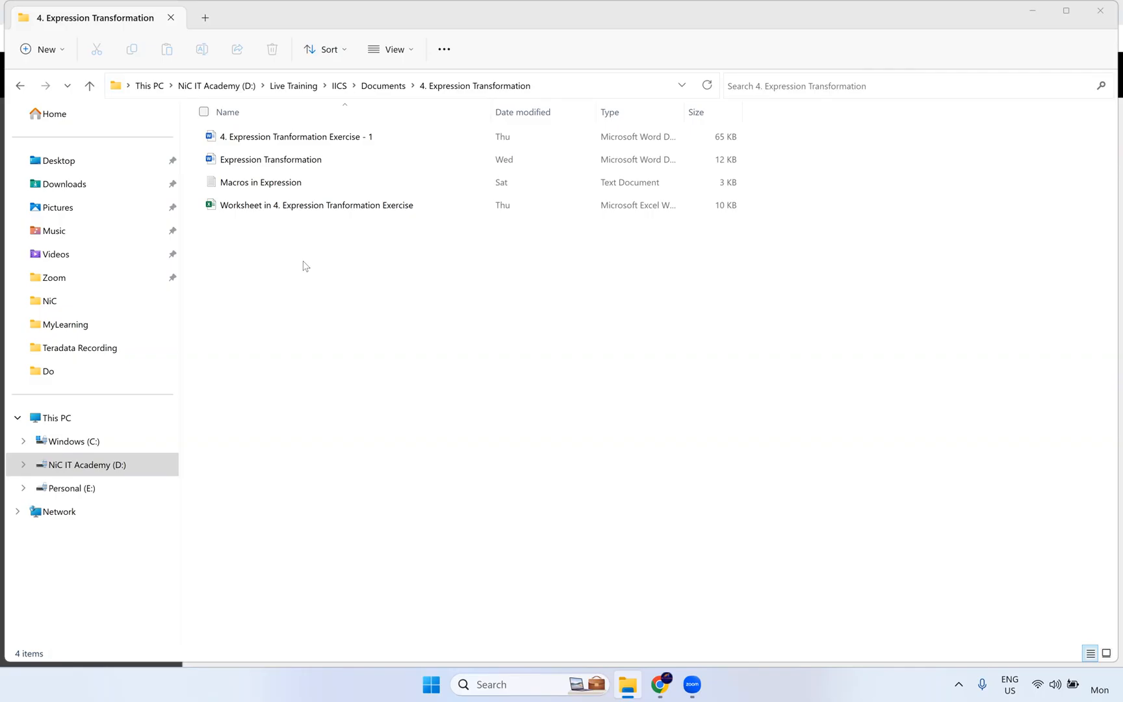
# Go up to Documents, enter 4. Expression Transformation and open the Exercise - 1 Word file
pyautogui.click(384, 85)
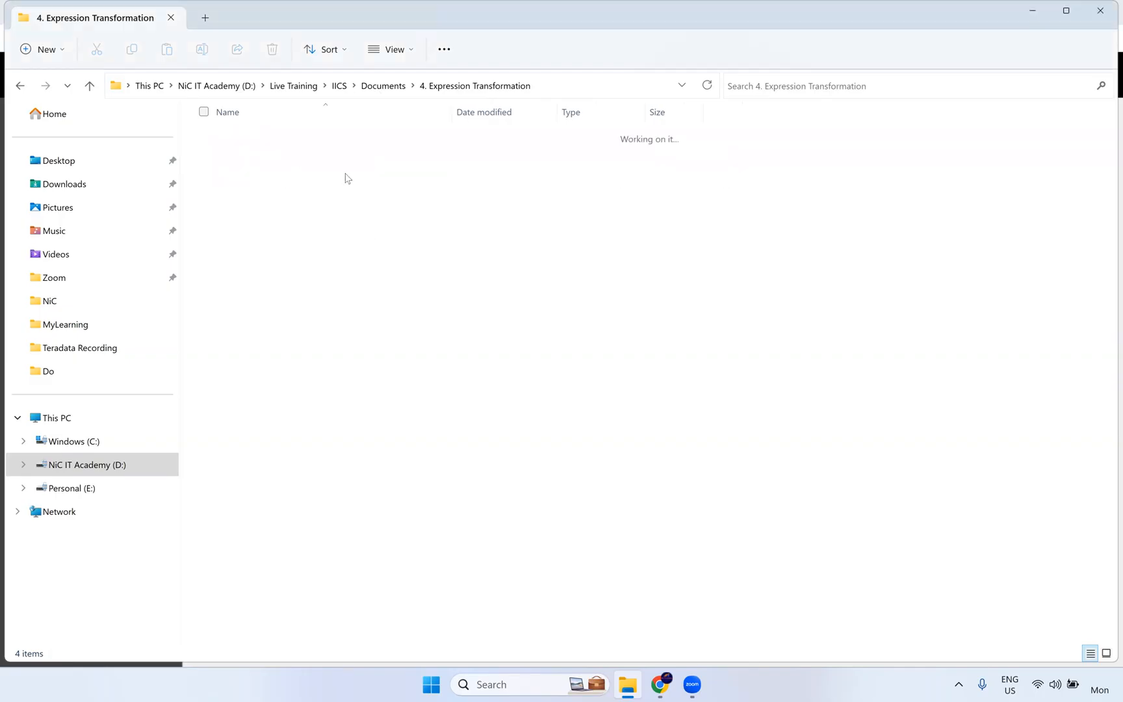
pyautogui.doubleClick(293, 213)
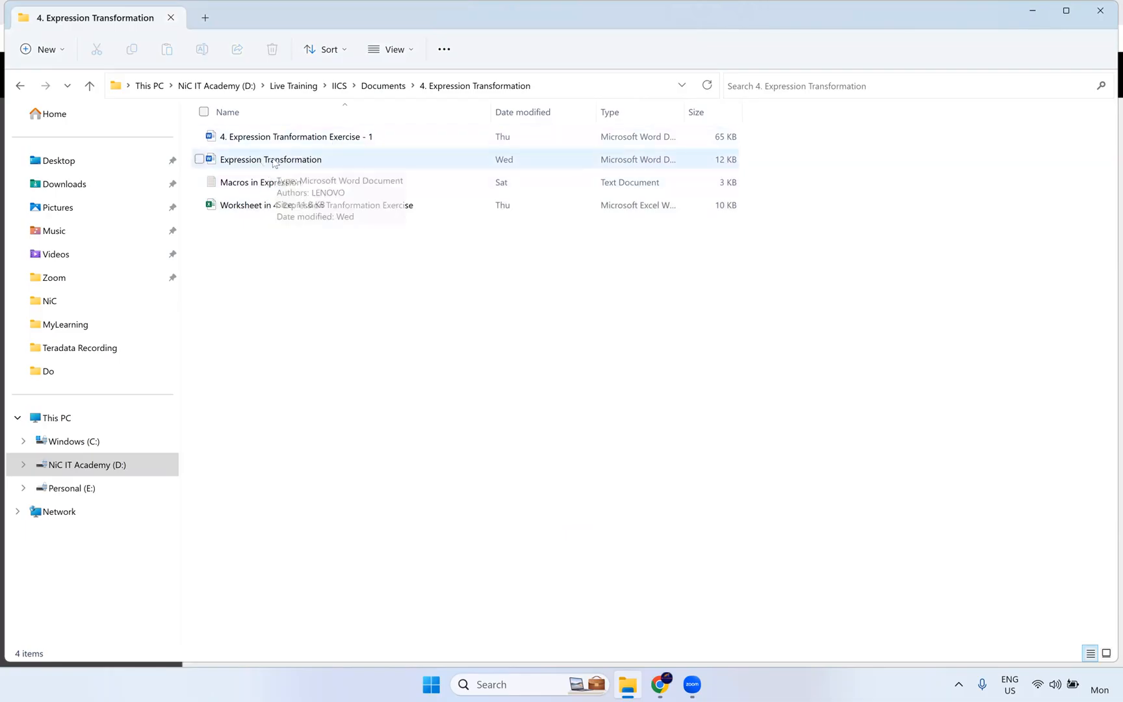
pyautogui.click(307, 138)
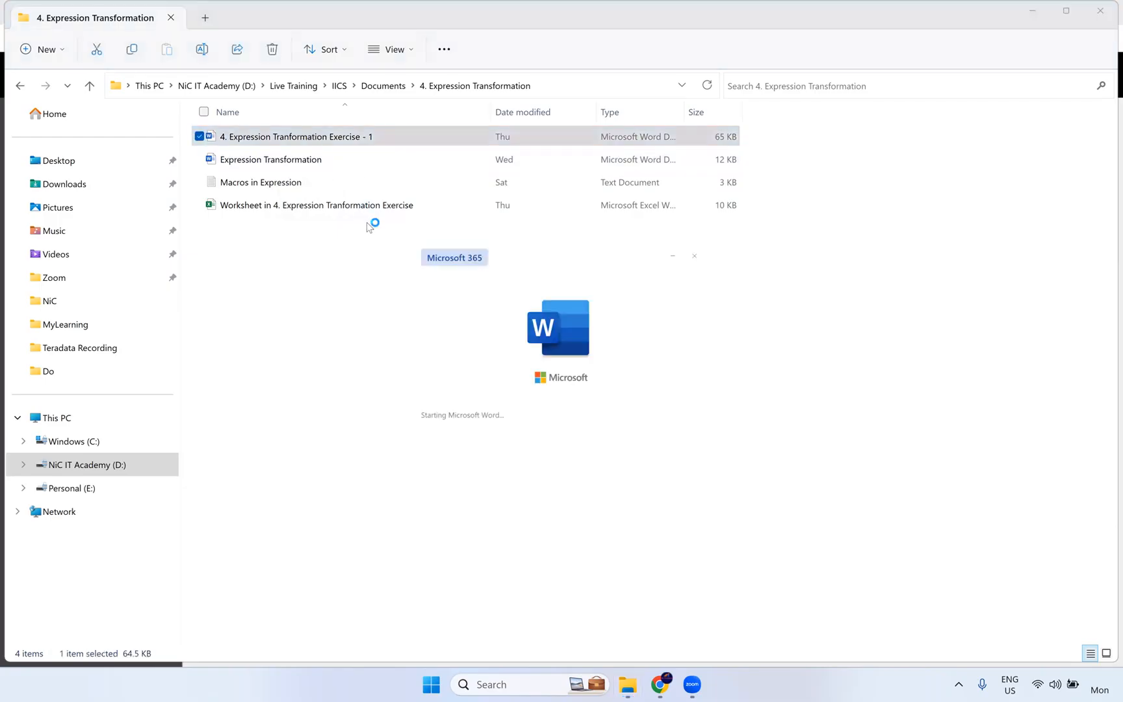
pyautogui.scroll(-4, 473, 343)
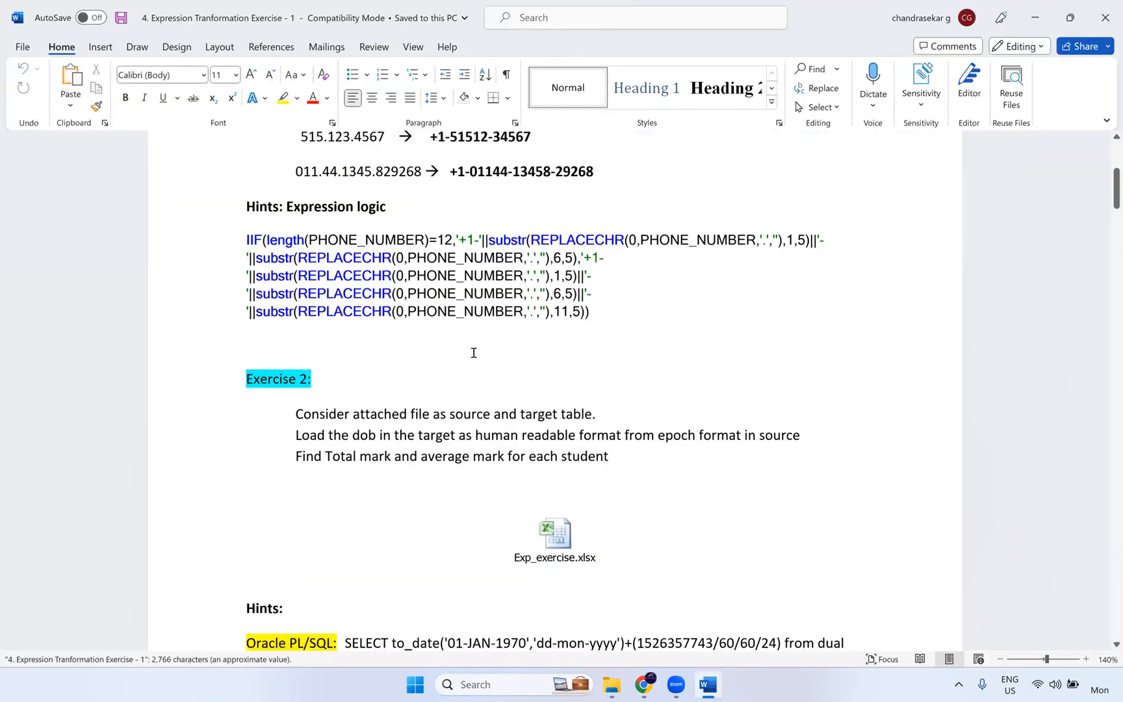
pyautogui.scroll(-10, 466, 374)
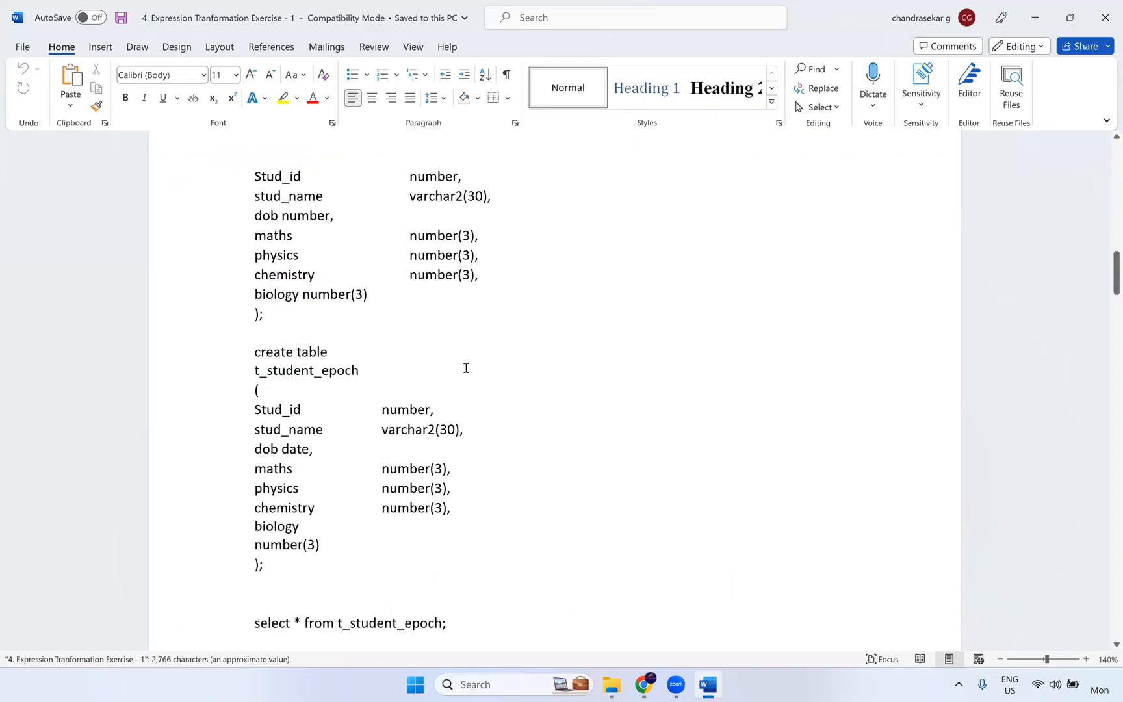
pyautogui.scroll(-20, 461, 390)
pyautogui.scroll(-5, 458, 406)
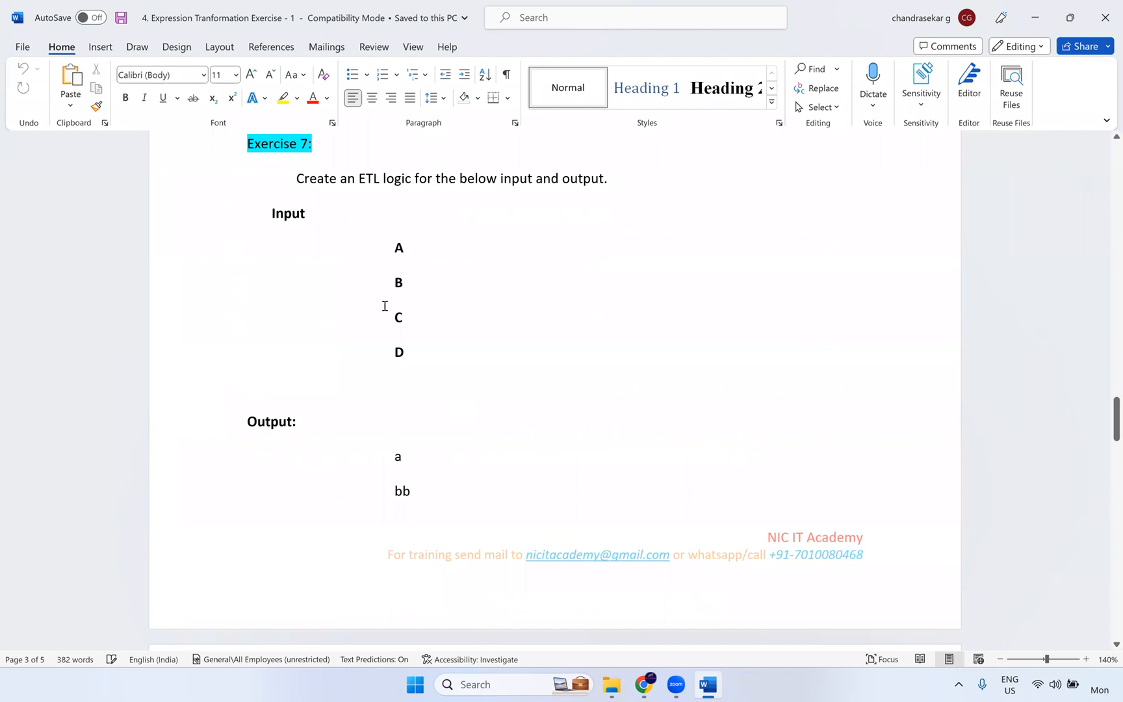
pyautogui.scroll(-10, 385, 305)
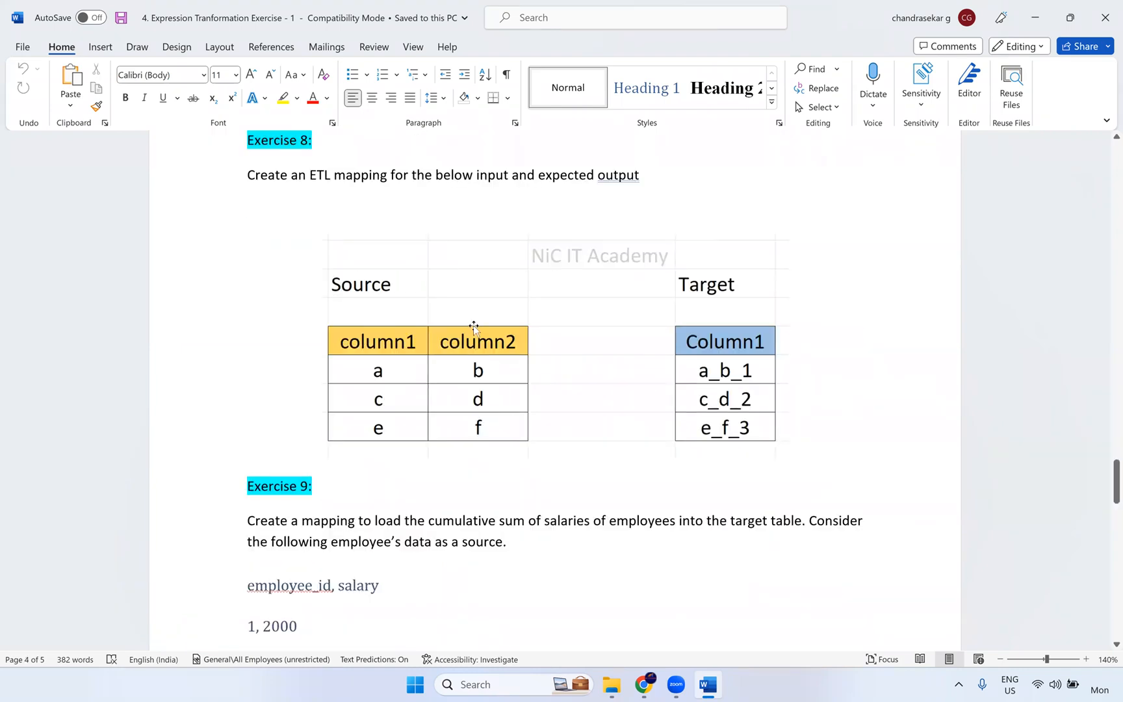
pyautogui.scroll(5, 474, 318)
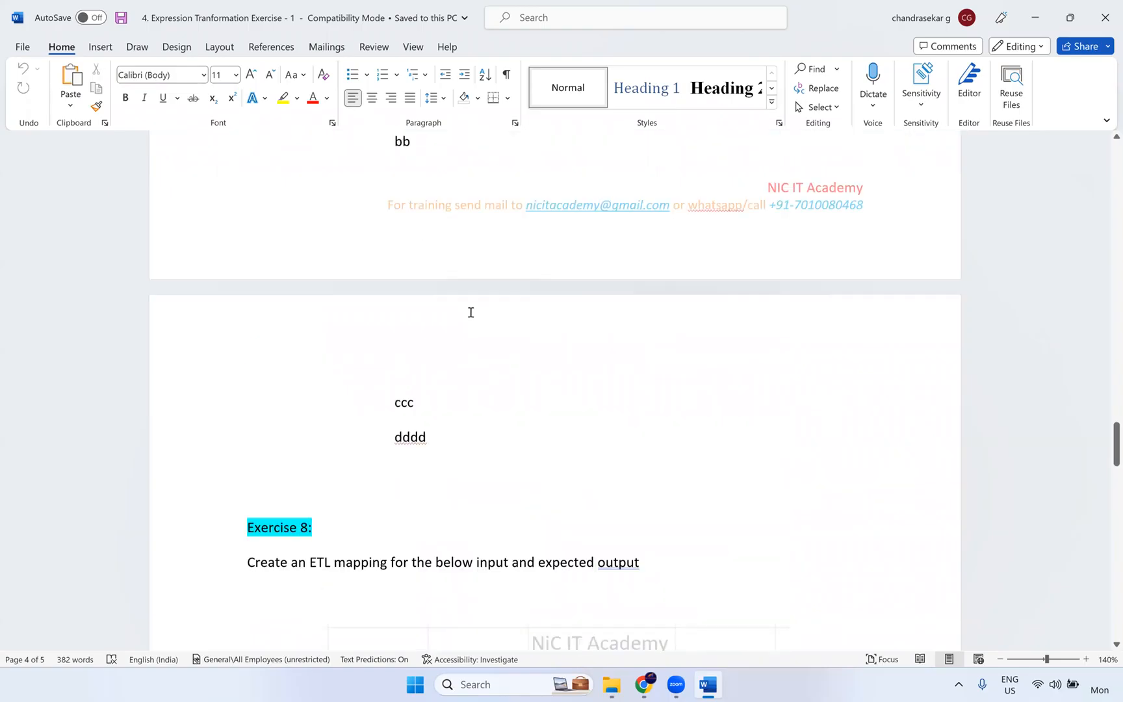
pyautogui.scroll(2, 470, 312)
pyautogui.scroll(3, 410, 267)
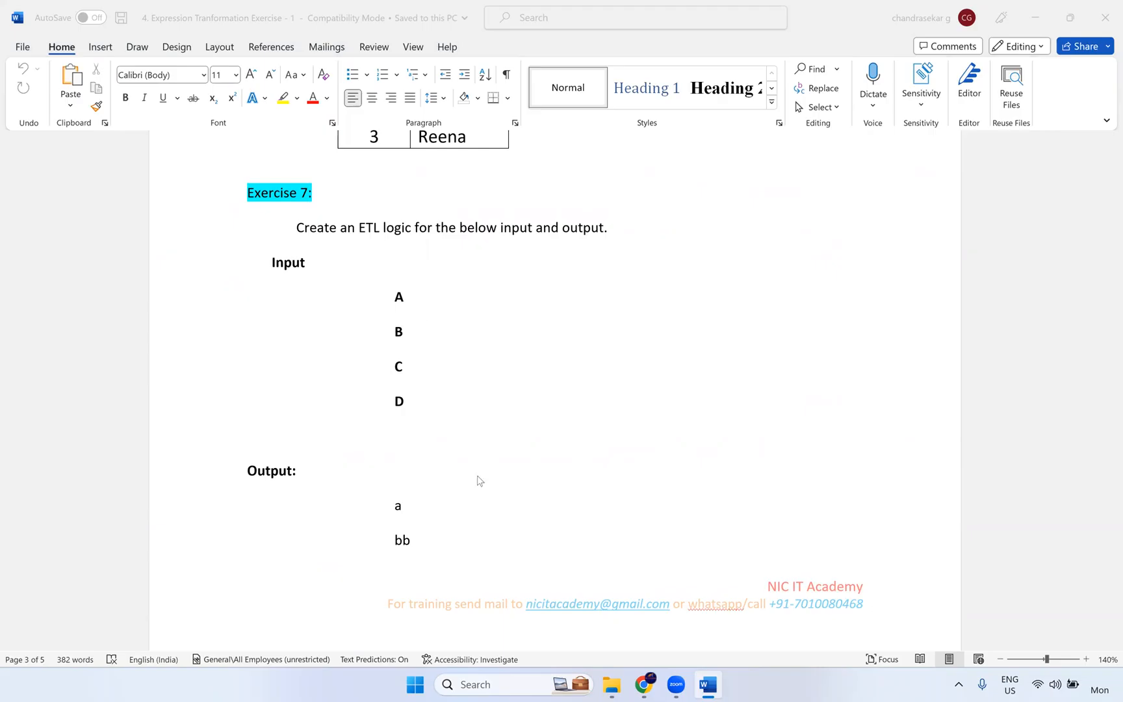
pyautogui.scroll(-5, 905, 418)
pyautogui.scroll(-10, 872, 410)
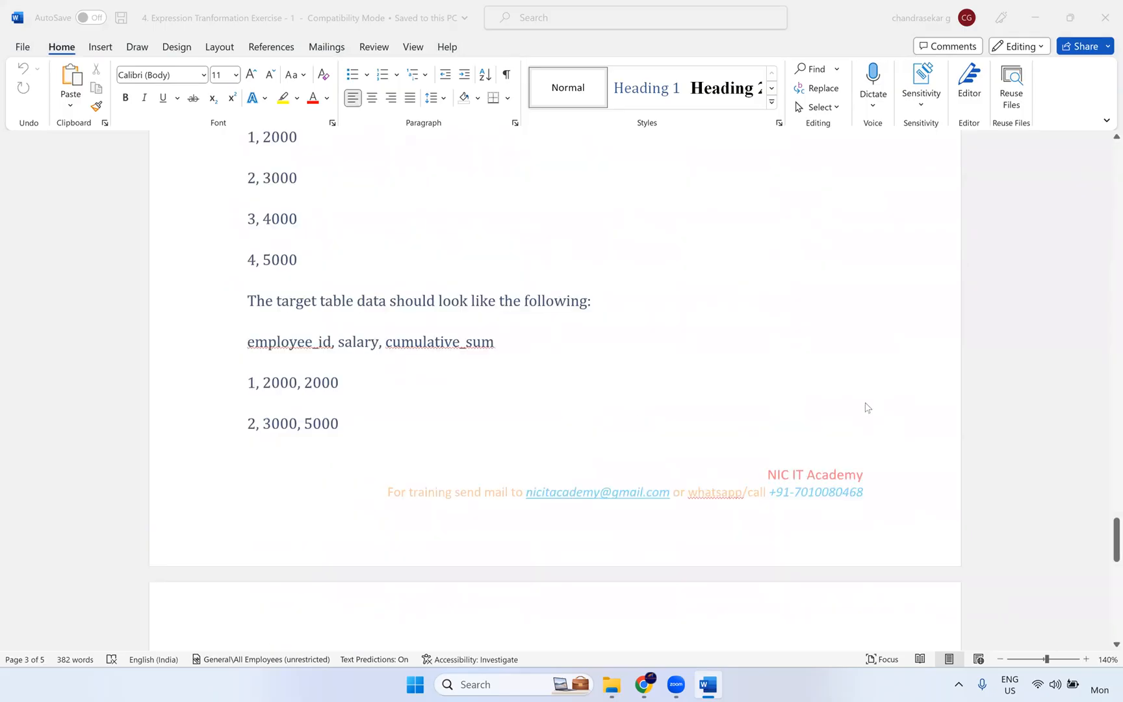
pyautogui.scroll(-14, 464, 321)
pyautogui.scroll(7, 585, 434)
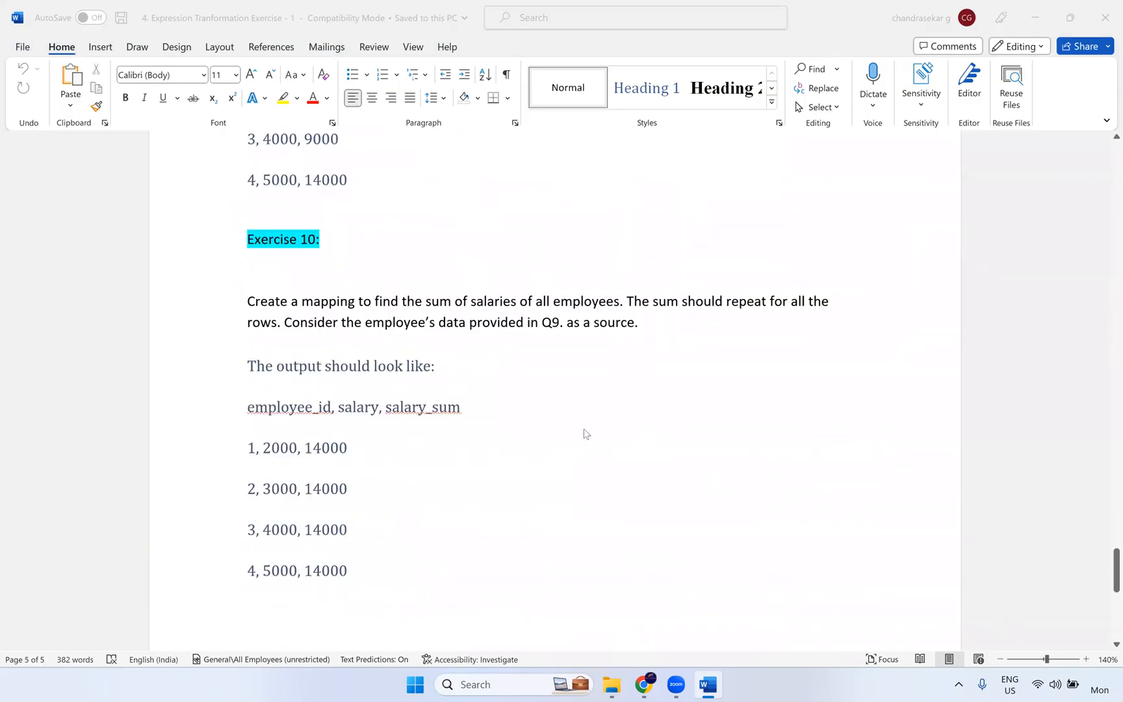
pyautogui.scroll(15, 560, 336)
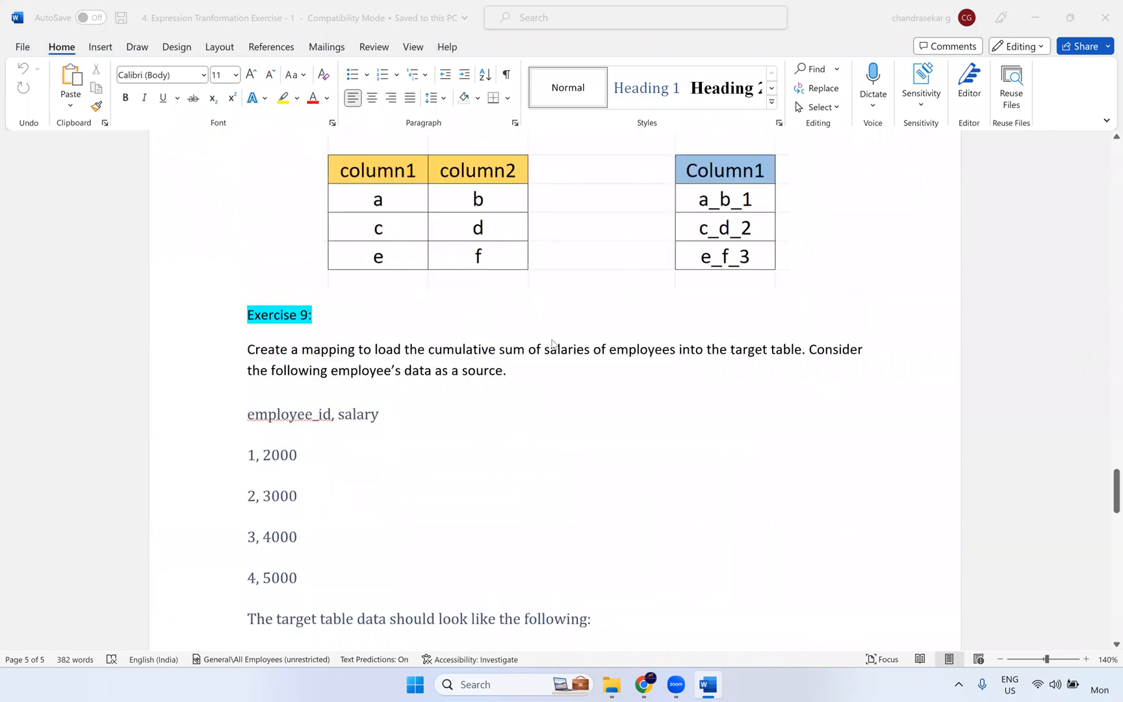
pyautogui.scroll(6, 497, 342)
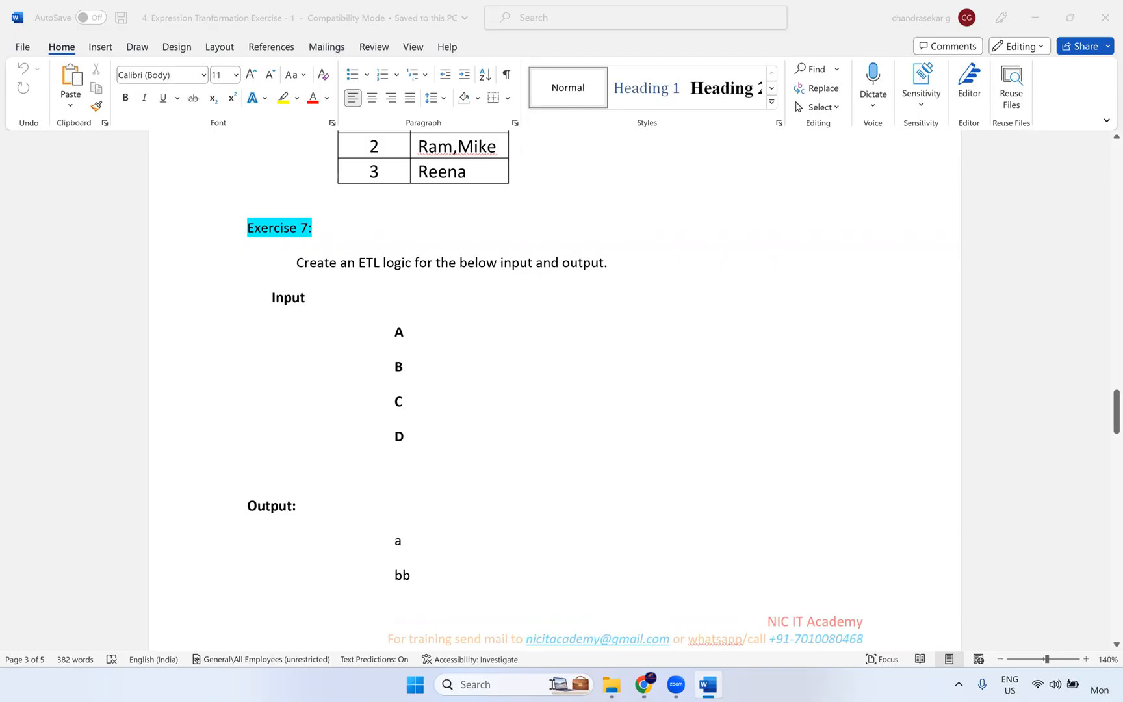
pyautogui.click(473, 684)
pyautogui.write('paint')
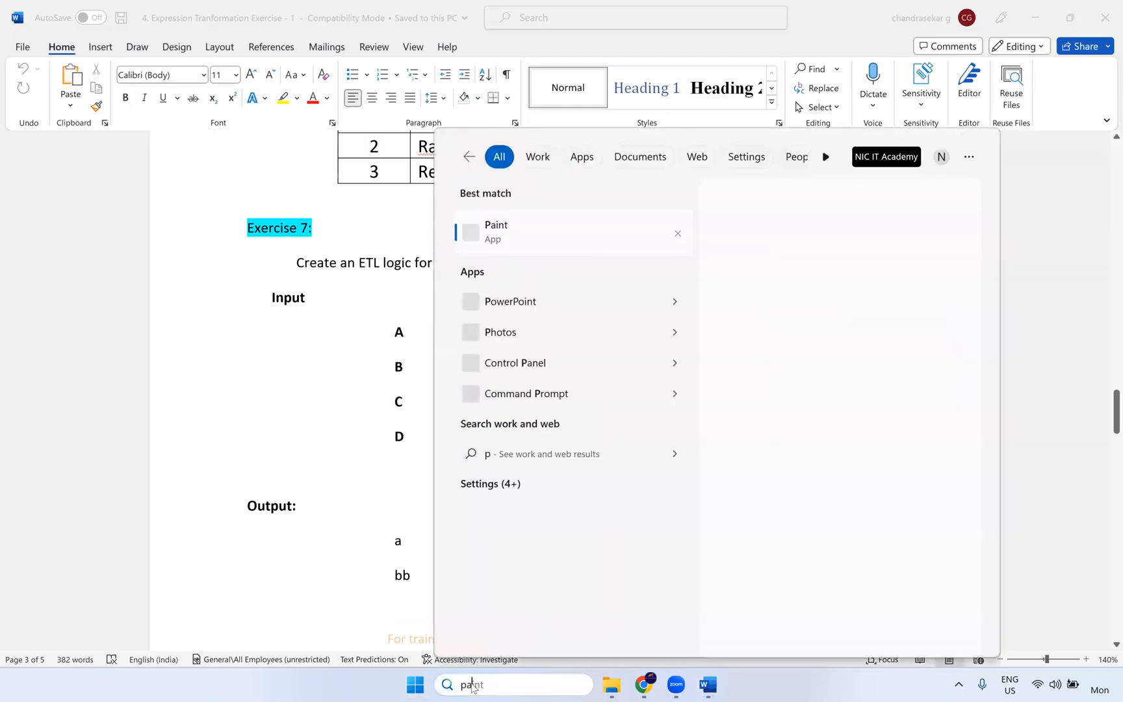
pyautogui.click(514, 230)
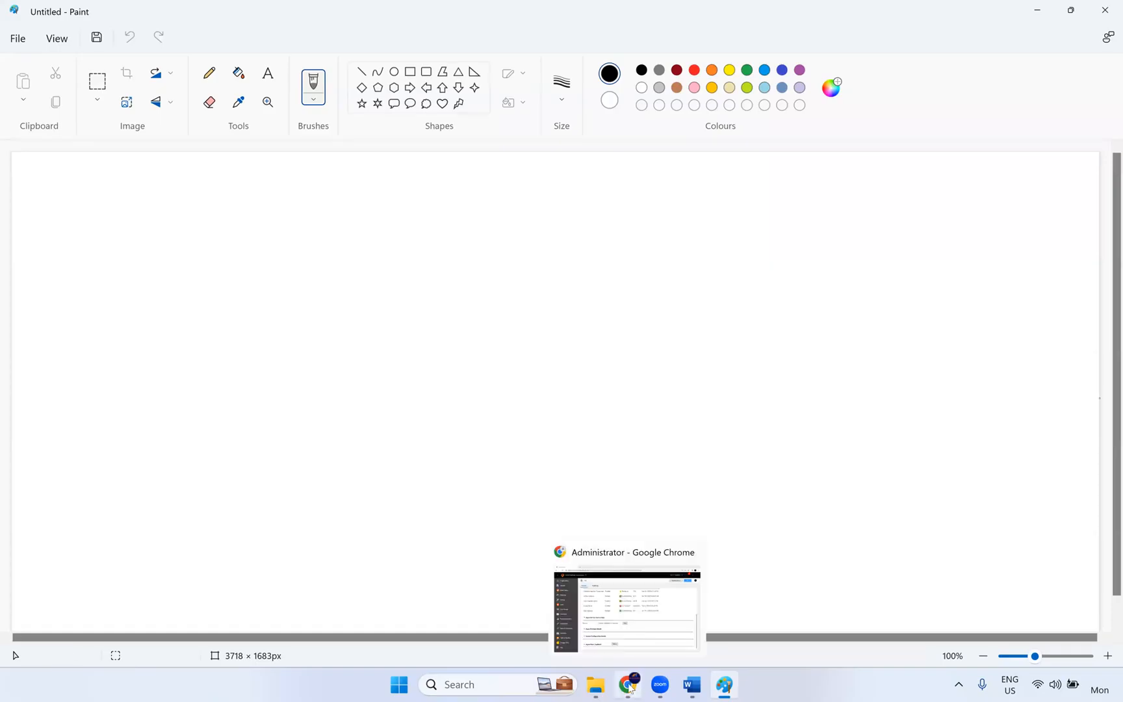
pyautogui.click(704, 686)
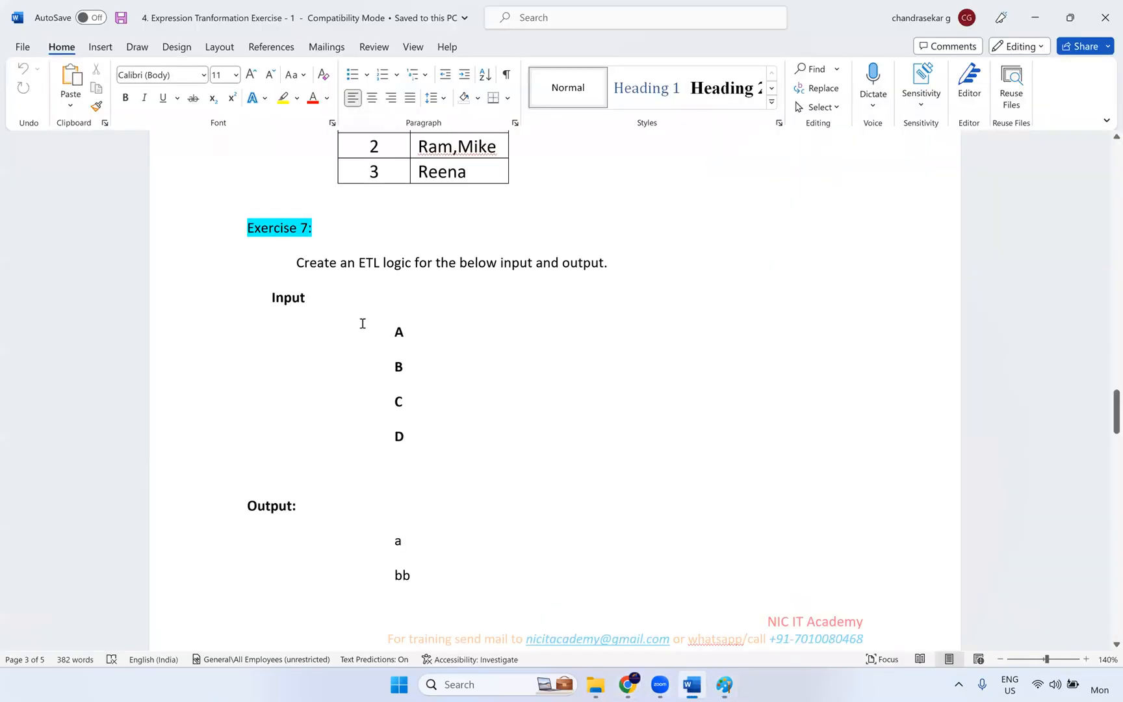
pyautogui.doubleClick(397, 333)
pyautogui.doubleClick(399, 368)
pyautogui.doubleClick(399, 402)
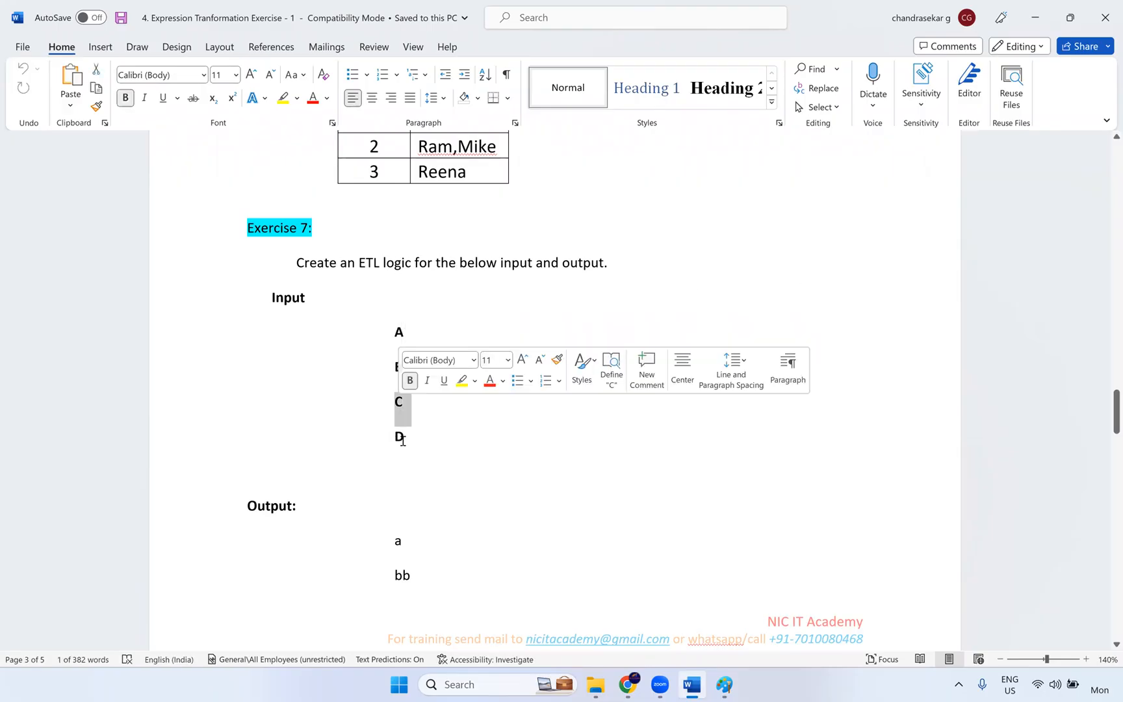
pyautogui.click(402, 439)
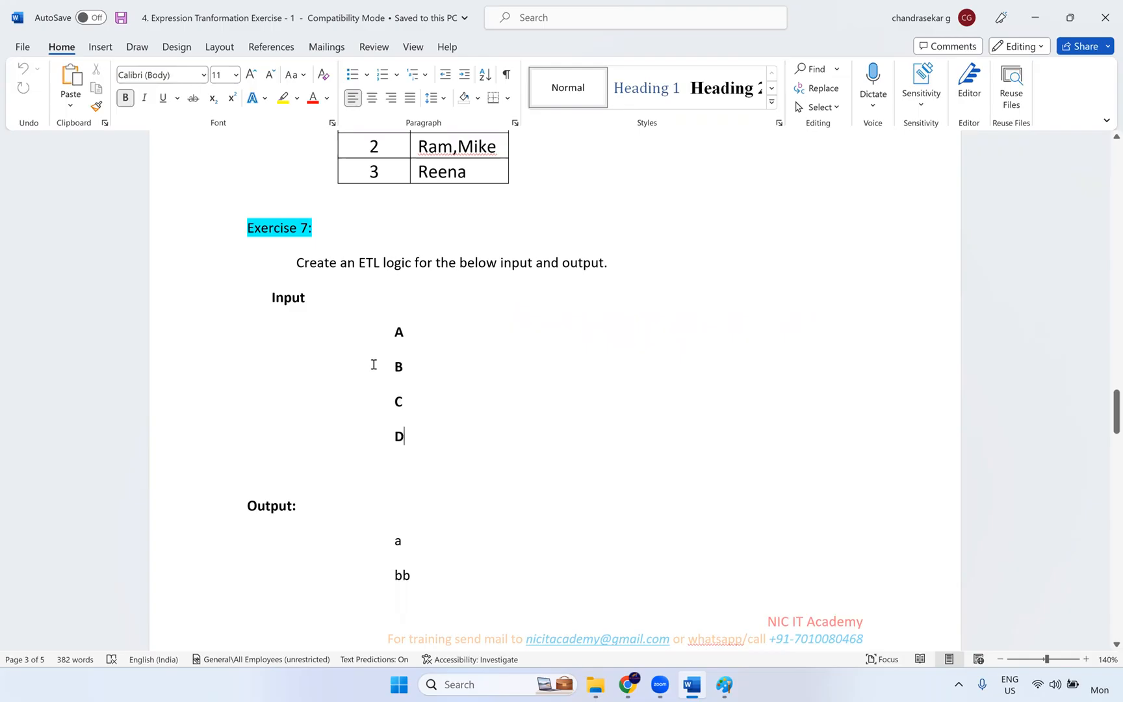
pyautogui.scroll(-3, 406, 397)
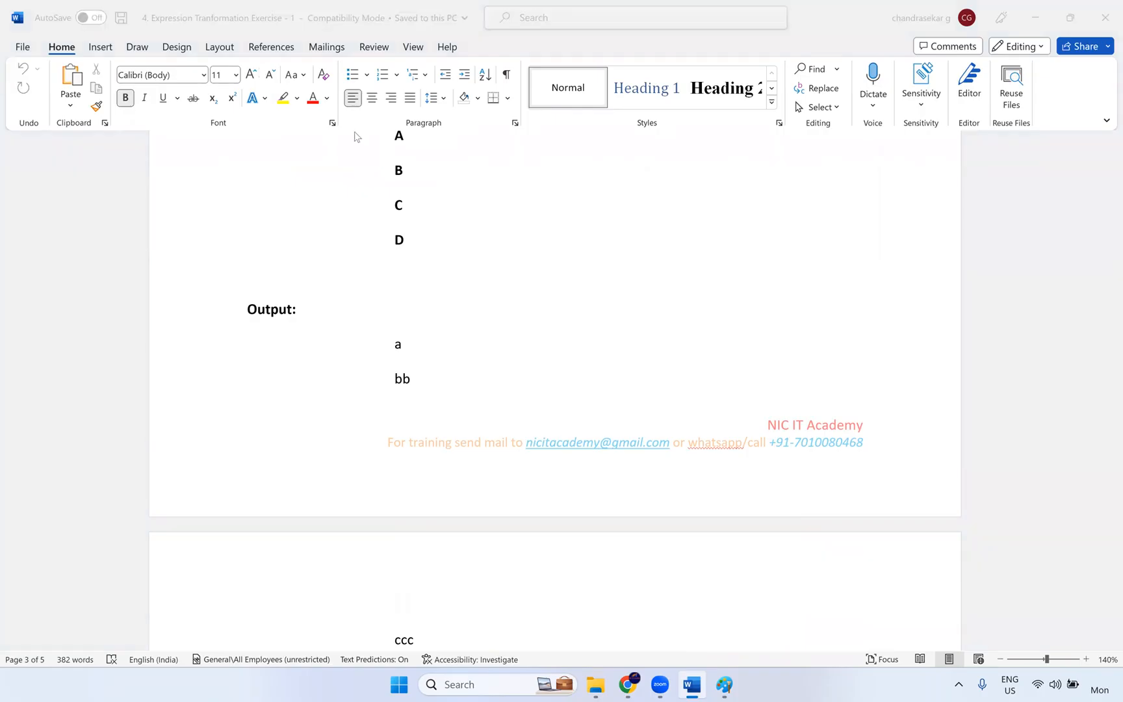
pyautogui.scroll(1, 401, 189)
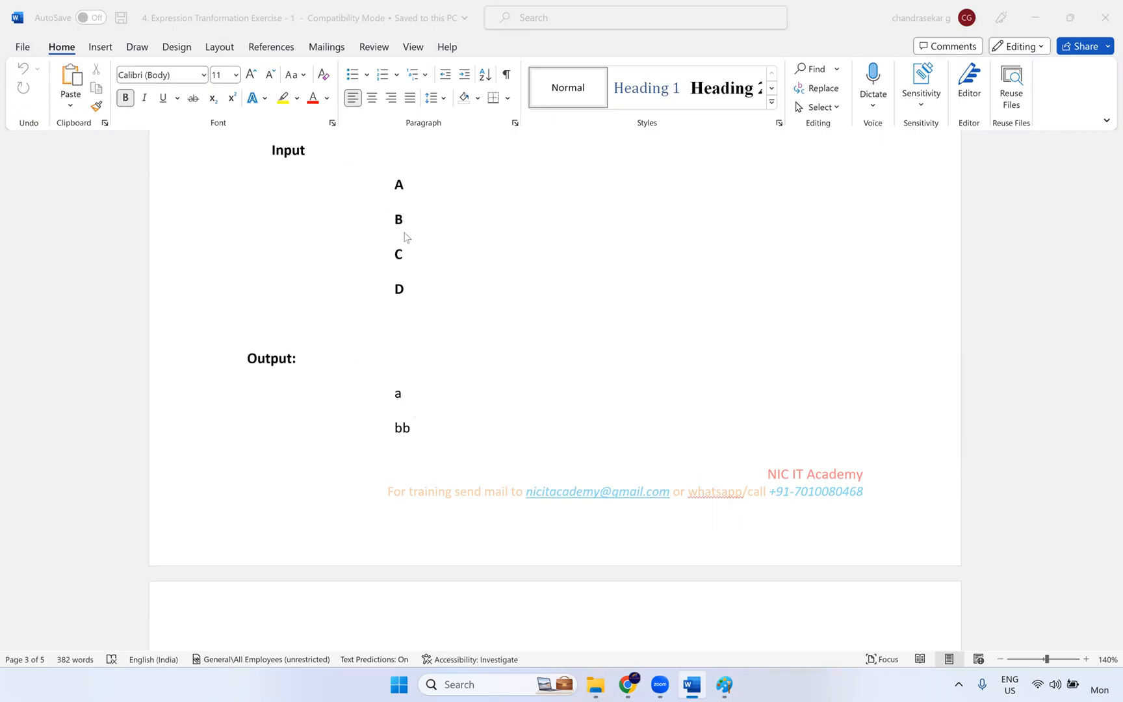
pyautogui.scroll(-3, 421, 265)
pyautogui.scroll(-1, 400, 446)
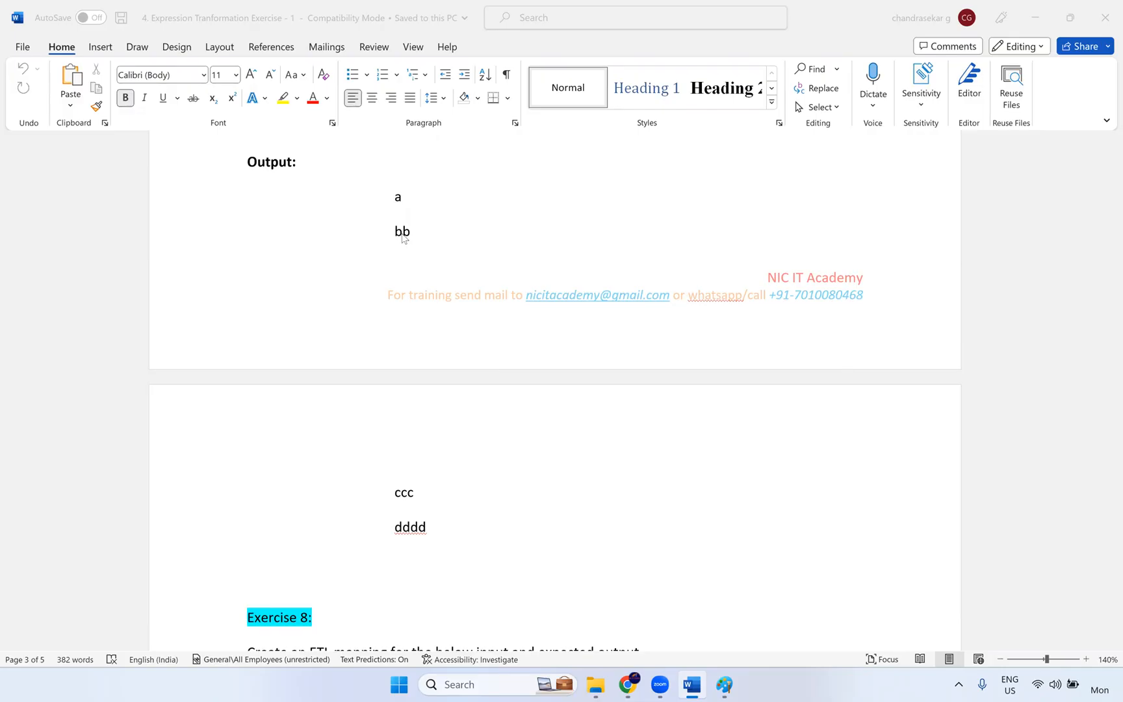
pyautogui.scroll(3, 415, 245)
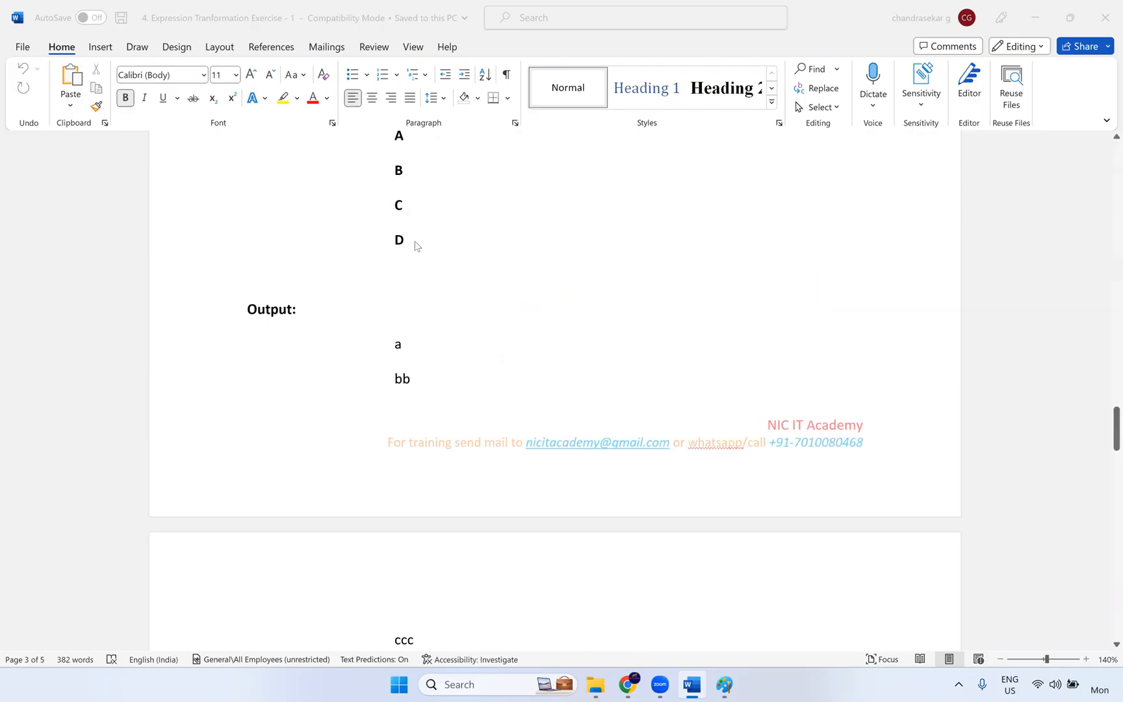
pyautogui.scroll(1, 398, 191)
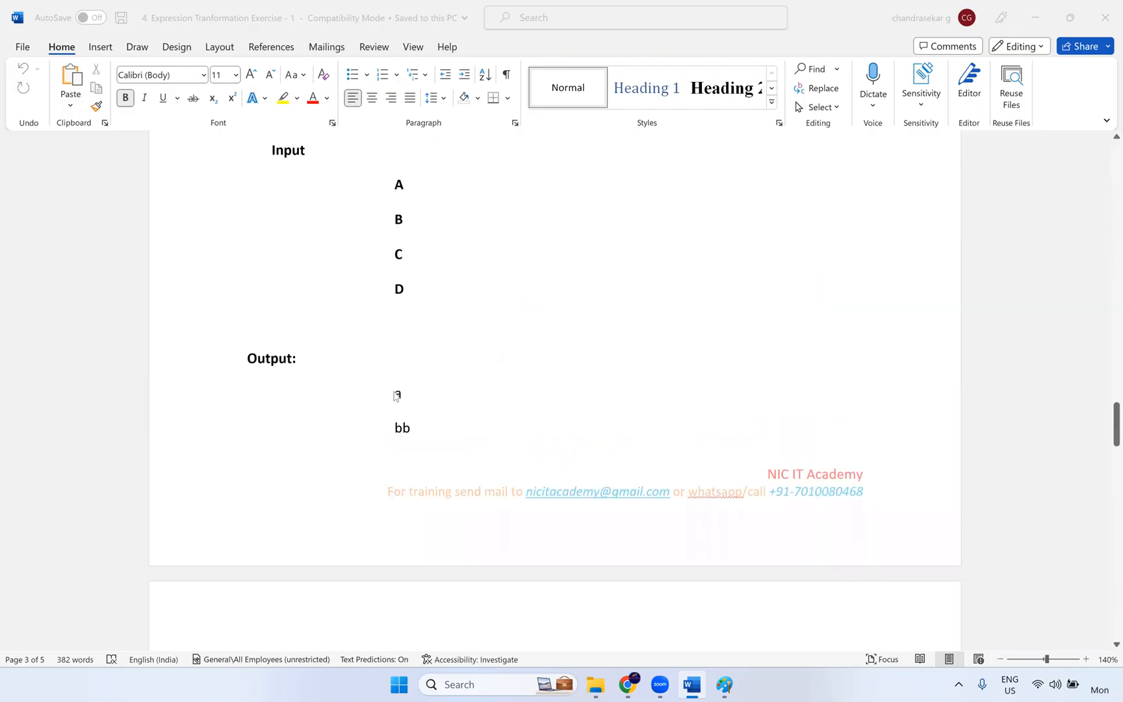
pyautogui.scroll(-2, 394, 390)
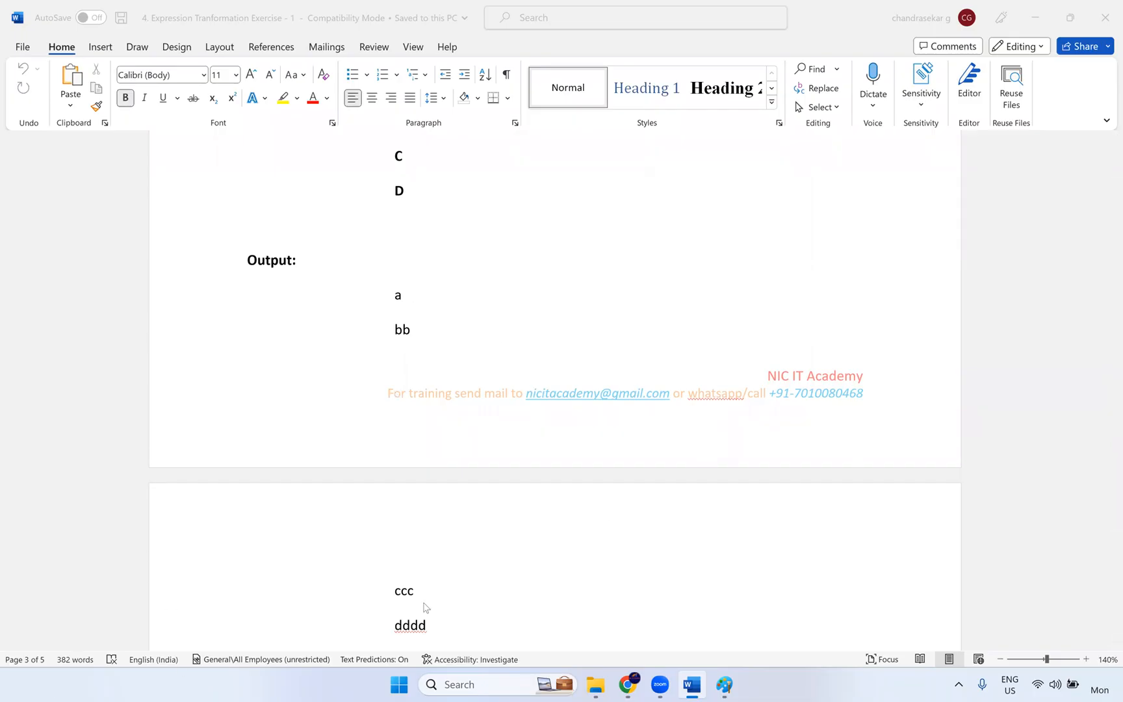
pyautogui.scroll(2, 406, 258)
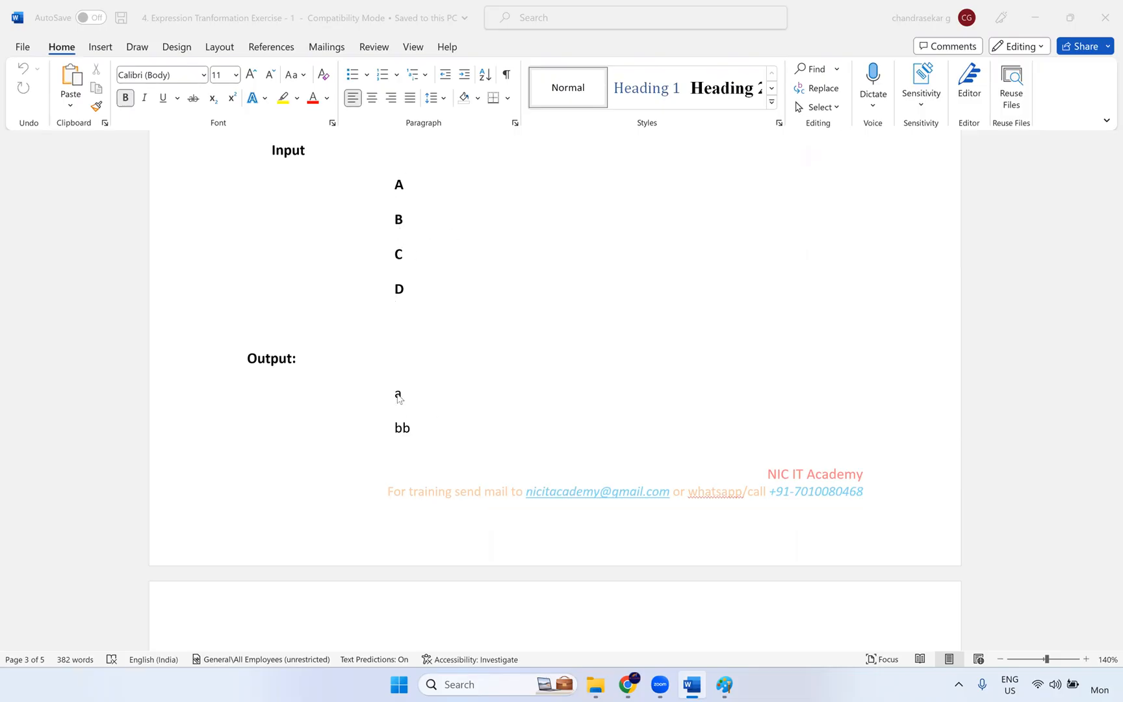
pyautogui.scroll(-3, 403, 423)
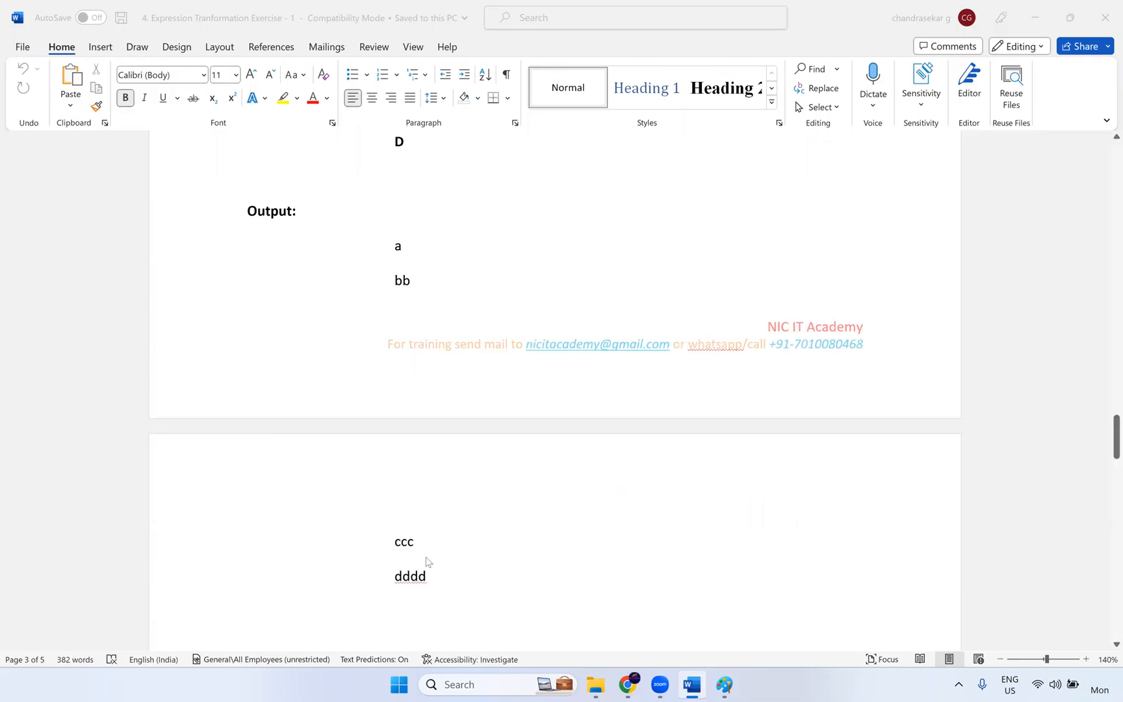
pyautogui.scroll(-5, 396, 506)
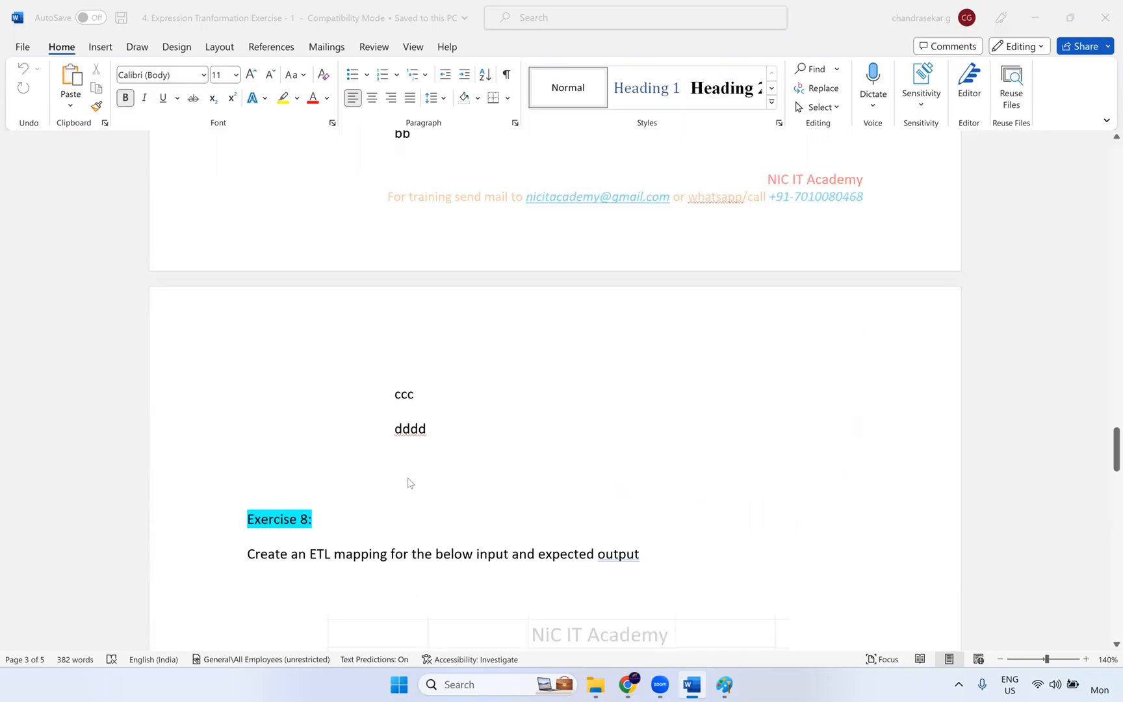
pyautogui.scroll(-2, 454, 370)
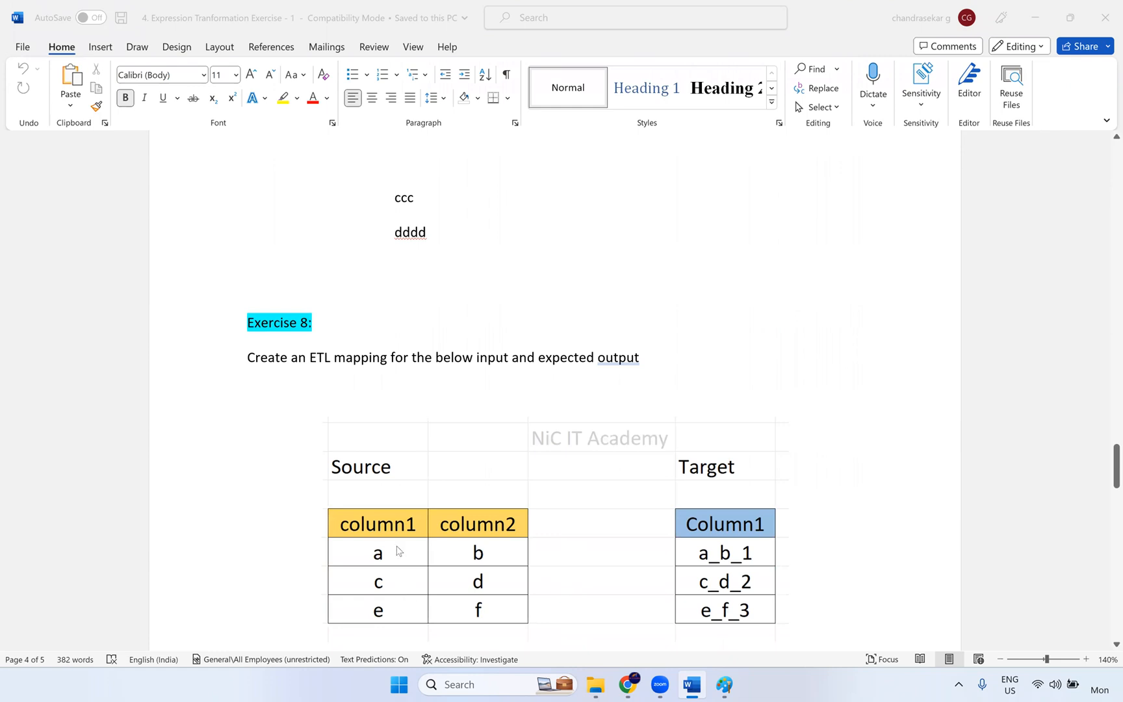
pyautogui.scroll(-1, 398, 527)
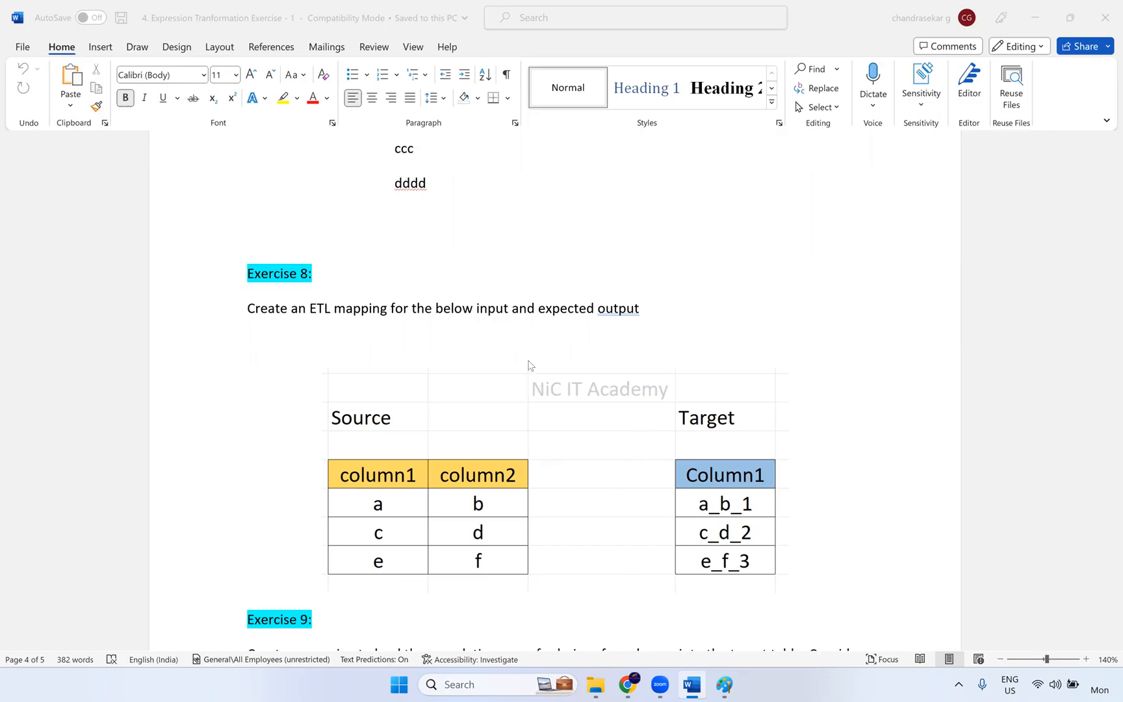
pyautogui.scroll(-2, 526, 337)
pyautogui.scroll(-15, 634, 390)
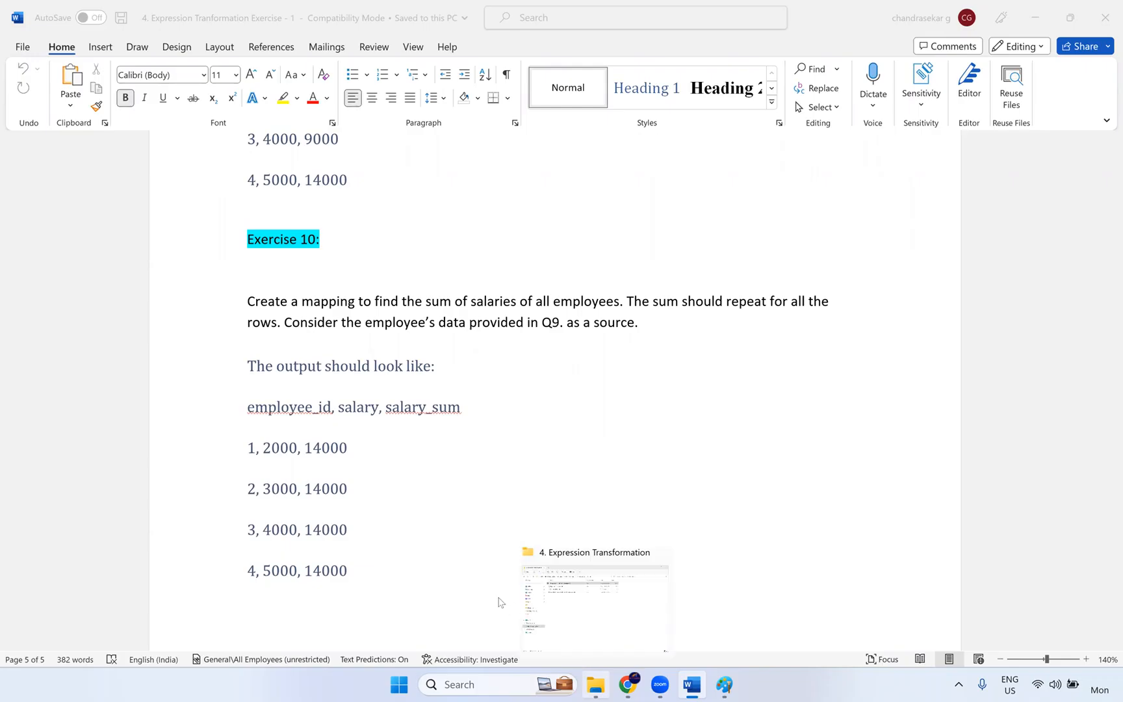
# Minimize Word and launch Oracle SQL Developer from the Start menu search
pyautogui.click(691, 685)
pyautogui.click(450, 686)
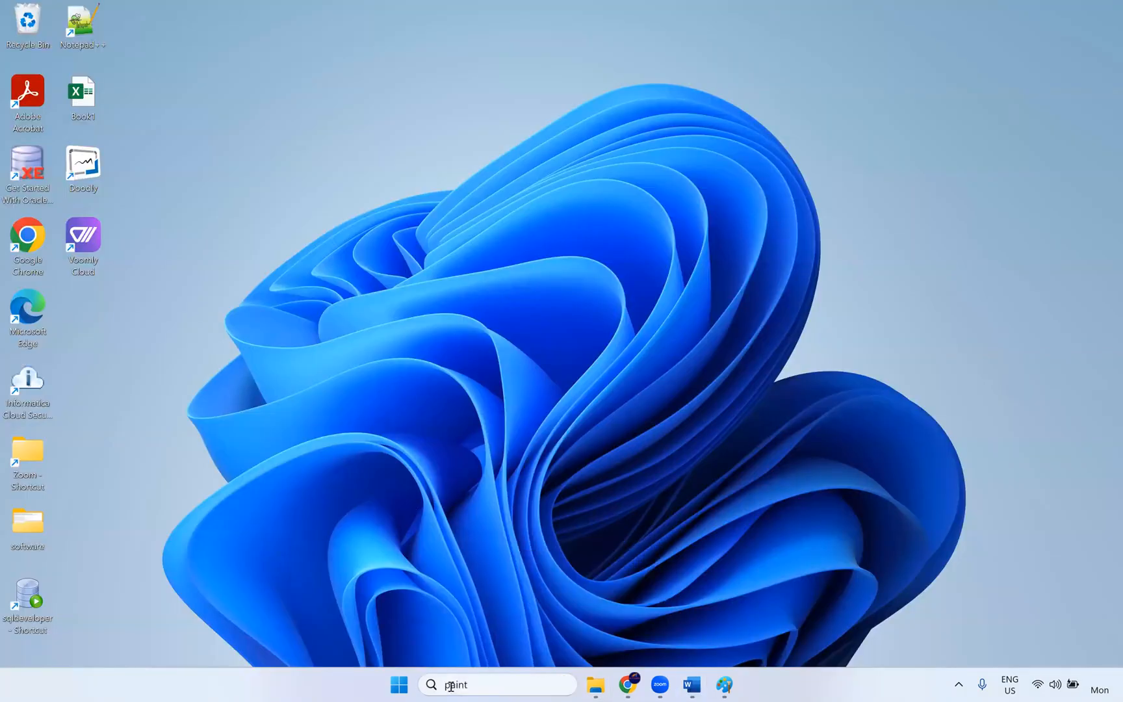
pyautogui.click(117, 378)
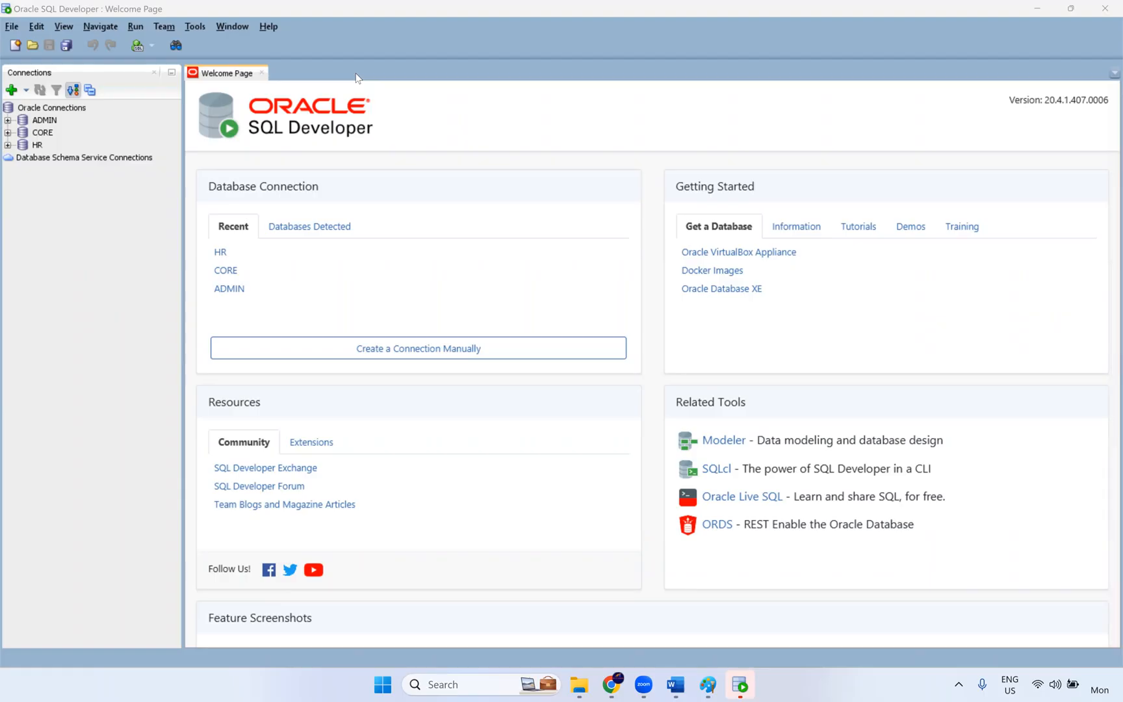
# Expand the HR connection and log in with its password
pyautogui.click(7, 145)
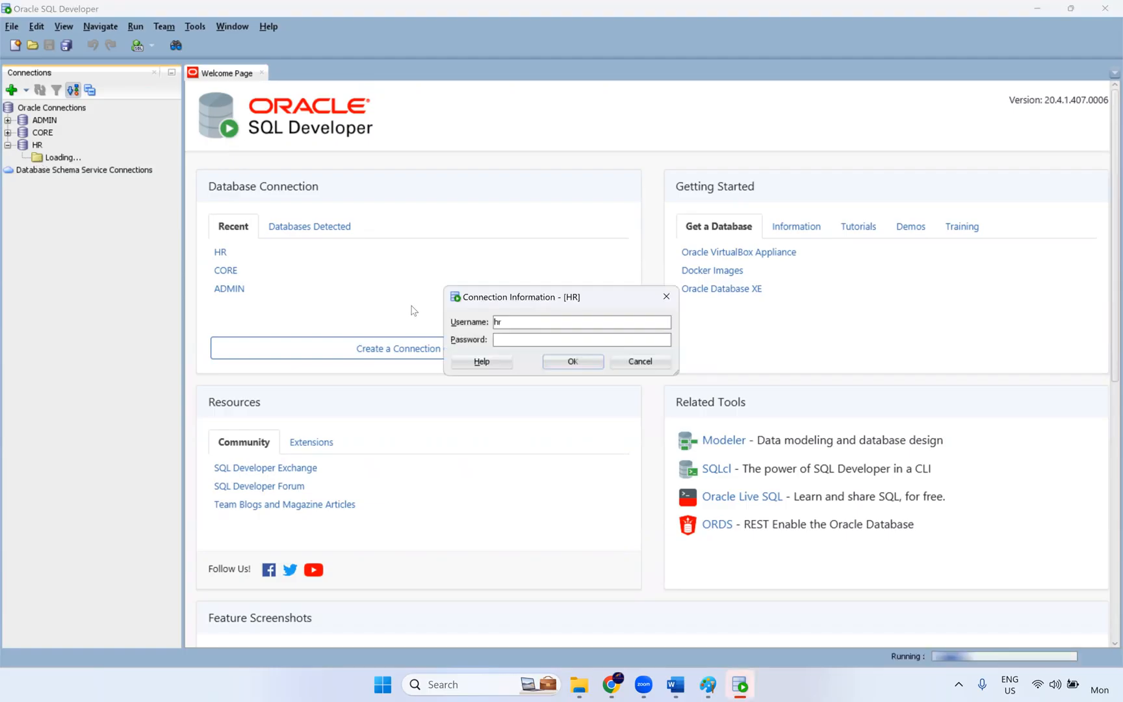
pyautogui.write('hr')
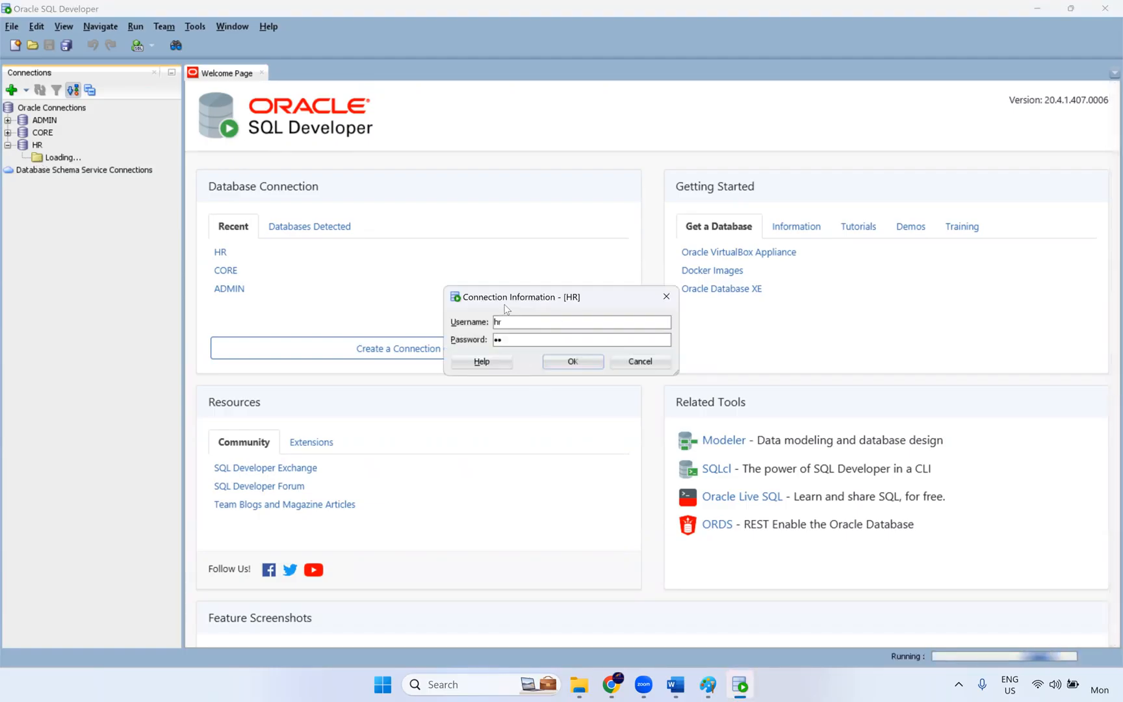
pyautogui.click(431, 330)
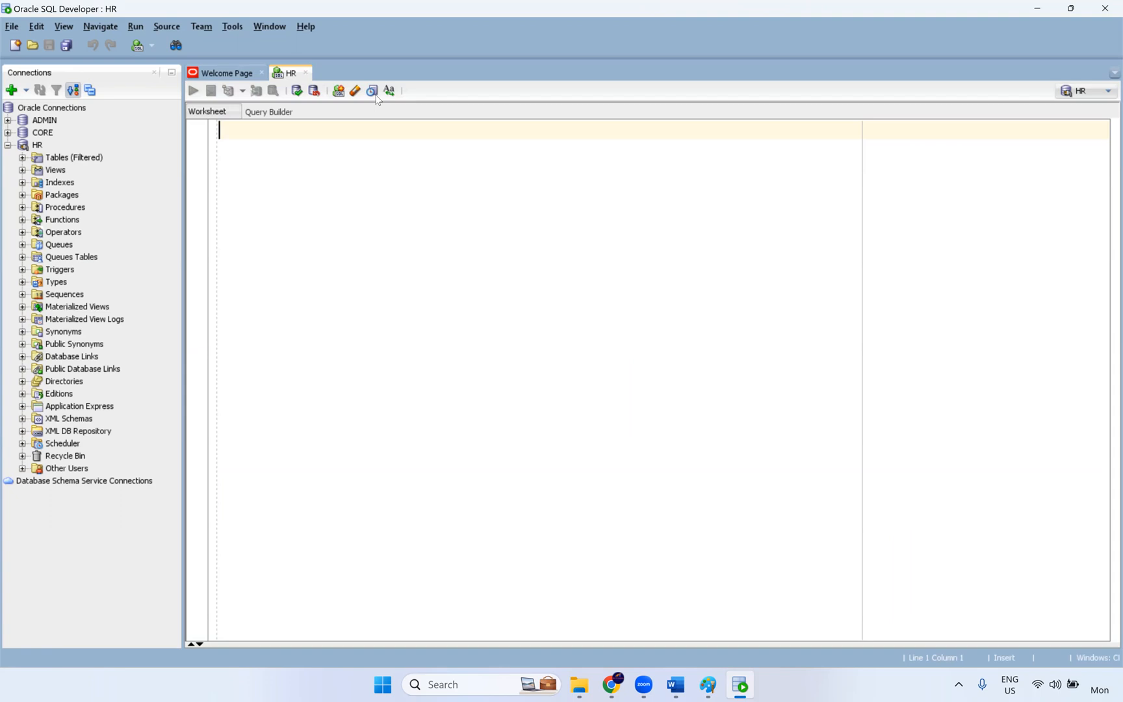
# Close the Welcome Page and run select employee_id, first_name, salary, sum(salary) from employees
pyautogui.click(261, 73)
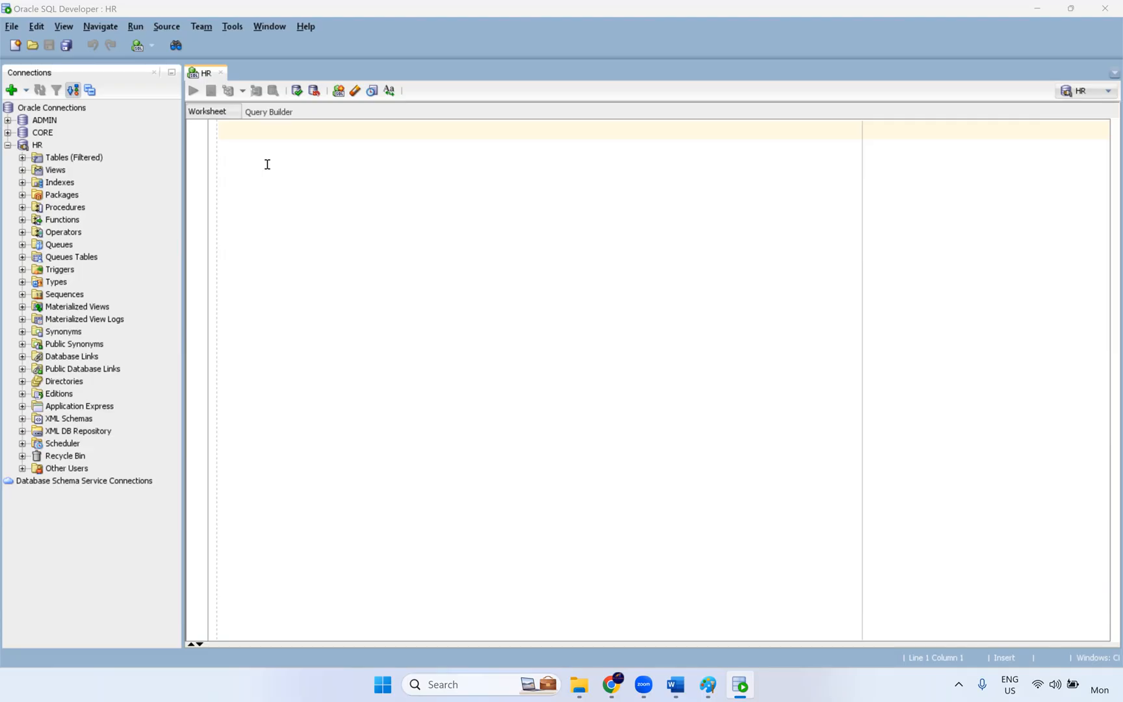
pyautogui.click(234, 136)
pyautogui.write('select ')
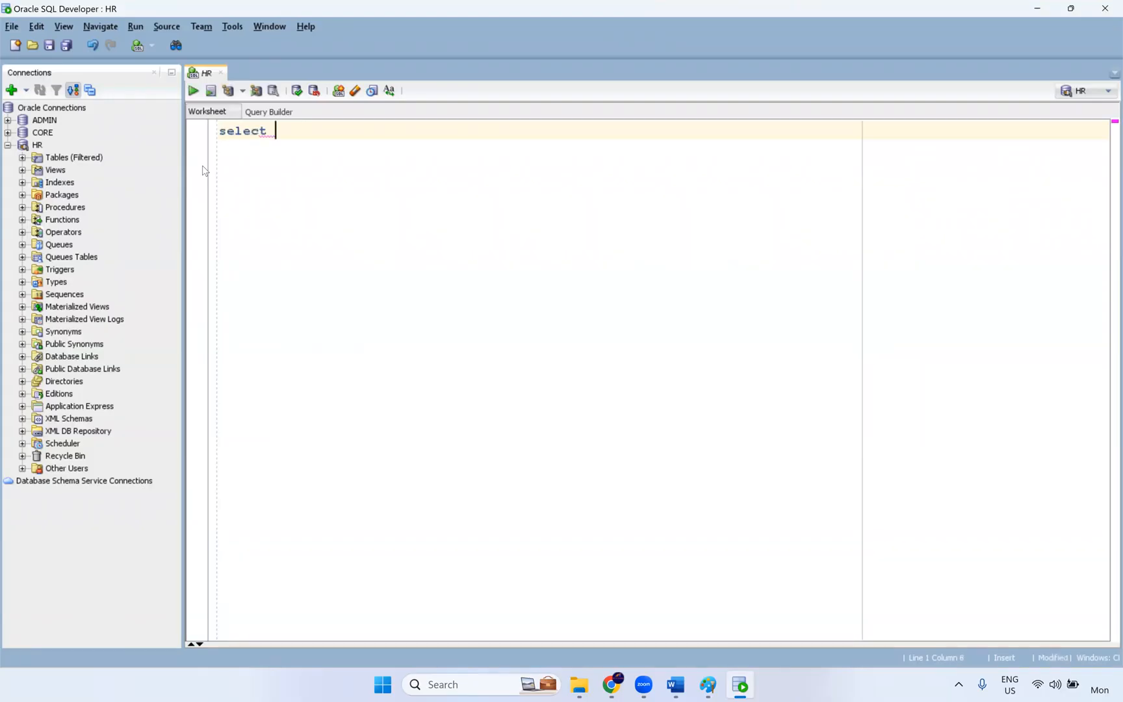
pyautogui.write('* from')
pyautogui.press('BackSpace')
pyautogui.press('BackSpace')
pyautogui.press('BackSpace')
pyautogui.press('BackSpace')
pyautogui.write('employee')
pyautogui.write('s')
pyautogui.press('Escape')
pyautogui.press('BackSpace')
pyautogui.write('_id,first_name,')
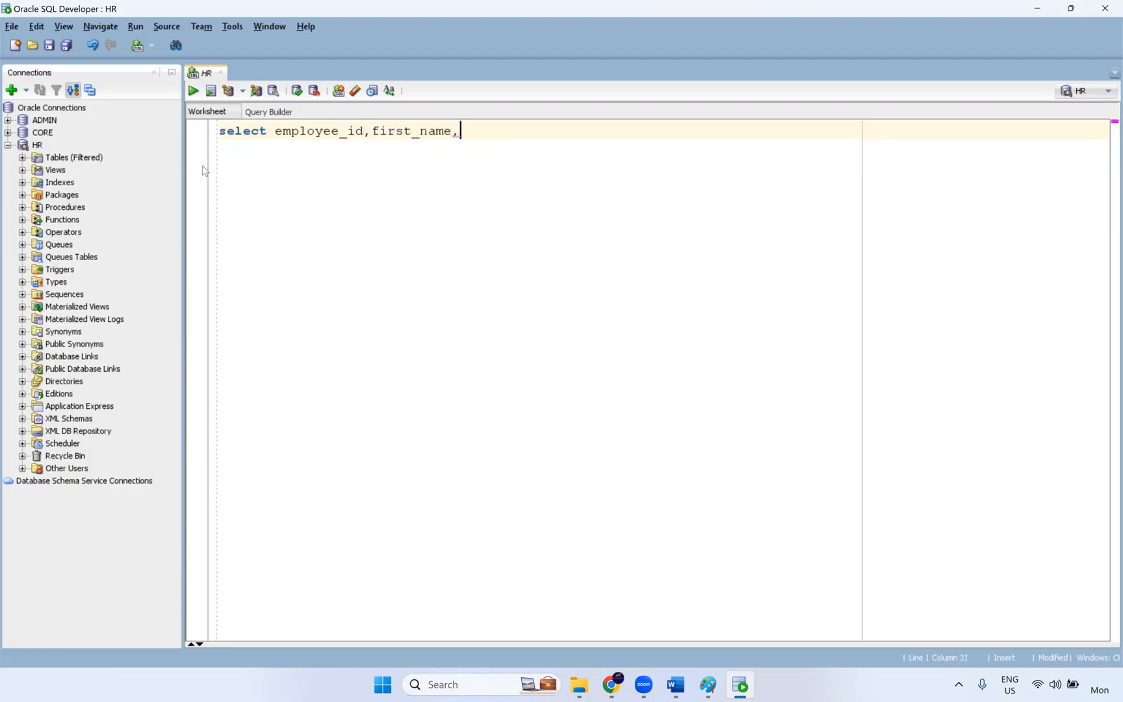
pyautogui.write('salary,sum(slaary) from')
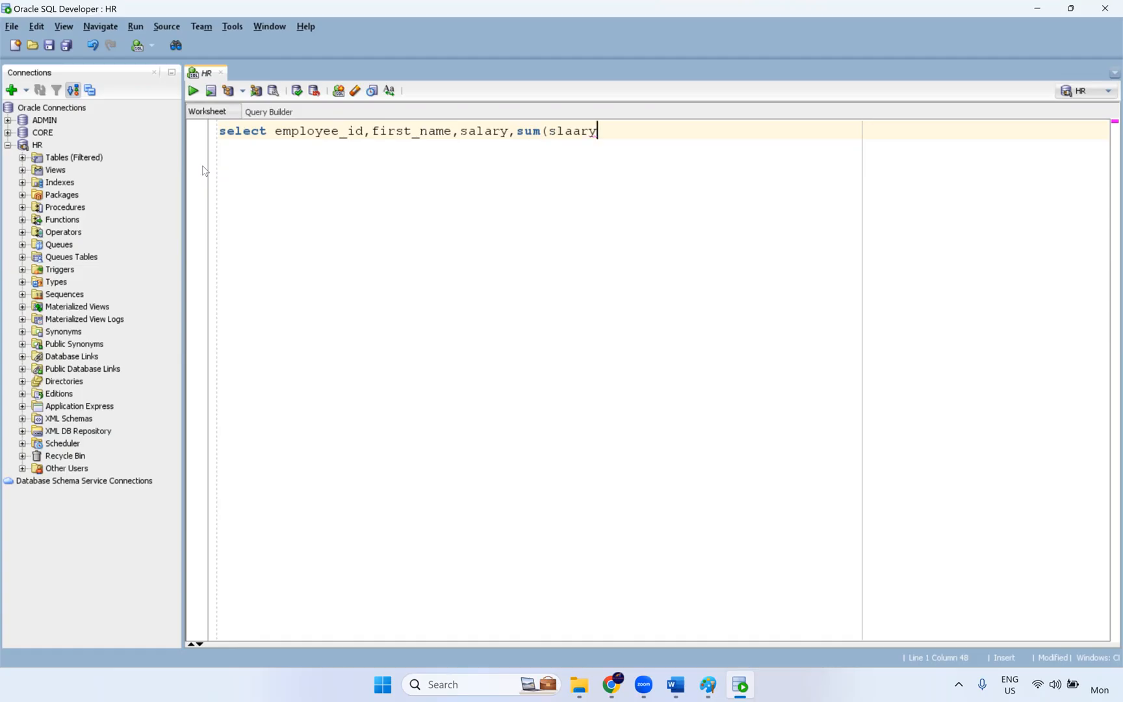
pyautogui.press('BackSpace')
pyautogui.press('BackSpace')
pyautogui.press('BackSpace')
pyautogui.press('BackSpace')
pyautogui.press('BackSpace')
pyautogui.press('BackSpace')
pyautogui.press('BackSpace')
pyautogui.press('BackSpace')
pyautogui.press('BackSpace')
pyautogui.press('BackSpace')
pyautogui.press('BackSpace')
pyautogui.press('BackSpace')
pyautogui.press('BackSpace')
pyautogui.write('salary')
pyautogui.write(') from emplouy')
pyautogui.press('BackSpace')
pyautogui.press('BackSpace')
pyautogui.write('ye')
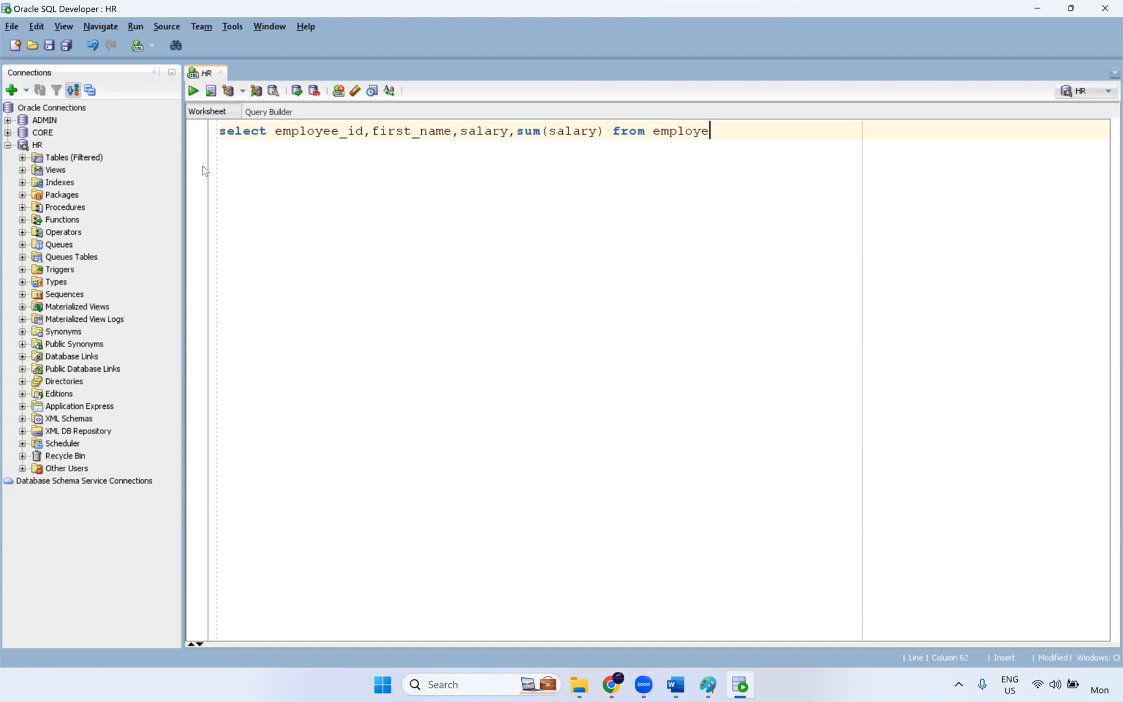
pyautogui.write('es;')
pyautogui.hotkey('ctrl', 'Return')
# Change the sum to sum(salary) over() and rerun, checking the repeated 781516 total
pyautogui.click(606, 130)
pyautogui.write('over()')
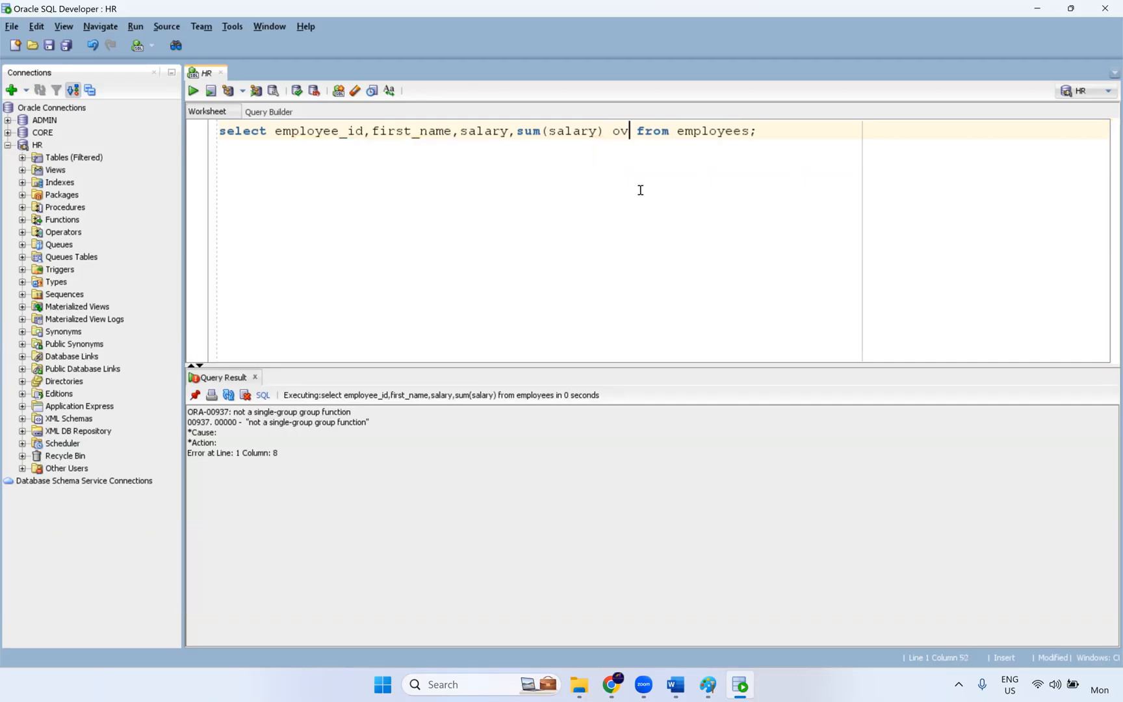
pyautogui.hotkey('ctrl', 'Return')
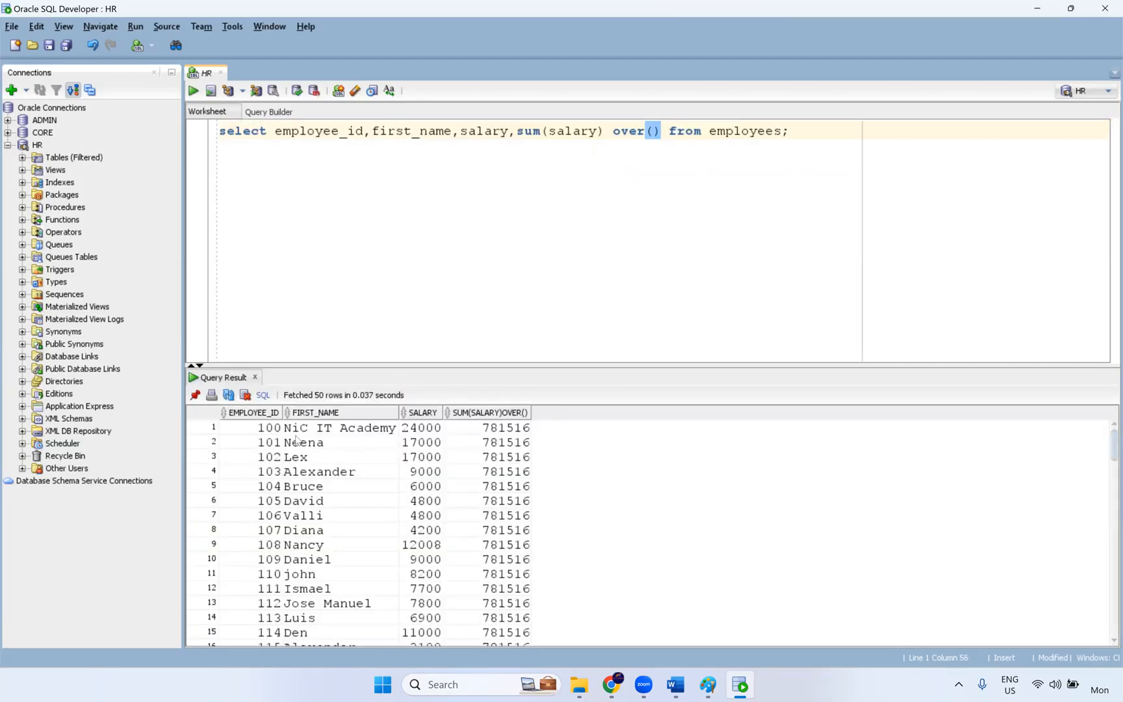
pyautogui.moveTo(438, 434); pyautogui.dragTo(486, 442)
pyautogui.moveTo(488, 538); pyautogui.dragTo(488, 538)
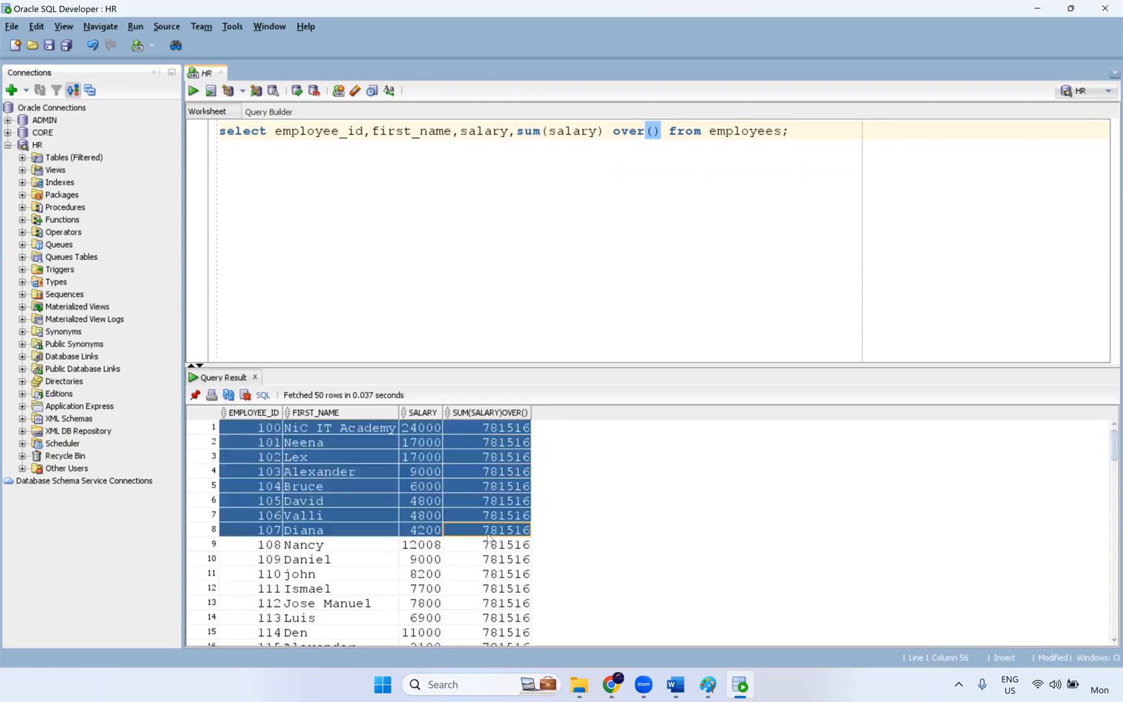
pyautogui.click(485, 558)
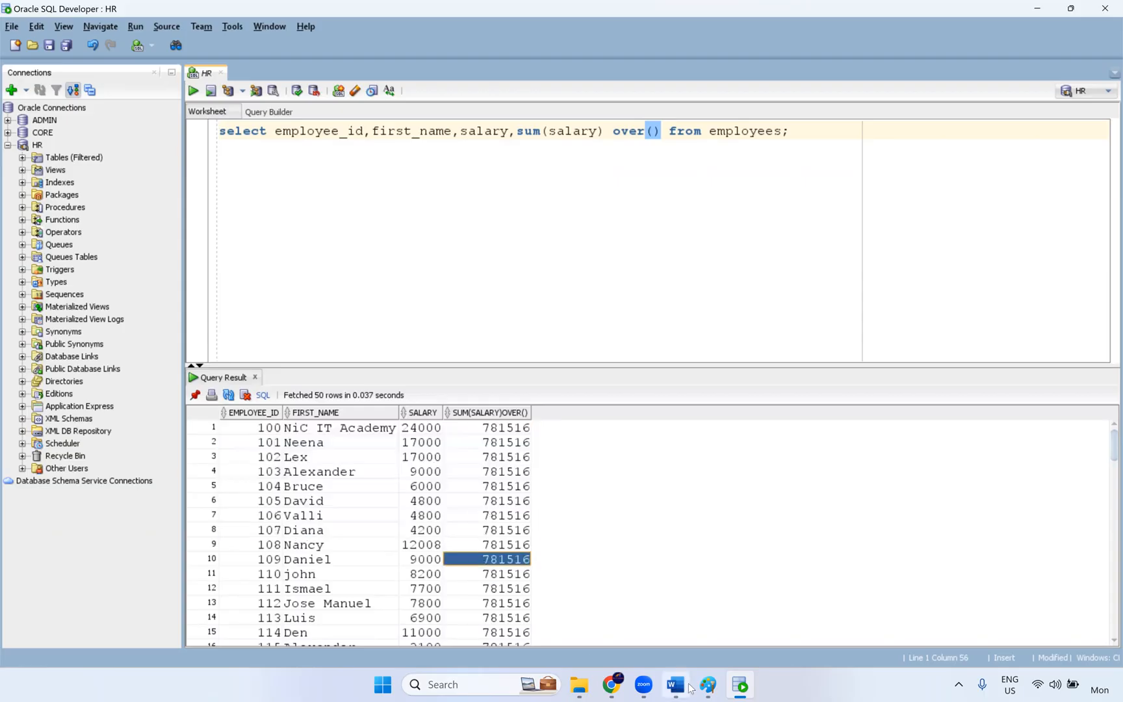
# Compare the Word exercise's expected 14000 totals with the result's total column
pyautogui.moveTo(682, 688)
pyautogui.click(676, 607)
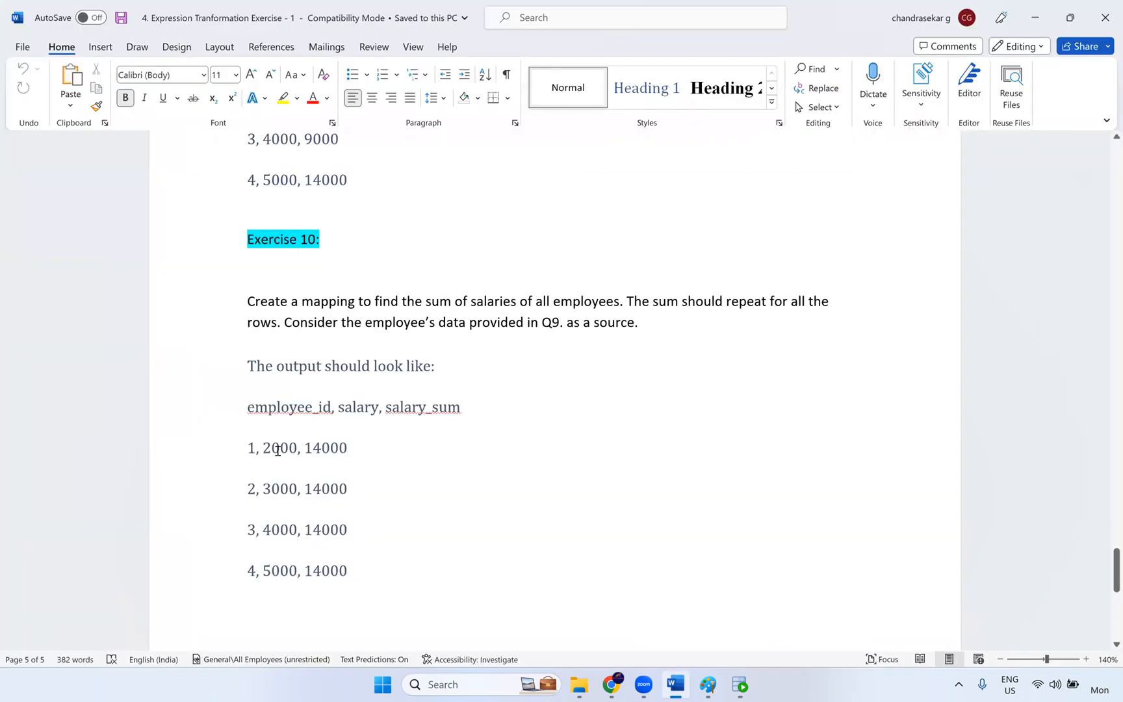
pyautogui.doubleClick(251, 449)
pyautogui.doubleClick(282, 449)
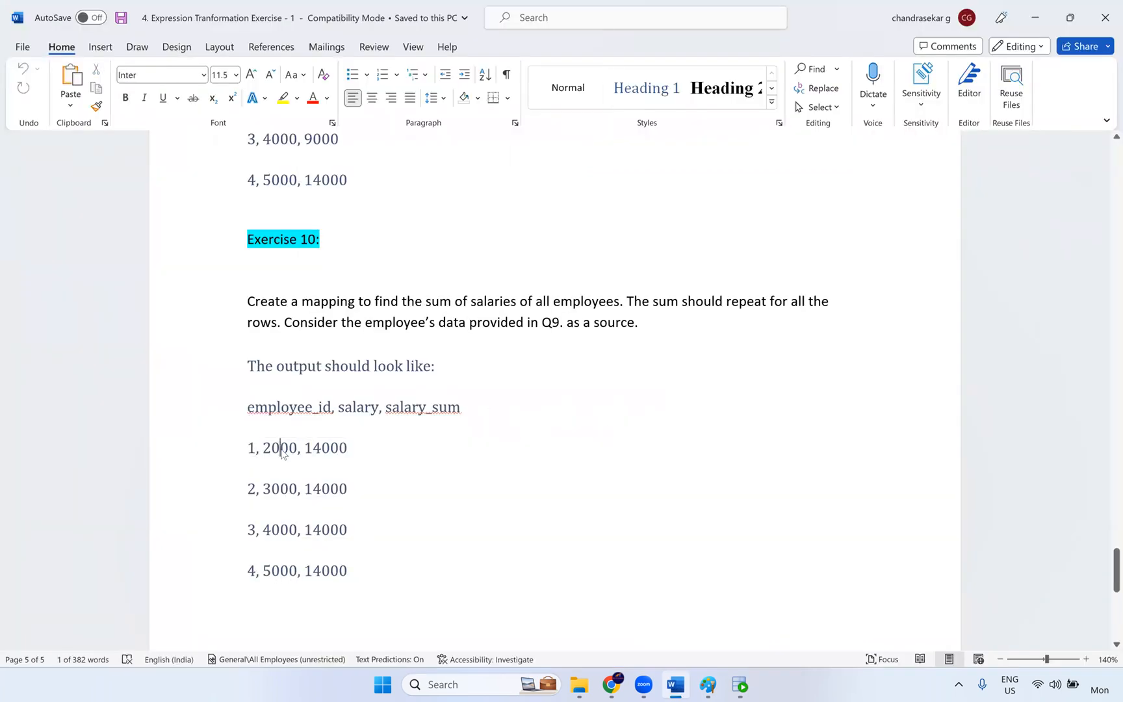
pyautogui.click(328, 452)
pyautogui.hotkey('alt', 'Tab')
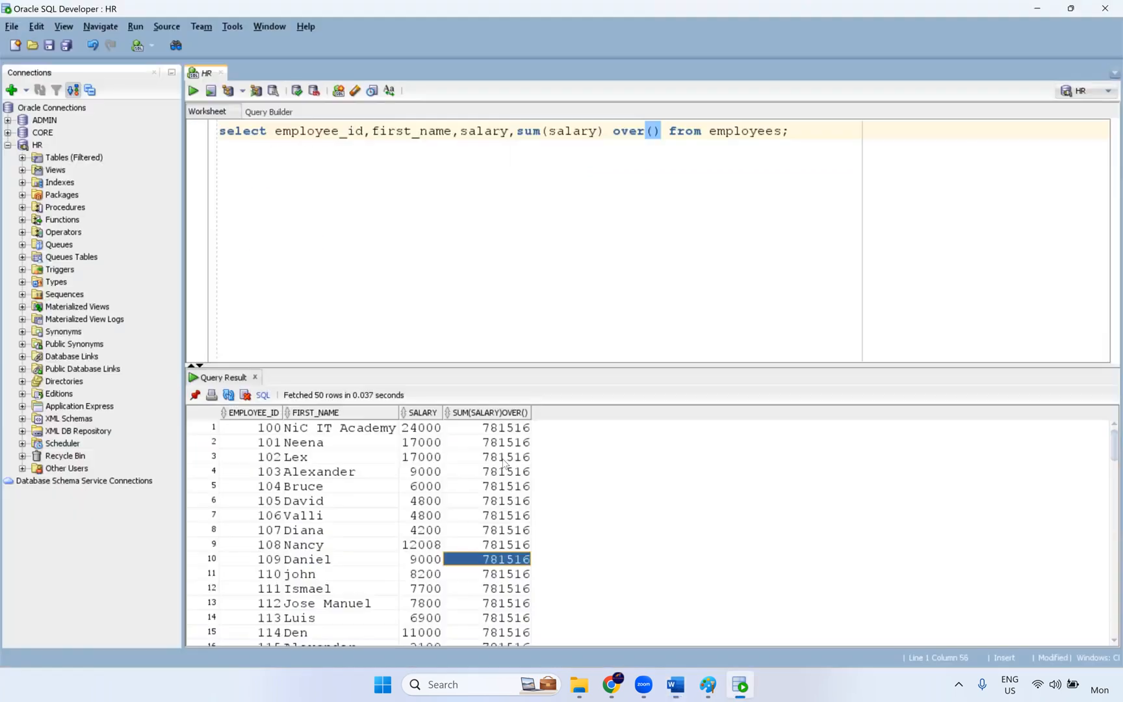
pyautogui.moveTo(510, 429); pyautogui.dragTo(515, 622)
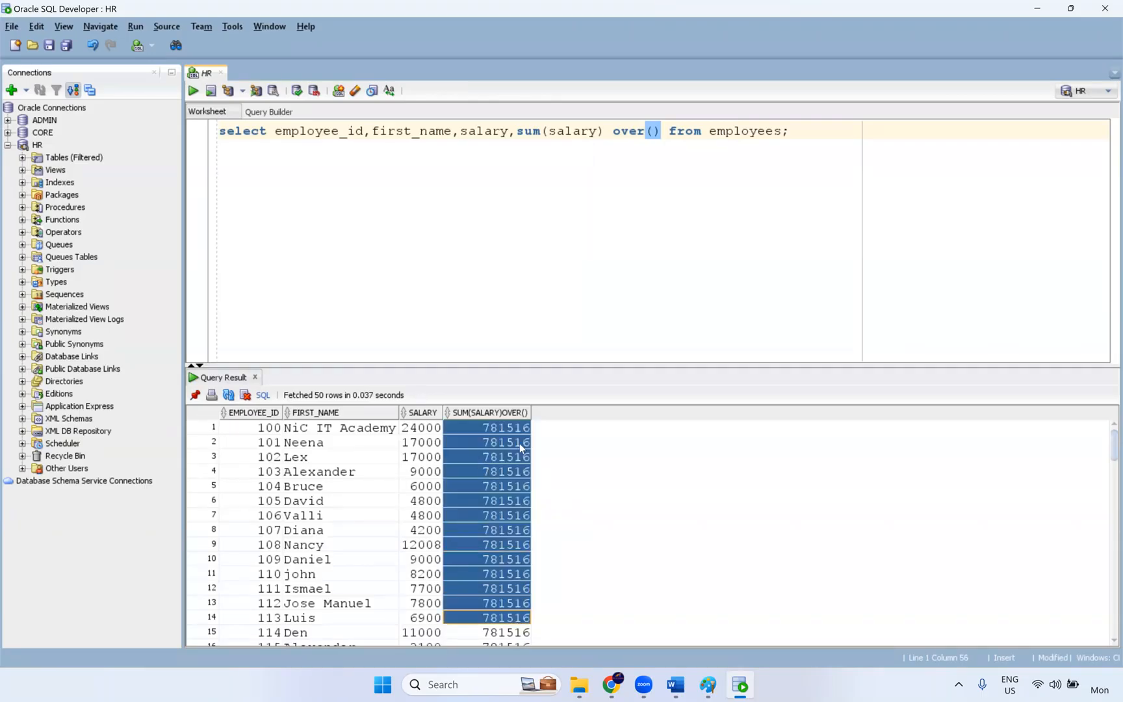
# Copy the sum(salary) over() expression from the query
pyautogui.click(520, 130)
pyautogui.moveTo(518, 132); pyautogui.dragTo(657, 130)
pyautogui.hotkey('ctrl', 'c')
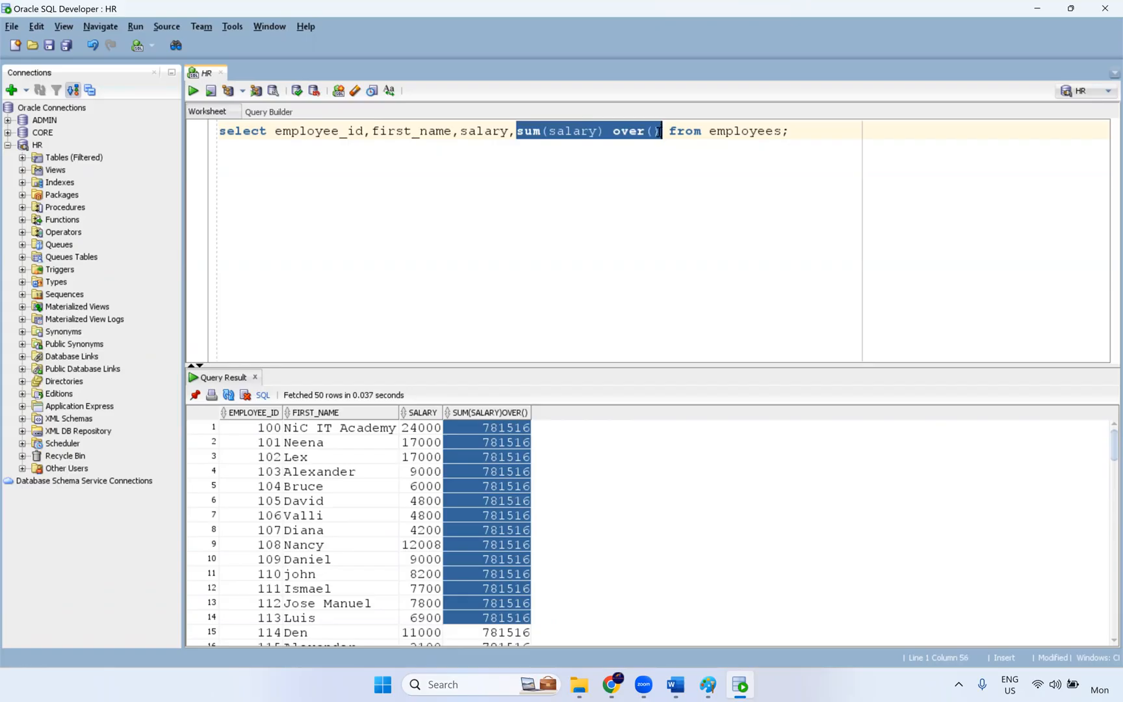
pyautogui.click(520, 134)
# Add department_id and a second sum(salary) over(partition by department_id), then run the query
pyautogui.write('department')
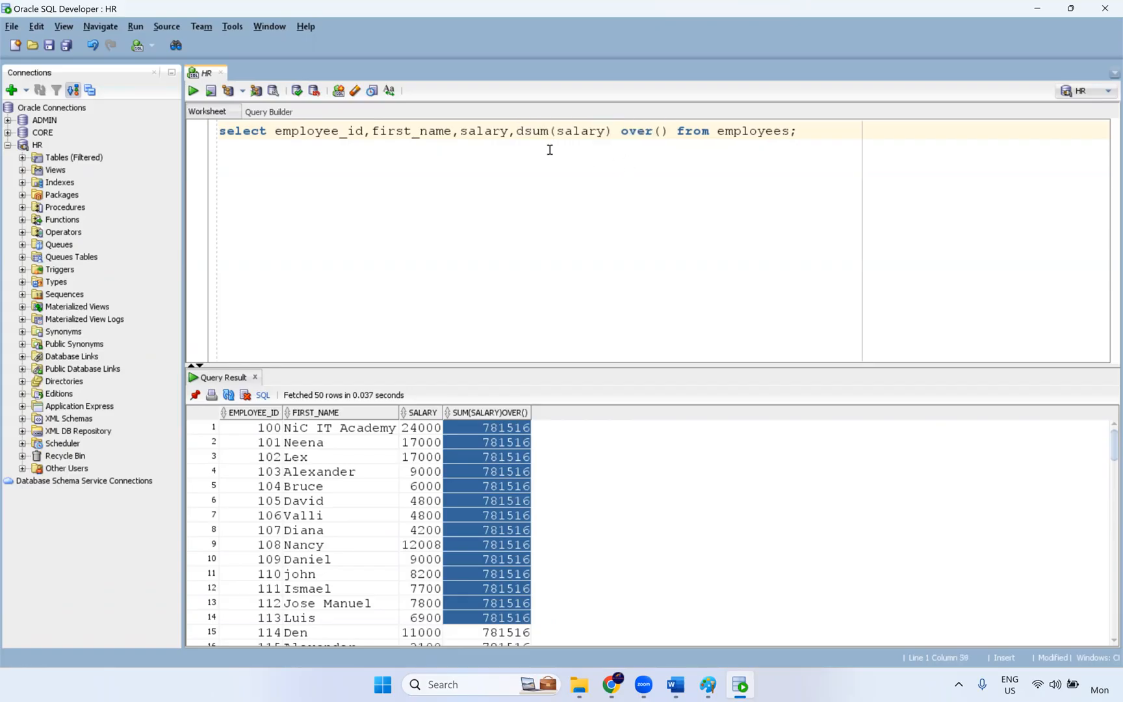
pyautogui.write('_id,')
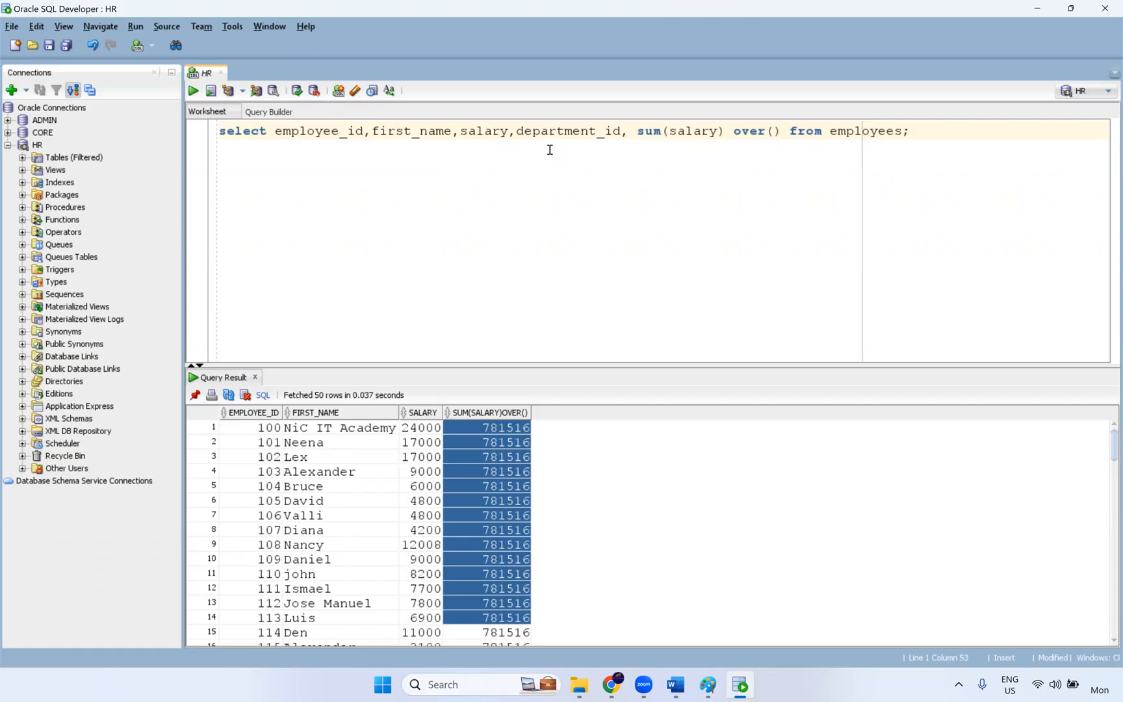
pyautogui.hotkey('ctrl', 'v')
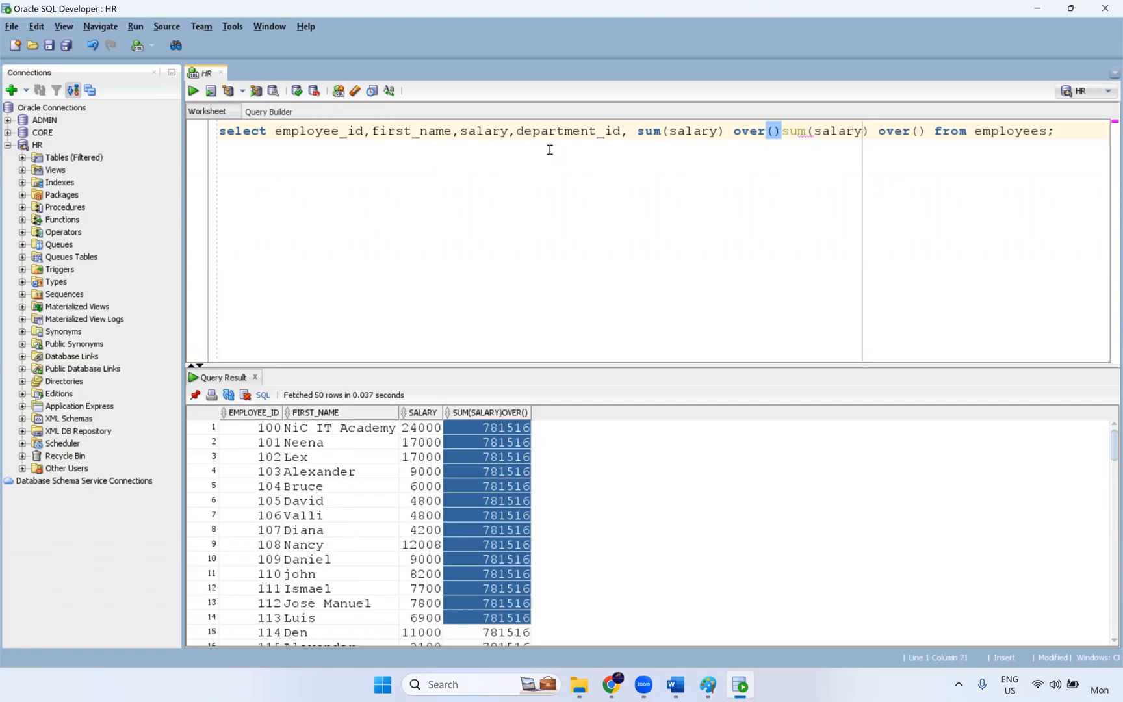
pyautogui.write(',')
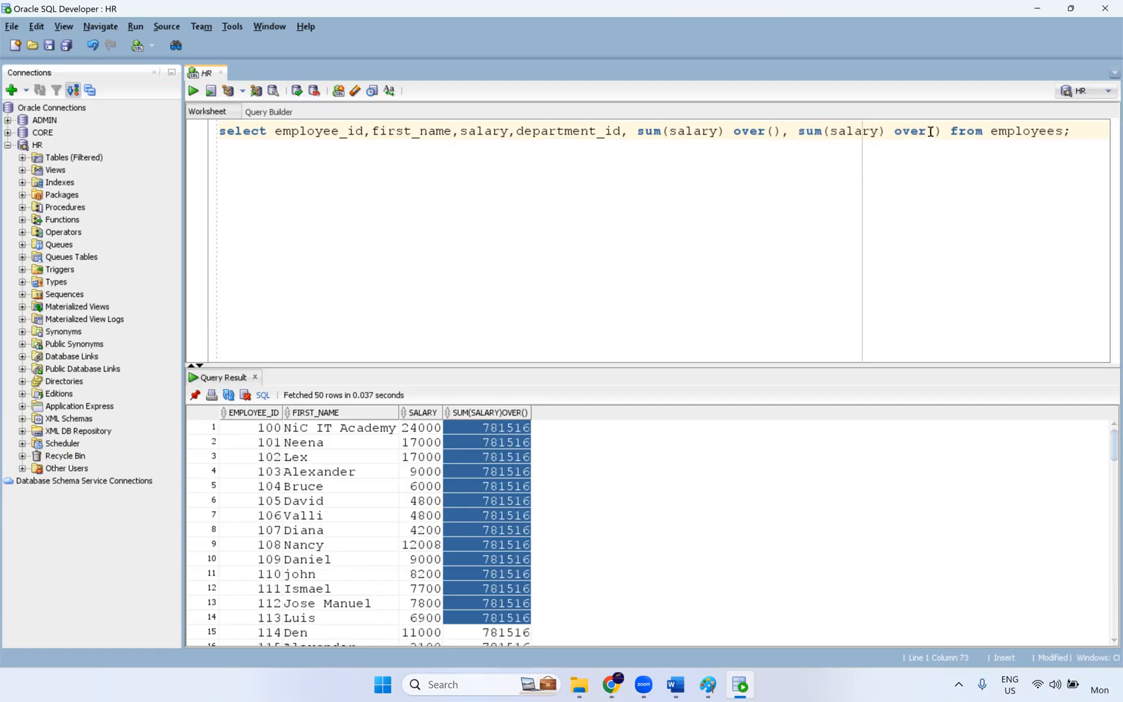
pyautogui.click(773, 132)
pyautogui.write('partion')
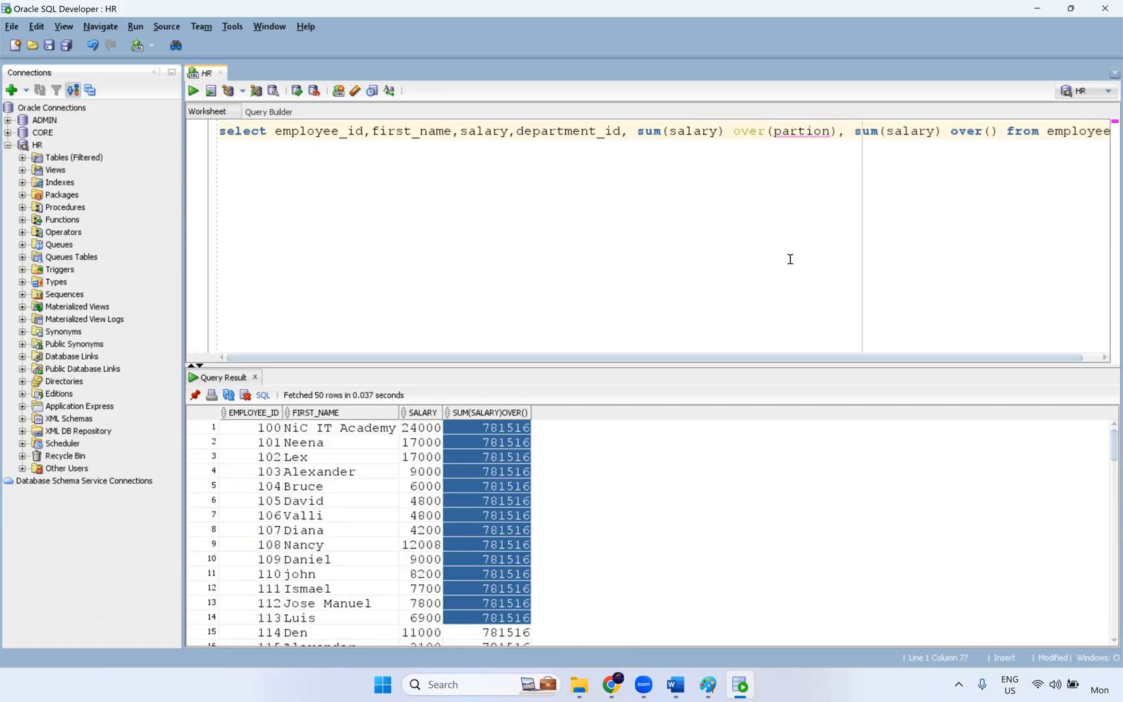
pyautogui.write(' by')
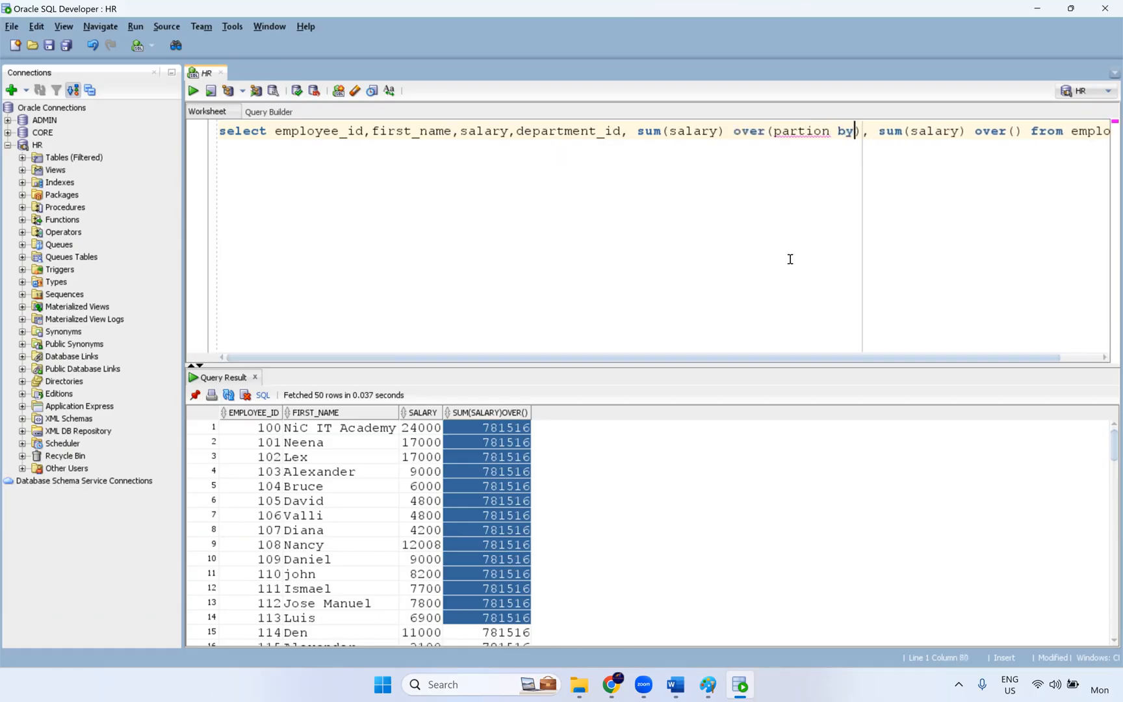
pyautogui.click(814, 131)
pyautogui.write('ti')
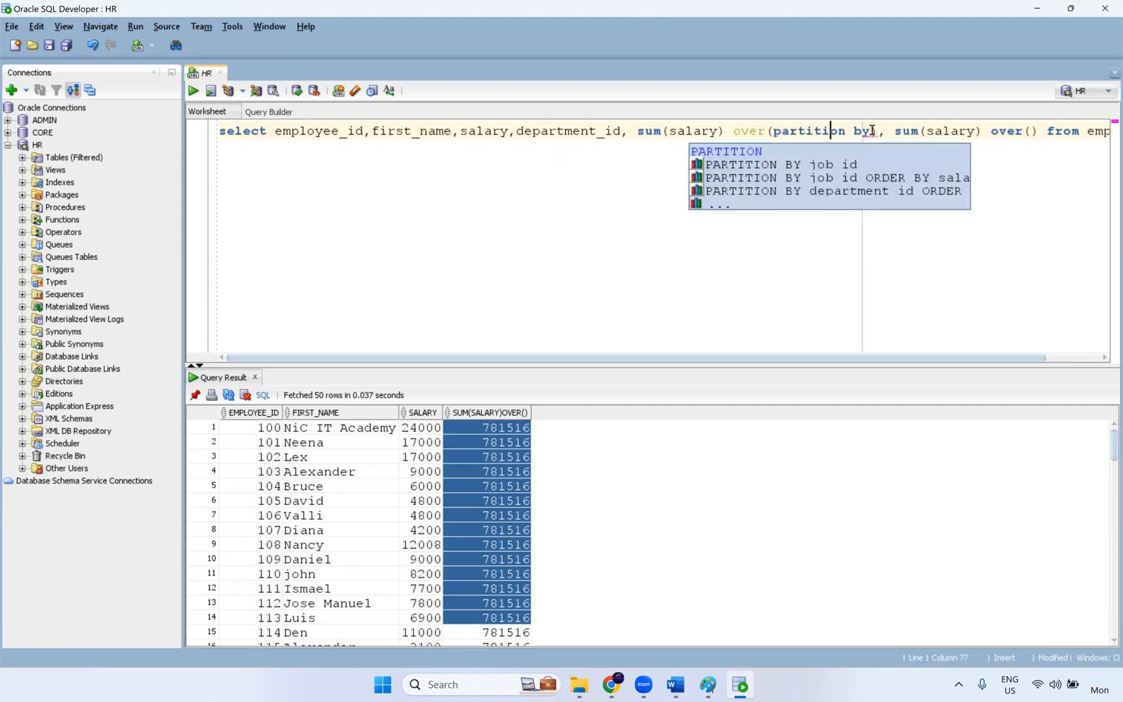
pyautogui.click(872, 130)
pyautogui.write('department_id')
pyautogui.hotkey('ctrl', 'Return')
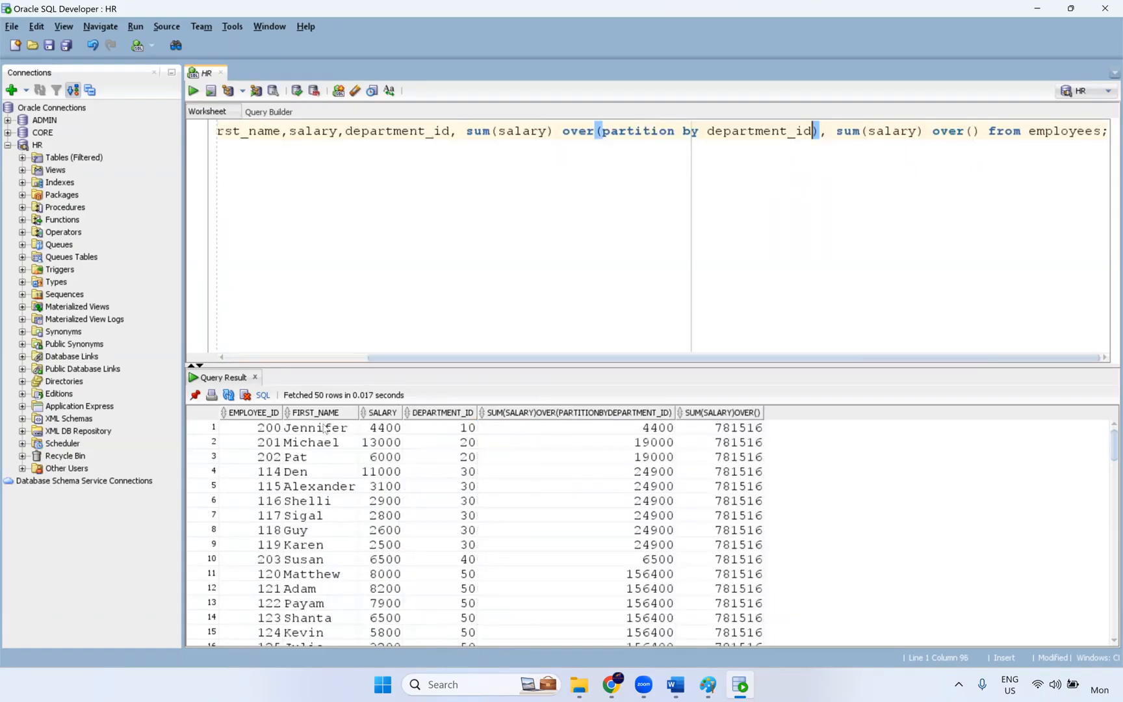
# Inspect the results: department totals 4400 and 19000 beside the 781516 grand total
pyautogui.moveTo(670, 430); pyautogui.dragTo(463, 431)
pyautogui.moveTo(370, 439); pyautogui.dragTo(243, 429)
pyautogui.click(751, 434)
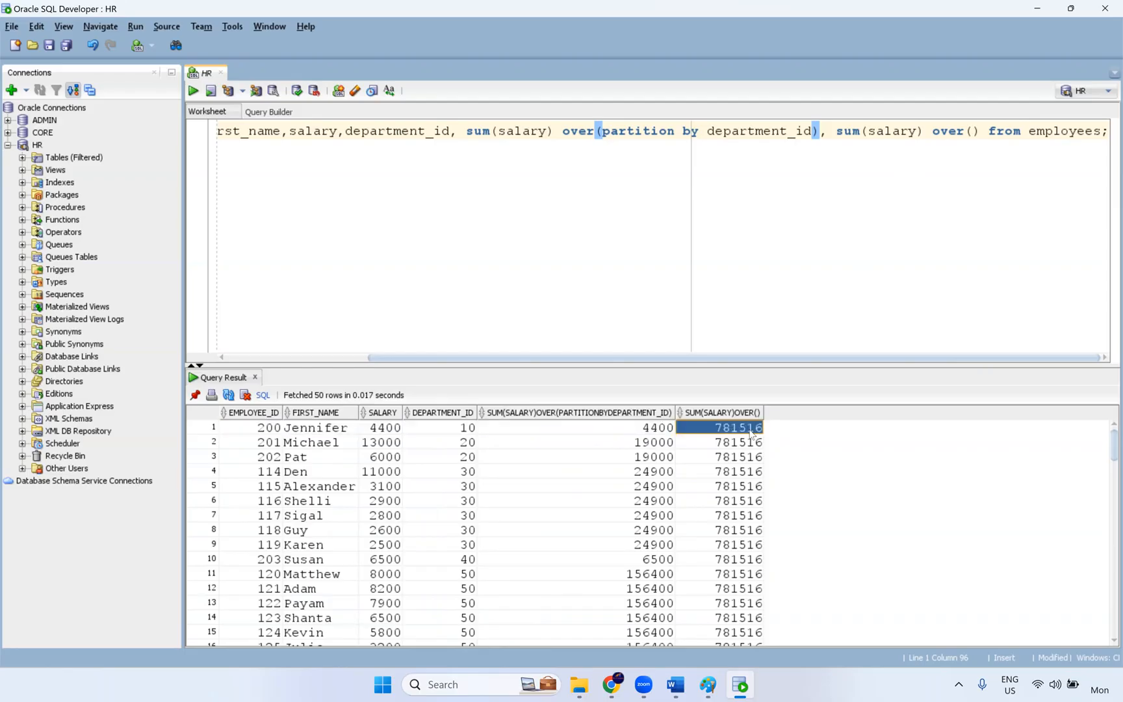
pyautogui.click(664, 434)
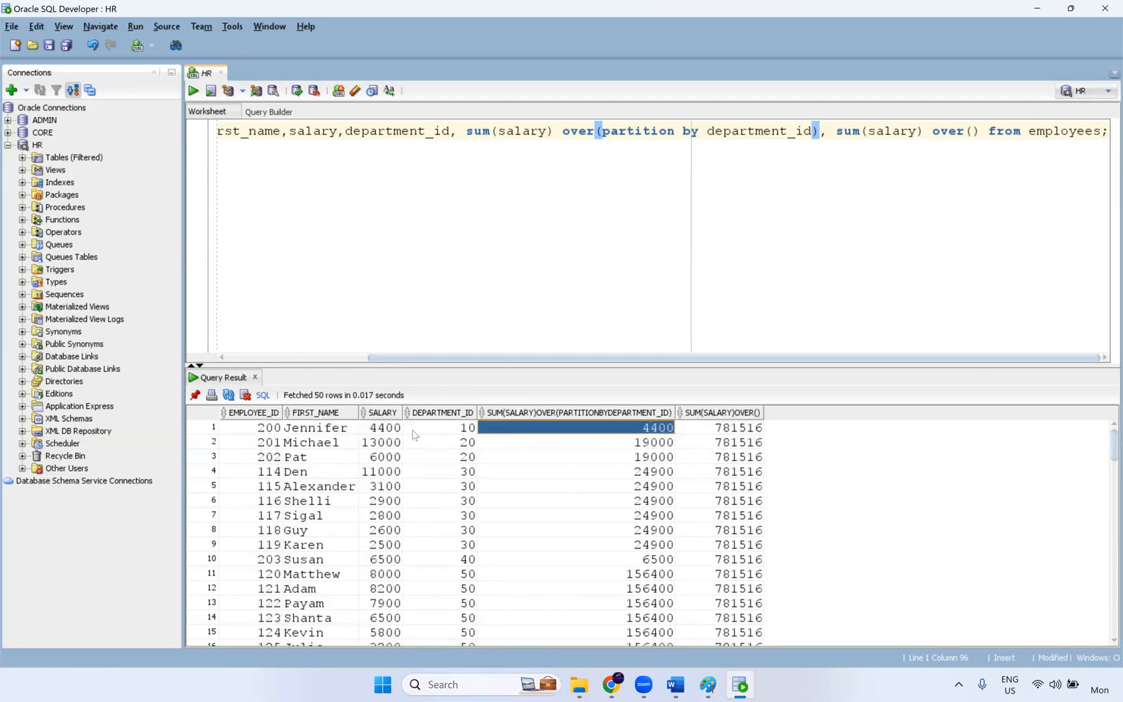
pyautogui.click(388, 432)
pyautogui.moveTo(753, 434); pyautogui.dragTo(294, 429)
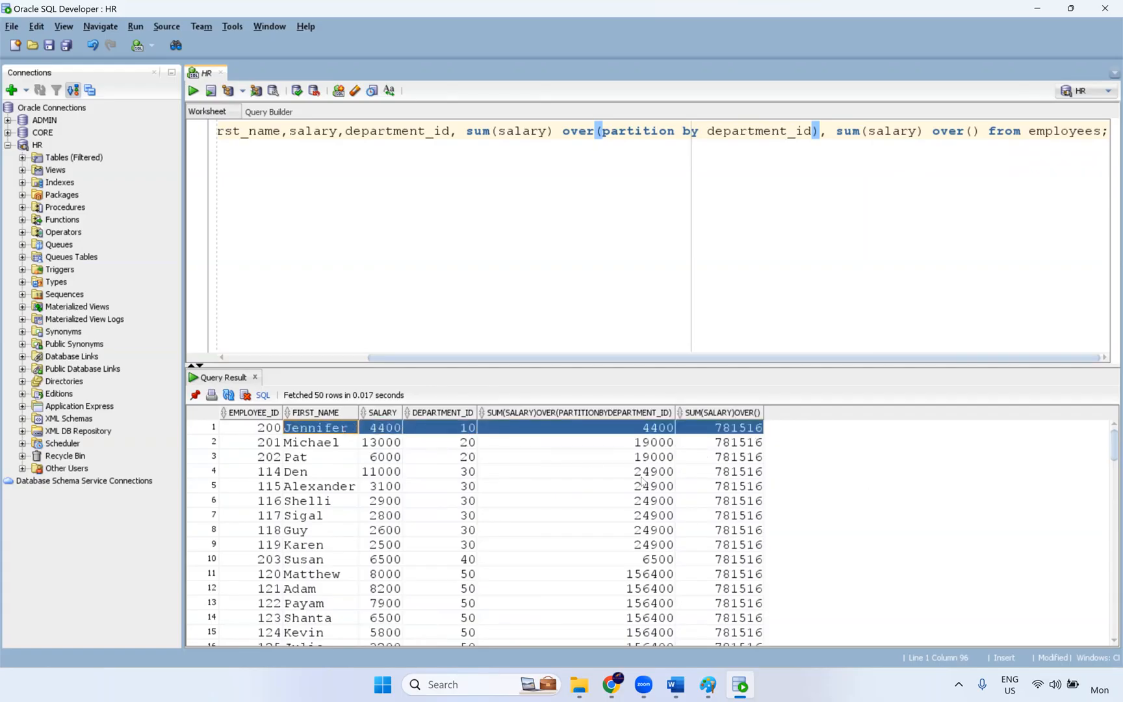
pyautogui.click(449, 442)
pyautogui.moveTo(733, 457); pyautogui.dragTo(188, 443)
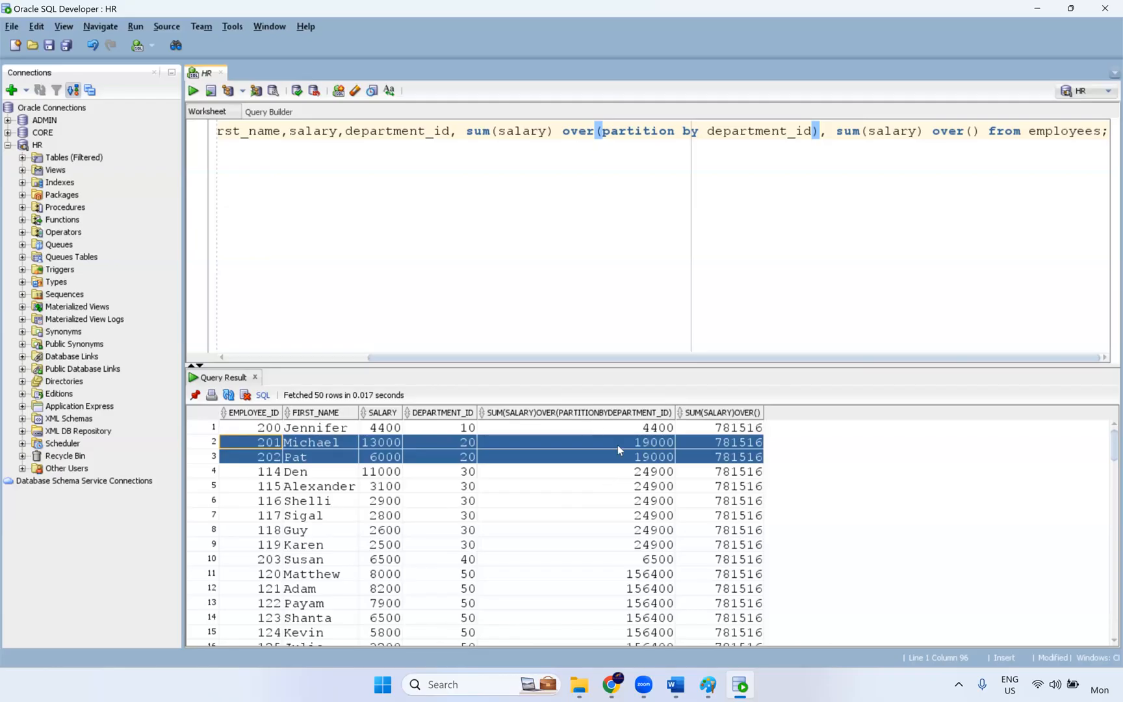
# Put the second sum(salary) over() on a new line and switch to the Word document
pyautogui.click(835, 134)
pyautogui.press('Return')
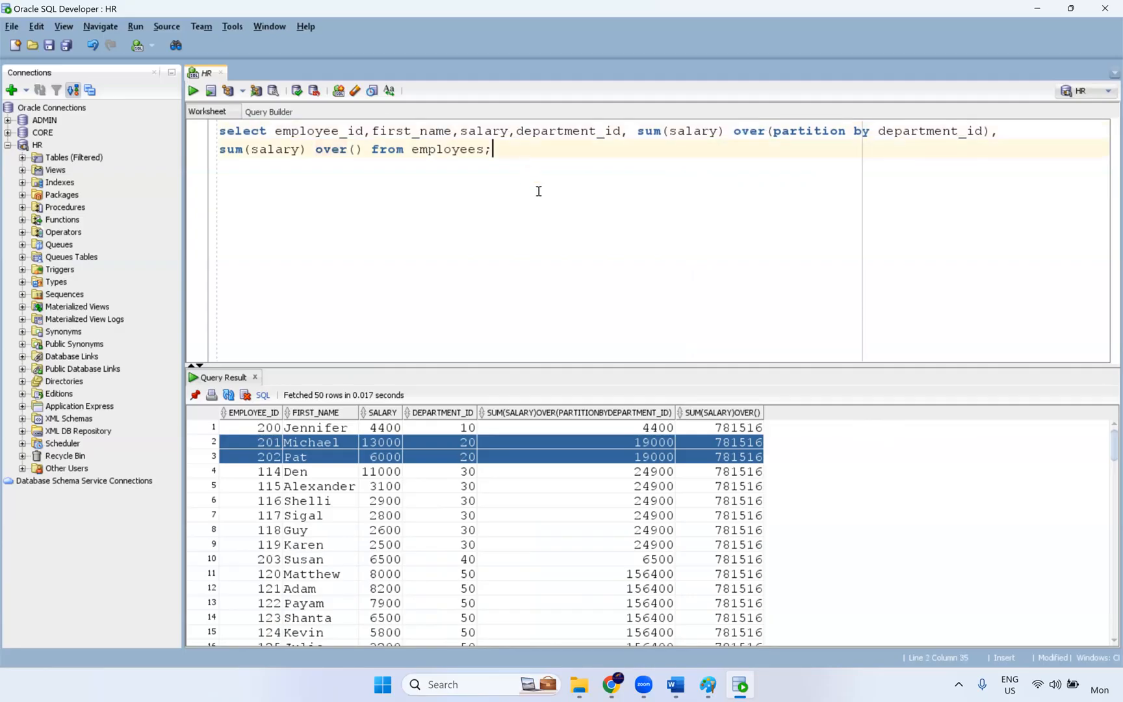
pyautogui.hotkey('alt', 'Tab')
pyautogui.click(330, 447)
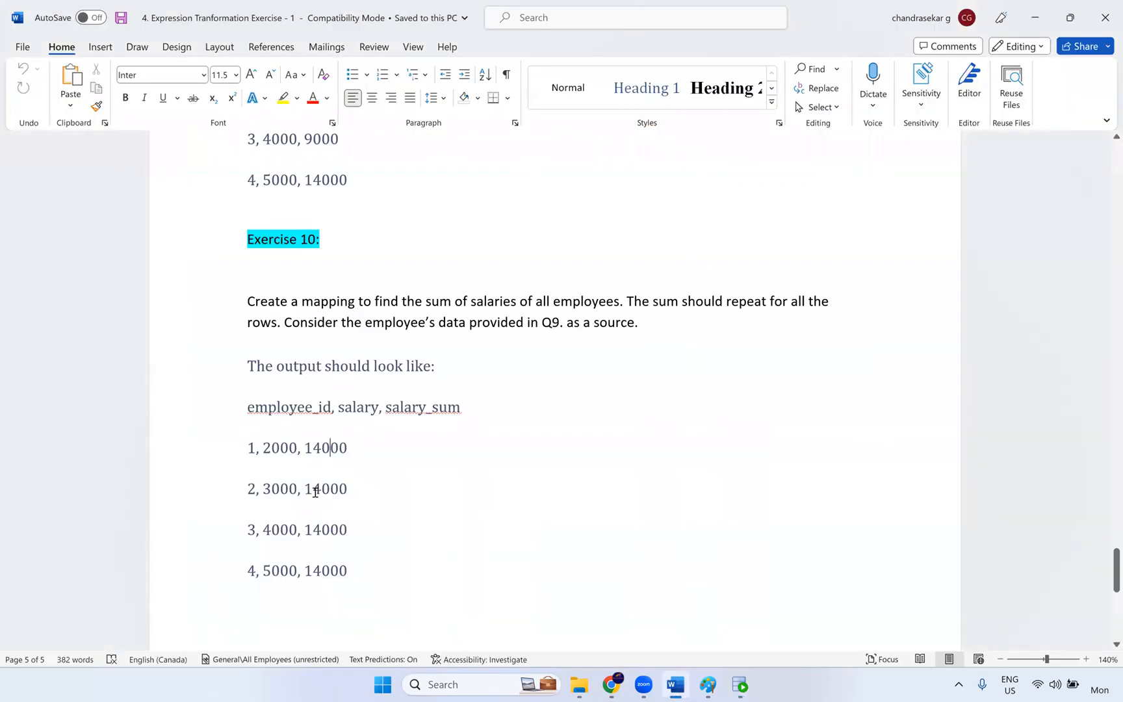
# Check the 14000 salary_sum values in Exercise 10's expected output, then return to SQL Developer
pyautogui.doubleClick(331, 447)
pyautogui.doubleClick(327, 488)
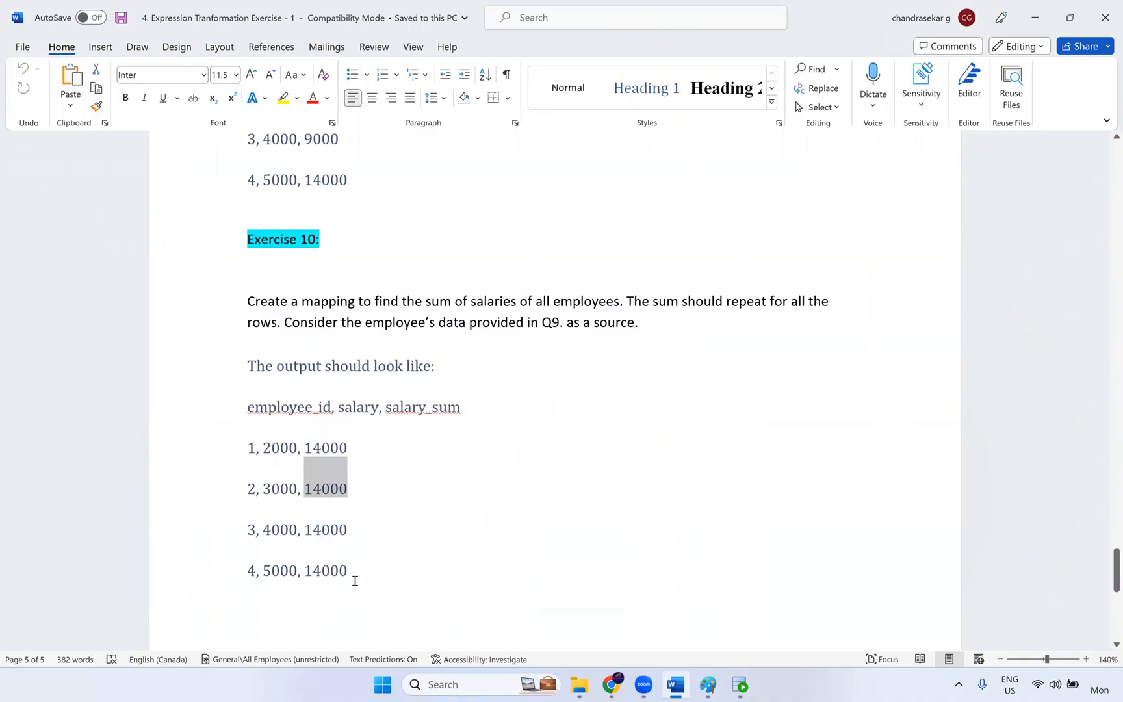
pyautogui.click(715, 98)
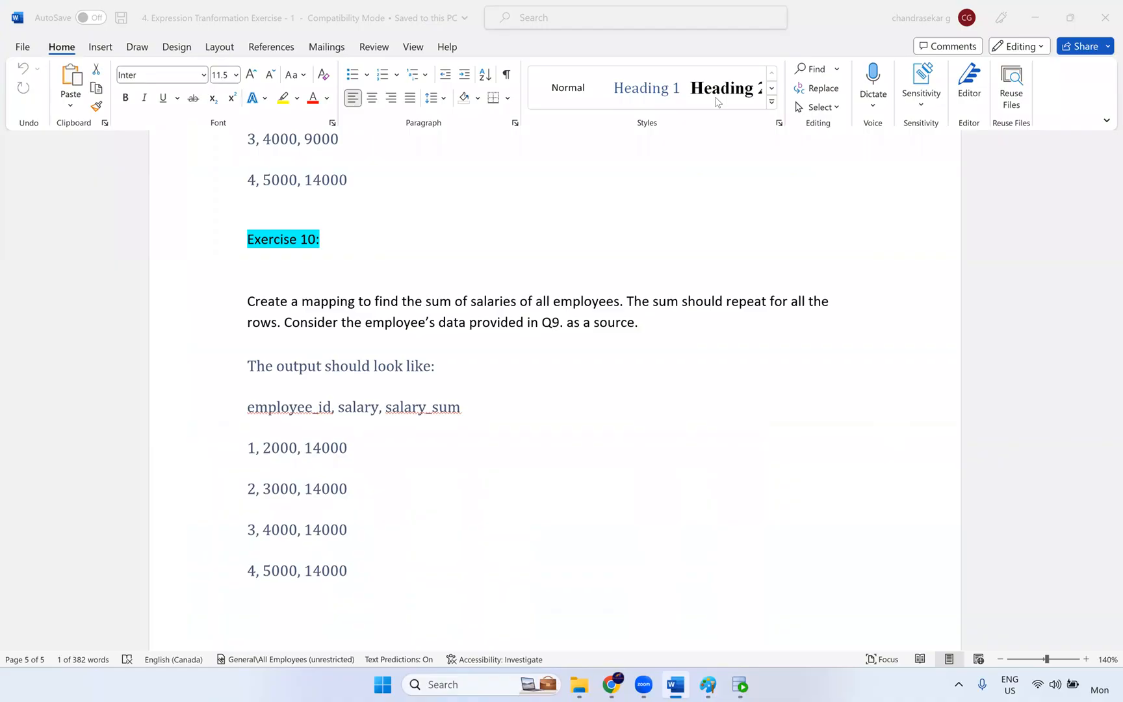
pyautogui.click(613, 457)
pyautogui.hotkey('alt', 'Tab')
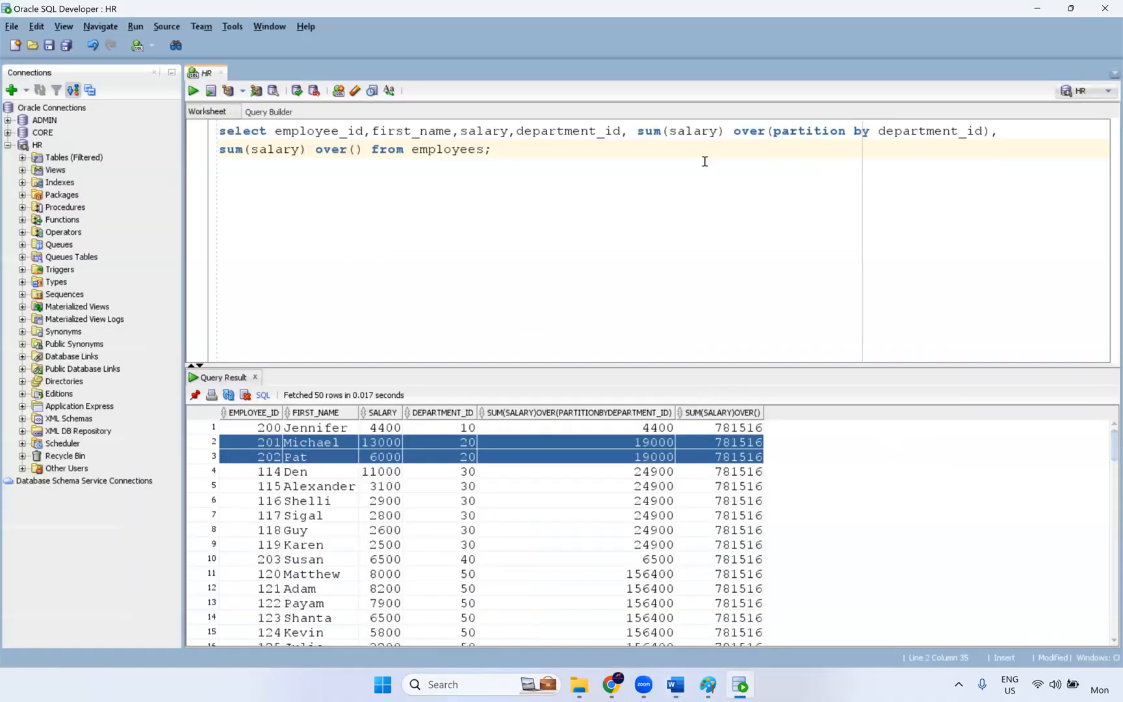
# Delete all SQL from the worksheet, close the Query Result tab, and return to Word
pyautogui.hotkey('ctrl', 'a')
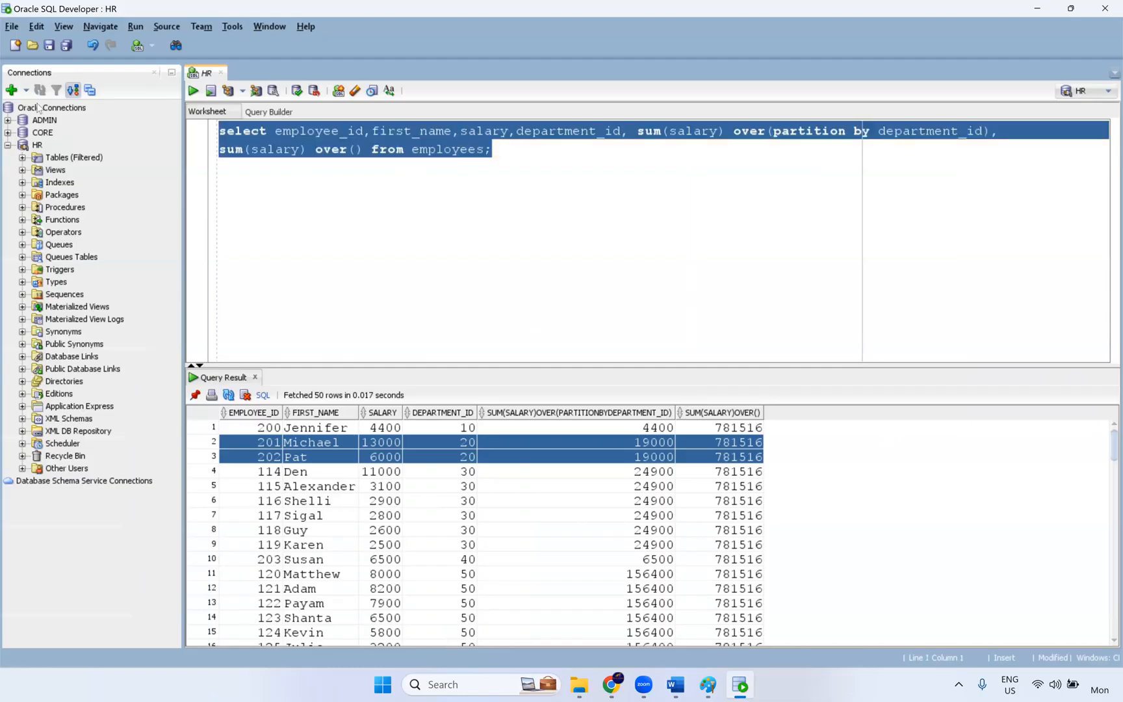
pyautogui.press('Delete')
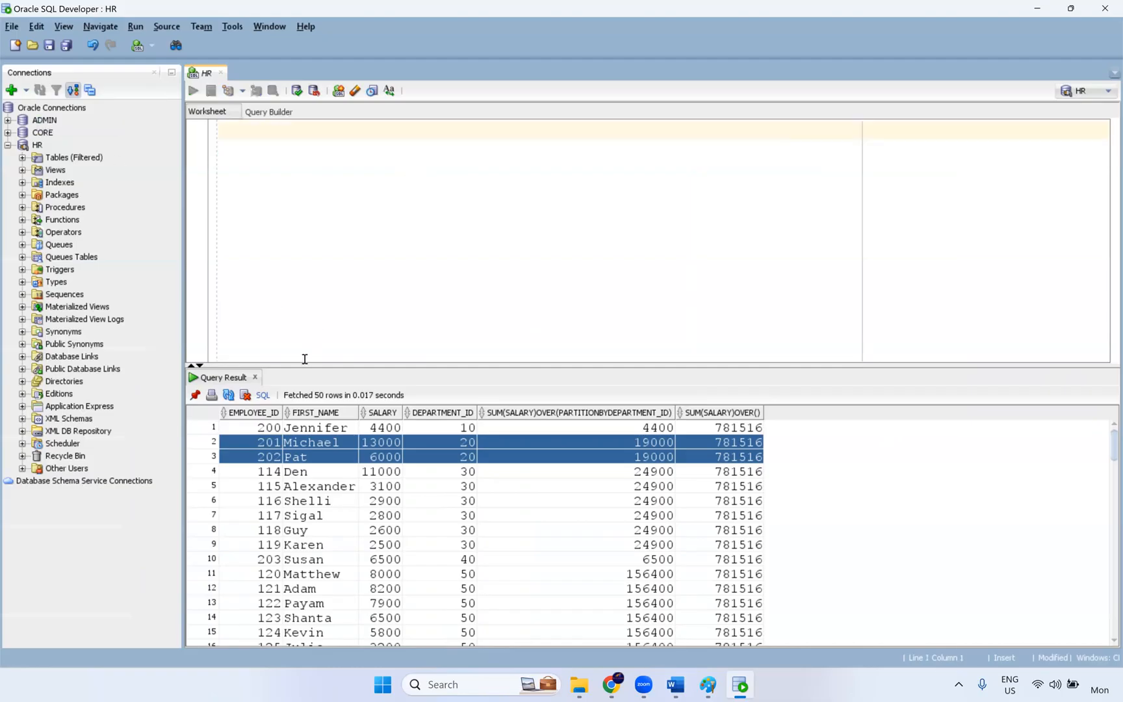
pyautogui.click(255, 377)
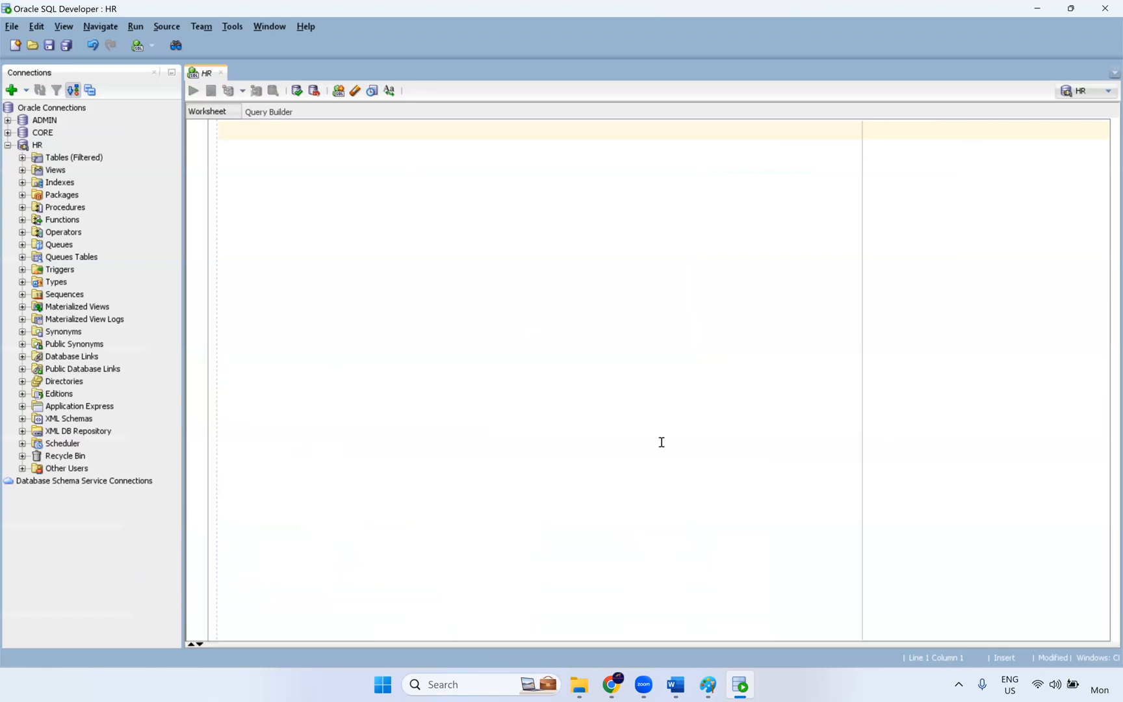
pyautogui.click(675, 685)
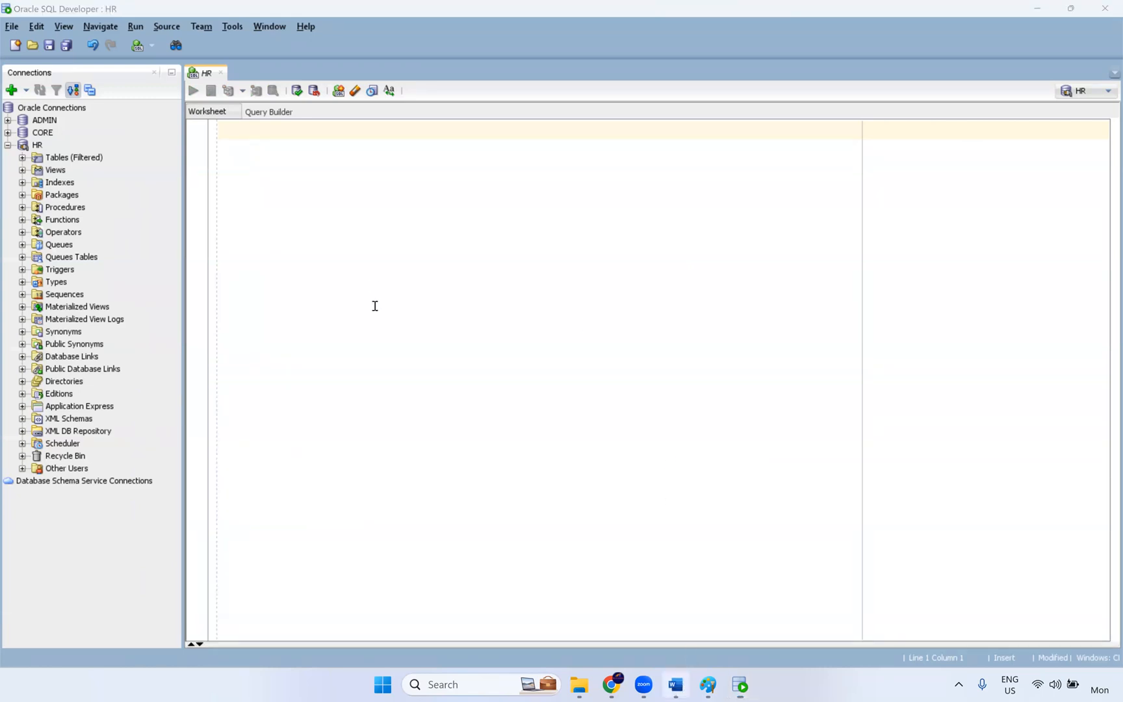
pyautogui.scroll(5, 377, 307)
# Scroll back through the earlier exercises to Exercise 1, then close the Word document
pyautogui.scroll(12, 380, 306)
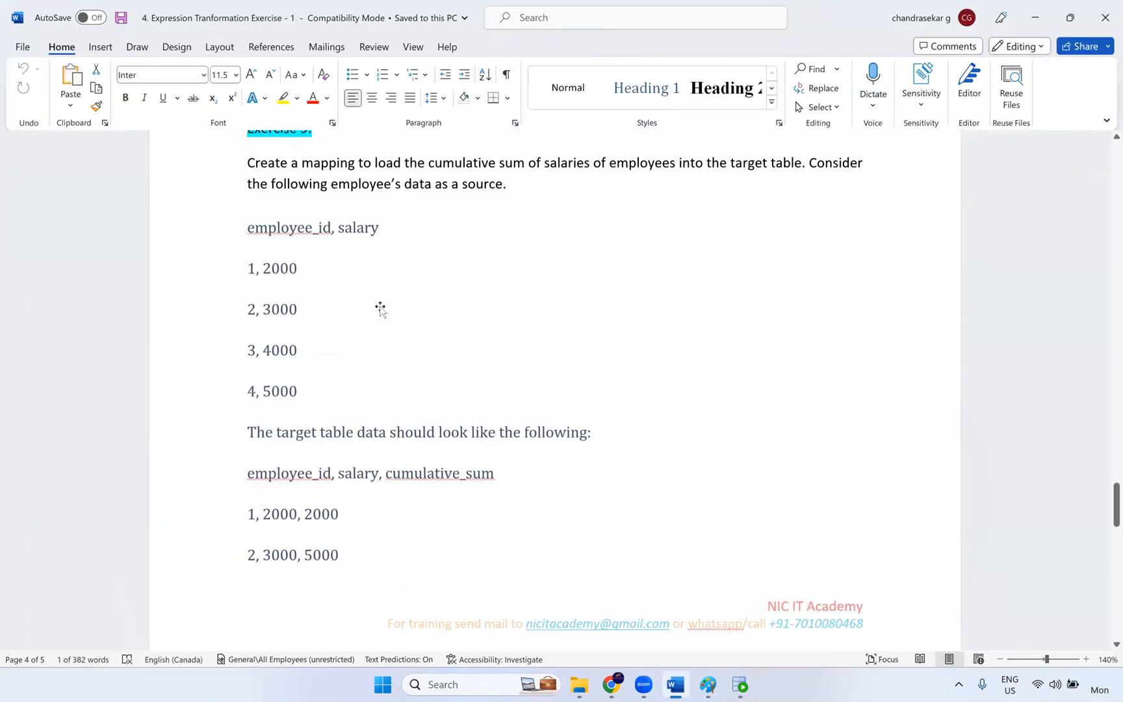
pyautogui.scroll(15, 607, 419)
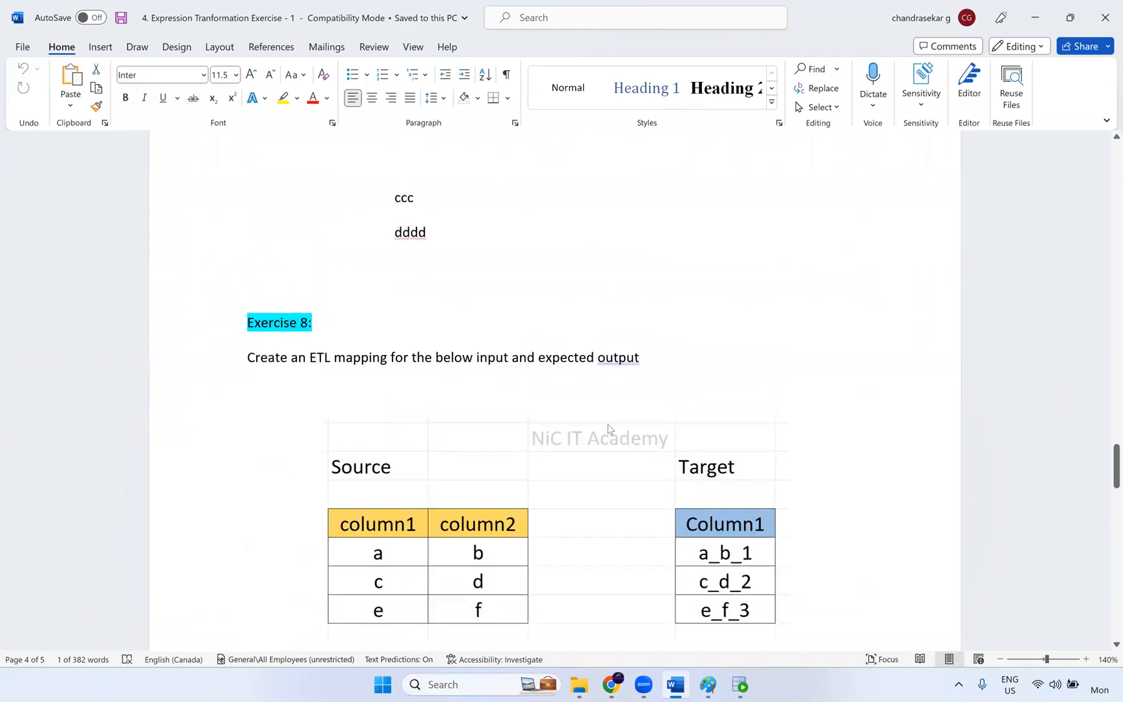
pyautogui.scroll(20, 604, 419)
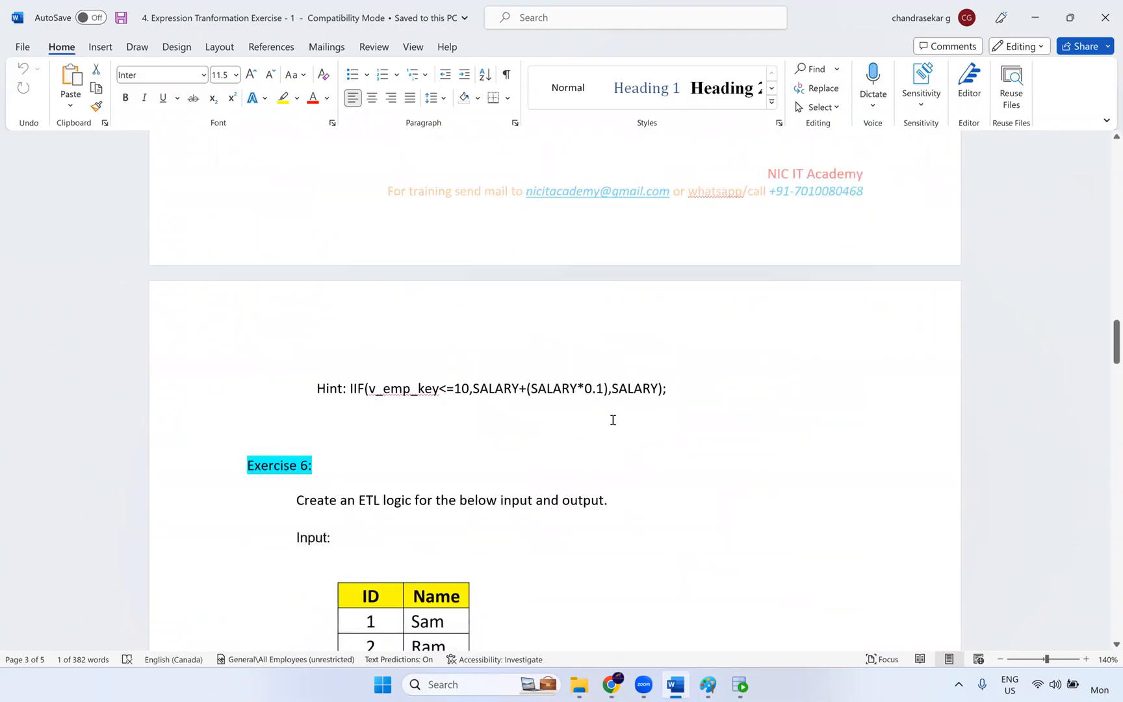
pyautogui.scroll(10, 464, 415)
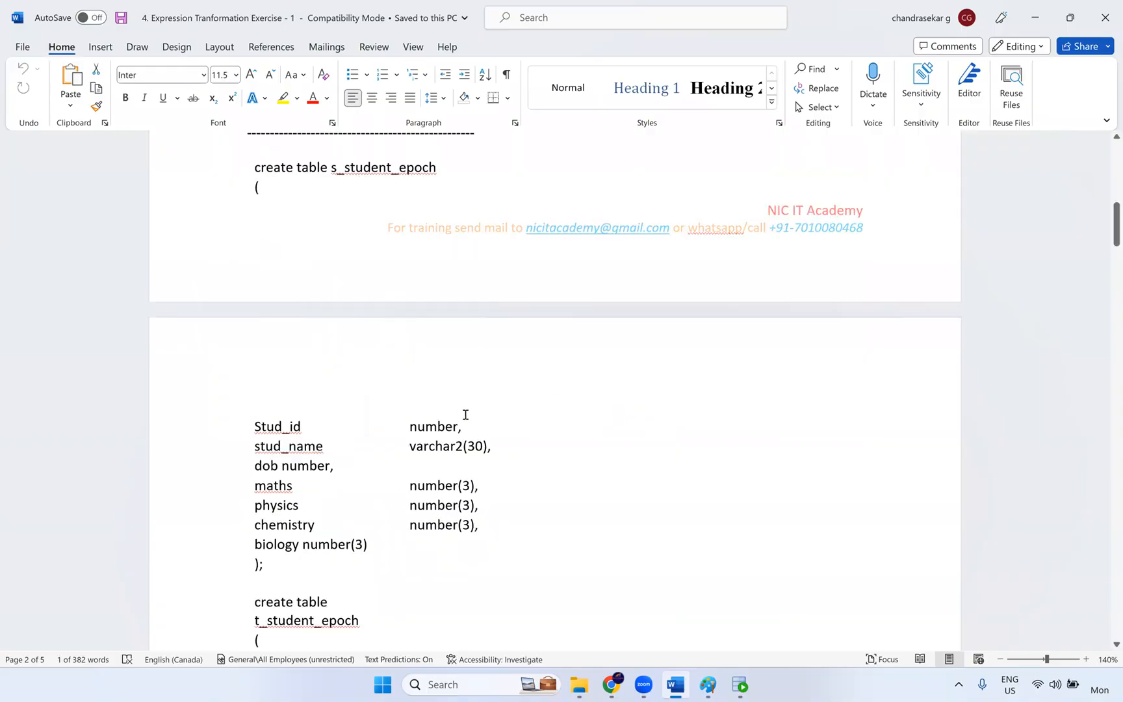
pyautogui.scroll(10, 453, 365)
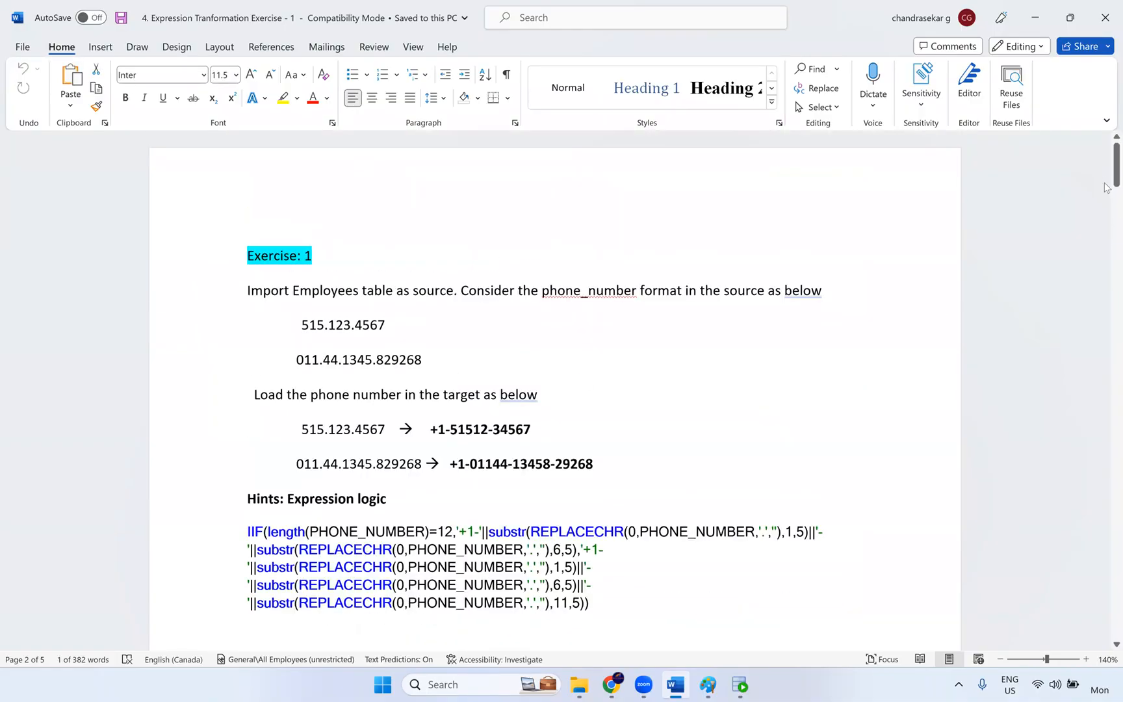
pyautogui.moveTo(1105, 173); pyautogui.dragTo(1102, 644)
pyautogui.click(1105, 17)
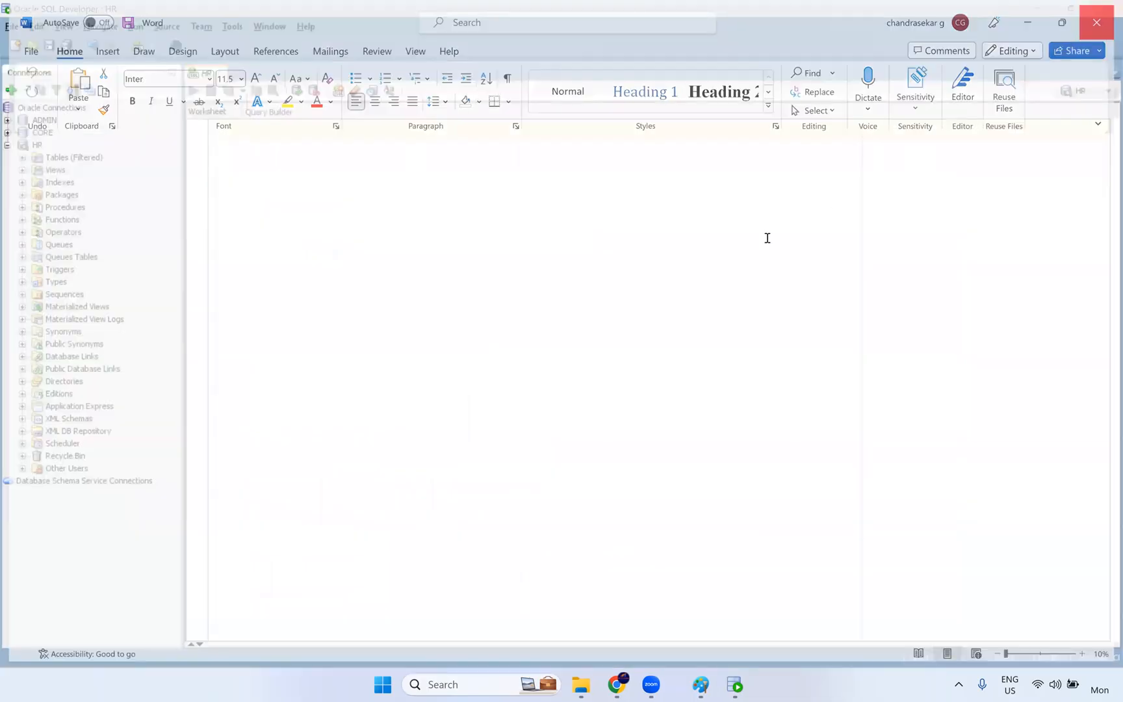
# Open File Explorer at Documents and scroll through the course folders
pyautogui.click(592, 685)
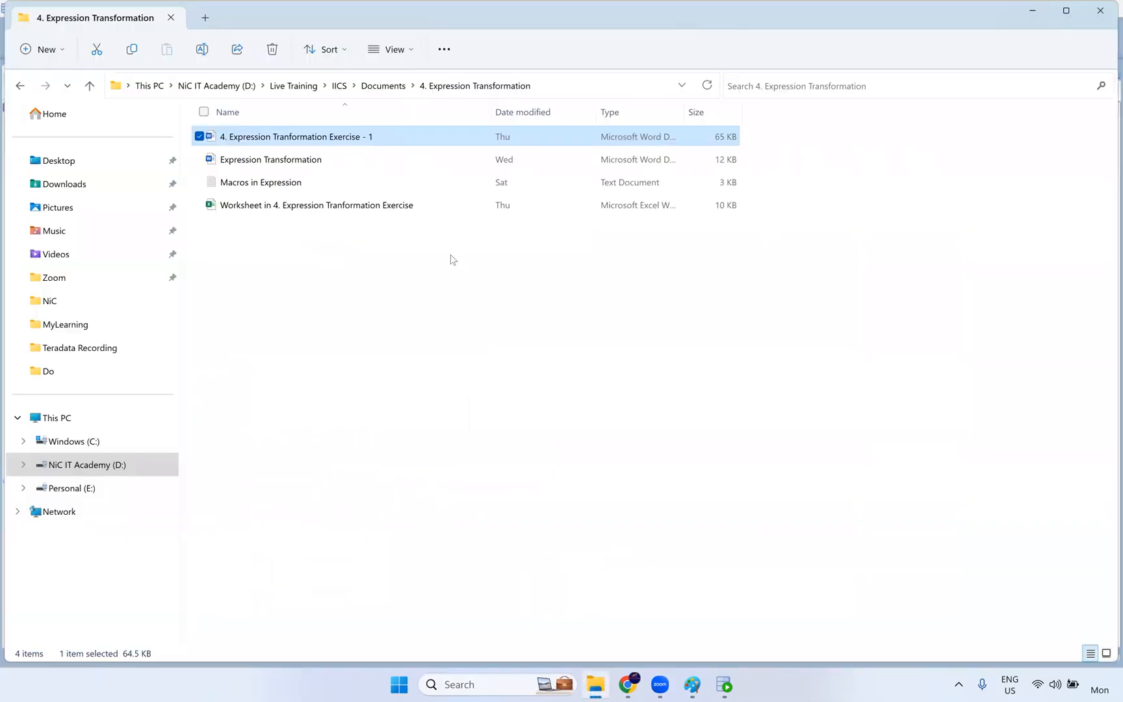
pyautogui.click(388, 83)
pyautogui.scroll(-2, 305, 322)
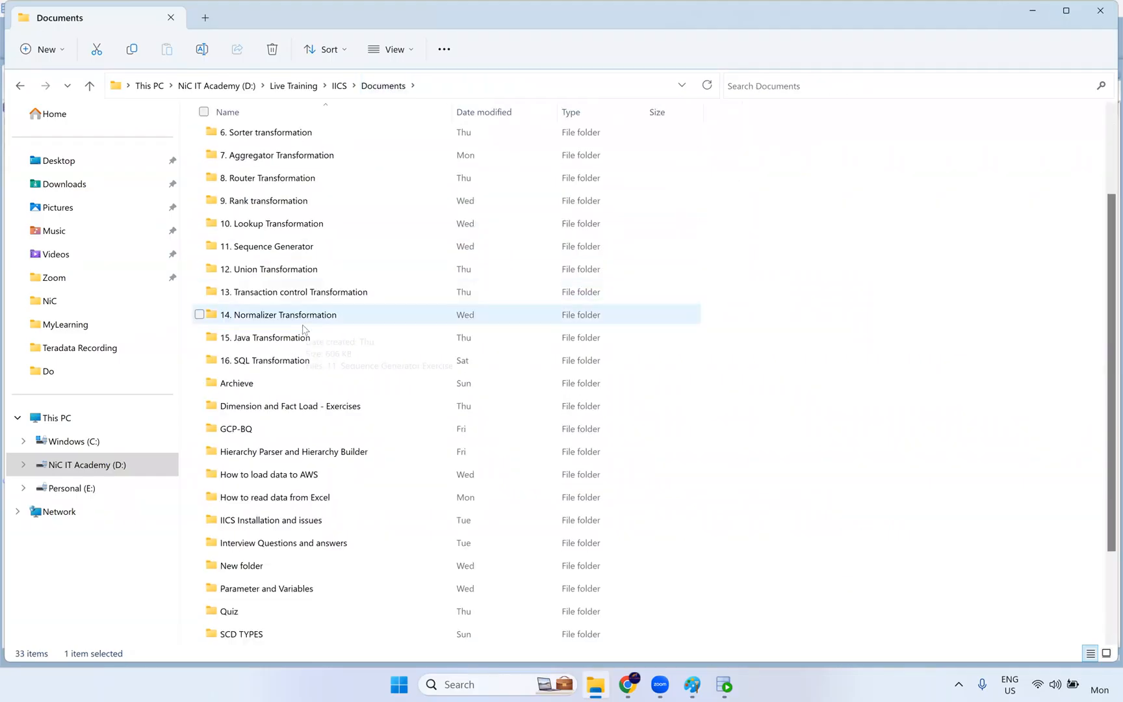
pyautogui.scroll(2, 311, 263)
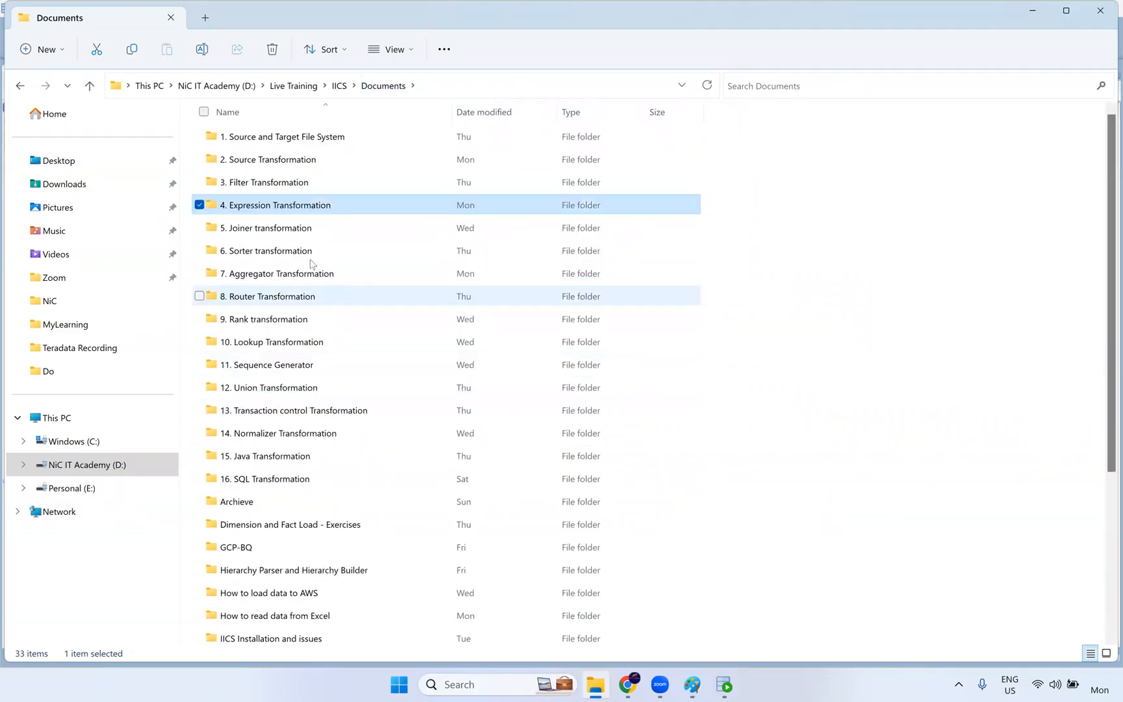
pyautogui.scroll(-1, 301, 546)
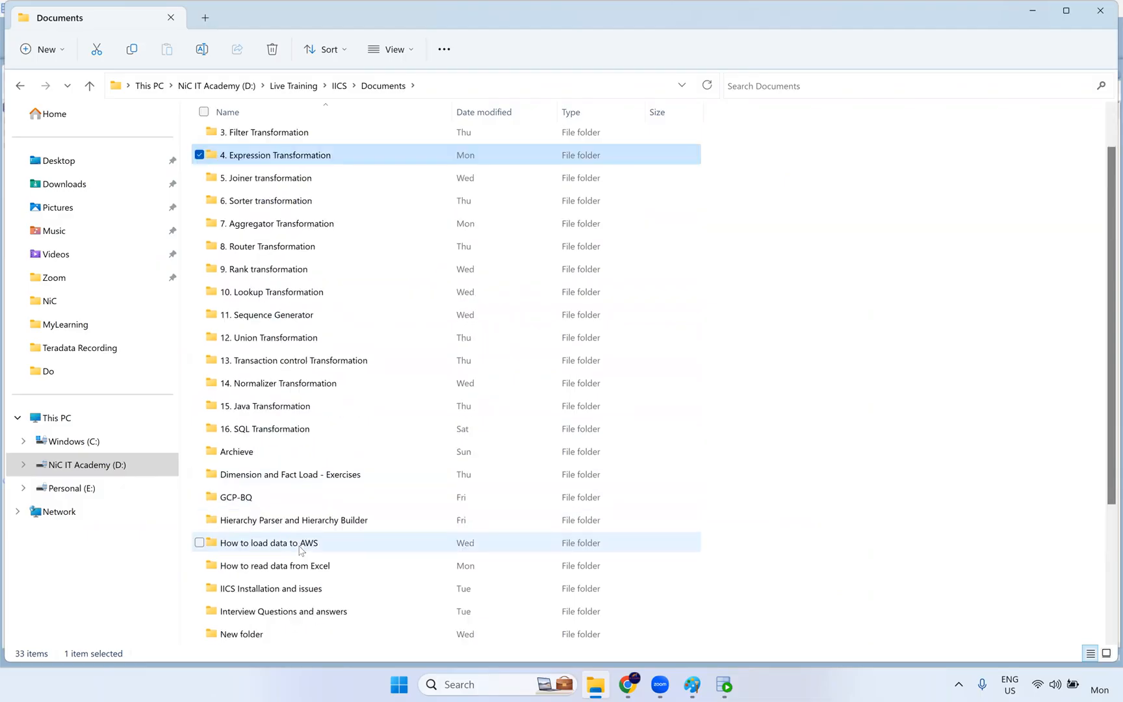
pyautogui.scroll(-2, 301, 549)
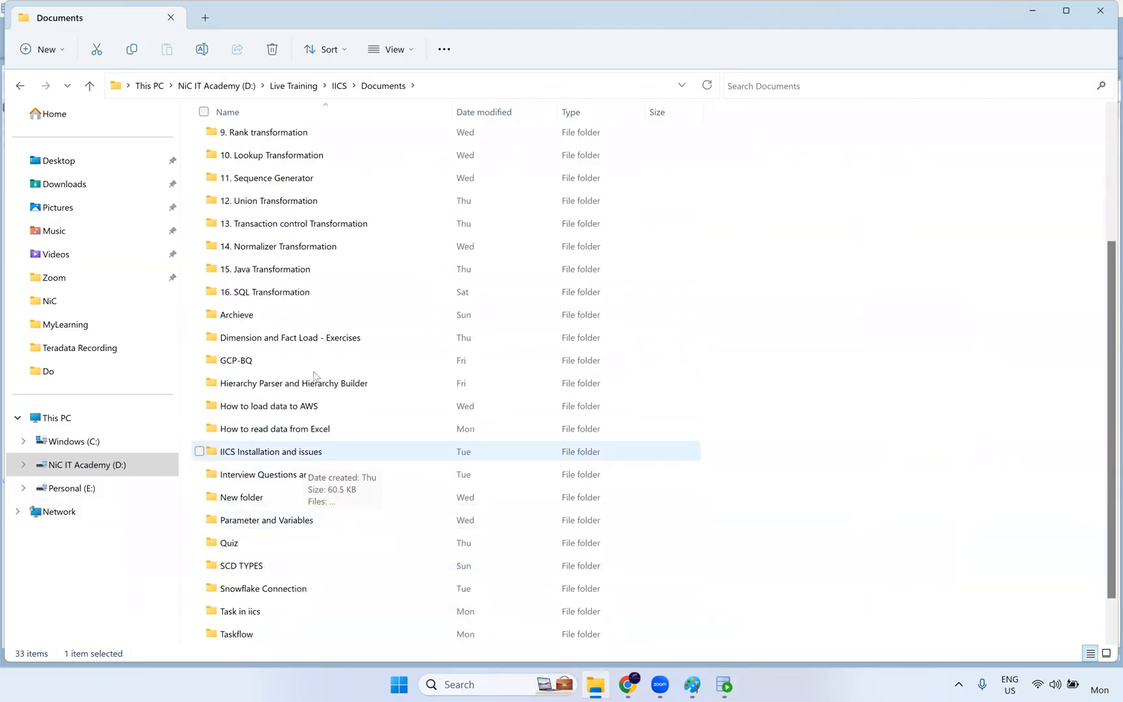
pyautogui.scroll(3, 316, 377)
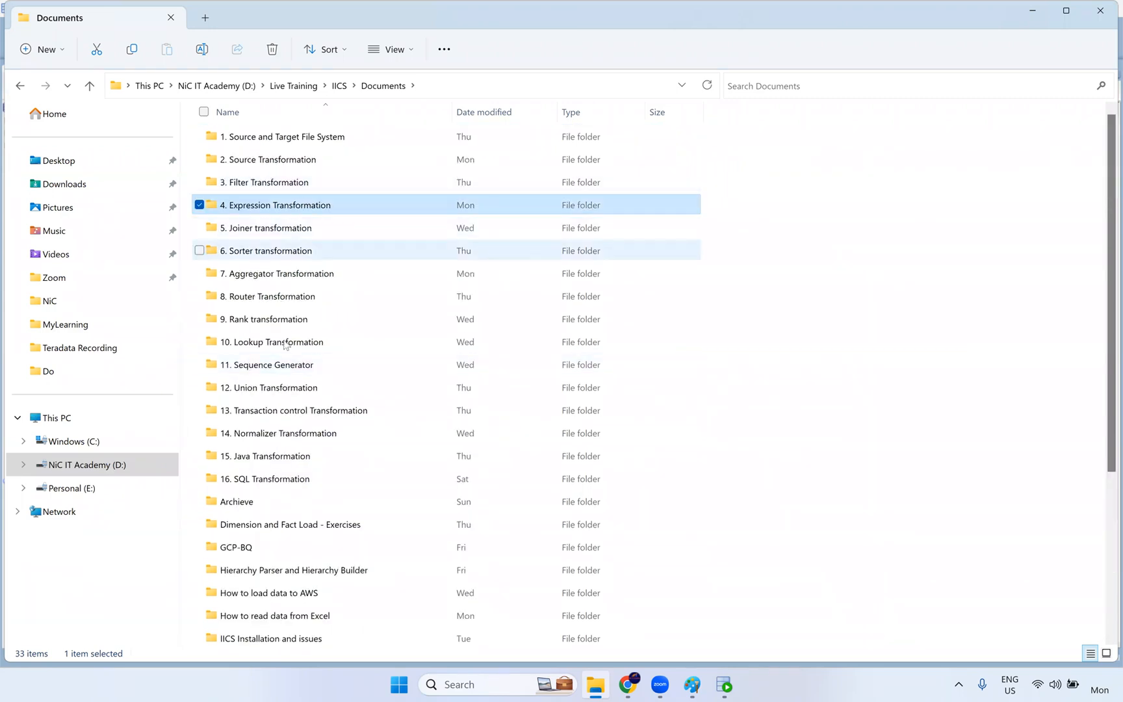
pyautogui.scroll(-4, 292, 364)
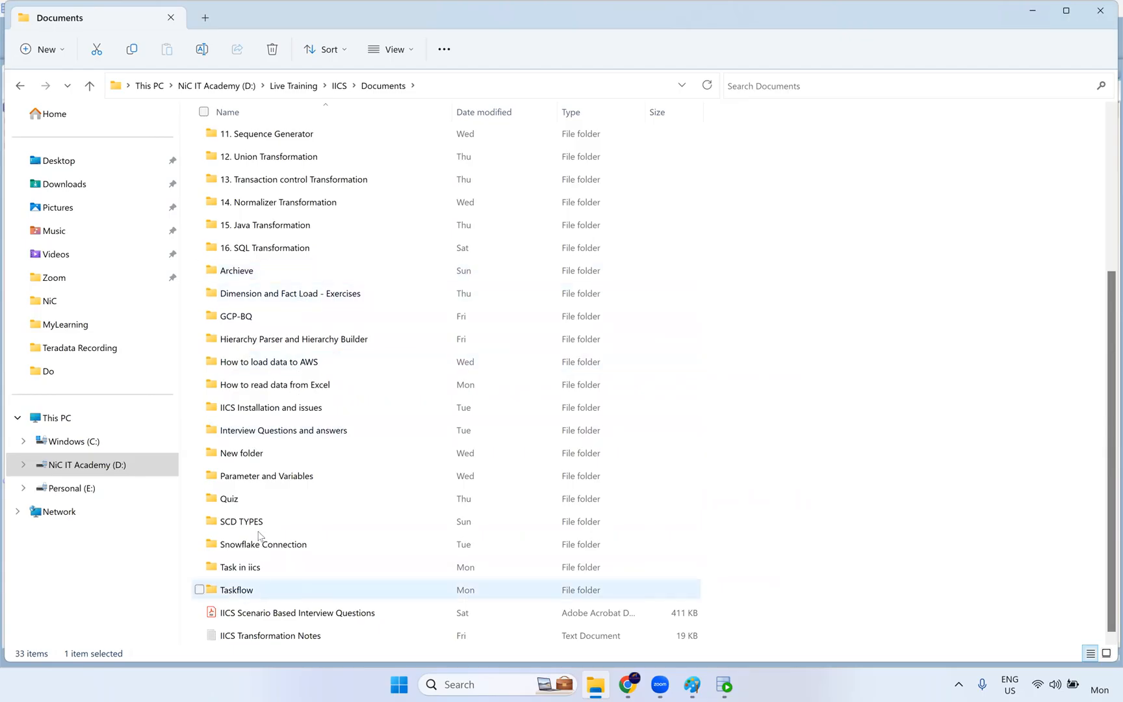
# Open the IICS and Informatica folders, then bring up Paint and the browser's agent details
pyautogui.click(344, 86)
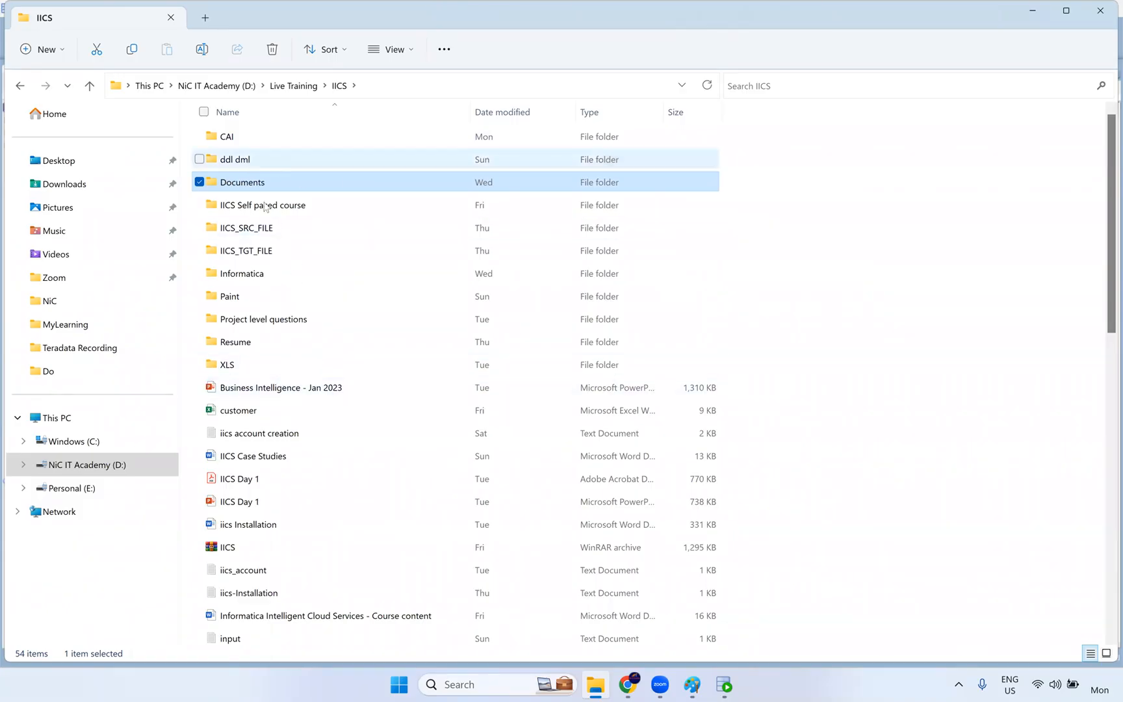
pyautogui.moveTo(270, 190)
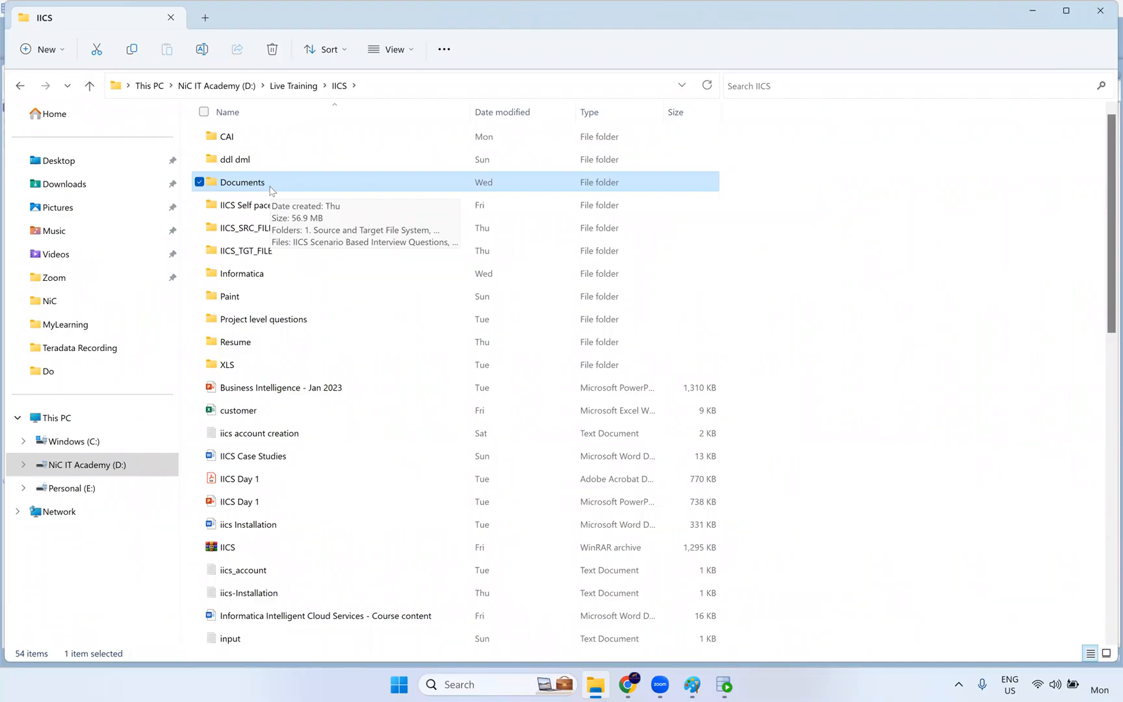
pyautogui.doubleClick(269, 273)
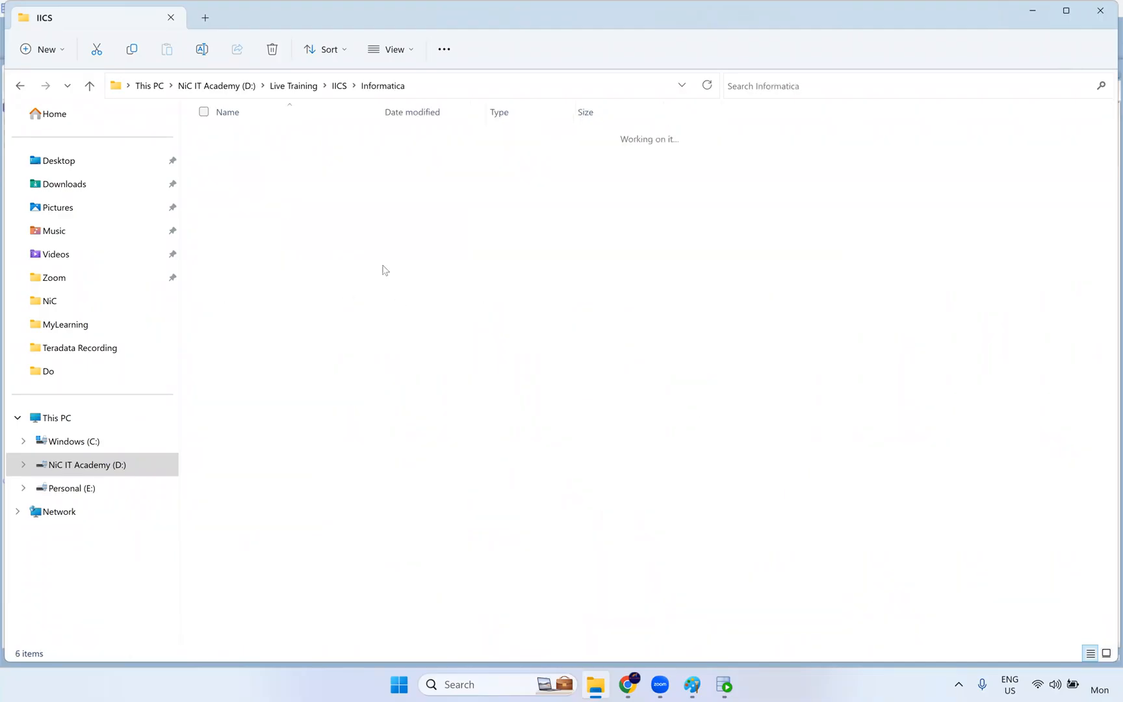
pyautogui.click(338, 90)
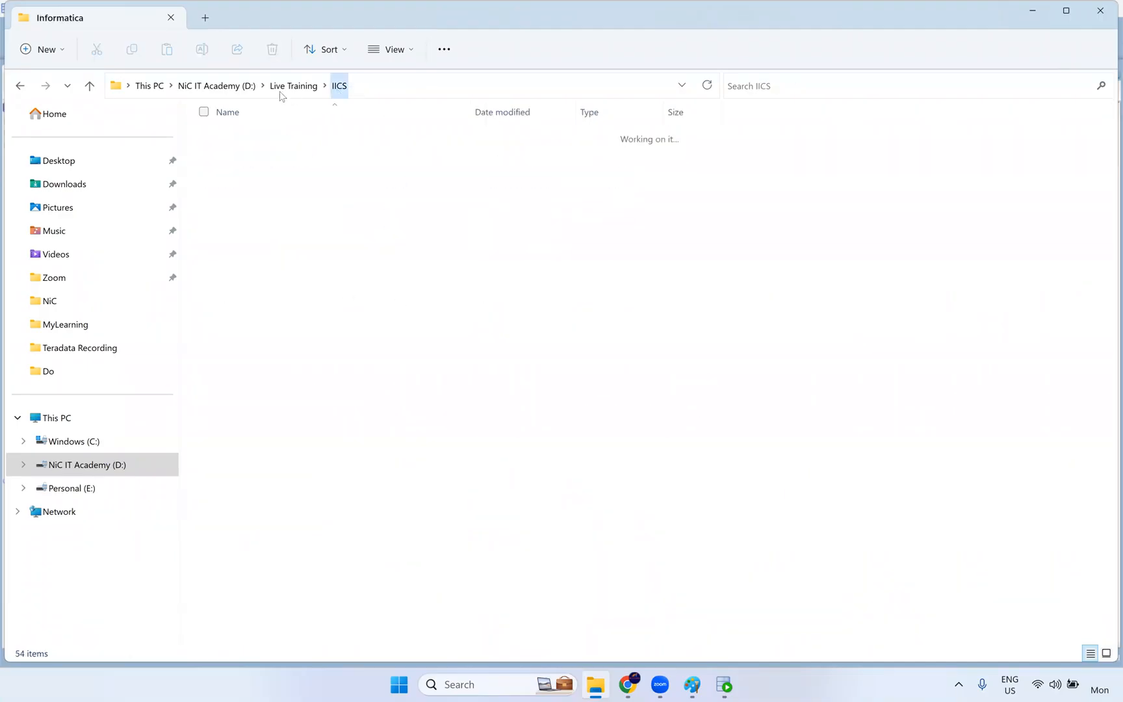
pyautogui.click(853, 463)
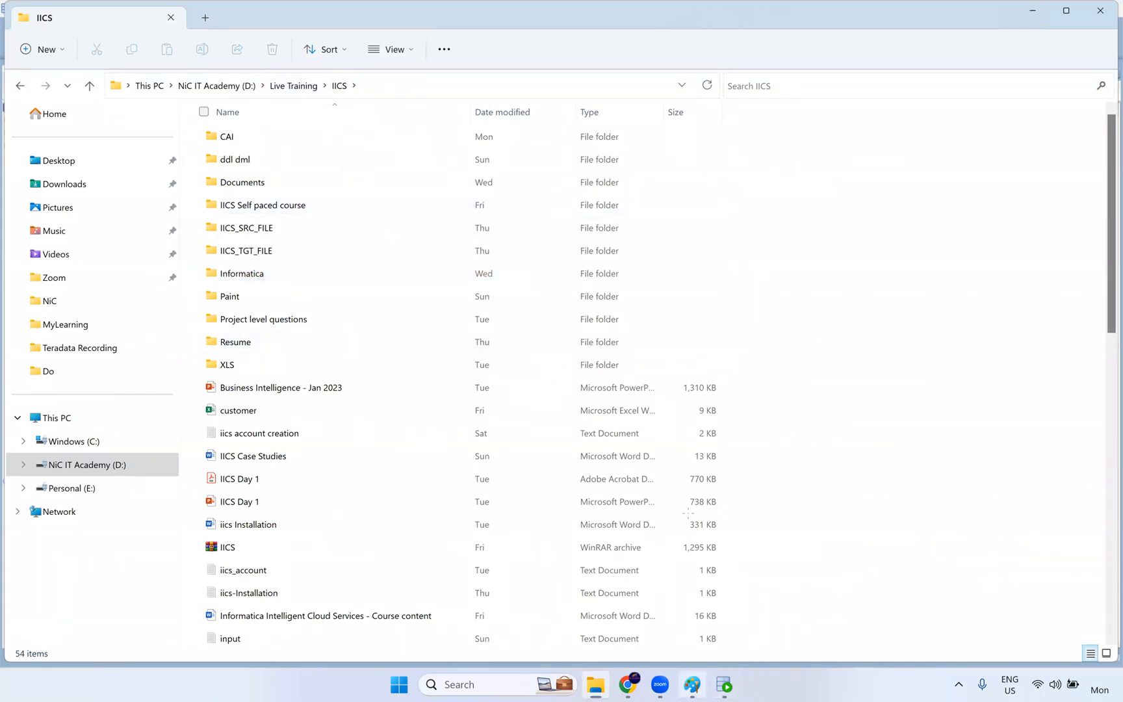
pyautogui.click(692, 684)
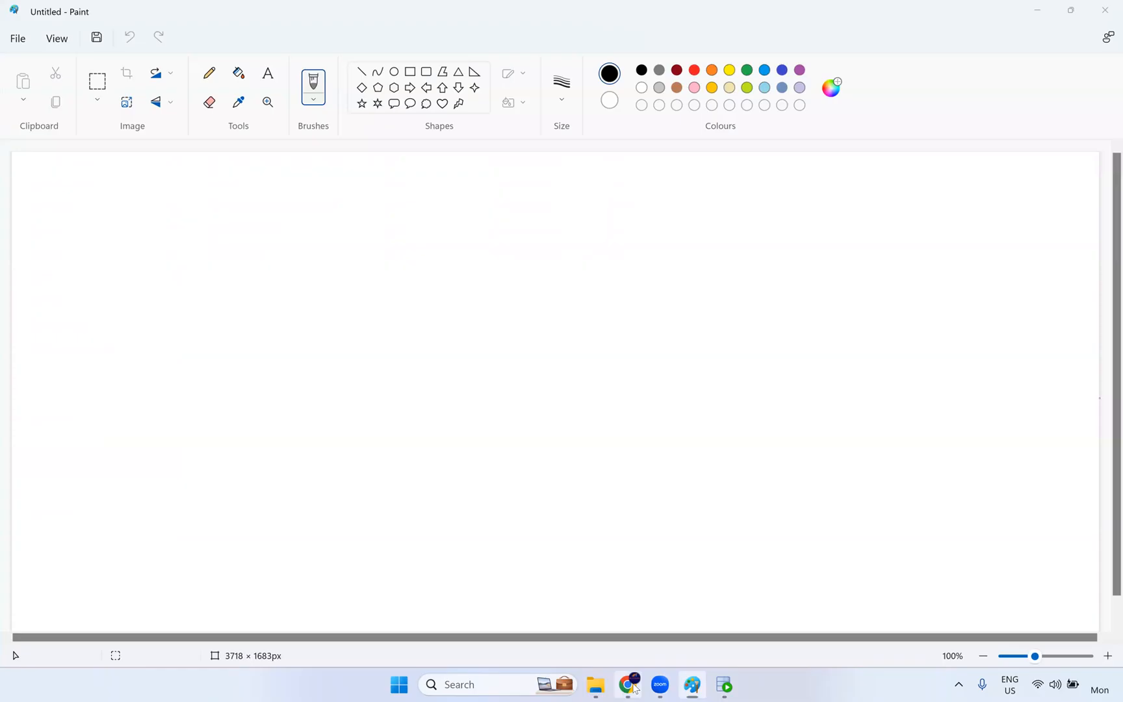
pyautogui.click(634, 688)
# Reload the agent page, confirm the NIC secure agent runs under Runtime Environments, then switch to Data Integration
pyautogui.click(389, 46)
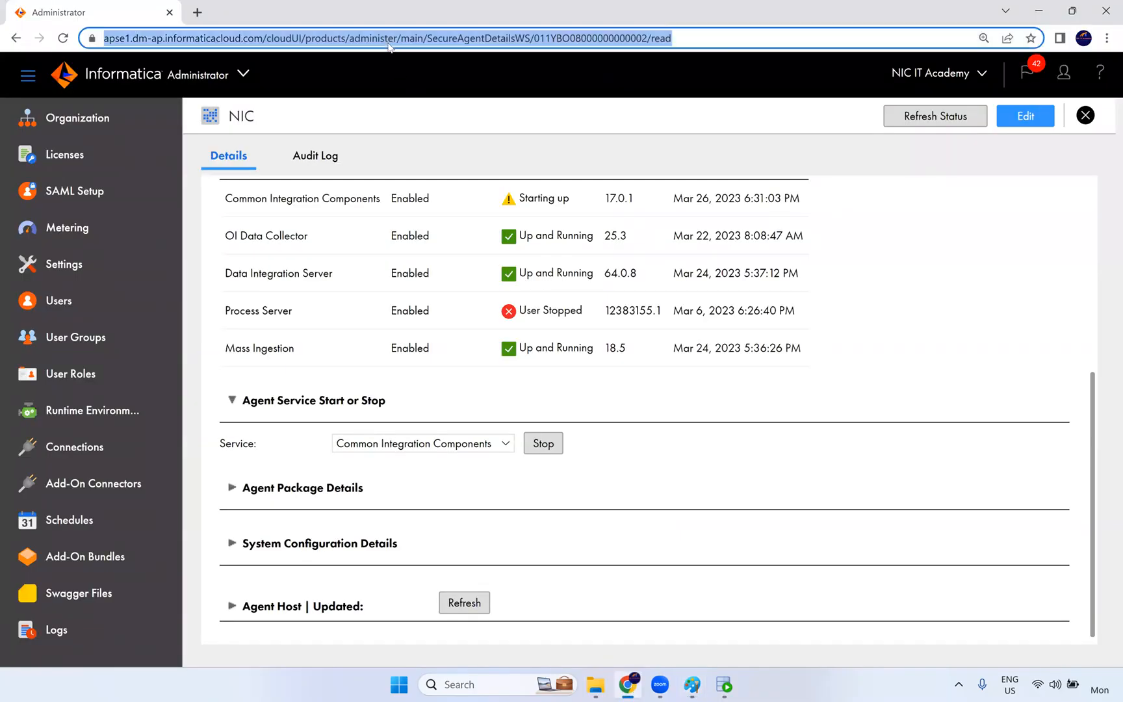
pyautogui.press('Return')
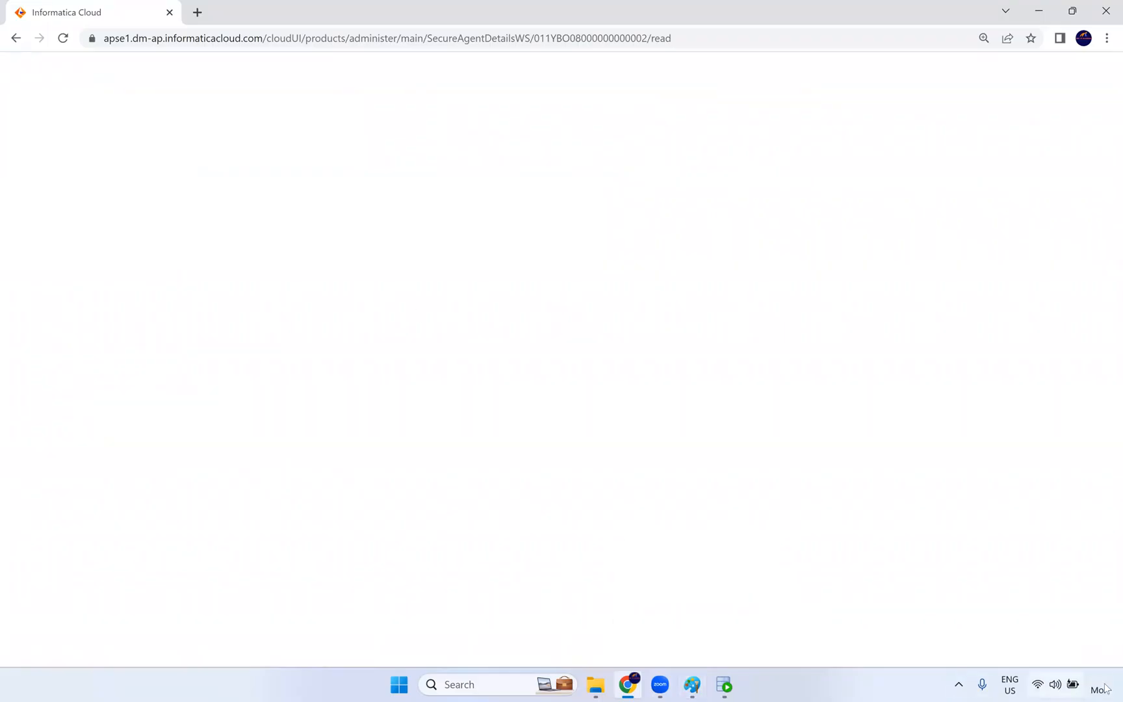
pyautogui.moveTo(629, 685)
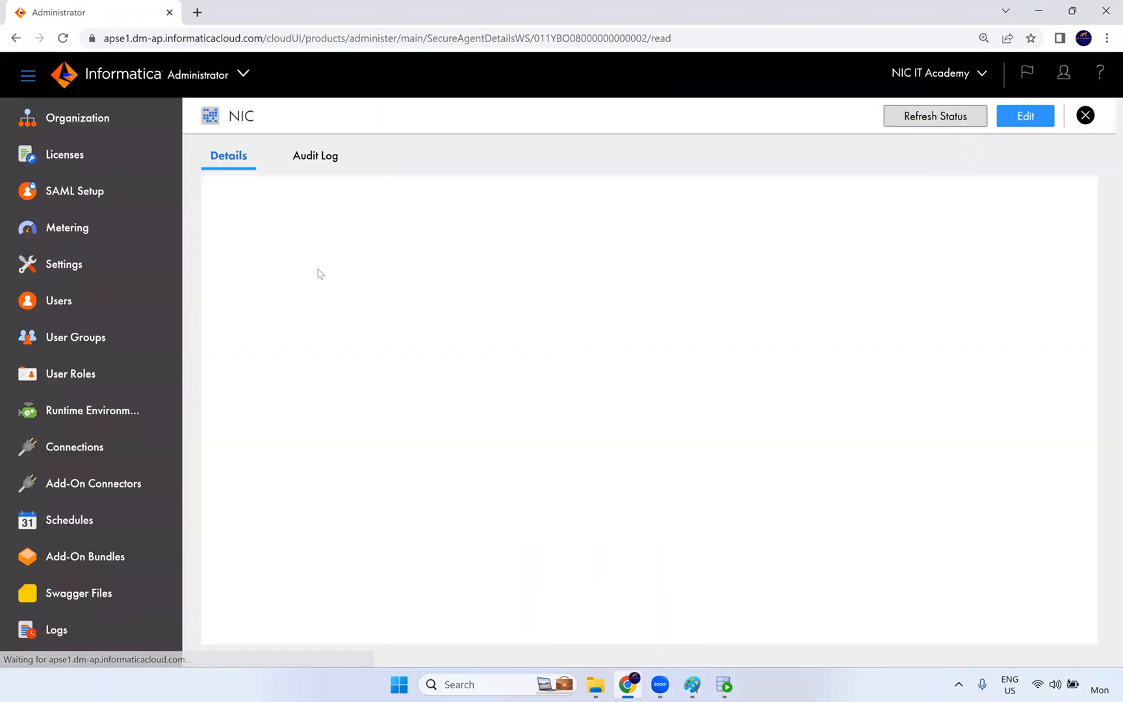
pyautogui.click(94, 412)
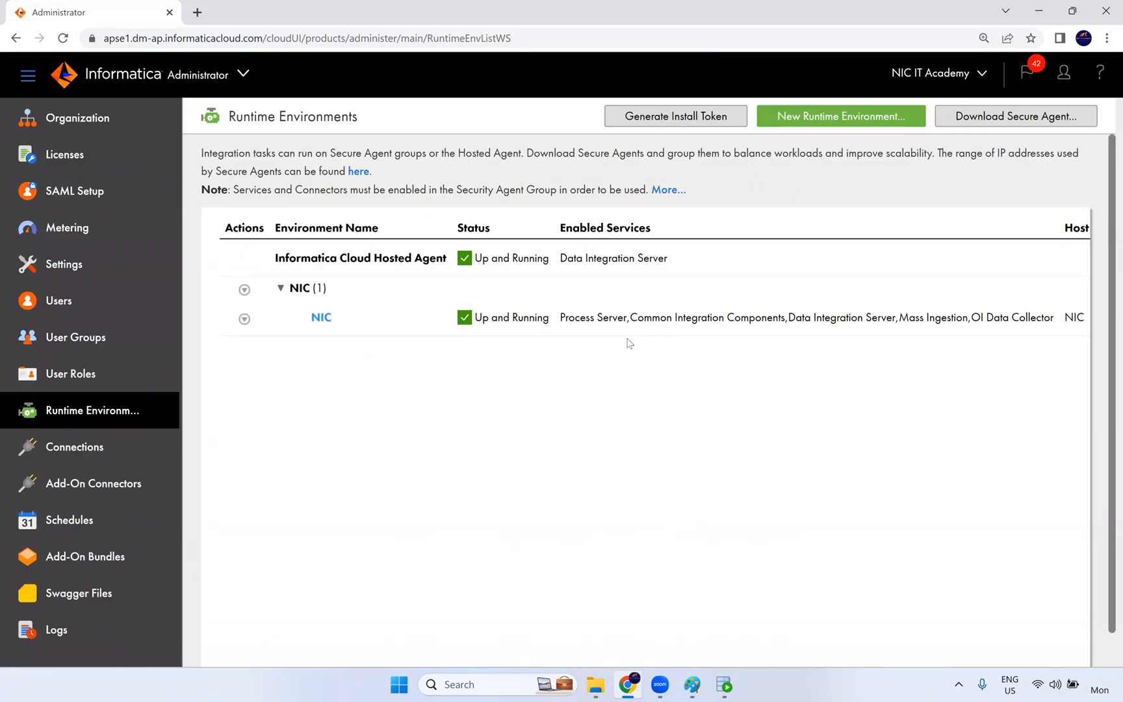
pyautogui.click(227, 80)
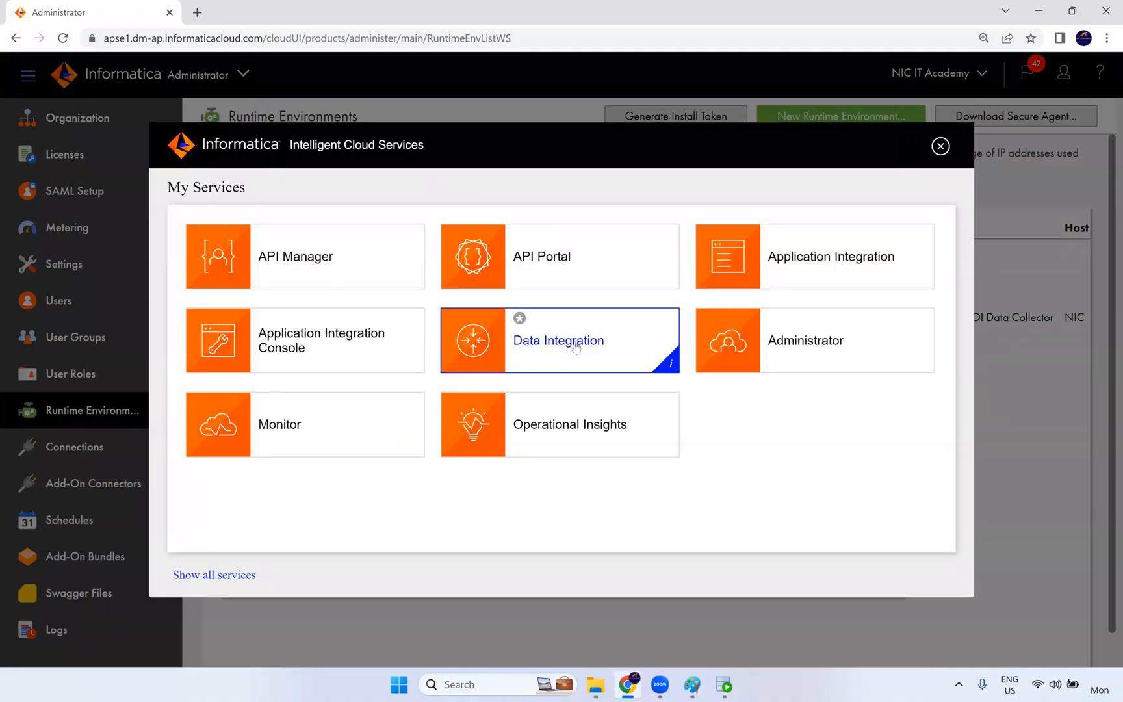
pyautogui.click(571, 344)
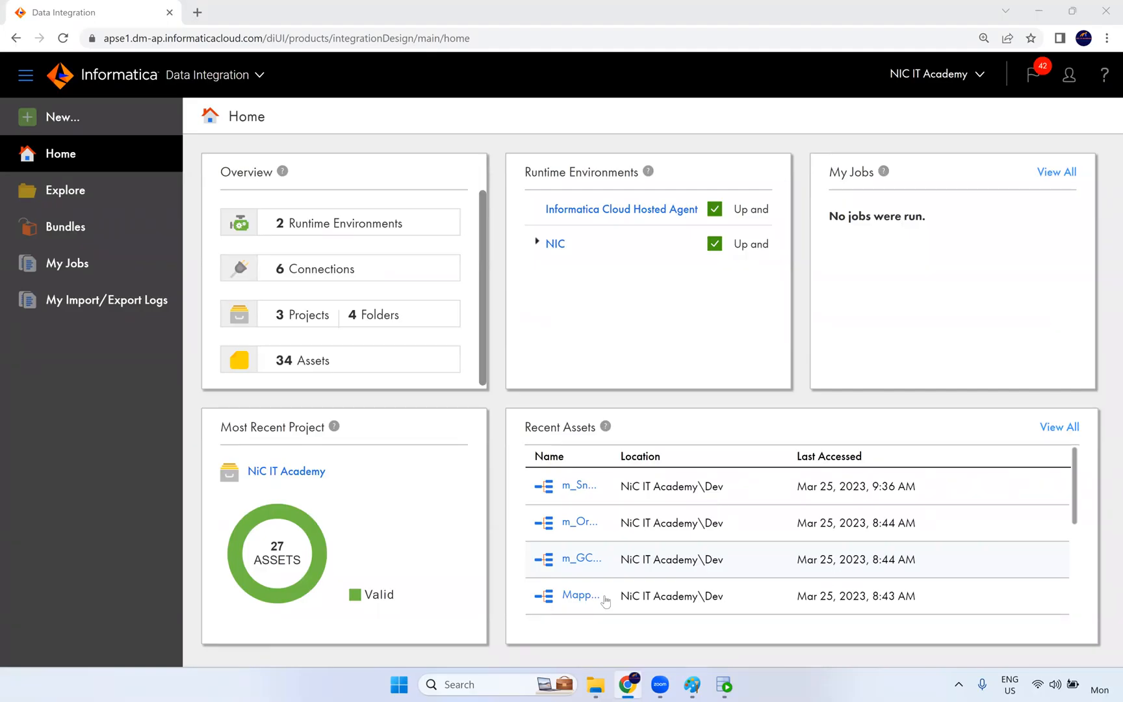
# Export the NiC IT Academy project with its dependencies and follow the job in the Import/Export logs
pyautogui.click(57, 197)
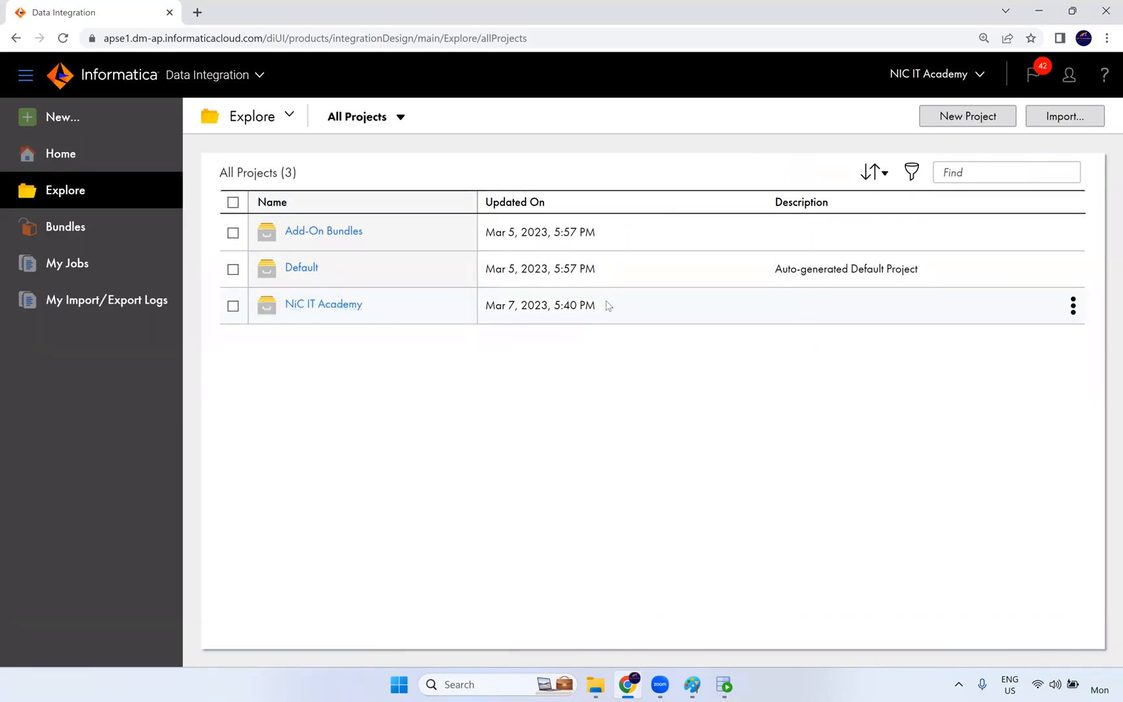
pyautogui.click(1073, 314)
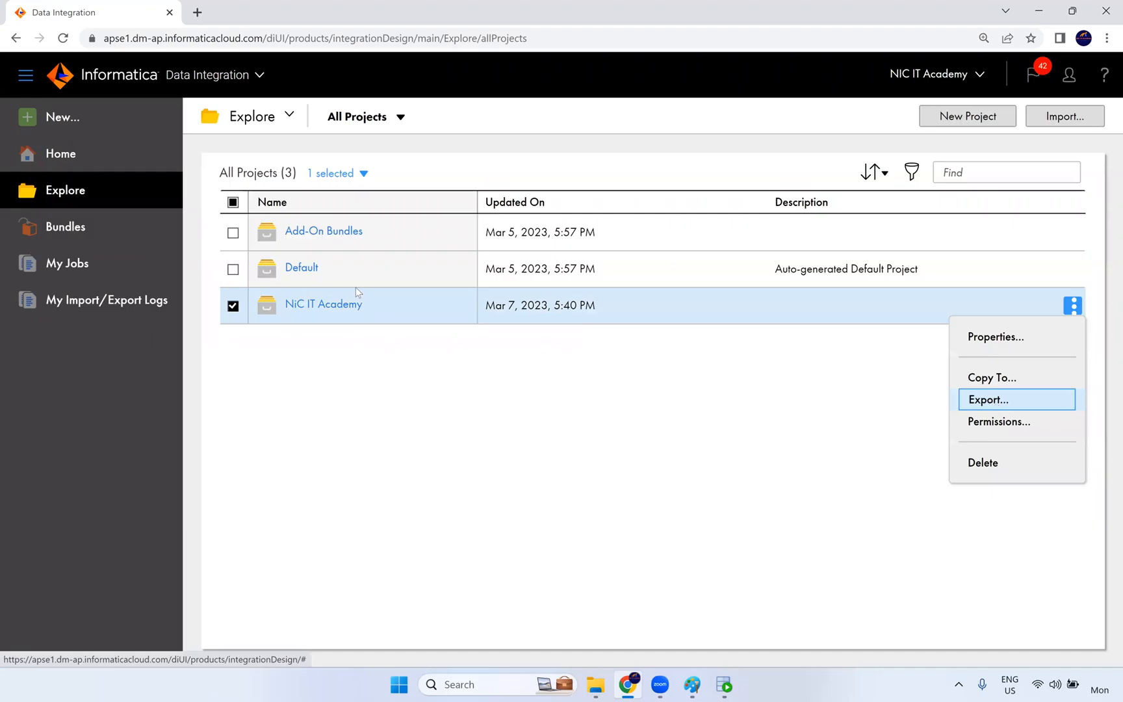
pyautogui.click(999, 402)
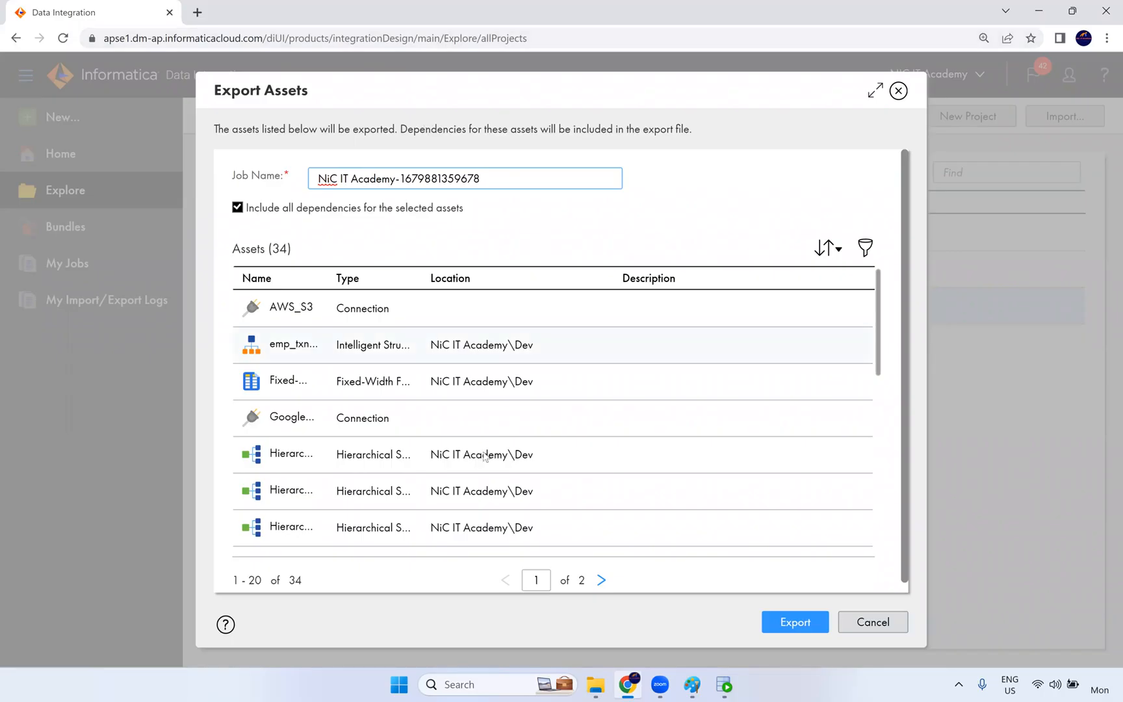
pyautogui.scroll(-8, 482, 376)
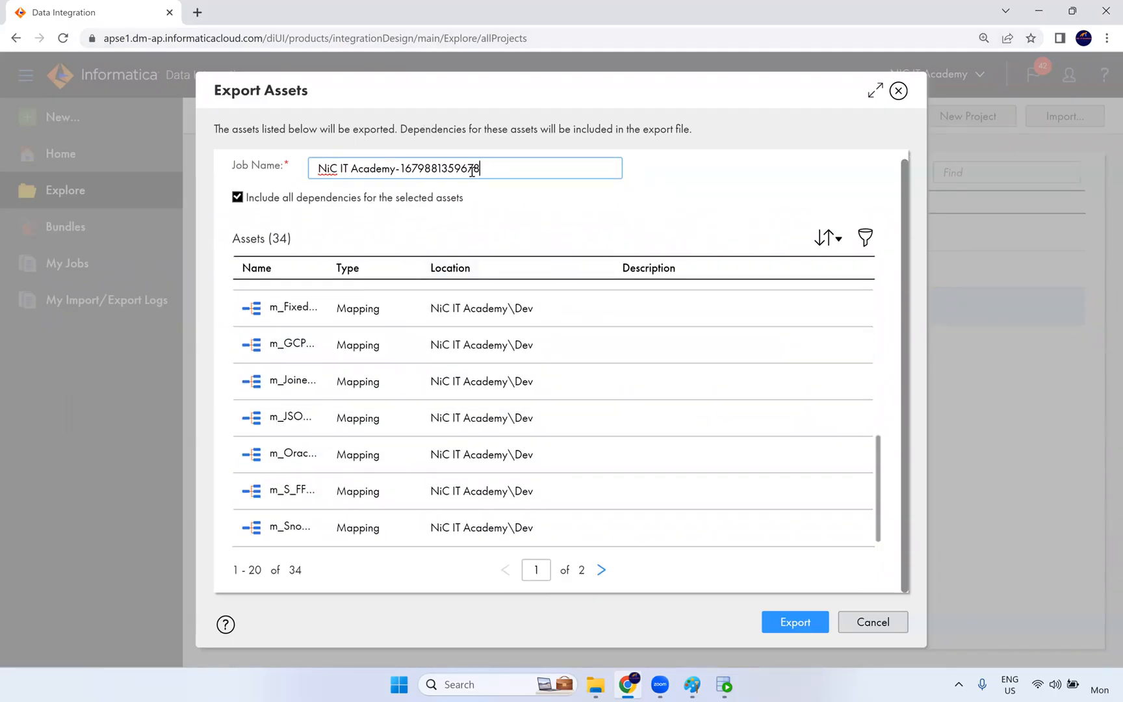
pyautogui.moveTo(481, 169); pyautogui.dragTo(311, 171)
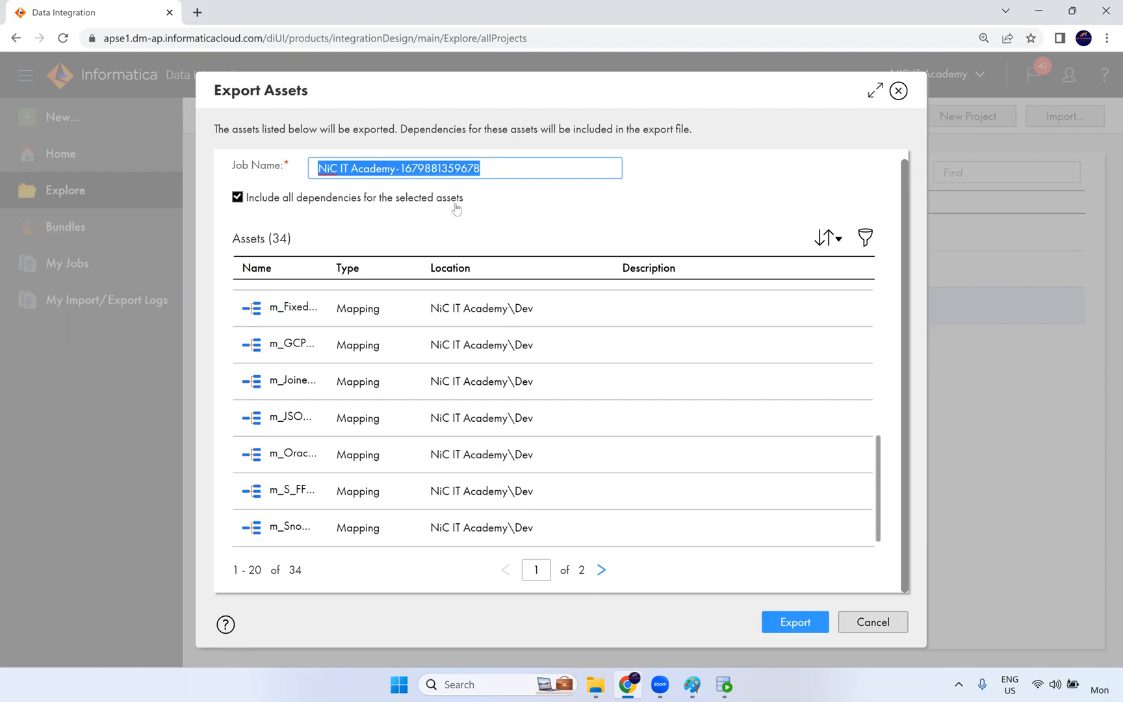
pyautogui.click(817, 621)
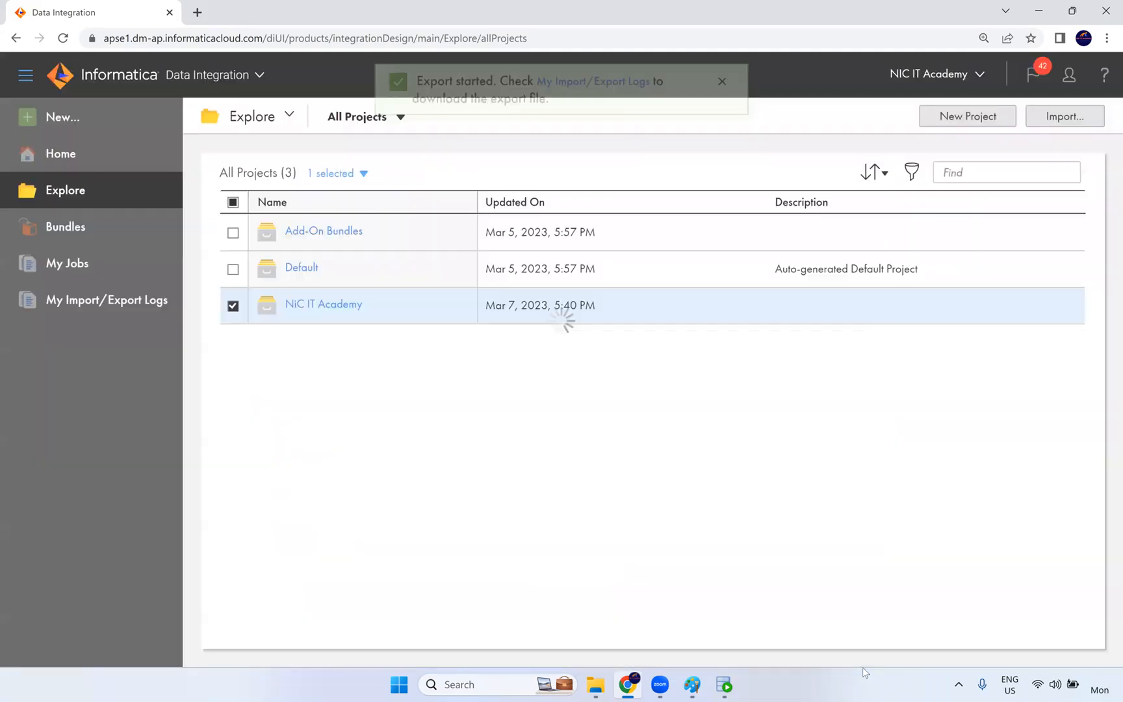
pyautogui.click(597, 115)
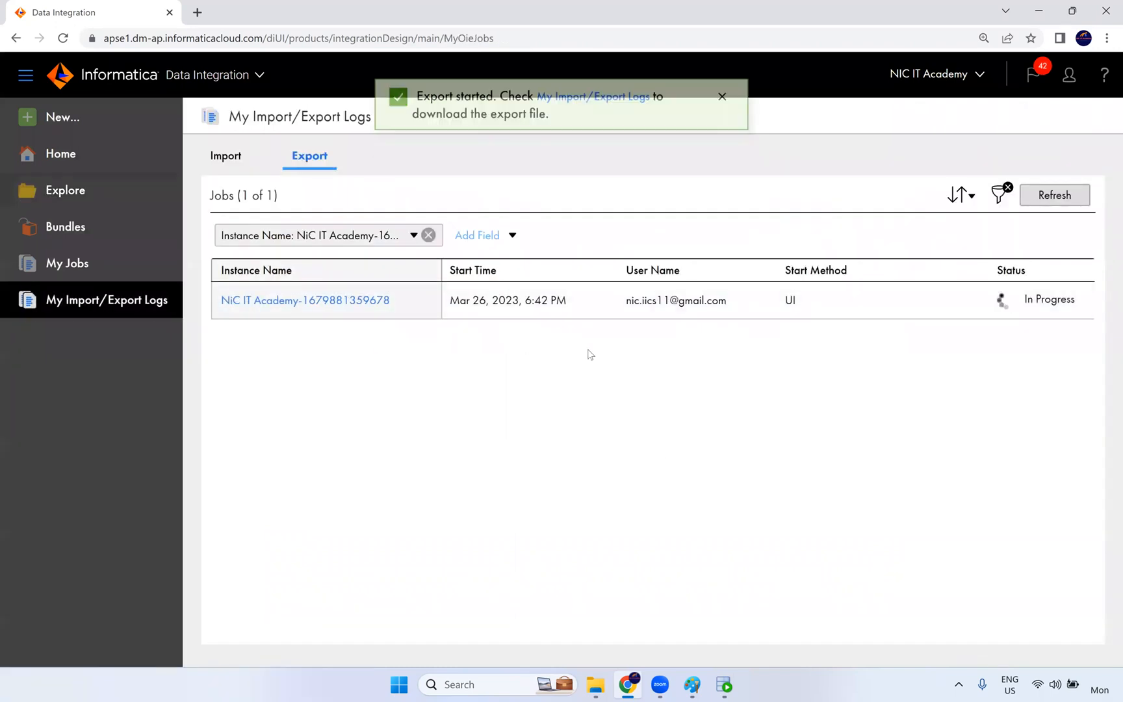
# Refresh the export job, download the completed NiC IT Academy zip, and go back to Explore
pyautogui.click(1055, 203)
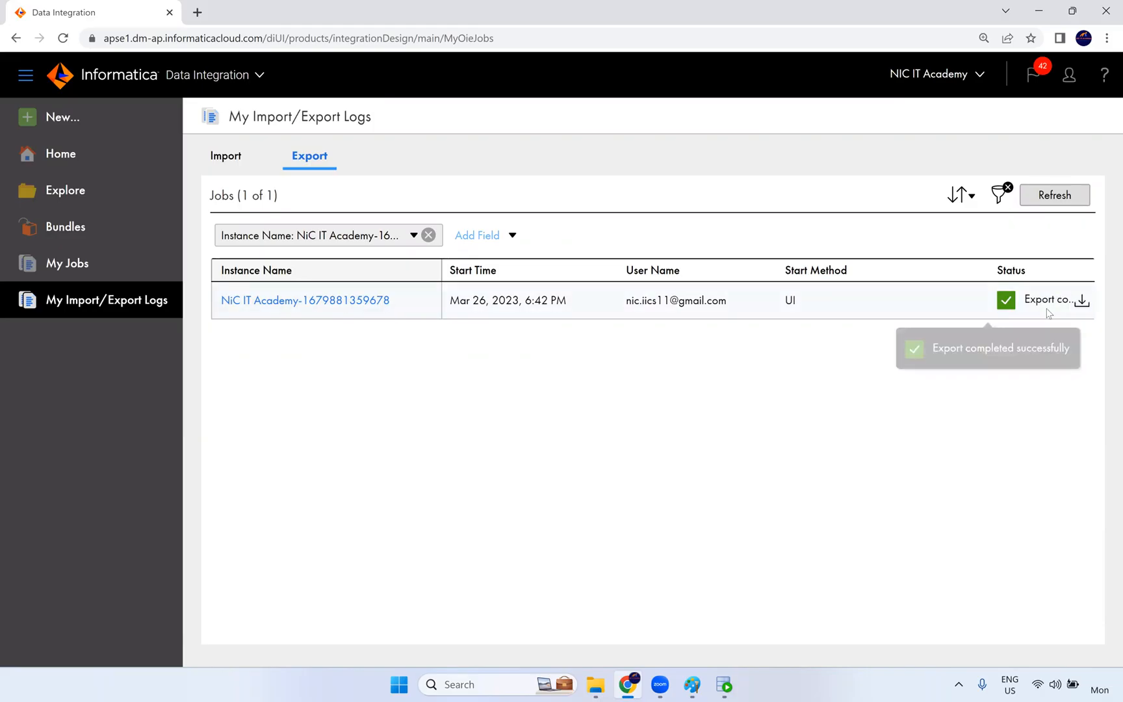
pyautogui.click(1083, 306)
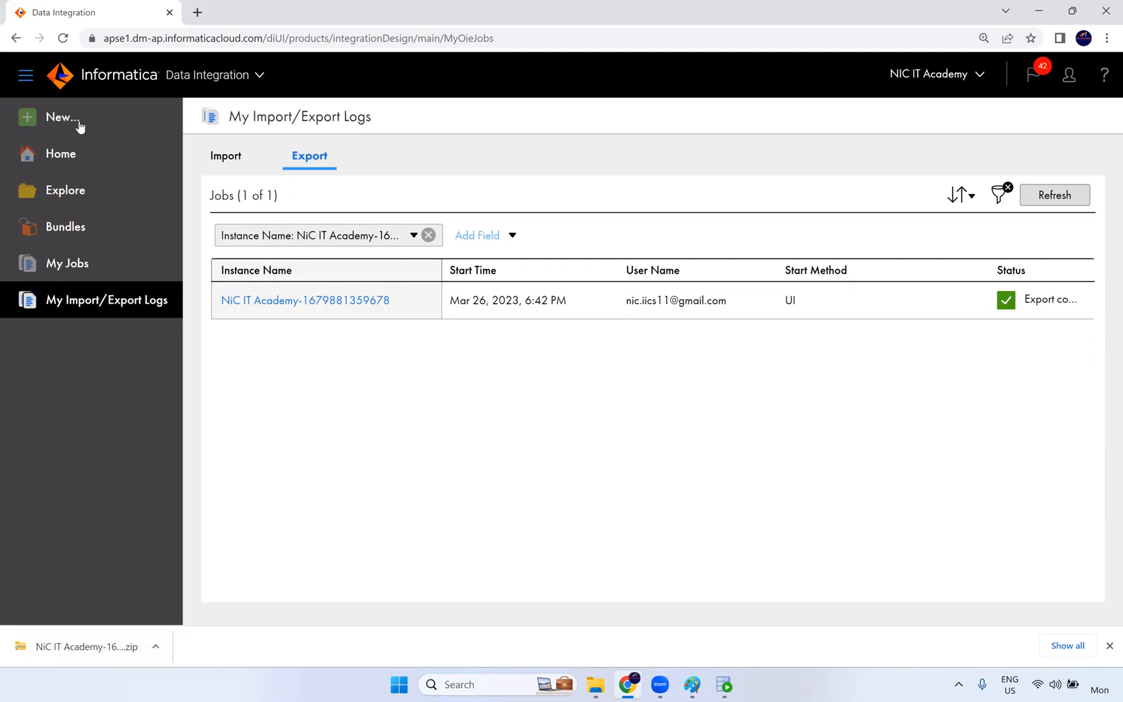
pyautogui.click(74, 194)
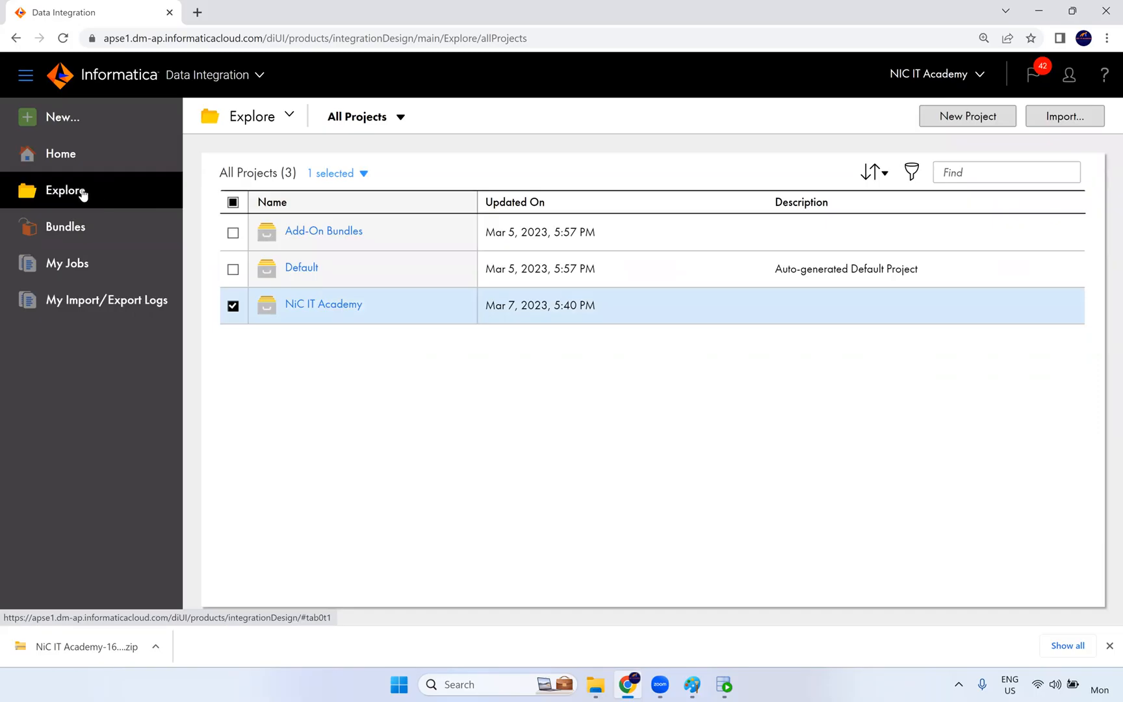
pyautogui.click(1065, 117)
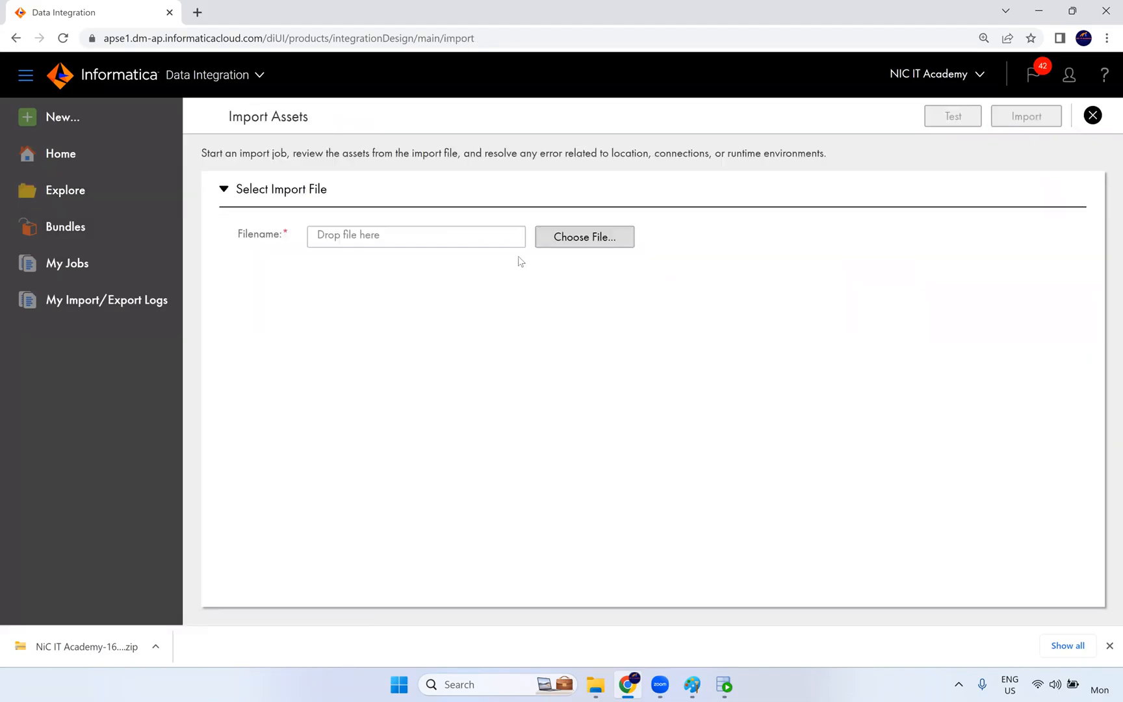
pyautogui.click(591, 244)
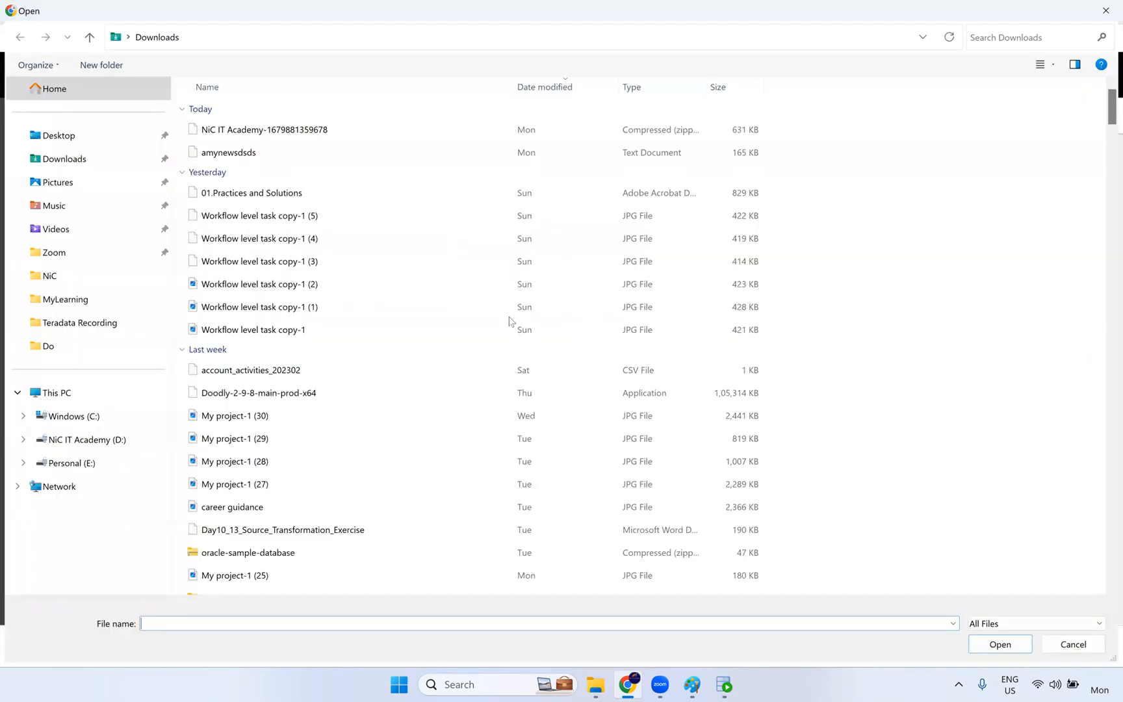
pyautogui.click(71, 160)
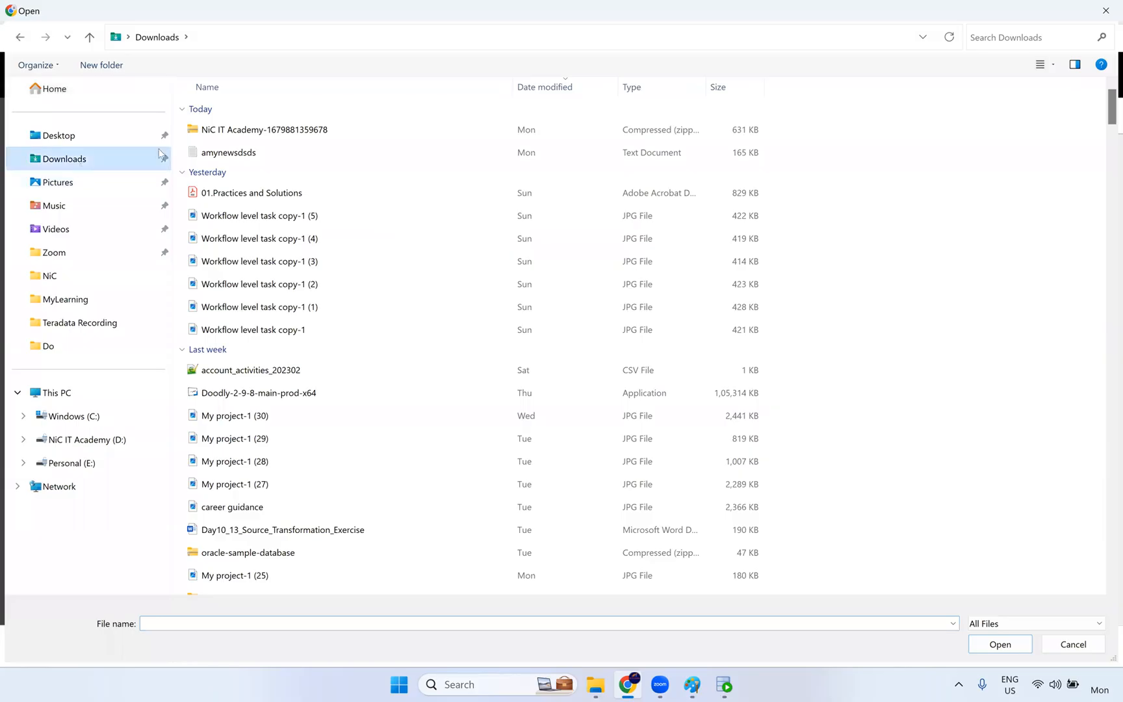
pyautogui.click(260, 129)
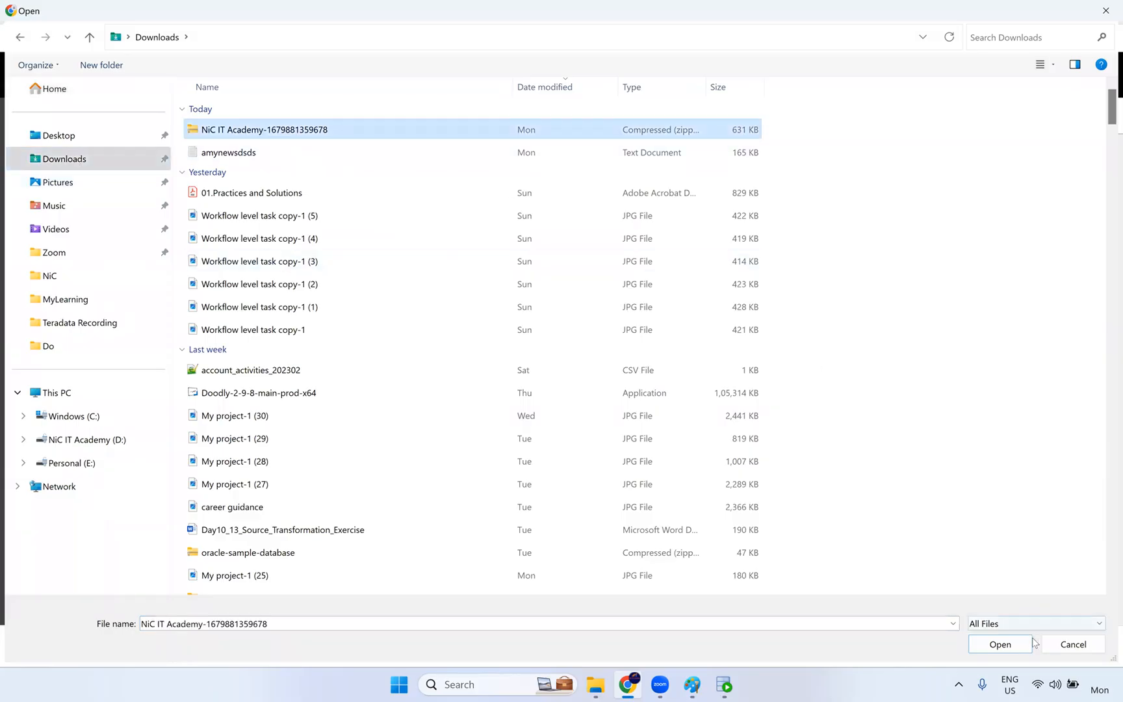
pyautogui.click(1000, 644)
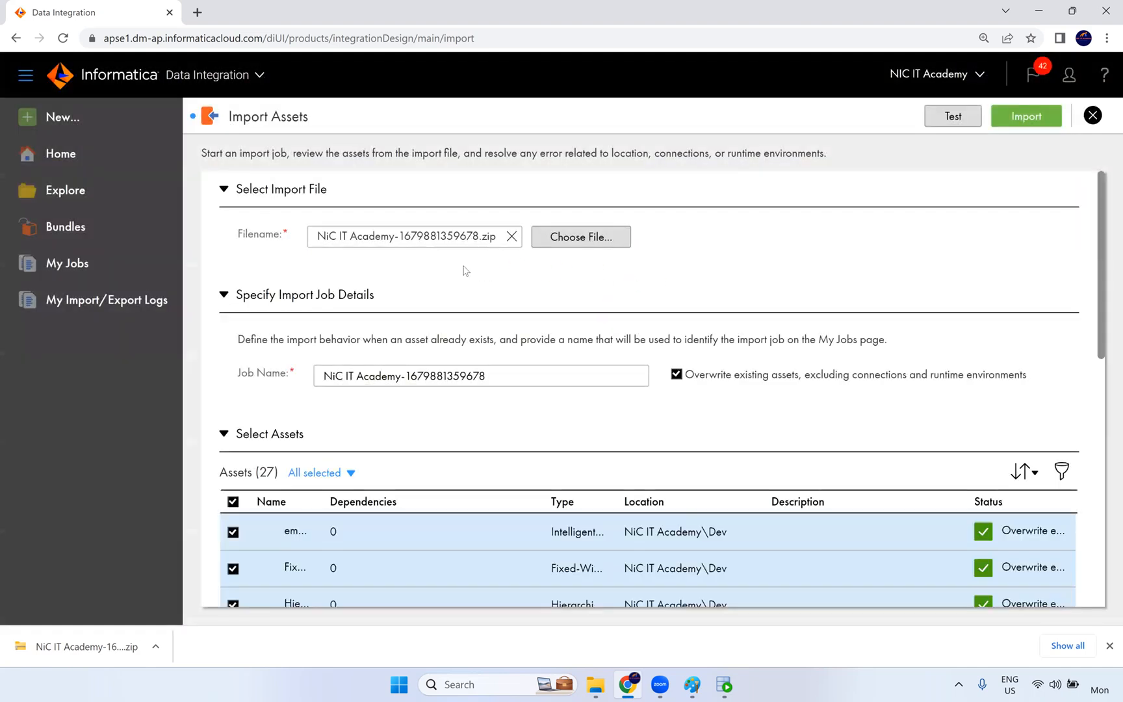
pyautogui.scroll(-15, 892, 266)
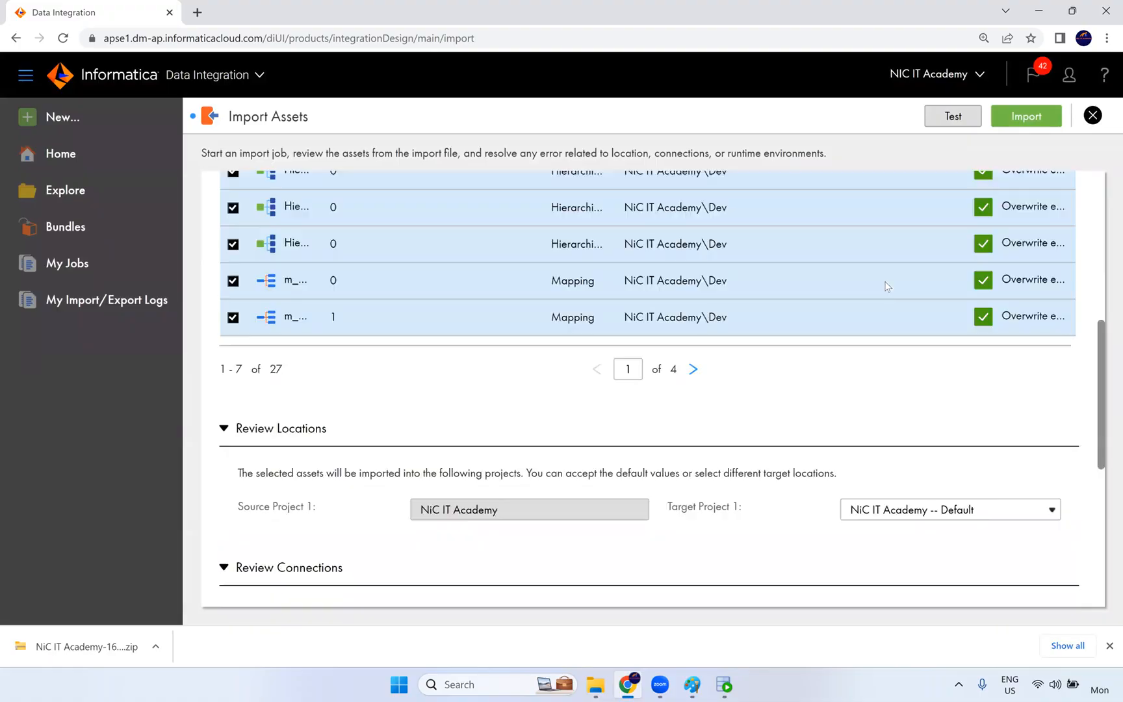
pyautogui.scroll(2, 907, 301)
pyautogui.scroll(-4, 892, 313)
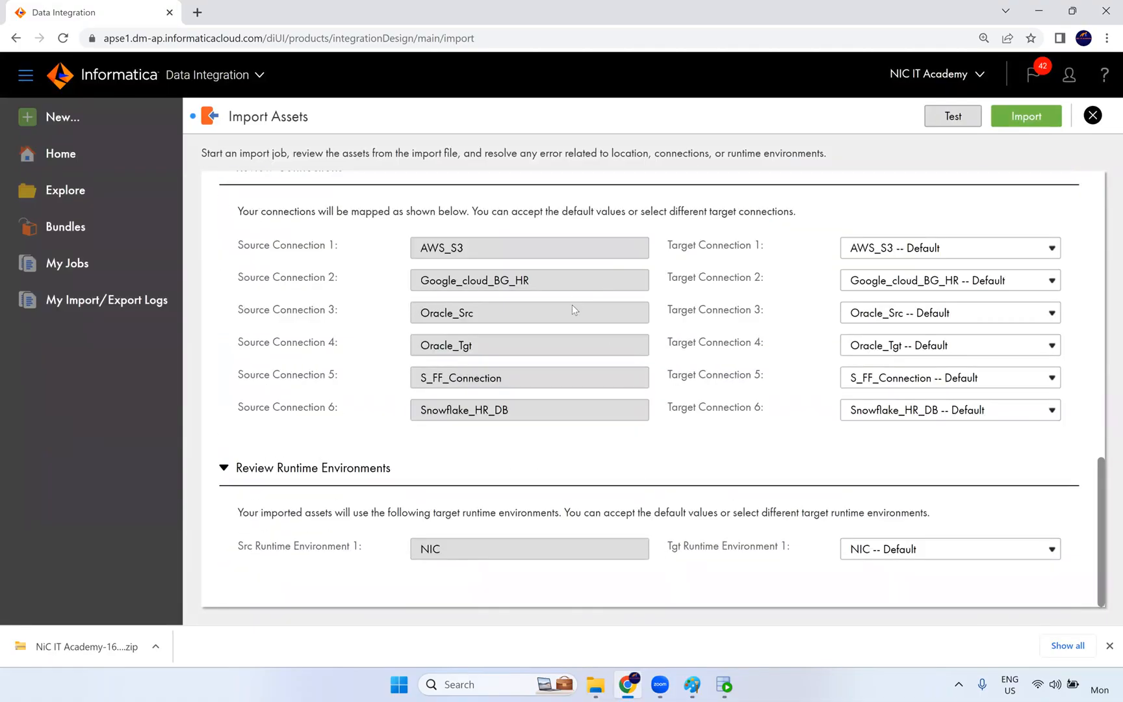
pyautogui.scroll(17, 723, 410)
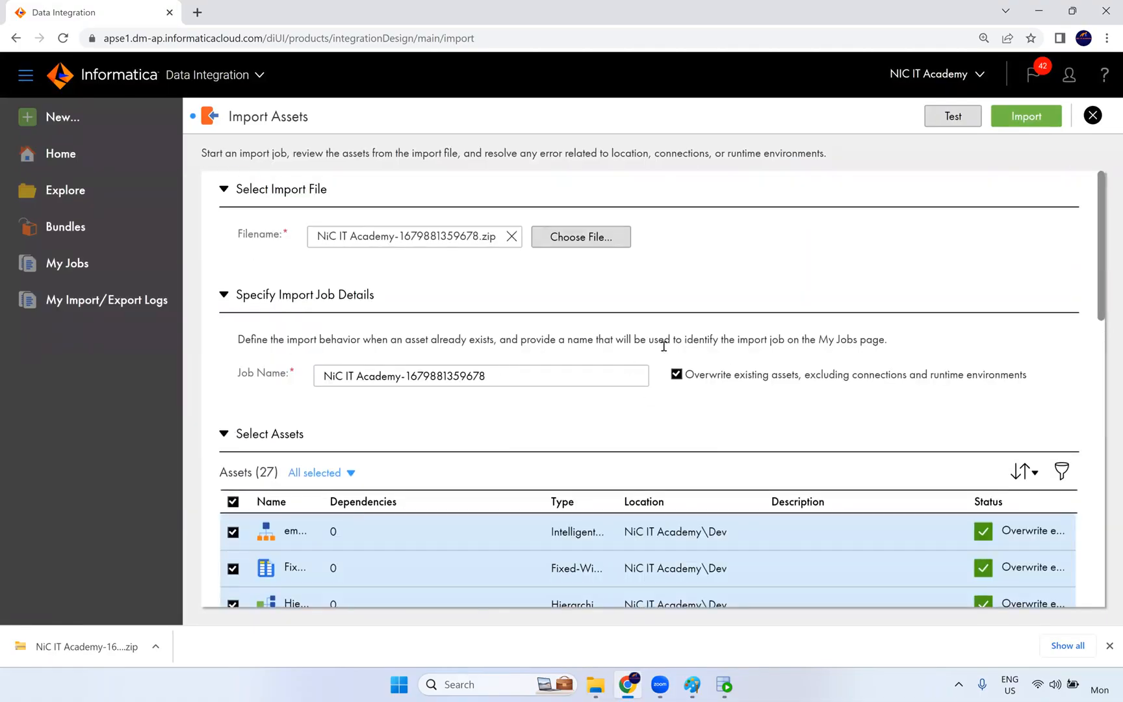
pyautogui.click(1092, 116)
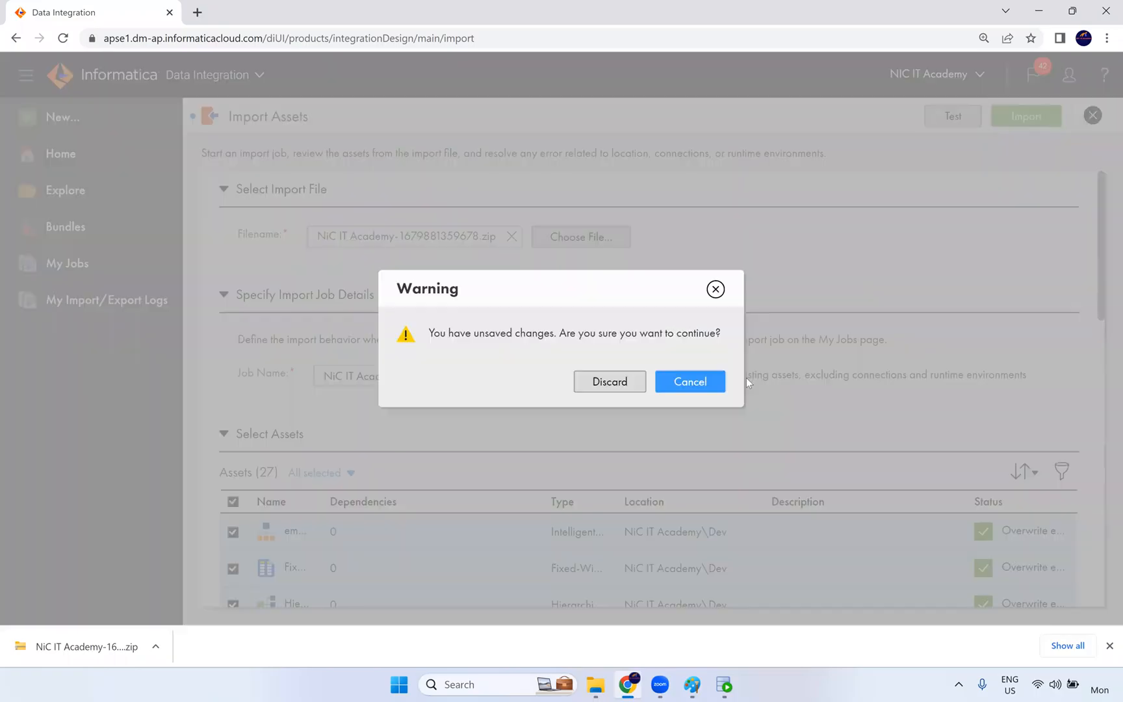
pyautogui.click(690, 382)
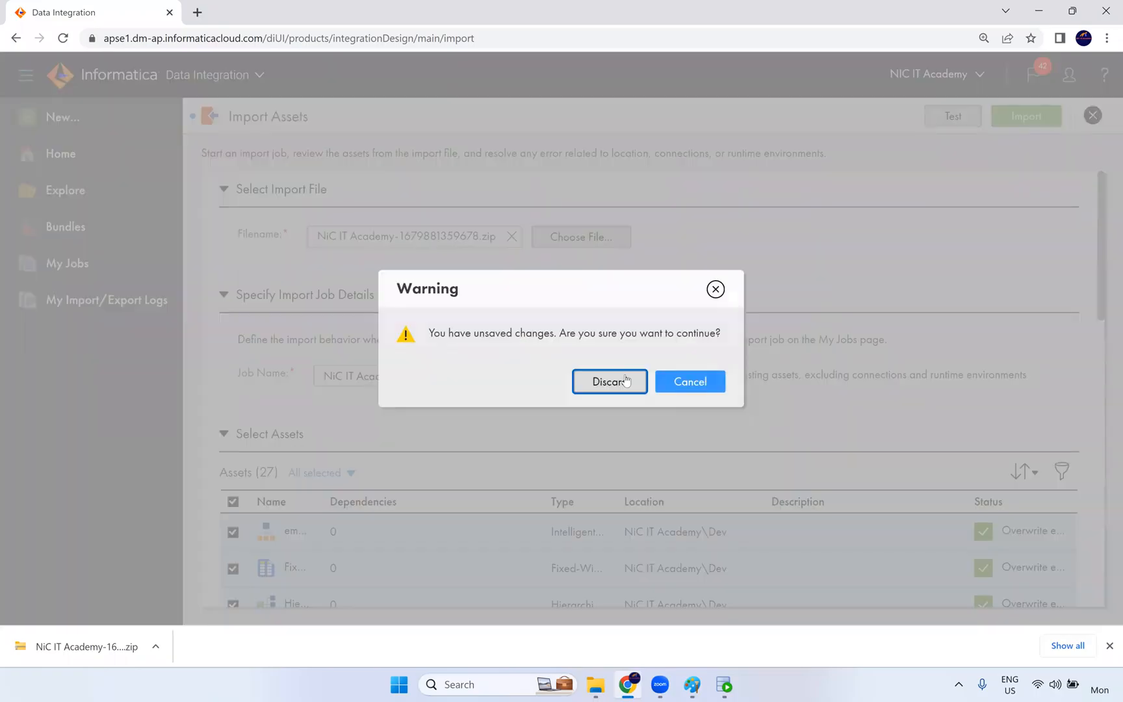
pyautogui.click(622, 378)
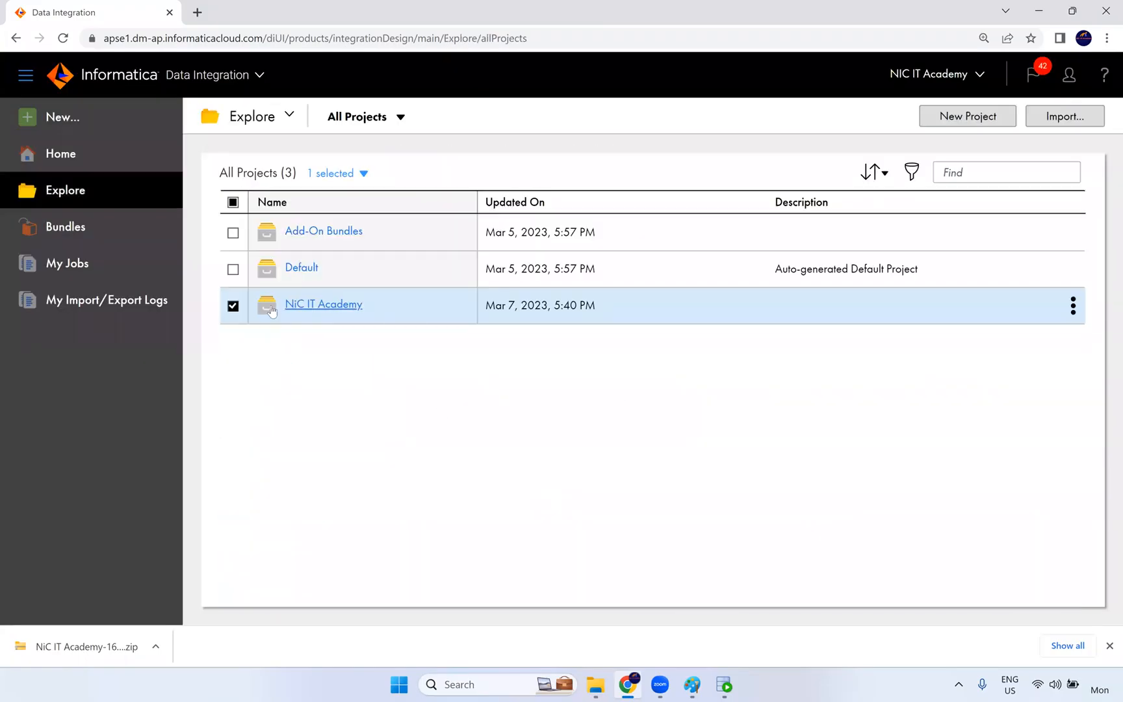
# Clear the NiC IT Academy selection, return to the Home dashboard, and close the browser's download bar
pyautogui.click(233, 306)
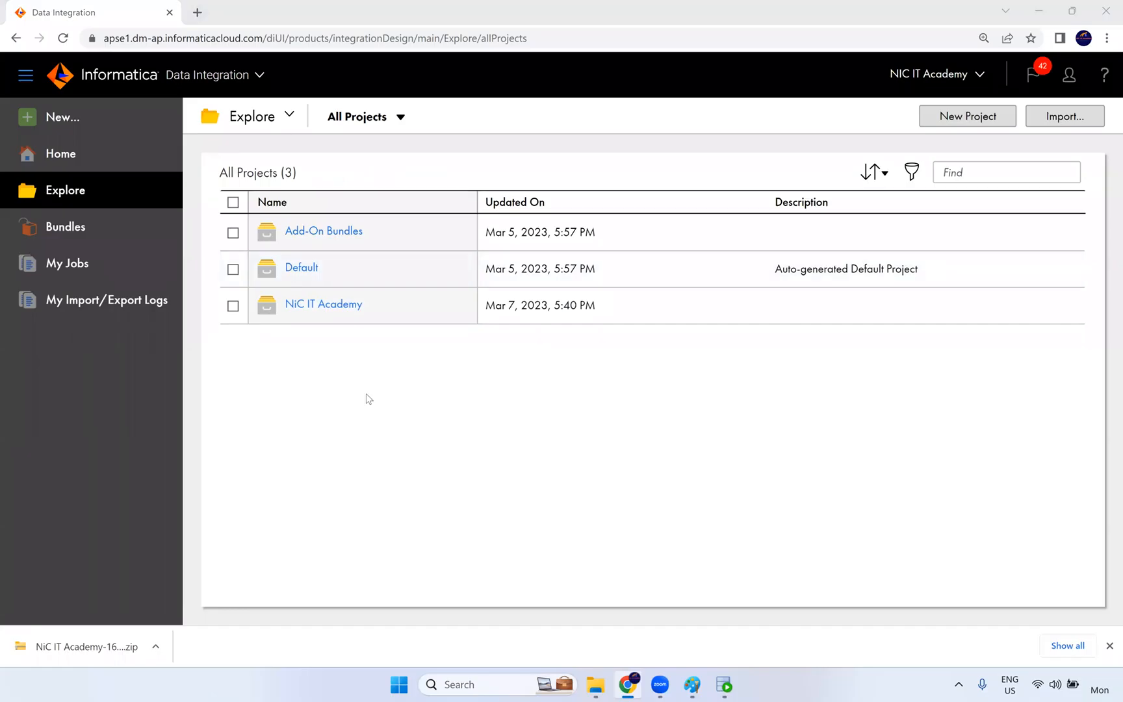
pyautogui.click(609, 243)
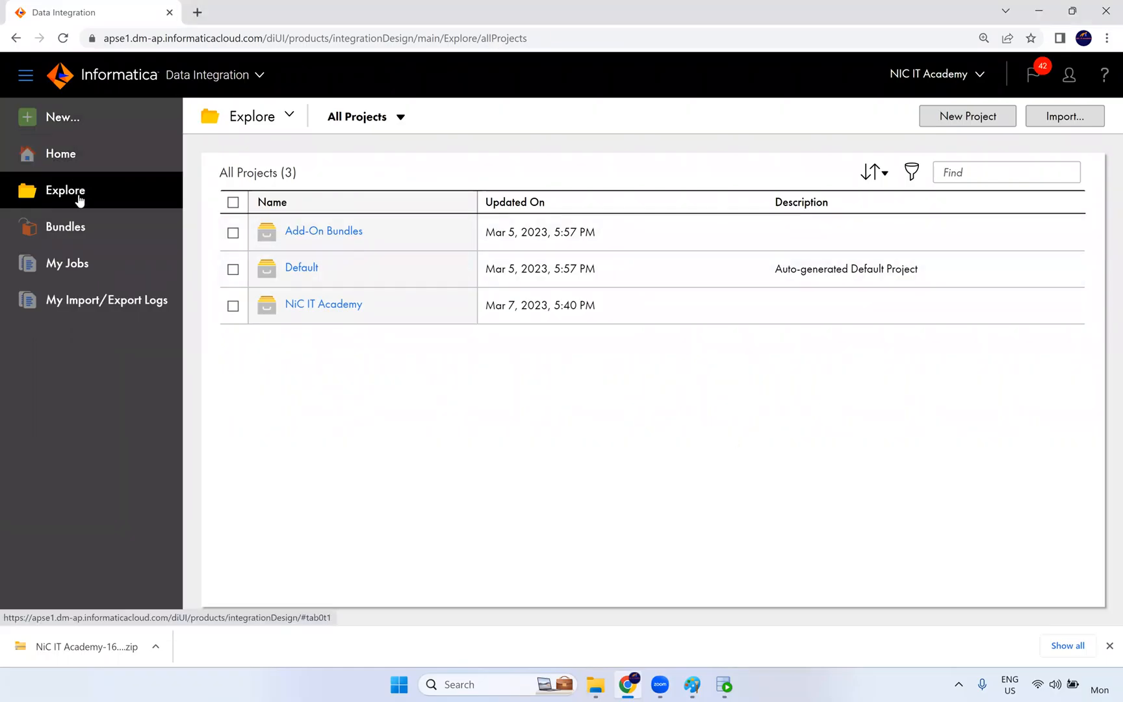
pyautogui.click(82, 155)
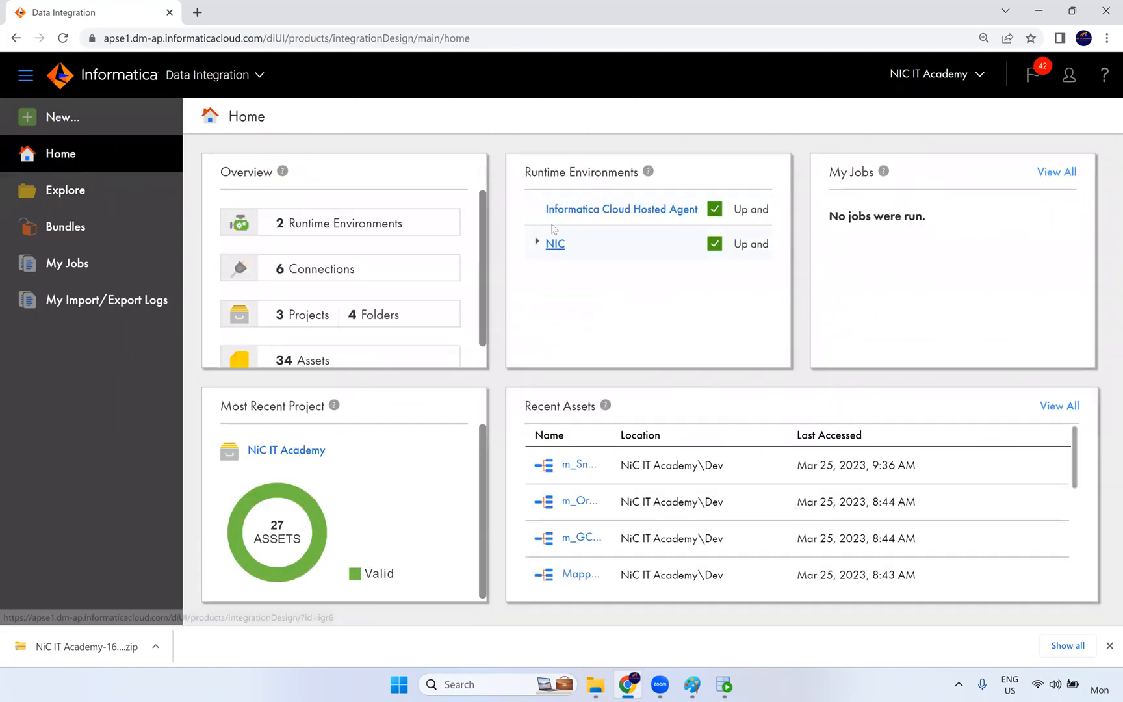
pyautogui.moveTo(545, 209); pyautogui.dragTo(707, 214)
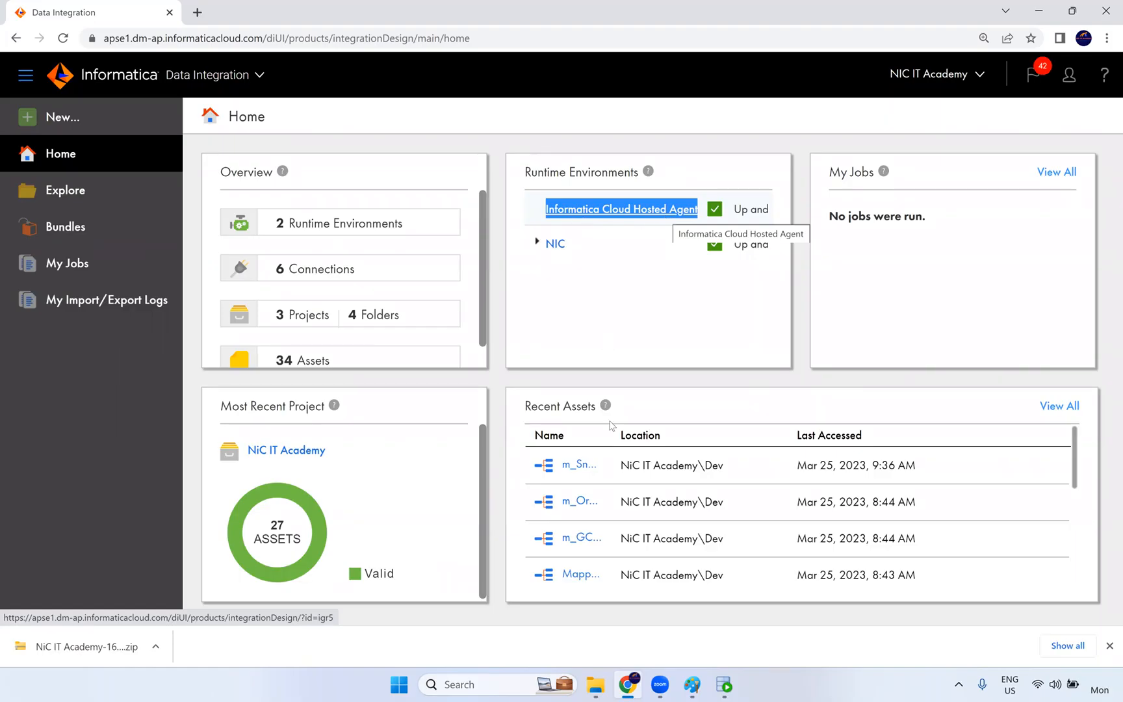
pyautogui.click(598, 345)
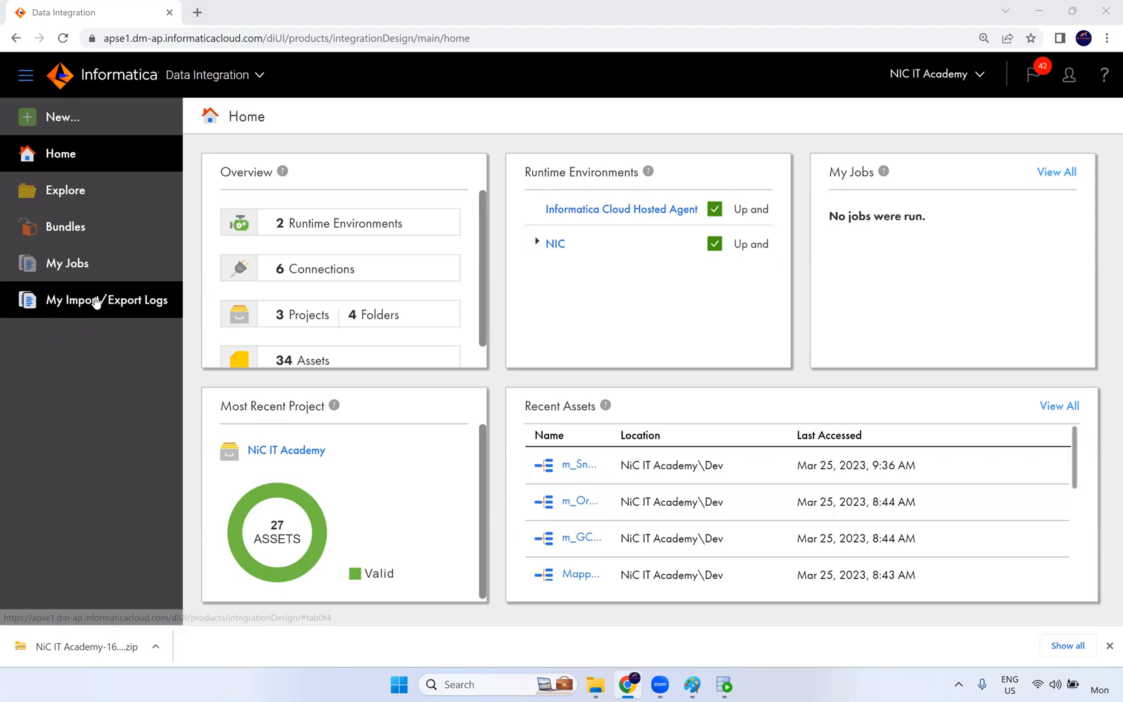
pyautogui.click(1108, 646)
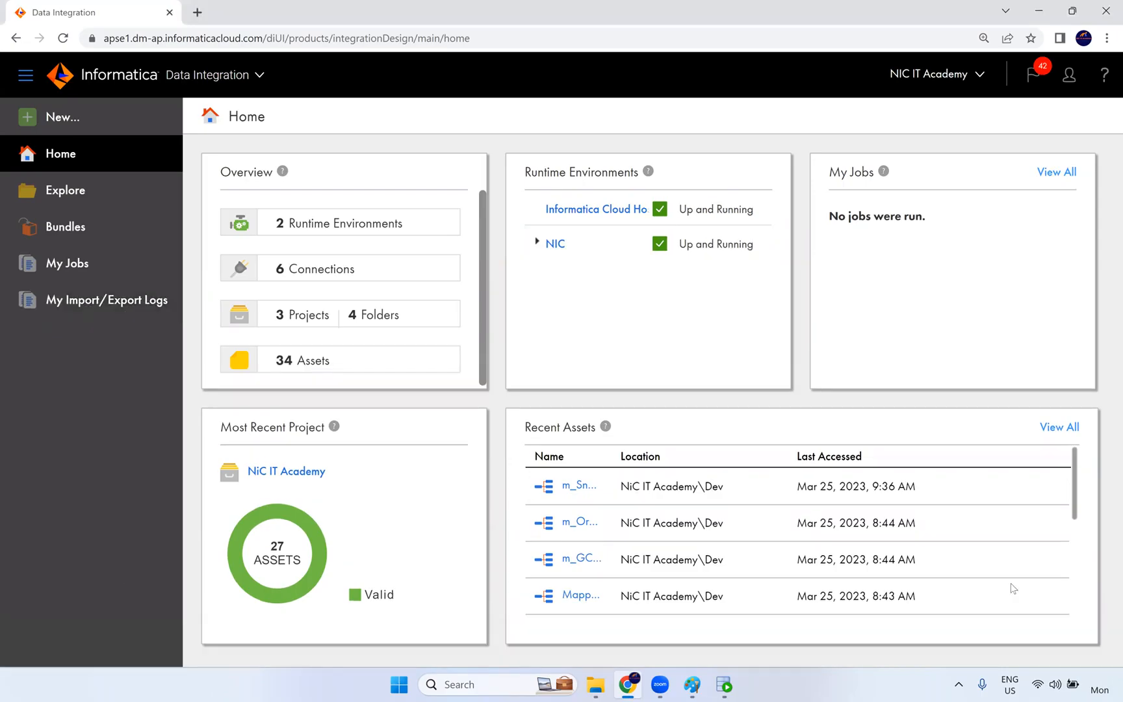
pyautogui.click(84, 206)
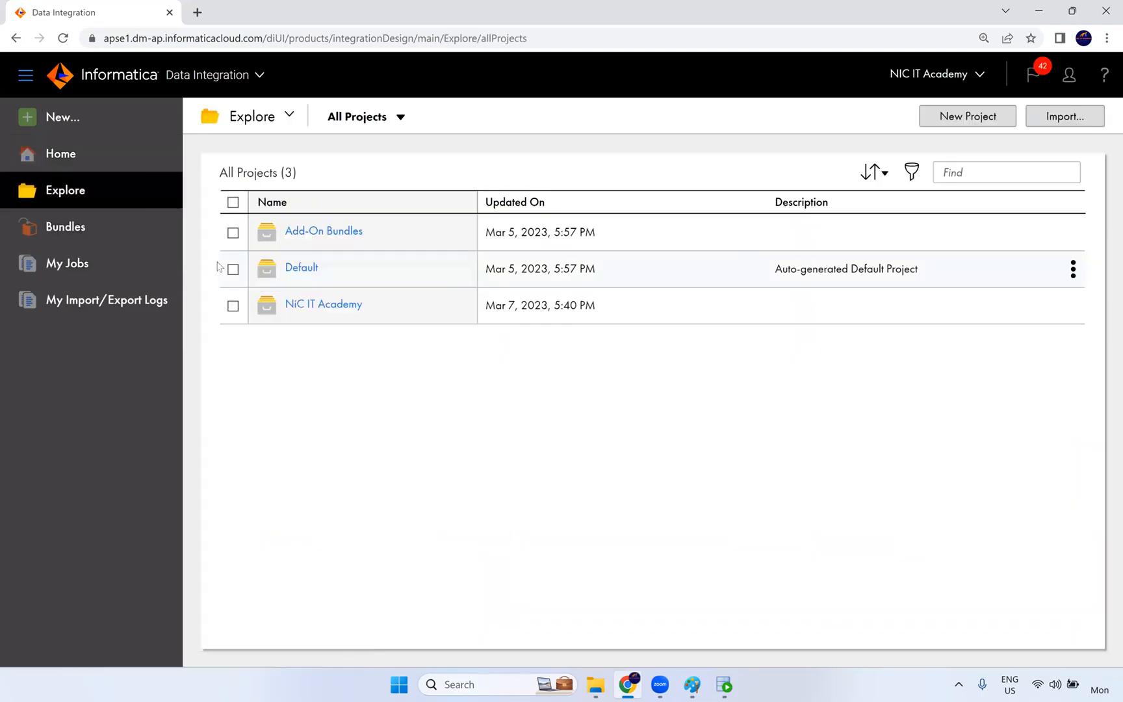
pyautogui.moveTo(1072, 307)
pyautogui.click(1074, 312)
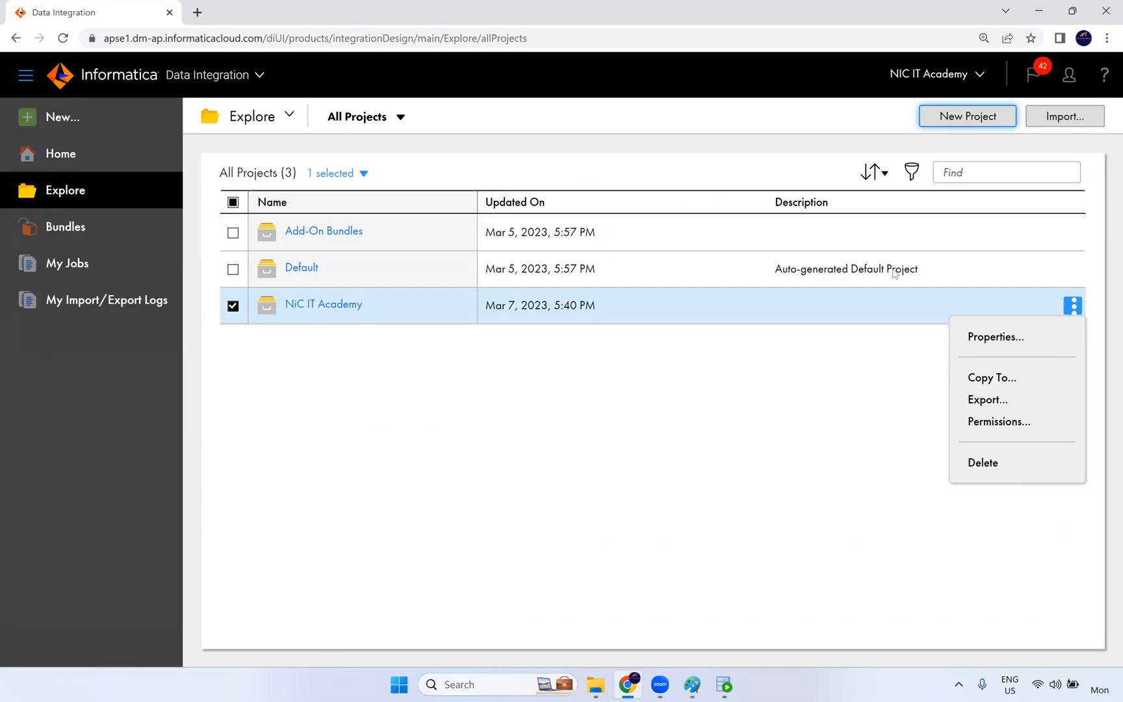
pyautogui.click(392, 581)
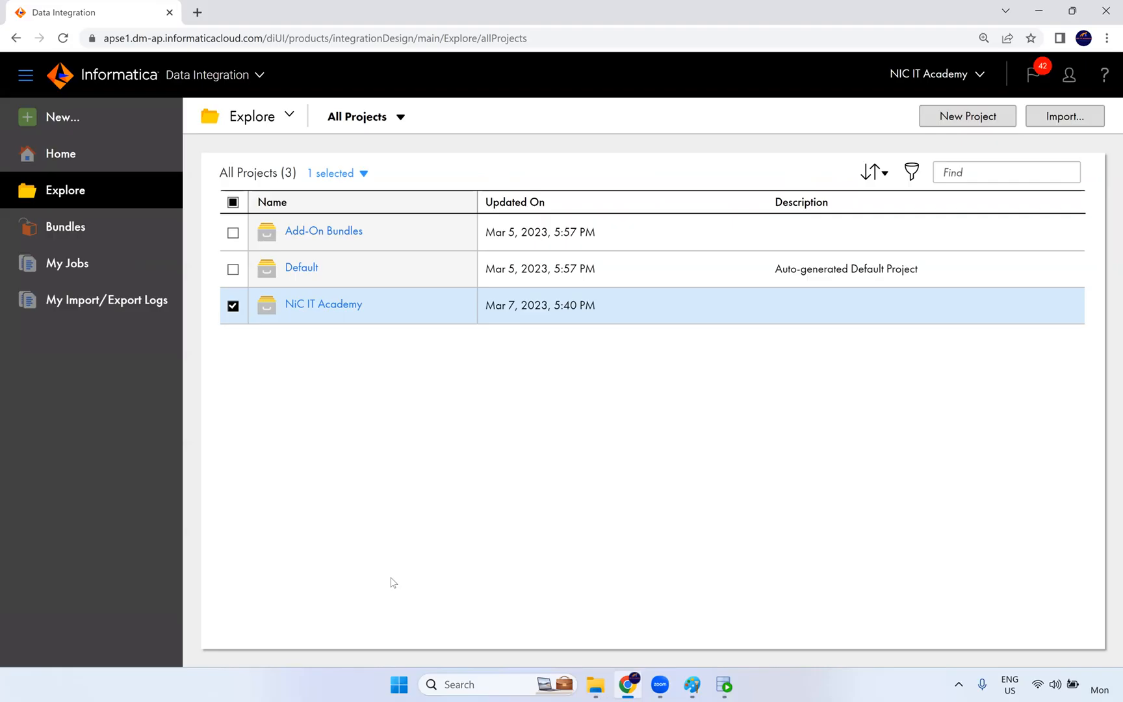
pyautogui.click(724, 684)
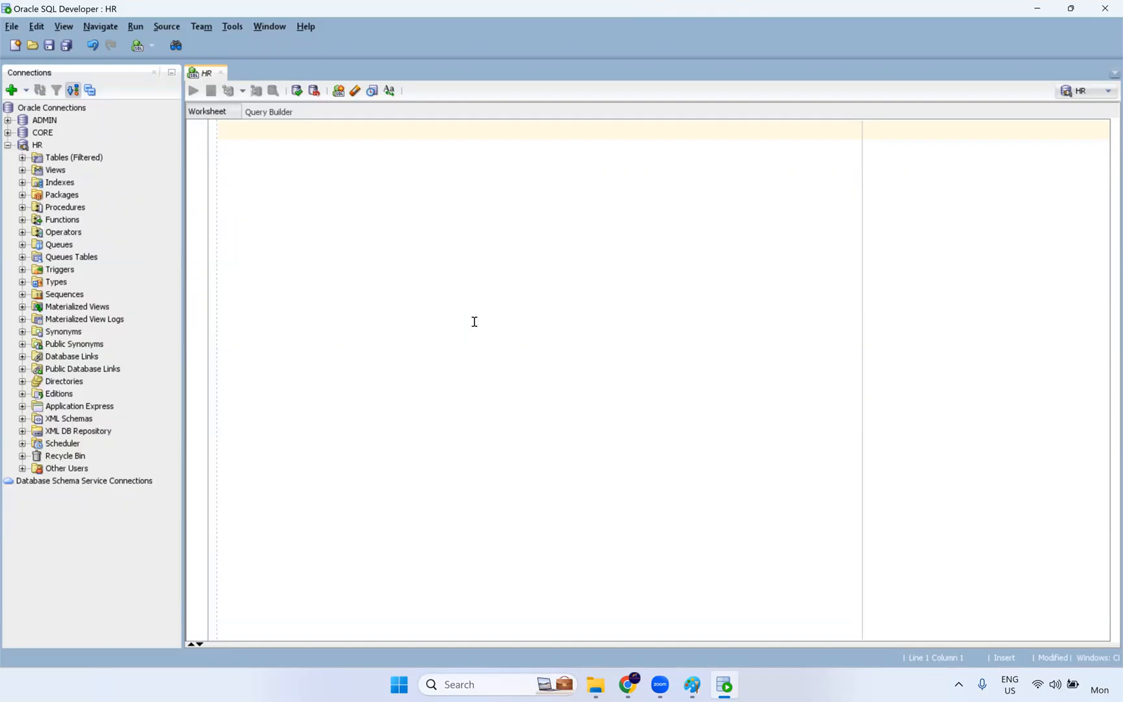
pyautogui.click(627, 685)
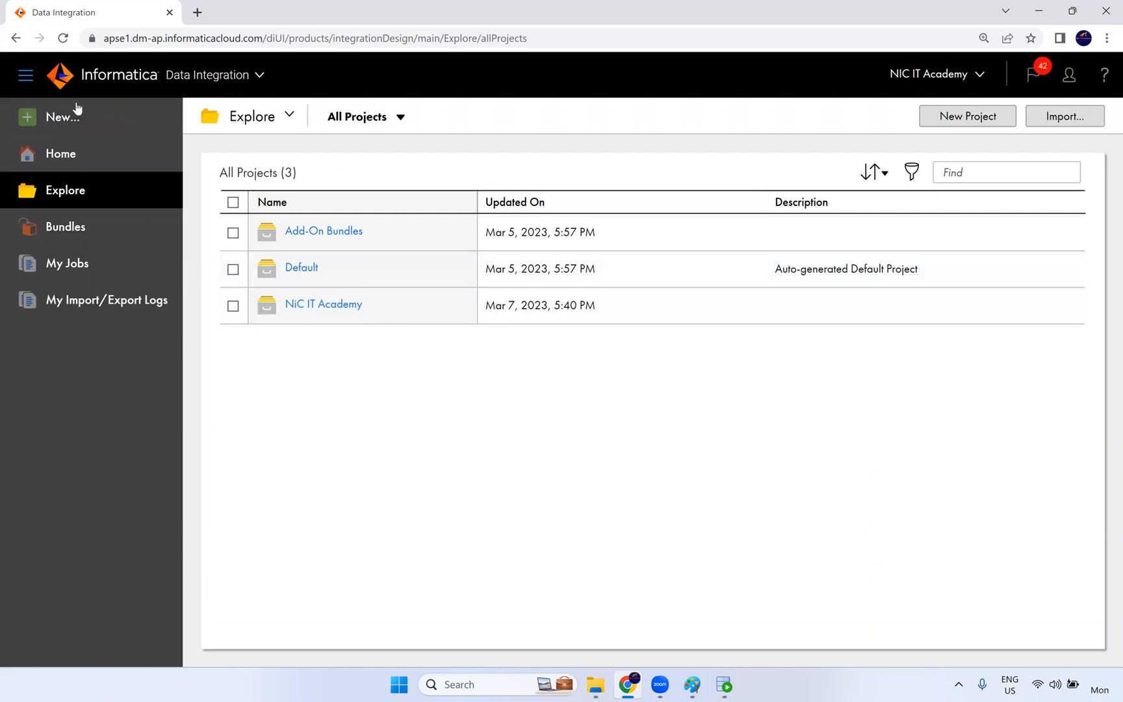
pyautogui.click(225, 77)
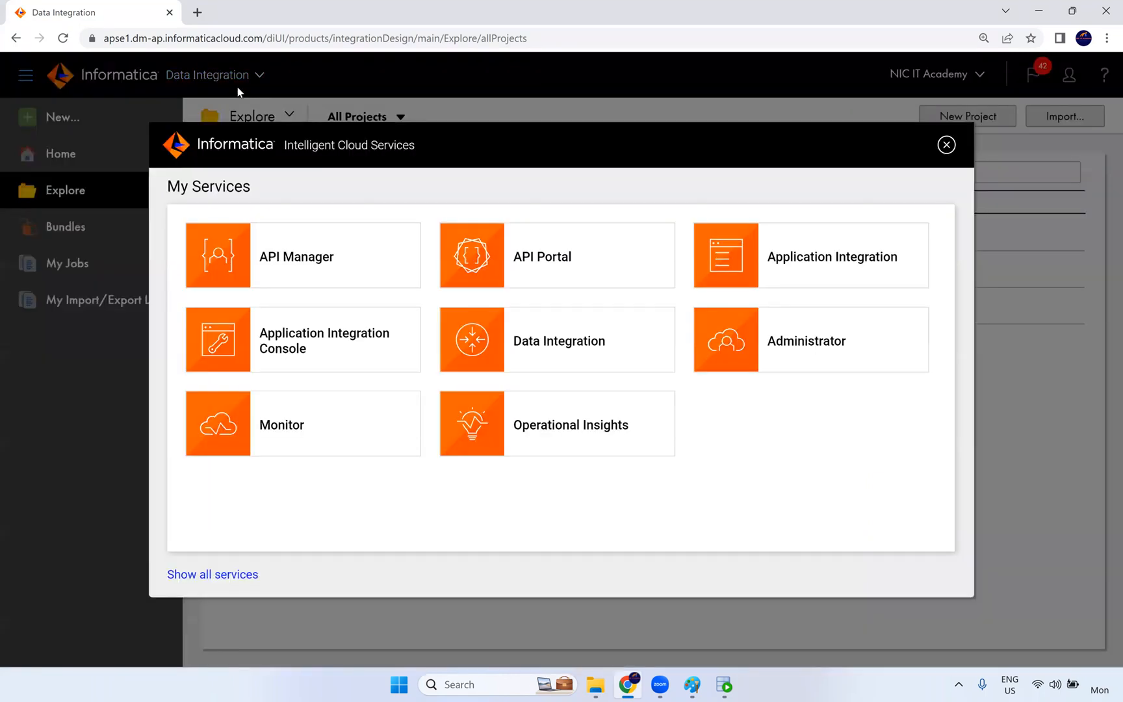
pyautogui.click(953, 142)
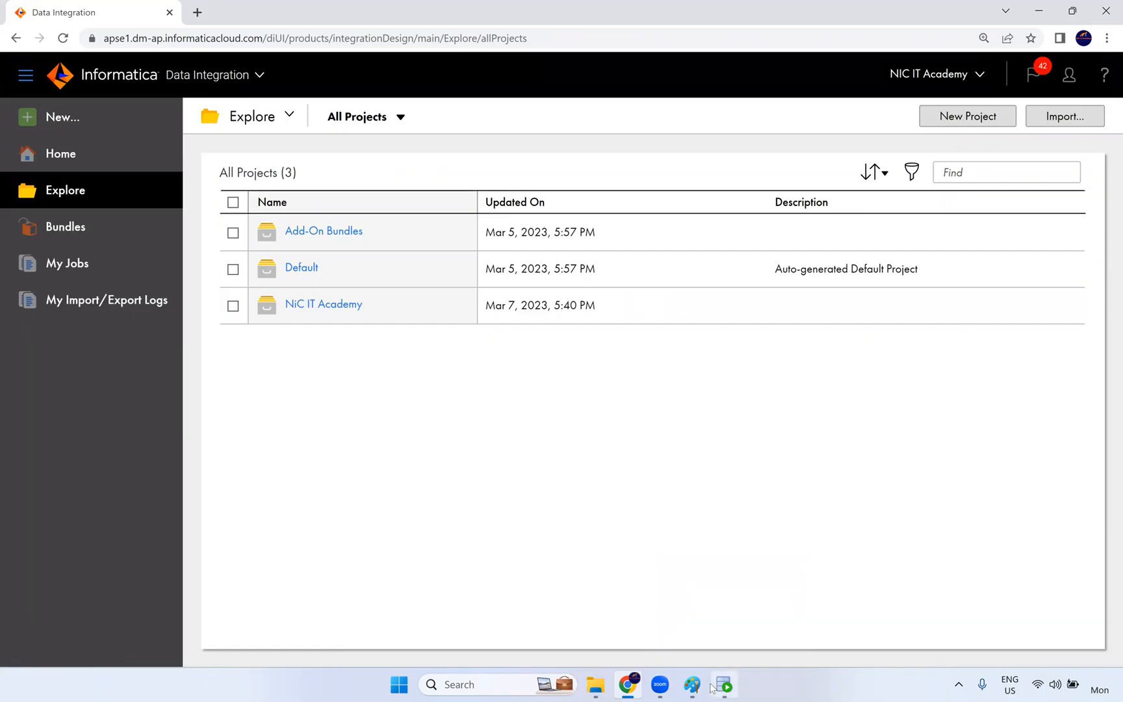
# Run 'control' and confirm Informatica Cloud Secure Agent appears in Programs and Features, uninstalling nothing
pyautogui.press('super+r')
pyautogui.write('control')
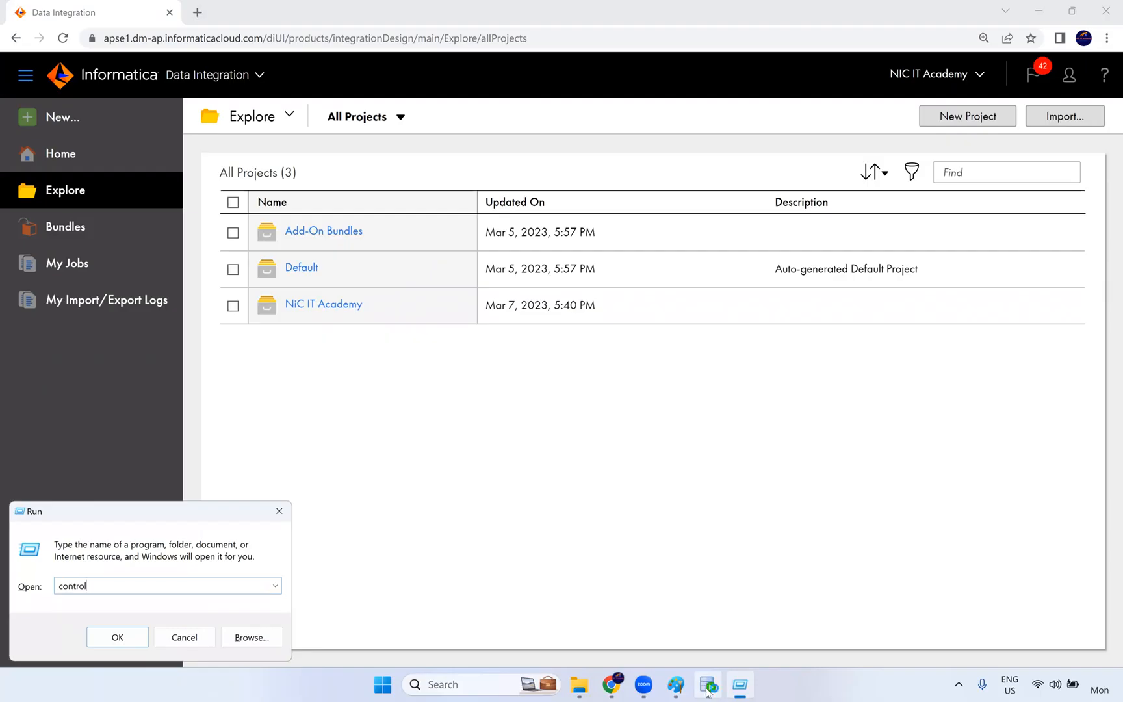
pyautogui.press('Return')
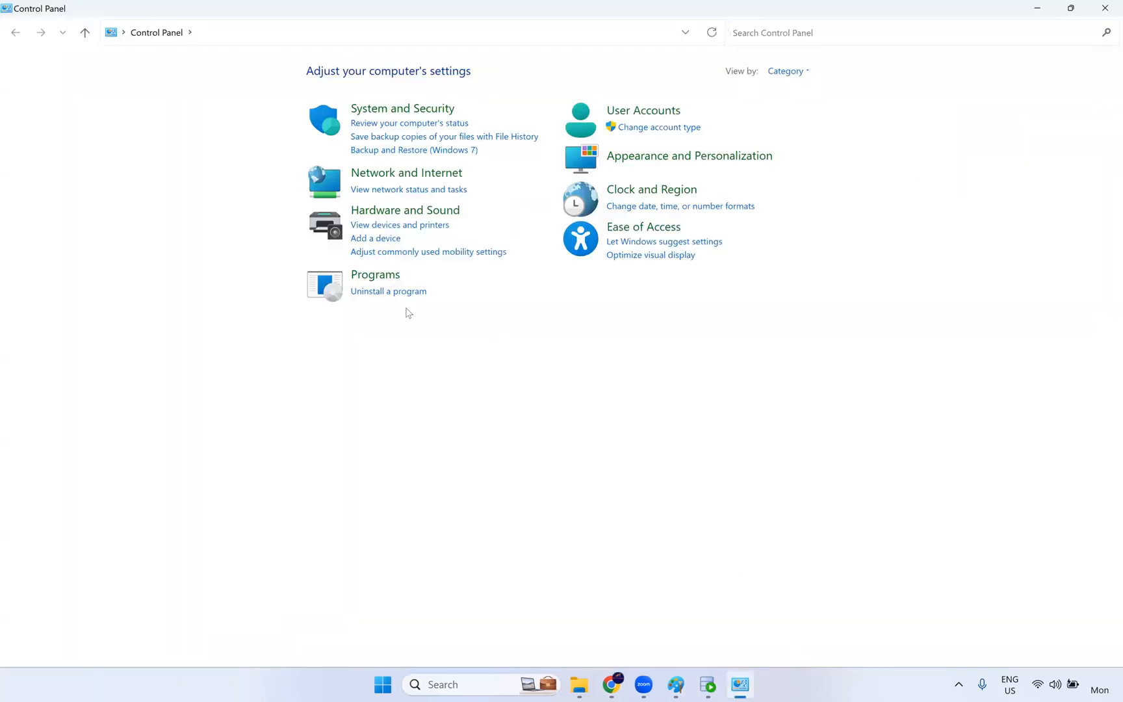
pyautogui.click(385, 297)
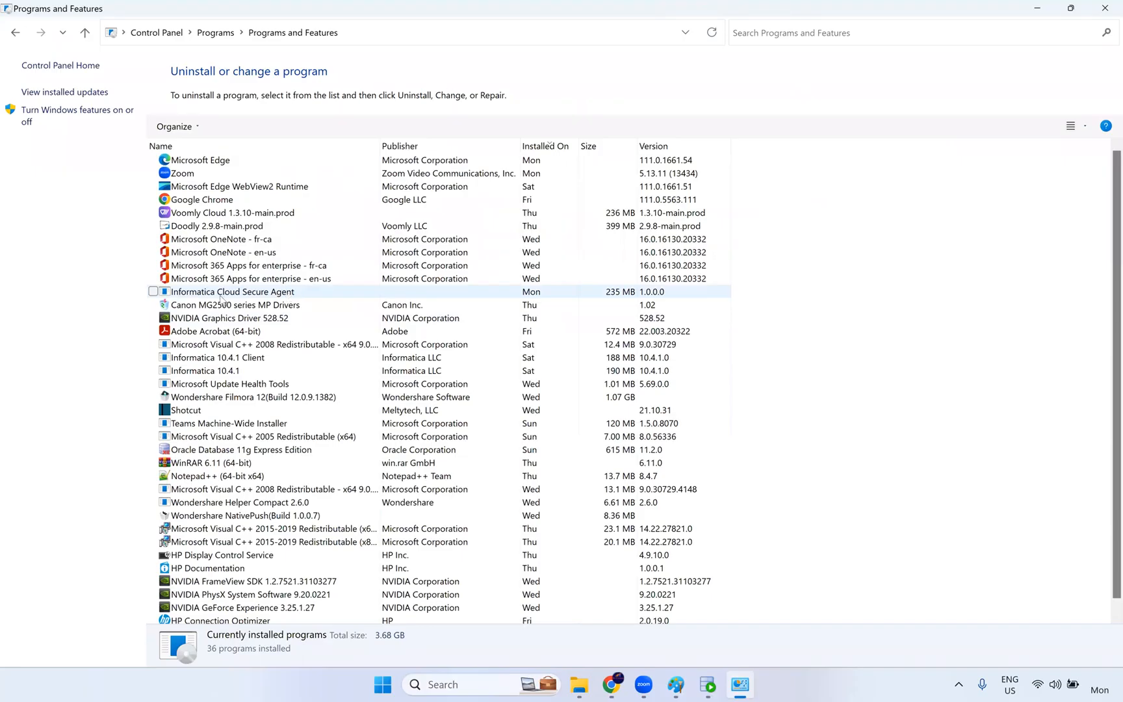
pyautogui.click(221, 295)
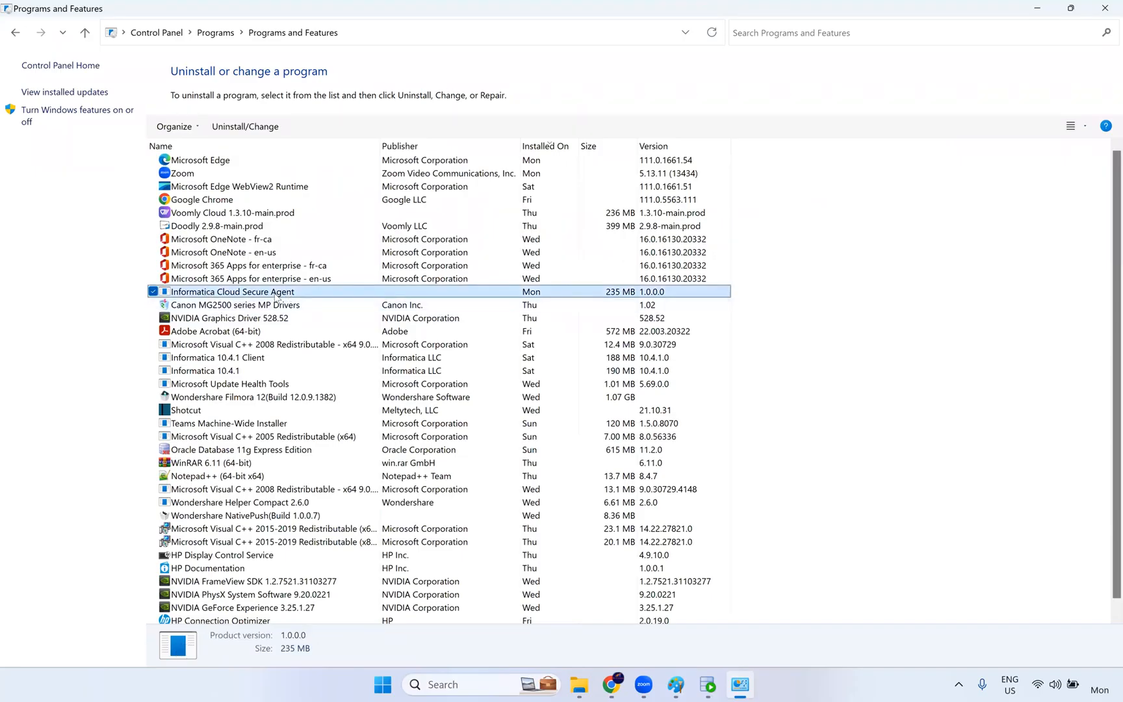
pyautogui.rightClick(267, 298)
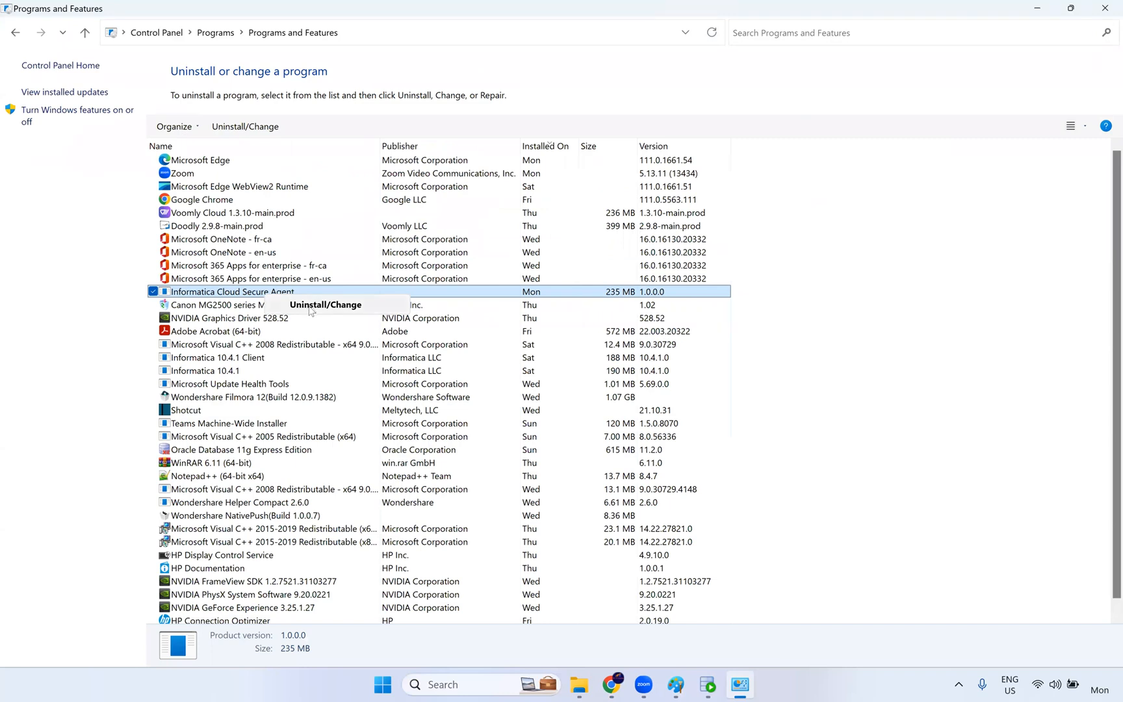
pyautogui.click(859, 320)
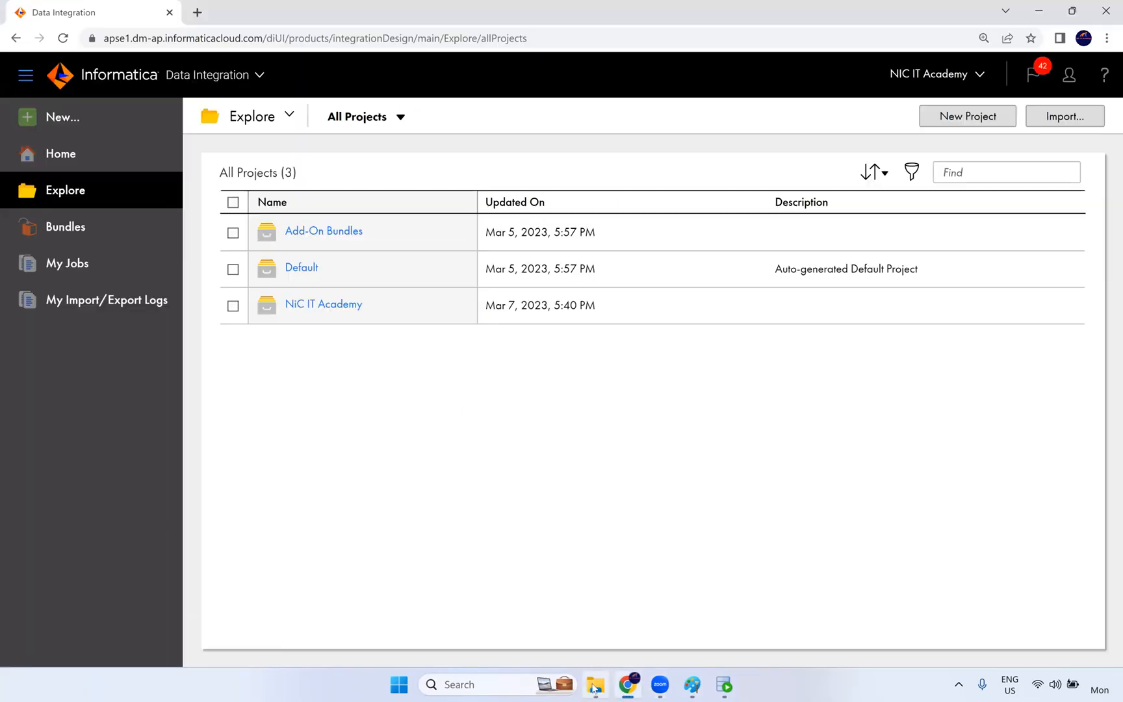
pyautogui.click(595, 684)
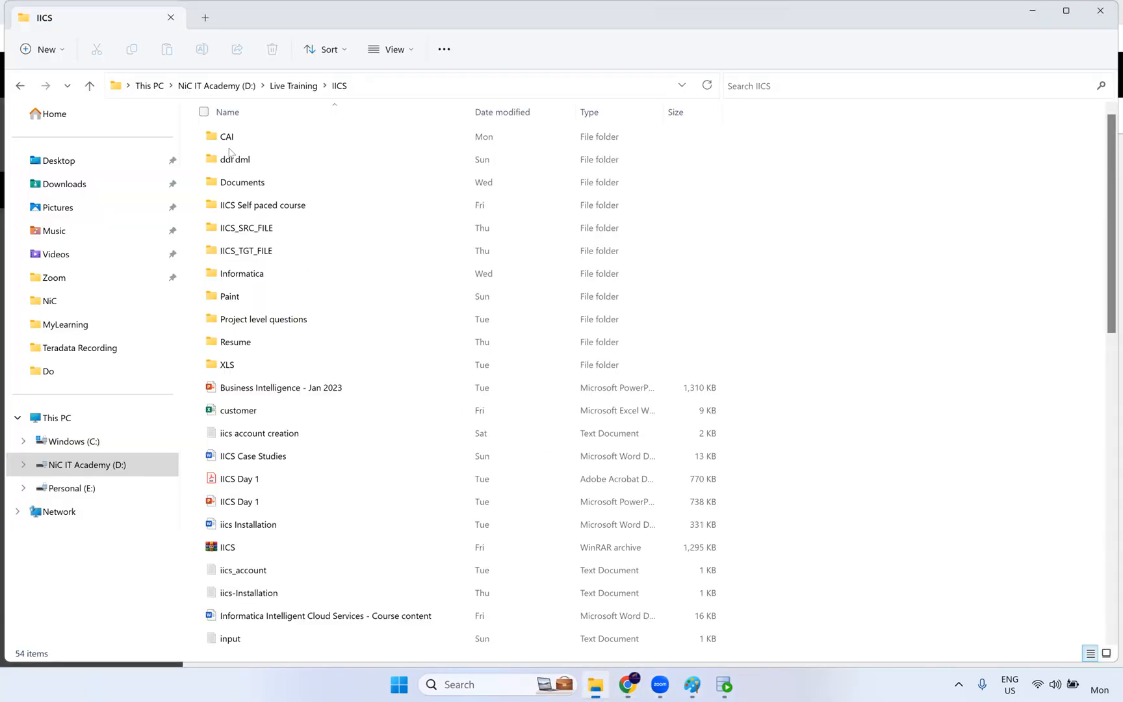
# Locate the Informatica Cloud Secure Agent folder inside C:\Program Files
pyautogui.click(77, 441)
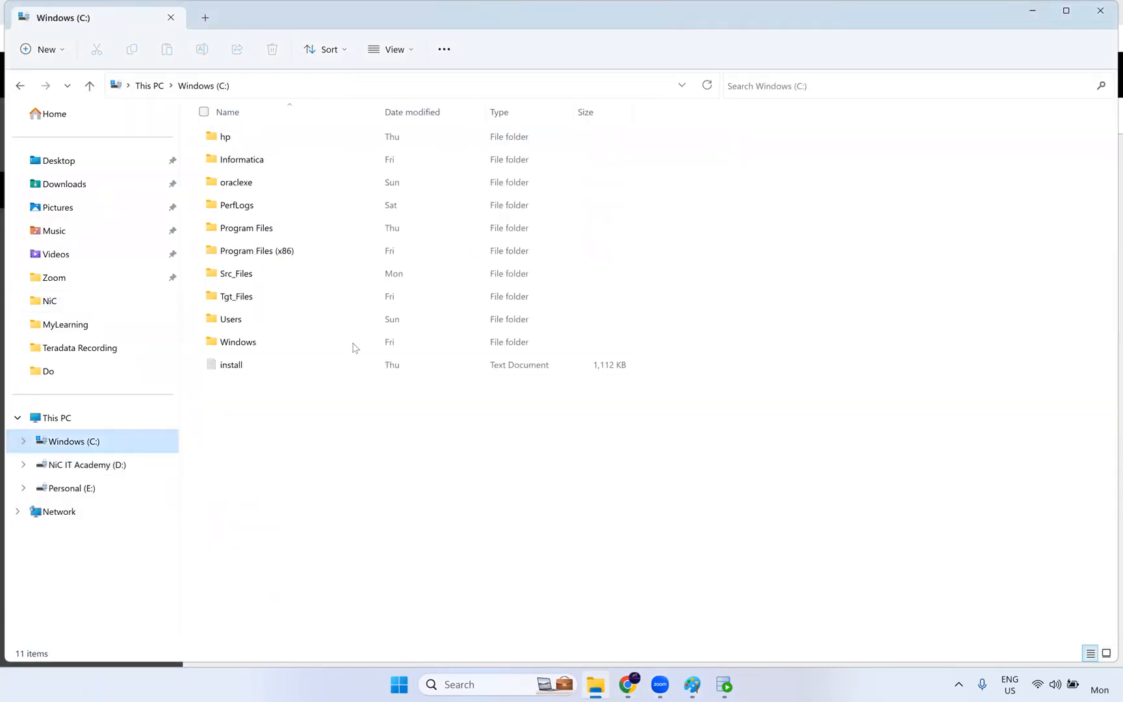
pyautogui.click(300, 272)
pyautogui.doubleClick(295, 234)
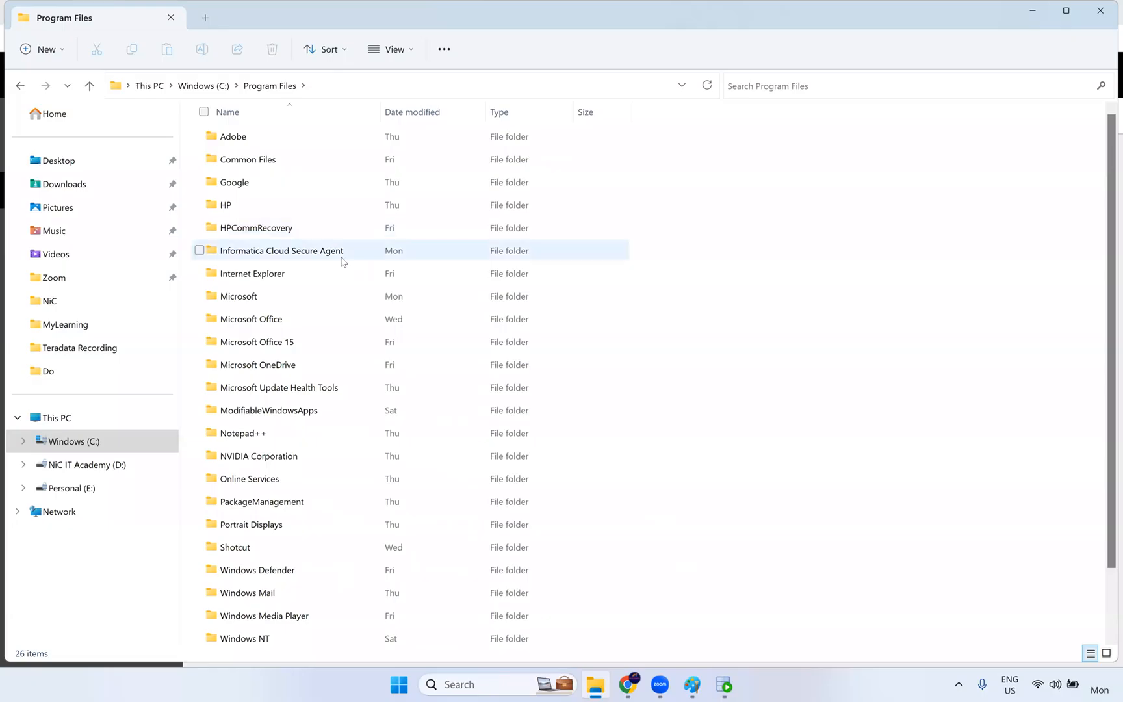
pyautogui.moveTo(344, 261)
pyautogui.click(196, 252)
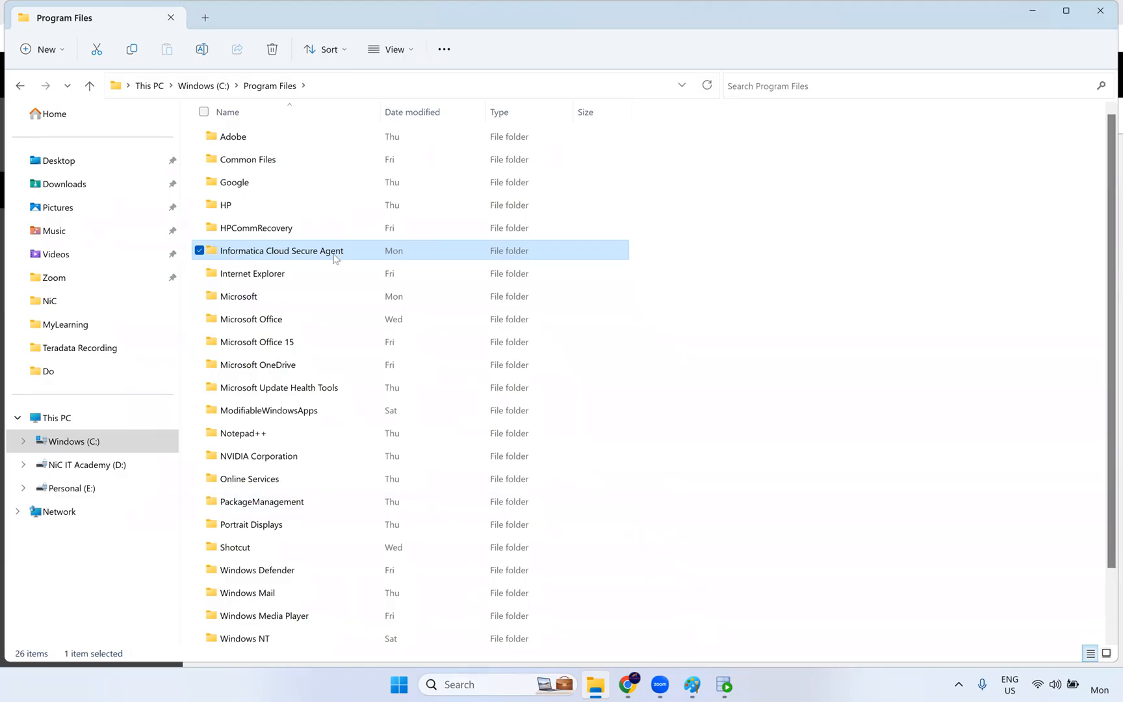
pyautogui.click(770, 609)
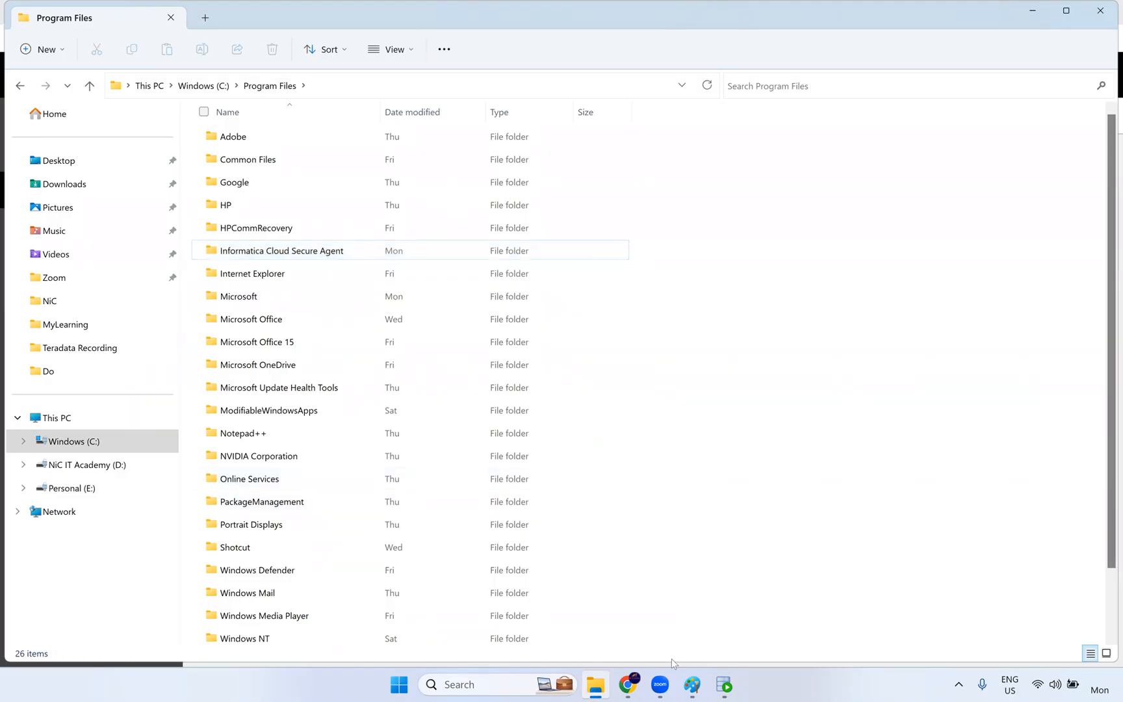
pyautogui.click(635, 687)
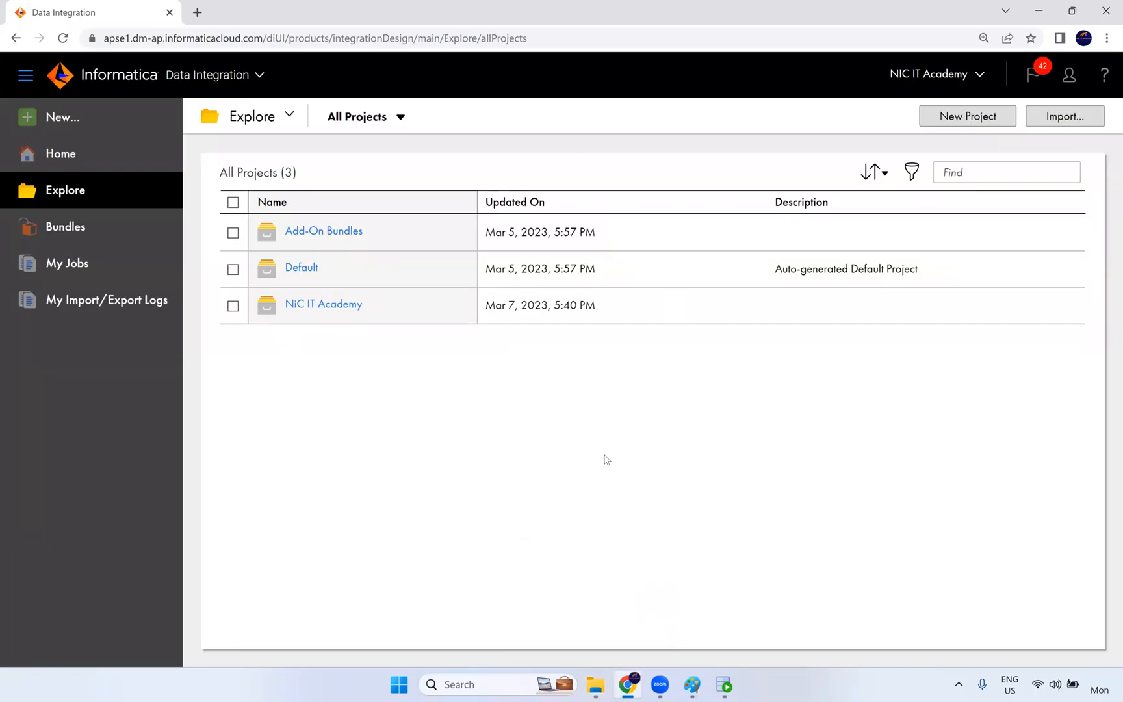
pyautogui.click(595, 684)
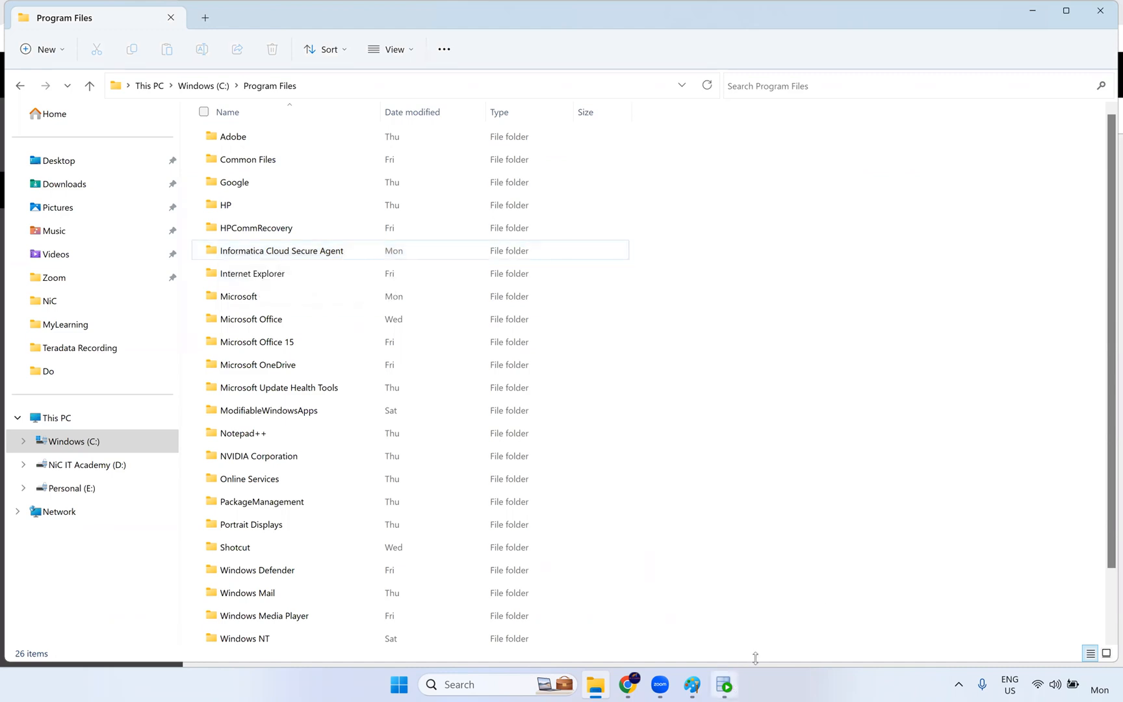
pyautogui.click(305, 253)
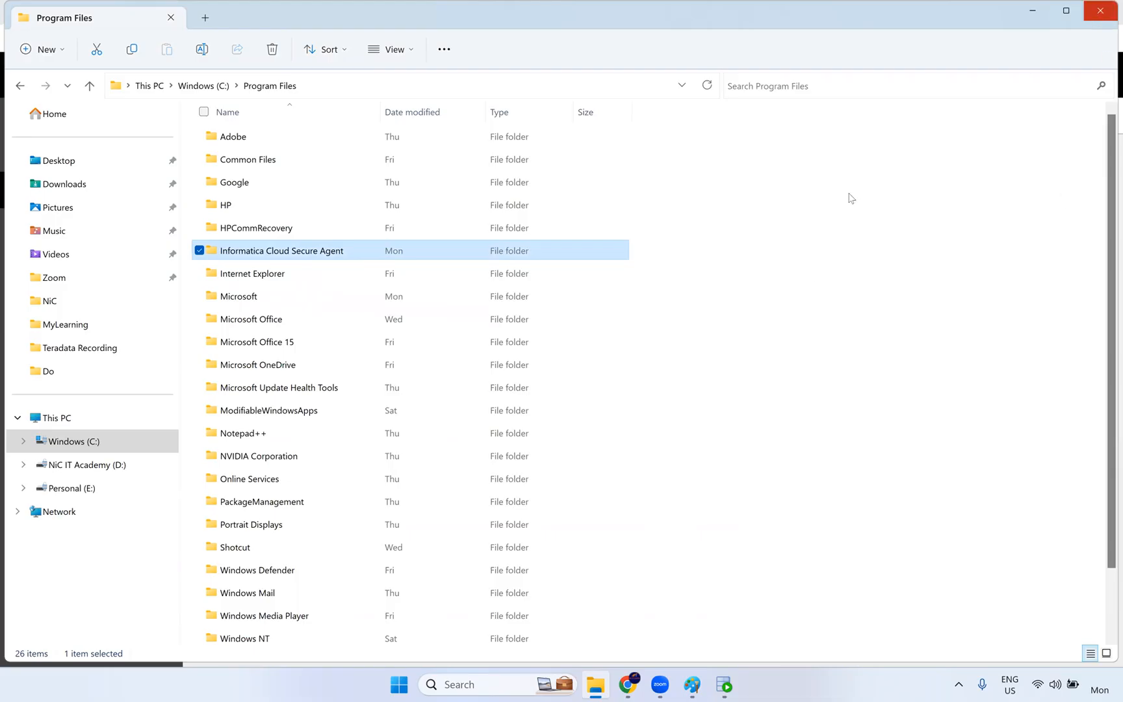
pyautogui.click(715, 361)
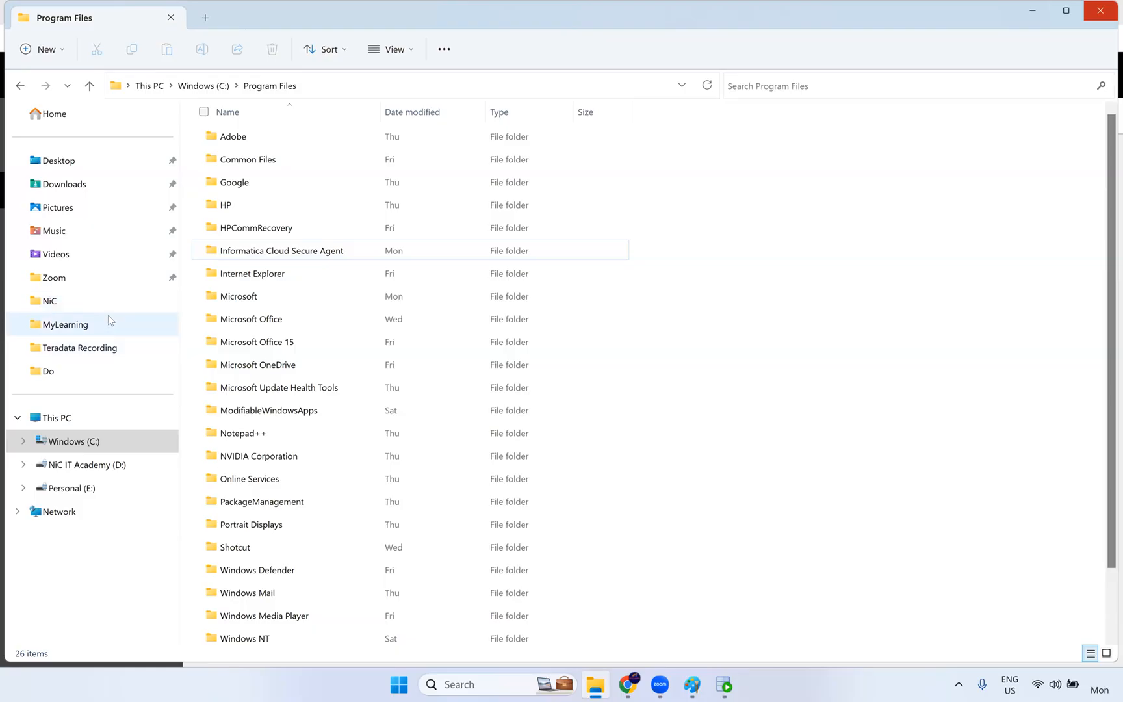
# Browse the D: drive down to the Live Training\IICS\Documents folder
pyautogui.click(141, 463)
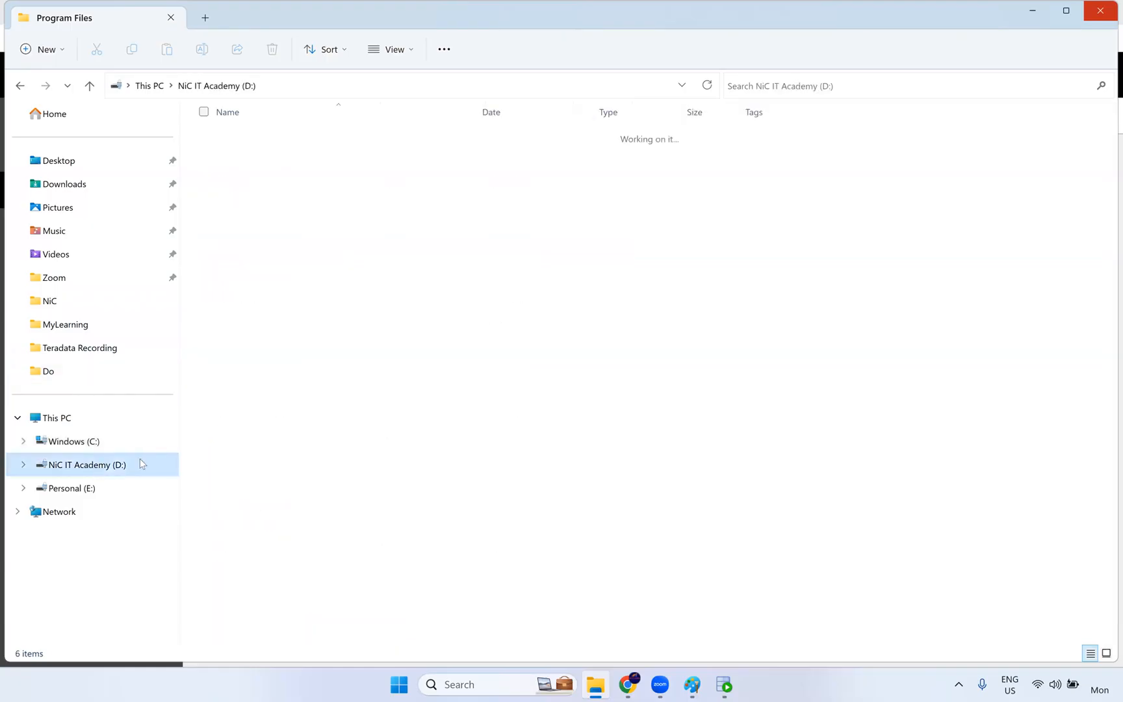
pyautogui.doubleClick(246, 230)
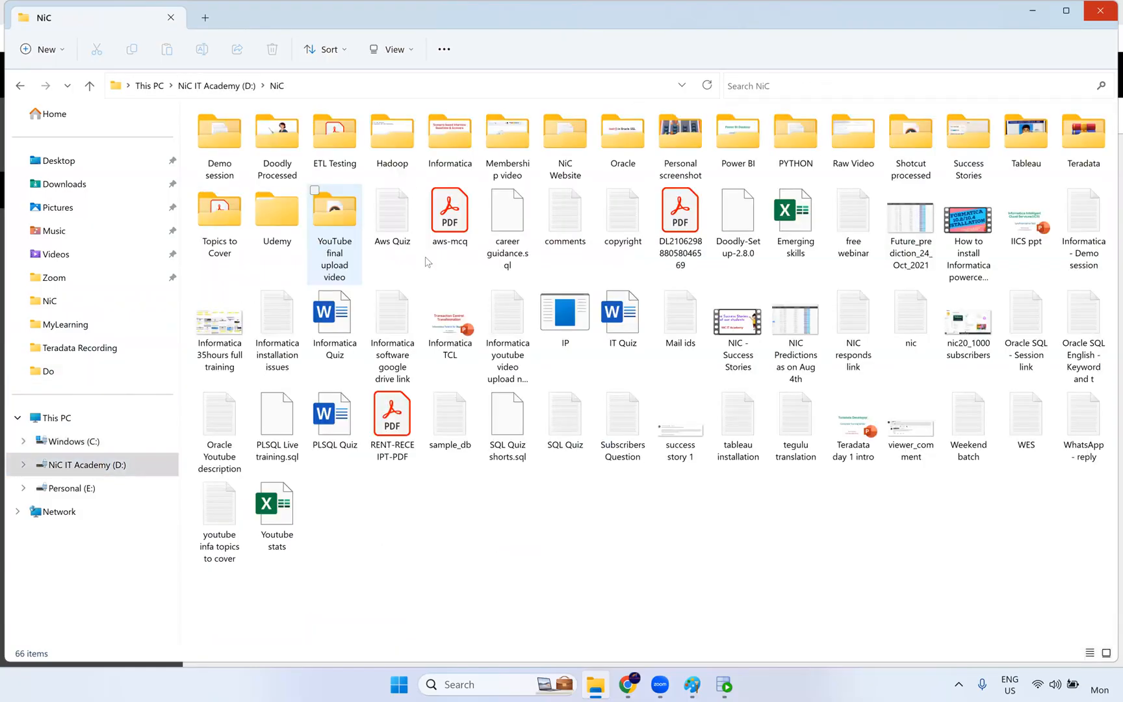
pyautogui.click(257, 87)
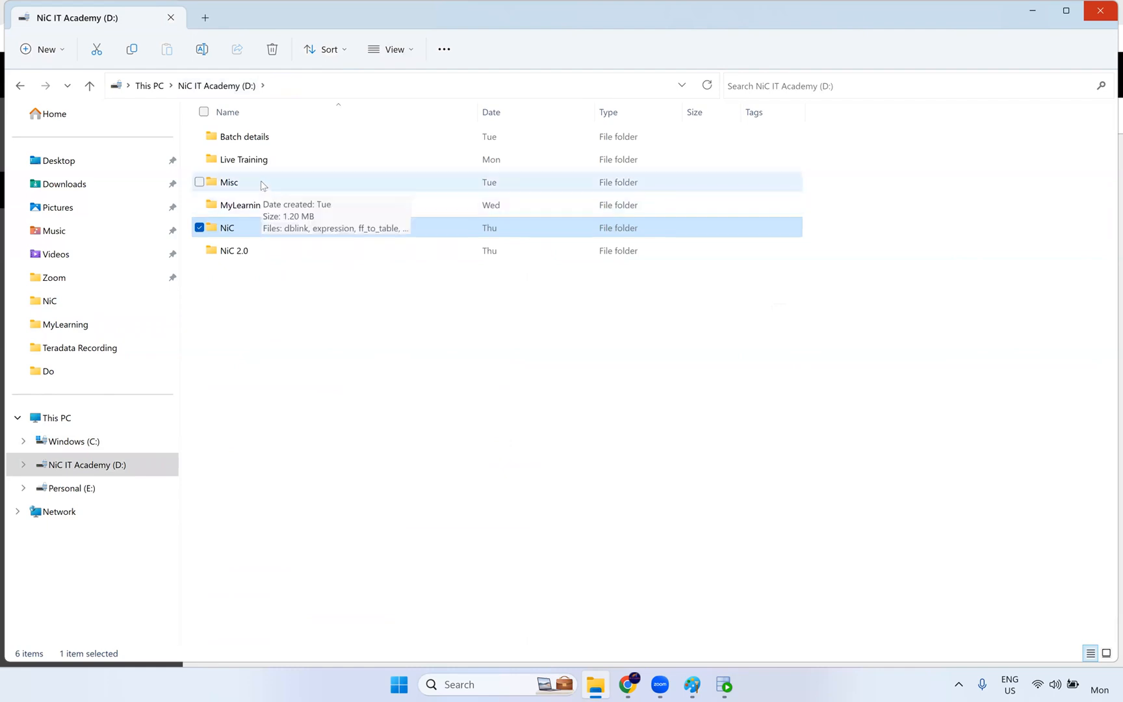
pyautogui.doubleClick(266, 163)
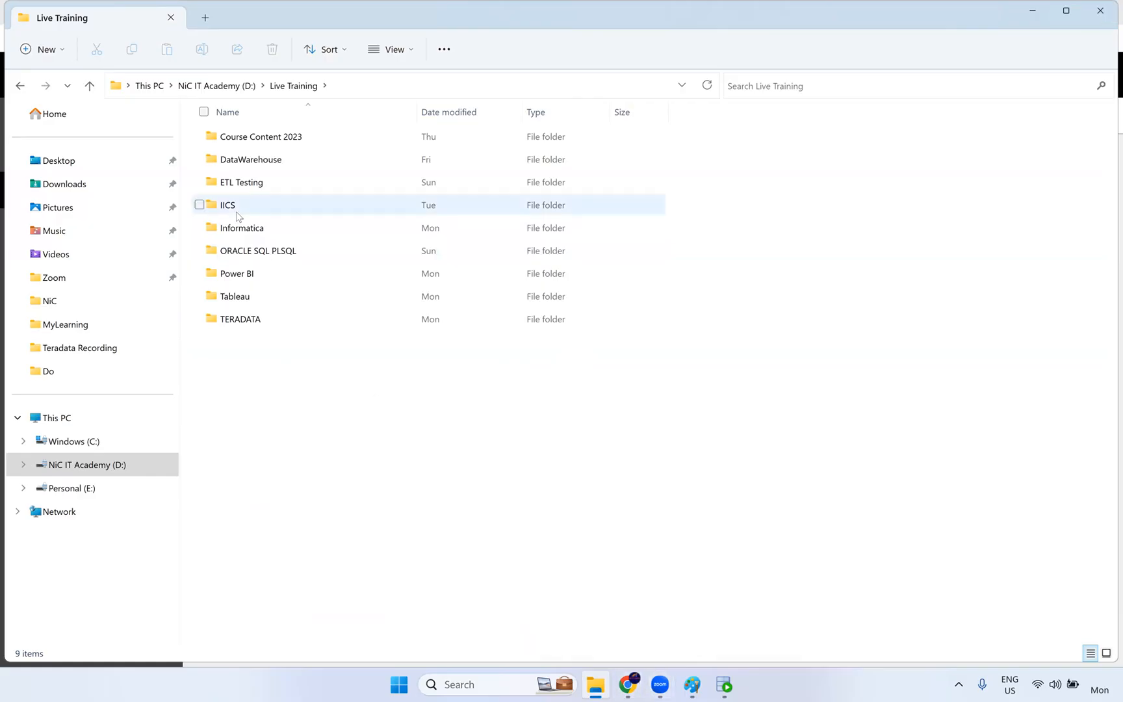
pyautogui.click(247, 230)
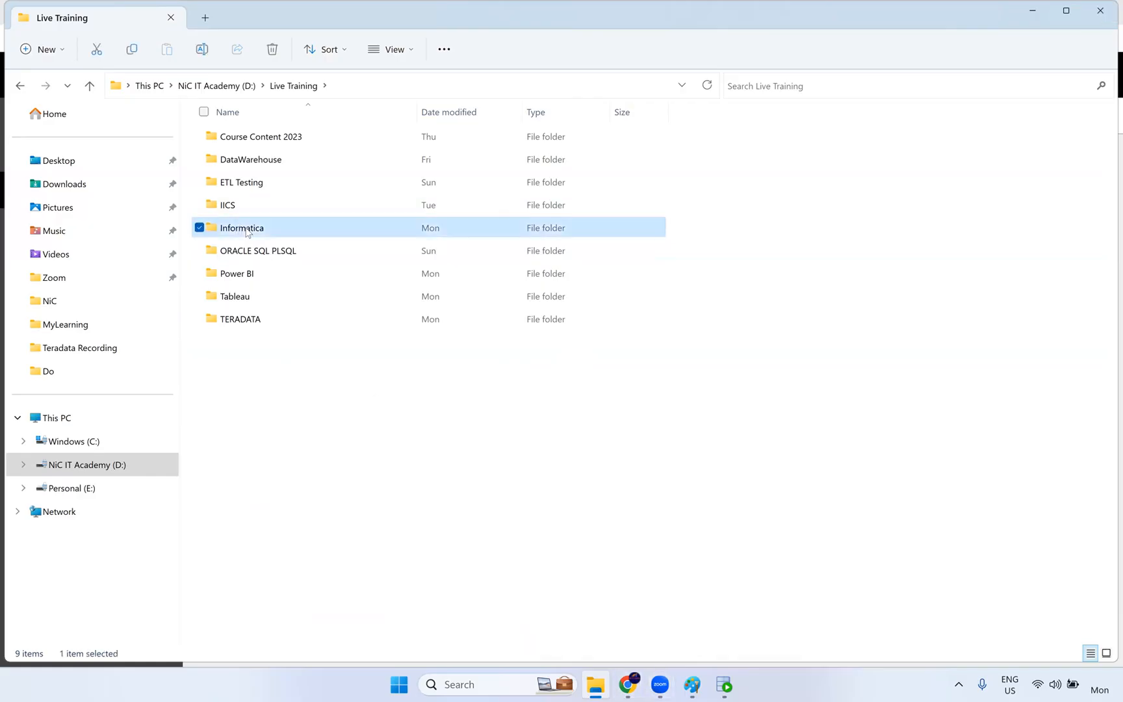
pyautogui.doubleClick(258, 207)
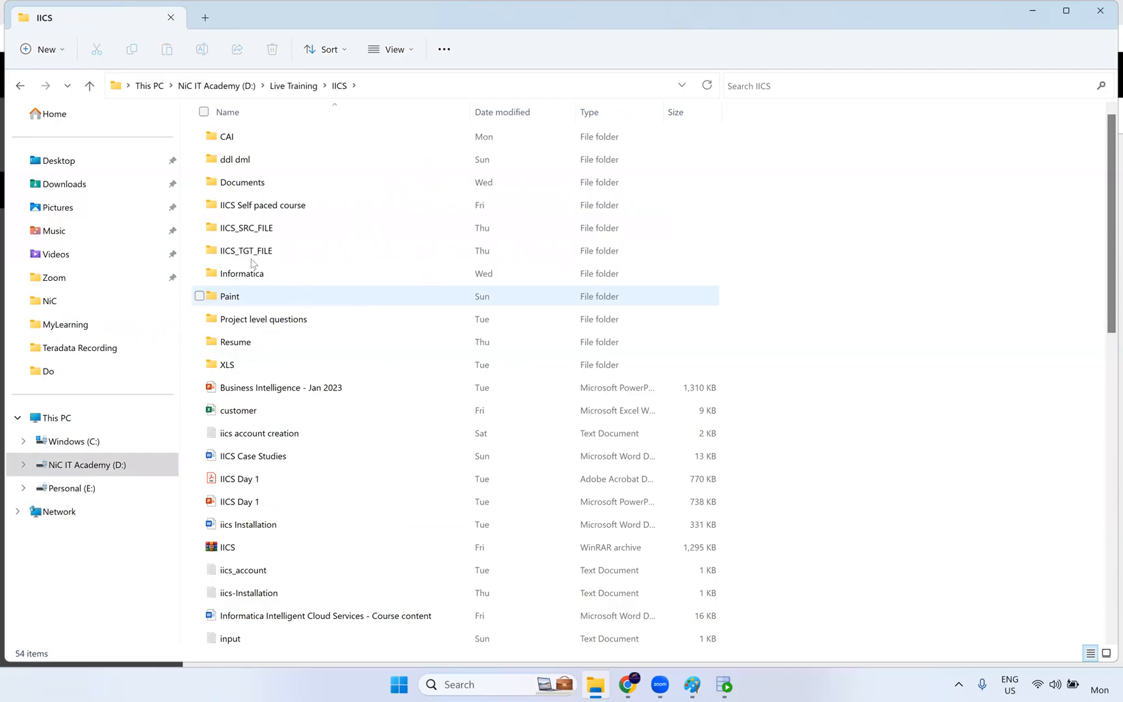
pyautogui.click(254, 184)
pyautogui.doubleClick(258, 186)
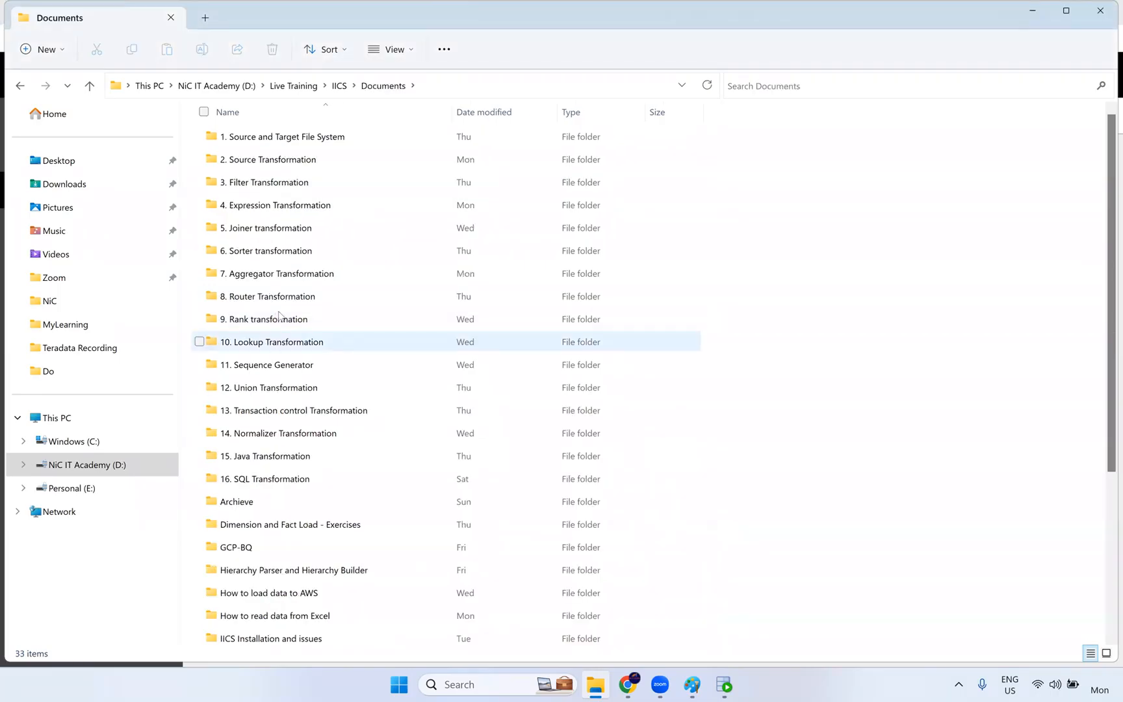
# Open the 9. Rank transformation folder, then bring up the SQL Developer worksheet
pyautogui.click(283, 300)
pyautogui.click(280, 263)
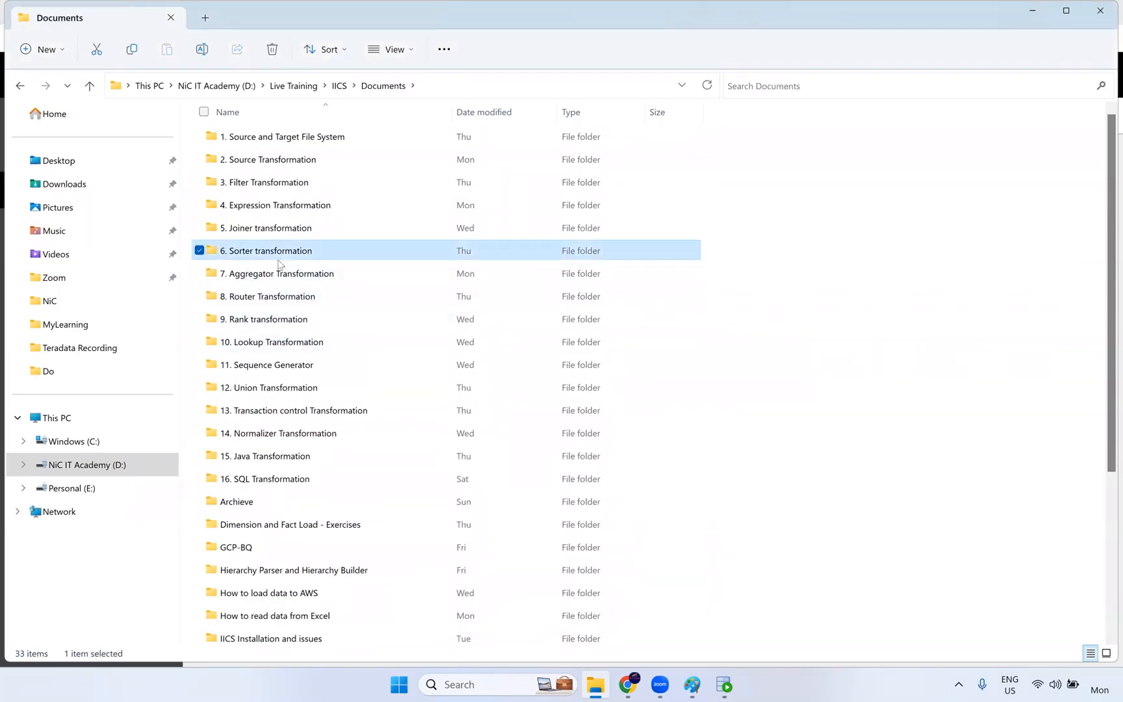
pyautogui.click(280, 273)
pyautogui.click(279, 297)
pyautogui.click(273, 321)
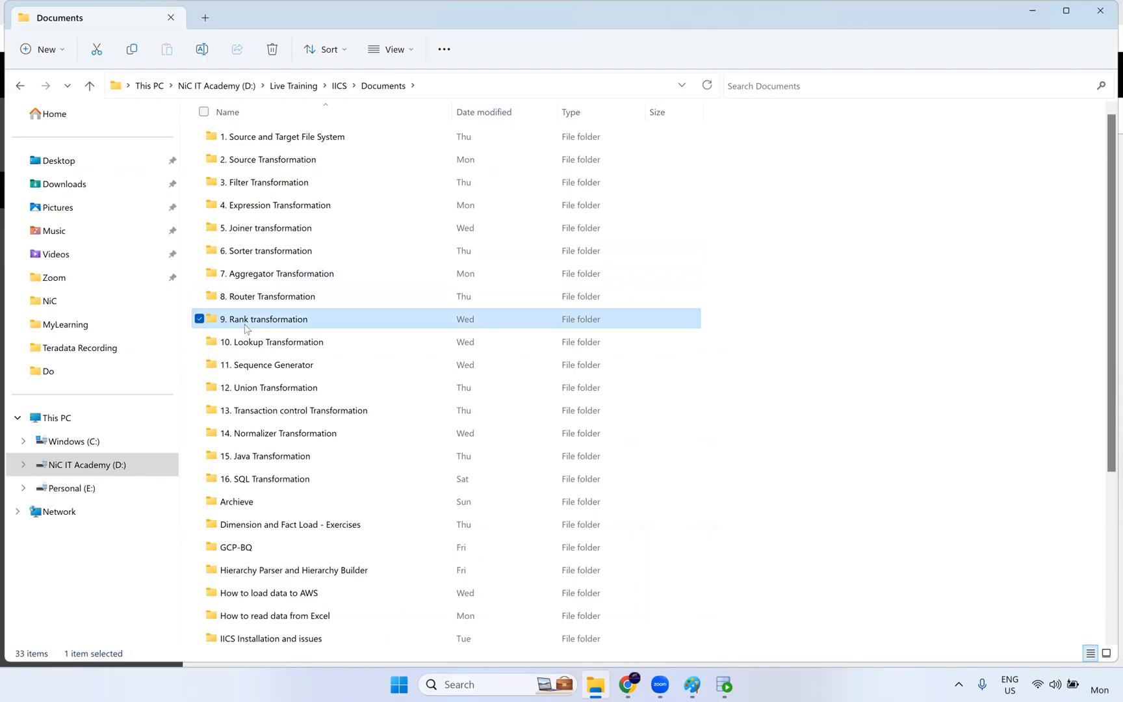
pyautogui.doubleClick(293, 327)
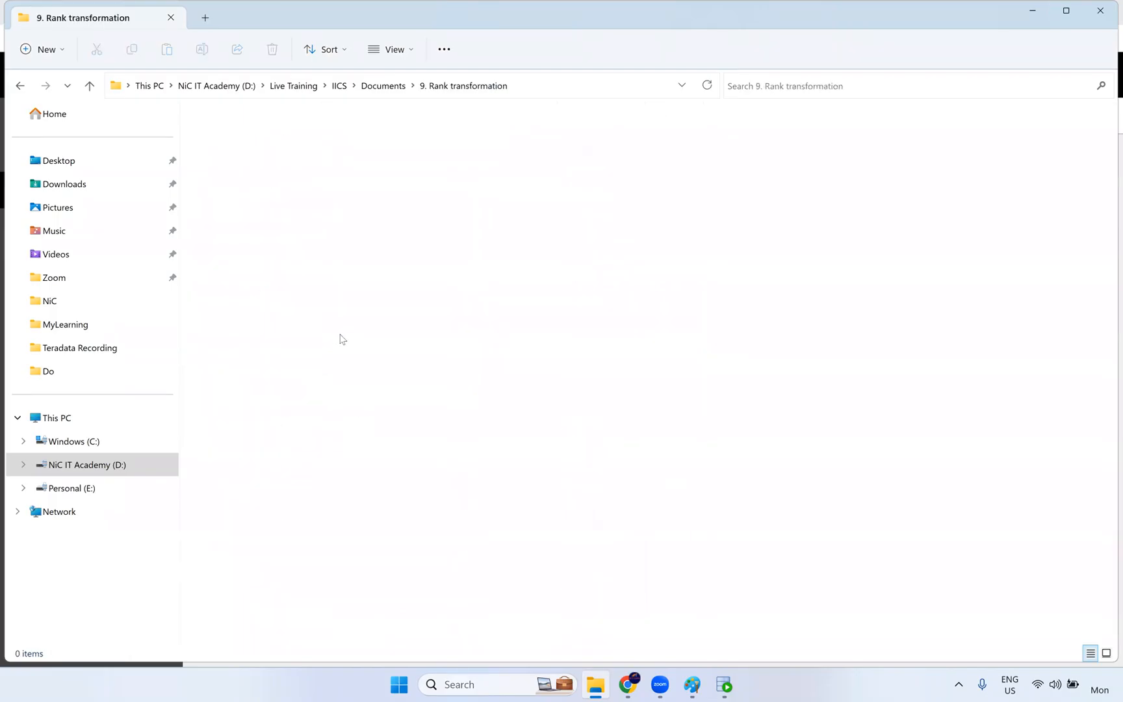
pyautogui.click(723, 688)
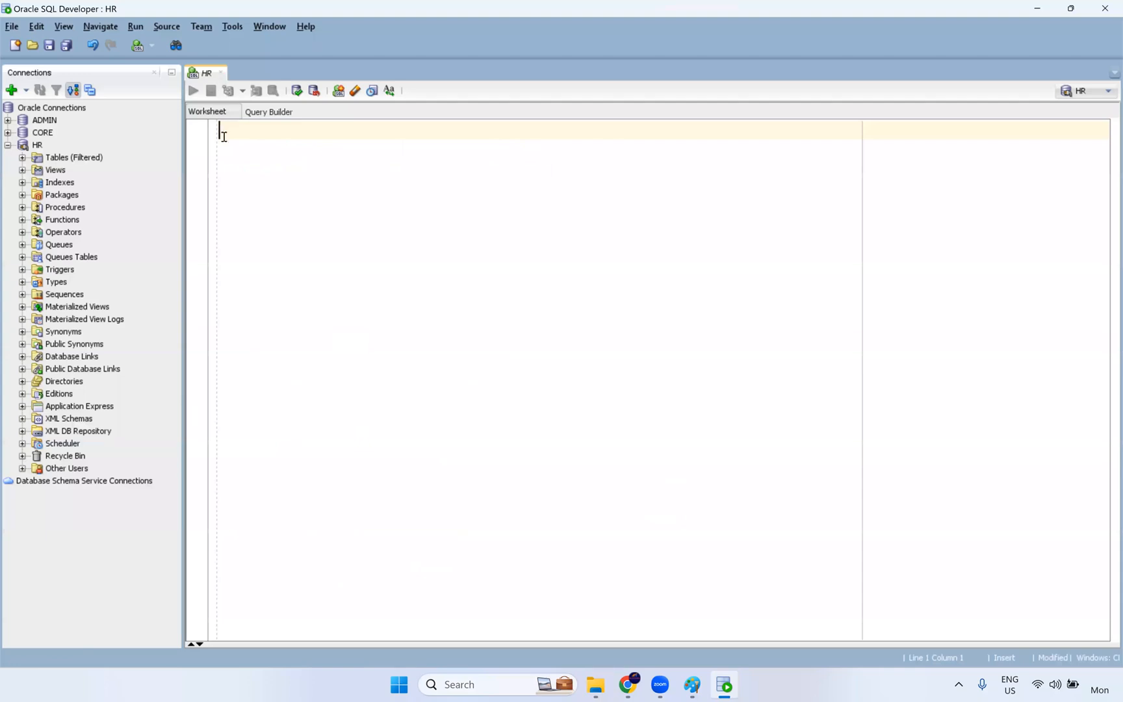
# Type 'select employee_id' in the HR worksheet, briefly checking the Documents folder in File Explorer
pyautogui.write('select employee')
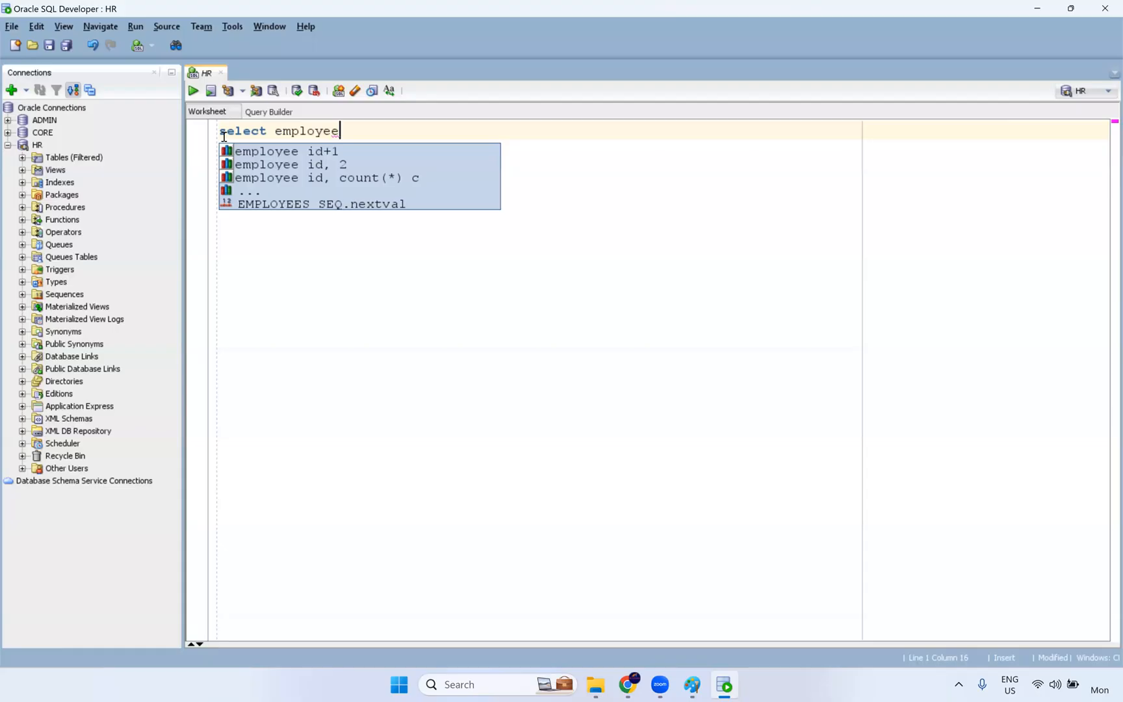
pyautogui.write('_id')
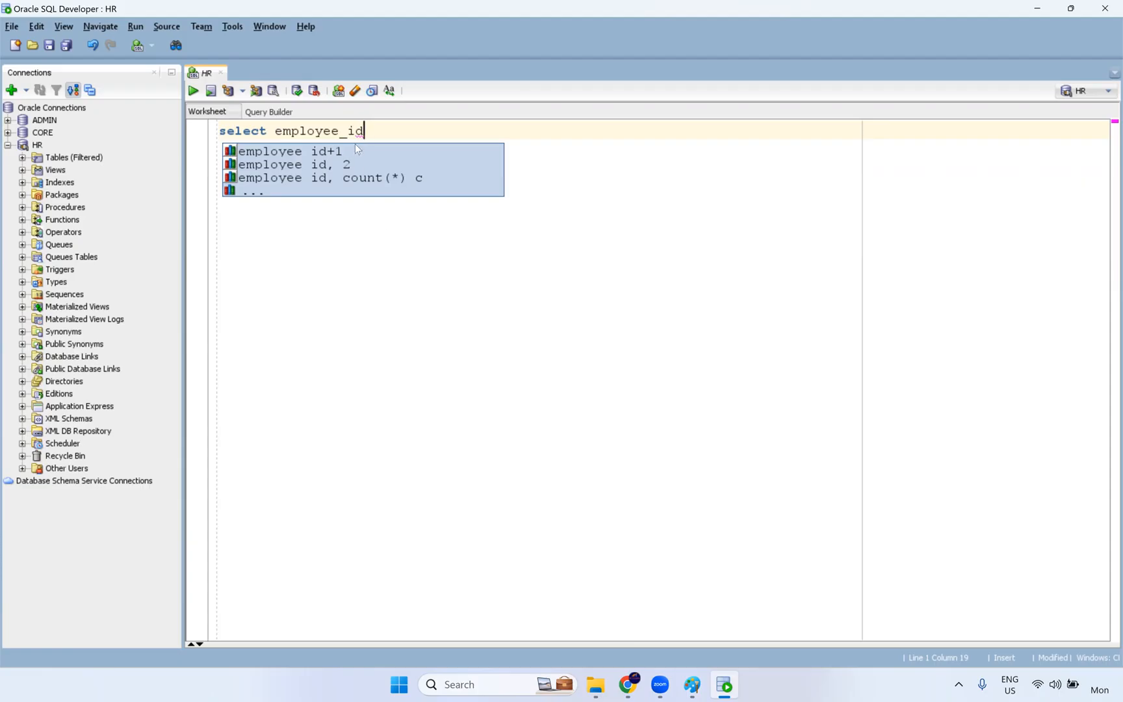
pyautogui.click(370, 135)
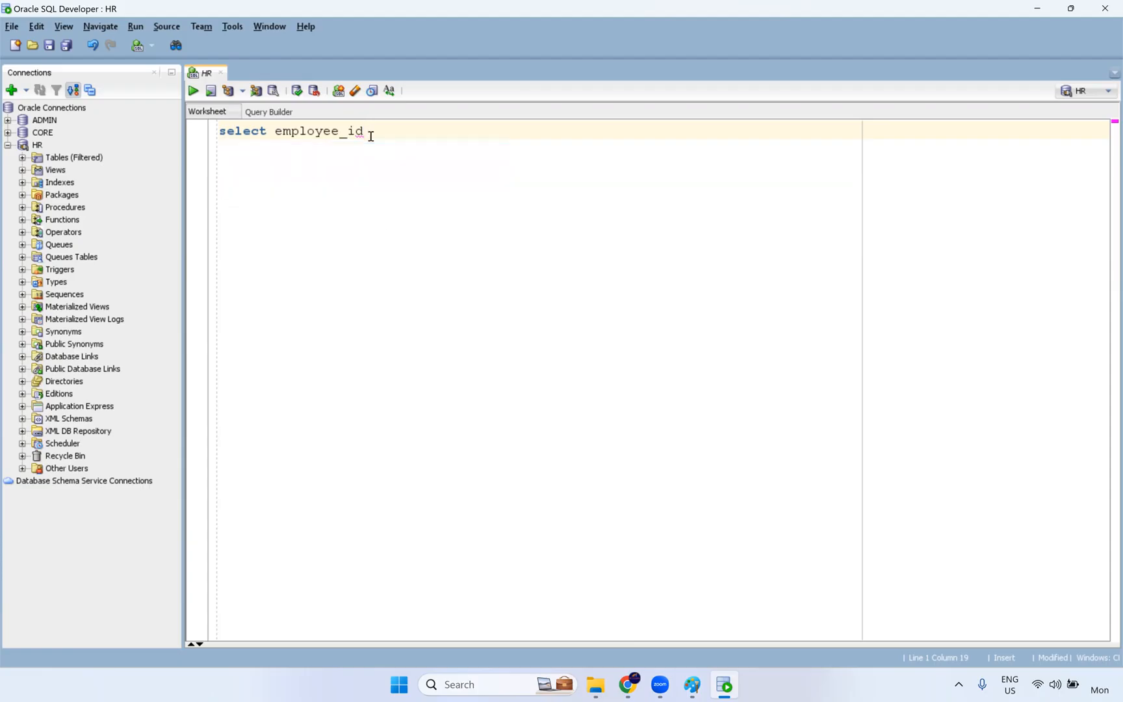
pyautogui.click(591, 684)
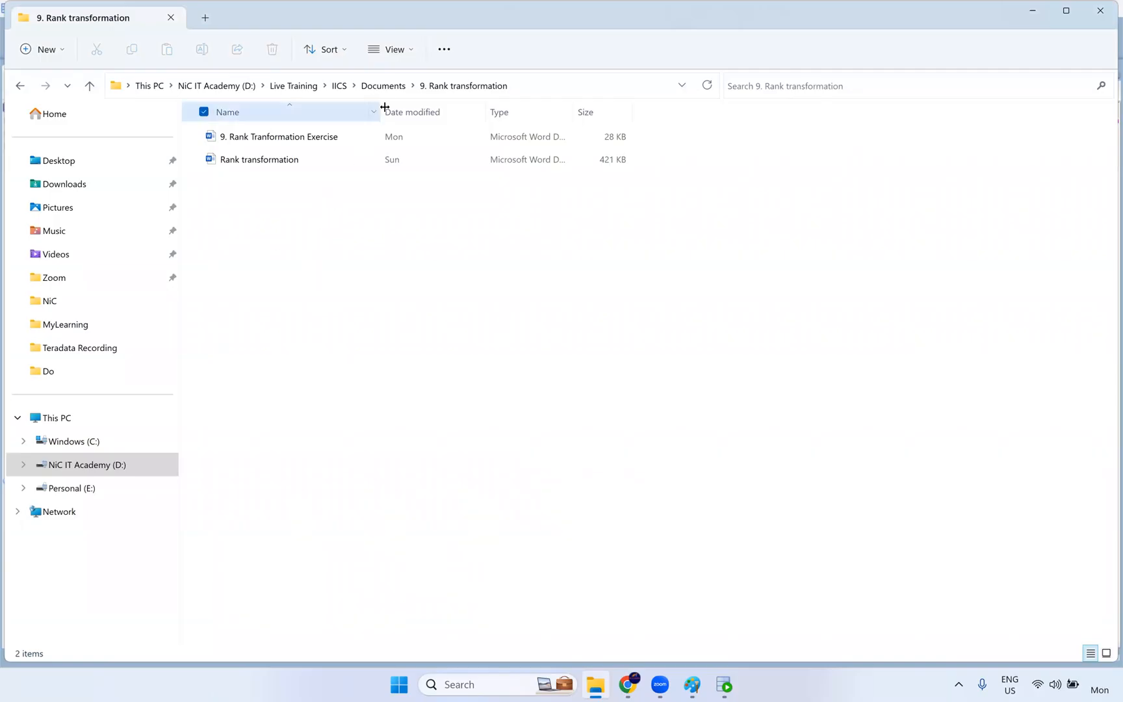
pyautogui.click(382, 85)
pyautogui.scroll(-3, 396, 266)
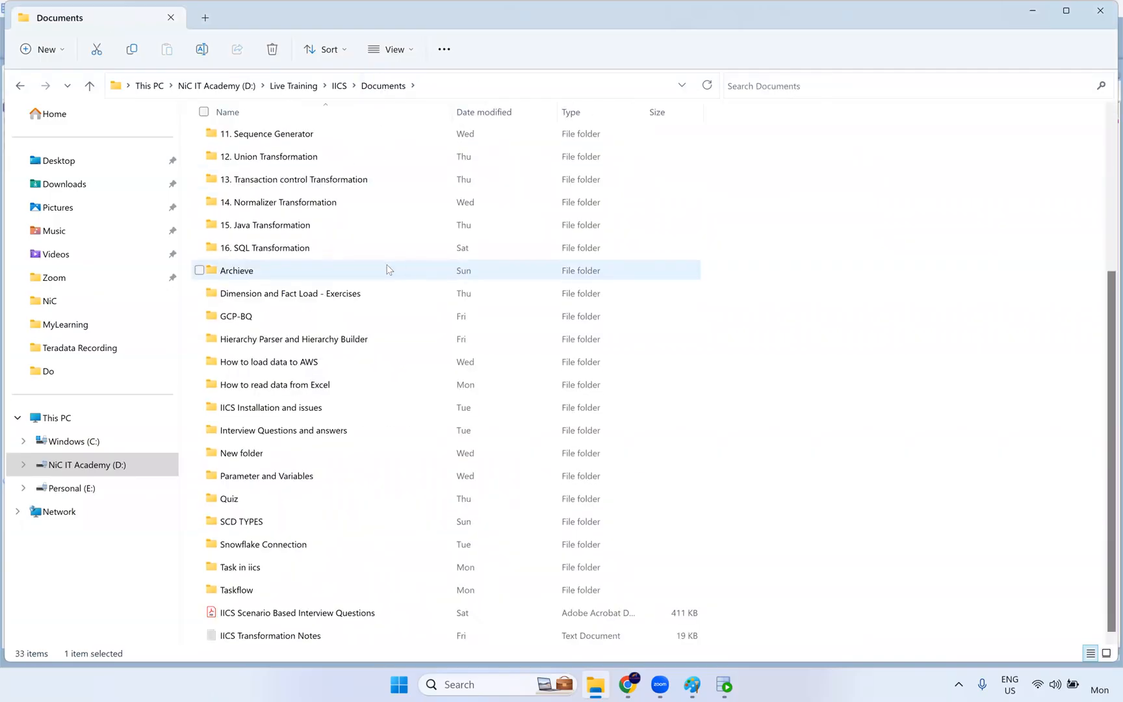
pyautogui.scroll(3, 387, 270)
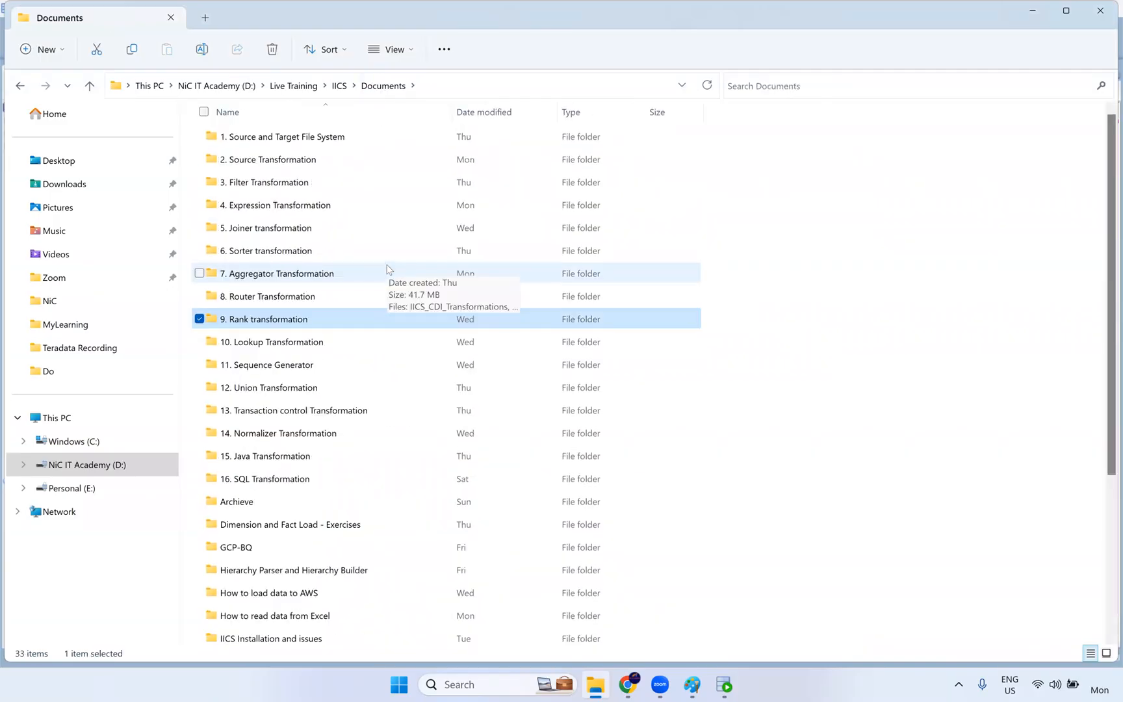
pyautogui.click(715, 686)
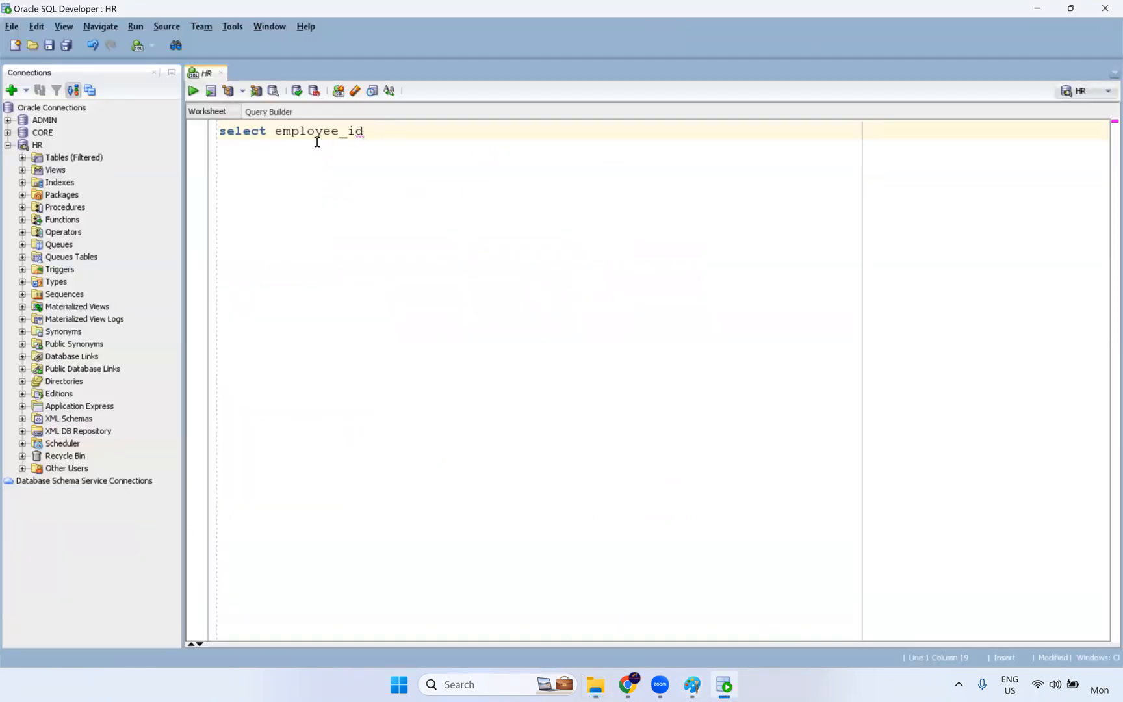
# Add a new first line reading 'select * from employees;' above the existing query
pyautogui.click(220, 130)
pyautogui.press('Return')
pyautogui.press('Return')
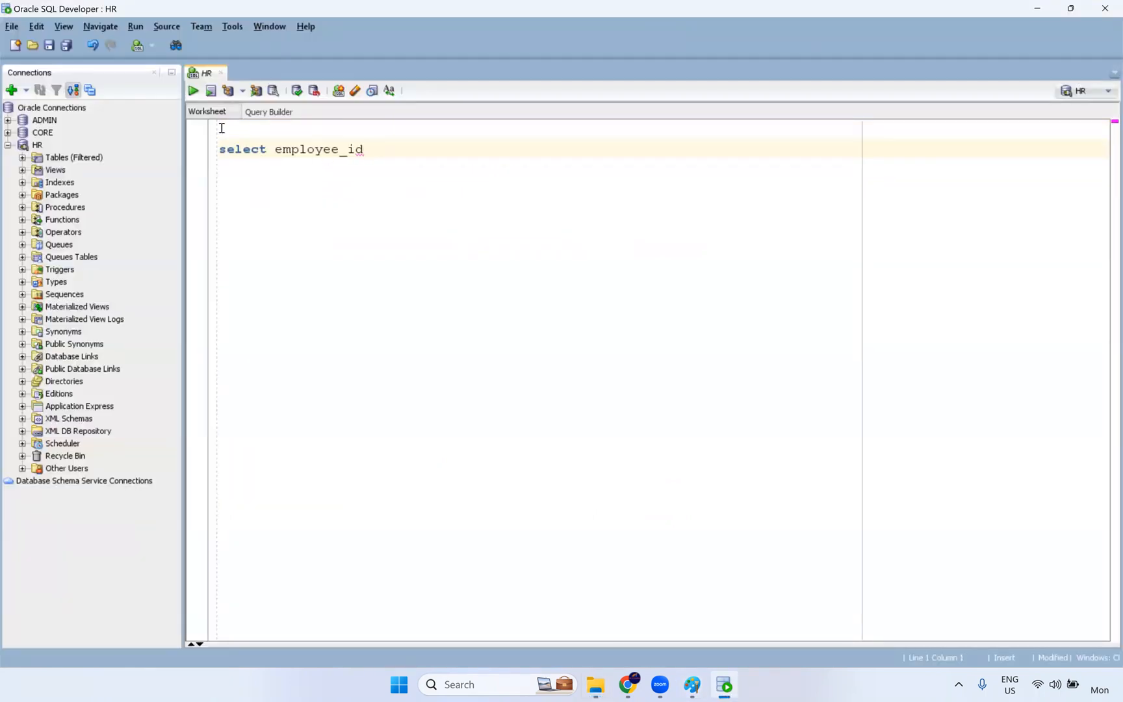
pyautogui.press('Up')
pyautogui.press('Up')
pyautogui.write('select * from emplo')
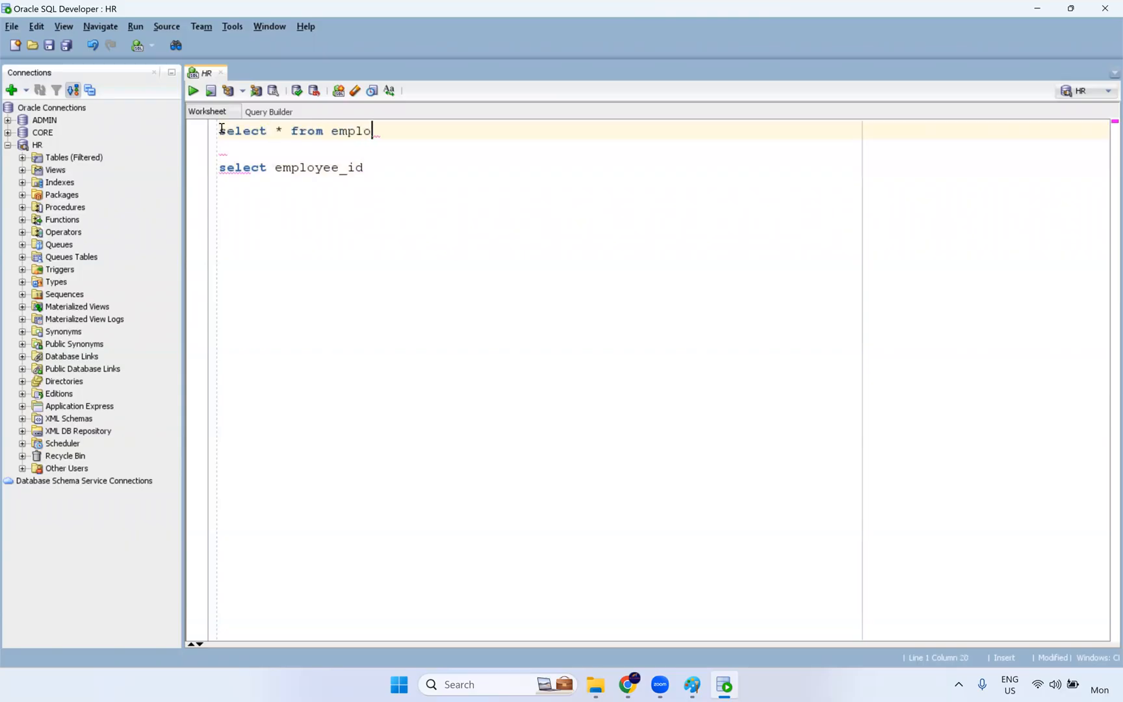
pyautogui.write('yees;')
# Run select * from employees; for 50 rows, then add first_name, salary, department_id and a salary rank to line 3
pyautogui.hotkey('ctrl', 'Return')
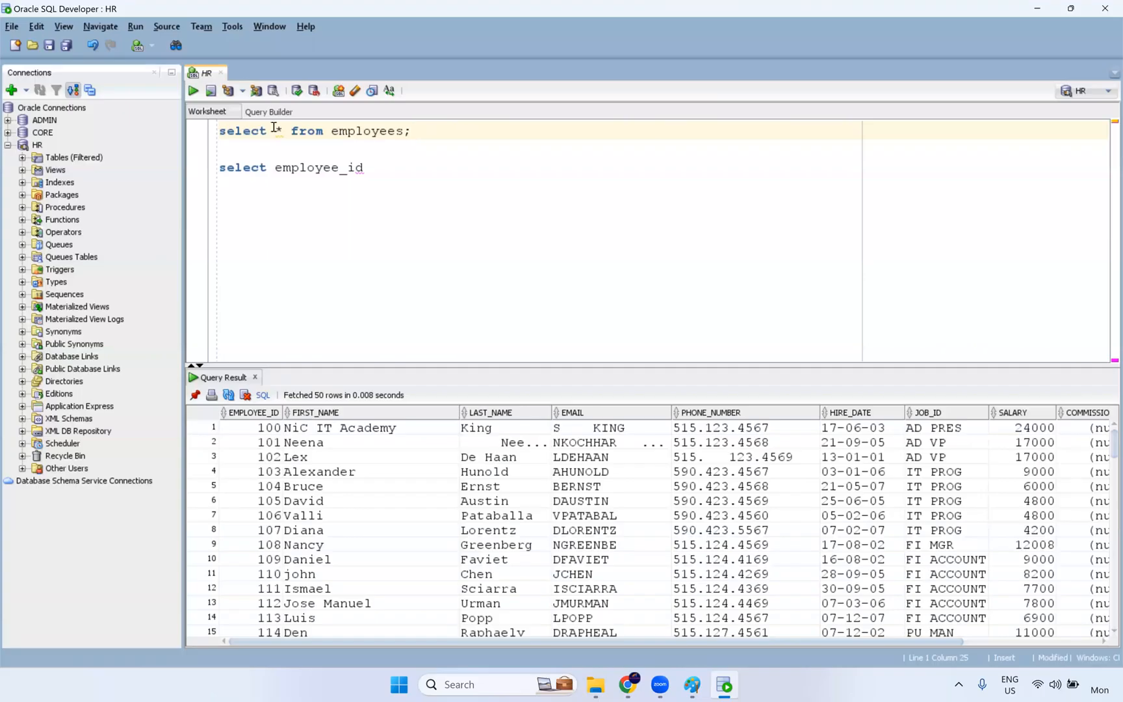
pyautogui.moveTo(650, 375); pyautogui.dragTo(650, 345)
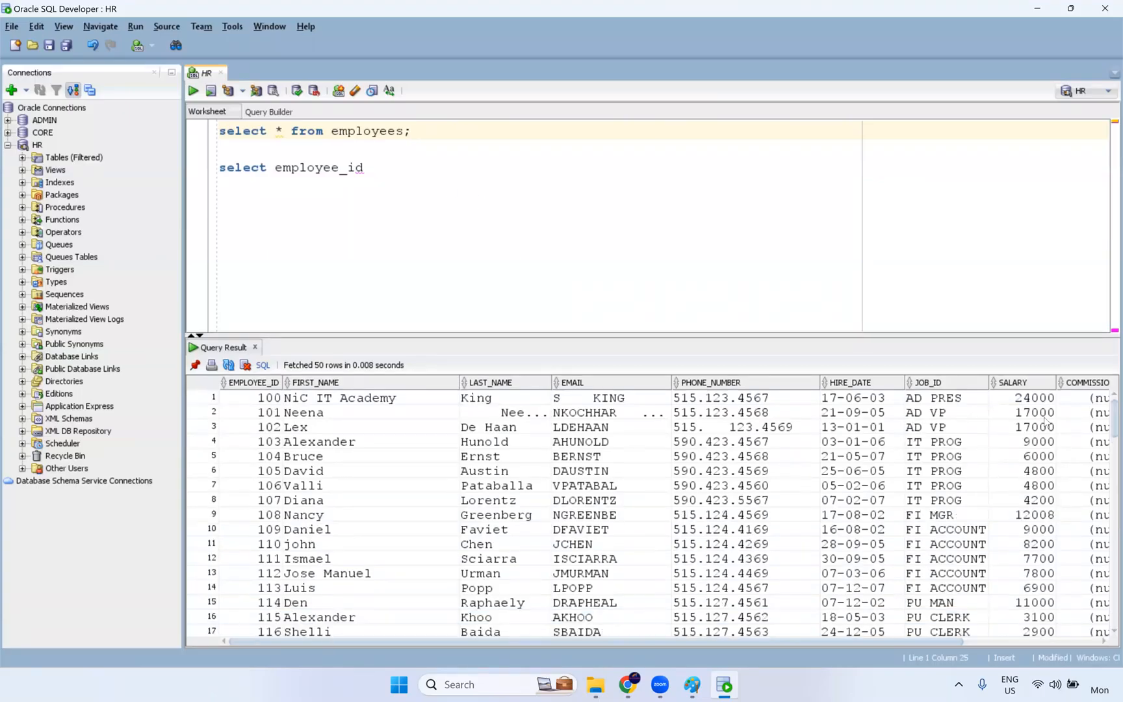
pyautogui.moveTo(1033, 398); pyautogui.dragTo(1022, 623)
pyautogui.moveTo(853, 399); pyautogui.dragTo(882, 601)
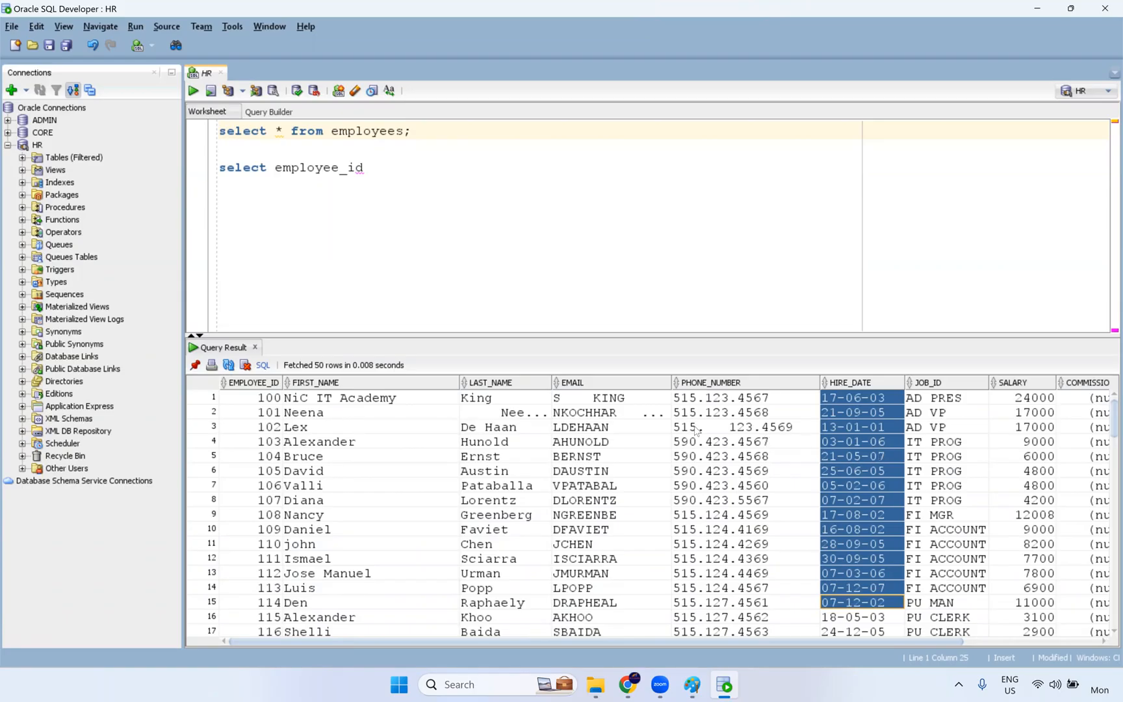
pyautogui.moveTo(357, 412); pyautogui.dragTo(359, 573)
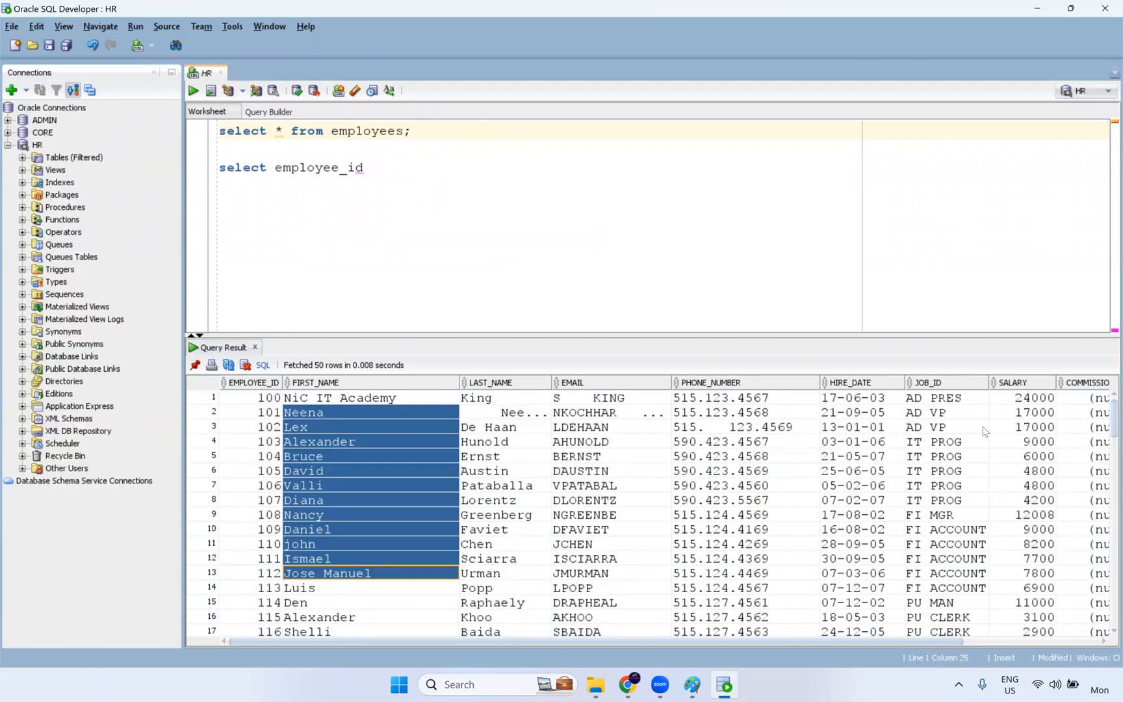
pyautogui.moveTo(1019, 402); pyautogui.dragTo(1034, 577)
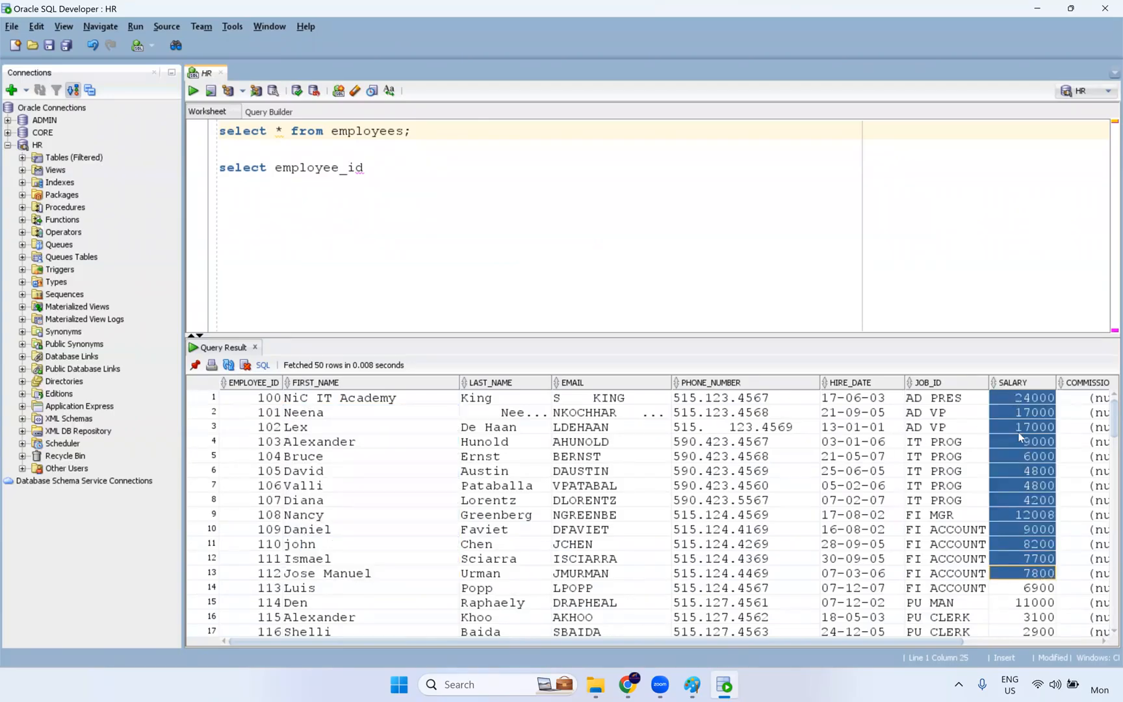
pyautogui.click(391, 204)
pyautogui.write(', ')
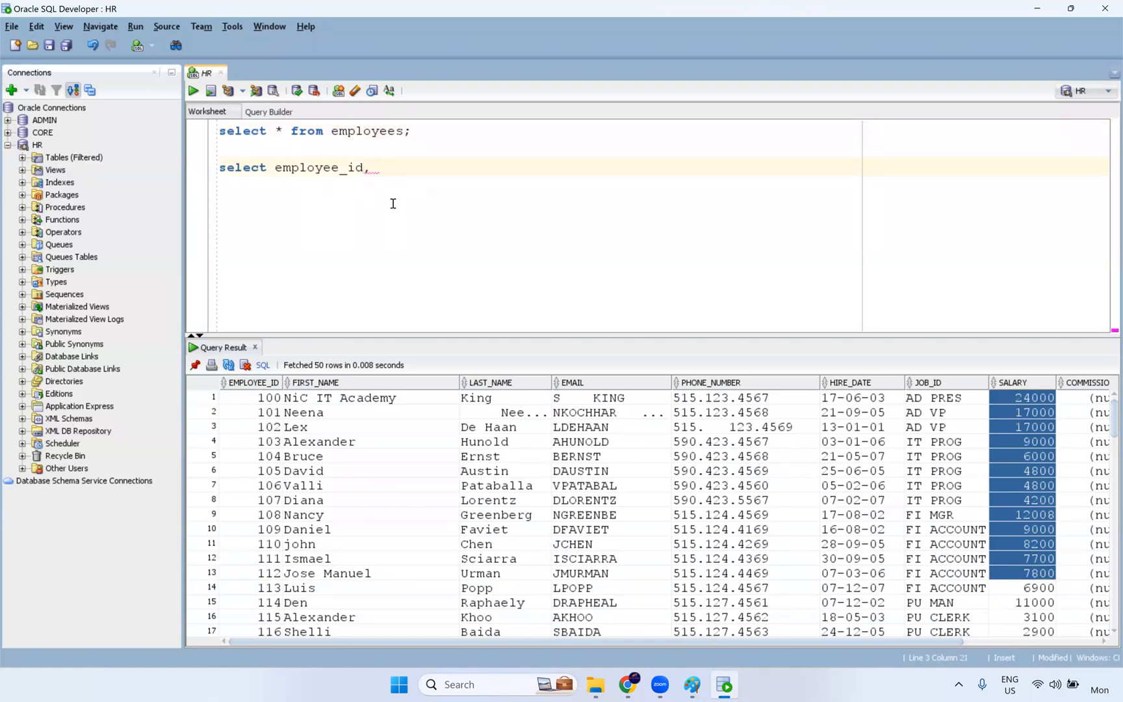
pyautogui.write('first')
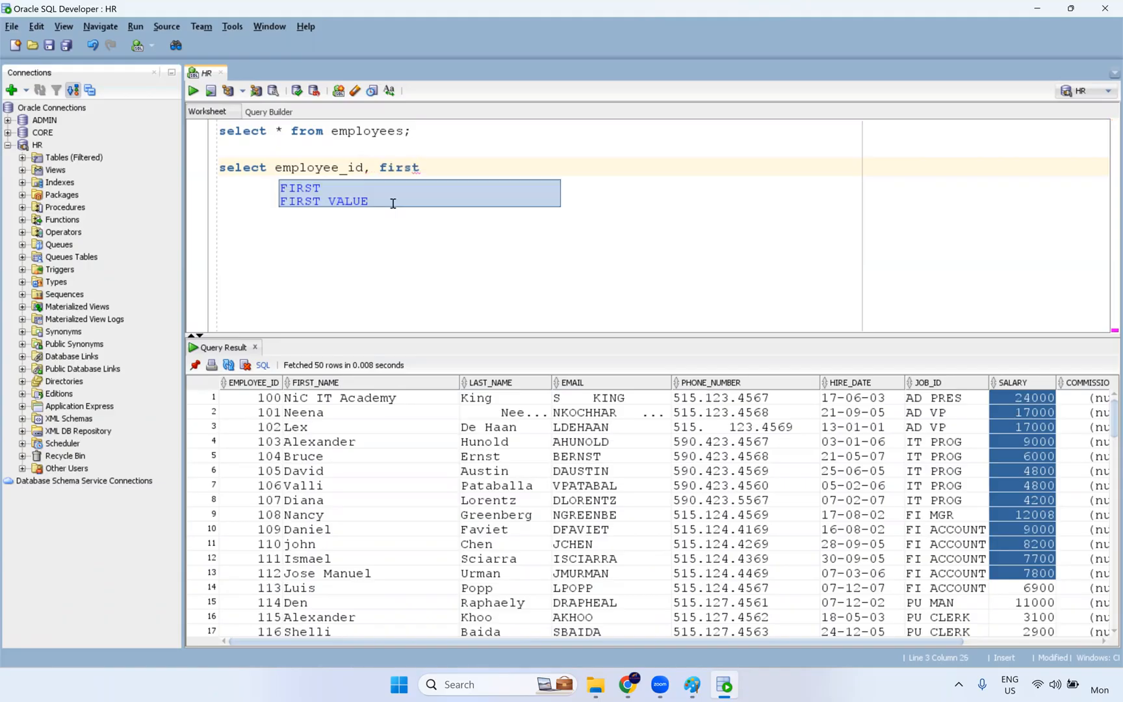
pyautogui.write('_name,salary')
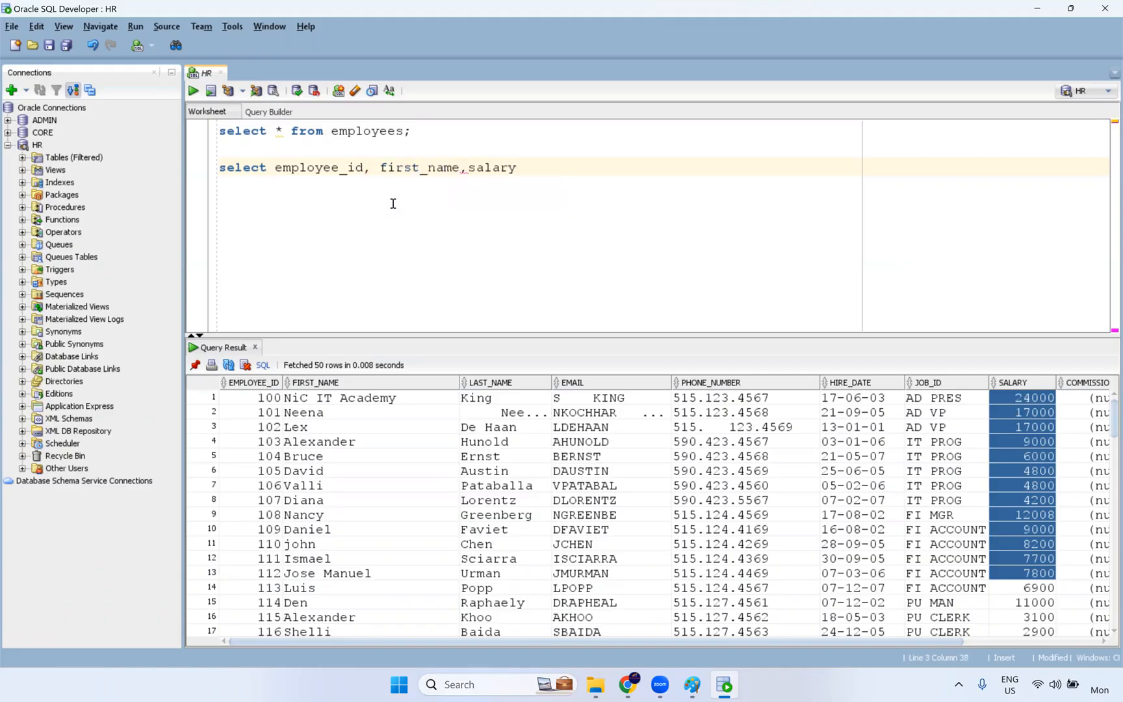
pyautogui.write(',department_id,rank() over(')
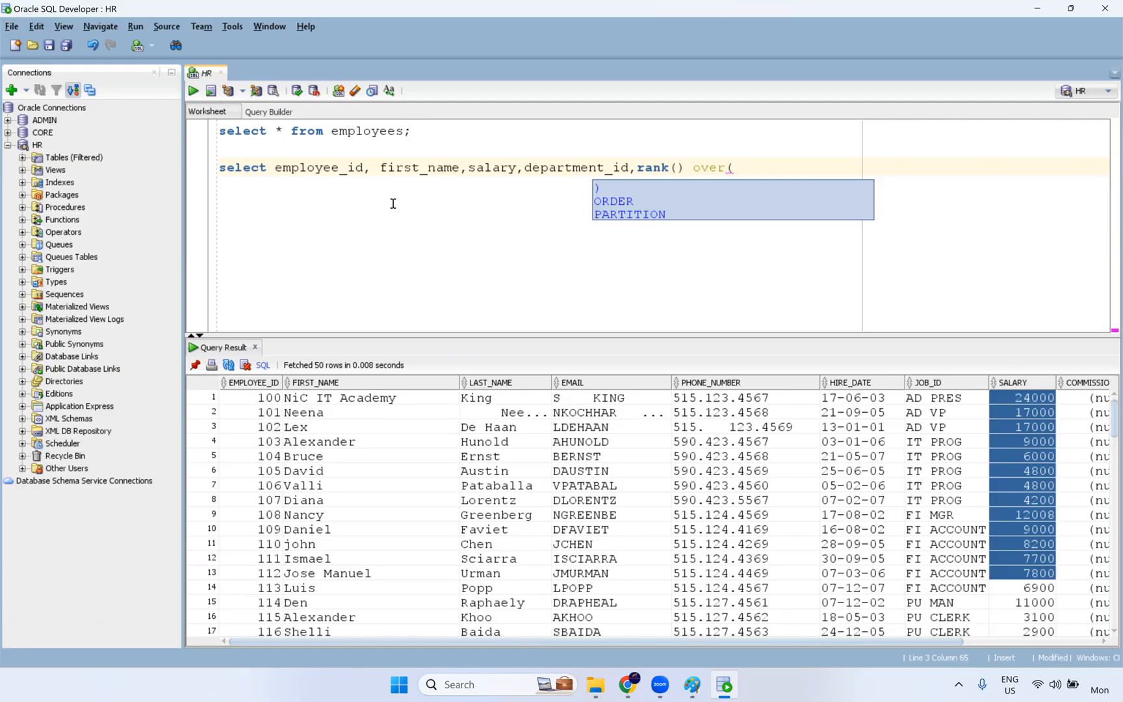
pyautogui.write('order by salary ')
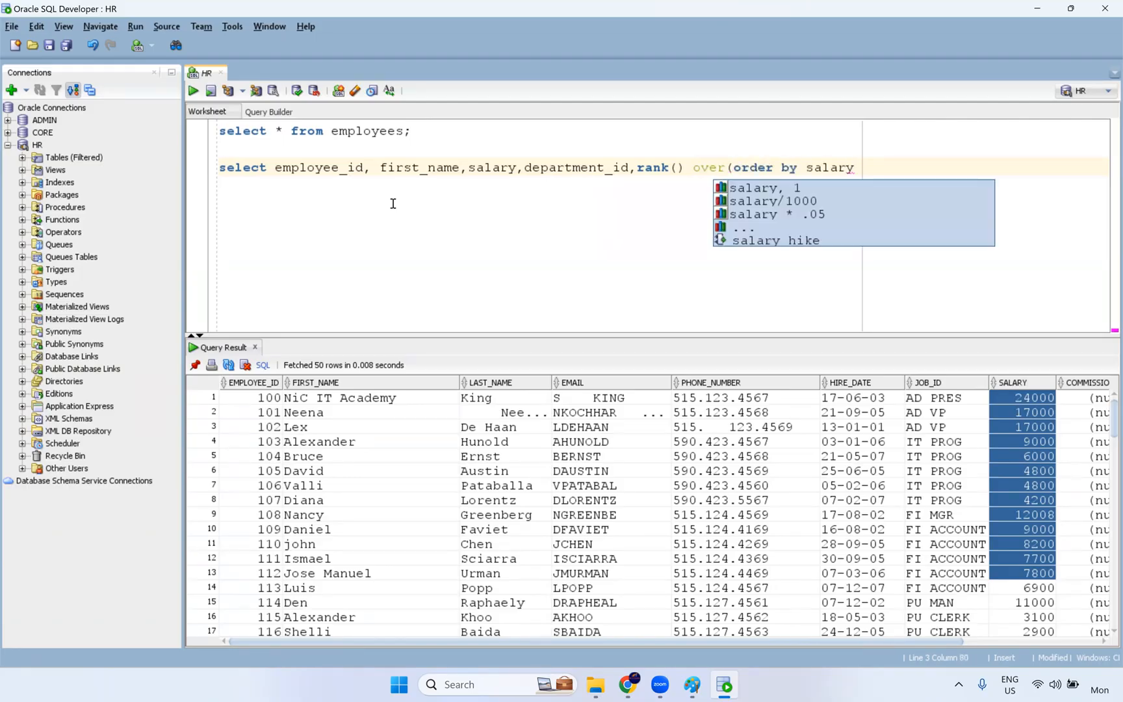
pyautogui.write('desc)')
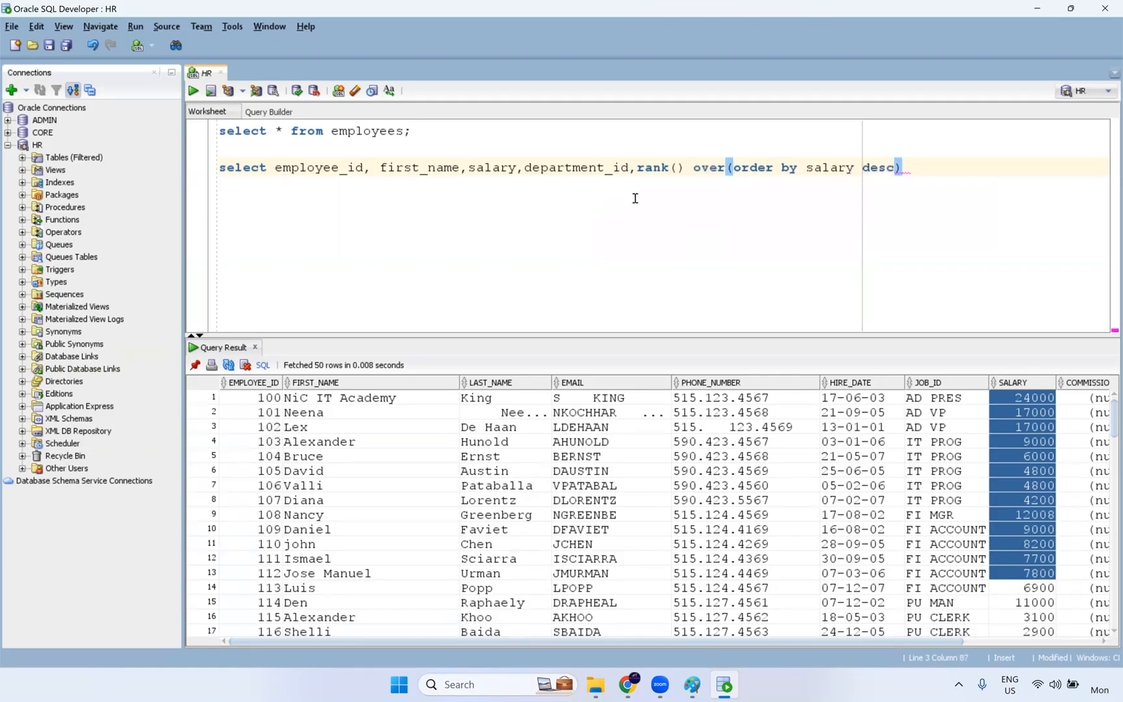
# Finish line 3 with alias rnk from employees; and run the salary-descending rank query
pyautogui.doubleClick(825, 170)
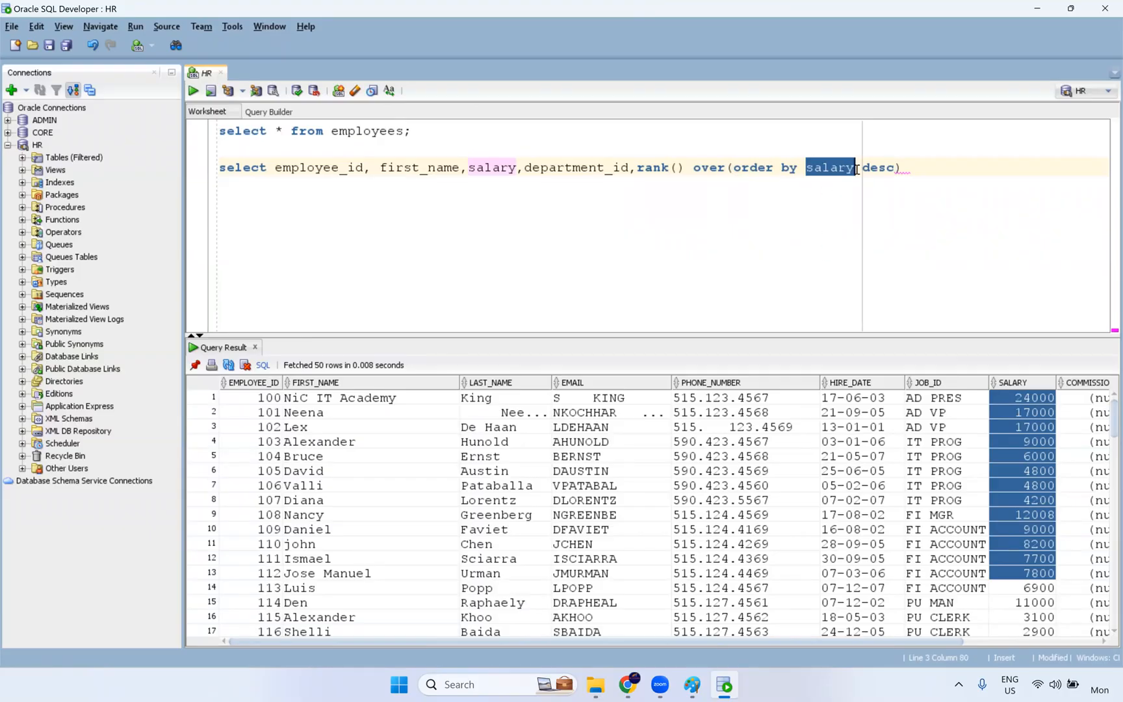
pyautogui.doubleClick(880, 168)
pyautogui.click(960, 213)
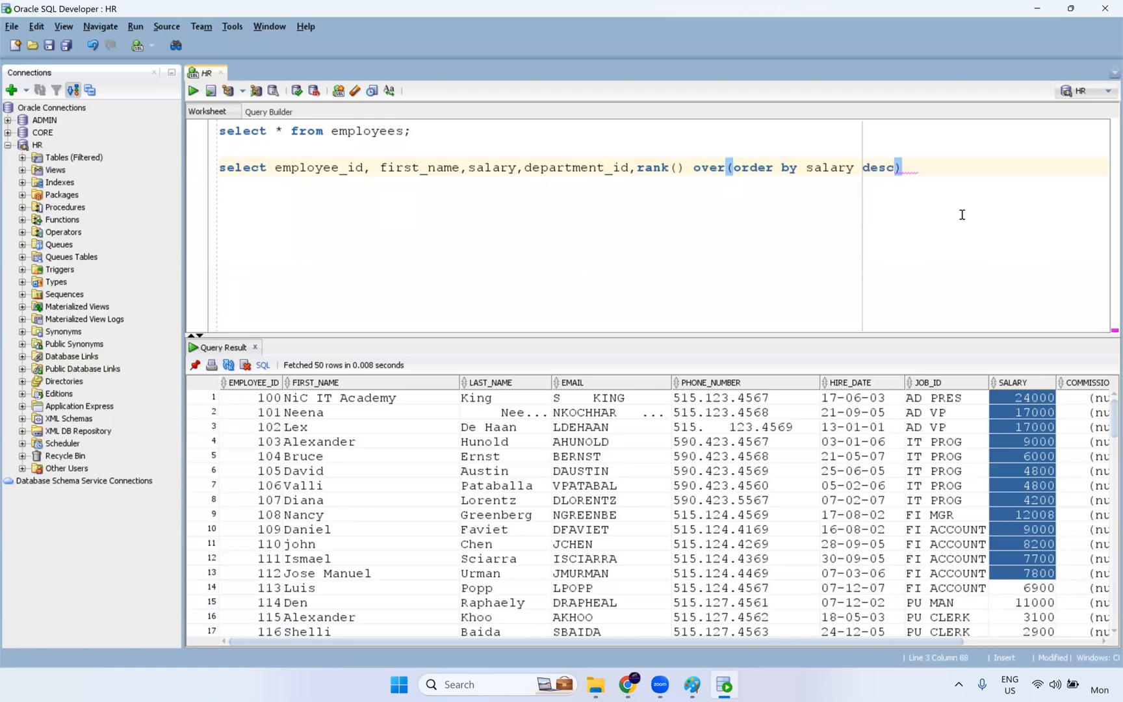
pyautogui.write('ra')
pyautogui.press('BackSpace')
pyautogui.write('nk')
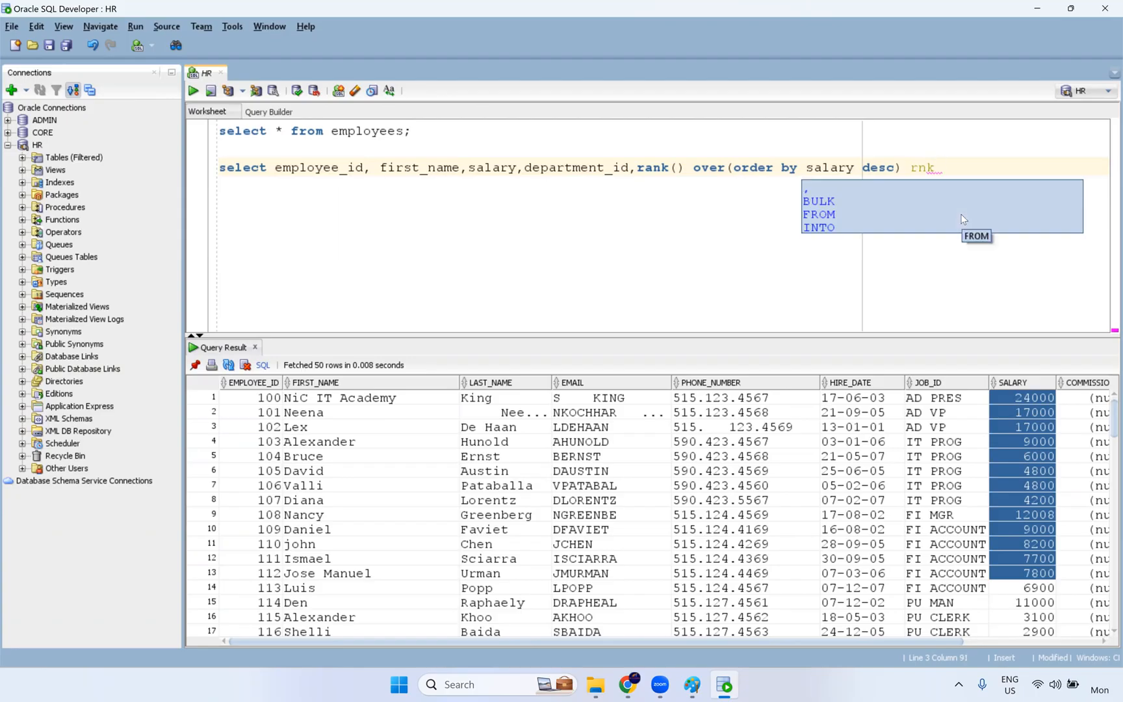
pyautogui.write(' fro')
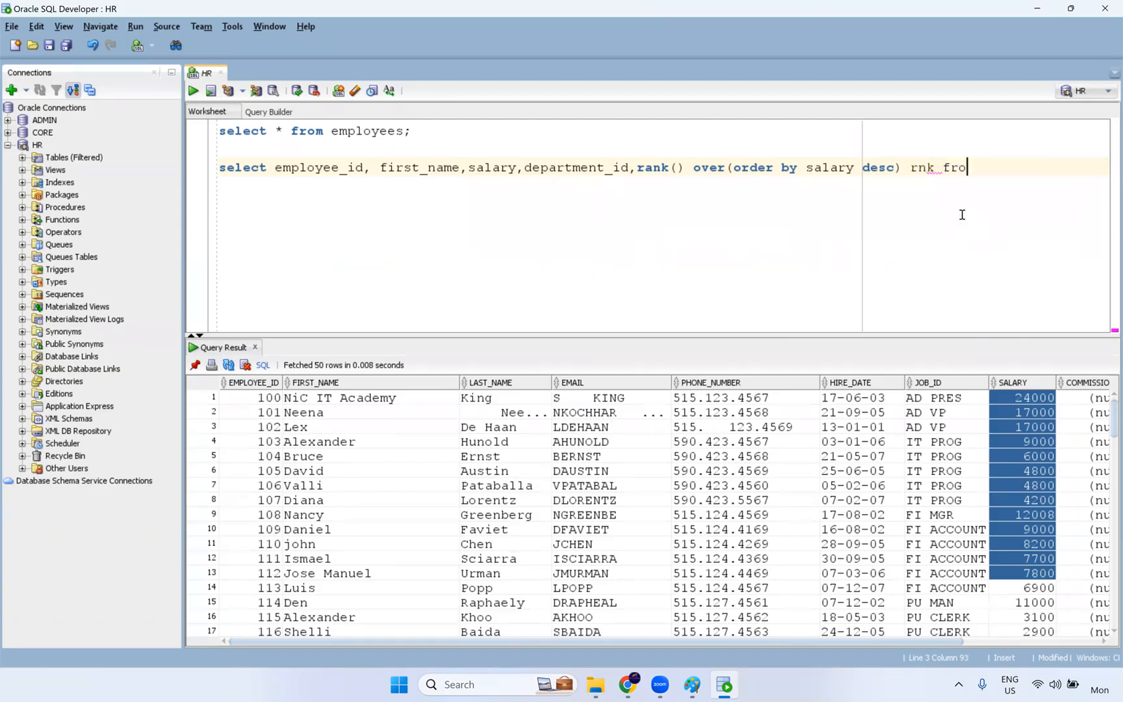
pyautogui.write('m employees;')
pyautogui.hotkey('ctrl', 'Return')
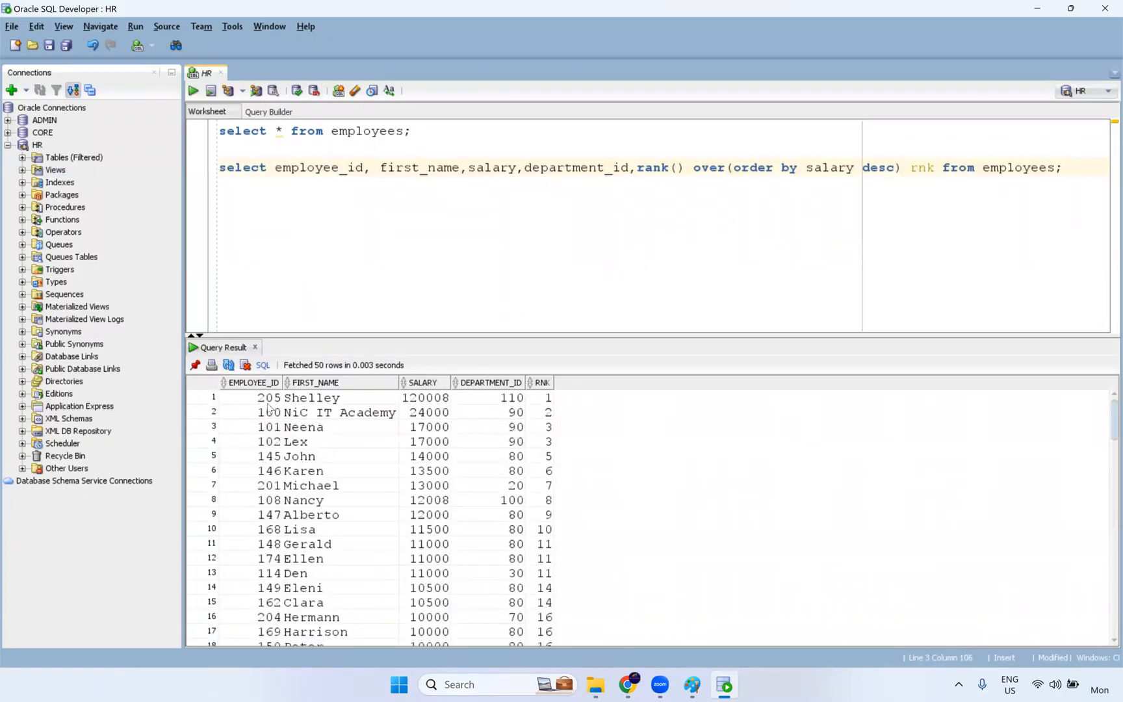
pyautogui.moveTo(271, 399); pyautogui.dragTo(353, 402)
pyautogui.moveTo(447, 410); pyautogui.dragTo(536, 403)
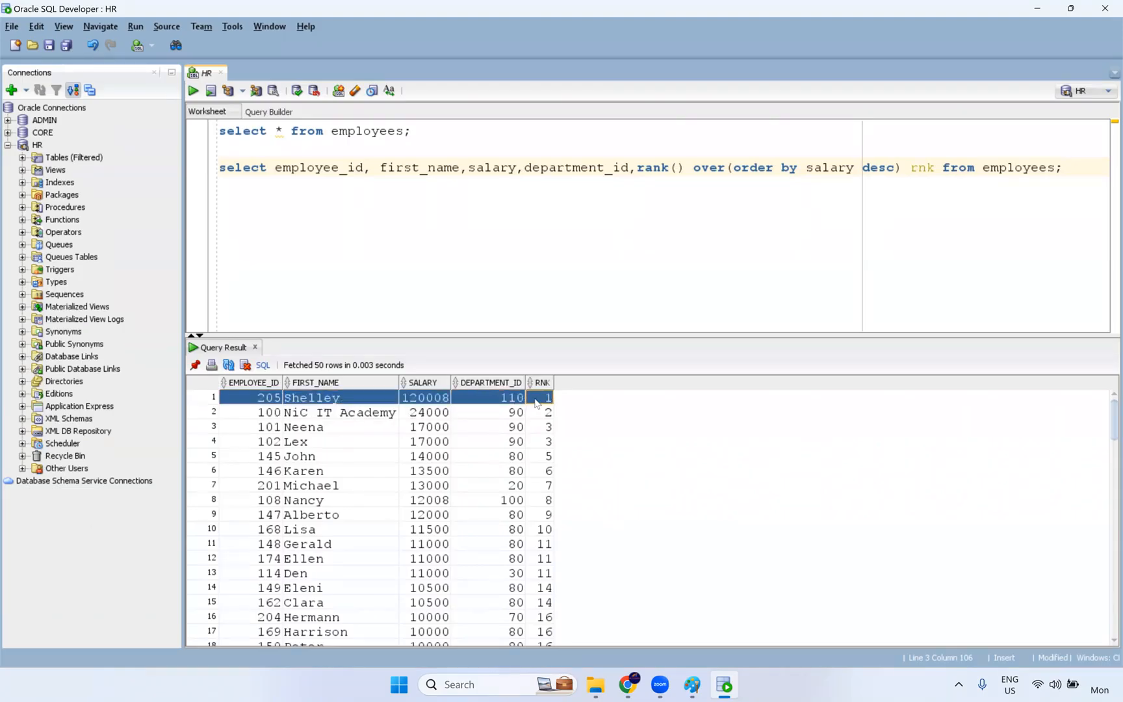
pyautogui.moveTo(305, 413); pyautogui.dragTo(557, 418)
pyautogui.moveTo(276, 430); pyautogui.dragTo(547, 437)
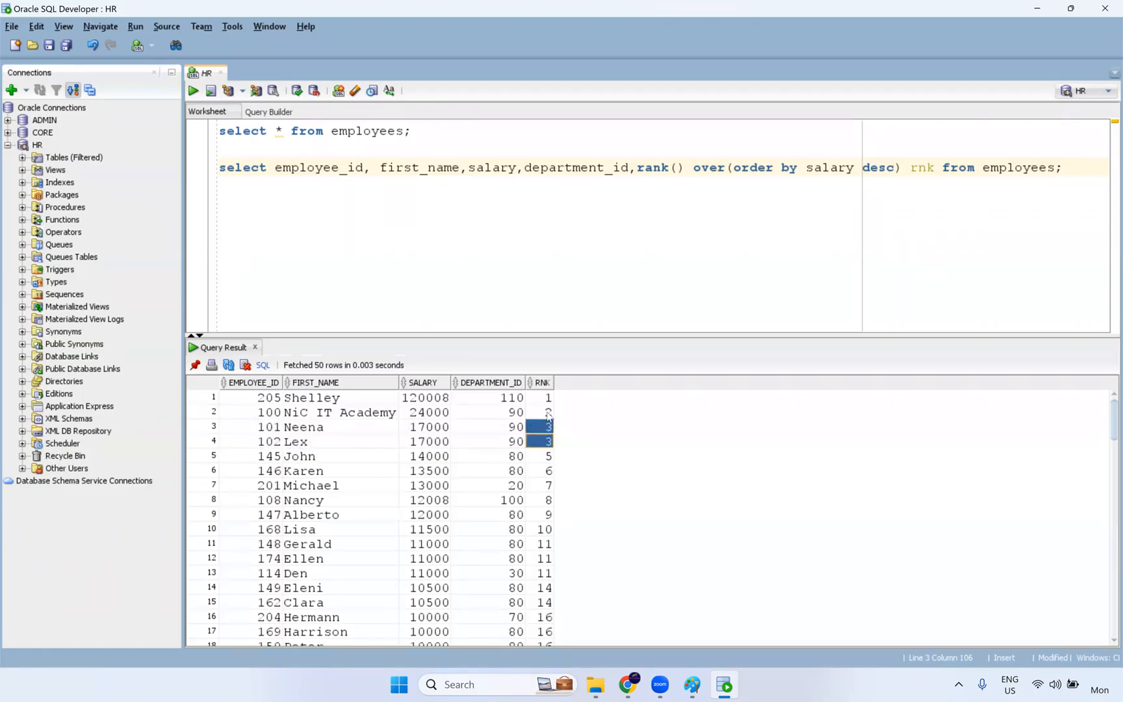
pyautogui.click(547, 458)
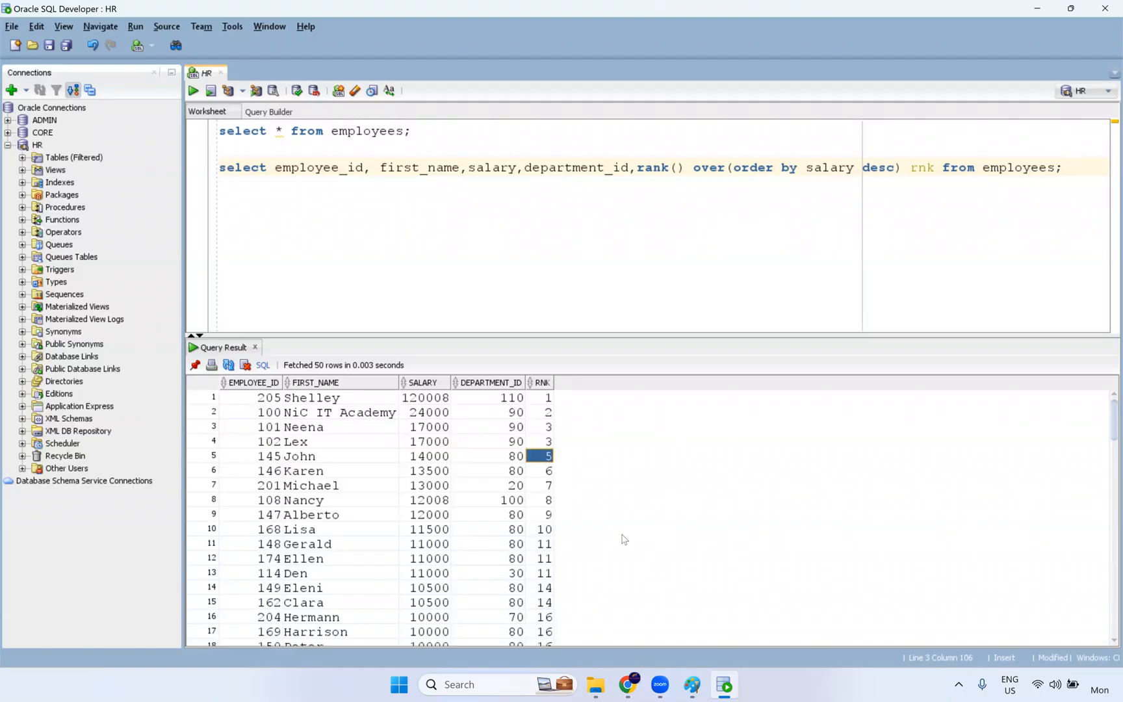
# Return to File Explorer and browse into the Informatica folder under IICS
pyautogui.click(595, 684)
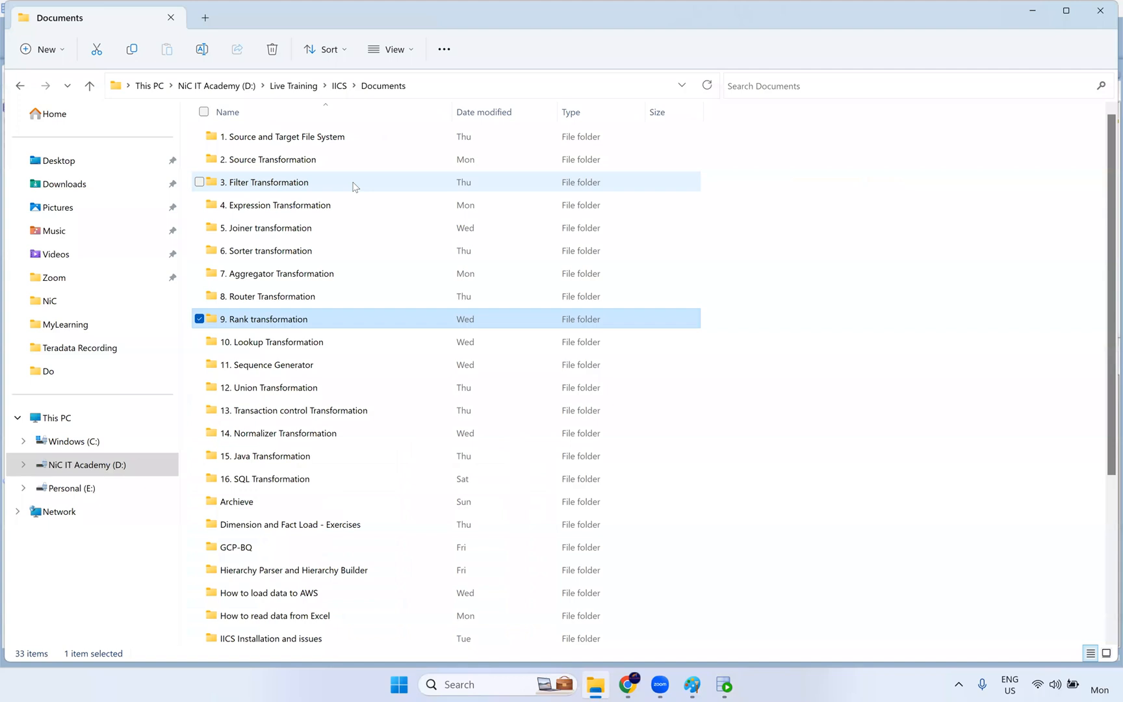
pyautogui.scroll(-3, 352, 195)
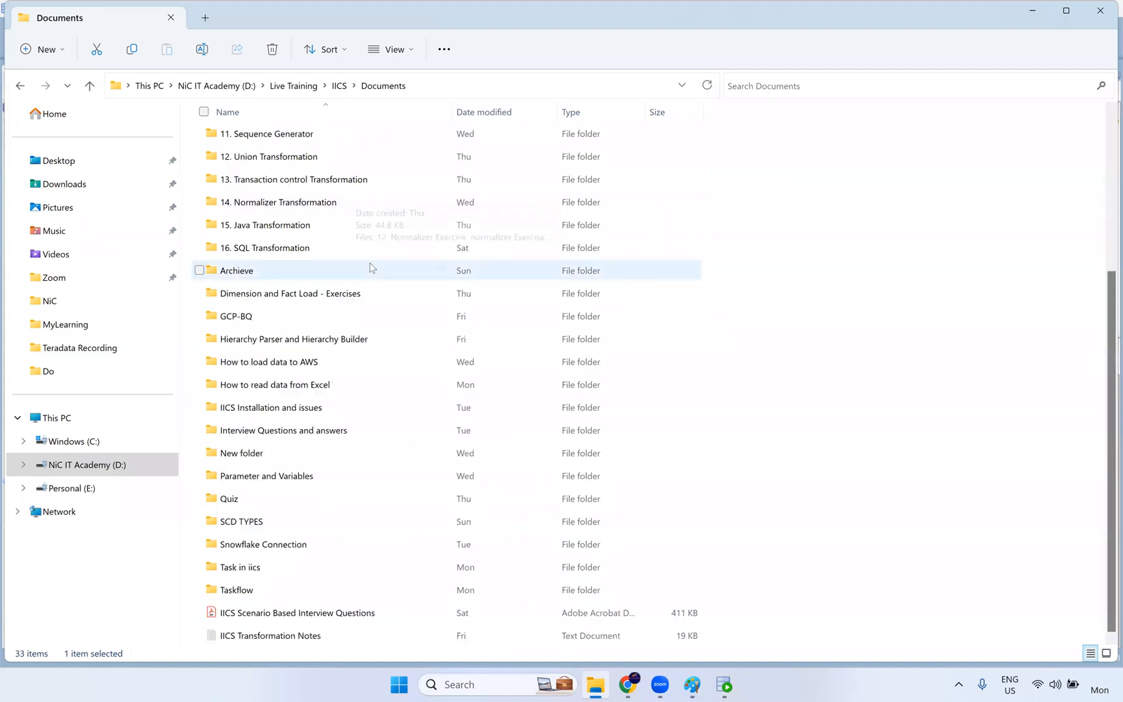
pyautogui.scroll(3, 373, 268)
pyautogui.scroll(-3, 384, 265)
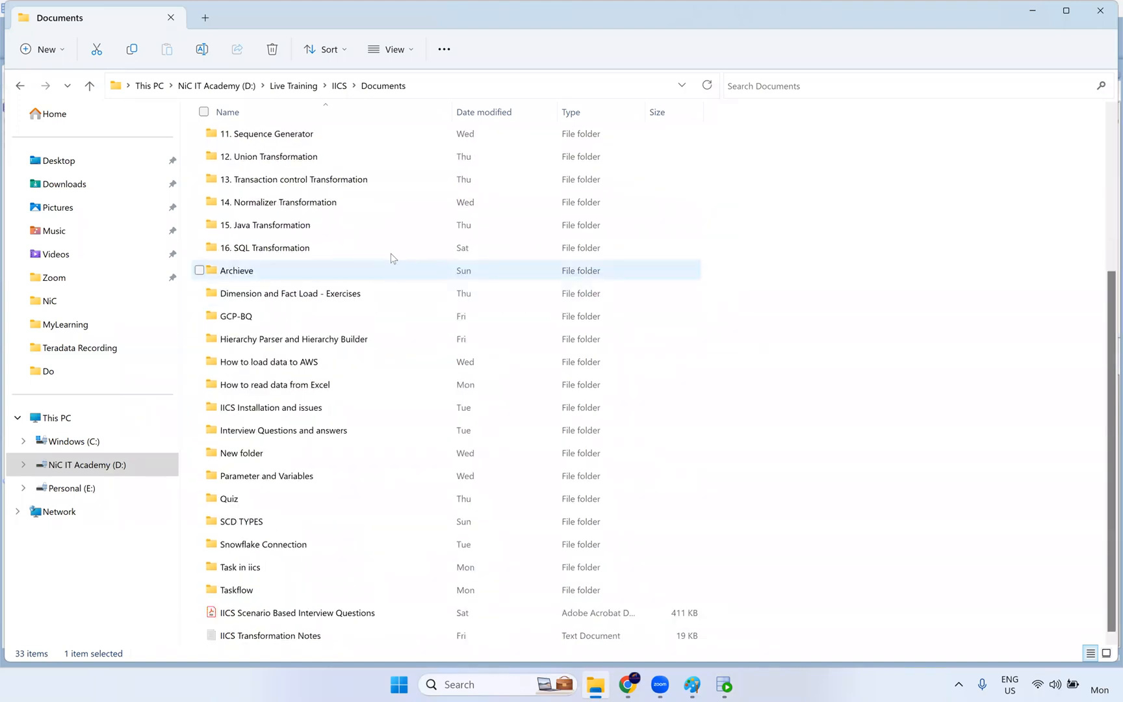
pyautogui.scroll(3, 390, 260)
pyautogui.click(339, 86)
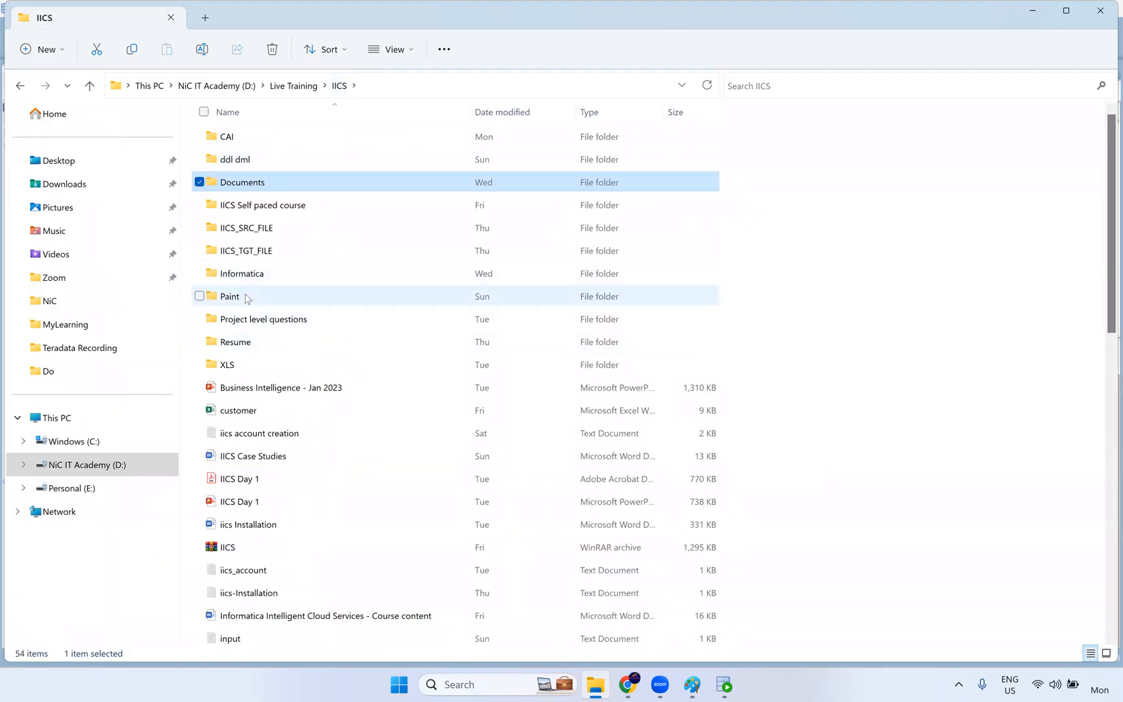
pyautogui.doubleClick(275, 276)
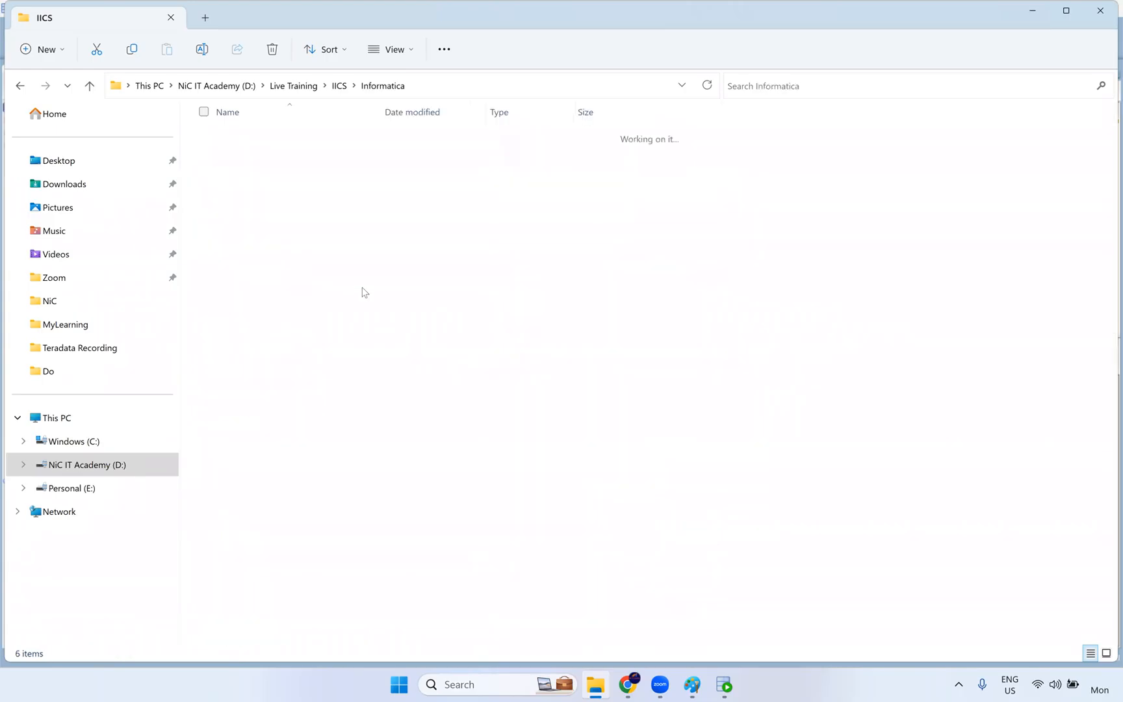
# Go to Live Training > Informatica > Day 12 > Rank Transformation and select the Rank workbook
pyautogui.click(338, 87)
pyautogui.click(309, 88)
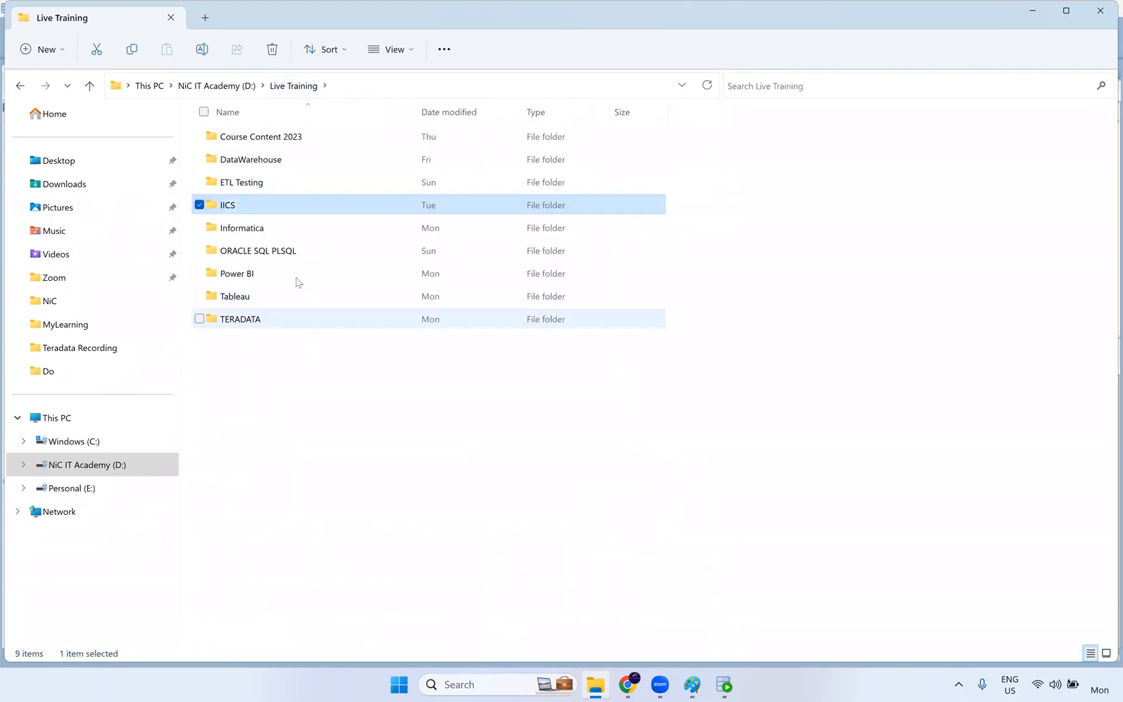
pyautogui.doubleClick(270, 228)
pyautogui.doubleClick(315, 388)
pyautogui.click(262, 140)
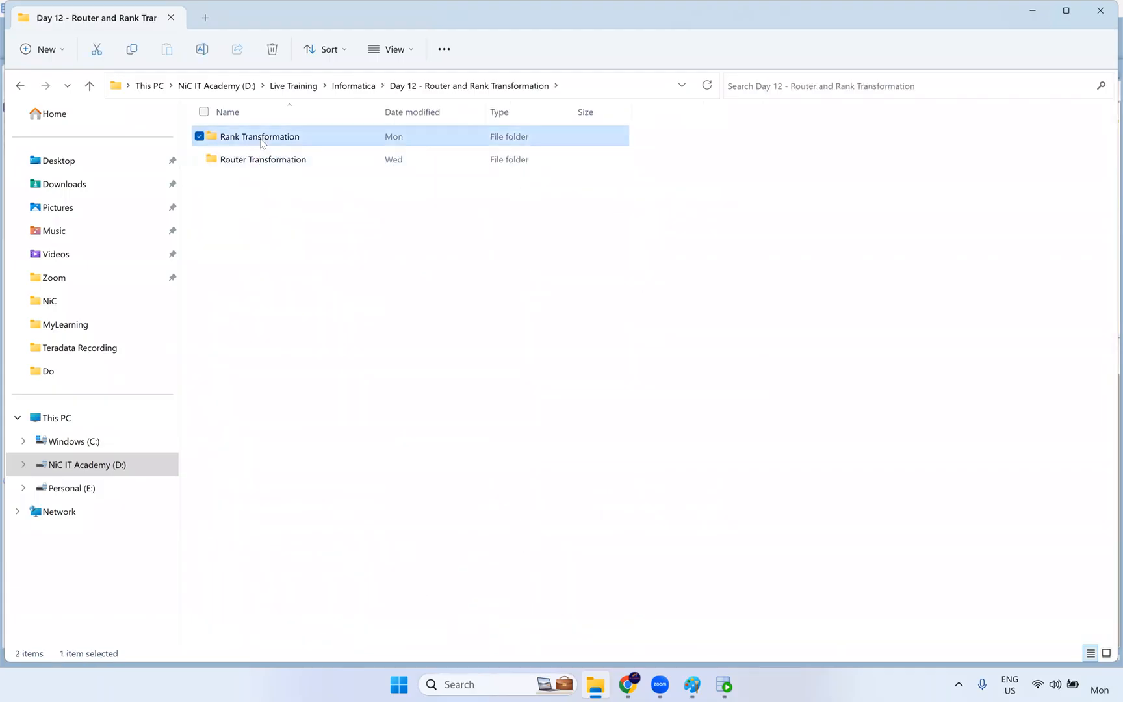
pyautogui.click(271, 142)
pyautogui.doubleClick(341, 138)
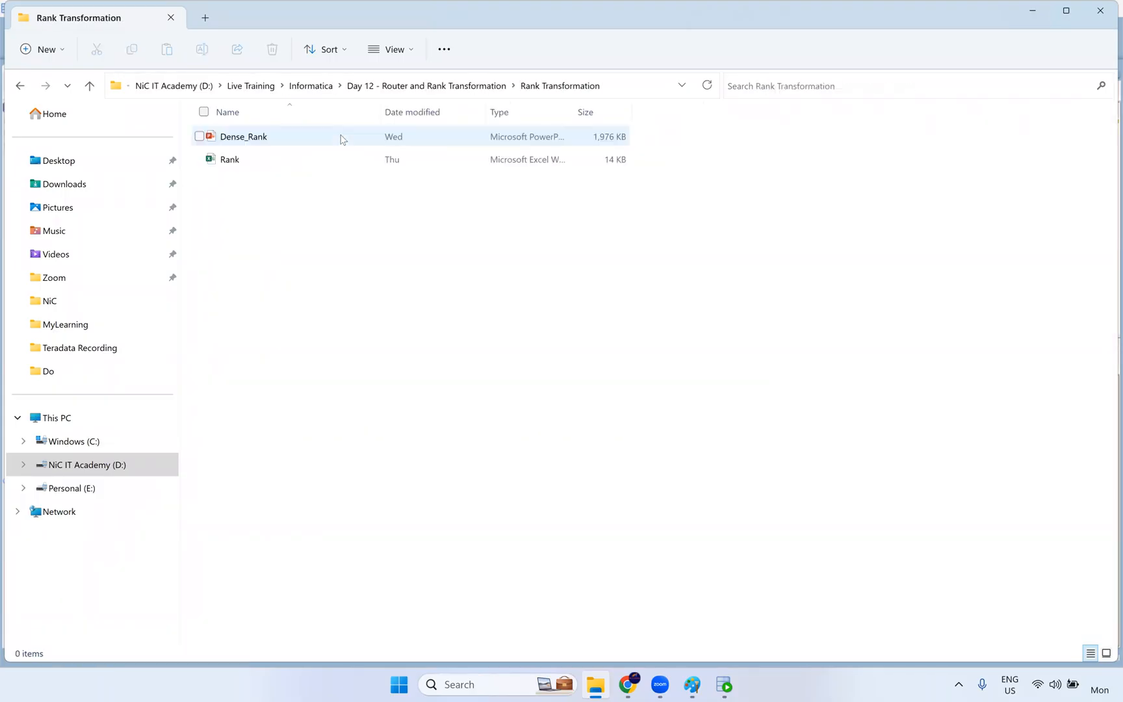
pyautogui.click(278, 164)
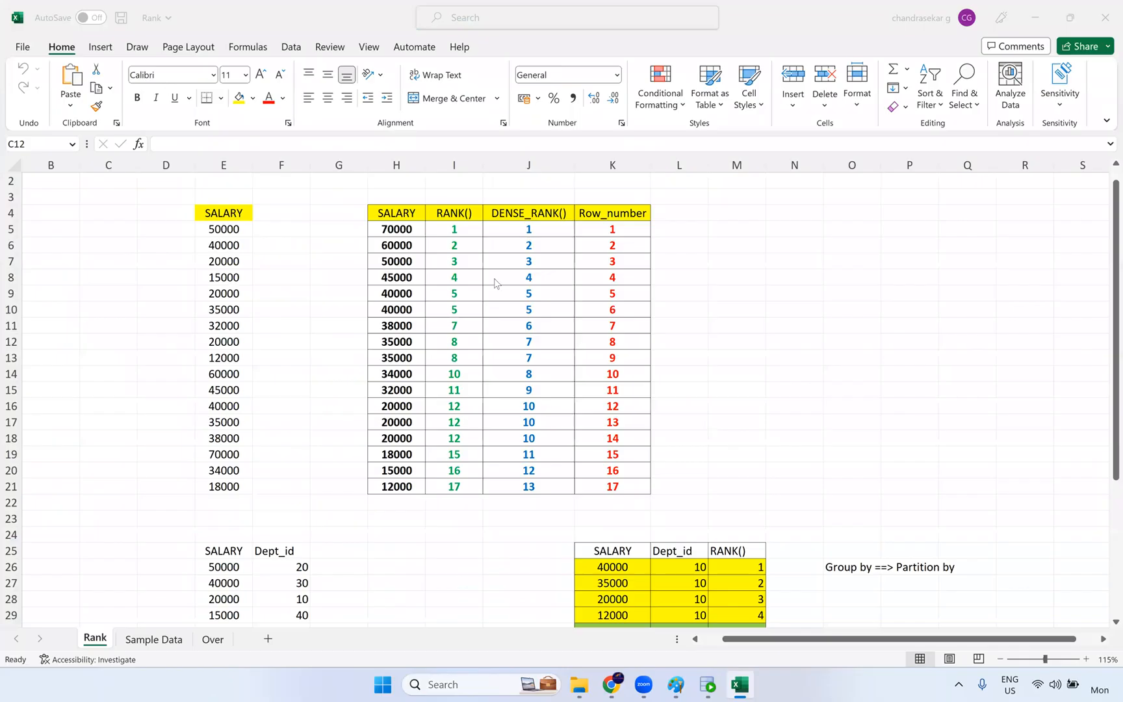
# Clear all values from the RANK(), DENSE_RANK() and Row_number columns (I5:K21)
pyautogui.moveTo(454, 230); pyautogui.dragTo(615, 491)
pyautogui.press('Delete')
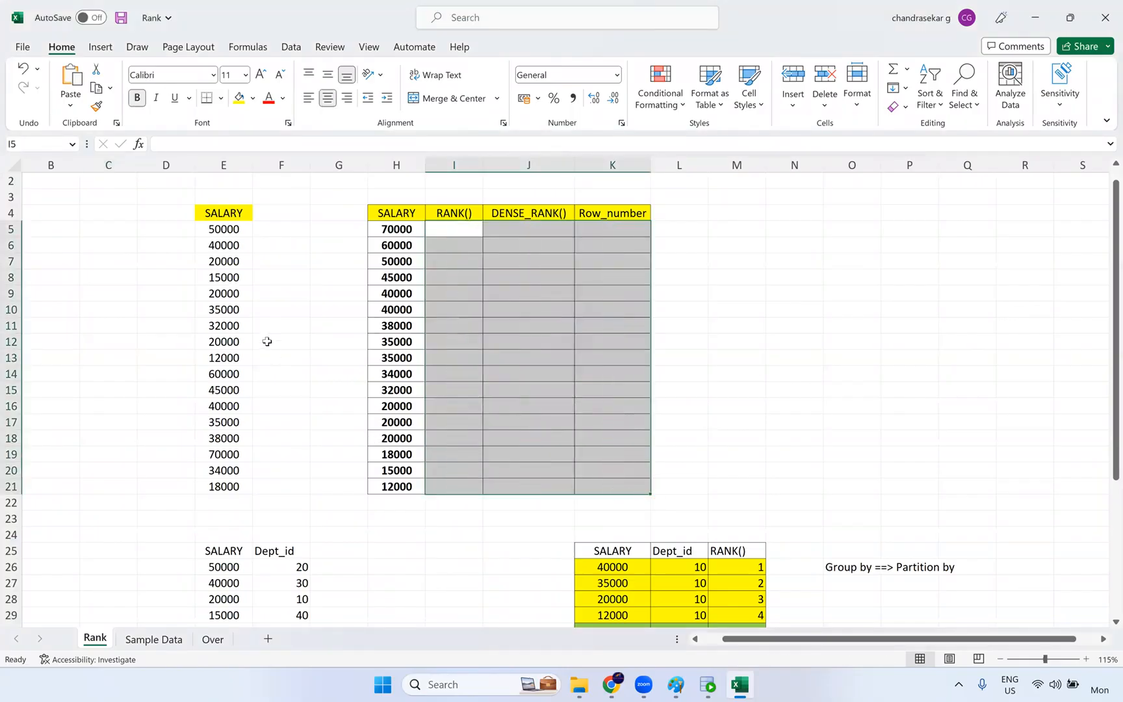
pyautogui.click(271, 325)
# Compare the original salaries in column E with the sorted salaries in column H
pyautogui.moveTo(218, 227); pyautogui.dragTo(214, 486)
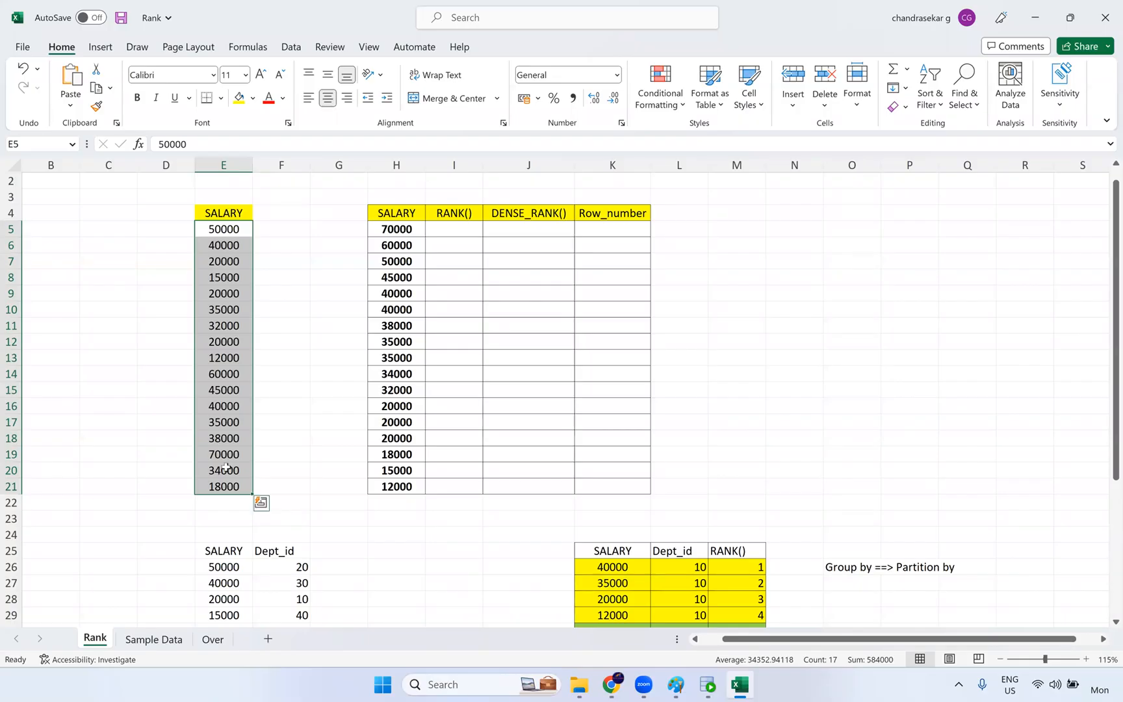
pyautogui.moveTo(413, 229); pyautogui.dragTo(406, 500)
pyautogui.click(462, 229)
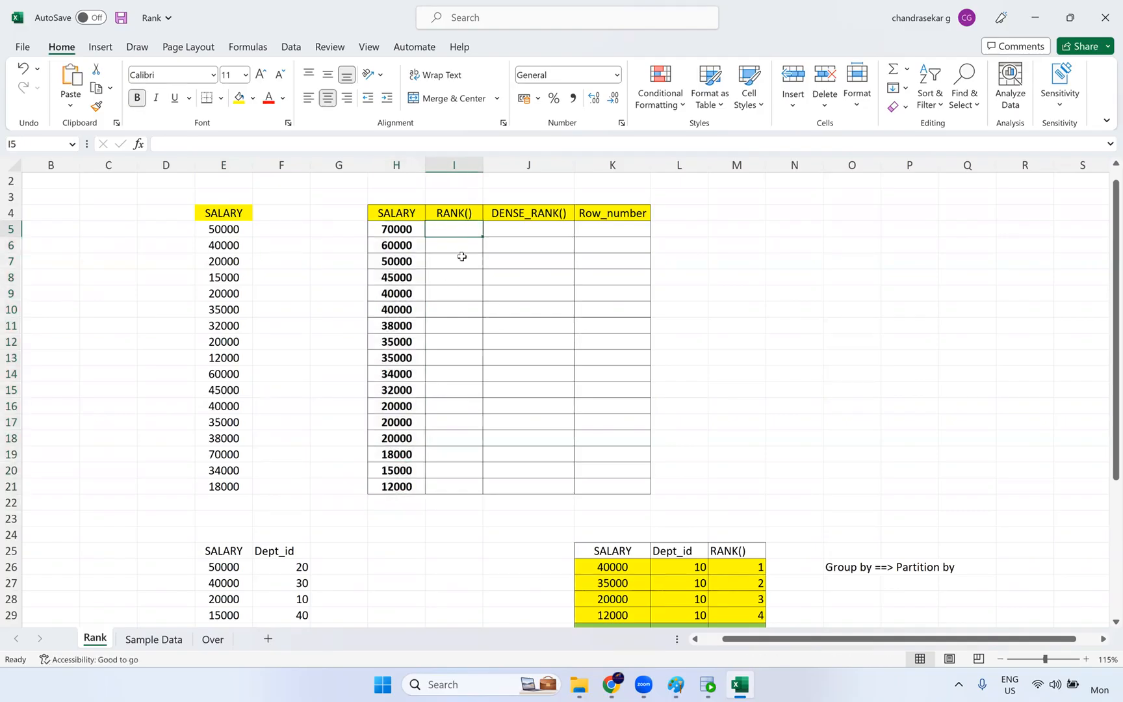
# Enter ranks 1, 2, 3, 4, 5, 5 for salaries 70000 down to the tied 40000s
pyautogui.write('1')
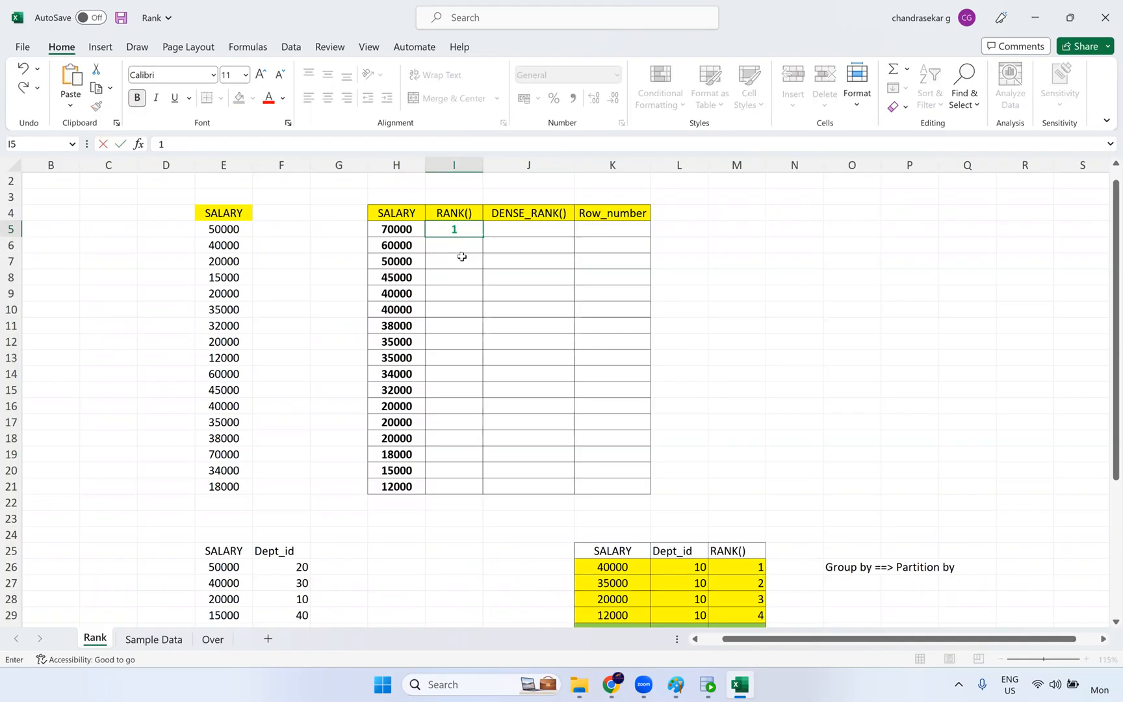
pyautogui.press('Return')
pyautogui.write('2')
pyautogui.press('Return')
pyautogui.write('3')
pyautogui.press('Return')
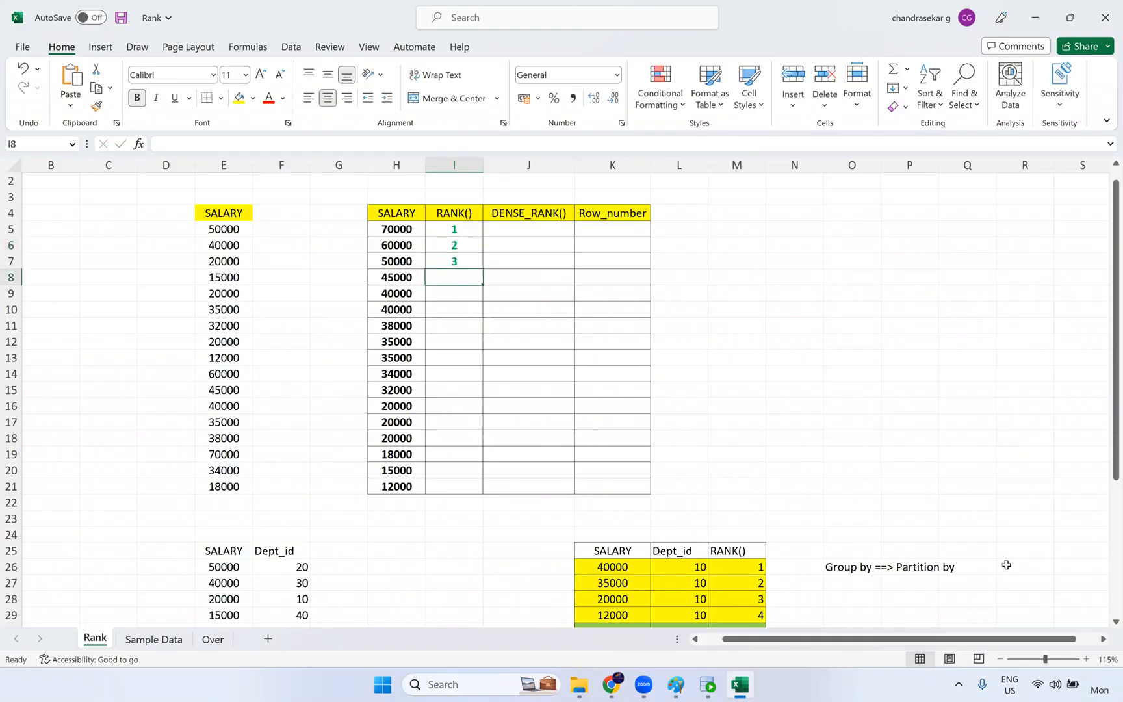
pyautogui.write('4')
pyautogui.press('Return')
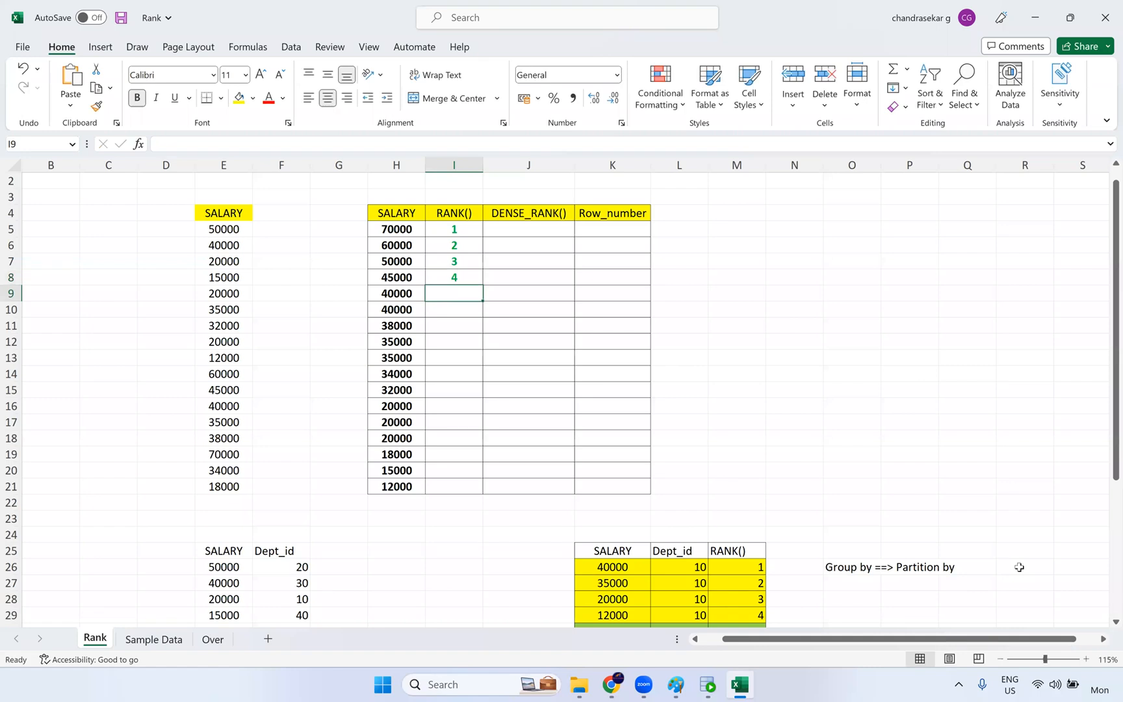
pyautogui.write('5')
pyautogui.press('Return')
pyautogui.write('5')
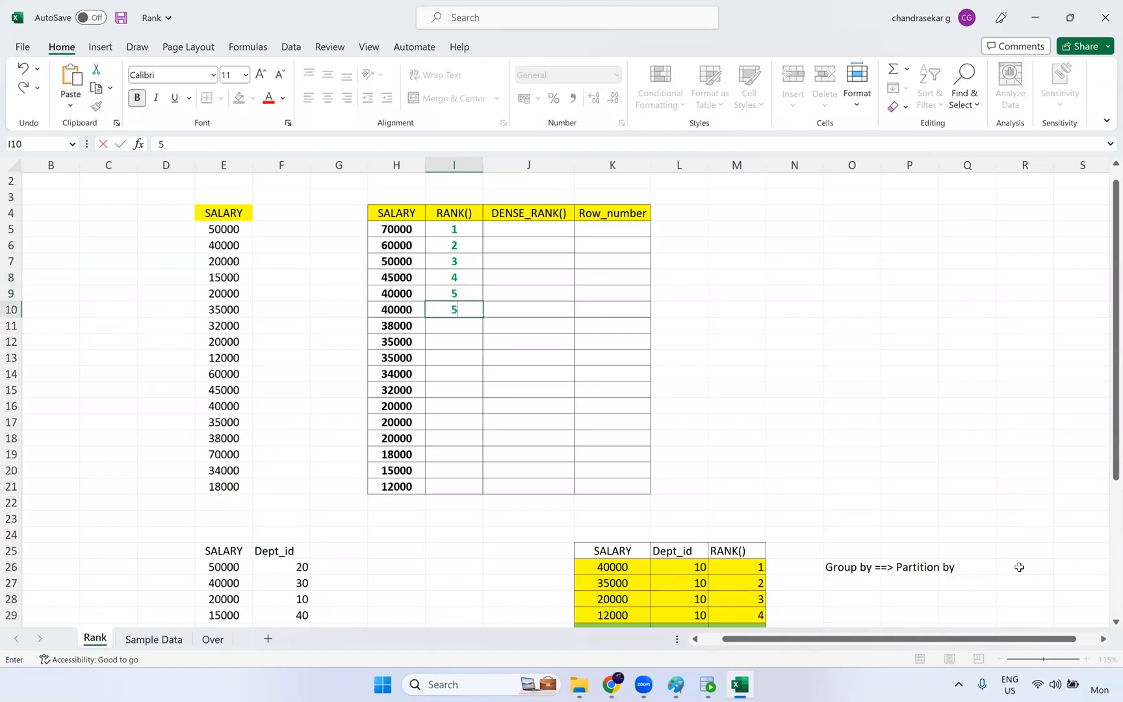
pyautogui.click(669, 434)
pyautogui.moveTo(400, 292); pyautogui.dragTo(455, 309)
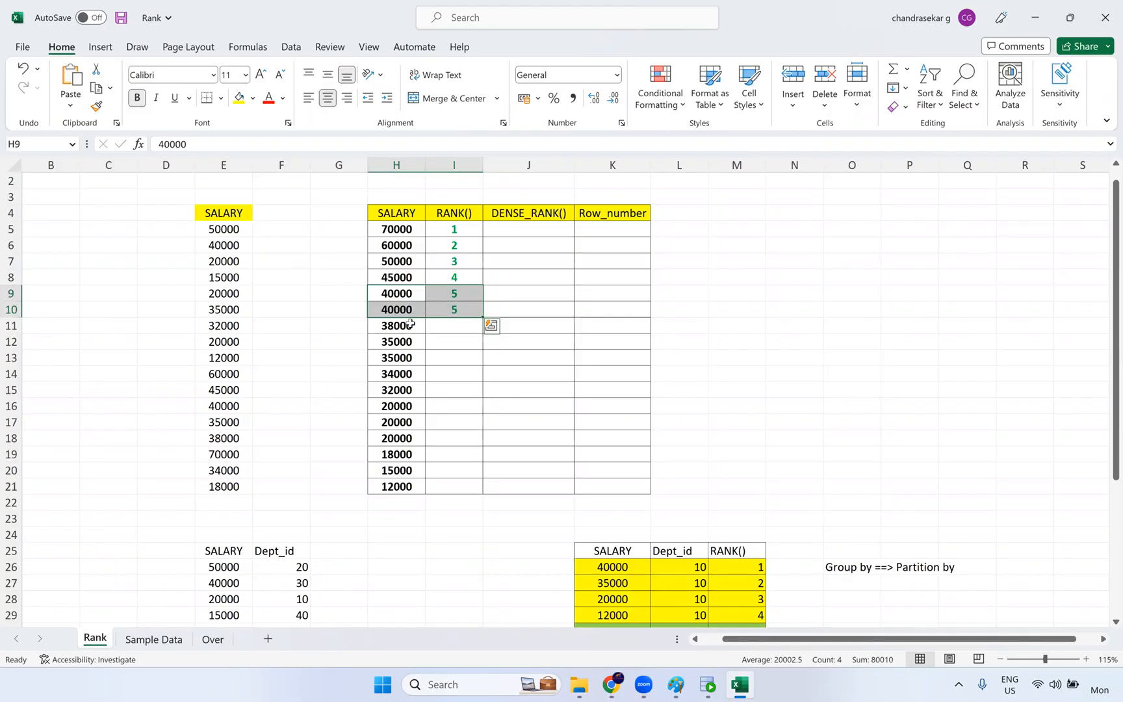
pyautogui.click(447, 328)
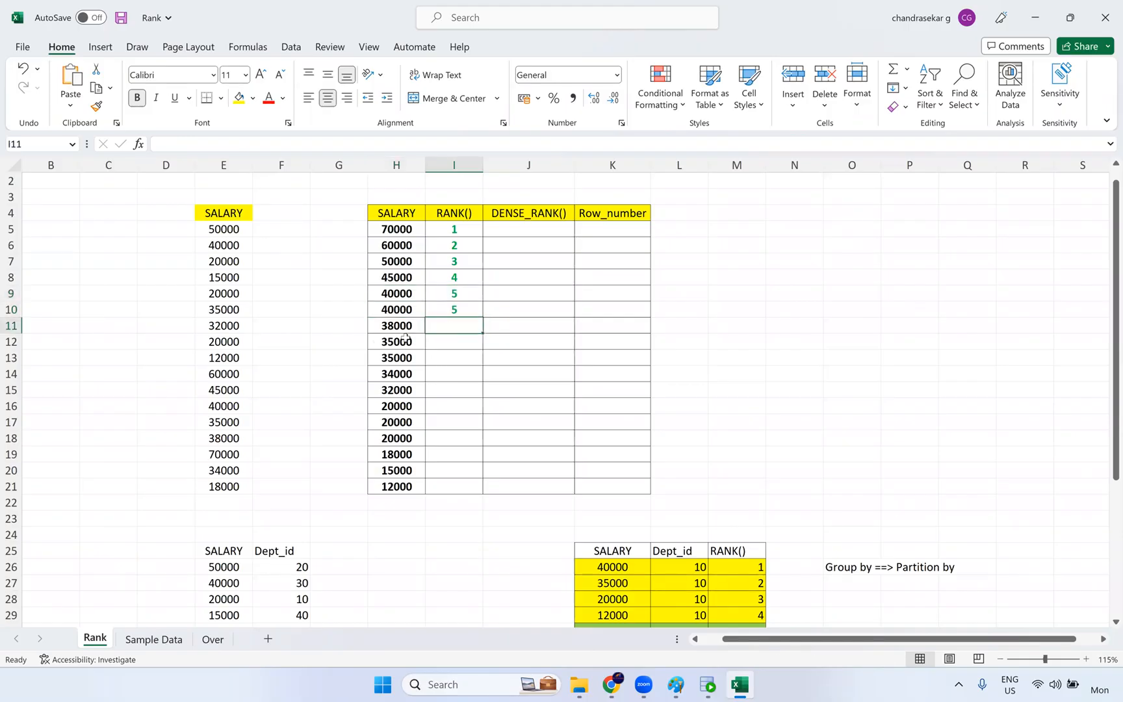
# Give 38000 rank 7, skipping 6 after the tied rank 5 entries
pyautogui.click(416, 327)
pyautogui.moveTo(417, 327)
pyautogui.mouseDown()
pyautogui.moveTo(421, 341)
pyautogui.moveTo(413, 325)
pyautogui.mouseUp()
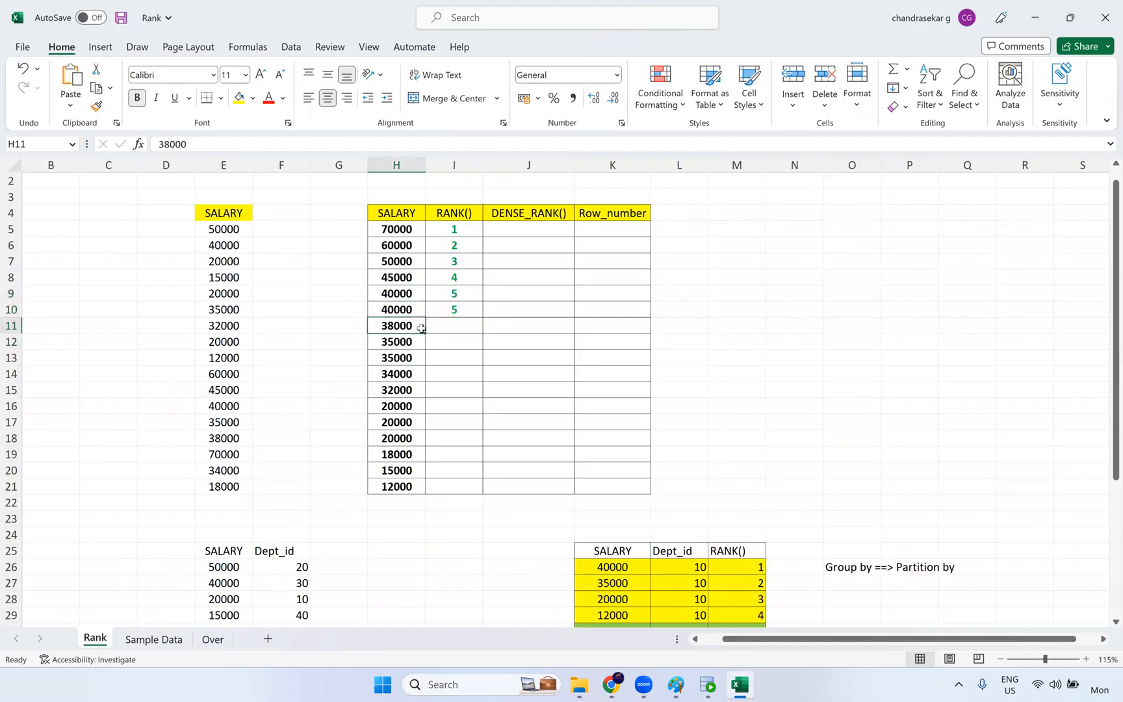
pyautogui.click(455, 329)
pyautogui.write('7')
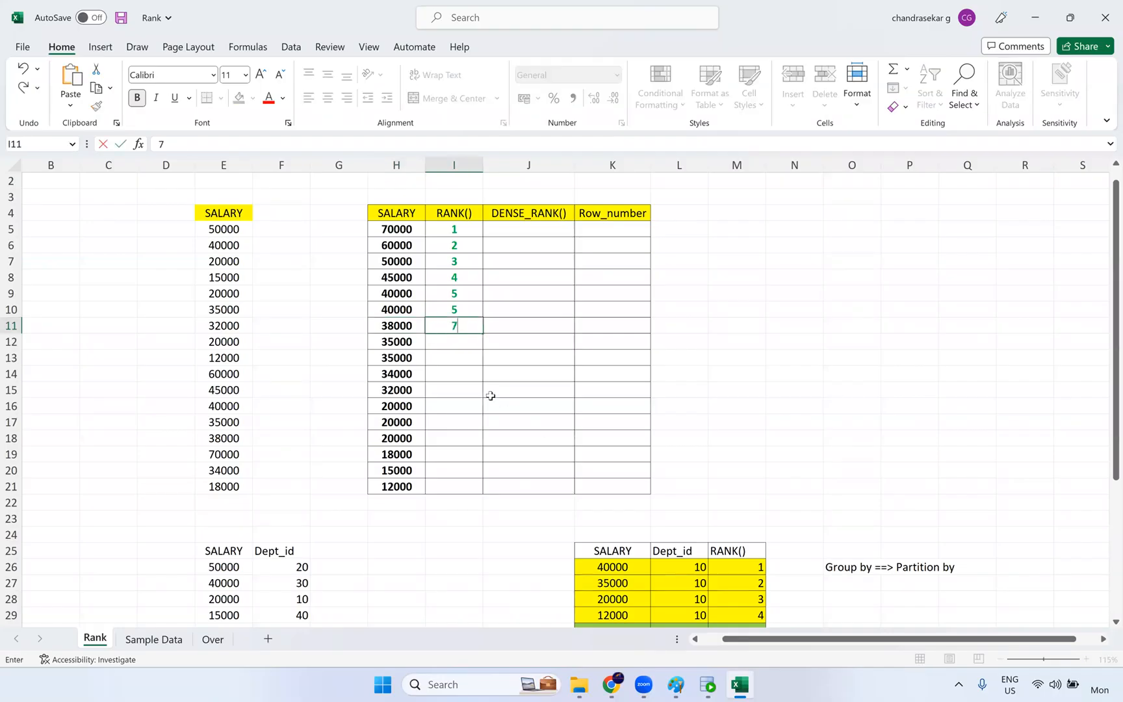
pyautogui.click(491, 393)
pyautogui.click(448, 293)
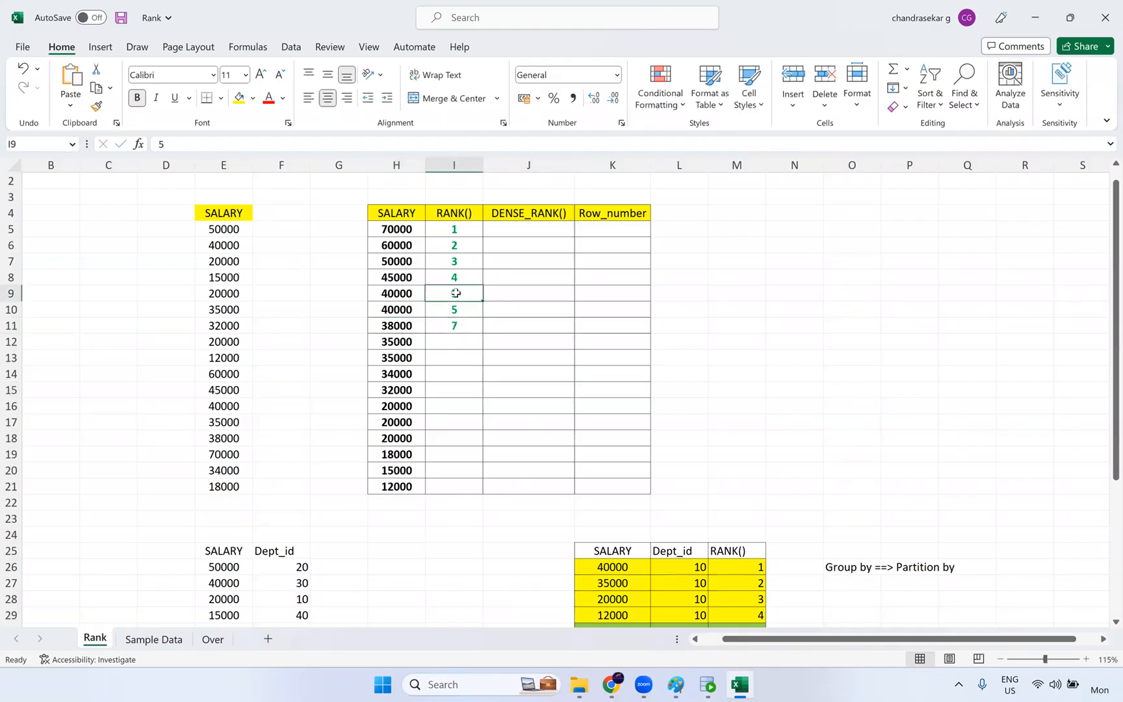
pyautogui.moveTo(454, 291); pyautogui.dragTo(455, 309)
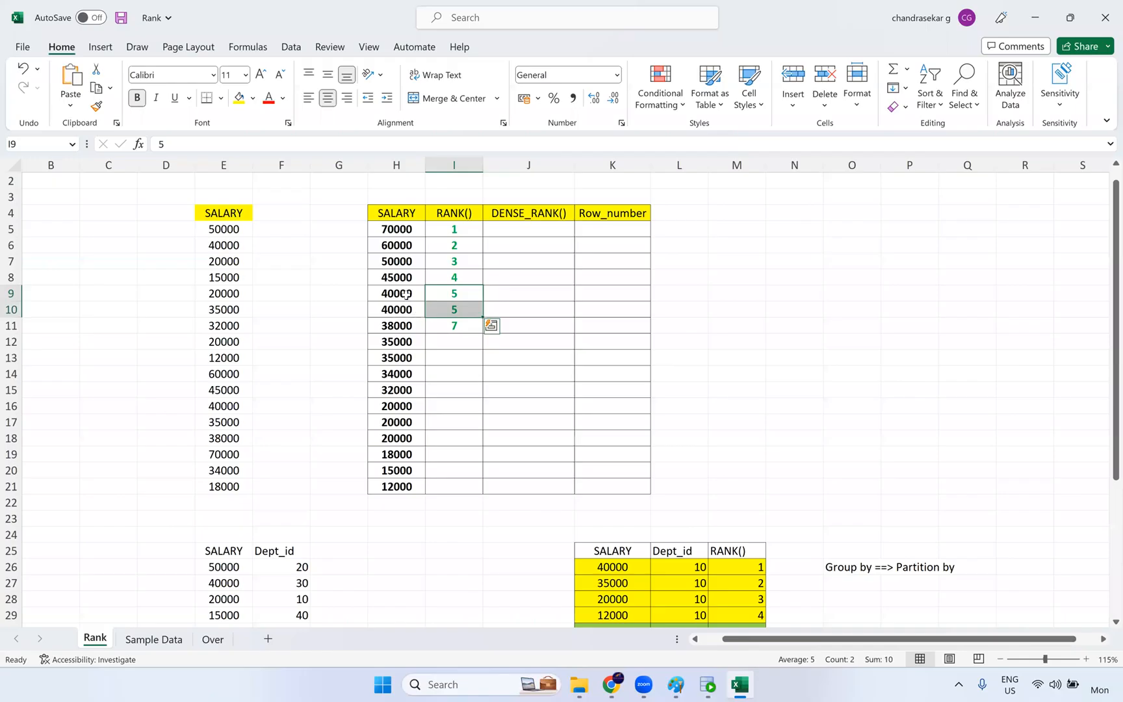
pyautogui.click(458, 326)
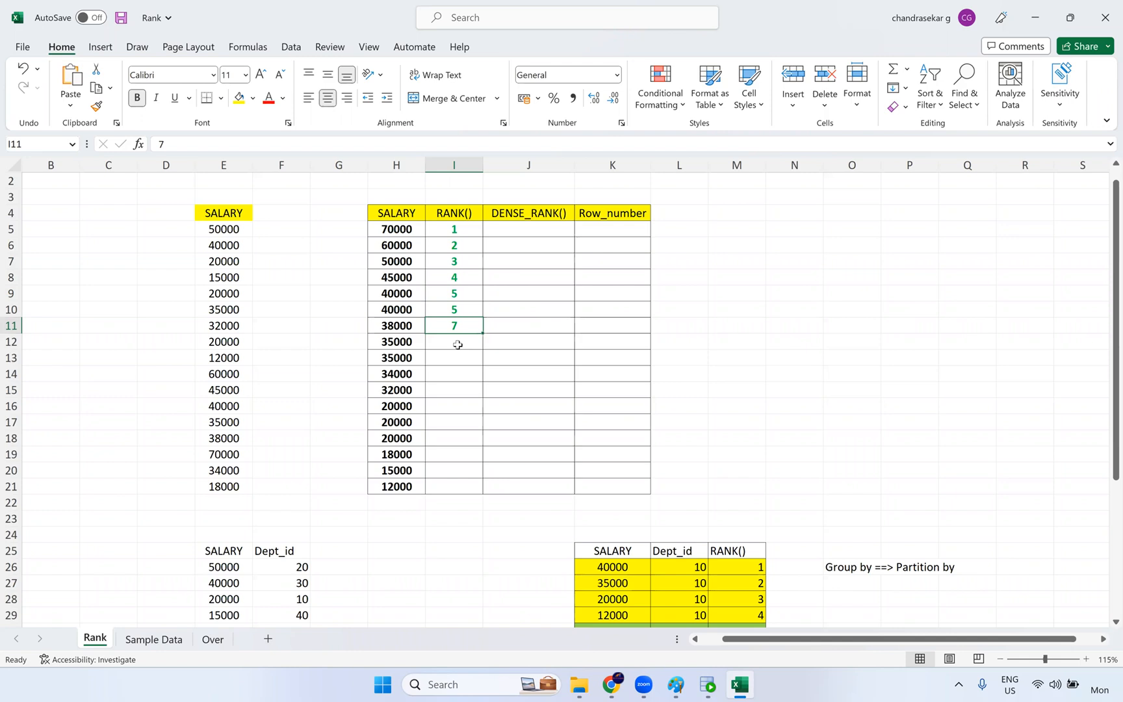
# Rank both 35000 salaries 8 and set 34000 to rank 10
pyautogui.click(453, 338)
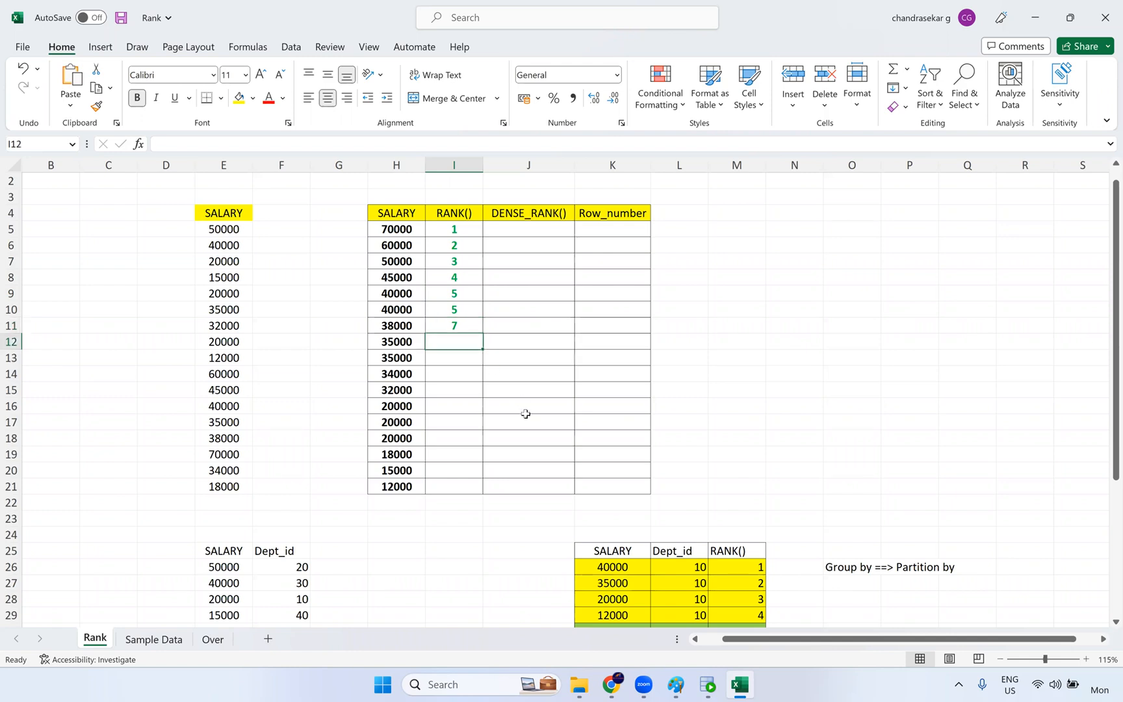
pyautogui.write('8')
pyautogui.press('Return')
pyautogui.press('Return')
pyautogui.write('8')
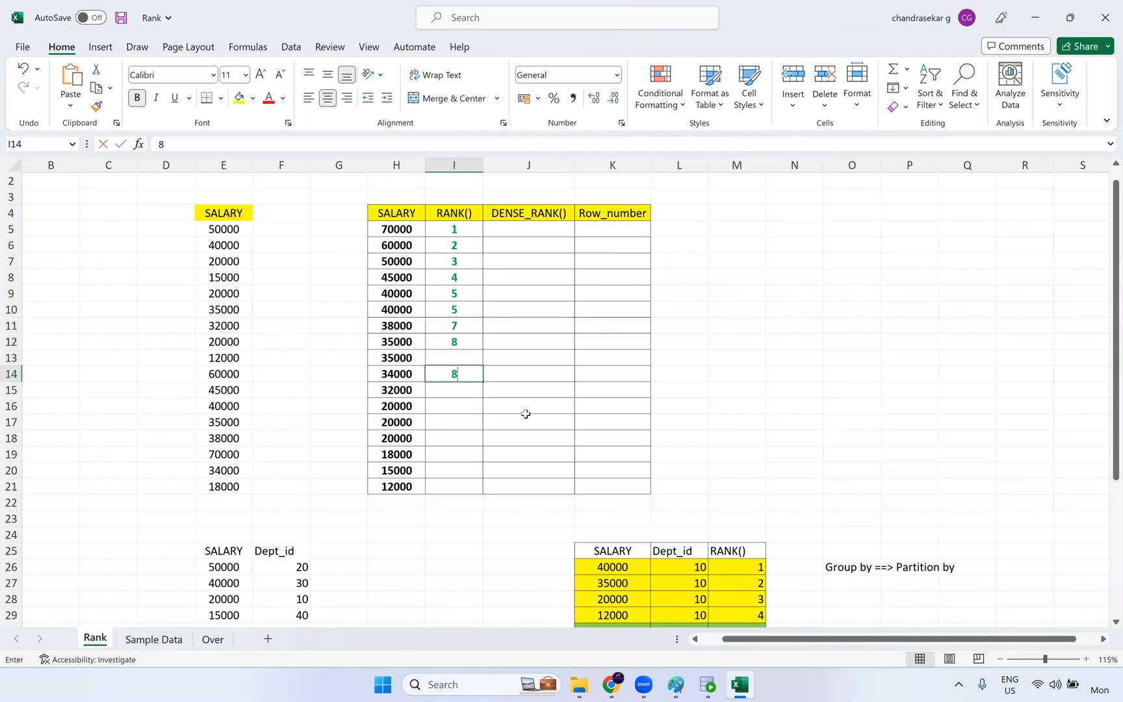
pyautogui.click(467, 361)
pyautogui.write('8')
pyautogui.press('Return')
pyautogui.write('9')
pyautogui.press('Return')
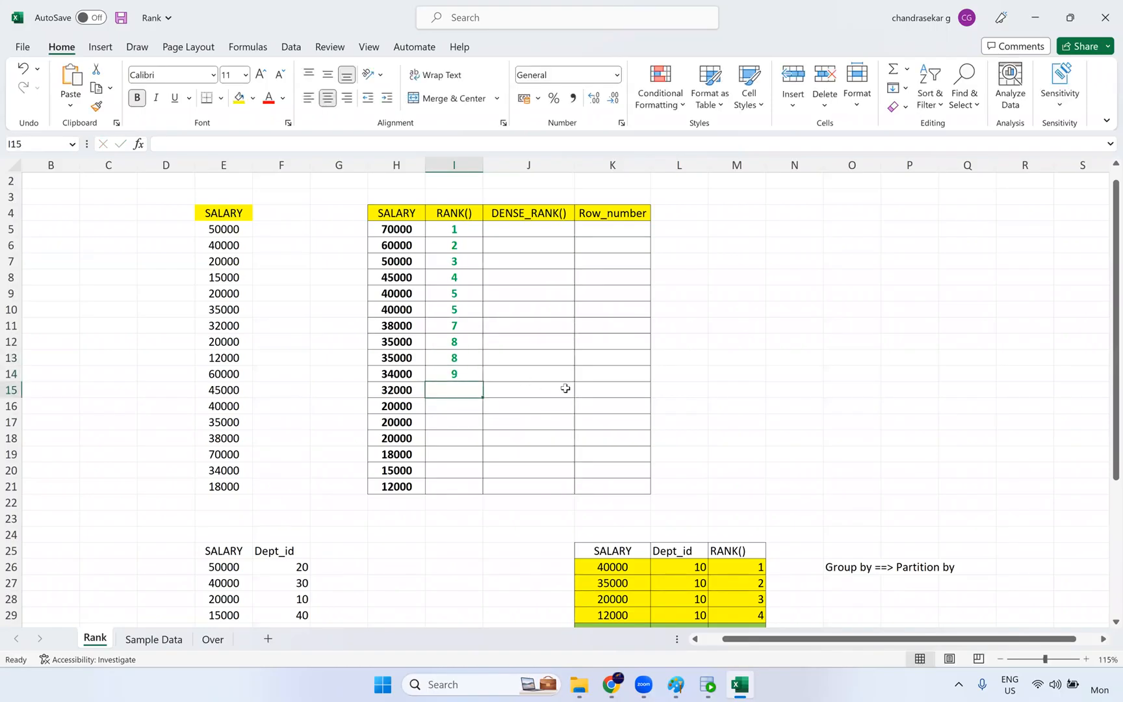
pyautogui.click(456, 342)
pyautogui.click(456, 359)
pyautogui.click(456, 373)
pyautogui.write('10')
pyautogui.press('Return')
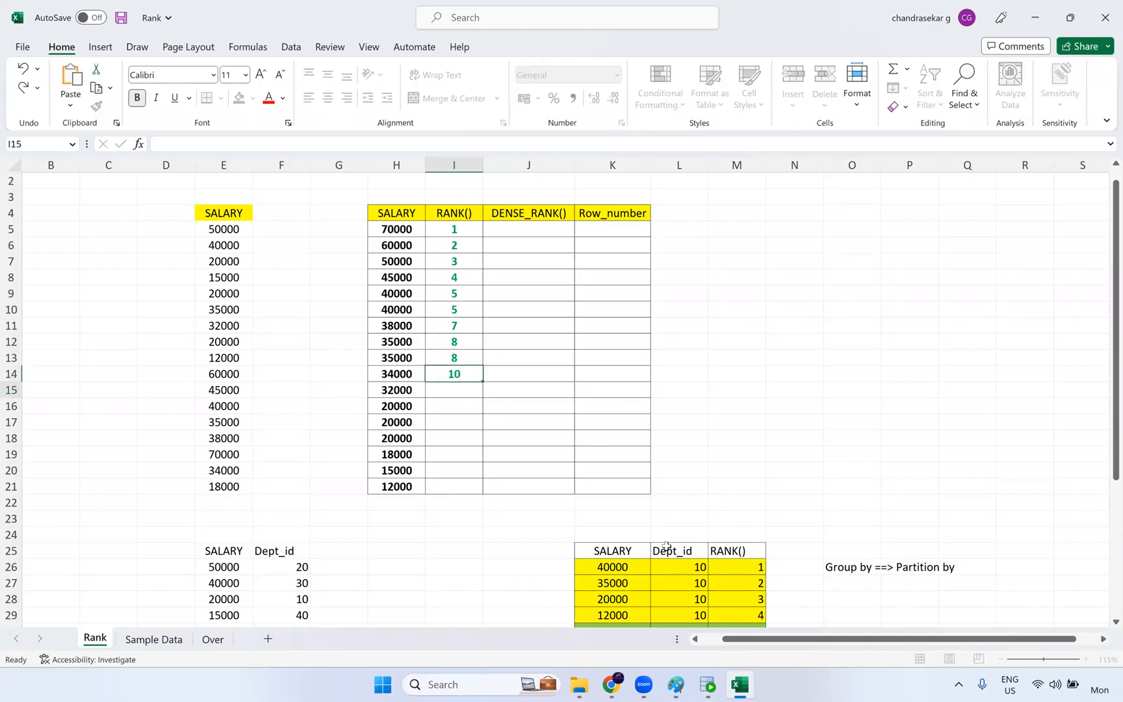
# Rank 32000 as 11 and all three 20000 salaries as 12, fixing the mistyped 121
pyautogui.write('11')
pyautogui.press('Return')
pyautogui.write('12')
pyautogui.press('Return')
pyautogui.write('121')
pyautogui.press('Return')
pyautogui.write('12')
pyautogui.click(466, 421)
pyautogui.write('12')
pyautogui.press('Tab')
pyautogui.click(454, 405)
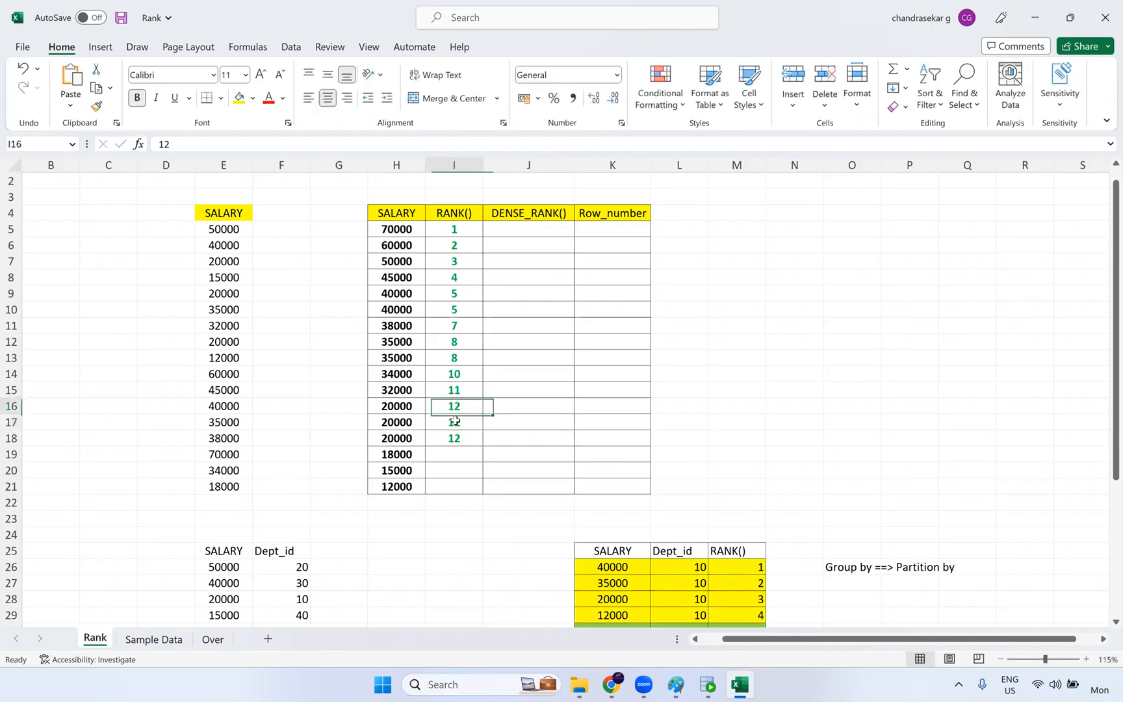
pyautogui.moveTo(454, 404); pyautogui.dragTo(456, 439)
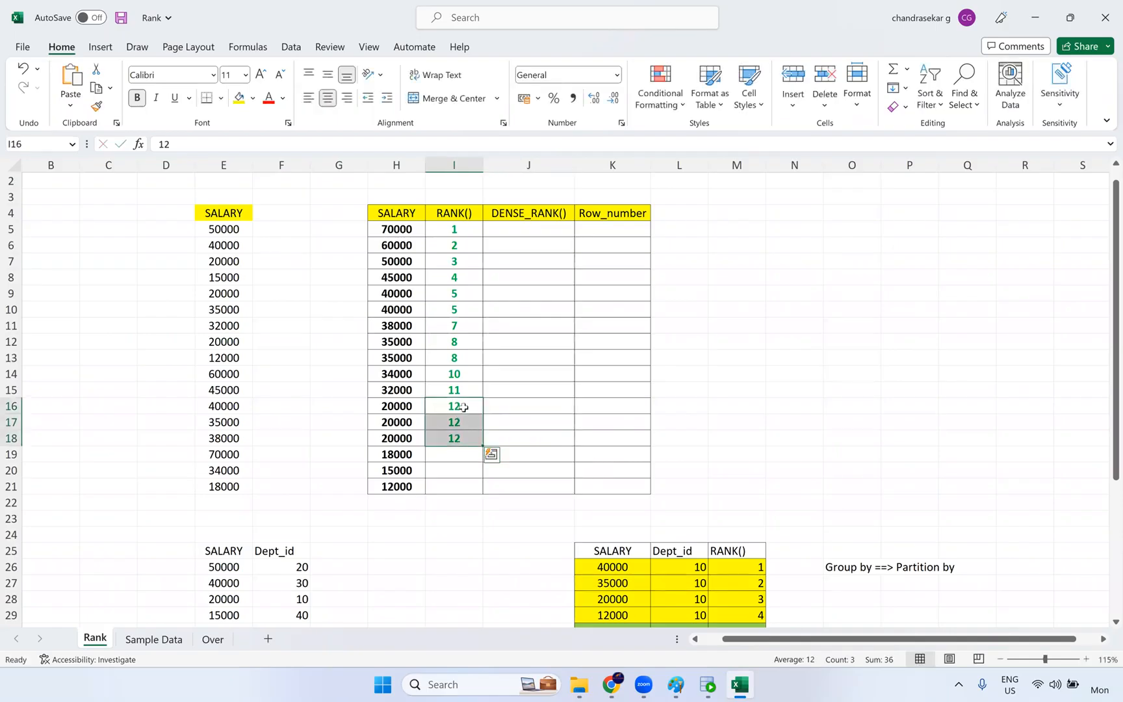
# Finish the RANK() column with 15, 16, 17 for salaries 18000, 15000, 12000
pyautogui.click(464, 408)
pyautogui.click(460, 422)
pyautogui.click(459, 439)
pyautogui.click(458, 455)
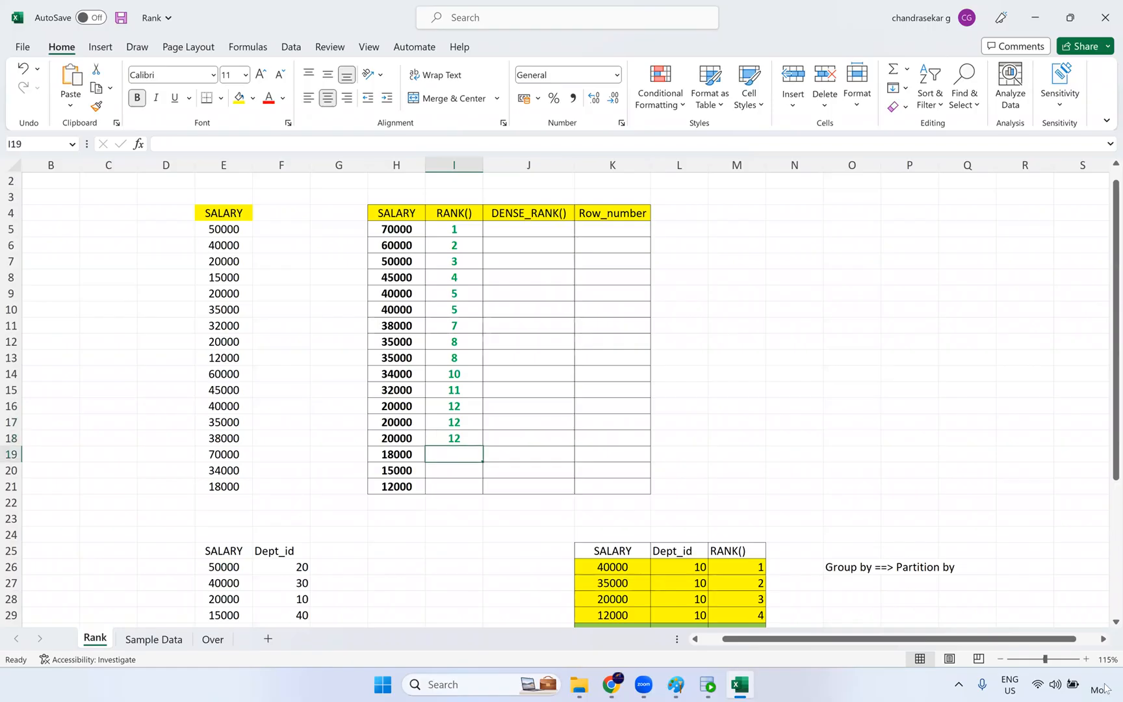
pyautogui.write('15')
pyautogui.press('Return')
pyautogui.write('16')
pyautogui.press('Return')
pyautogui.write('17')
pyautogui.press('Return')
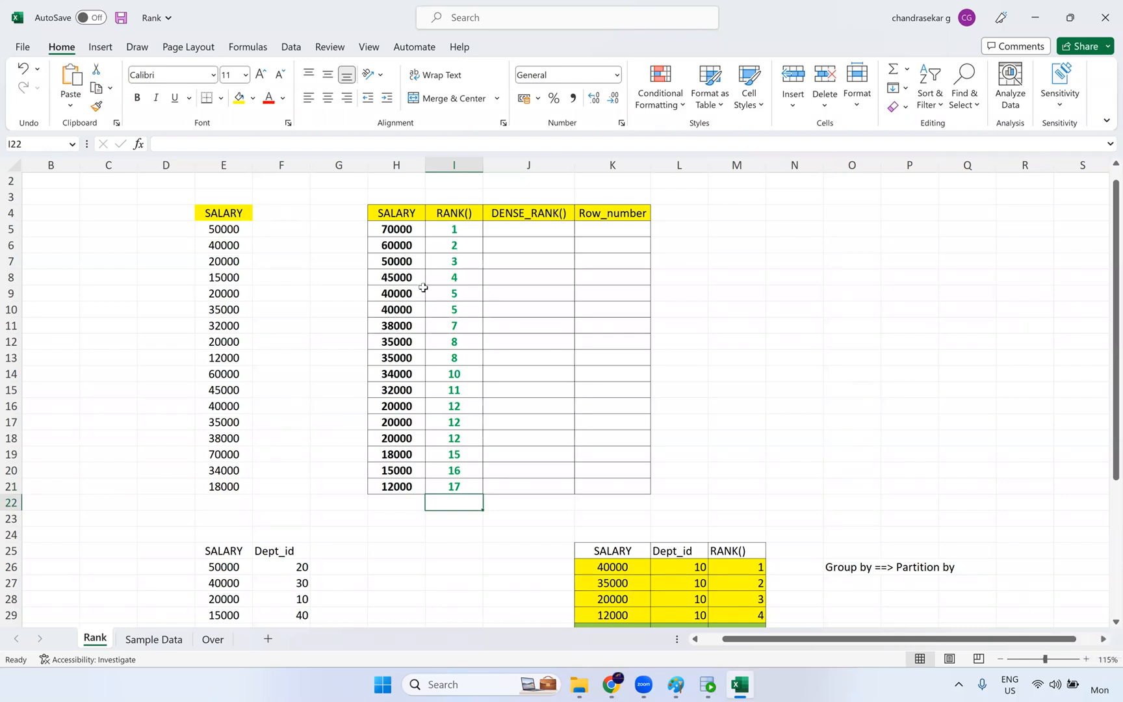
pyautogui.moveTo(409, 293); pyautogui.dragTo(462, 310)
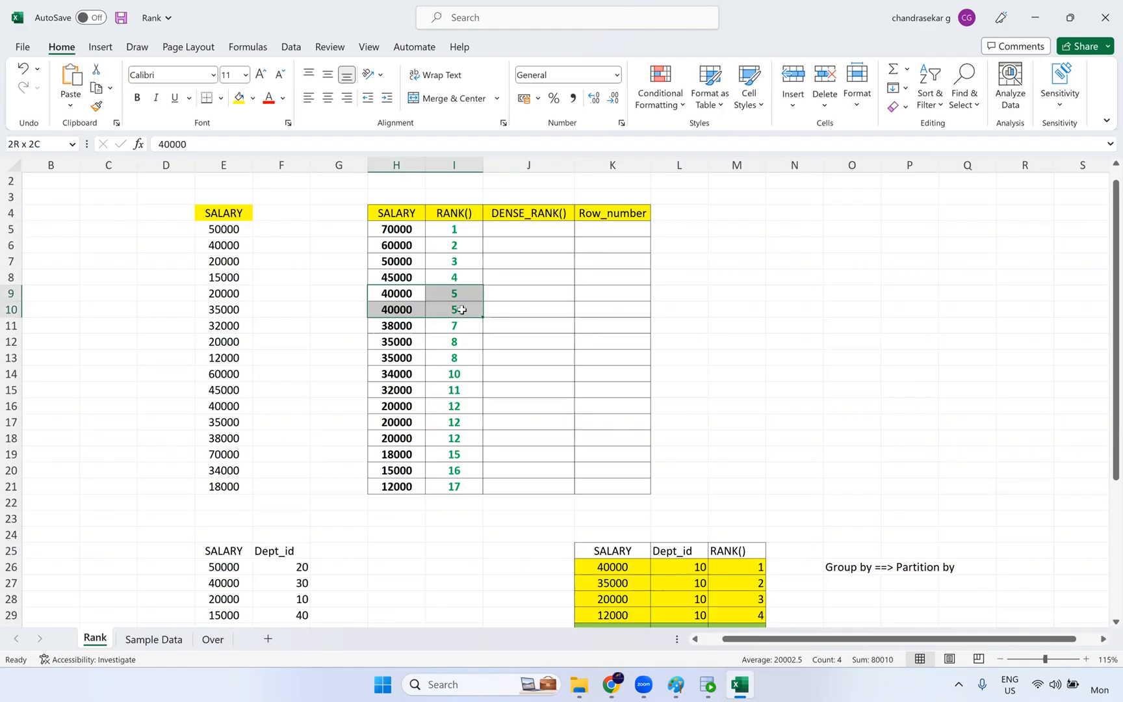
# Enter dense ranks 1 to 4 for salaries 70000, 60000, 50000 and 45000
pyautogui.click(524, 230)
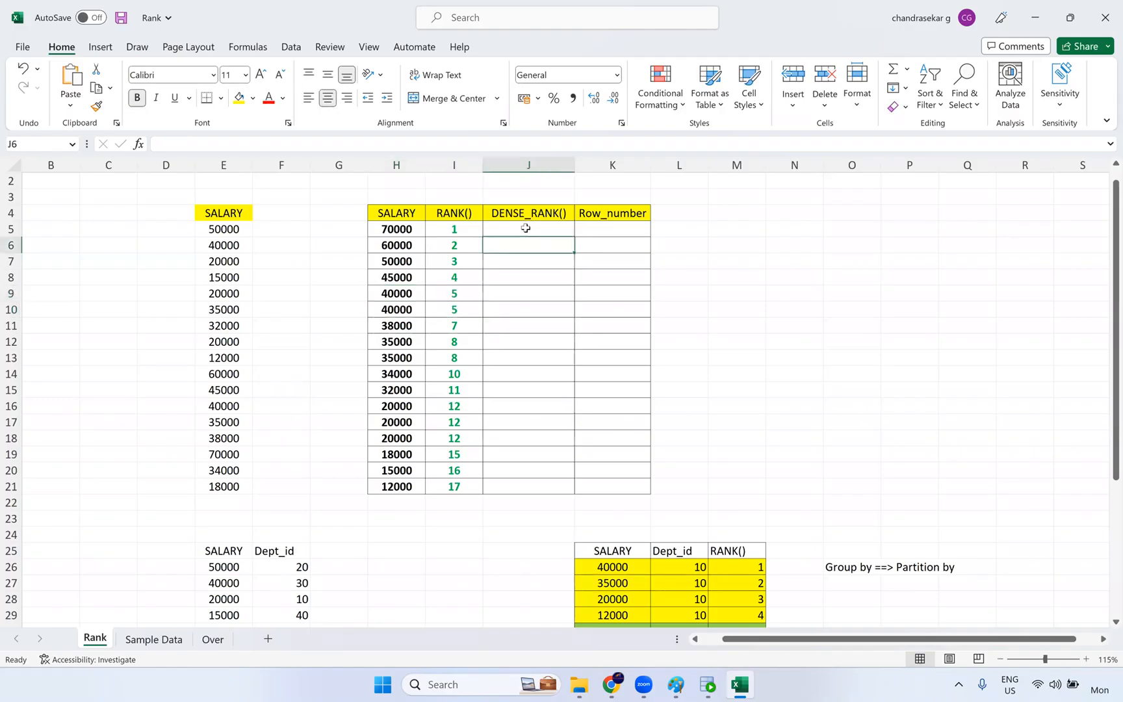
pyautogui.moveTo(457, 232); pyautogui.dragTo(448, 301)
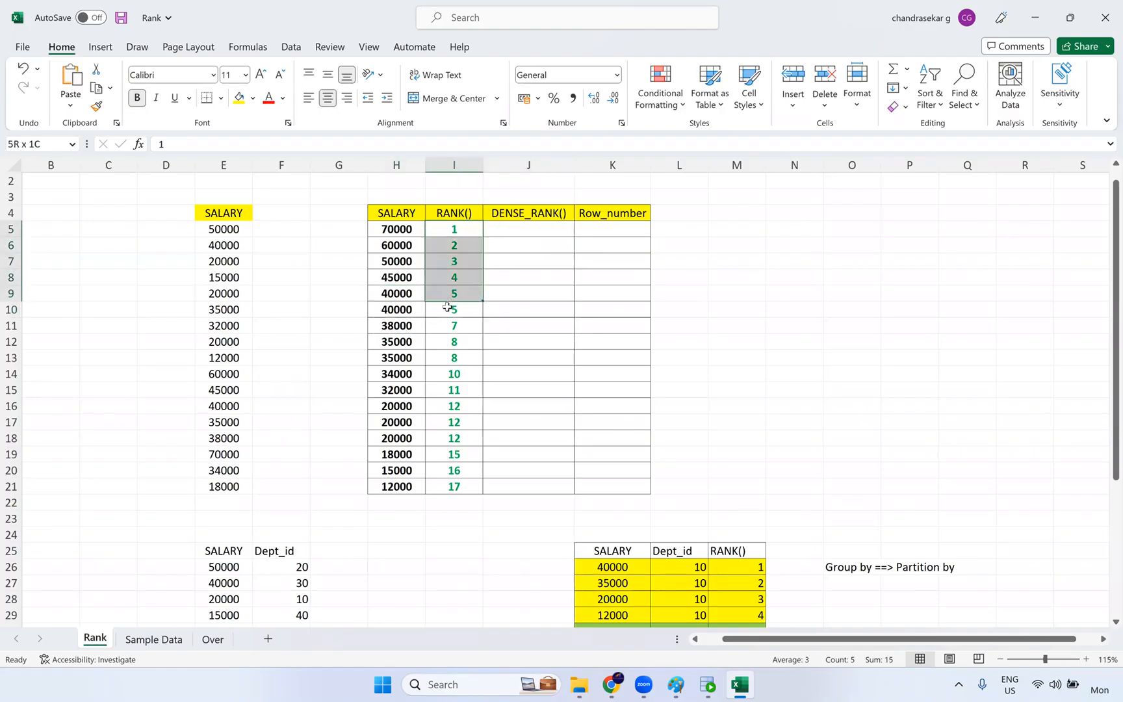
pyautogui.click(526, 229)
pyautogui.write('1')
pyautogui.press('Return')
pyautogui.write('2')
pyautogui.press('Return')
pyautogui.write('3')
pyautogui.press('Return')
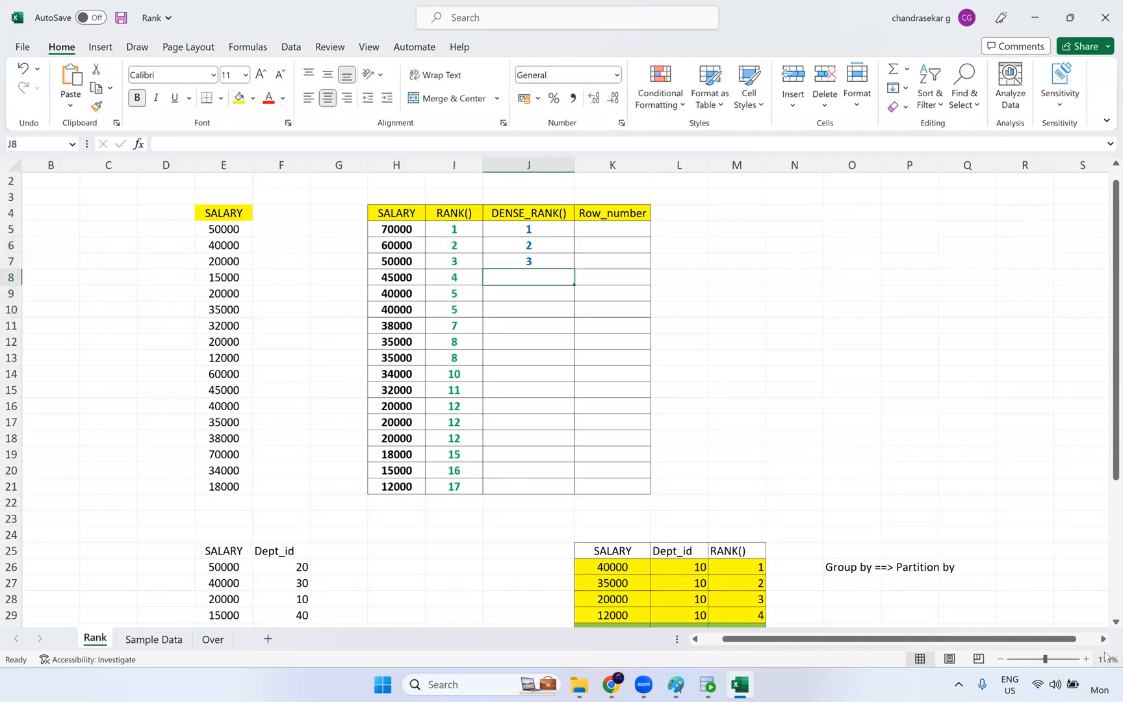
pyautogui.write('4')
pyautogui.press('Return')
# Give both 40000 salaries dense rank 5 and 38000 dense rank 6
pyautogui.write('5')
pyautogui.press('Return')
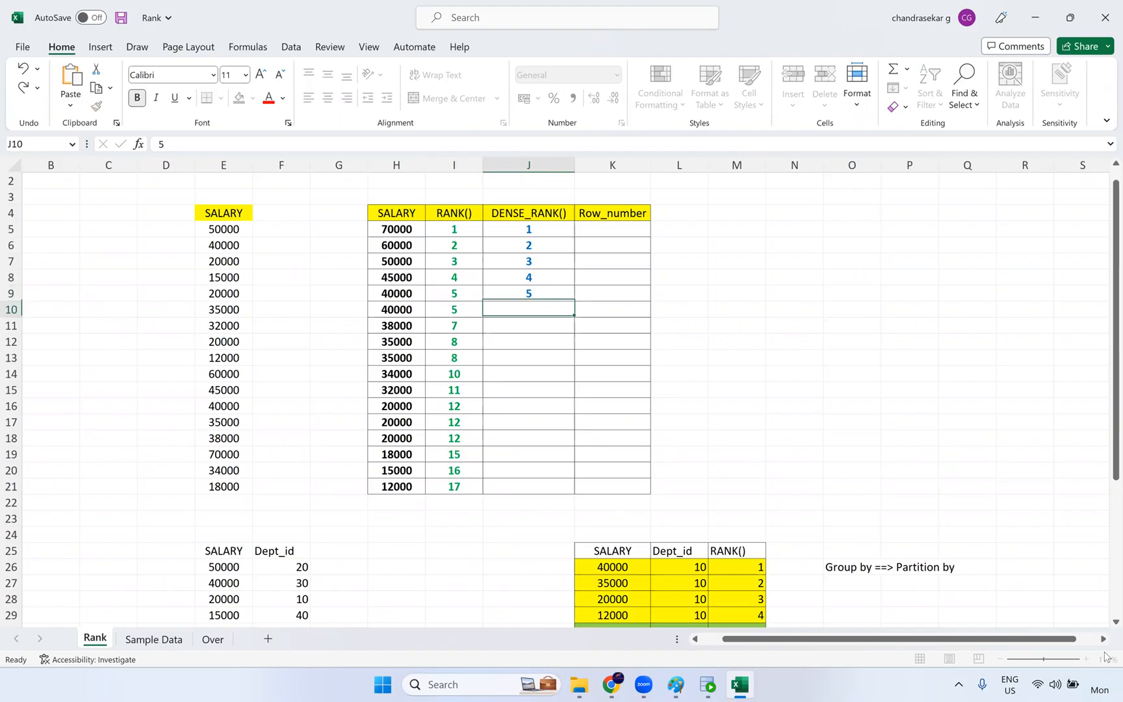
pyautogui.write('5')
pyautogui.press('Return')
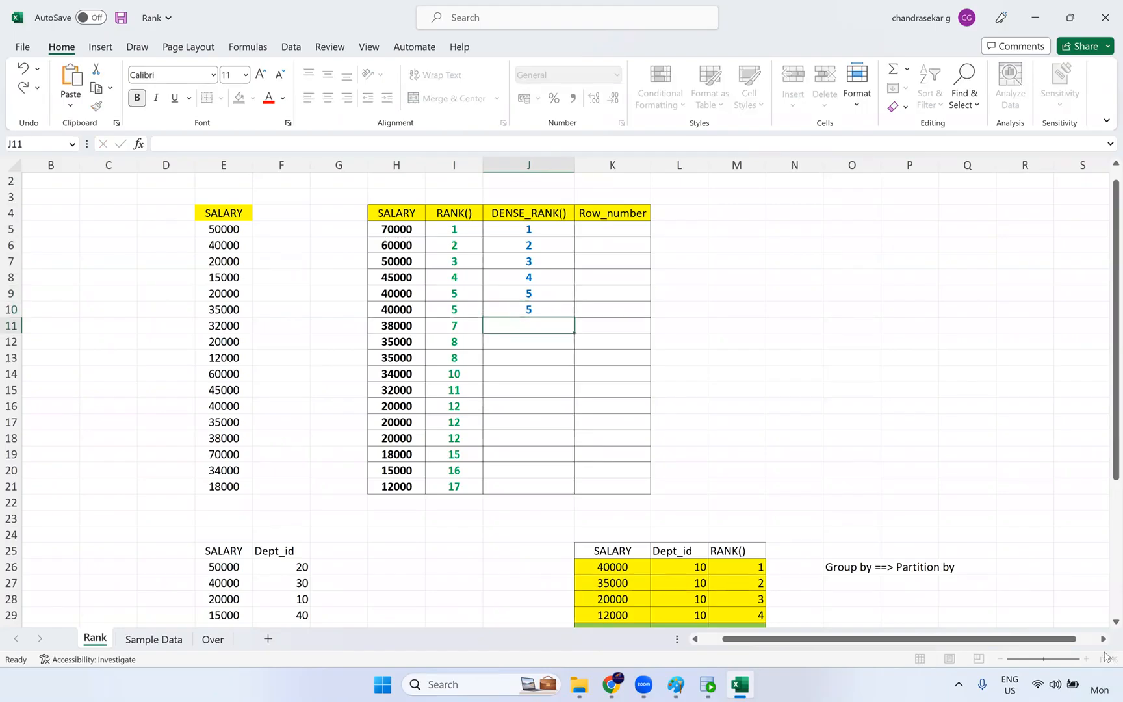
pyautogui.write('6')
pyautogui.press('Return')
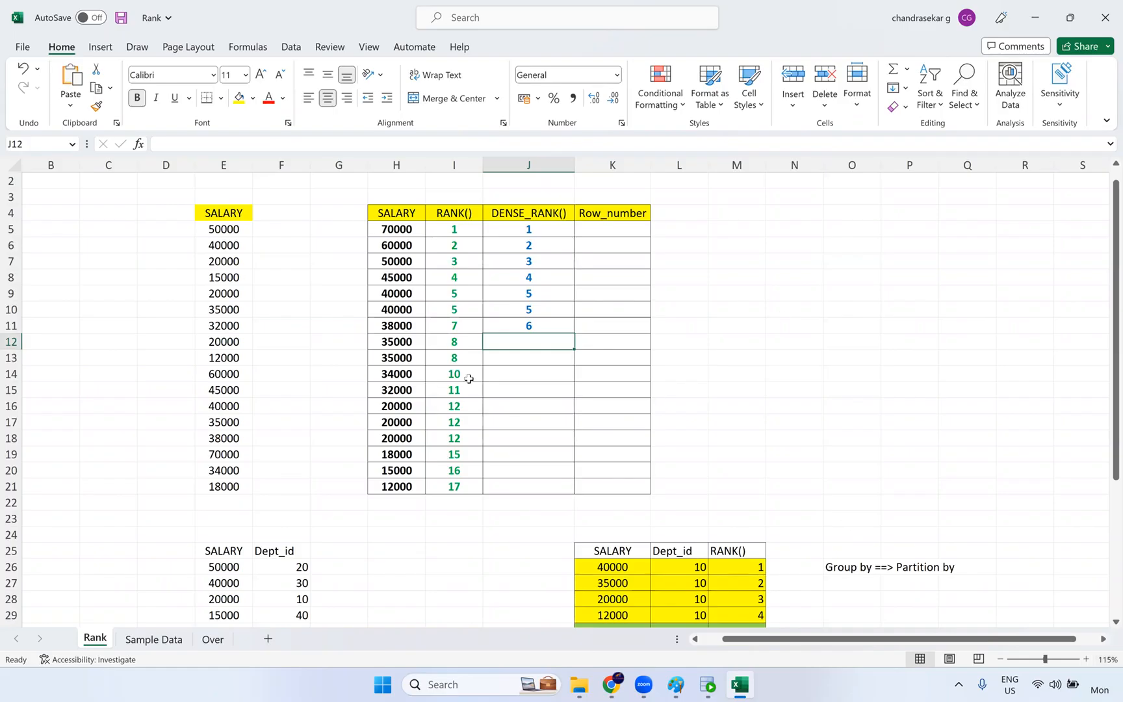
pyautogui.moveTo(514, 293); pyautogui.dragTo(536, 331)
pyautogui.click(486, 330)
# Enter a first pass of dense ranks 7, 9, 10, 10, 10, 11 for the 35000–20000 salaries
pyautogui.click(538, 342)
pyautogui.write('7')
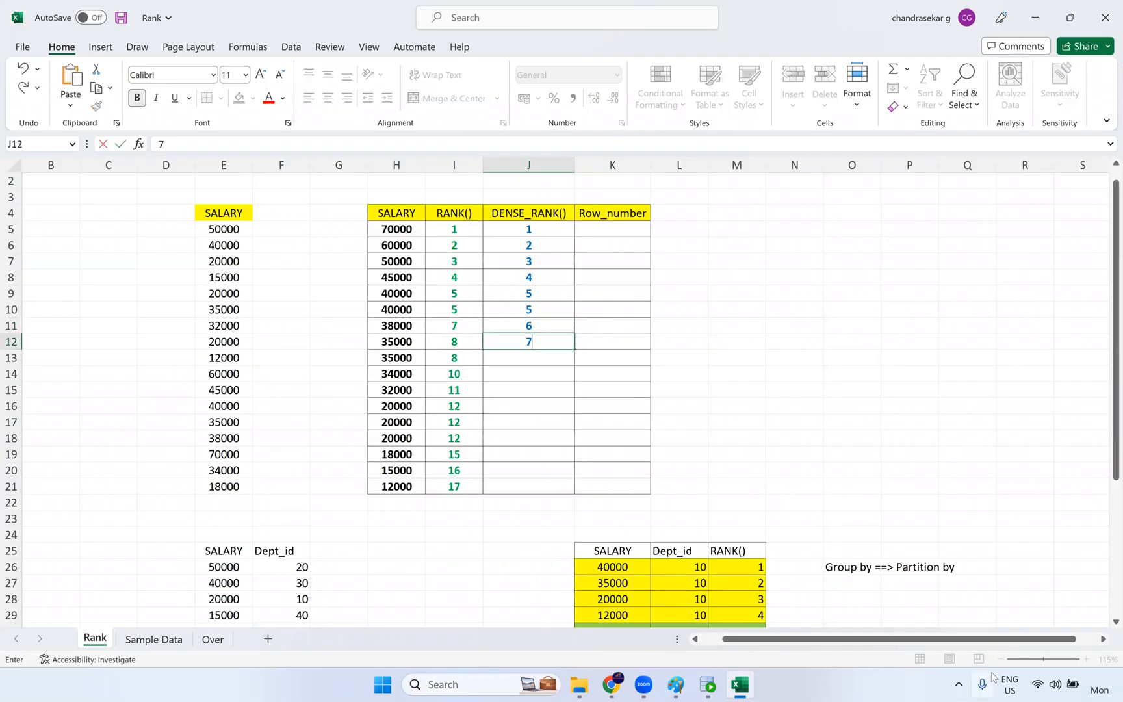
pyautogui.press('Return')
pyautogui.write('7')
pyautogui.press('Return')
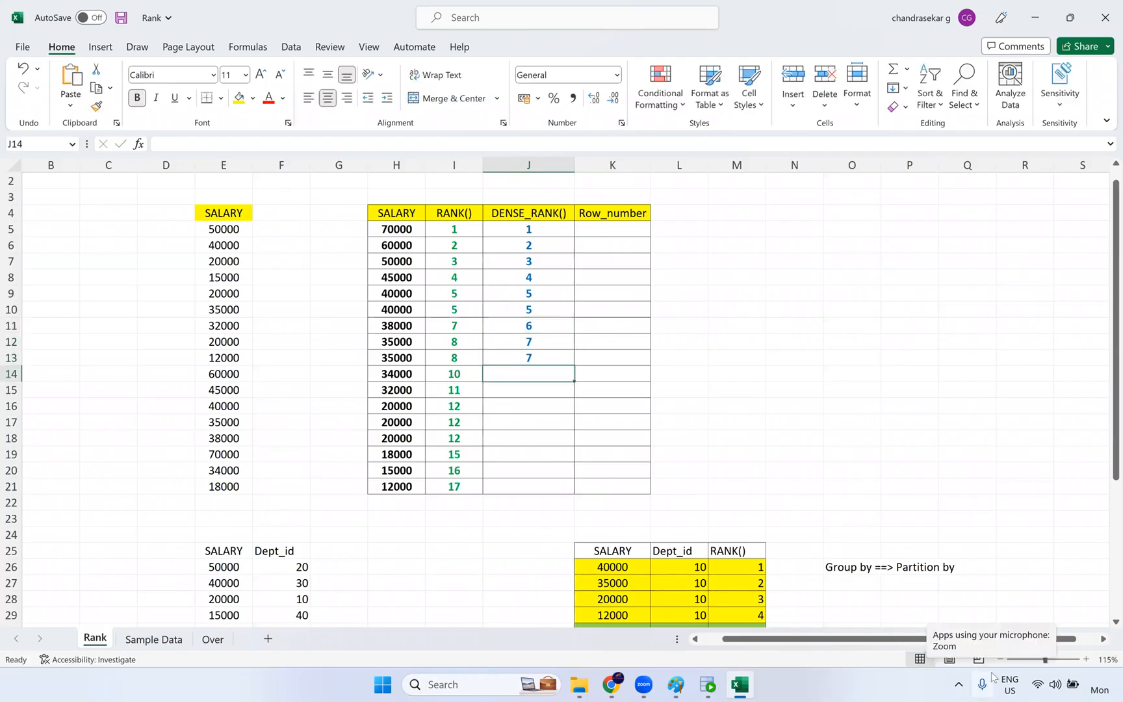
pyautogui.write('9')
pyautogui.press('Return')
pyautogui.write('10')
pyautogui.press('Return')
pyautogui.write('10')
pyautogui.press('Return')
pyautogui.write('10')
pyautogui.press('Return')
pyautogui.write('11')
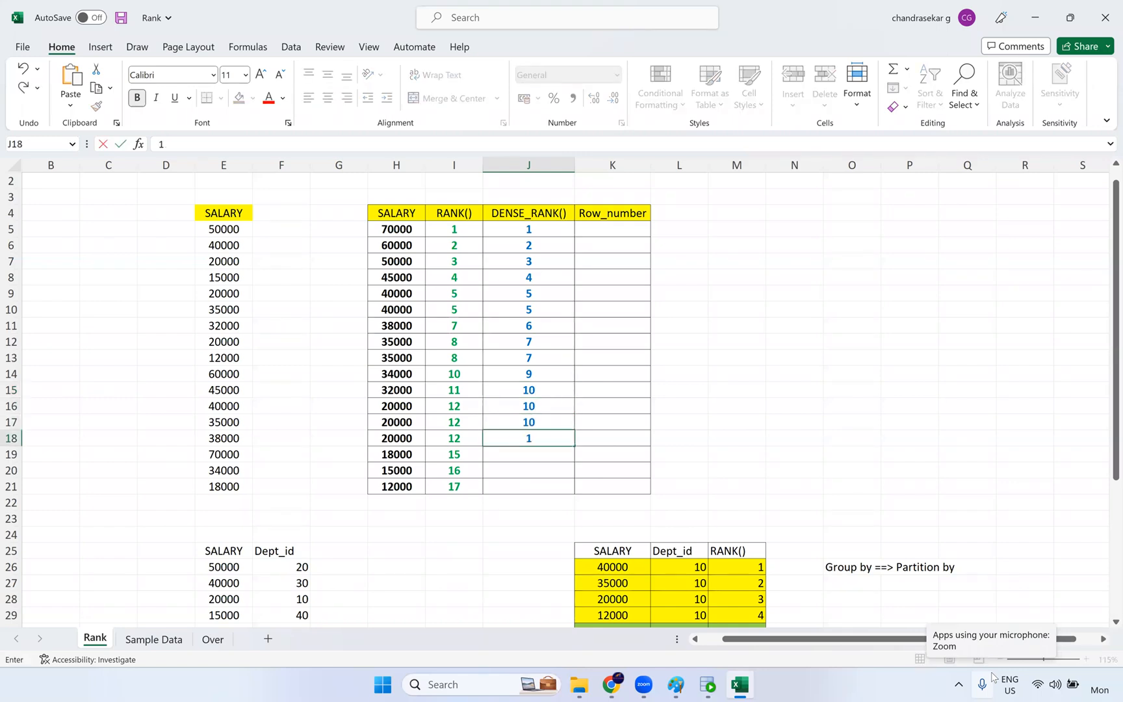
# Correct the dense ranks to 8 for 34000 and 9 for 32000
pyautogui.click(518, 374)
pyautogui.moveTo(403, 373); pyautogui.dragTo(519, 380)
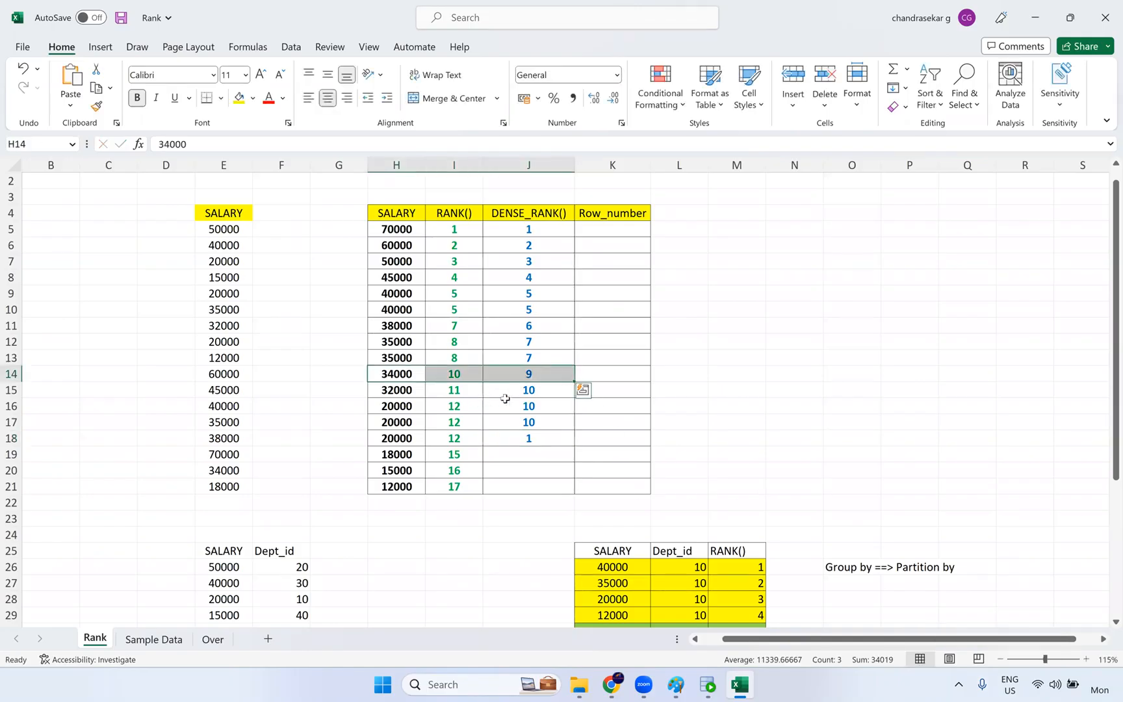
pyautogui.click(527, 391)
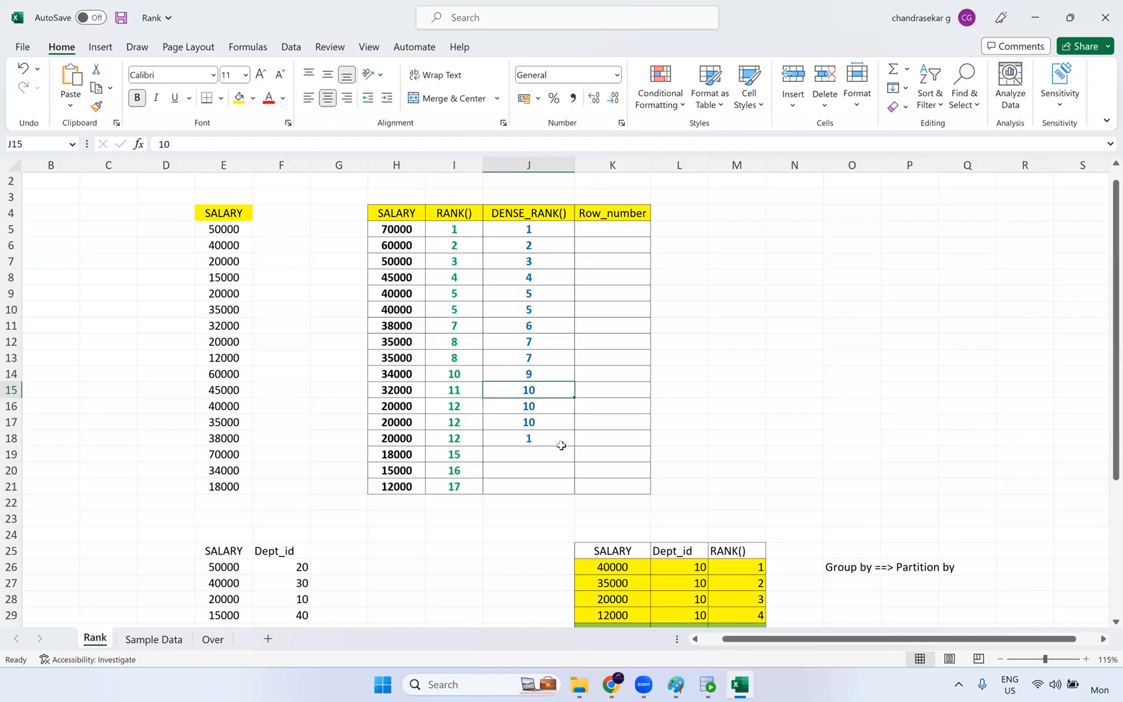
pyautogui.write('11')
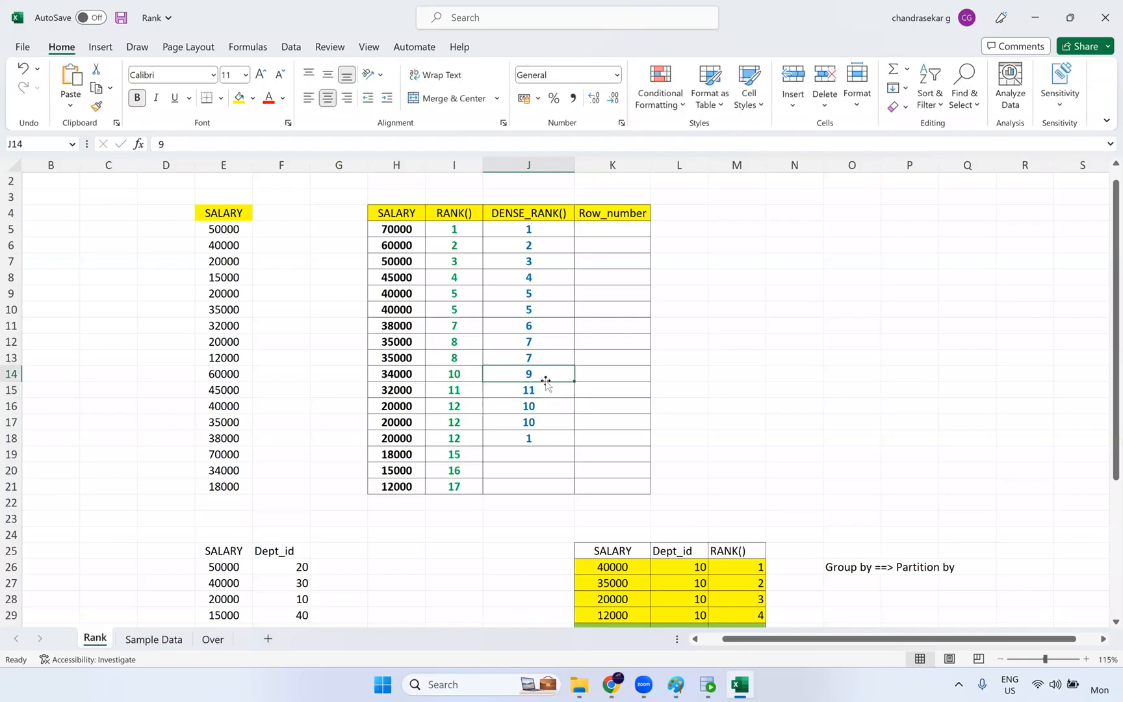
pyautogui.write('8')
pyautogui.press('Return')
pyautogui.press('Return')
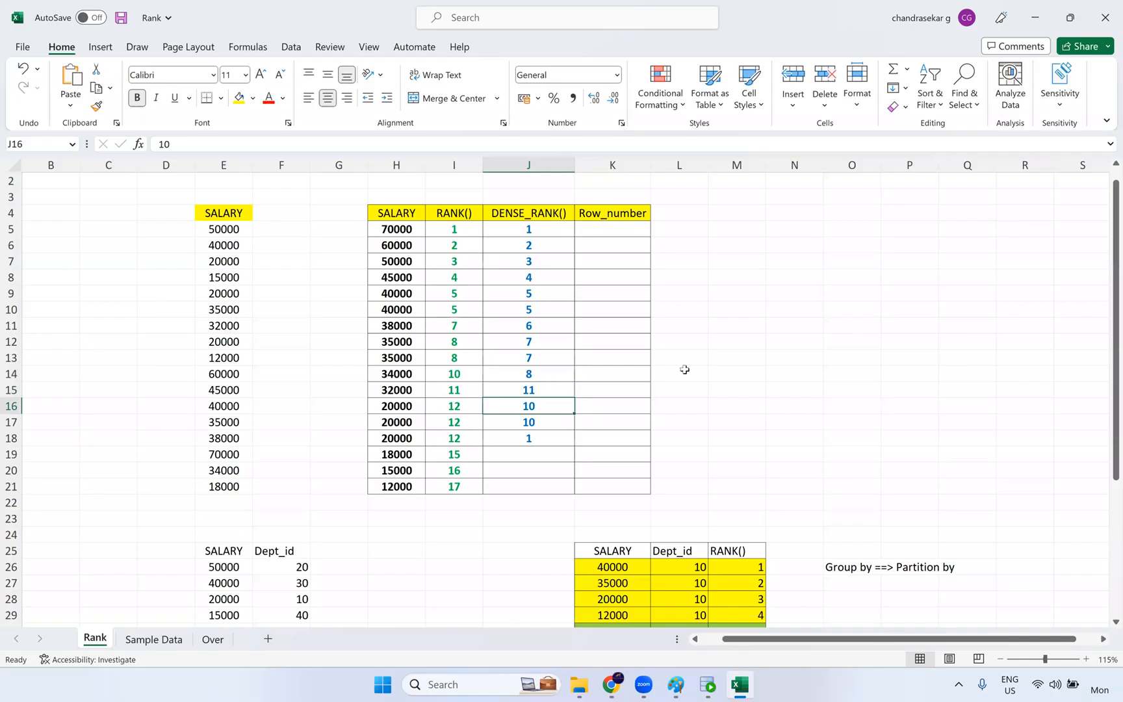
pyautogui.click(541, 390)
pyautogui.write('9')
pyautogui.press('Return')
# Overwrite the remaining dense ranks with 10, 11, 12, 13 down to 12000
pyautogui.press('Return')
pyautogui.press('Return')
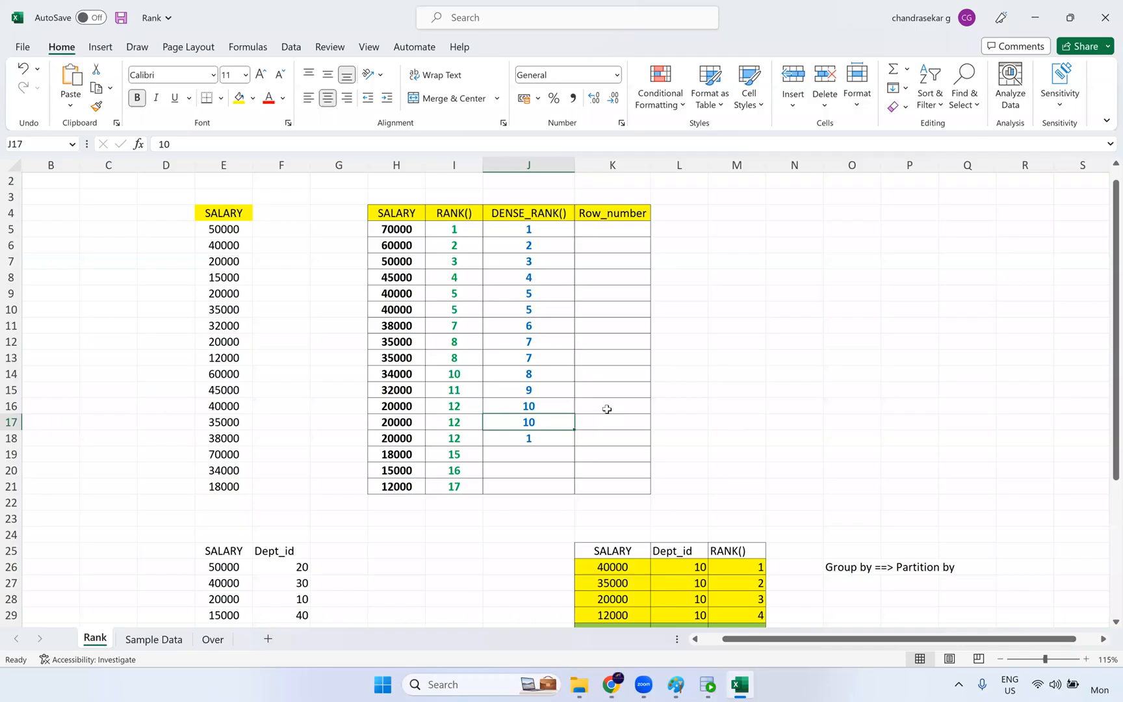
pyautogui.write('10')
pyautogui.press('Return')
pyautogui.write('11')
pyautogui.press('Return')
pyautogui.write('12')
pyautogui.press('Return')
pyautogui.write('13')
pyautogui.press('Return')
# Enter 1, 2, 3 in K5:K7 and fill the Row_number series down to 17 in K21
pyautogui.click(551, 229)
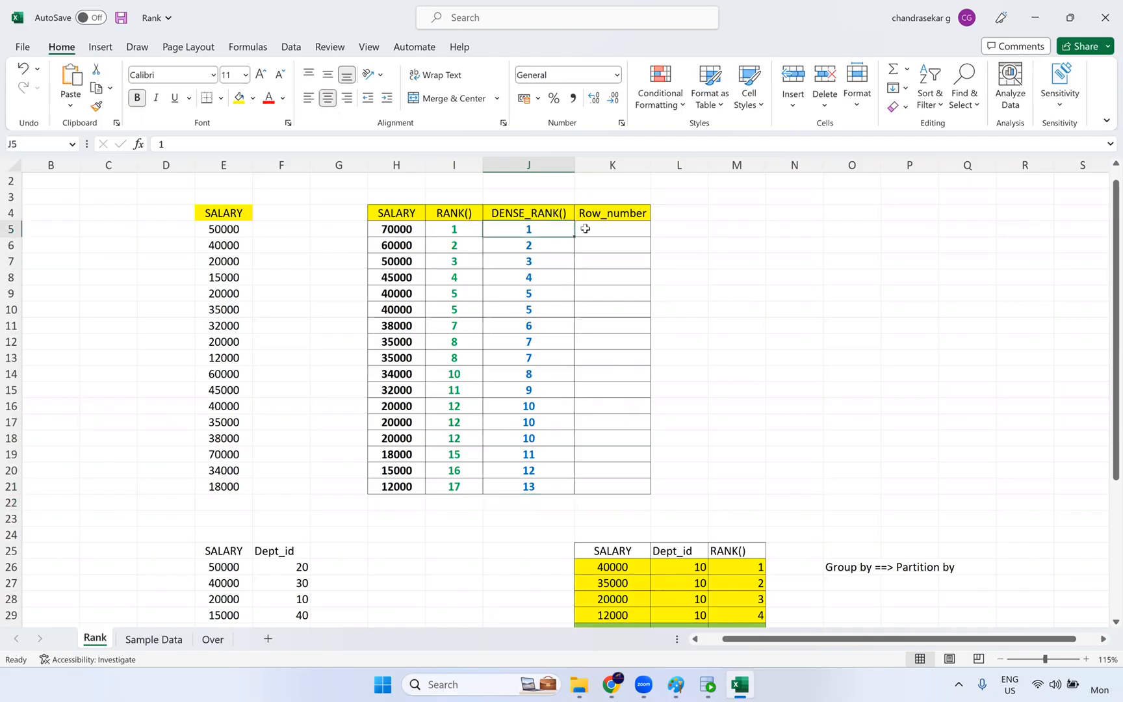
pyautogui.press('Right')
pyautogui.write('1')
pyautogui.press('Return')
pyautogui.write('2')
pyautogui.press('Return')
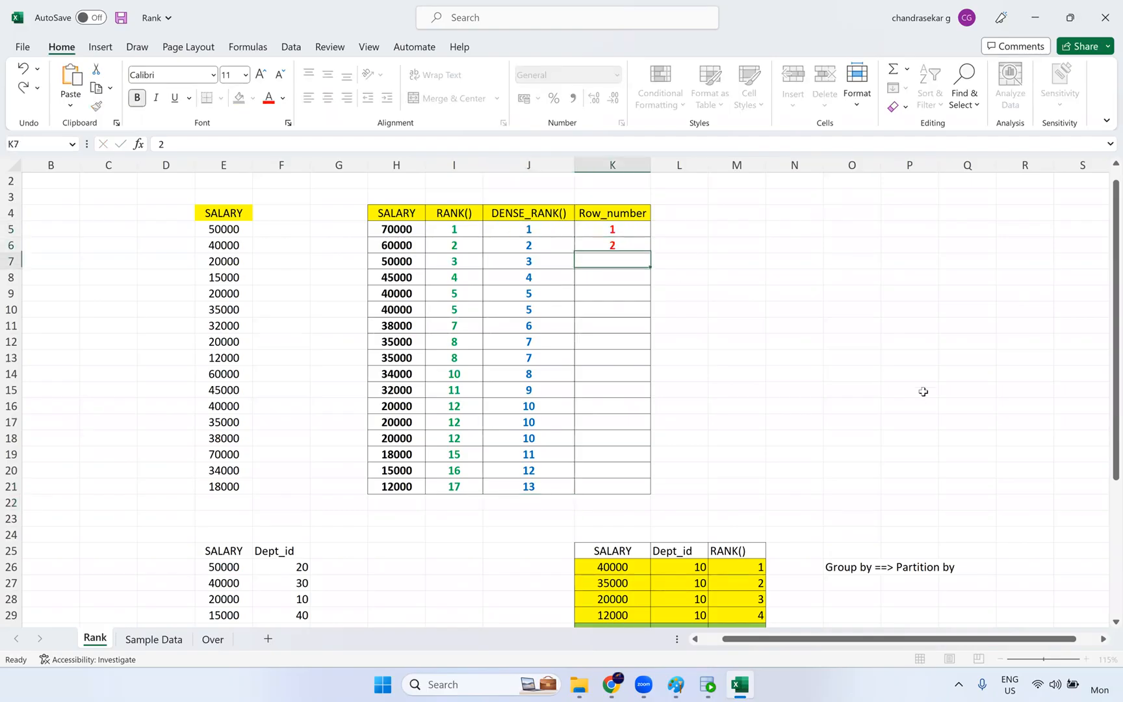
pyautogui.write('3')
pyautogui.click(754, 386)
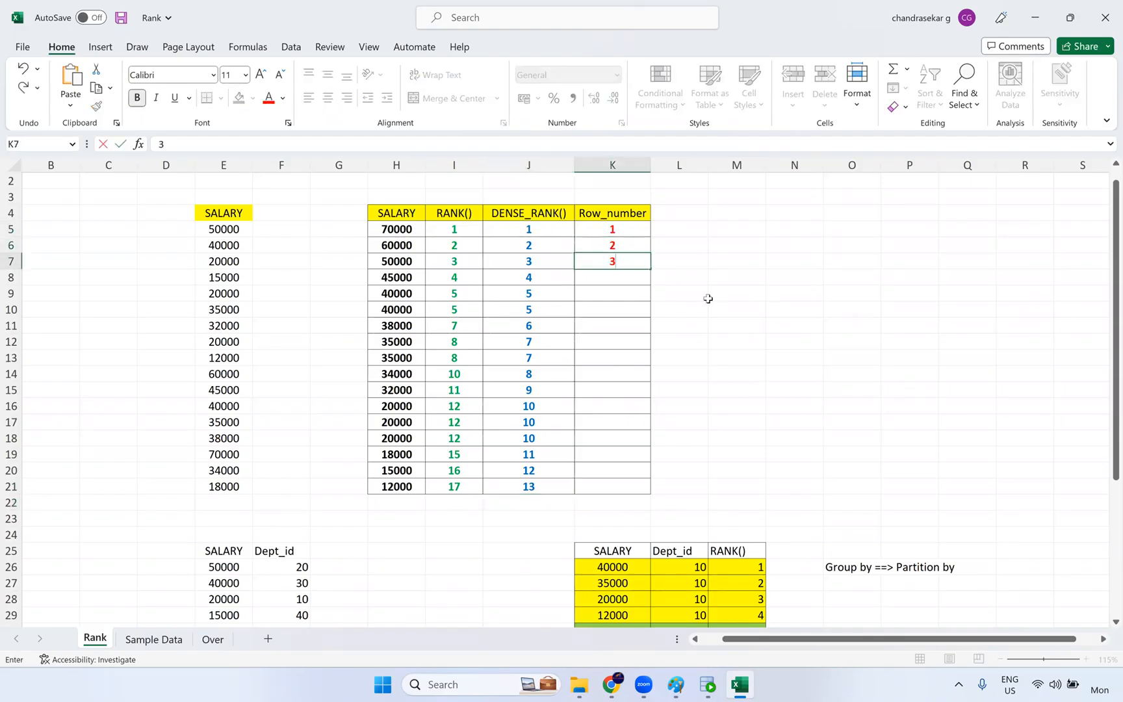
pyautogui.moveTo(628, 231); pyautogui.dragTo(626, 261)
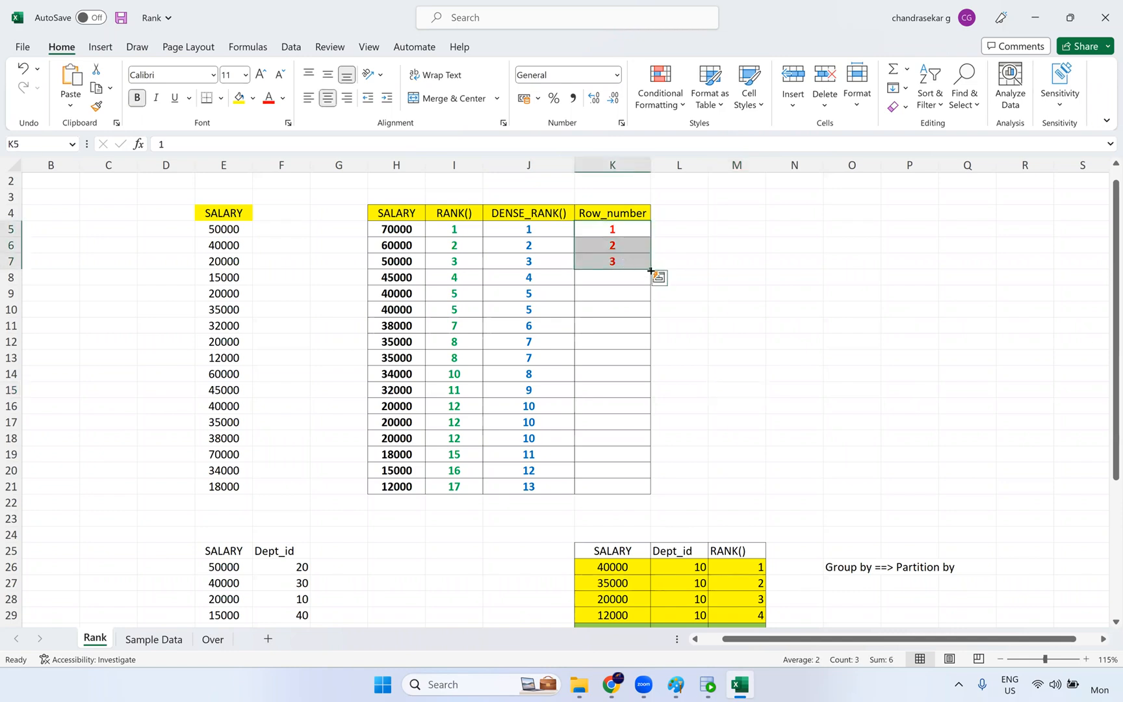
pyautogui.moveTo(652, 330); pyautogui.dragTo(649, 490)
pyautogui.click(702, 475)
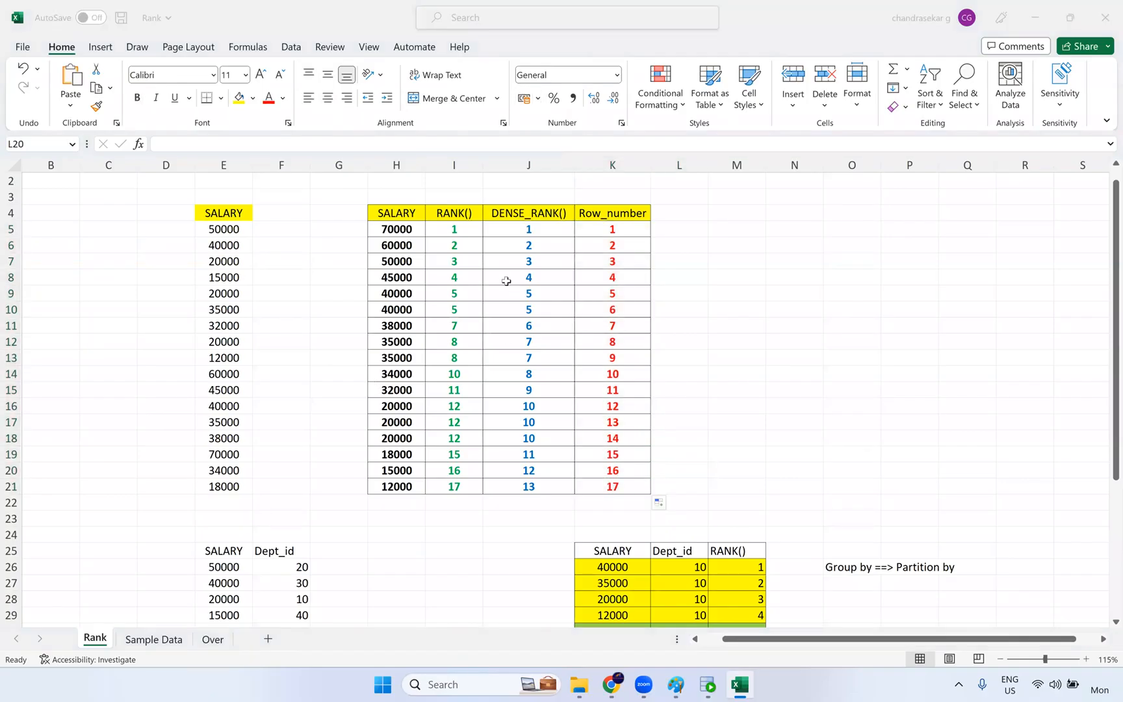
pyautogui.moveTo(426, 513); pyautogui.dragTo(426, 182)
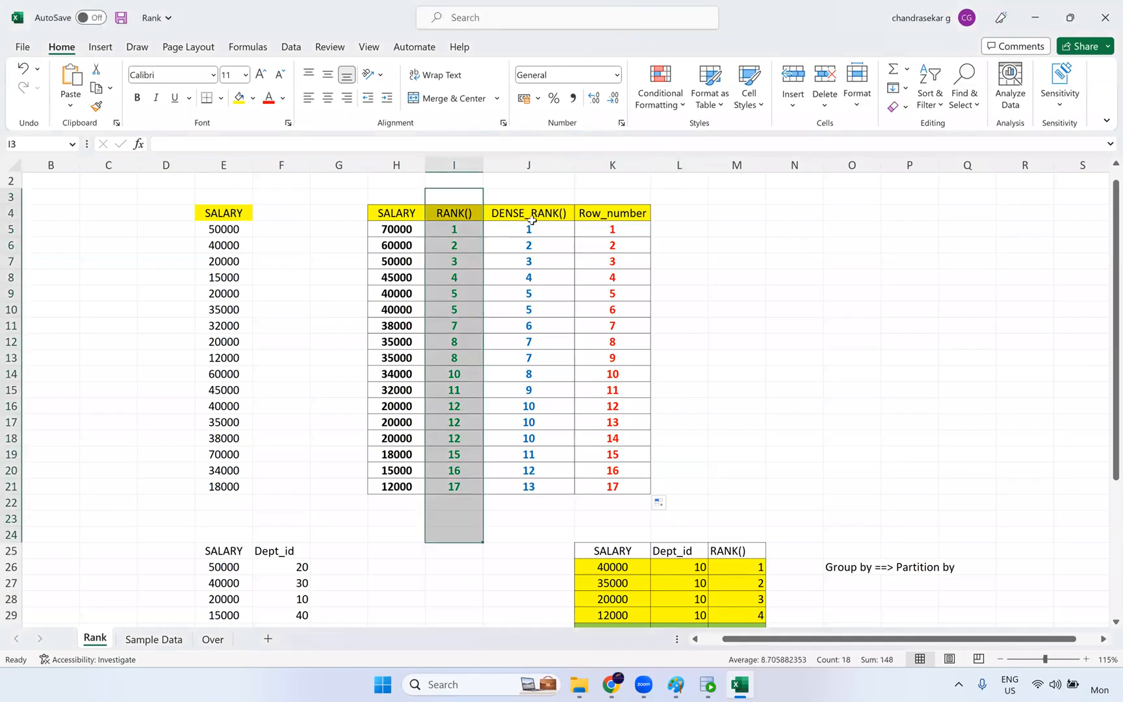
pyautogui.moveTo(528, 246); pyautogui.dragTo(572, 445)
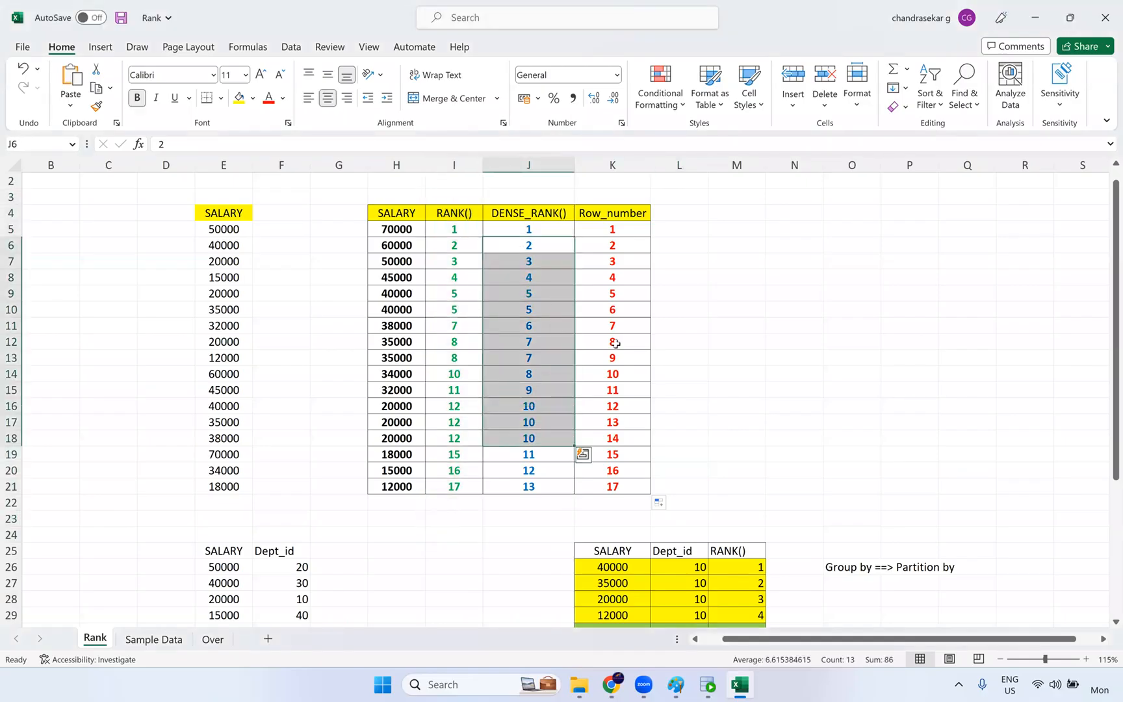
pyautogui.click(652, 419)
pyautogui.moveTo(453, 245); pyautogui.dragTo(460, 422)
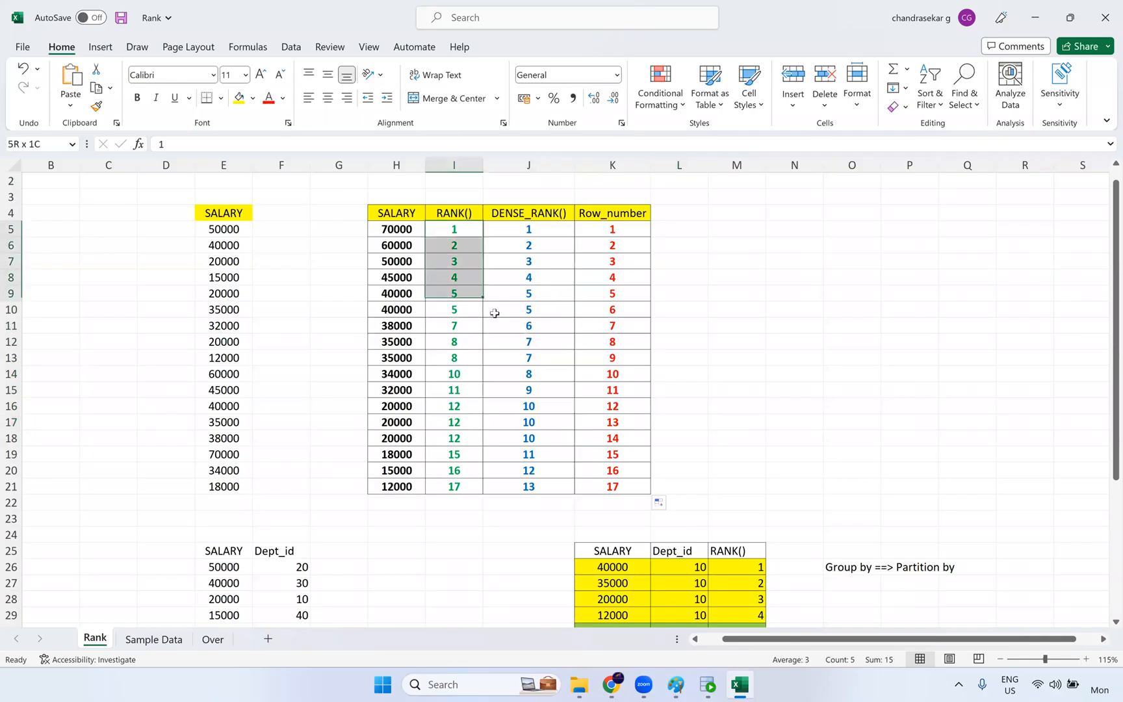
pyautogui.moveTo(522, 244); pyautogui.dragTo(518, 487)
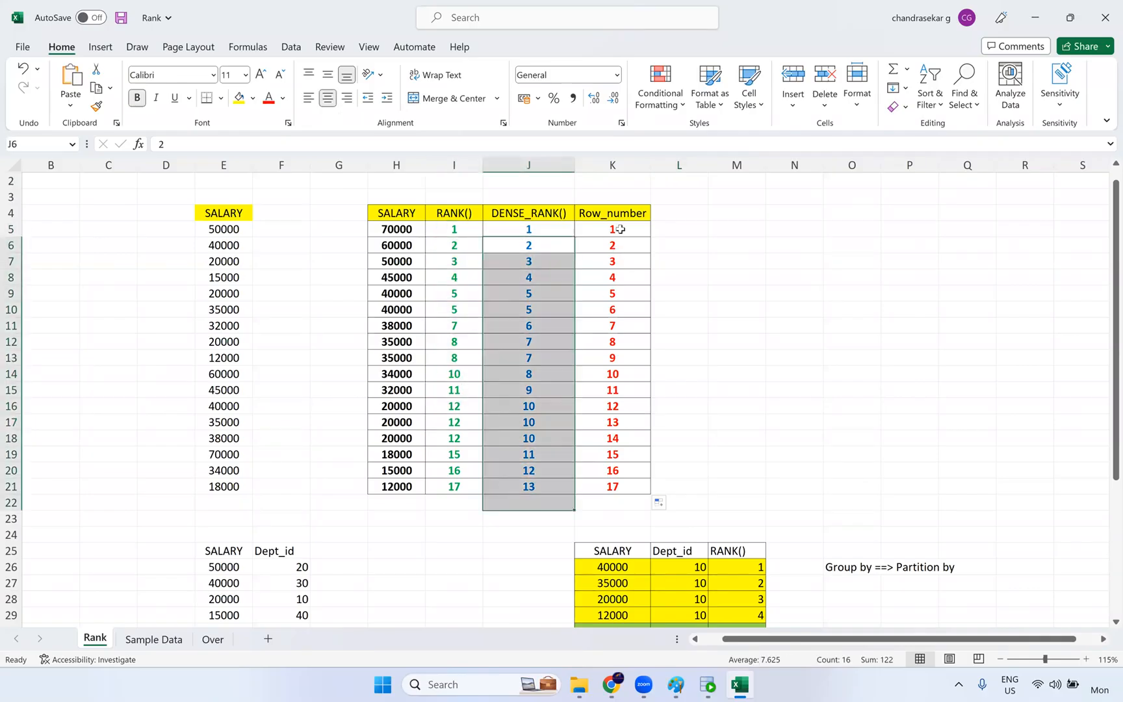
pyautogui.moveTo(617, 228); pyautogui.dragTo(619, 489)
pyautogui.click(559, 305)
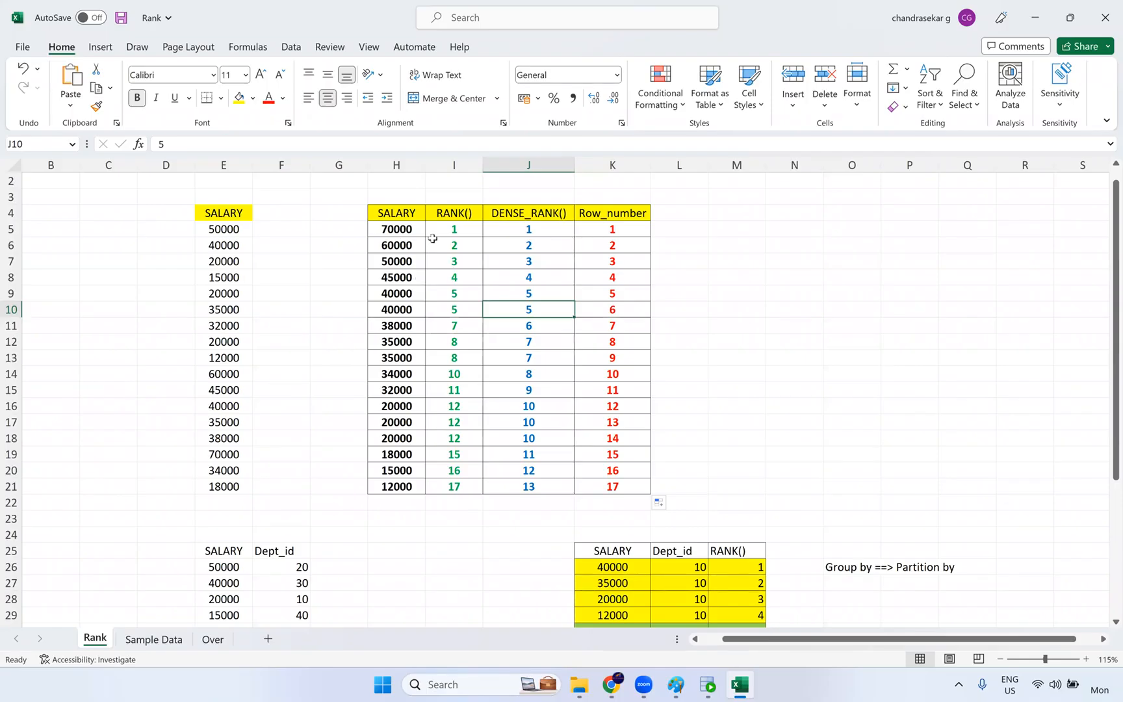
pyautogui.moveTo(415, 226); pyautogui.dragTo(470, 231)
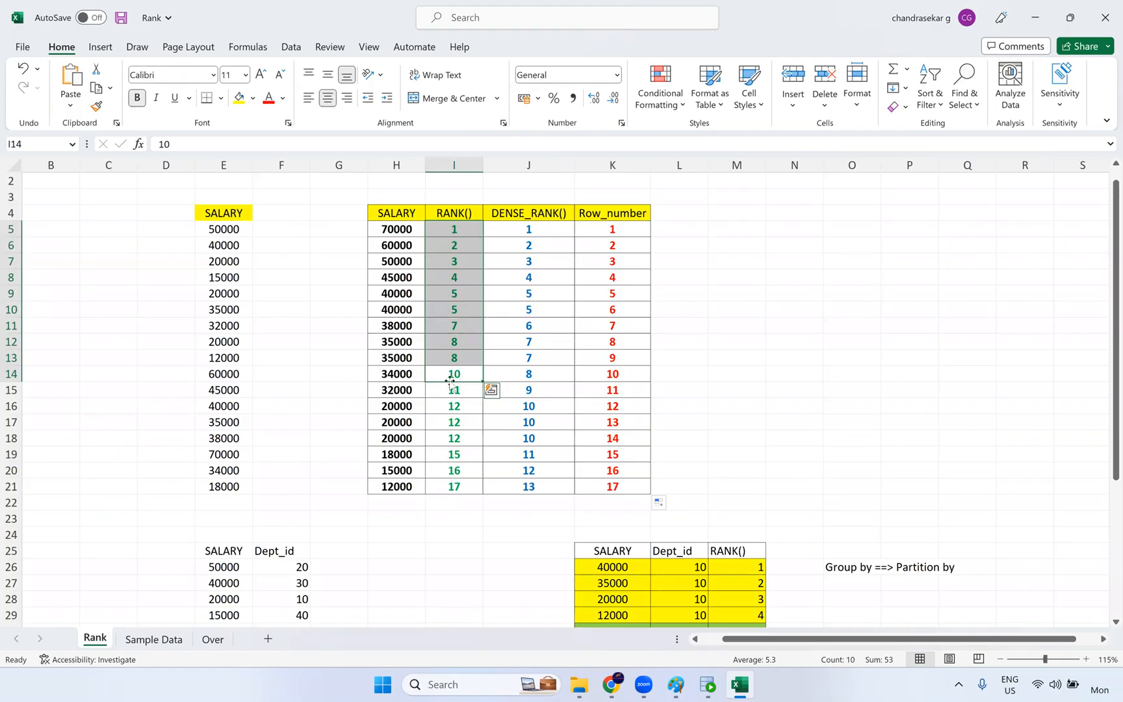
pyautogui.moveTo(527, 230); pyautogui.dragTo(400, 445)
pyautogui.moveTo(409, 231); pyautogui.dragTo(556, 229)
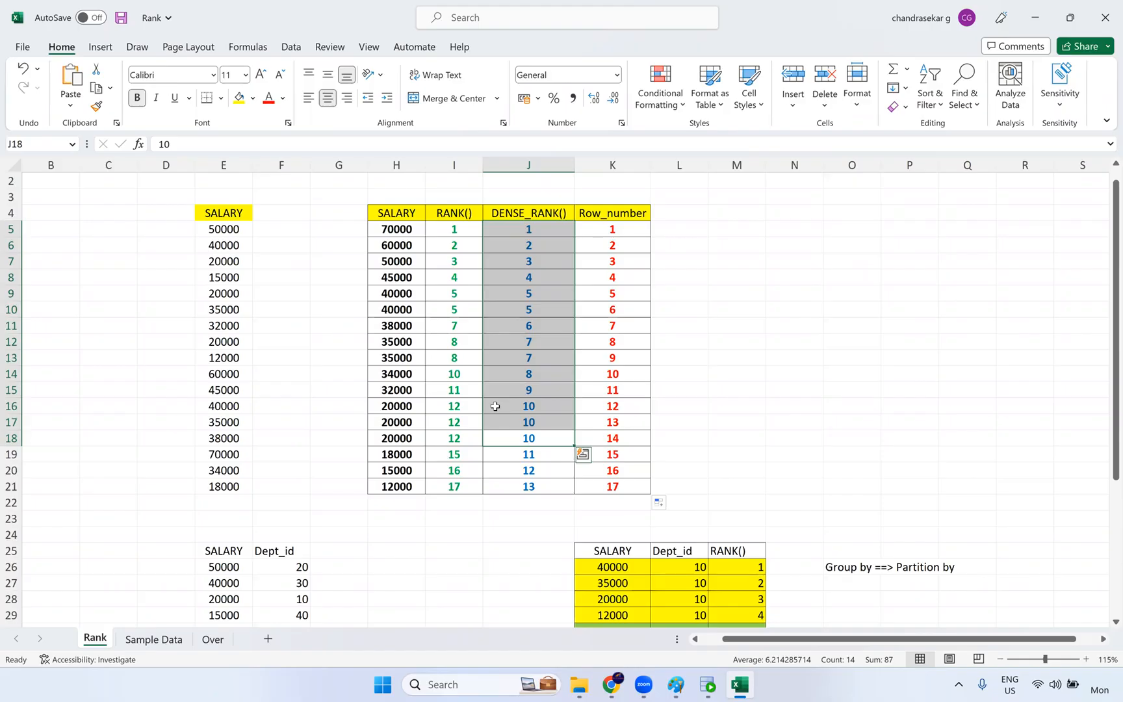
pyautogui.click(540, 436)
pyautogui.moveTo(539, 436); pyautogui.dragTo(372, 410)
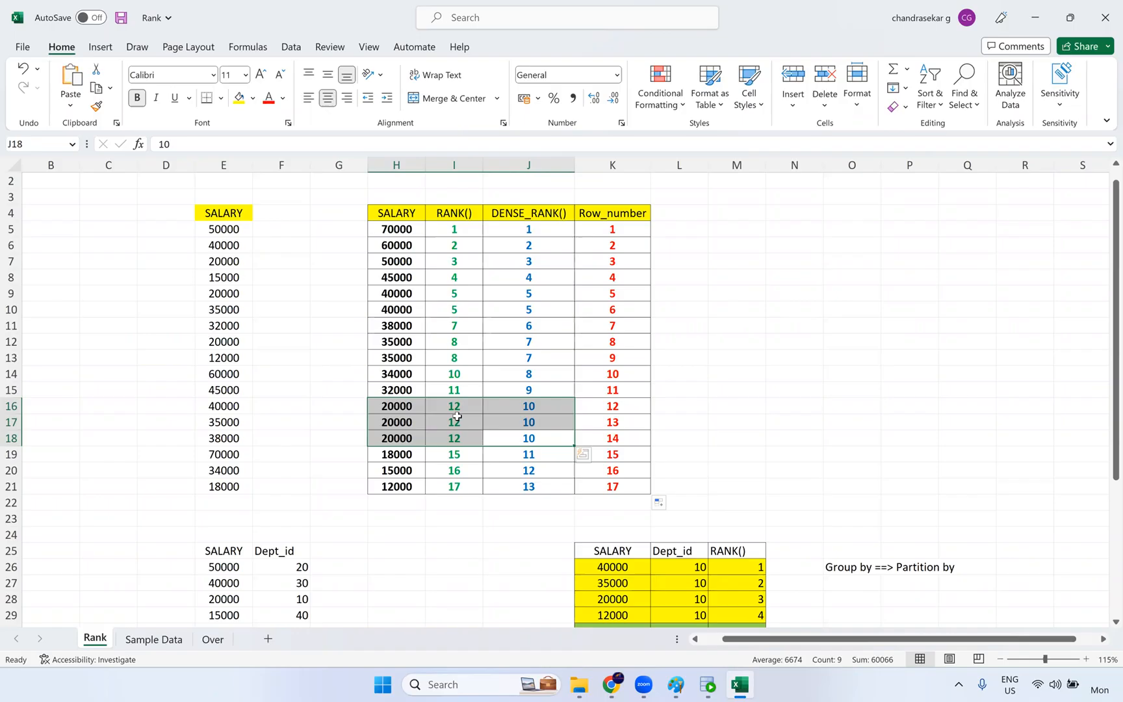
pyautogui.moveTo(619, 407); pyautogui.dragTo(614, 454)
pyautogui.moveTo(619, 407); pyautogui.dragTo(441, 423)
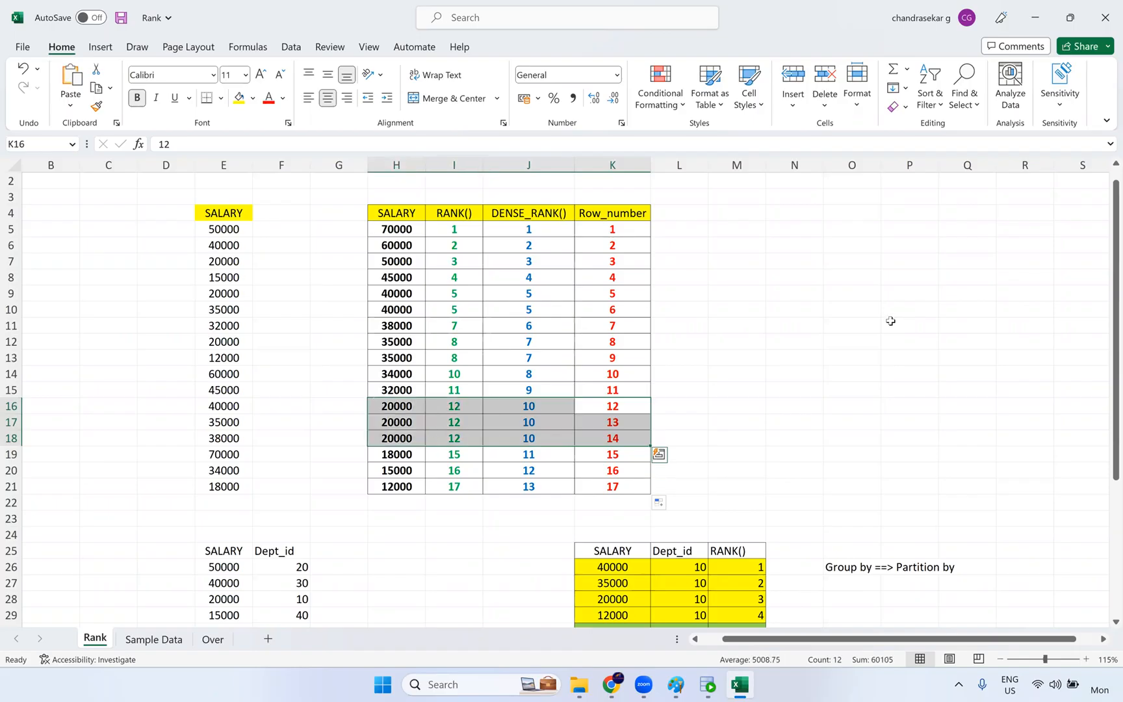
# Scroll down to the partitioned RANK table, then switch to Informatica Data Integration's Explore page
pyautogui.scroll(-2, 649, 321)
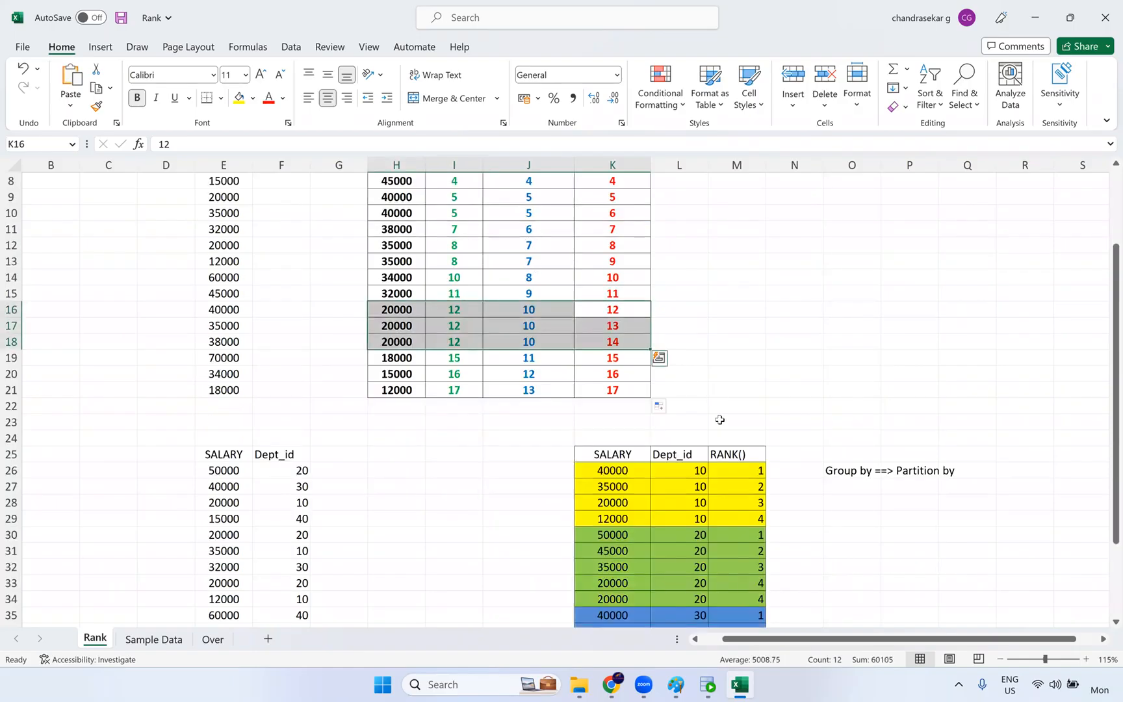
pyautogui.scroll(-2, 694, 364)
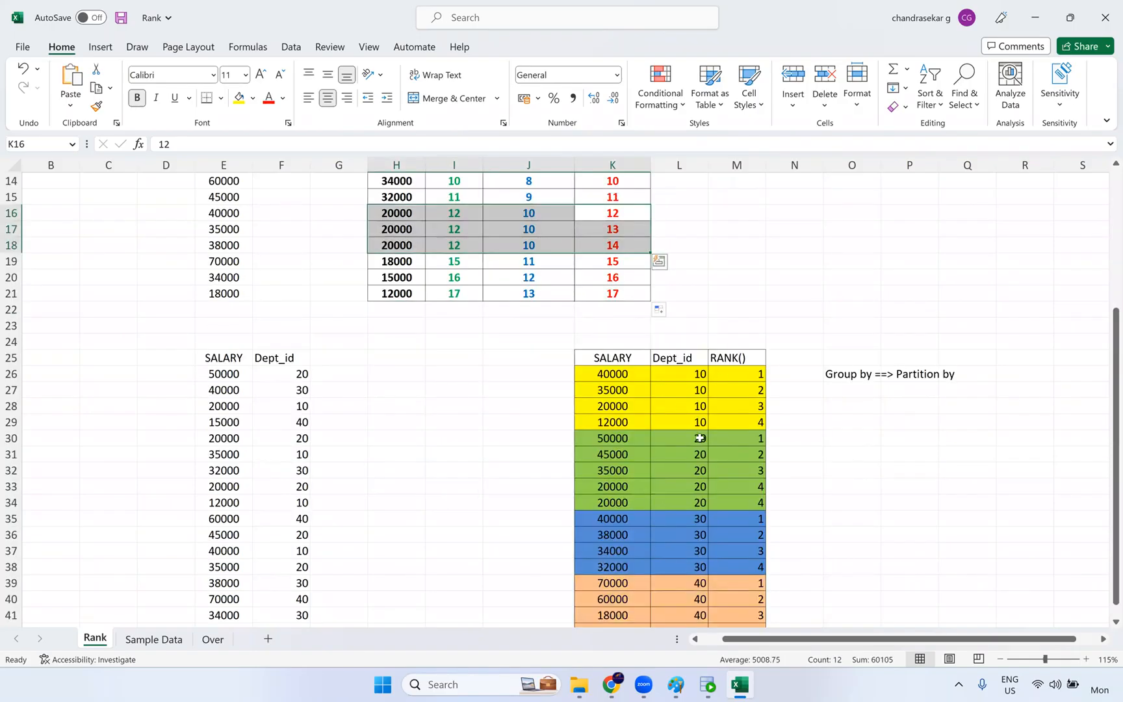
pyautogui.scroll(-2, 702, 438)
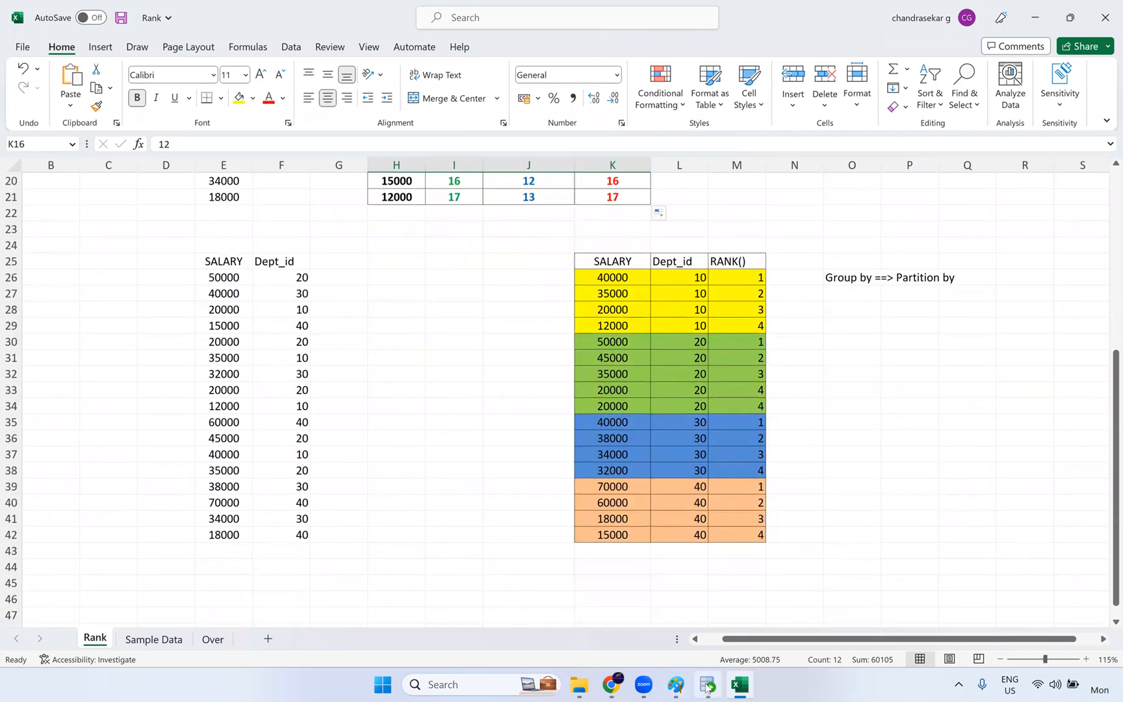
pyautogui.click(927, 272)
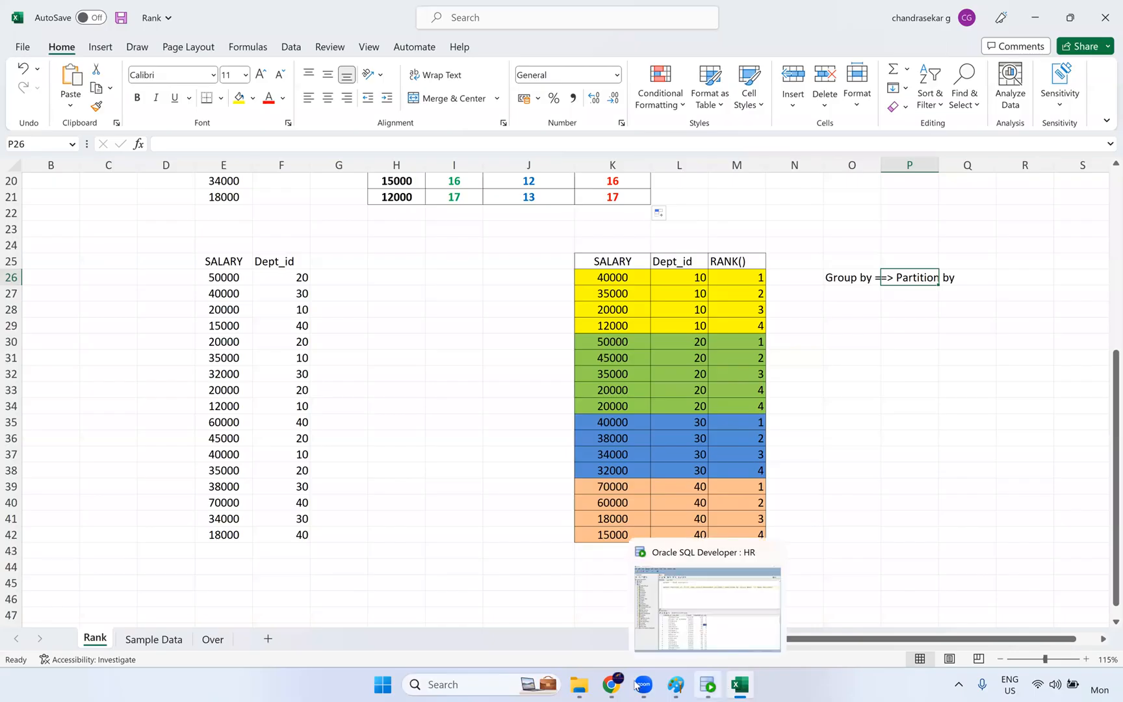
pyautogui.click(611, 684)
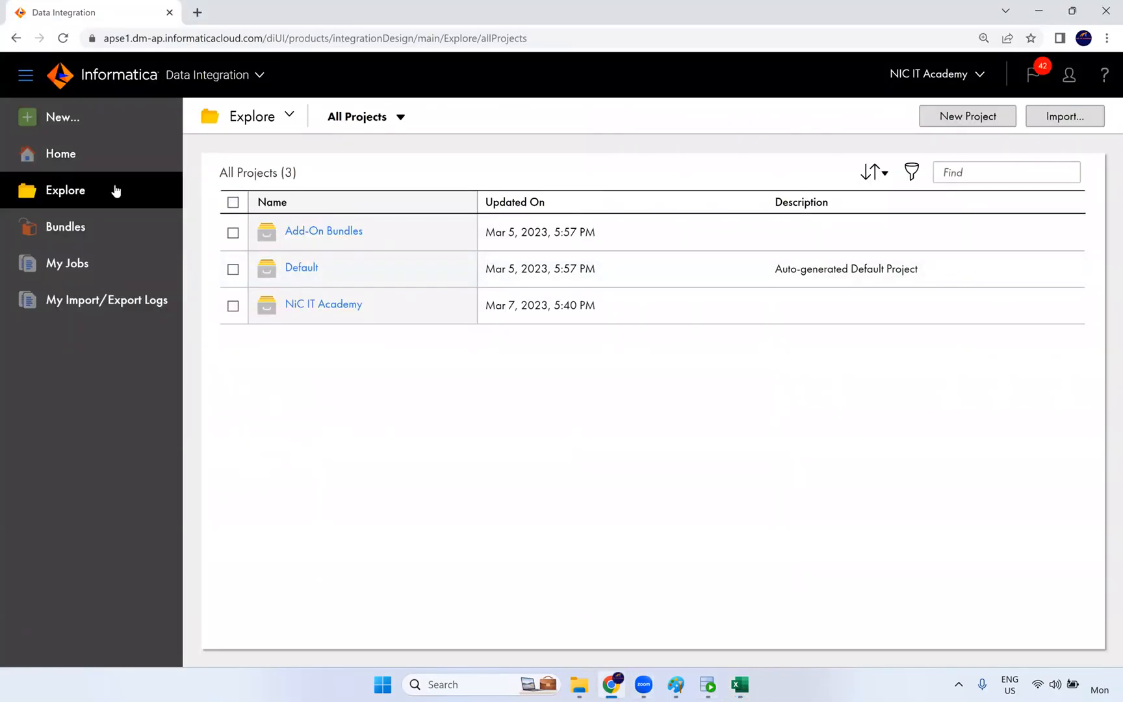
# Create a blank Mapping asset and name it m_Rank_Transformation
pyautogui.click(89, 123)
pyautogui.click(230, 253)
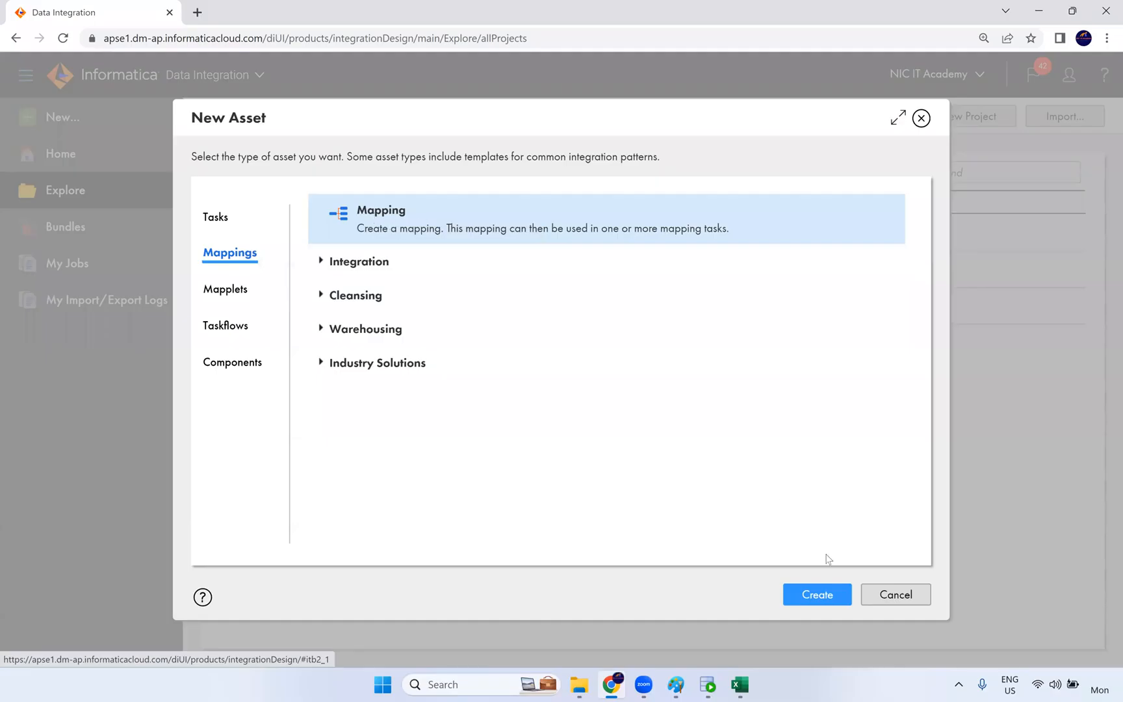
pyautogui.click(816, 594)
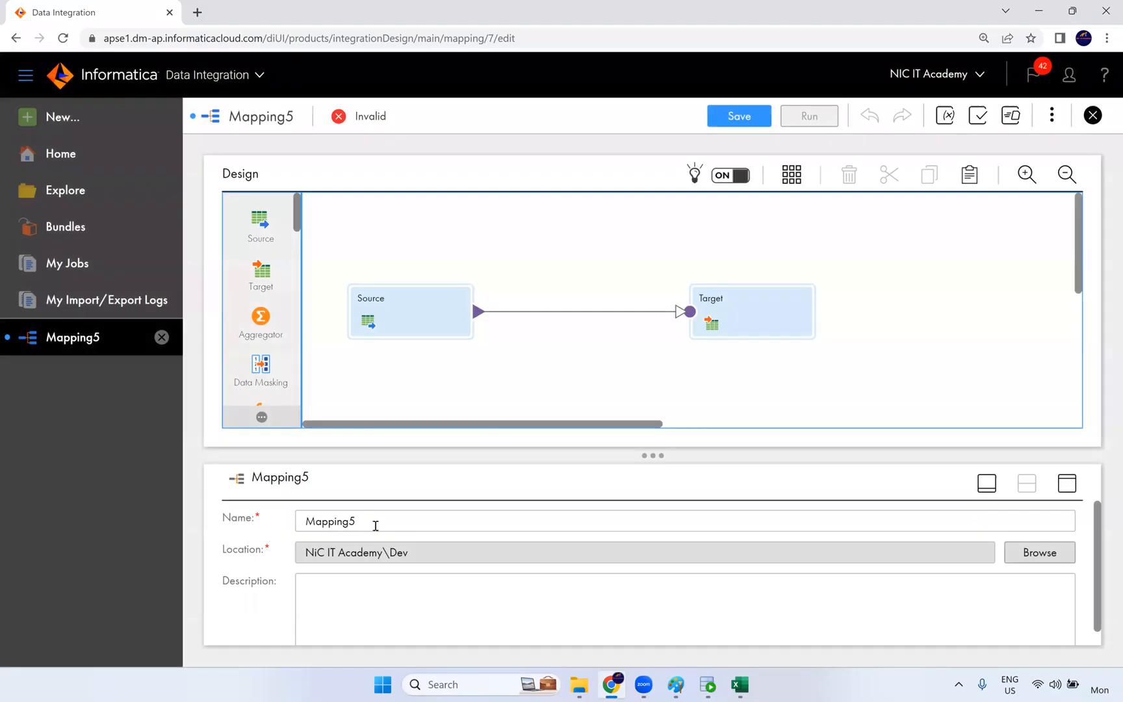
pyautogui.write('m_Ran')
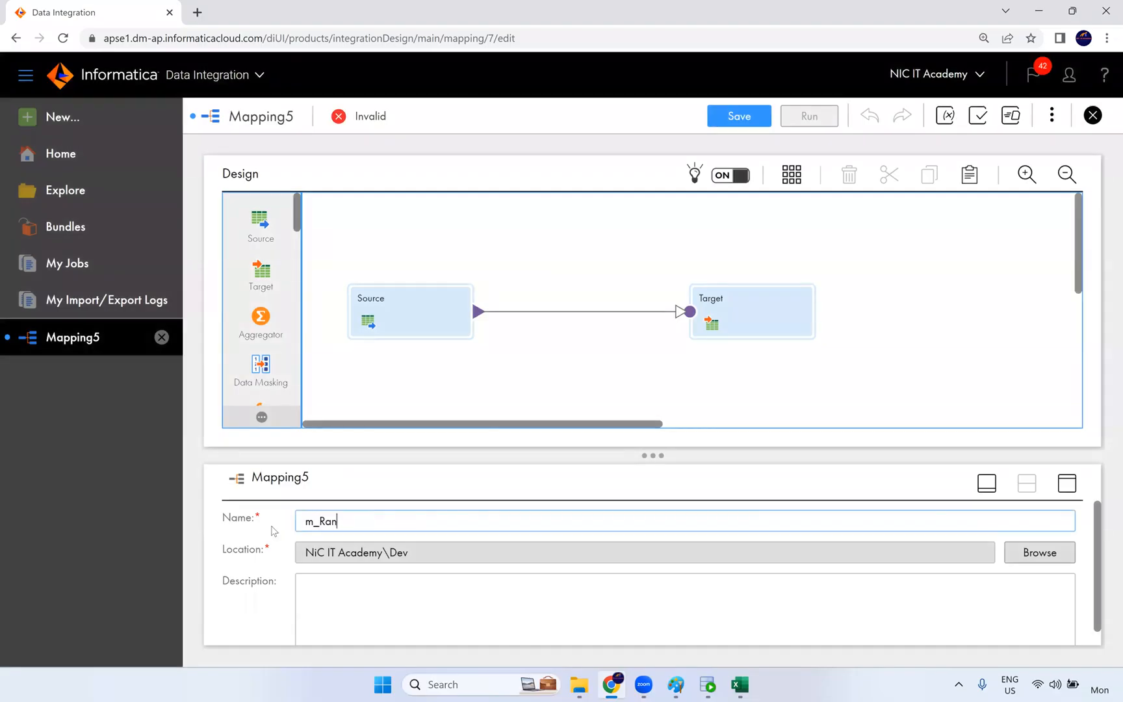
pyautogui.write('k_Transformation')
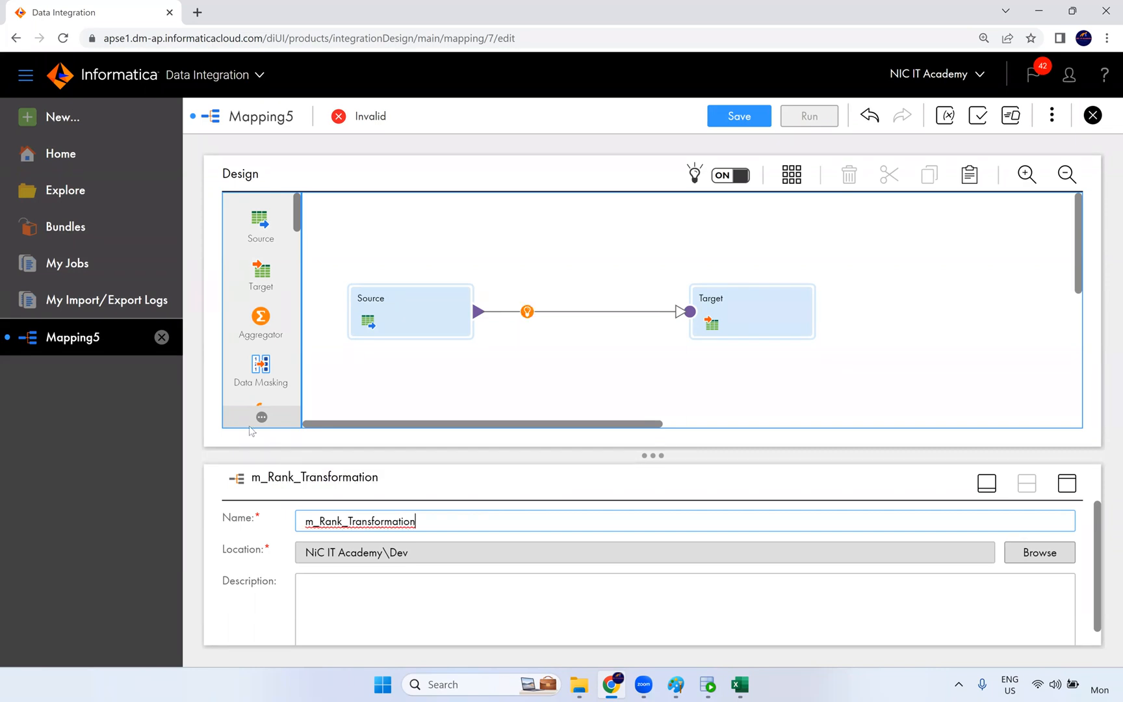
pyautogui.click(392, 400)
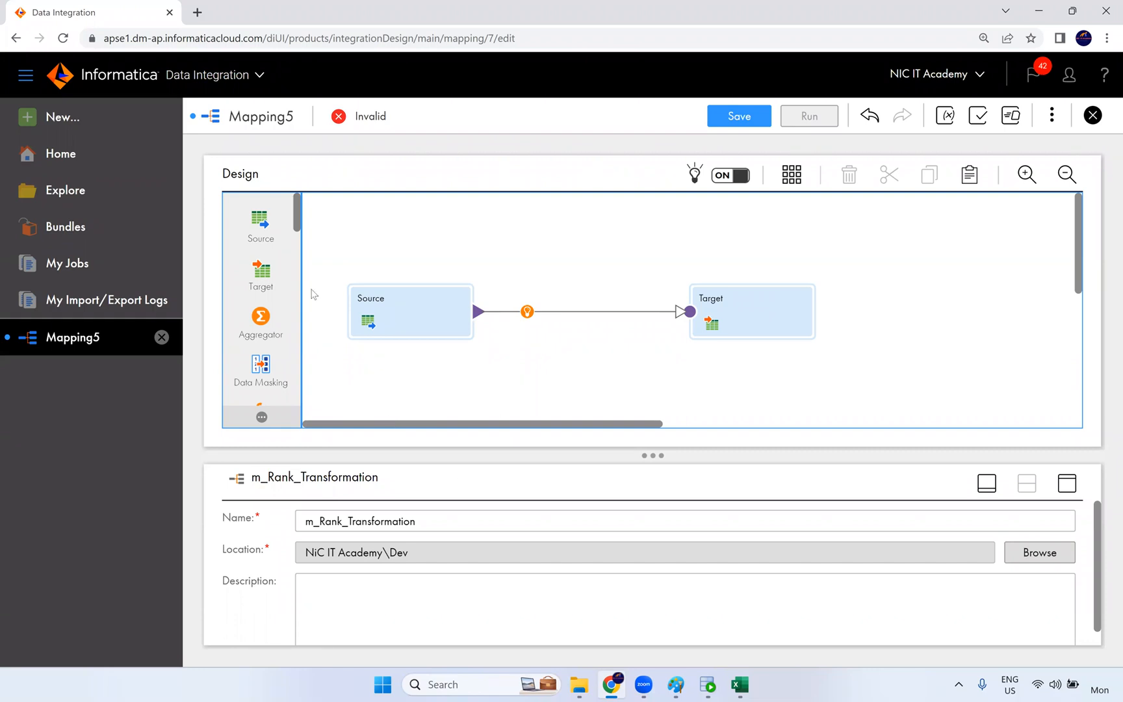
# Point the Source at the EMPLOYEES table through the Oracle_Src connection
pyautogui.click(412, 306)
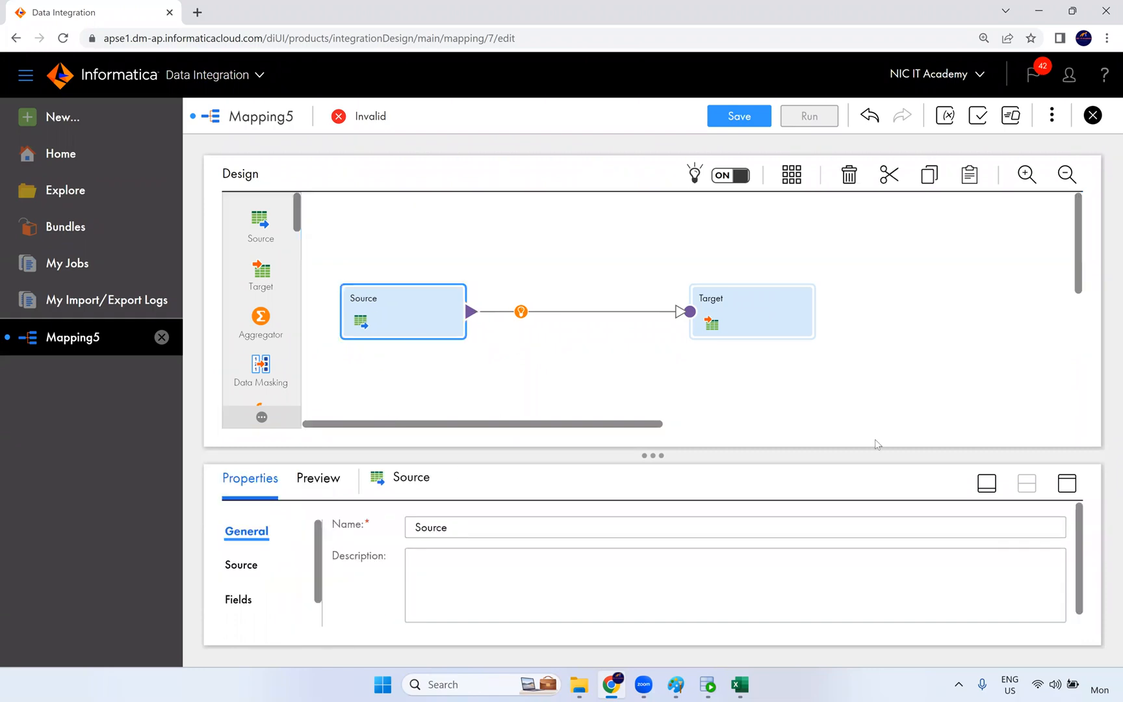
pyautogui.click(1067, 484)
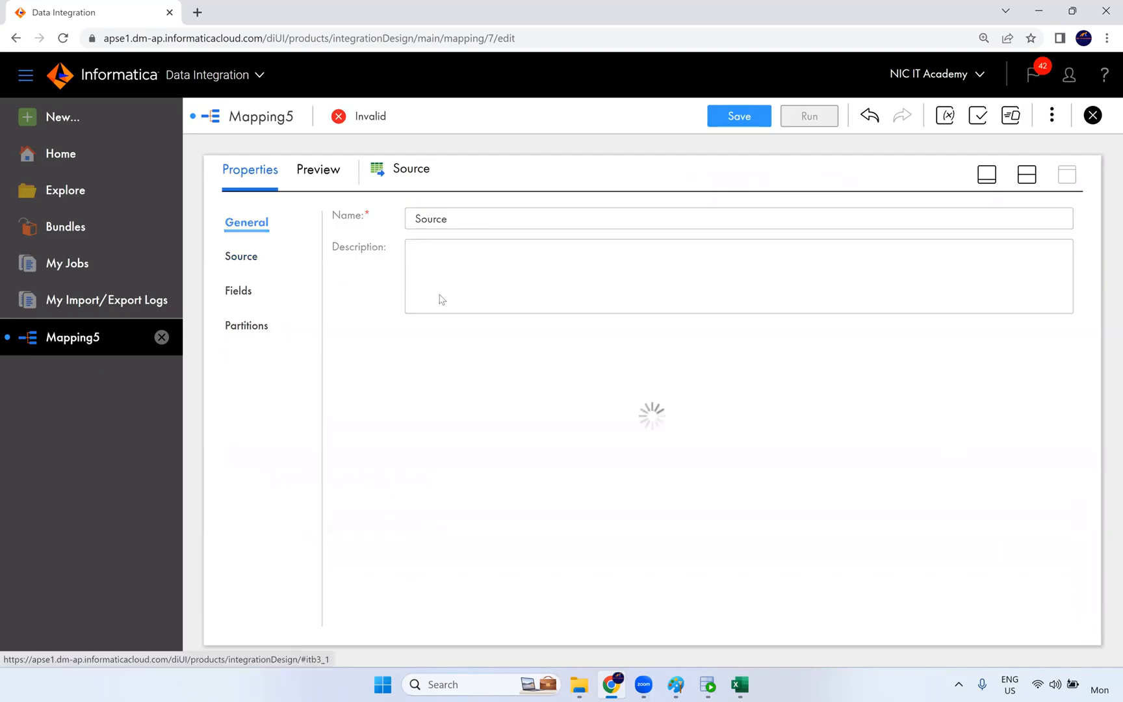
pyautogui.click(463, 262)
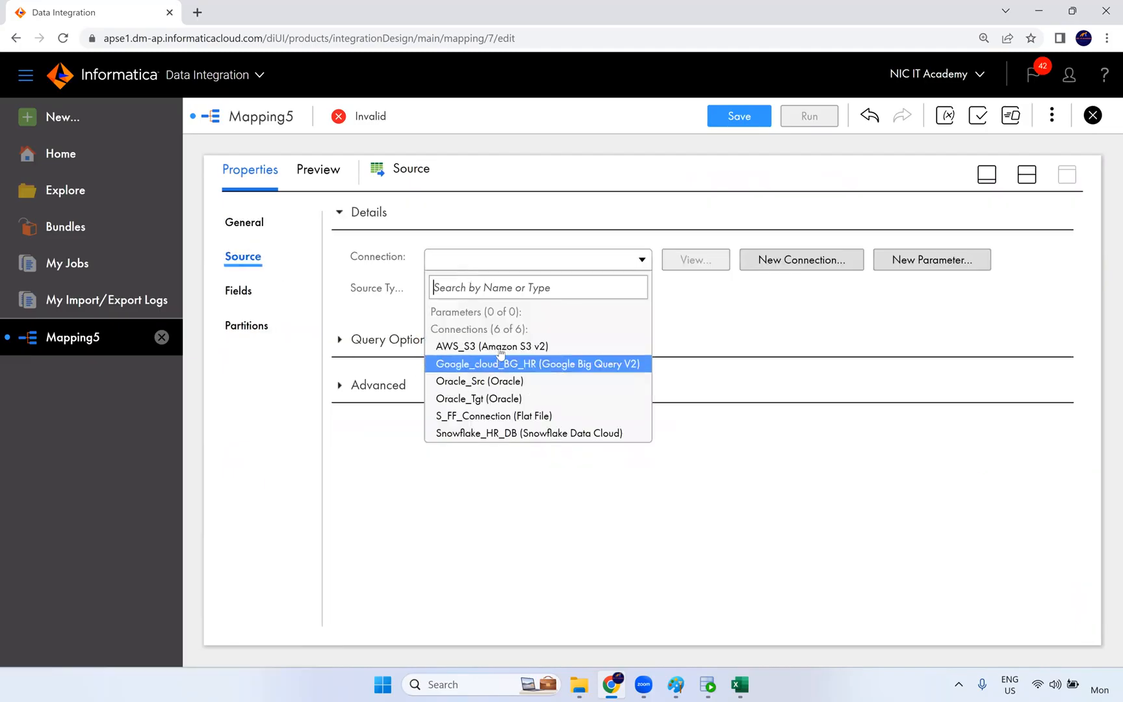
pyautogui.click(518, 384)
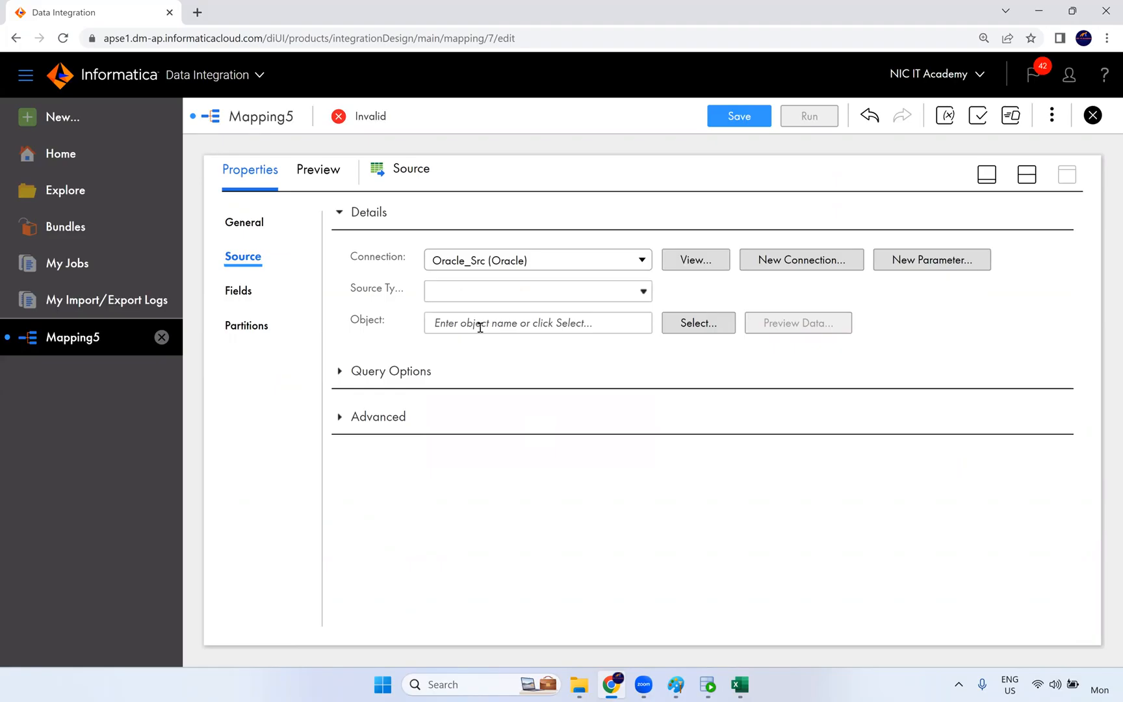
pyautogui.click(718, 329)
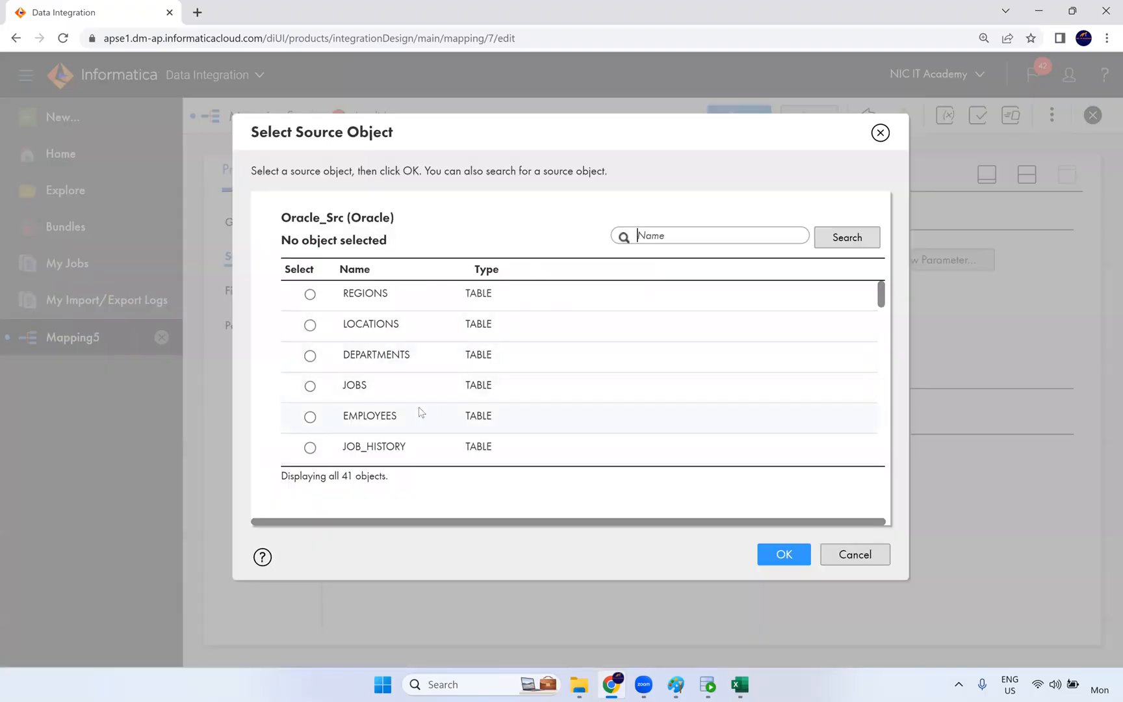
pyautogui.click(455, 417)
pyautogui.click(781, 554)
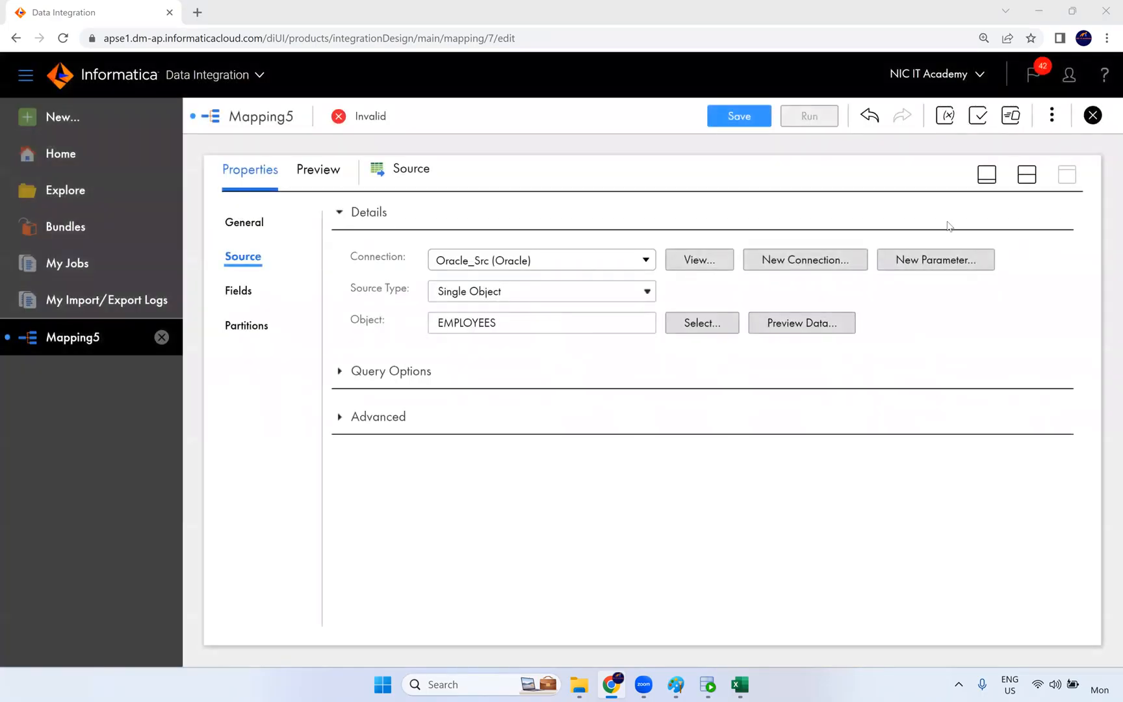
pyautogui.click(1026, 177)
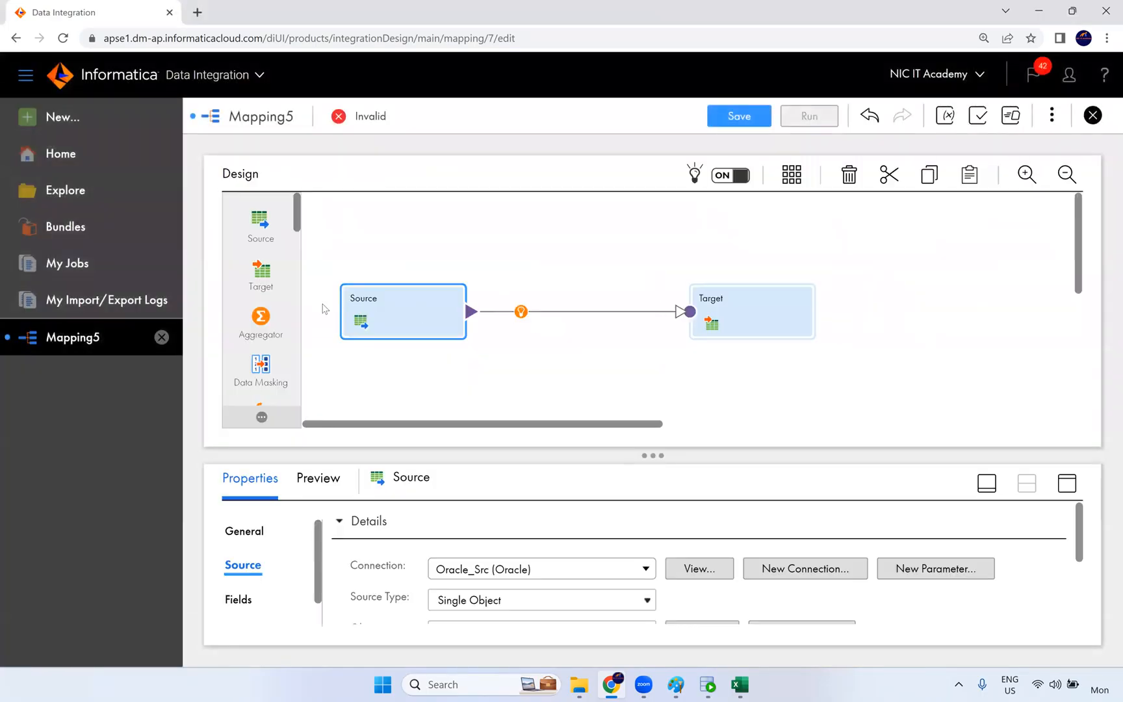
# Insert a Rank transformation on the Source–Target link and show its Rank settings
pyautogui.click(521, 312)
pyautogui.scroll(-5, 599, 377)
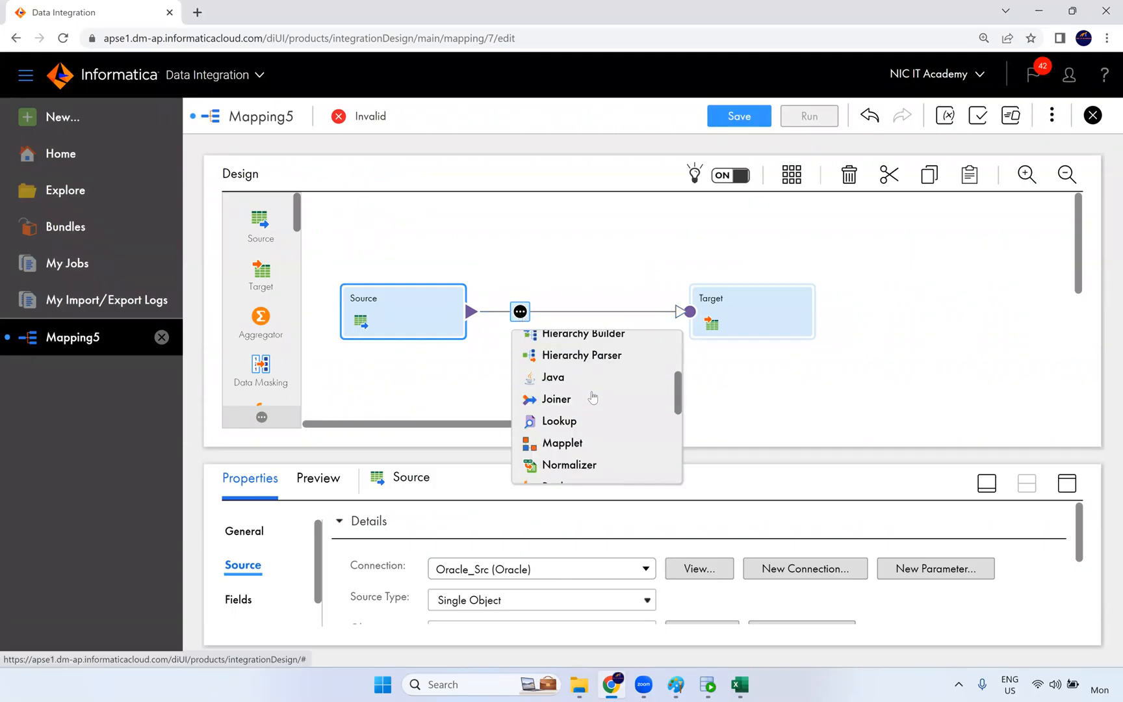
pyautogui.click(570, 416)
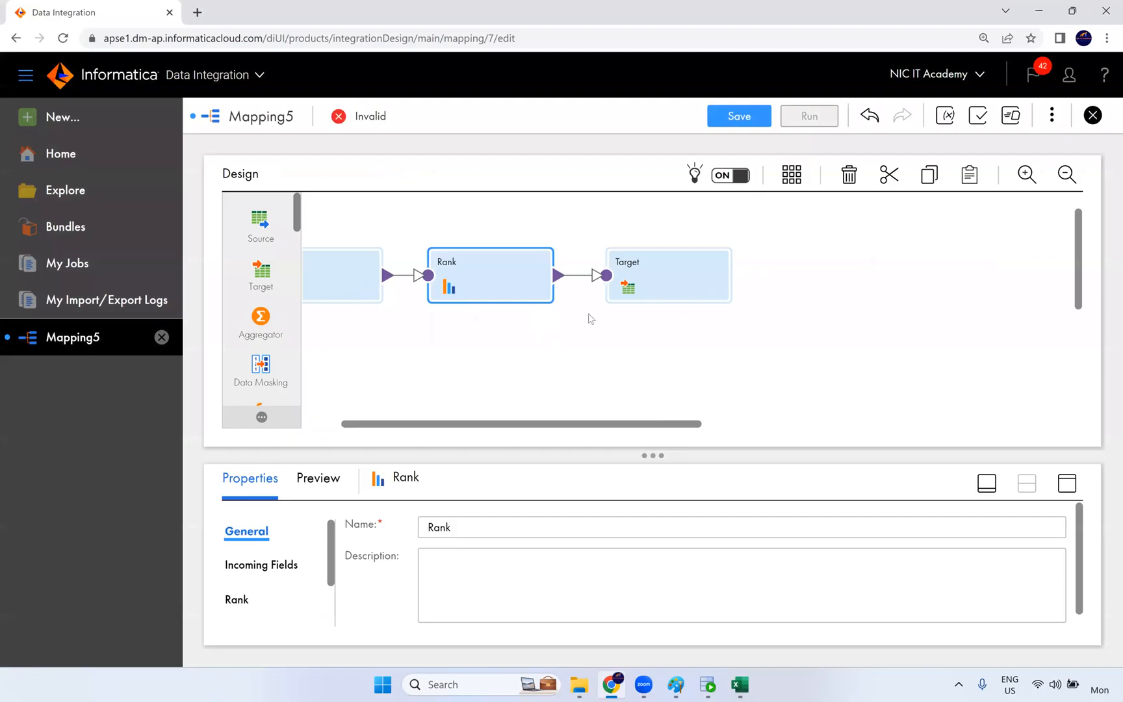
pyautogui.moveTo(449, 426); pyautogui.dragTo(370, 426)
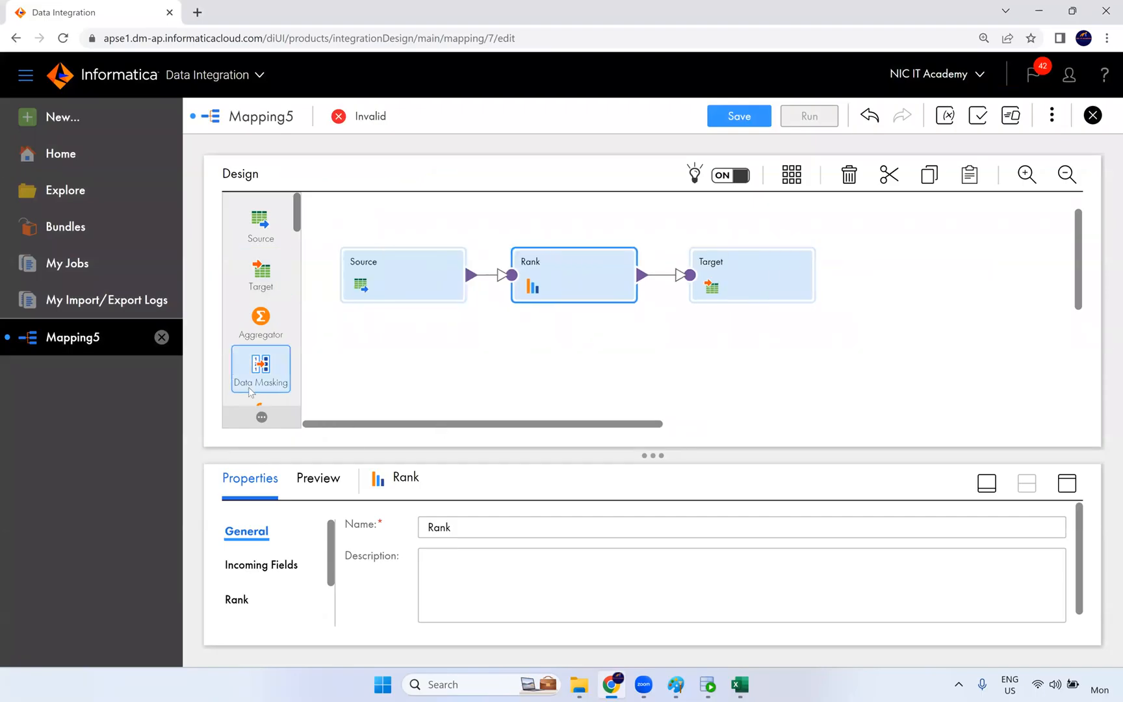
pyautogui.click(1066, 484)
pyautogui.click(237, 292)
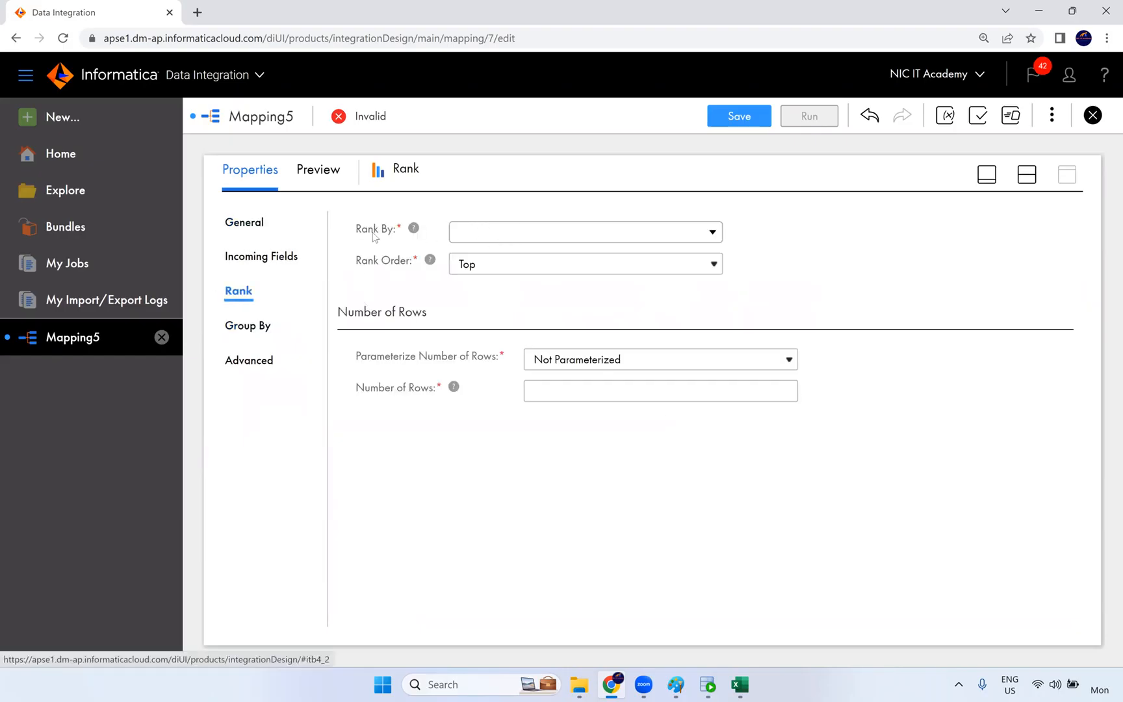
# Rank by the SALARY field, keeping the Top rank order
pyautogui.click(480, 236)
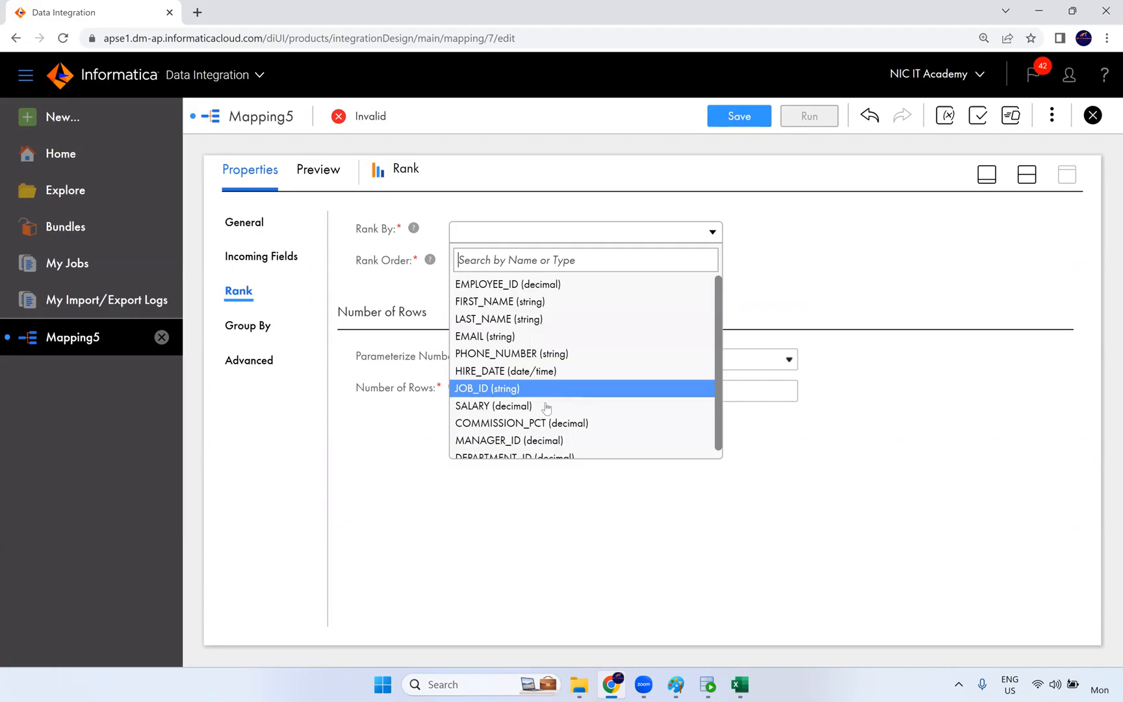
pyautogui.click(526, 405)
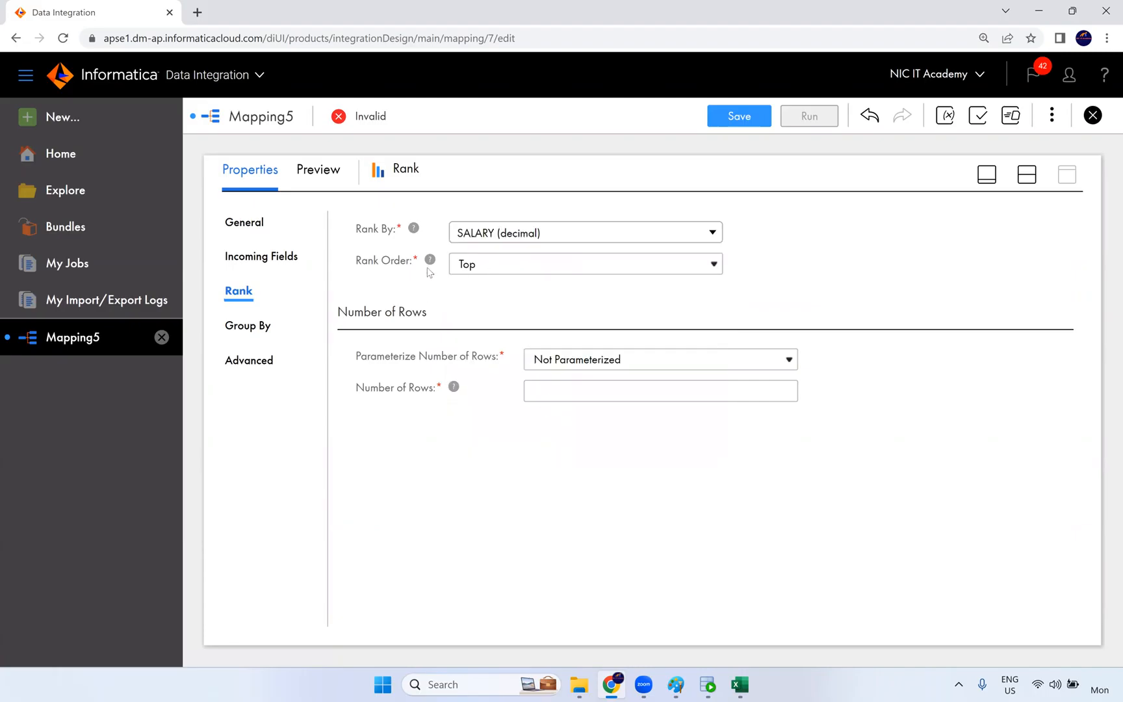
pyautogui.click(498, 269)
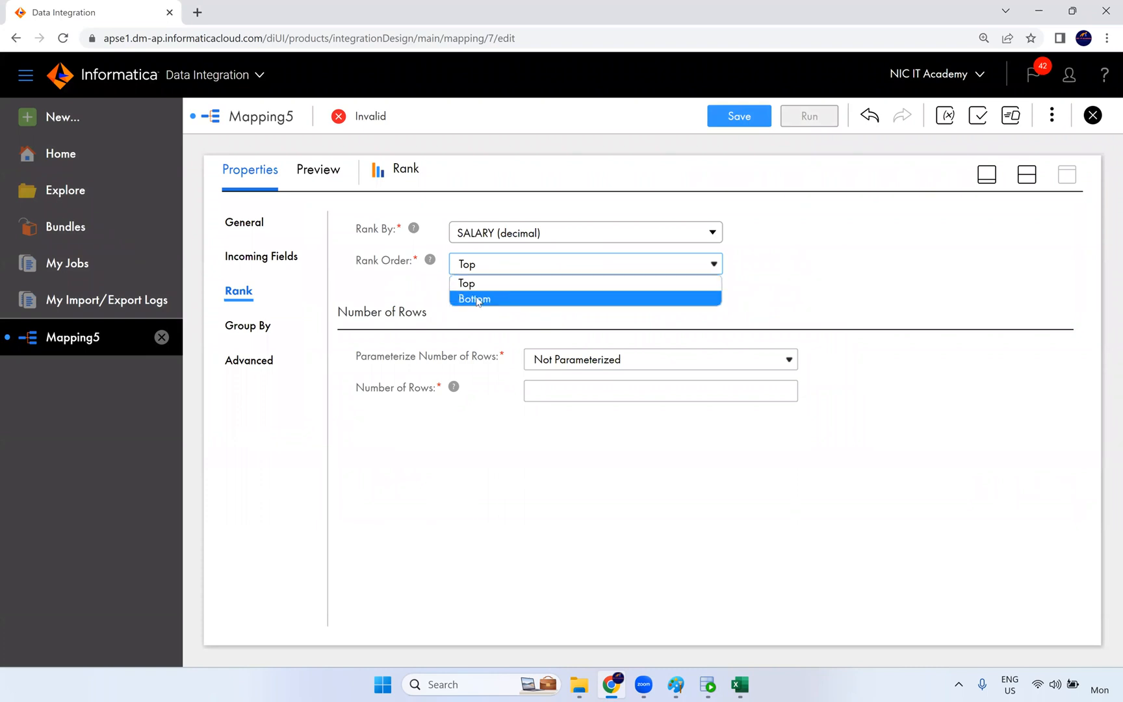
pyautogui.click(384, 296)
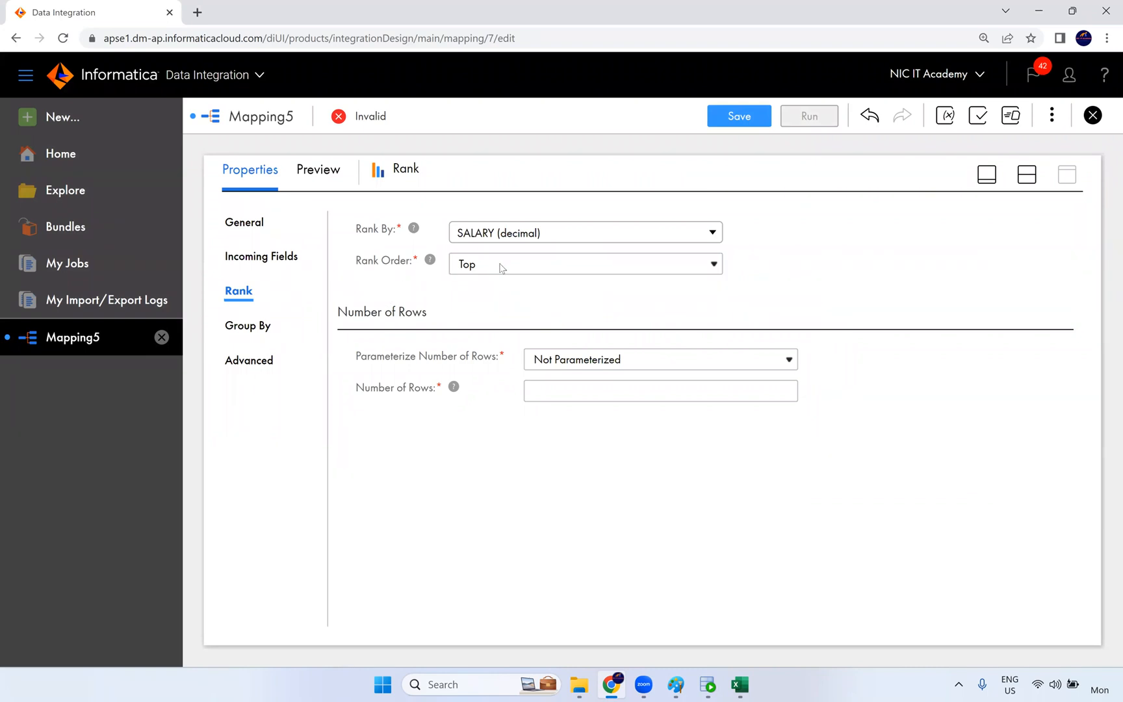
# Set Number of Rows to 100, Not Parameterized, then view the Group By settings
pyautogui.click(553, 398)
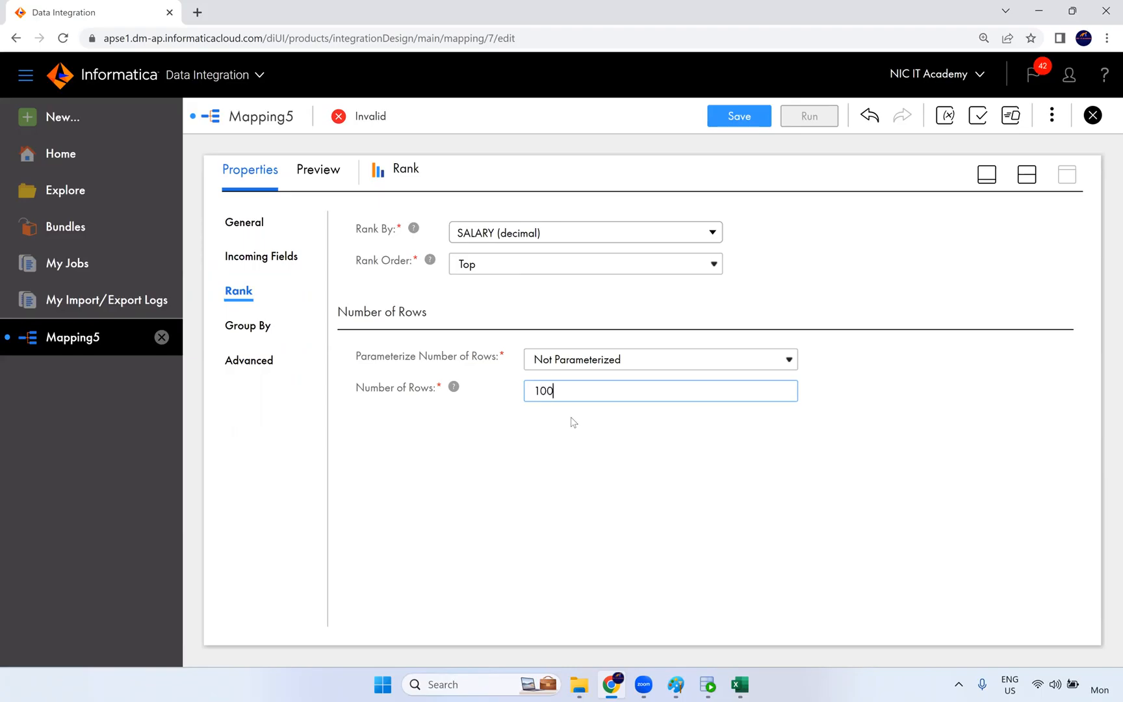
pyautogui.click(583, 443)
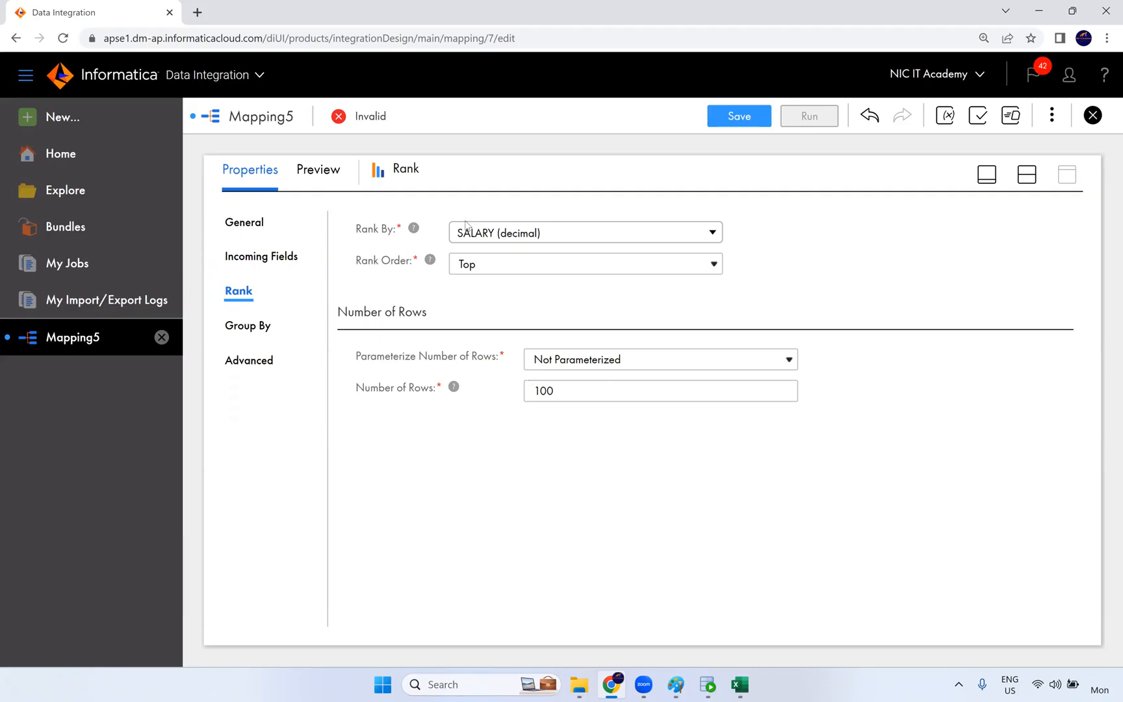
pyautogui.click(599, 363)
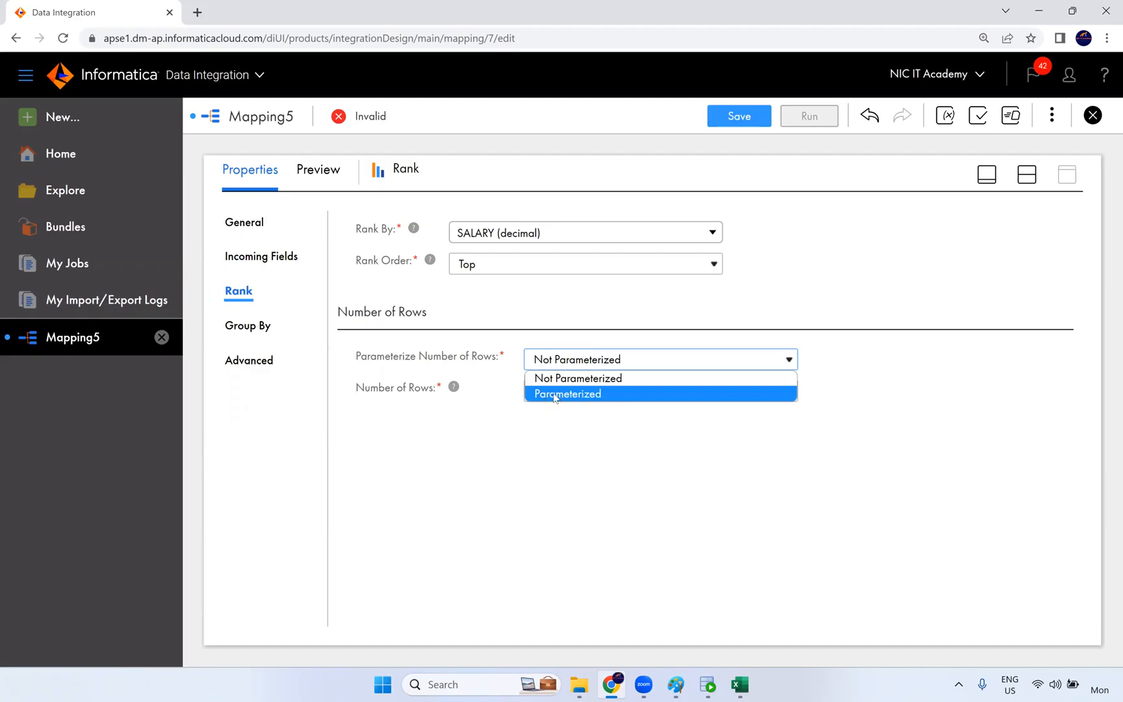
pyautogui.click(495, 387)
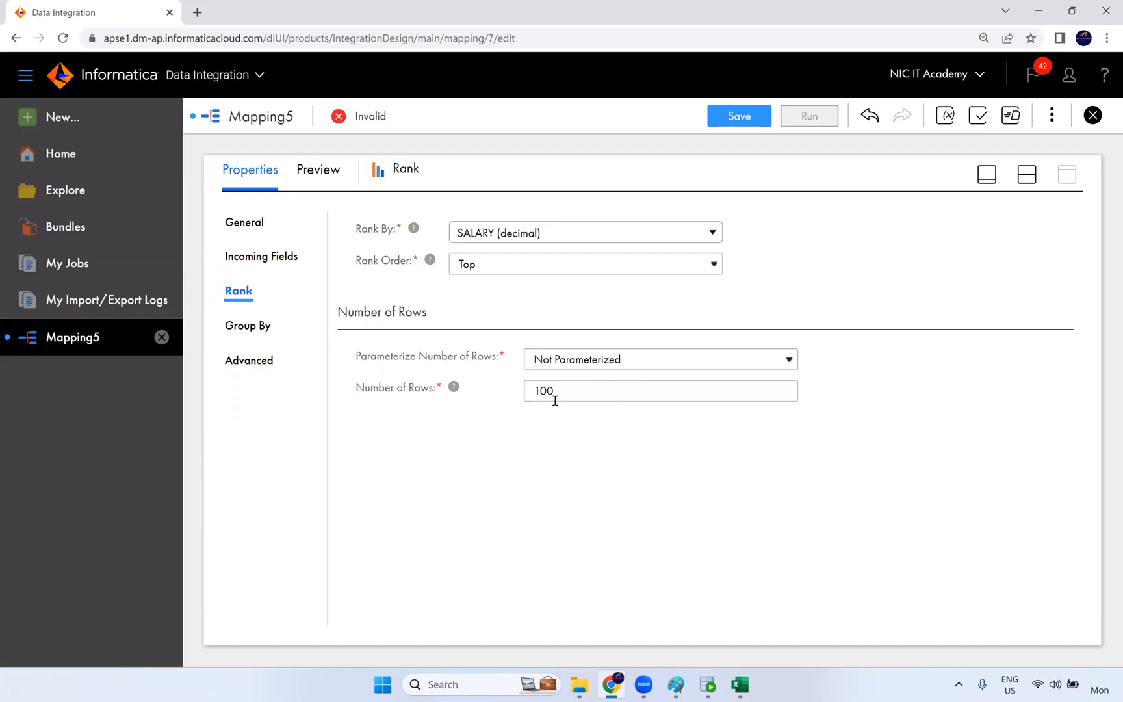
pyautogui.moveTo(560, 391); pyautogui.dragTo(519, 393)
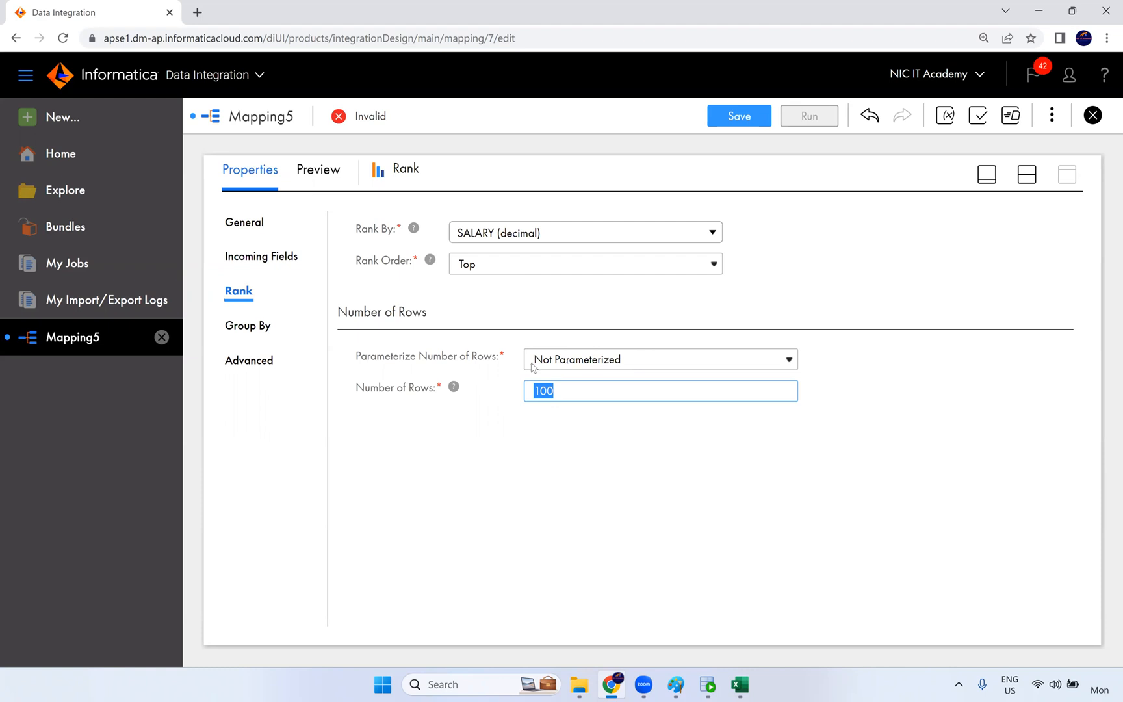
pyautogui.click(598, 364)
pyautogui.click(517, 442)
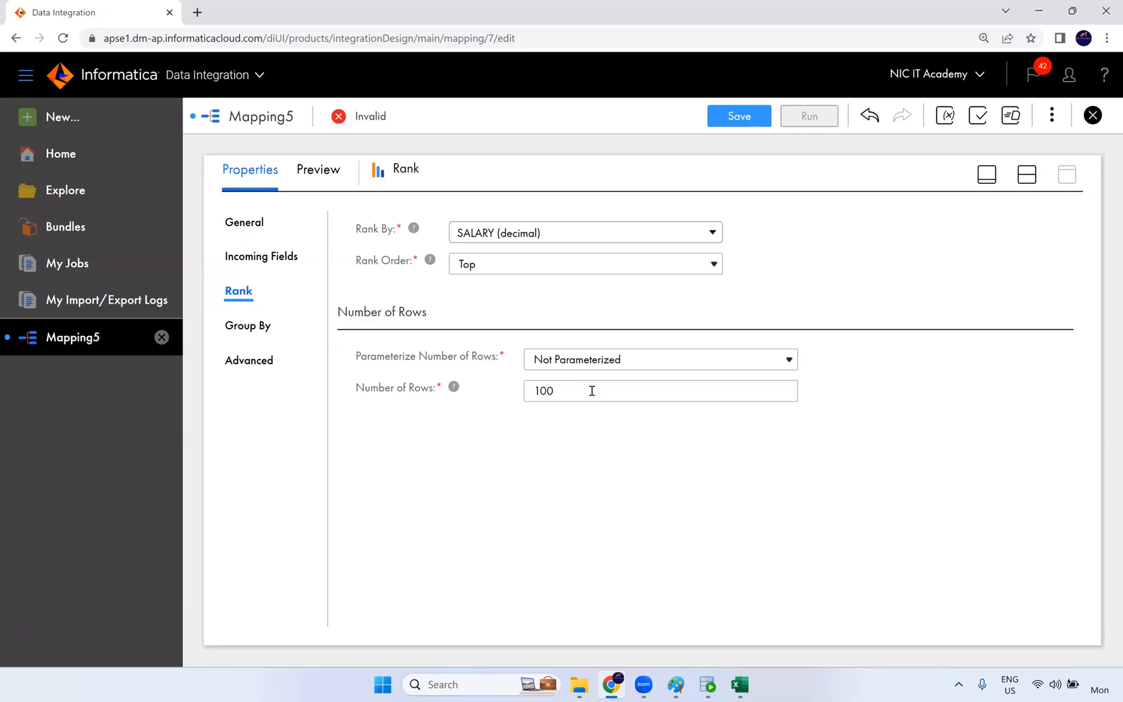
pyautogui.doubleClick(567, 391)
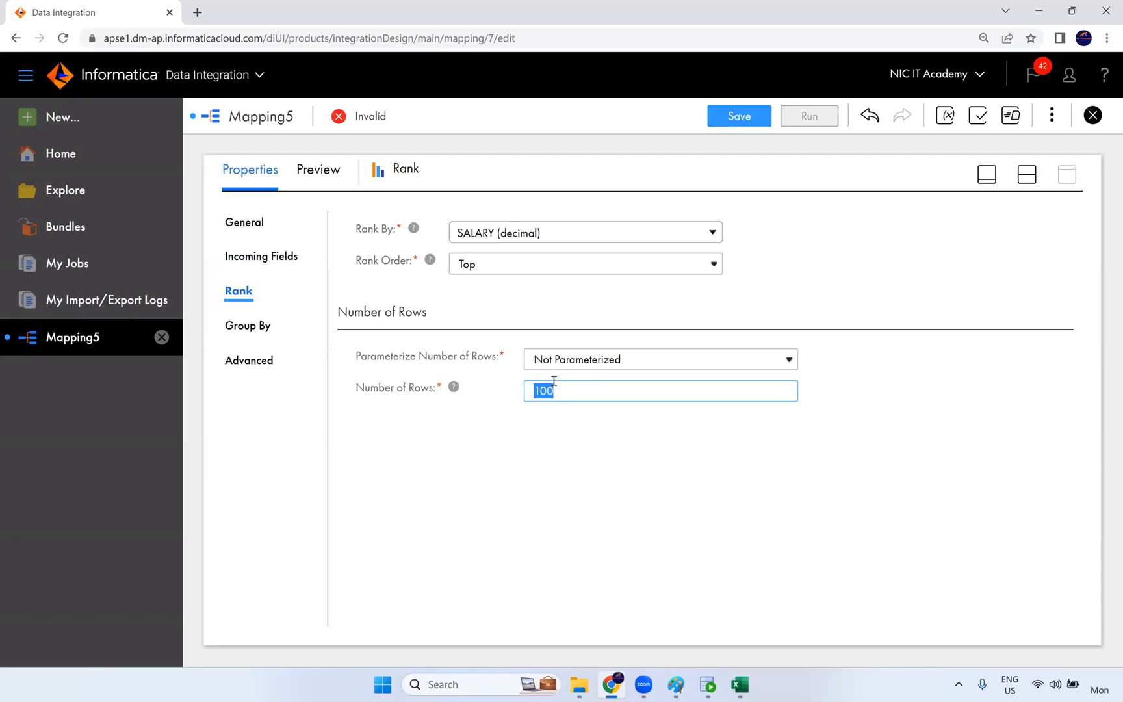
pyautogui.click(589, 436)
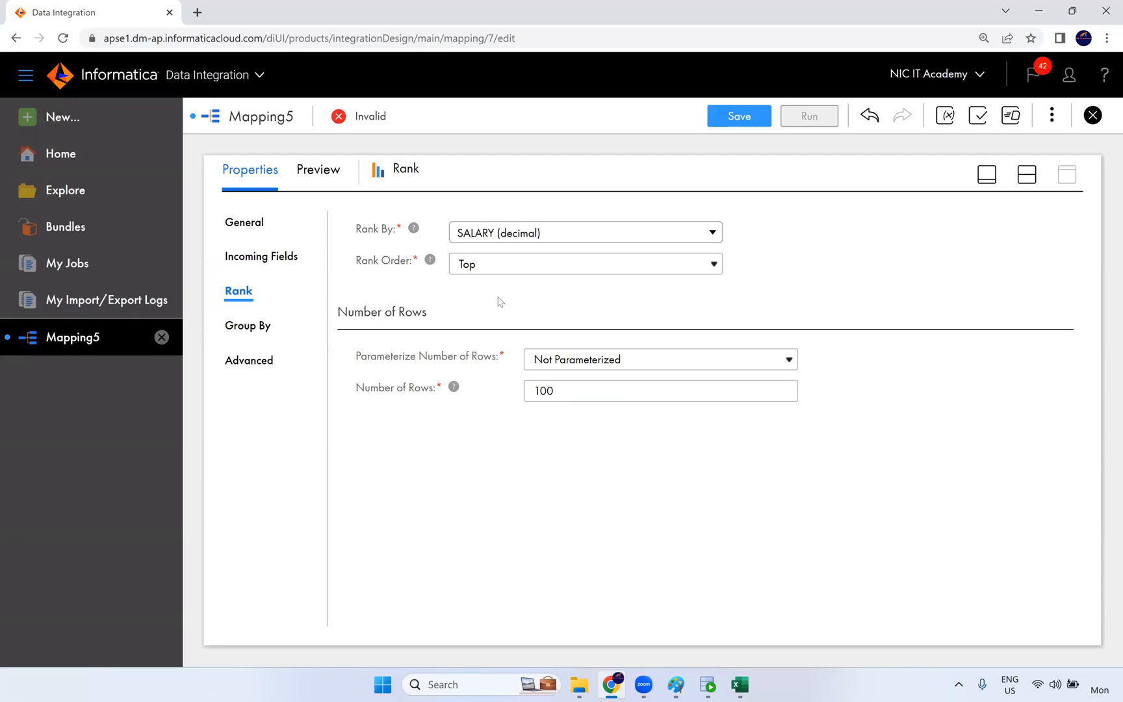
pyautogui.click(256, 331)
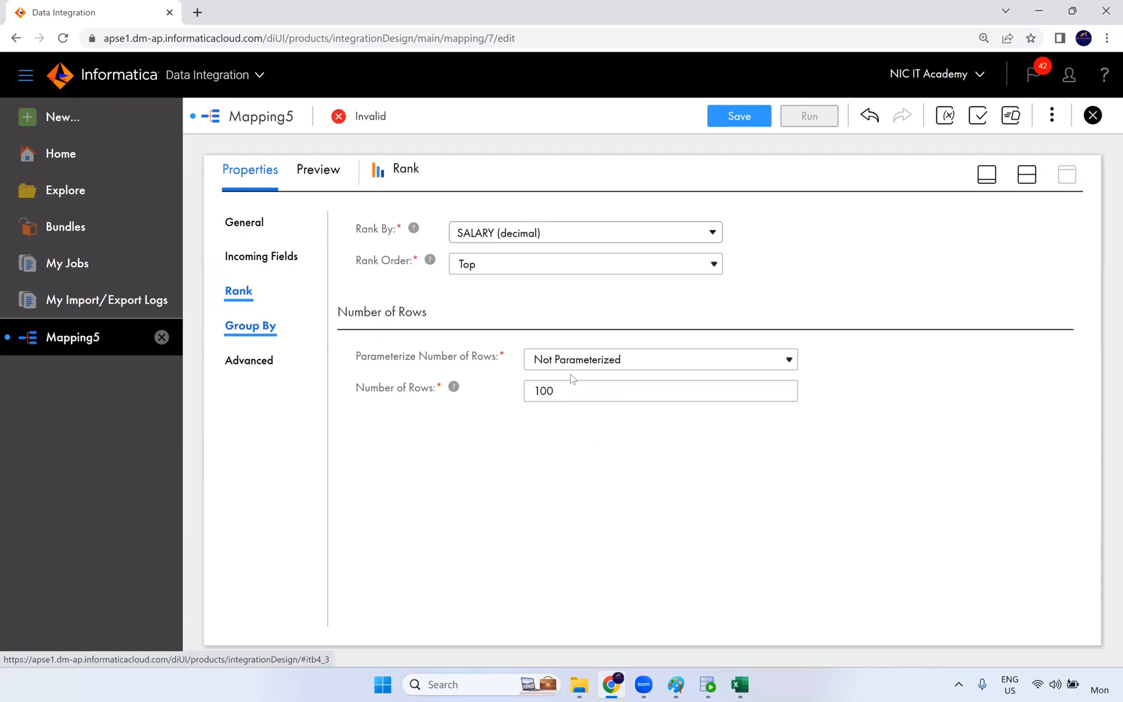
pyautogui.click(268, 327)
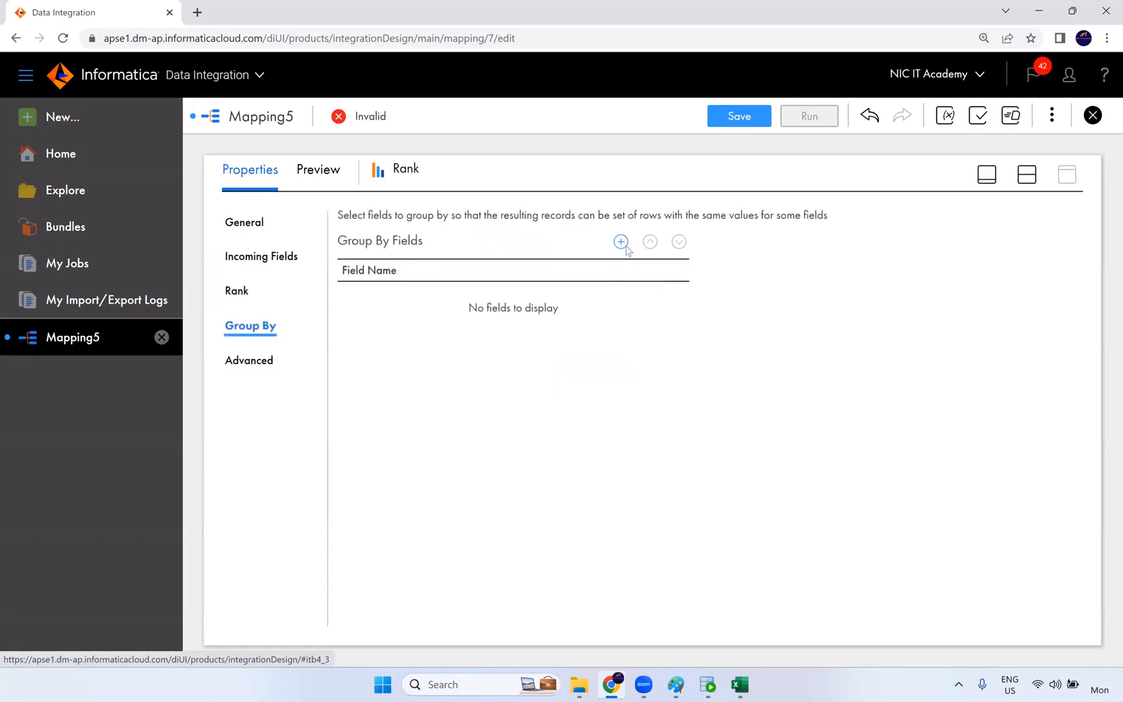
# Look over the Rank's Advanced options, including case-sensitive string comparison, then restore the canvas
pyautogui.click(273, 368)
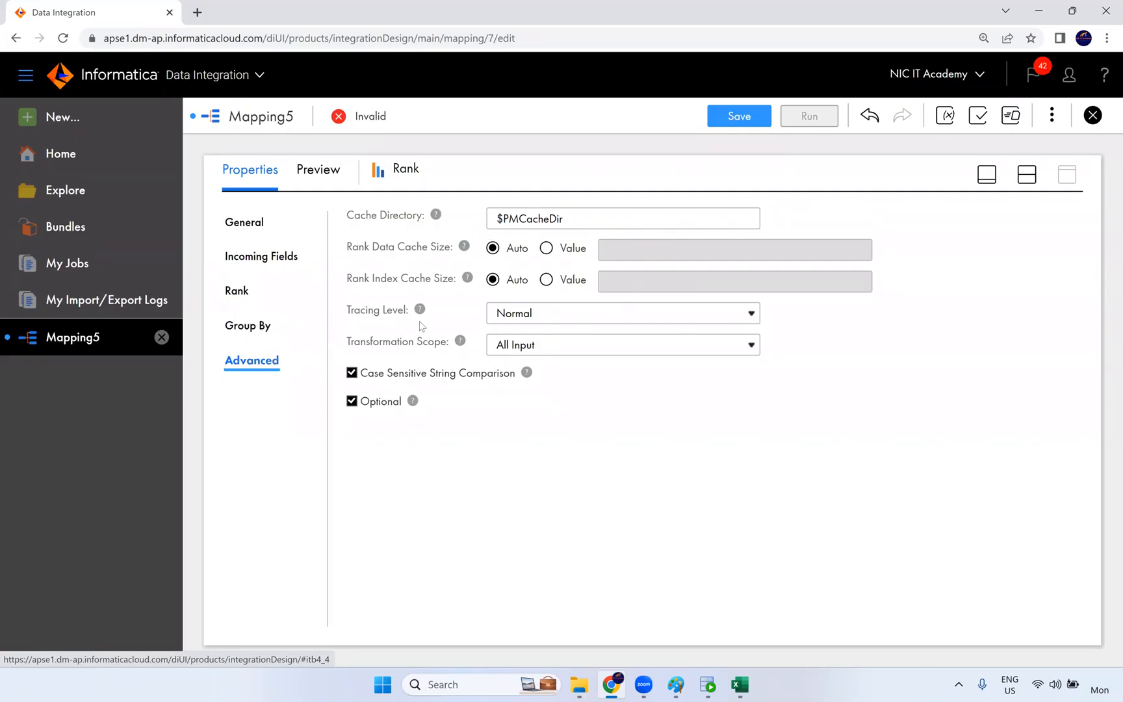
pyautogui.moveTo(387, 374); pyautogui.dragTo(480, 379)
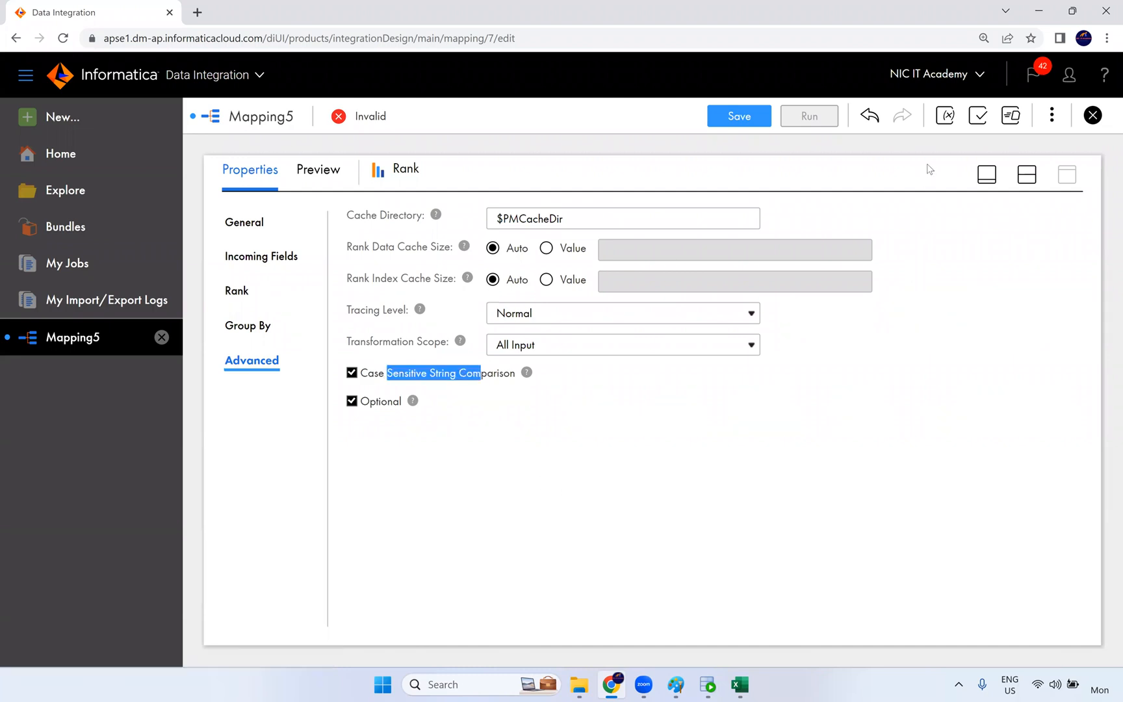
pyautogui.click(1028, 176)
# Set the Target's connection to Oracle_Tgt
pyautogui.click(775, 284)
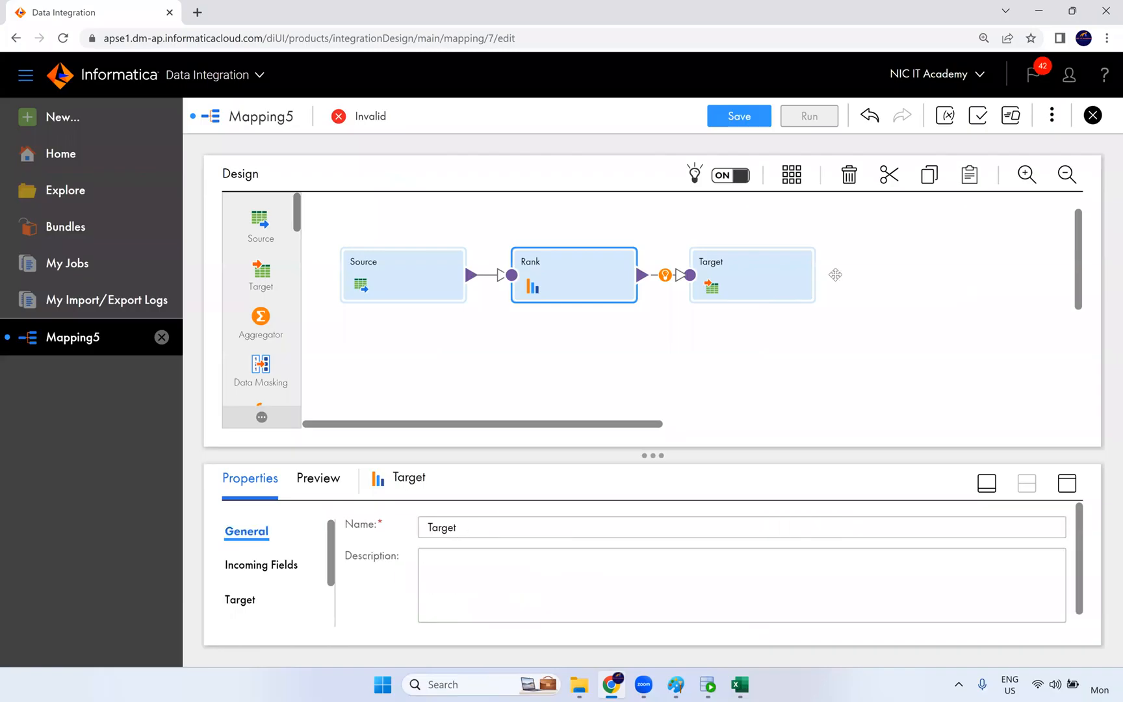
pyautogui.moveTo(835, 274); pyautogui.dragTo(827, 259)
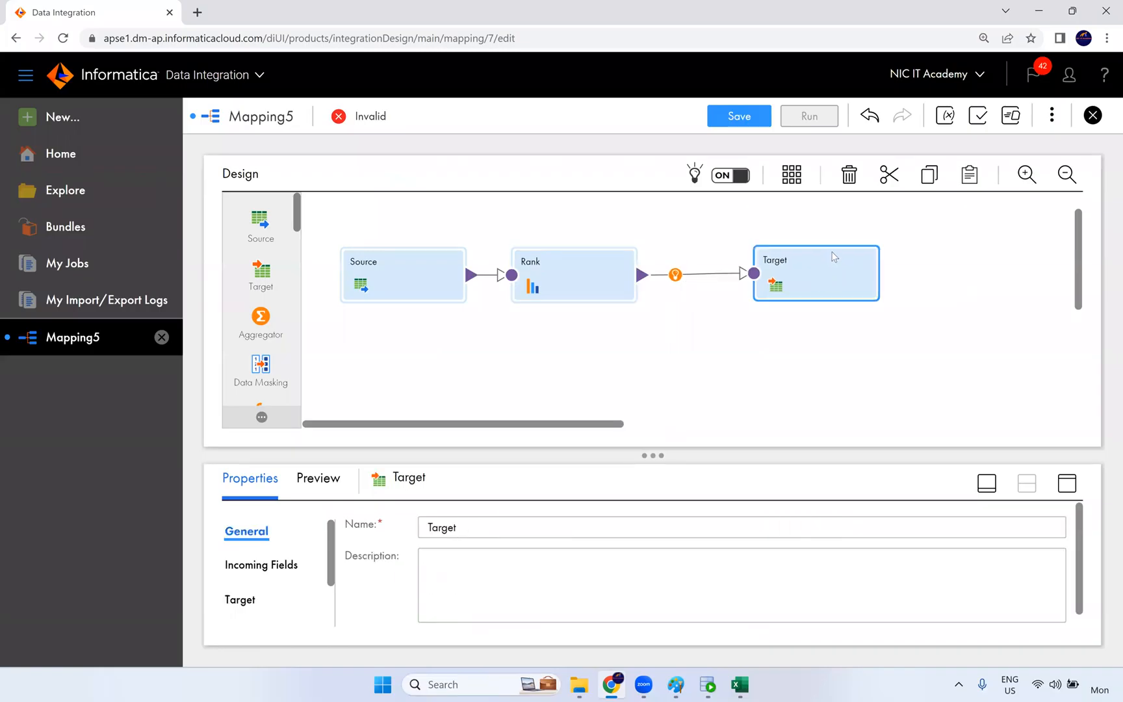
pyautogui.click(1067, 486)
pyautogui.click(241, 291)
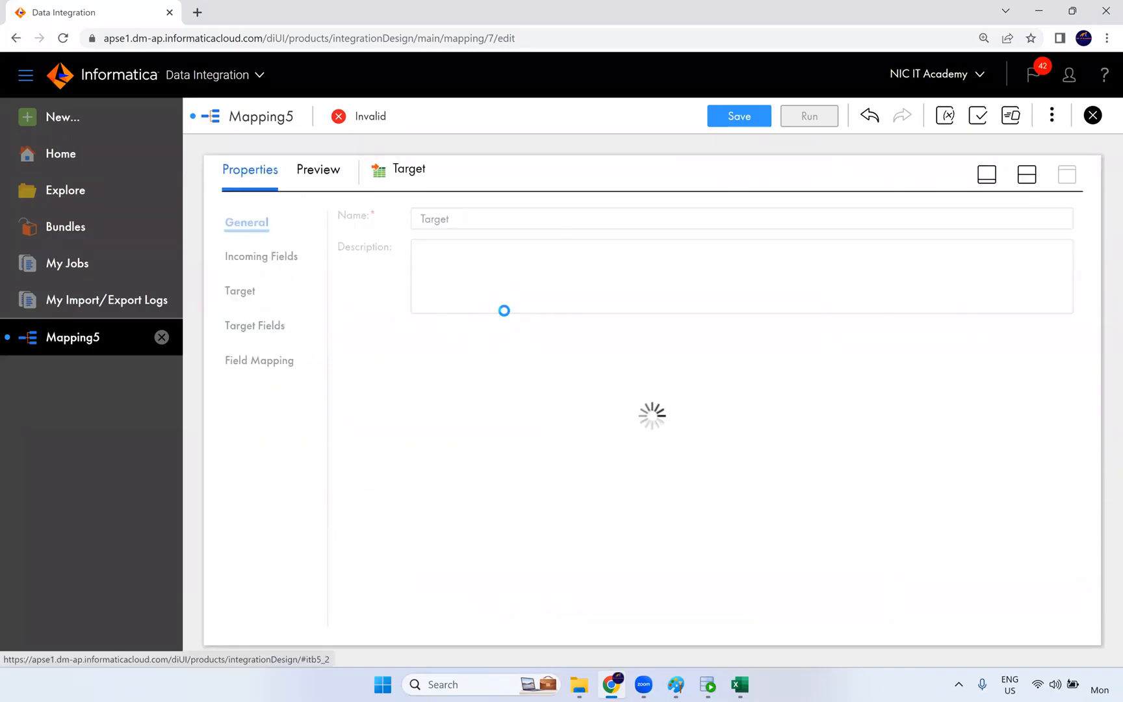
pyautogui.click(516, 259)
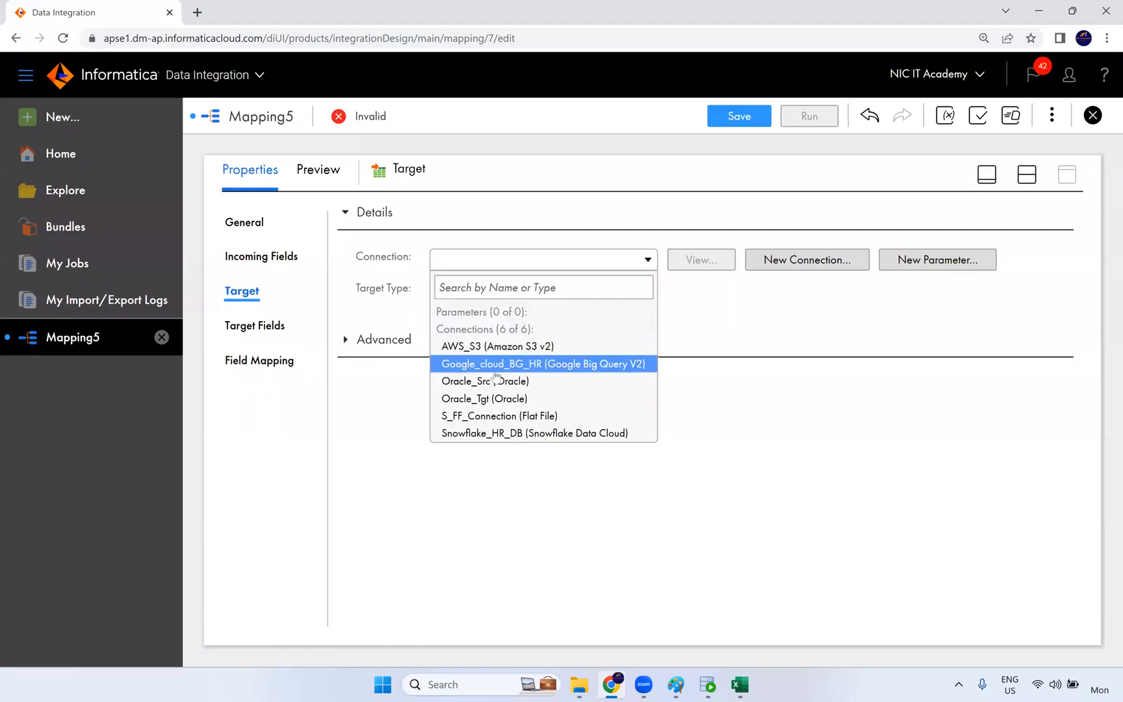
pyautogui.click(489, 402)
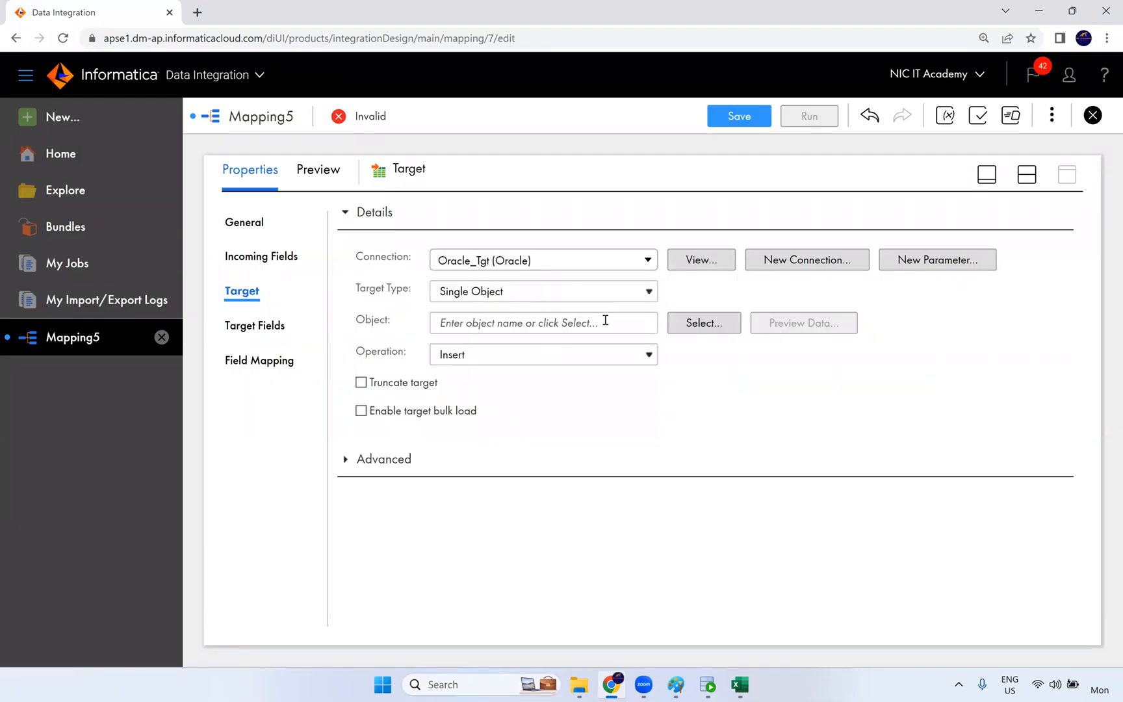
# Choose T_EMPLOYEES as the target table and turn on Truncate target
pyautogui.click(694, 322)
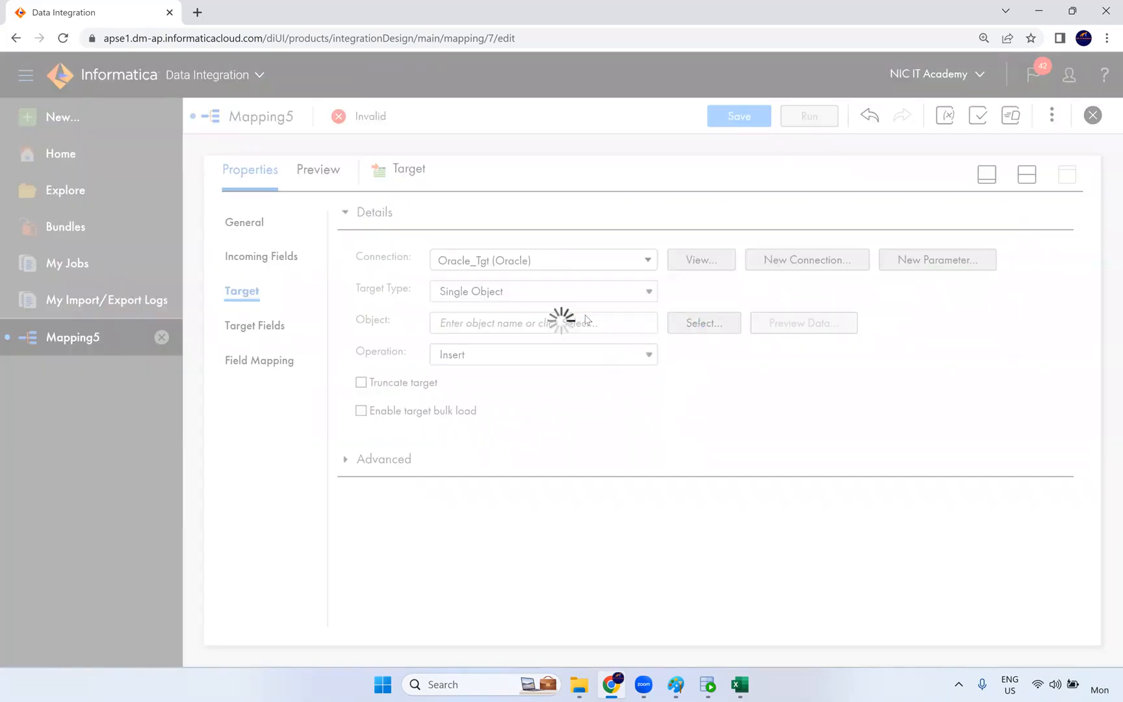
pyautogui.scroll(-2, 474, 400)
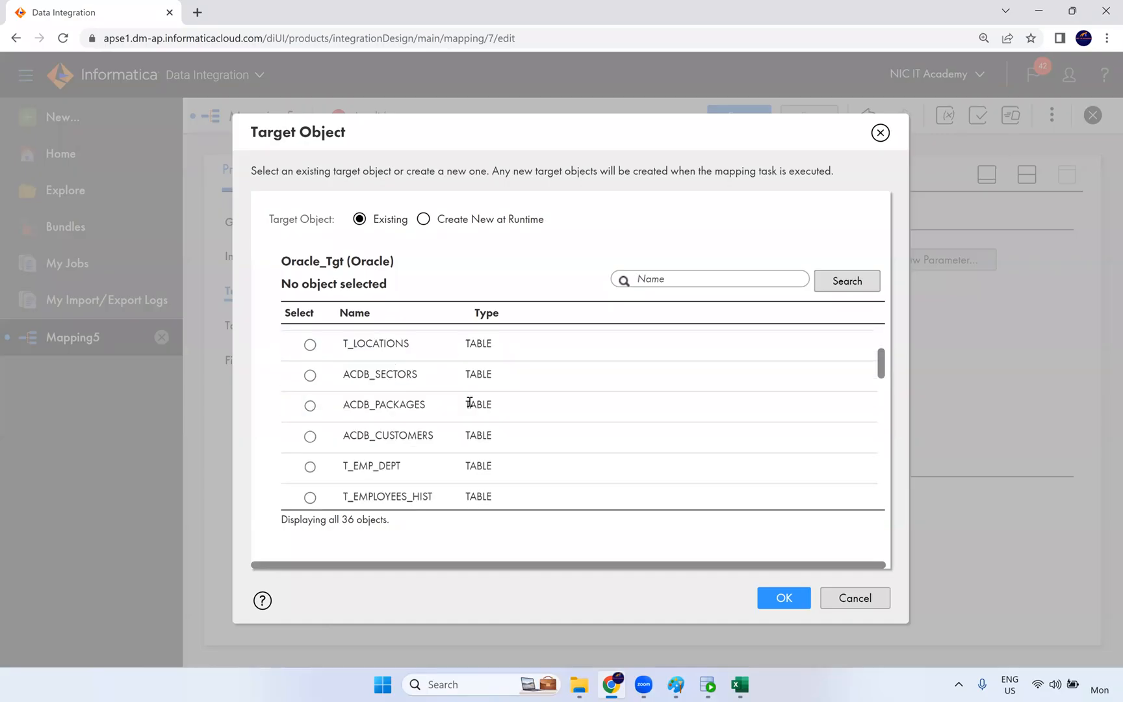
pyautogui.scroll(-1, 449, 416)
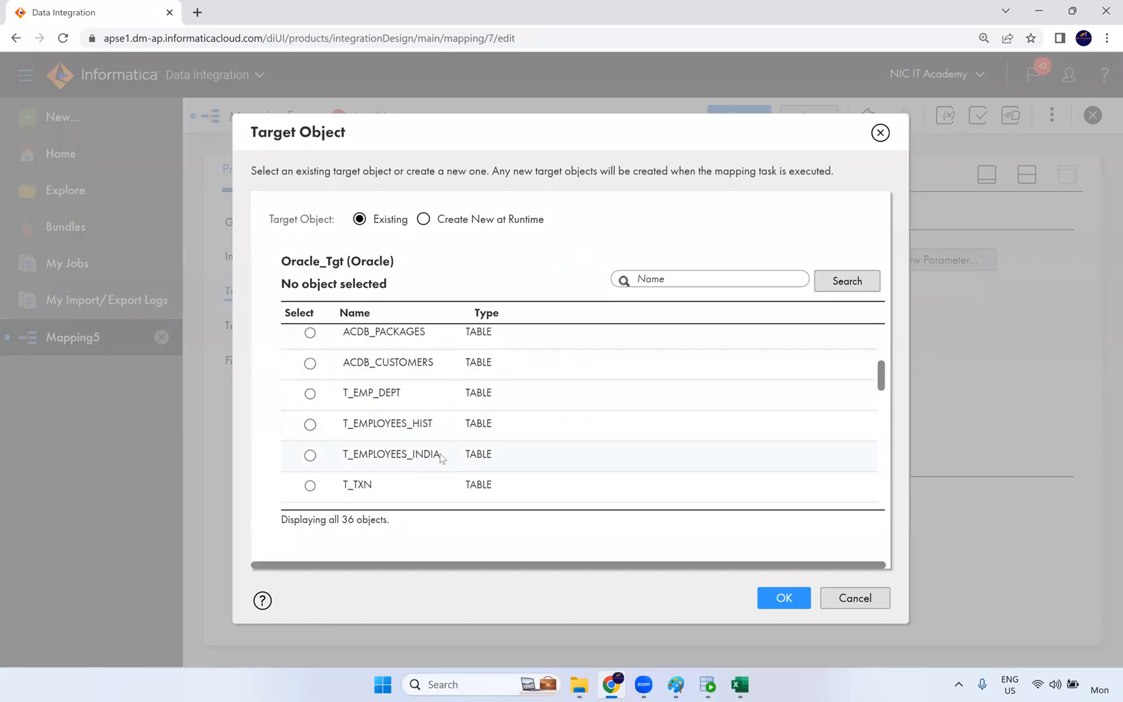
pyautogui.scroll(-2, 444, 415)
pyautogui.scroll(-1, 442, 399)
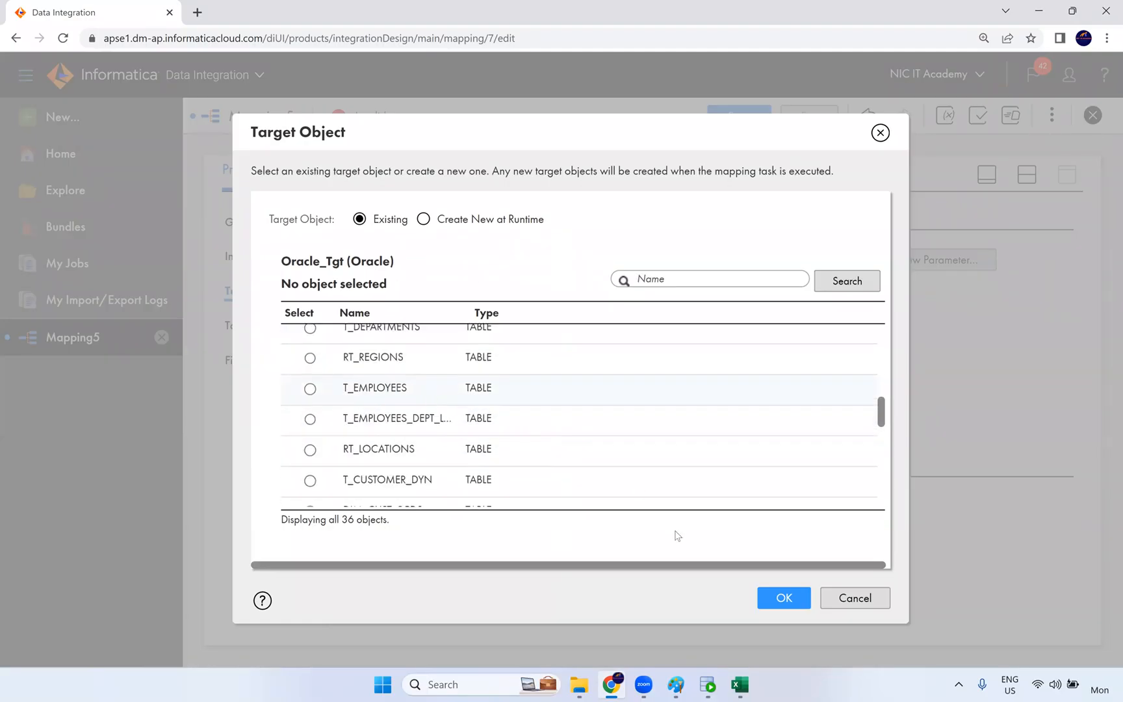
pyautogui.click(650, 388)
pyautogui.click(784, 598)
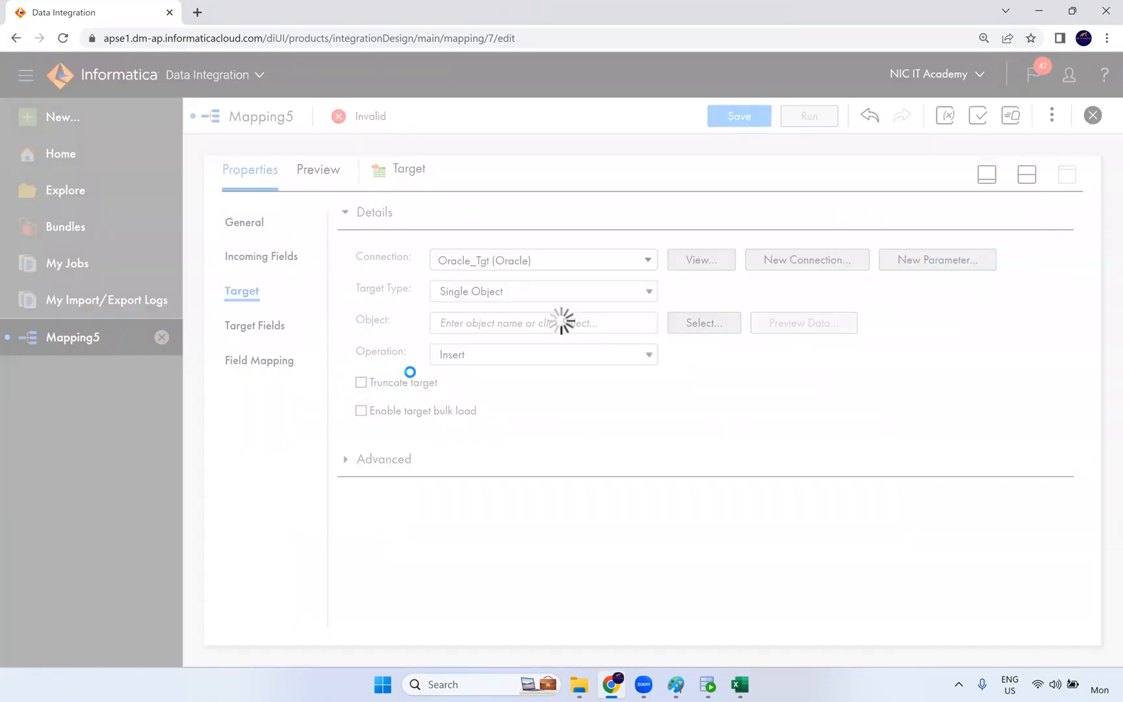
pyautogui.click(396, 383)
pyautogui.click(266, 357)
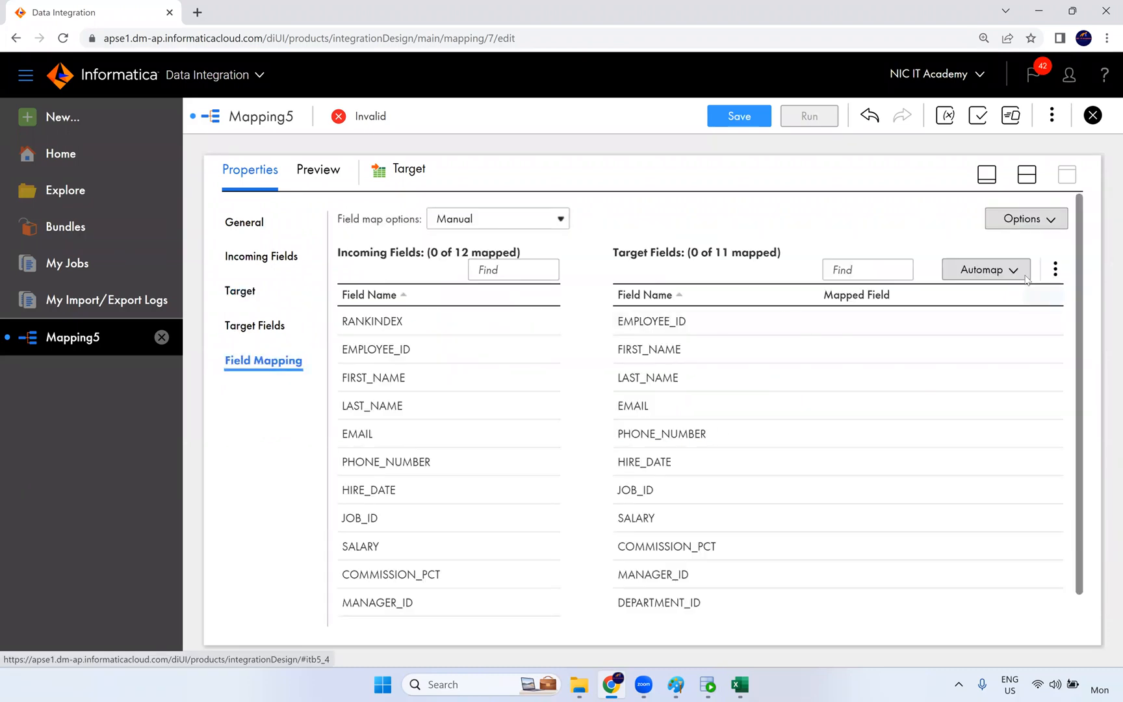
# Smart Map the 11 target fields and save m_Rank_Transformation
pyautogui.click(1025, 278)
pyautogui.click(907, 329)
pyautogui.click(763, 119)
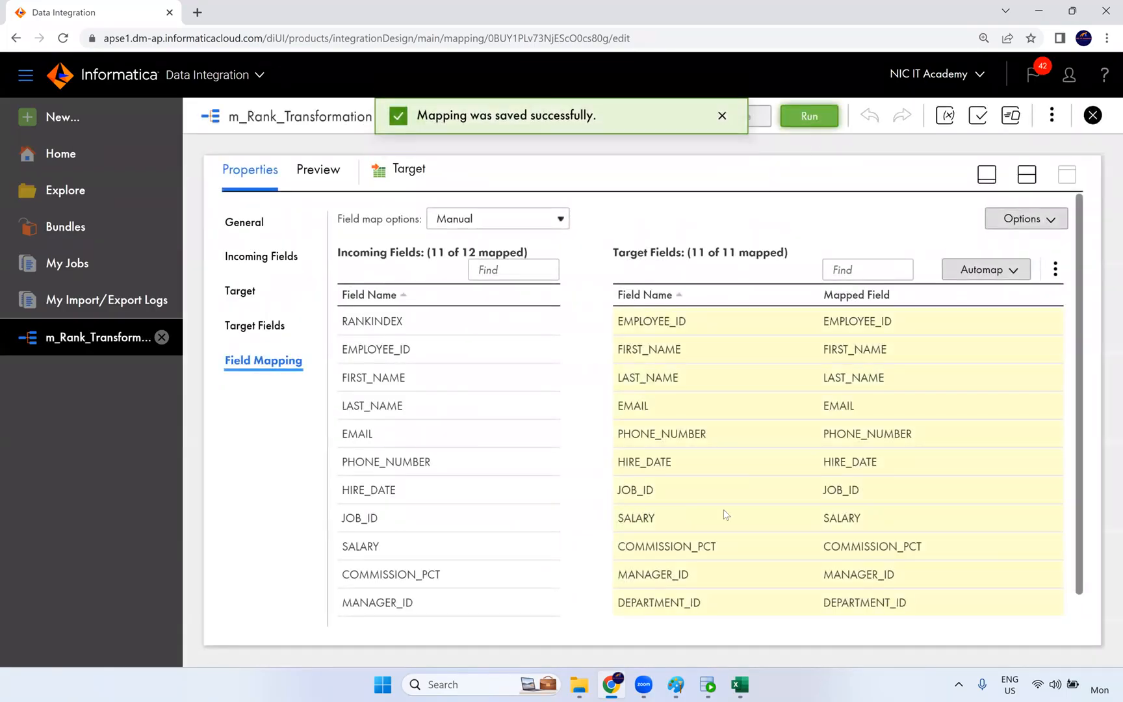
pyautogui.click(708, 685)
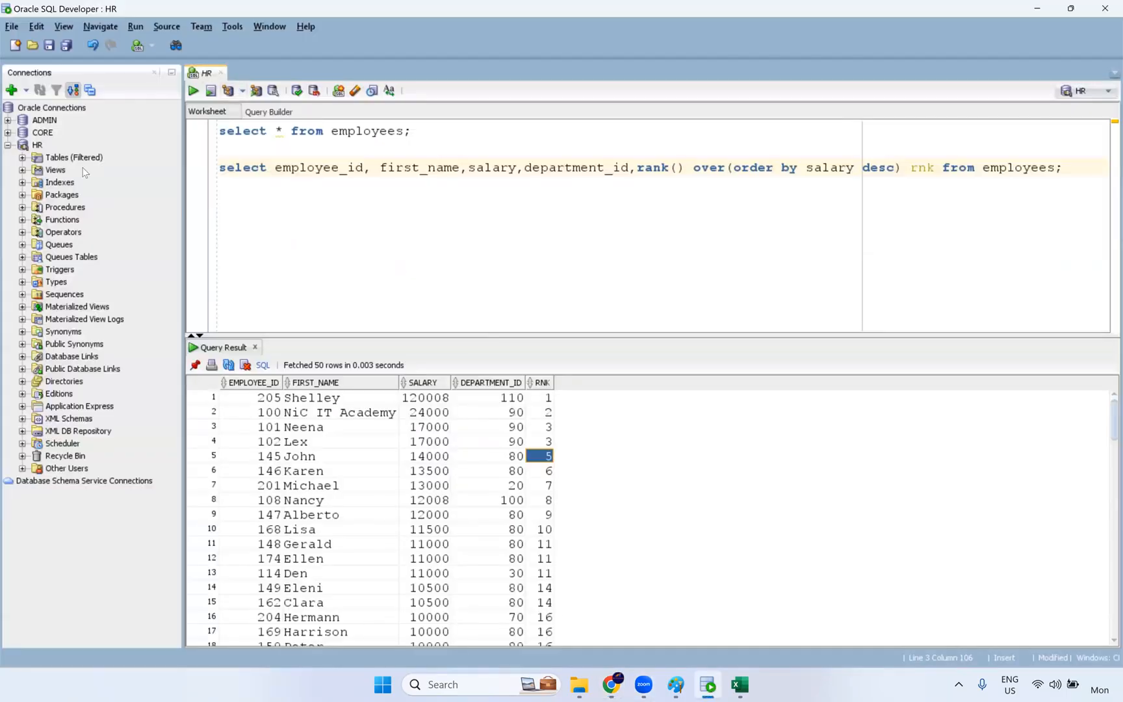
# Connect to CORE and run 'select * From t_employees;', confirming 0 rows
pyautogui.click(8, 132)
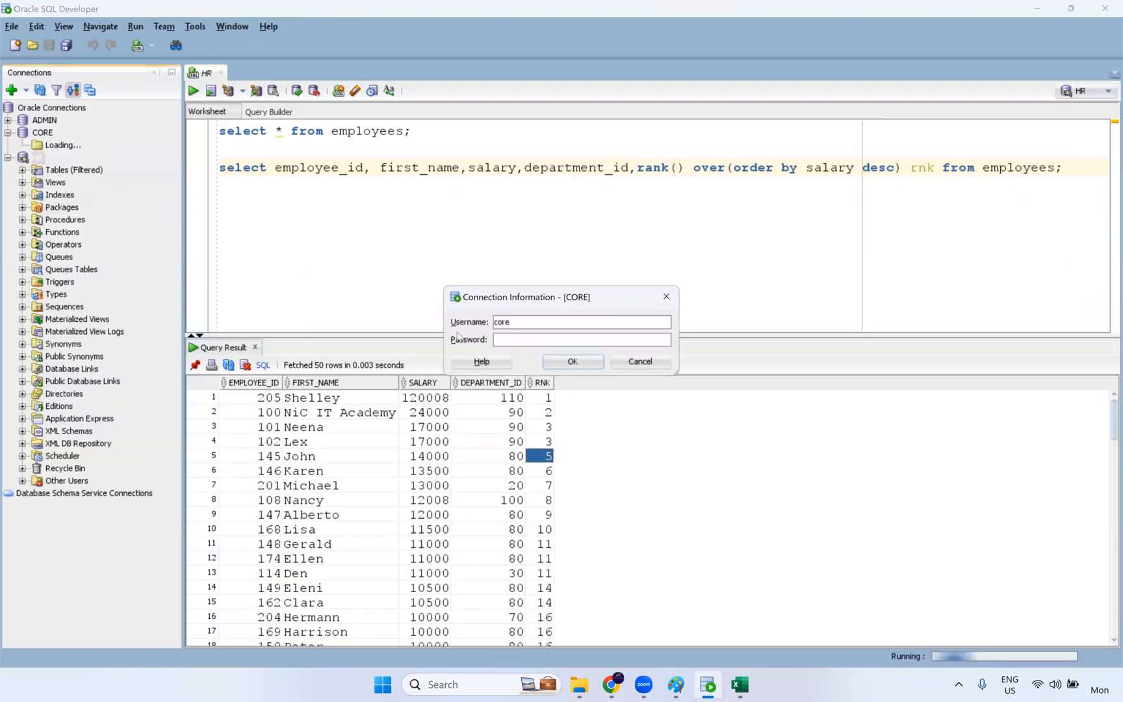
pyautogui.press('Return')
pyautogui.write('selec')
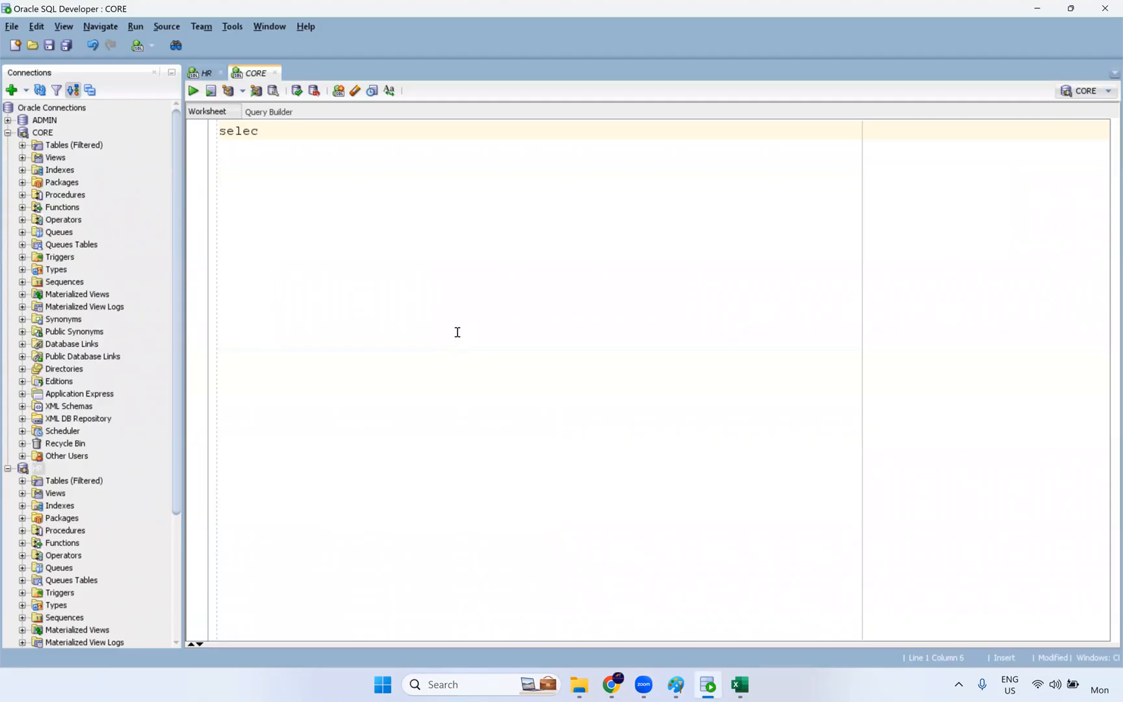
pyautogui.write('t * From t_employees;')
pyautogui.hotkey('ctrl', 'Return')
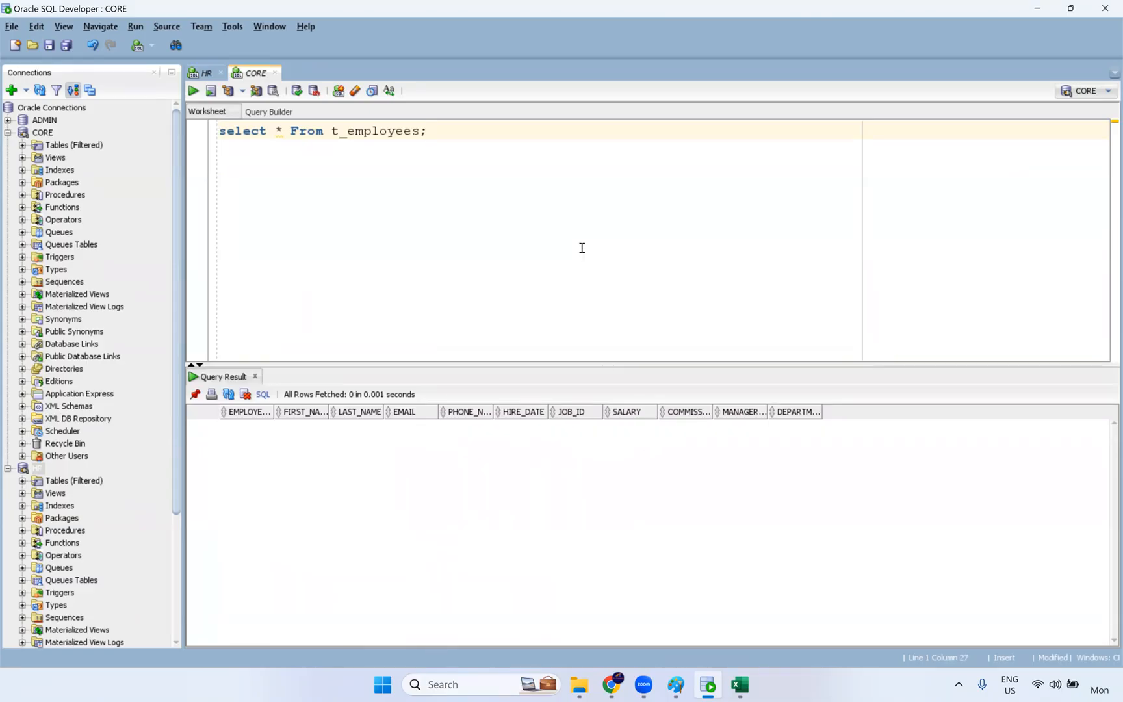
pyautogui.hotkey('alt', 'Tab')
pyautogui.click(806, 120)
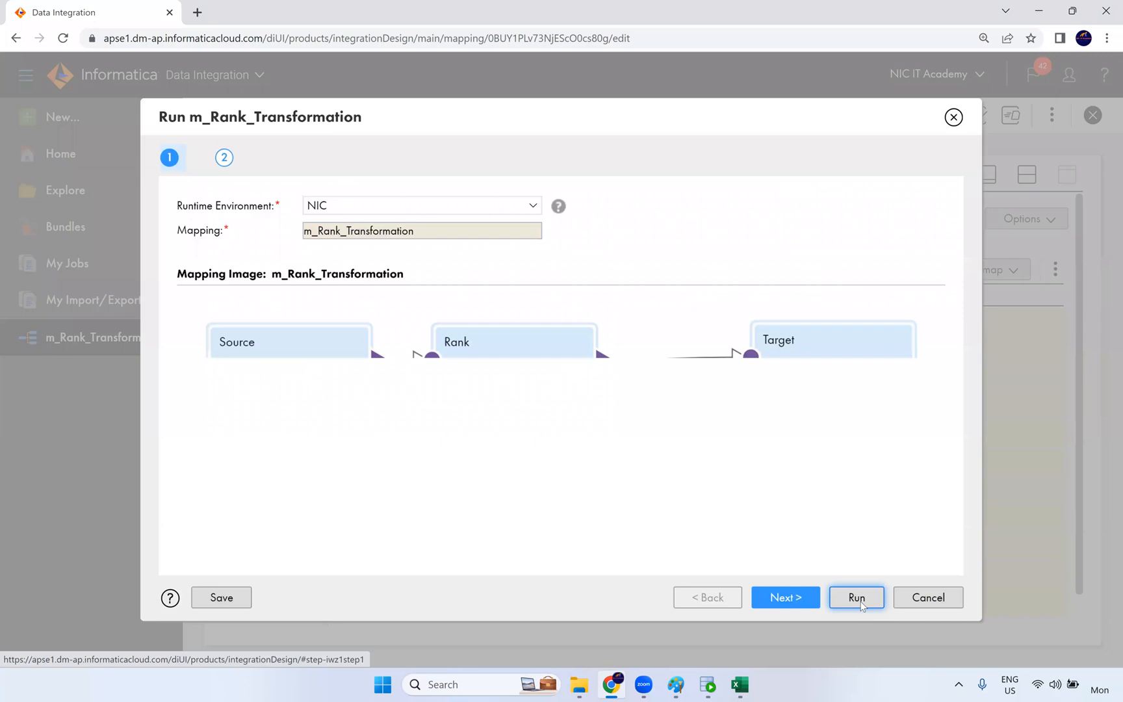
# Run m_Rank_Transformation on the NIC runtime environment, then bring up the Excel Rank workbook
pyautogui.click(859, 599)
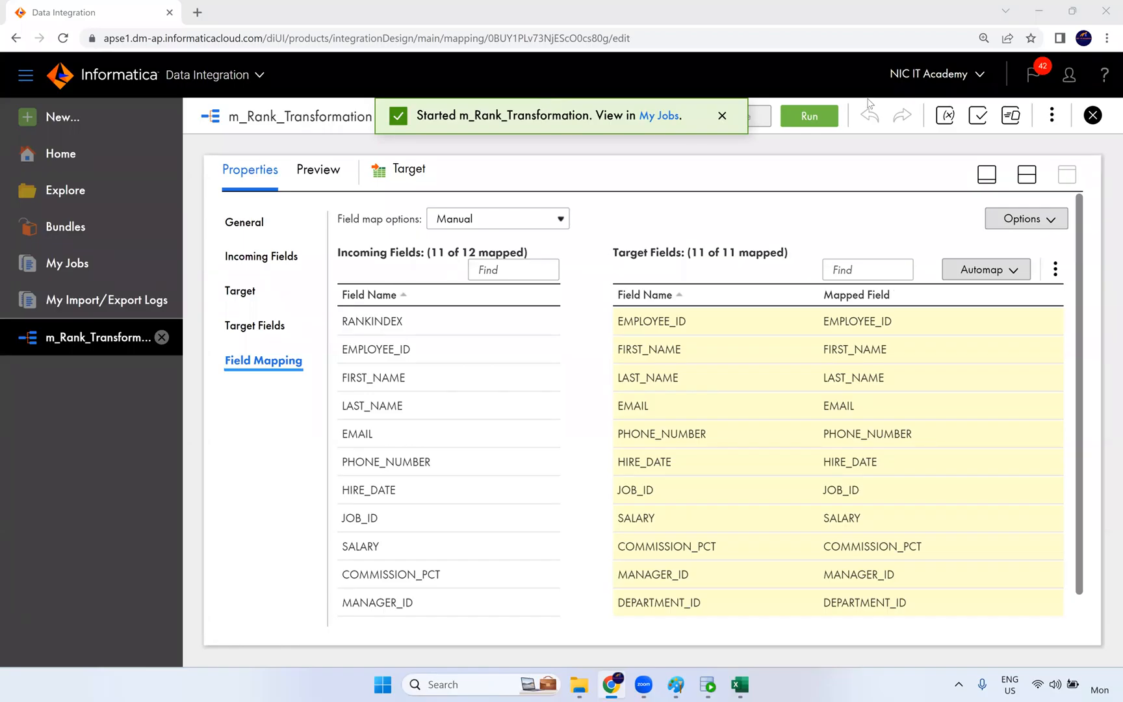
pyautogui.click(740, 686)
pyautogui.scroll(5, 434, 319)
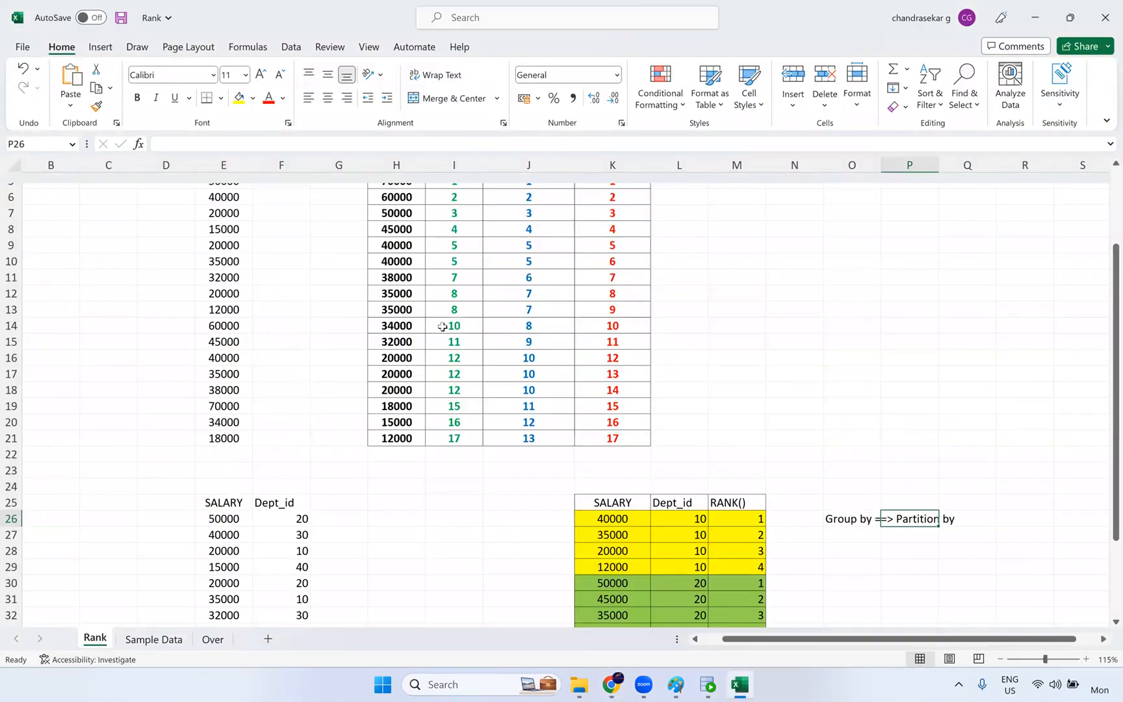
pyautogui.scroll(2, 442, 326)
pyautogui.moveTo(233, 245); pyautogui.dragTo(199, 510)
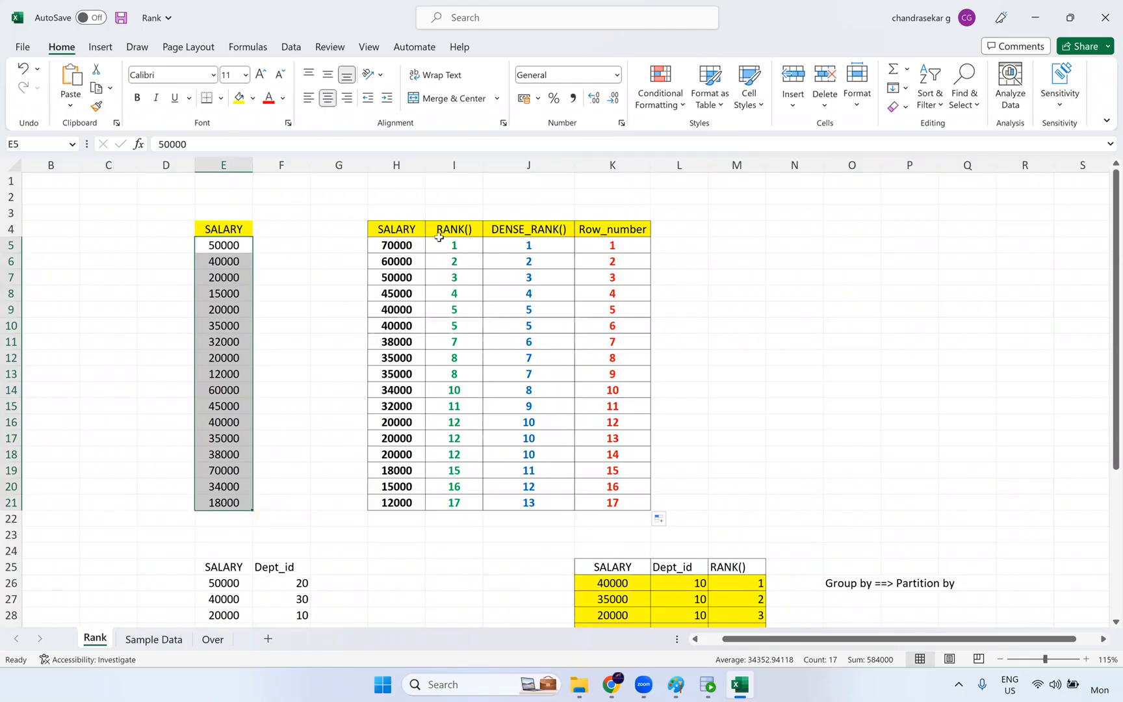
pyautogui.moveTo(454, 245); pyautogui.dragTo(455, 513)
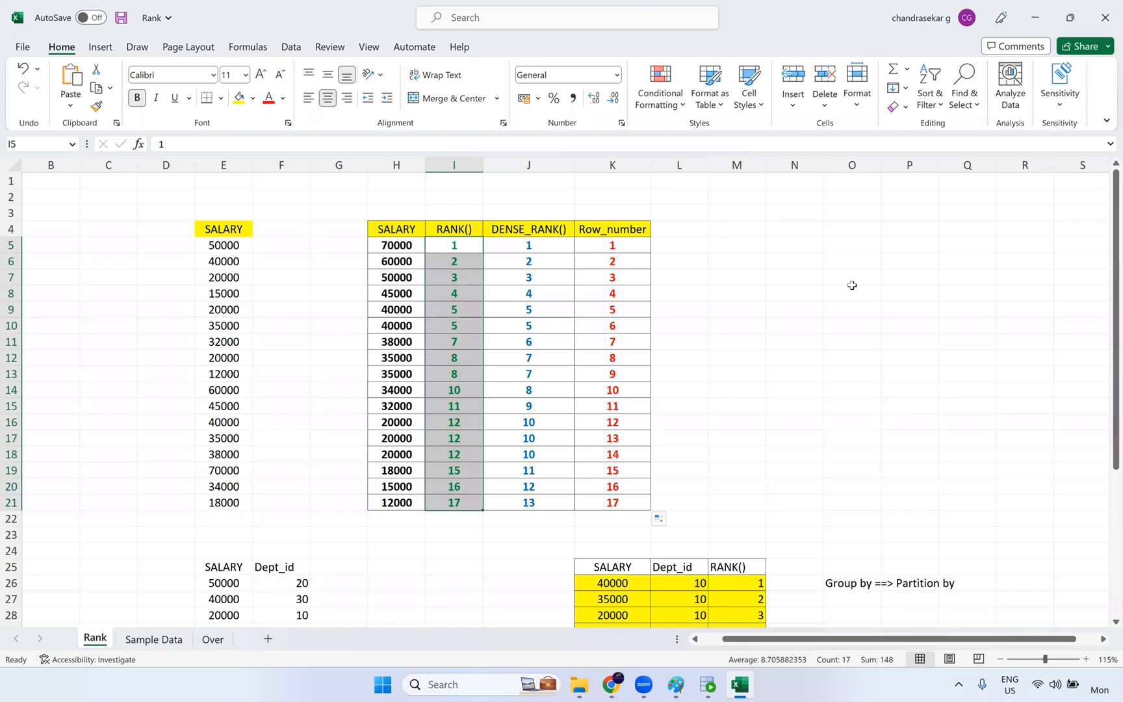
pyautogui.click(767, 390)
pyautogui.click(172, 640)
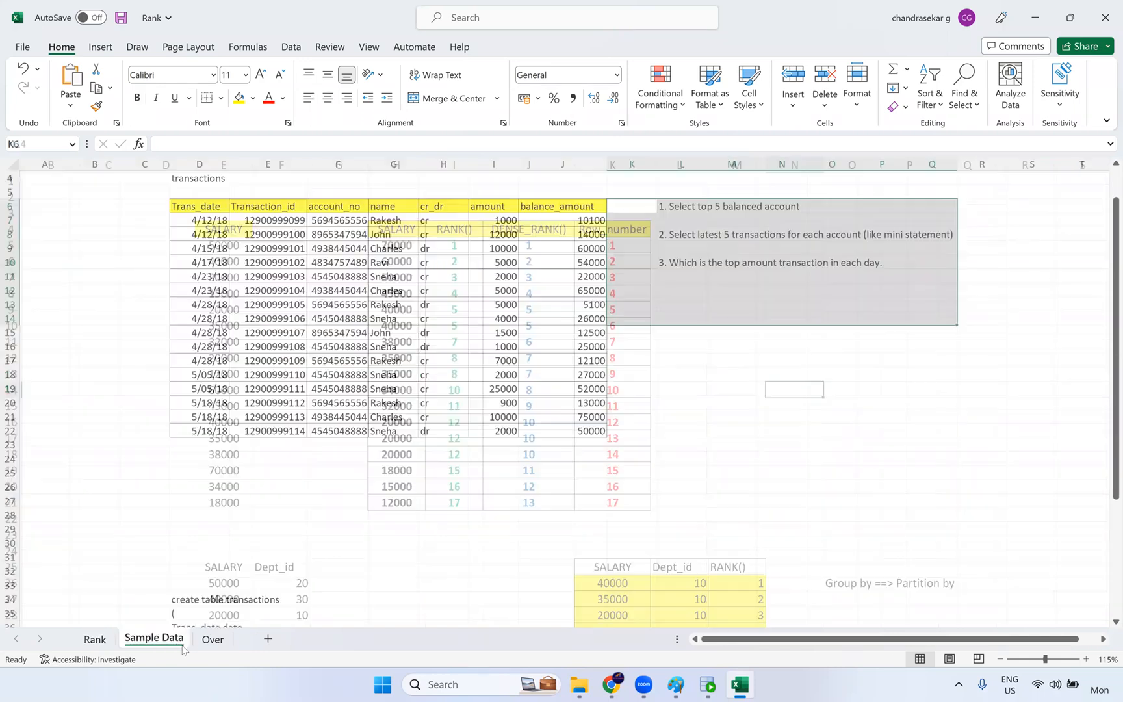
pyautogui.click(213, 645)
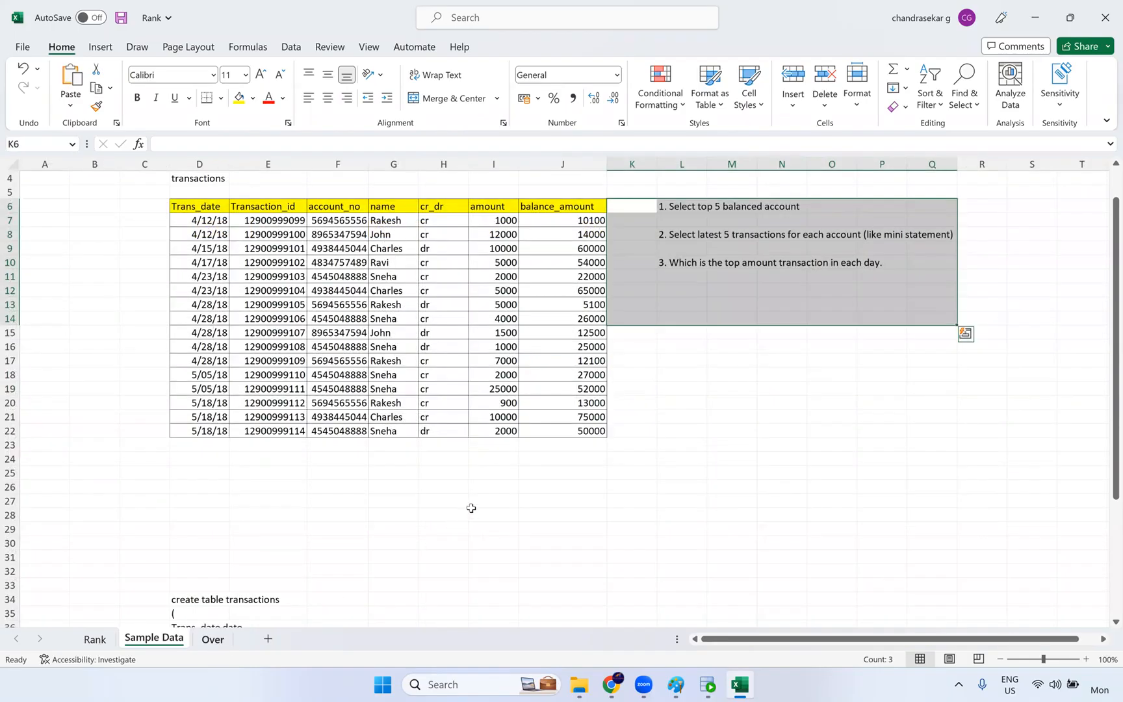
pyautogui.click(154, 639)
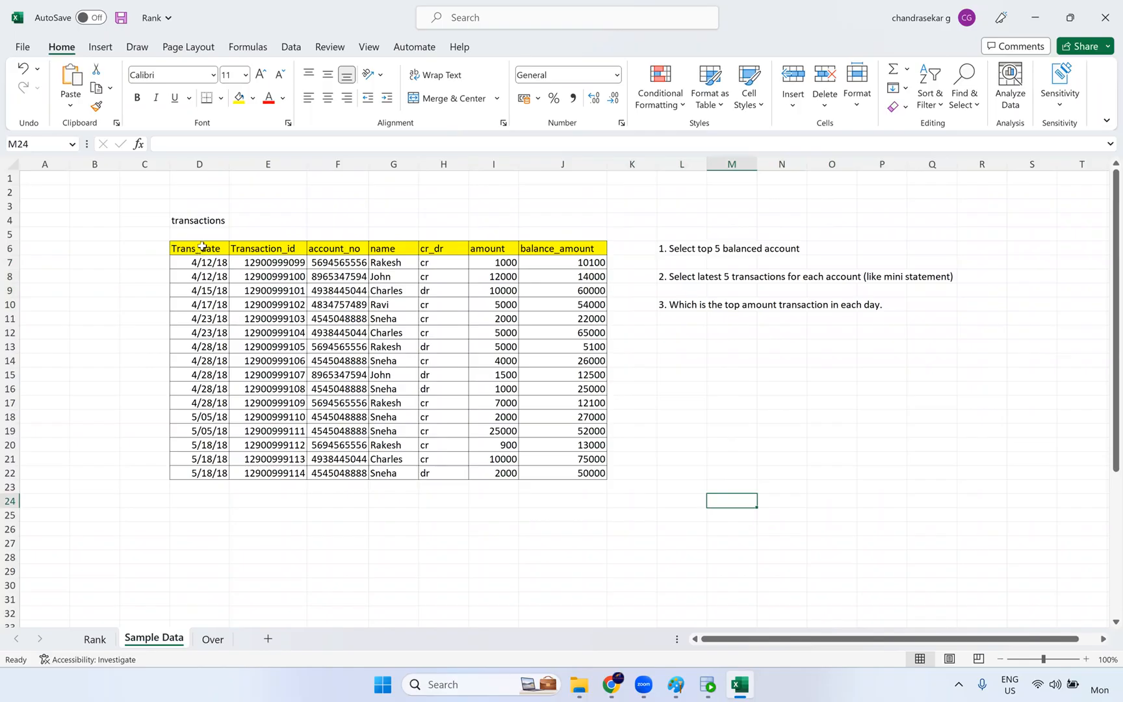
pyautogui.click(201, 245)
pyautogui.moveTo(201, 249); pyautogui.dragTo(211, 502)
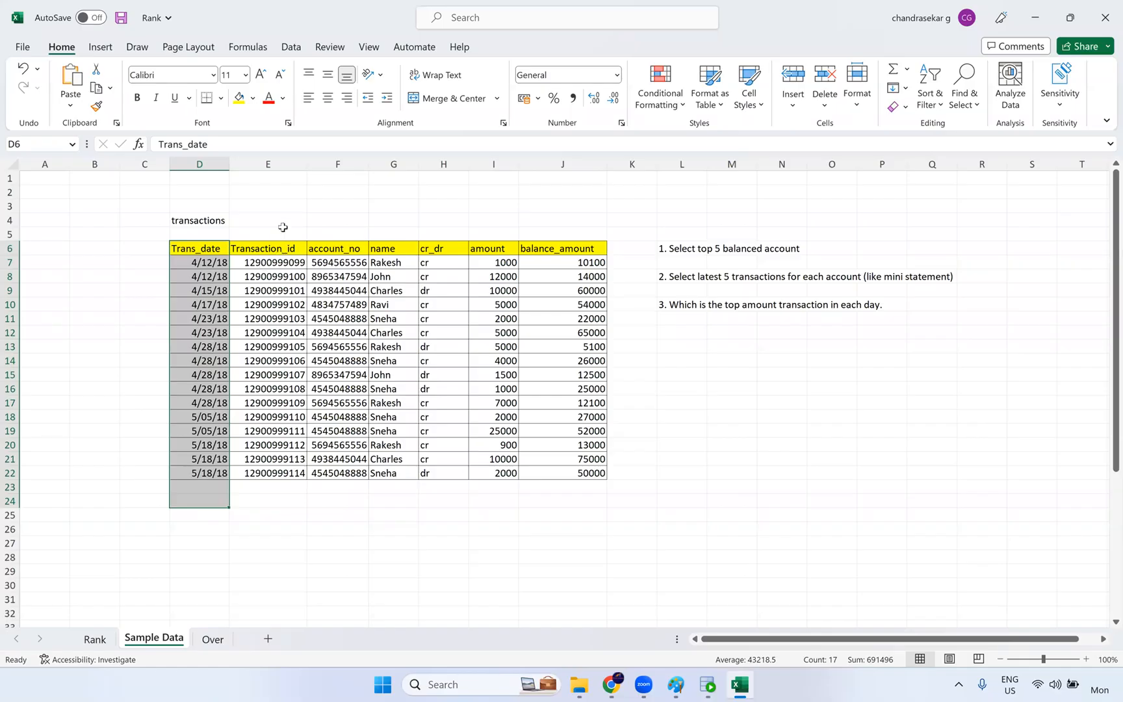
pyautogui.moveTo(283, 221); pyautogui.dragTo(286, 502)
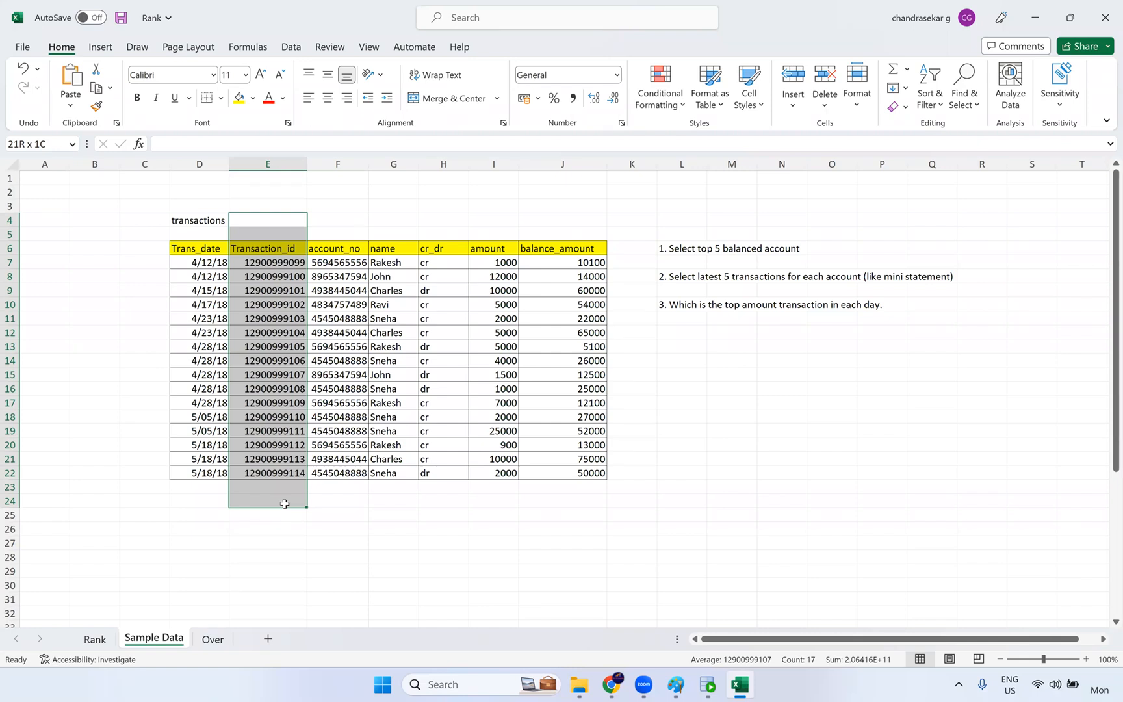
pyautogui.moveTo(284, 504); pyautogui.dragTo(284, 504)
pyautogui.click(274, 264)
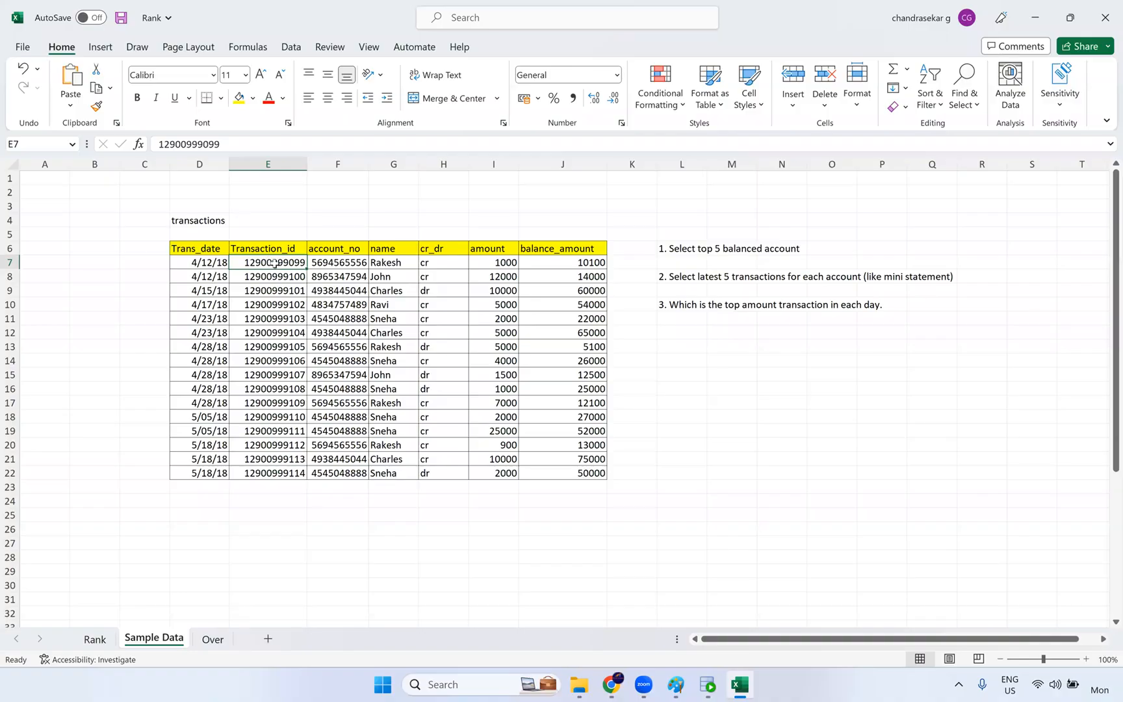
pyautogui.moveTo(267, 528); pyautogui.dragTo(274, 228)
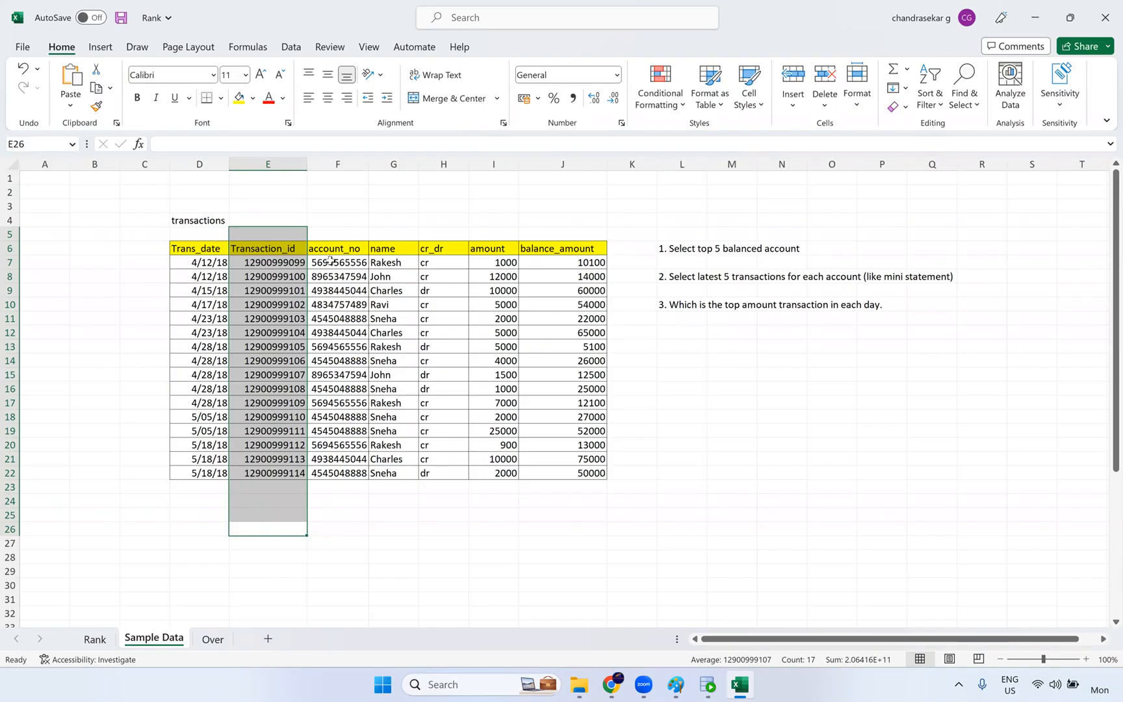
pyautogui.moveTo(336, 226); pyautogui.dragTo(364, 519)
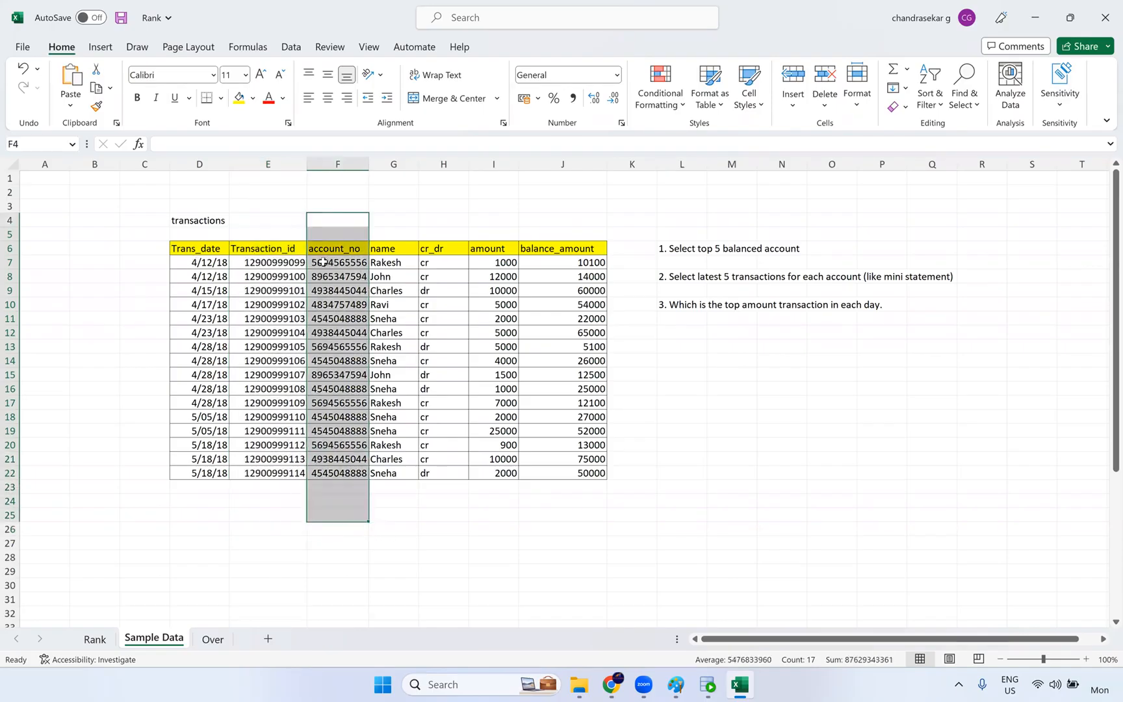
pyautogui.click(389, 264)
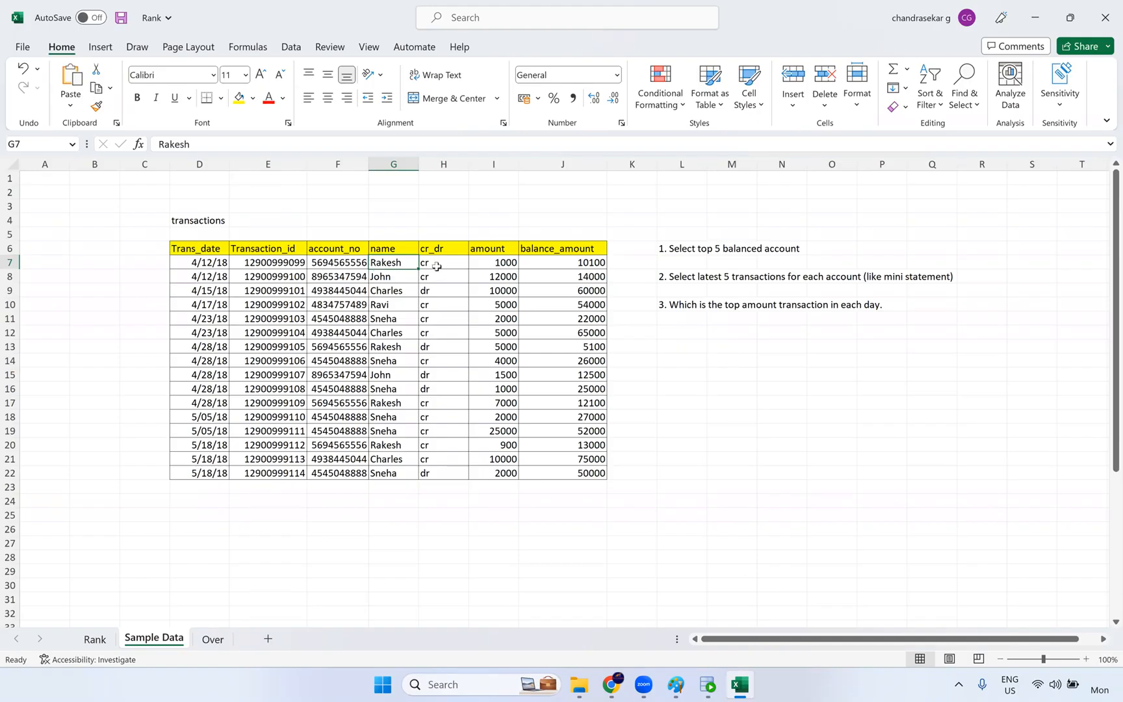
pyautogui.click(434, 267)
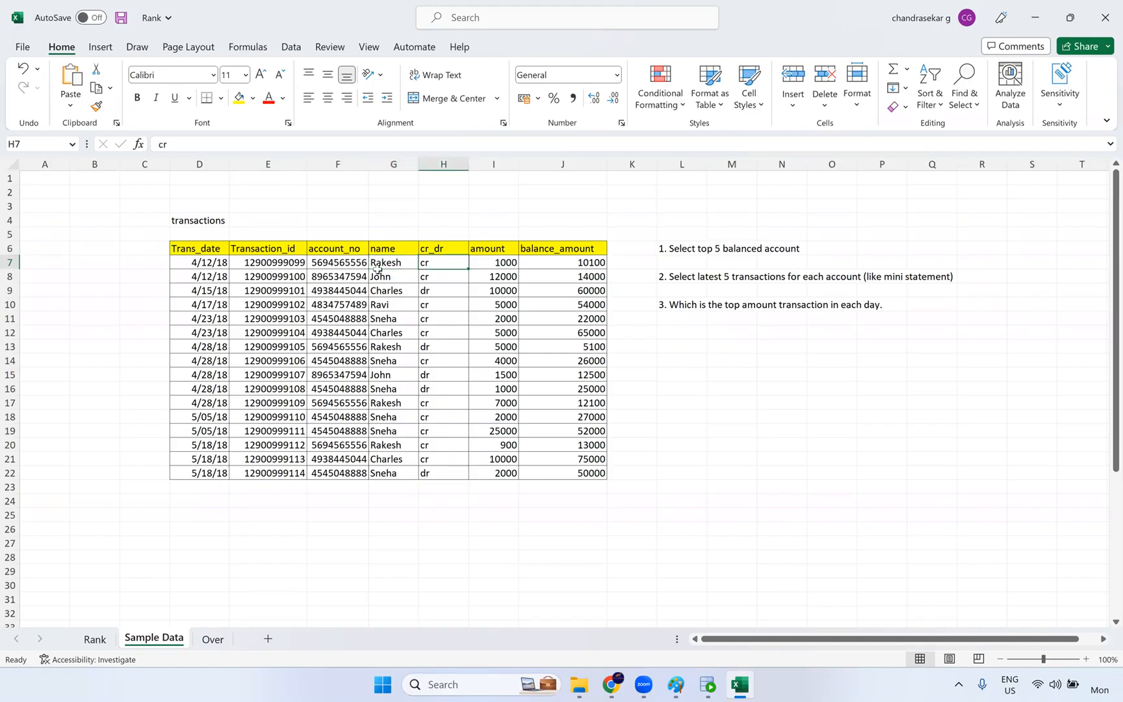
pyautogui.click(497, 265)
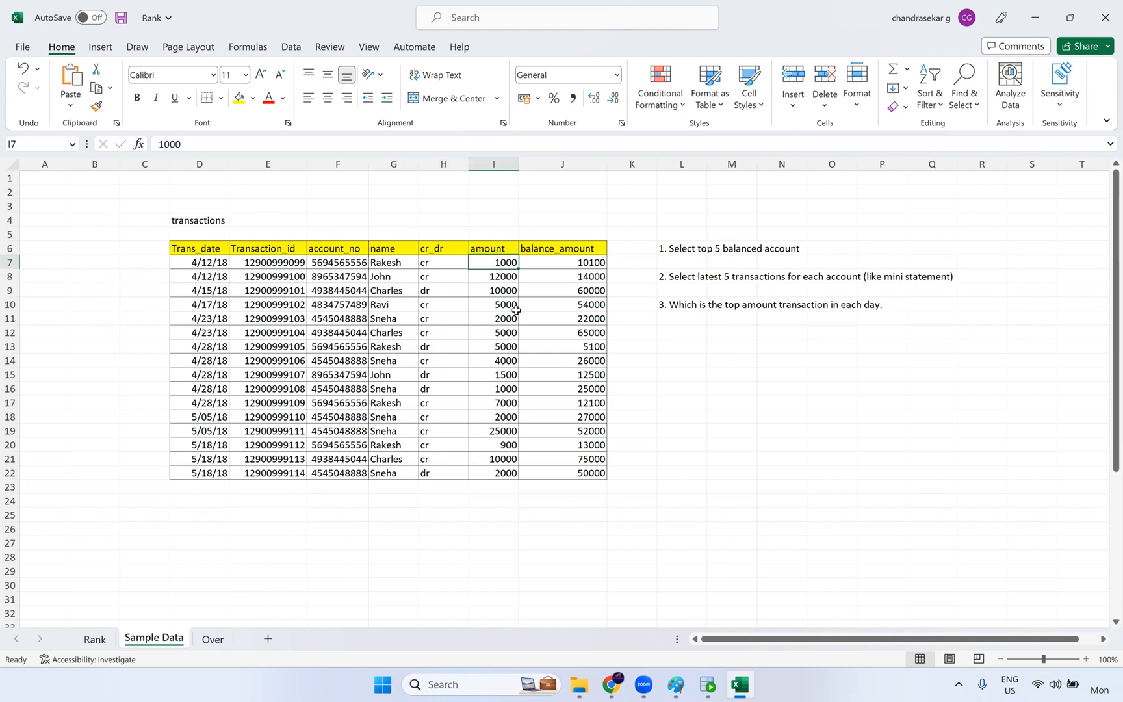
pyautogui.click(560, 265)
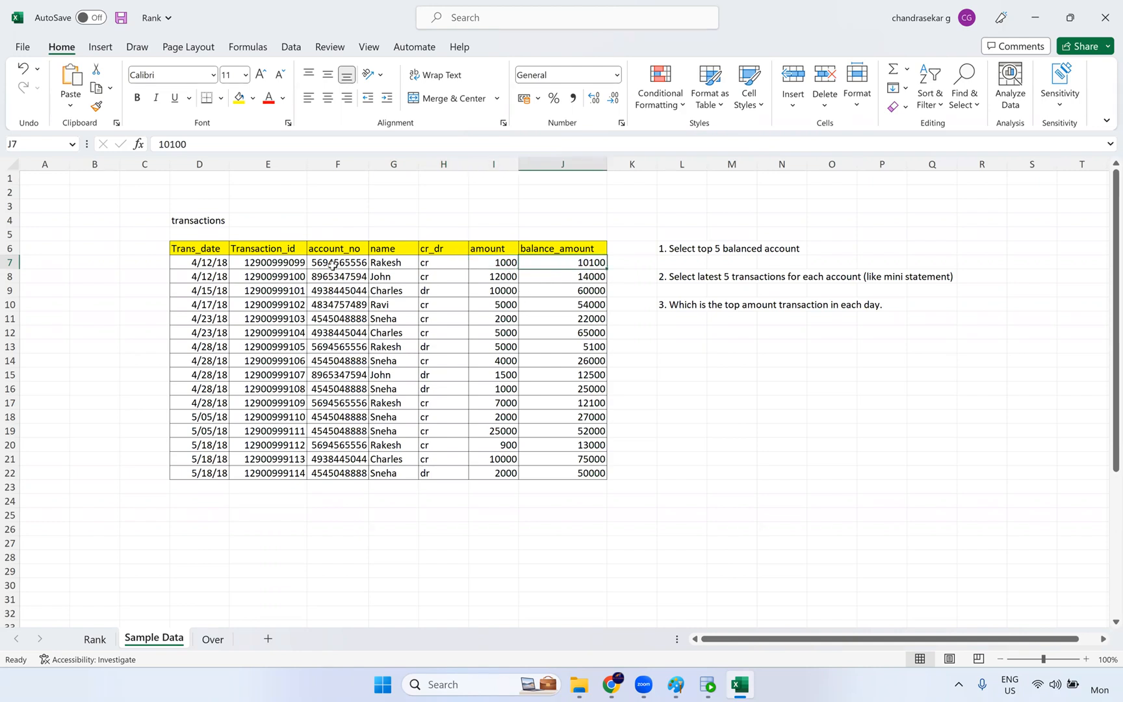
pyautogui.moveTo(275, 221); pyautogui.dragTo(286, 500)
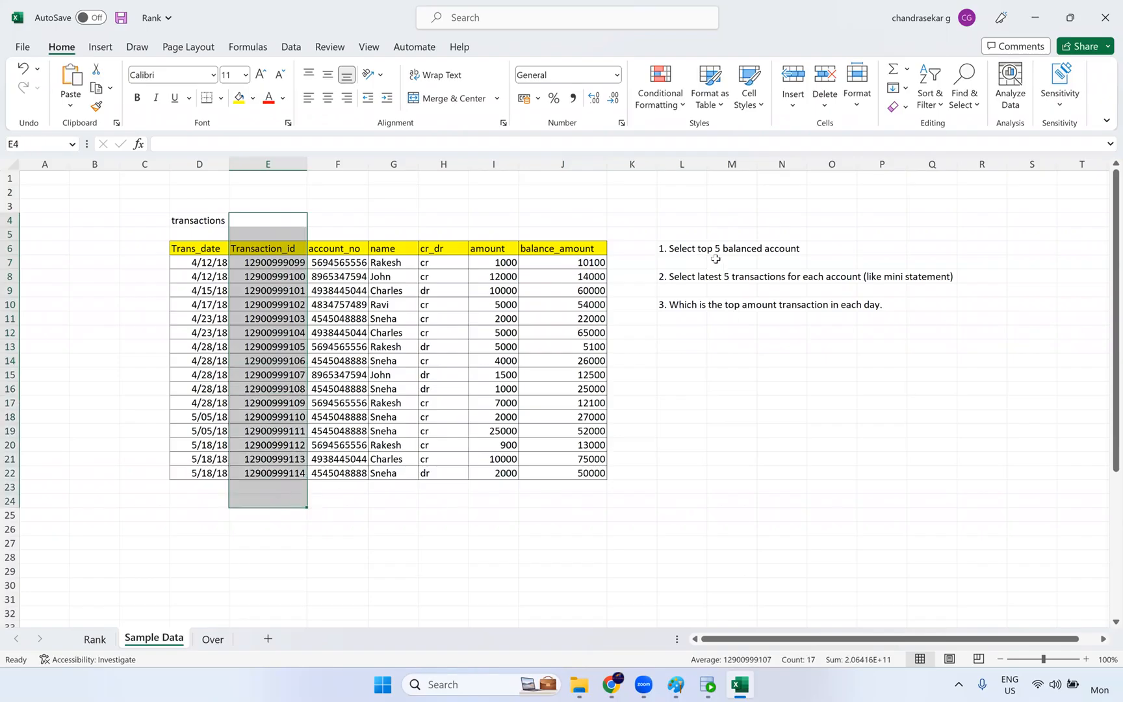
pyautogui.moveTo(663, 248); pyautogui.dragTo(818, 247)
pyautogui.moveTo(583, 221); pyautogui.dragTo(596, 504)
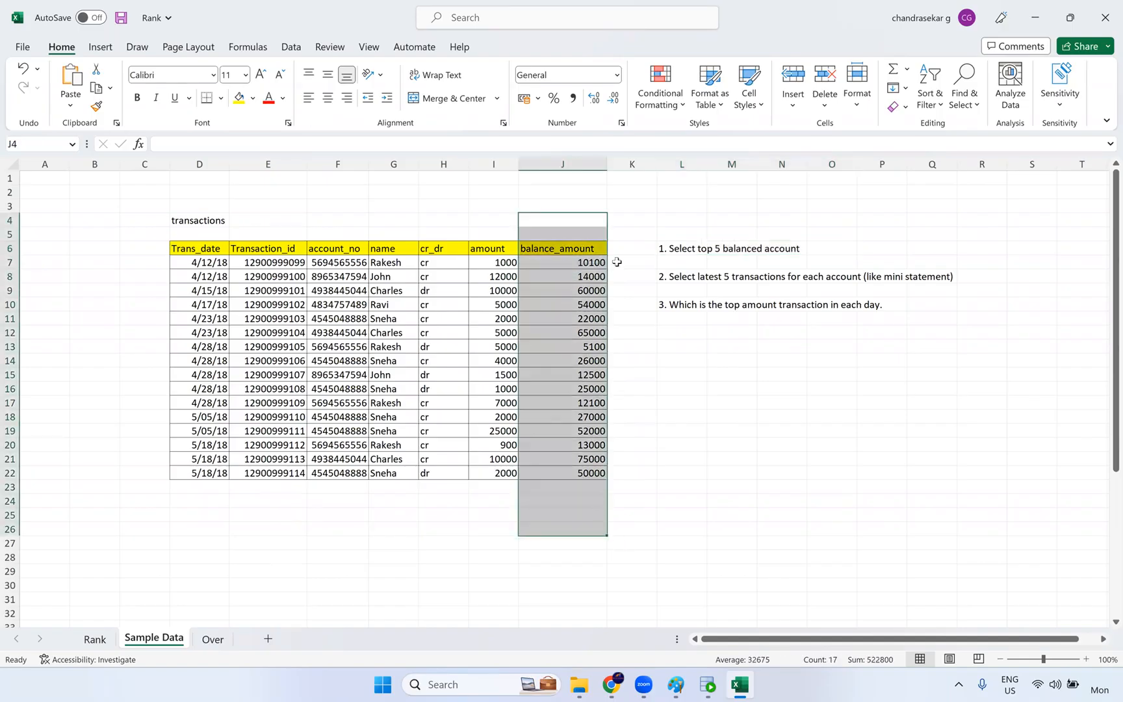
pyautogui.click(687, 279)
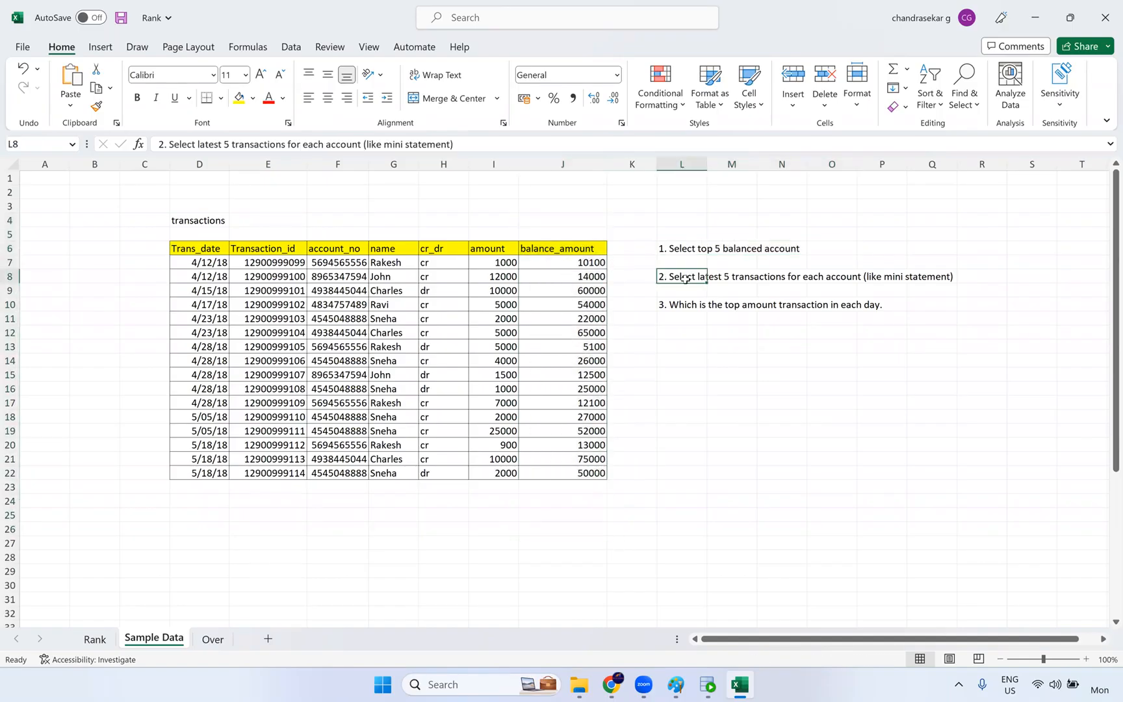
pyautogui.moveTo(987, 276); pyautogui.dragTo(659, 279)
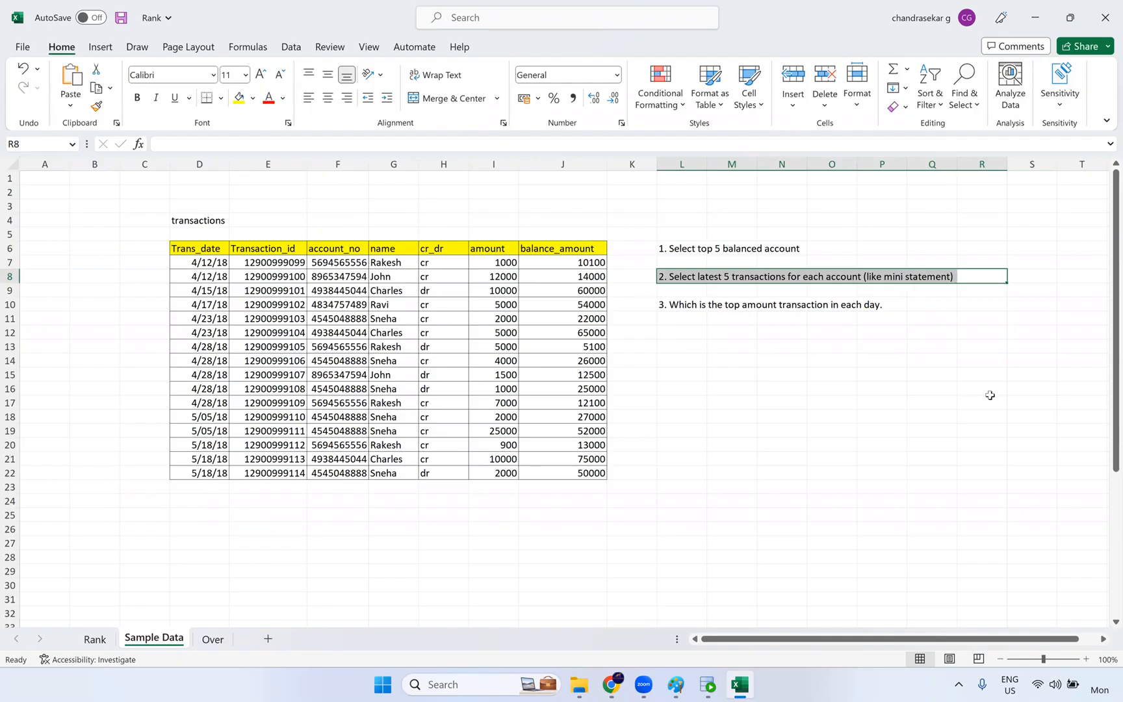
pyautogui.moveTo(260, 230); pyautogui.dragTo(263, 530)
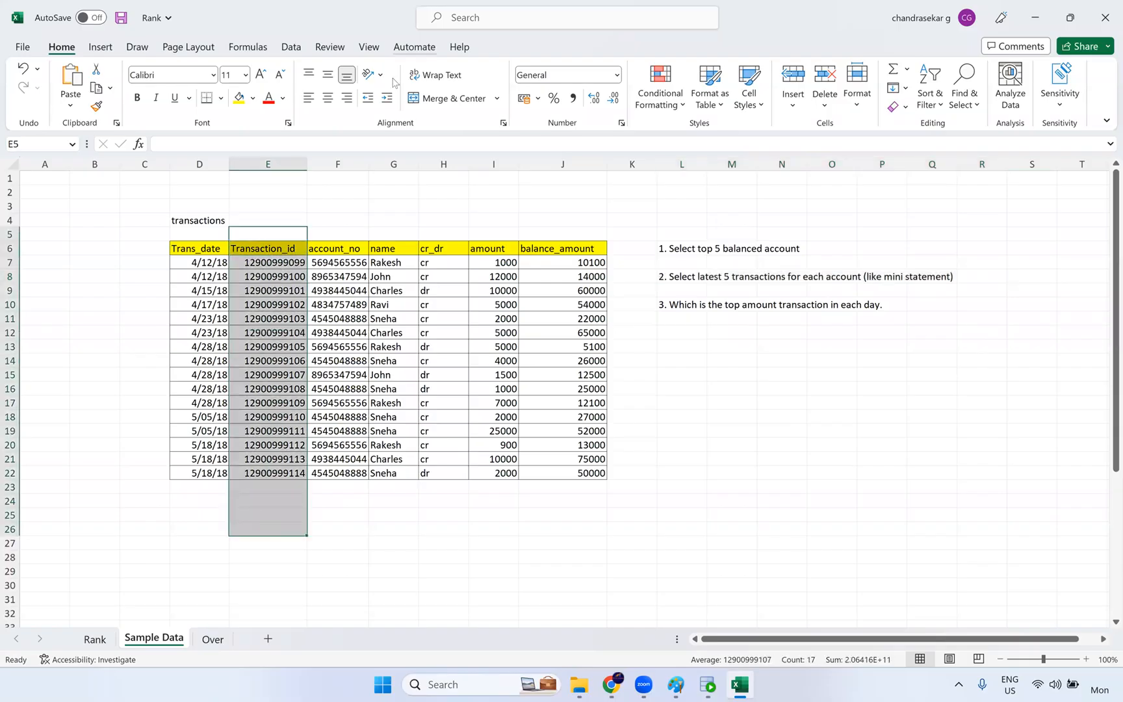
pyautogui.click(582, 117)
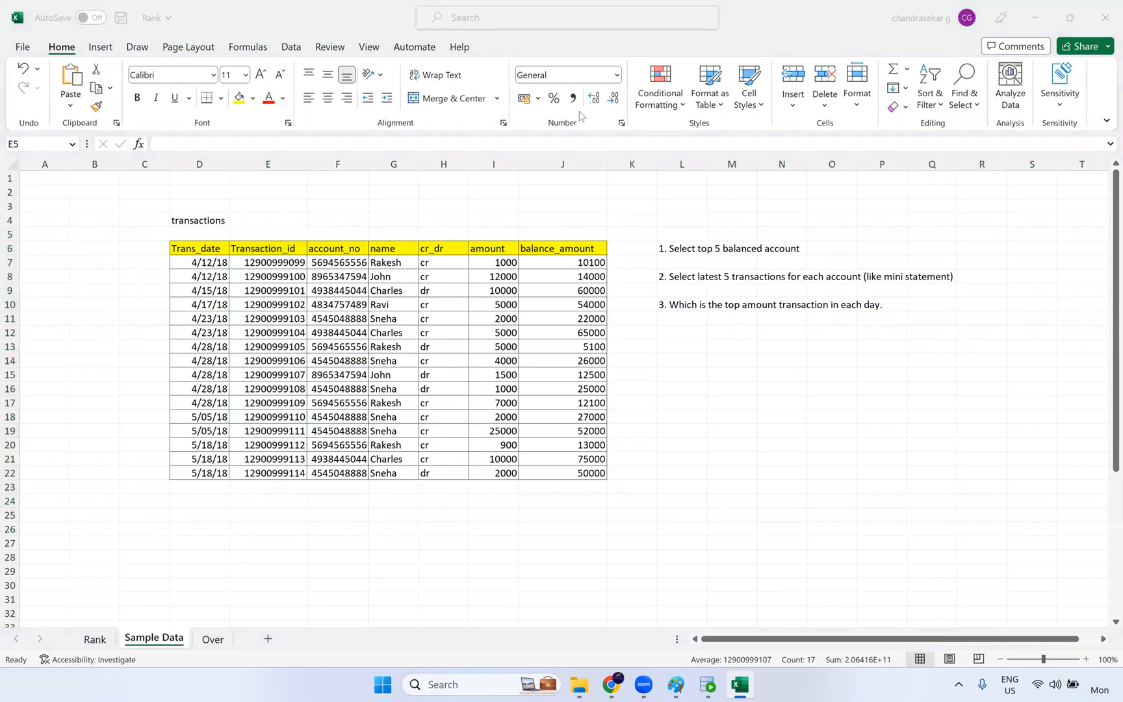
# Re-run the t_employees query and review the 100 loaded SALARY values, descending from 120008
pyautogui.click(610, 684)
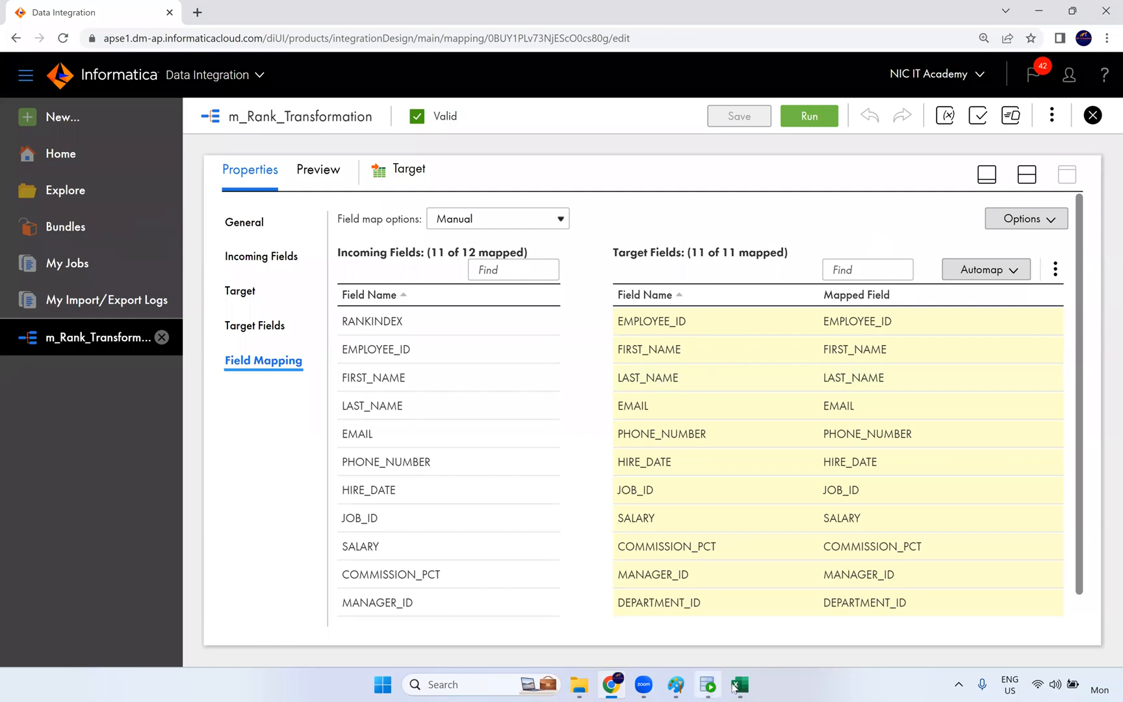
pyautogui.click(708, 685)
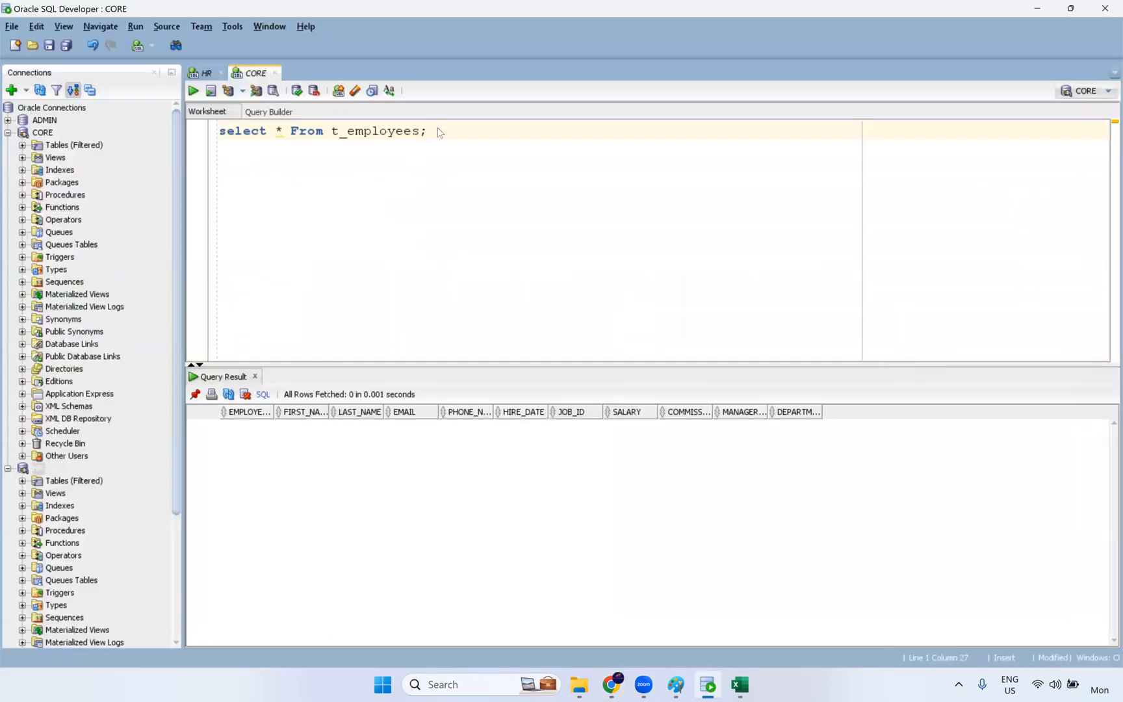
pyautogui.hotkey('ctrl', 'Return')
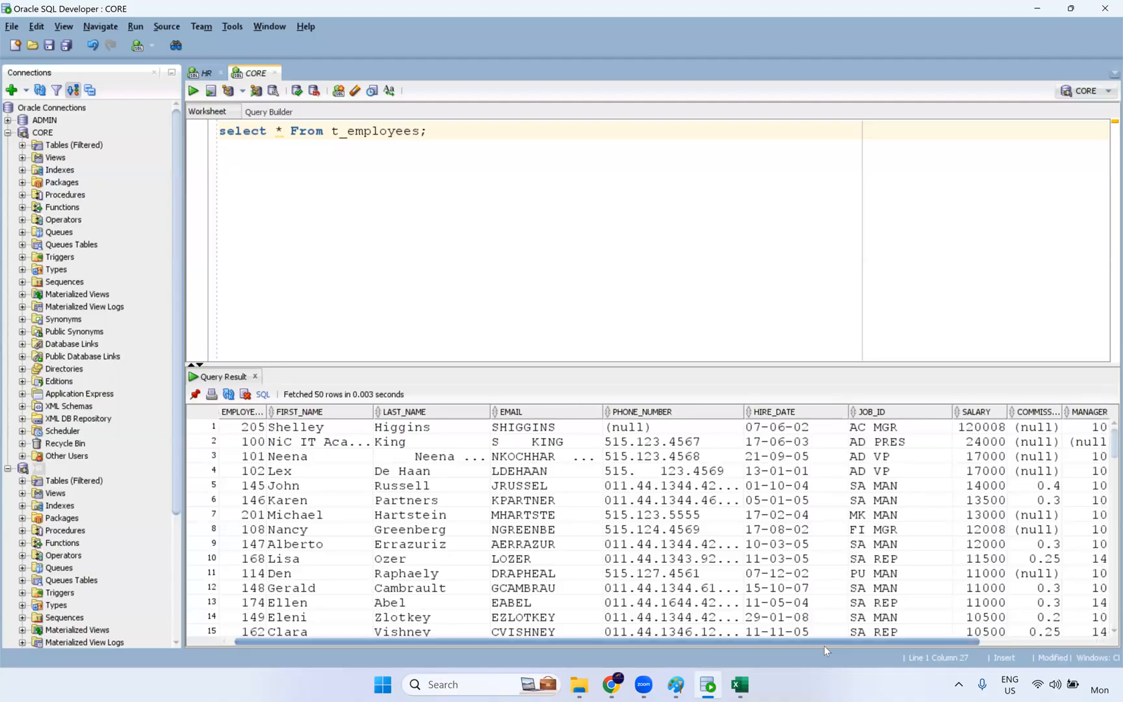
pyautogui.moveTo(824, 646); pyautogui.dragTo(944, 646)
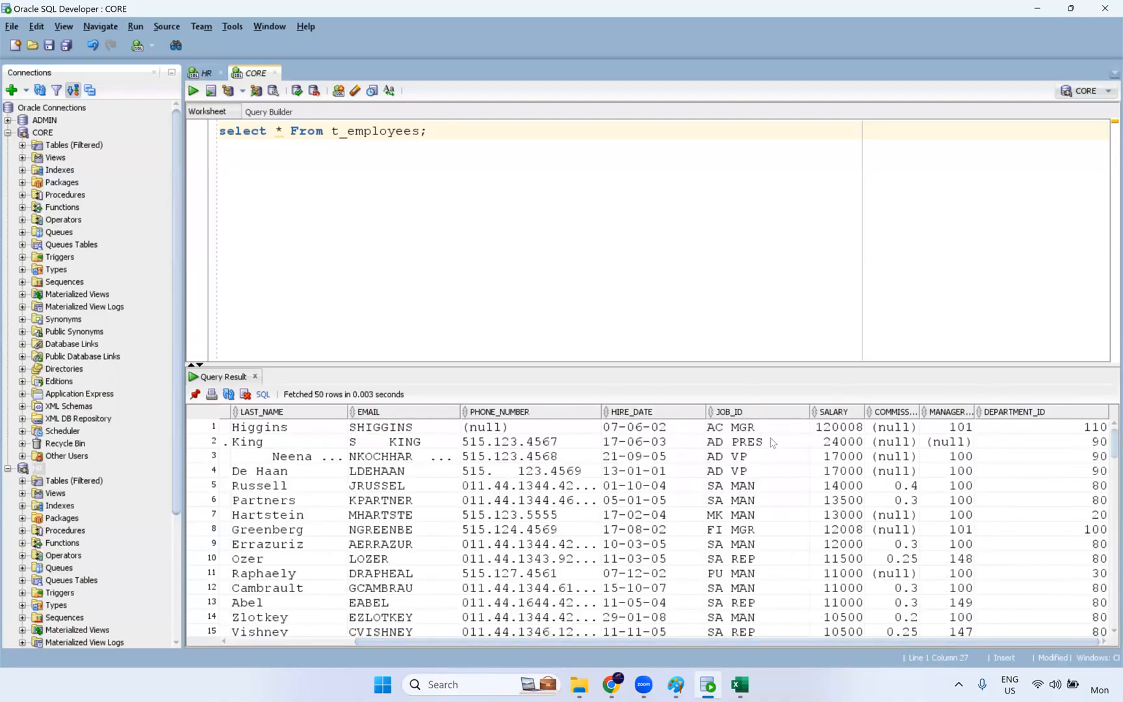
pyautogui.moveTo(841, 429); pyautogui.dragTo(836, 664)
pyautogui.scroll(-5, 874, 520)
pyautogui.scroll(15, 875, 523)
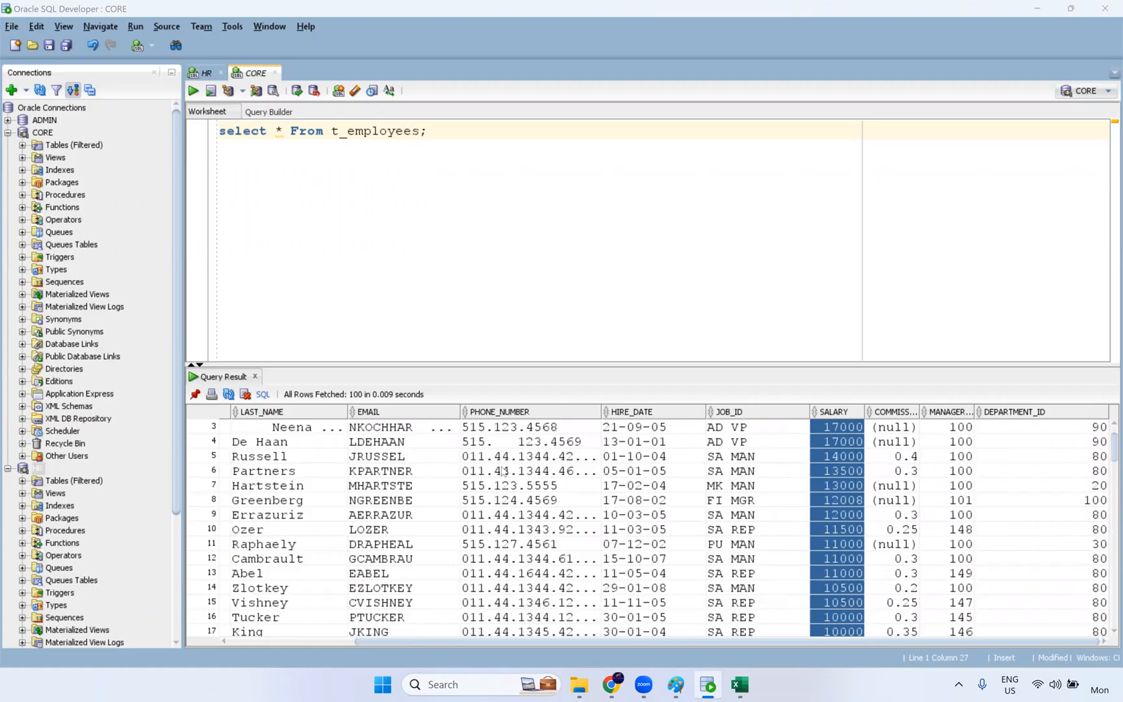
pyautogui.hotkey('alt', 'Tab')
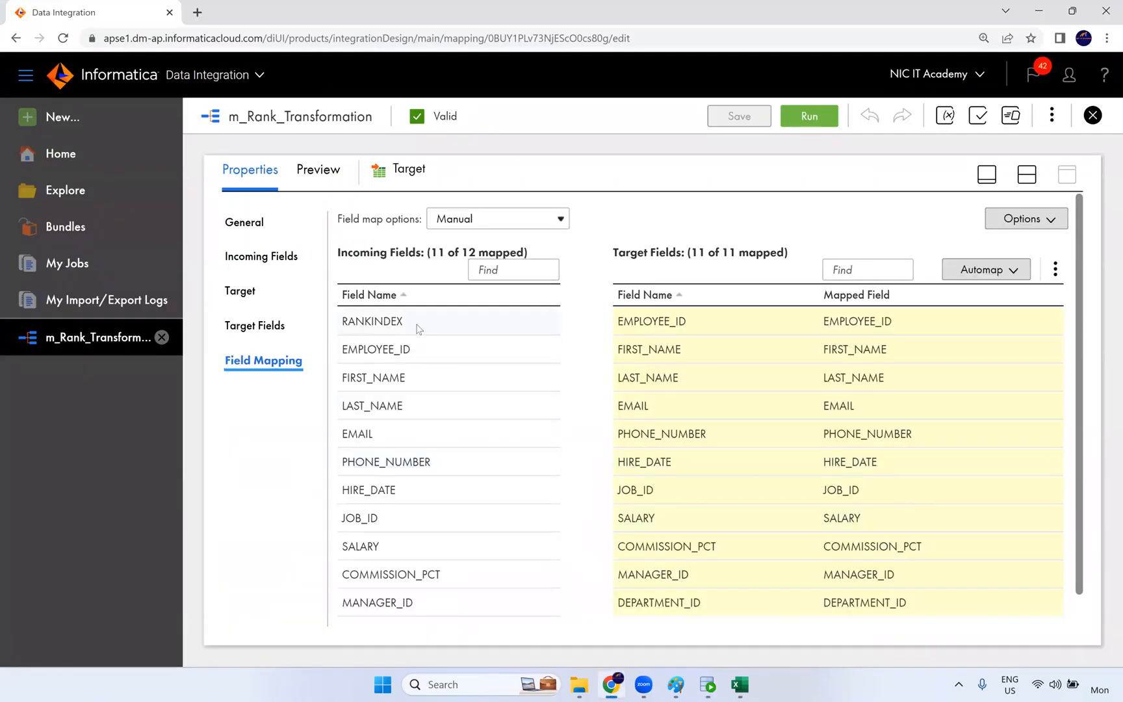
# Inspect the unmapped RANKINDEX field, then select the RANK() column on Excel's Rank sheet
pyautogui.click(350, 330)
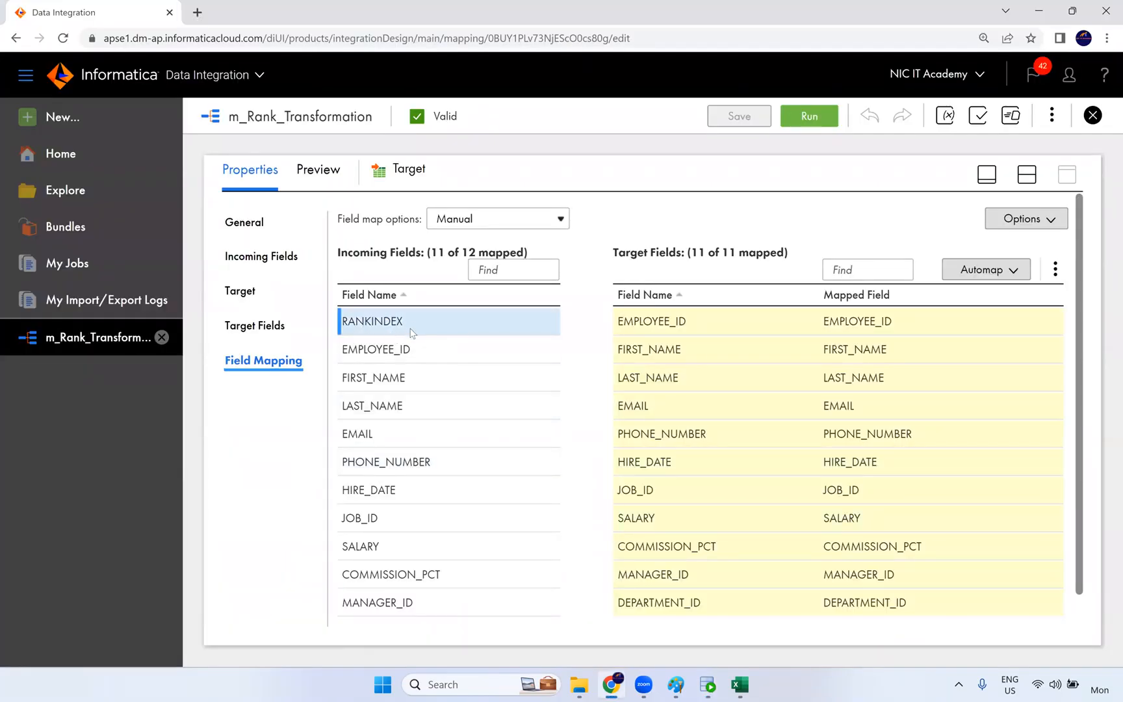
pyautogui.scroll(-1, 410, 332)
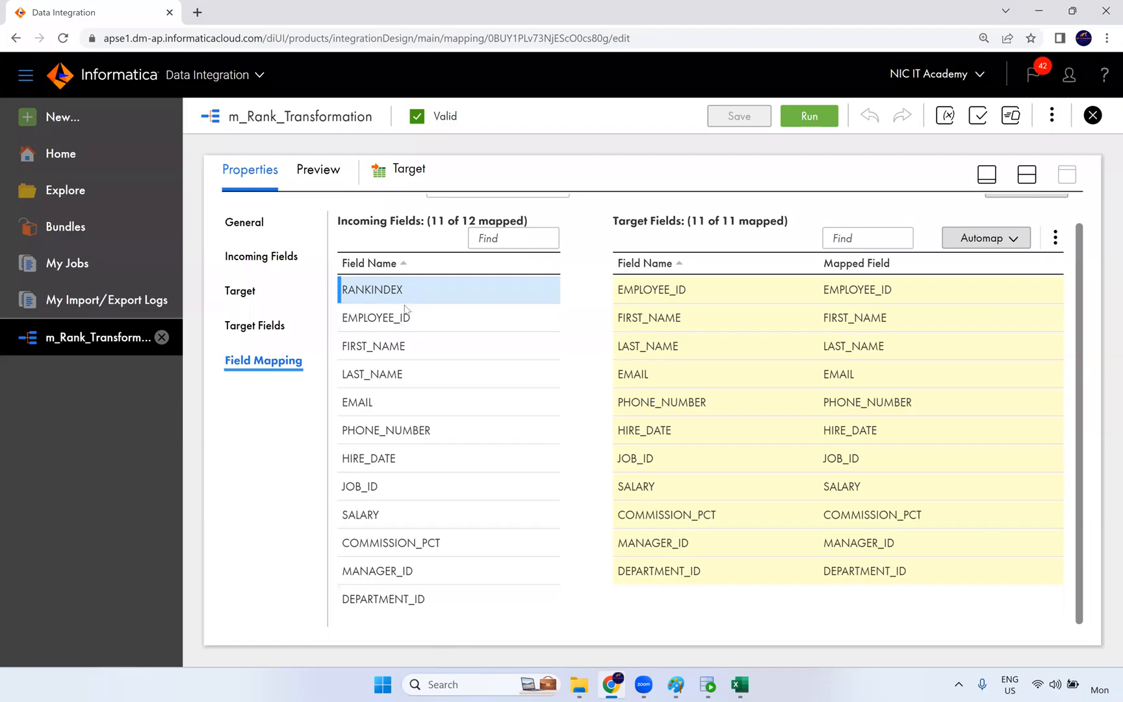
pyautogui.click(740, 684)
pyautogui.click(98, 641)
pyautogui.moveTo(452, 576); pyautogui.dragTo(452, 578)
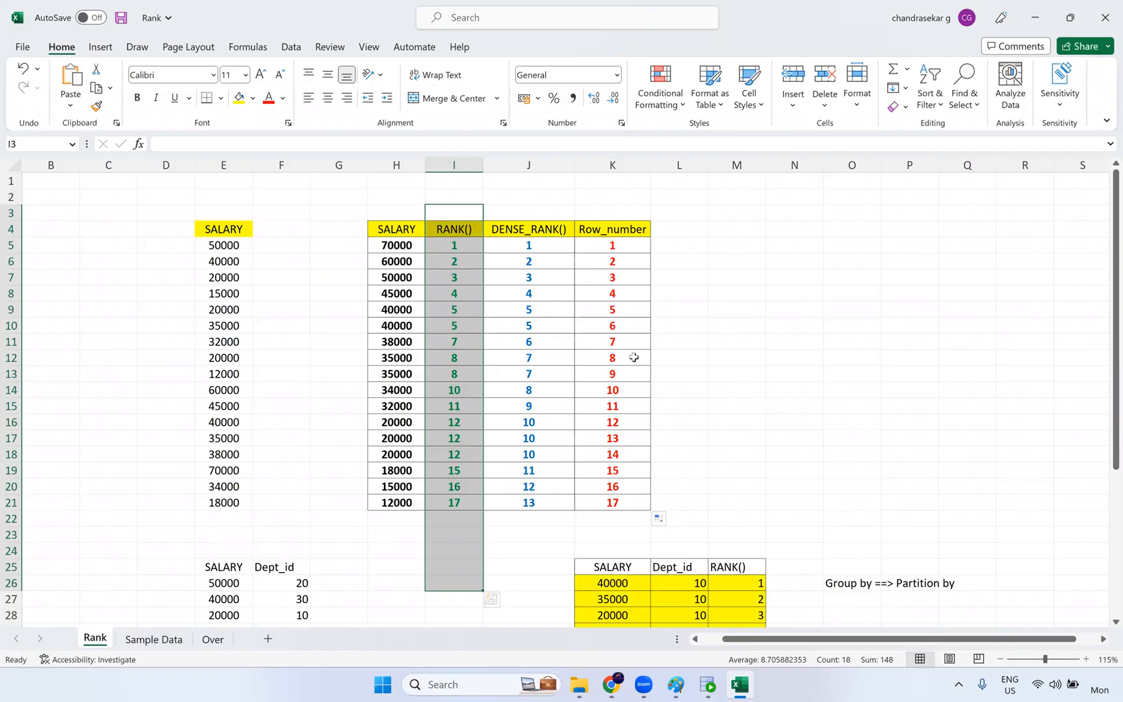
# Select the DENSE_RANK() results in J2:J21, then return to the Informatica Field Mapping page
pyautogui.moveTo(520, 206); pyautogui.dragTo(551, 508)
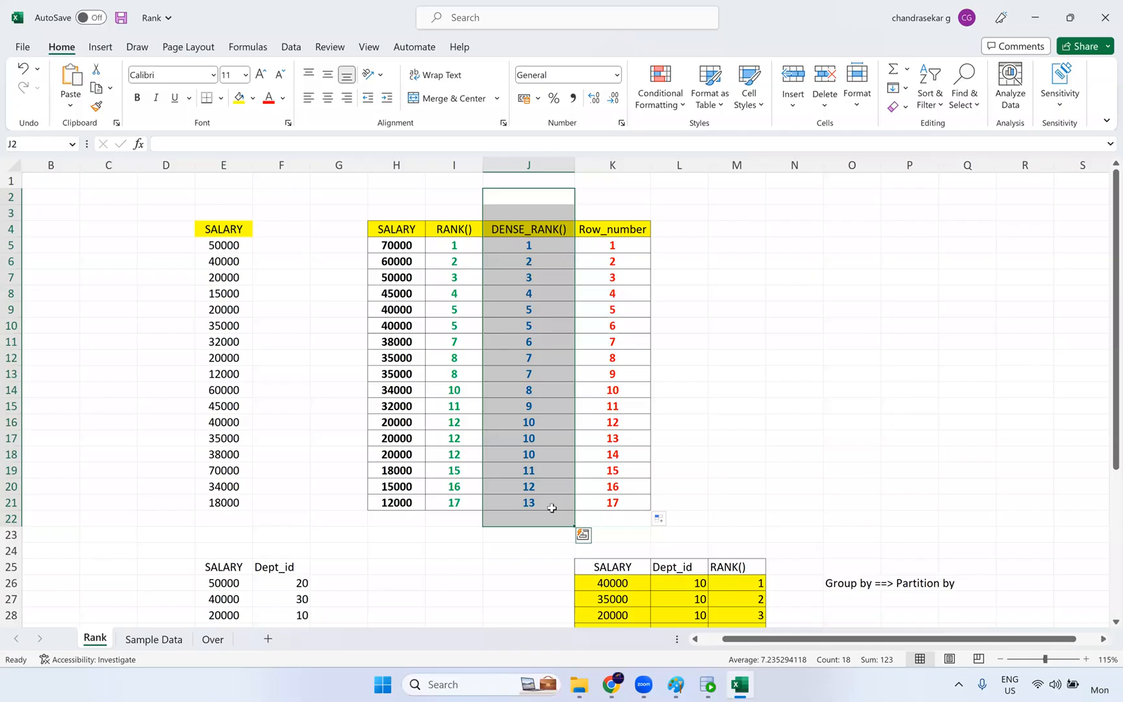
pyautogui.hotkey('alt', 'Tab')
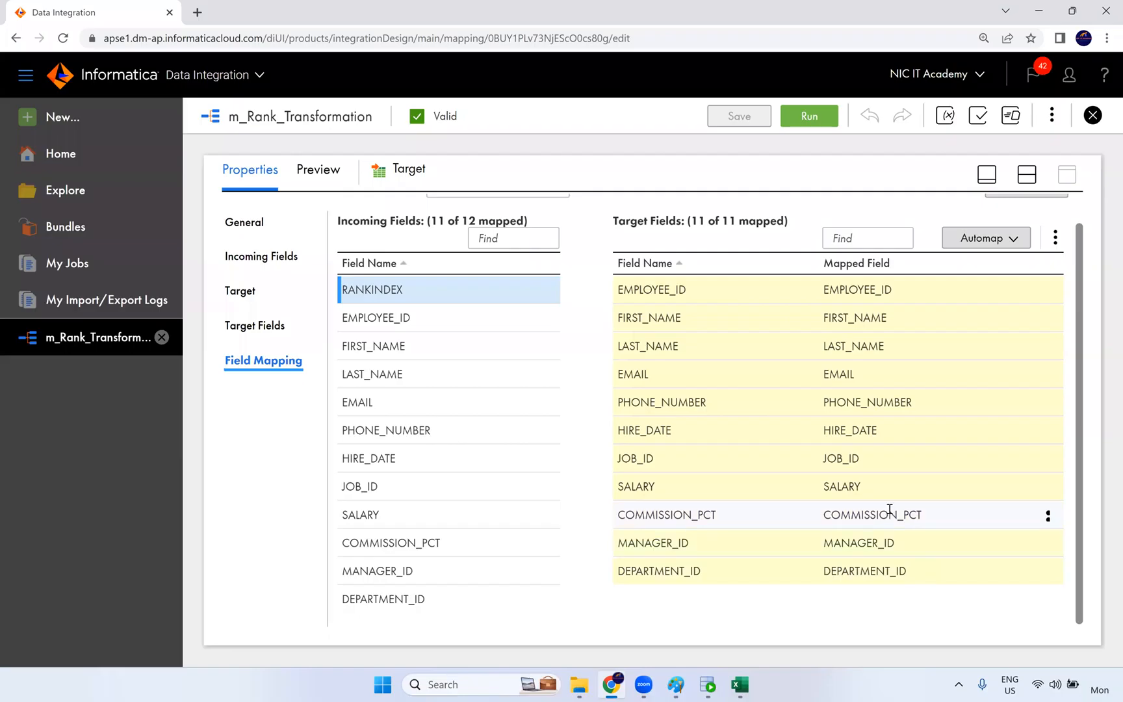
# Unmap MANAGER_ID, map RANKINDEX onto it, then save m_Rank_Transformation and bring up Run
pyautogui.click(1047, 543)
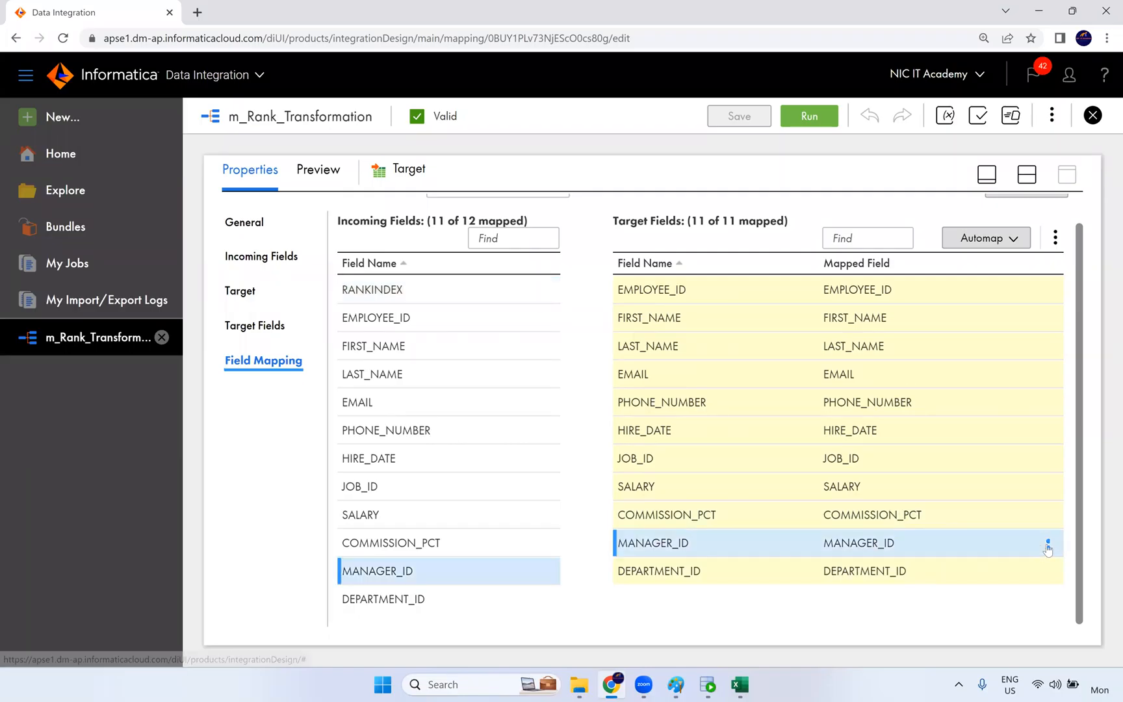
pyautogui.click(967, 580)
pyautogui.moveTo(383, 286); pyautogui.dragTo(864, 563)
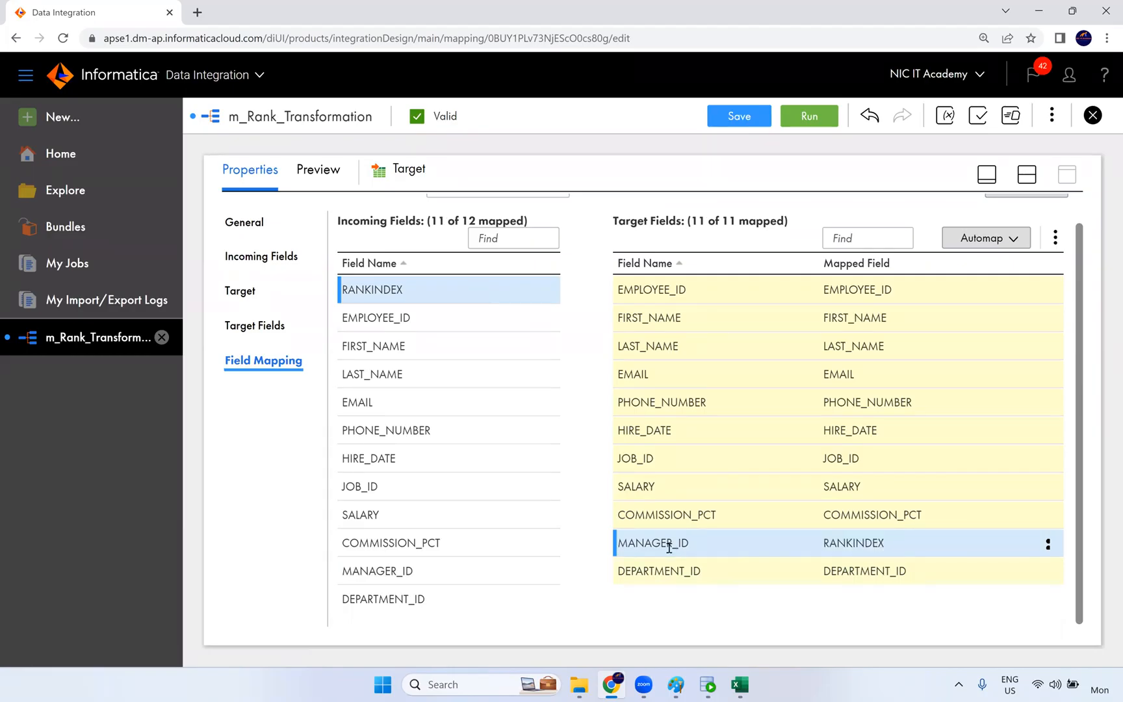
pyautogui.moveTo(693, 546); pyautogui.dragTo(619, 543)
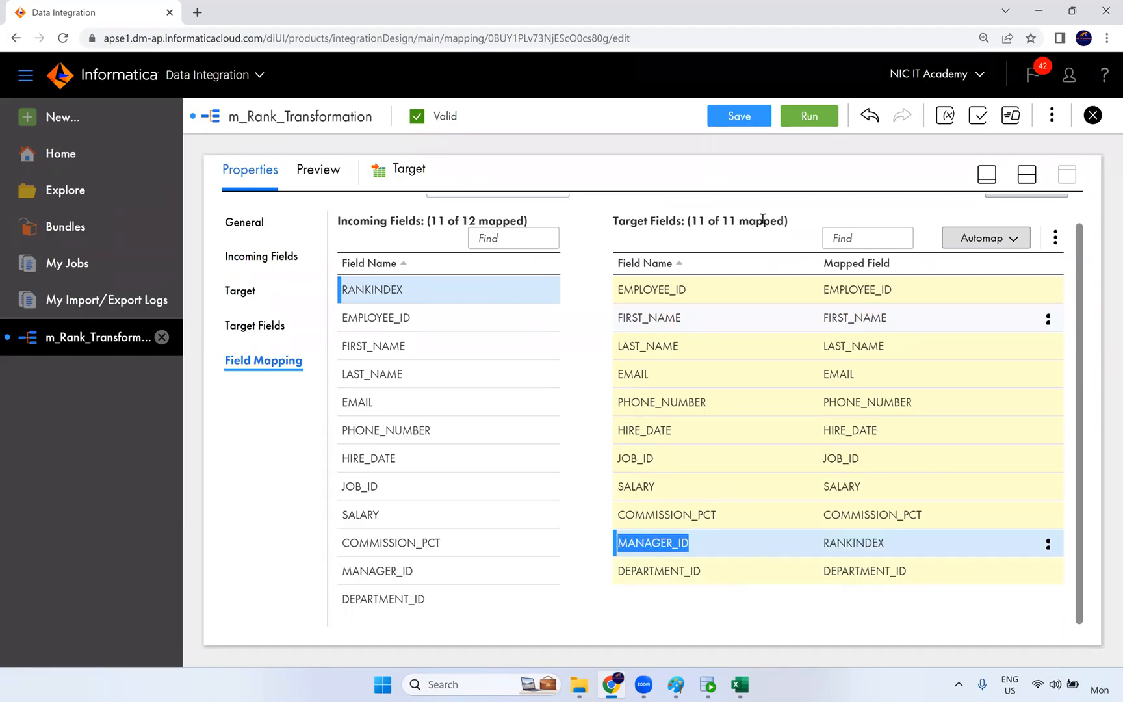
pyautogui.click(752, 119)
pyautogui.click(809, 117)
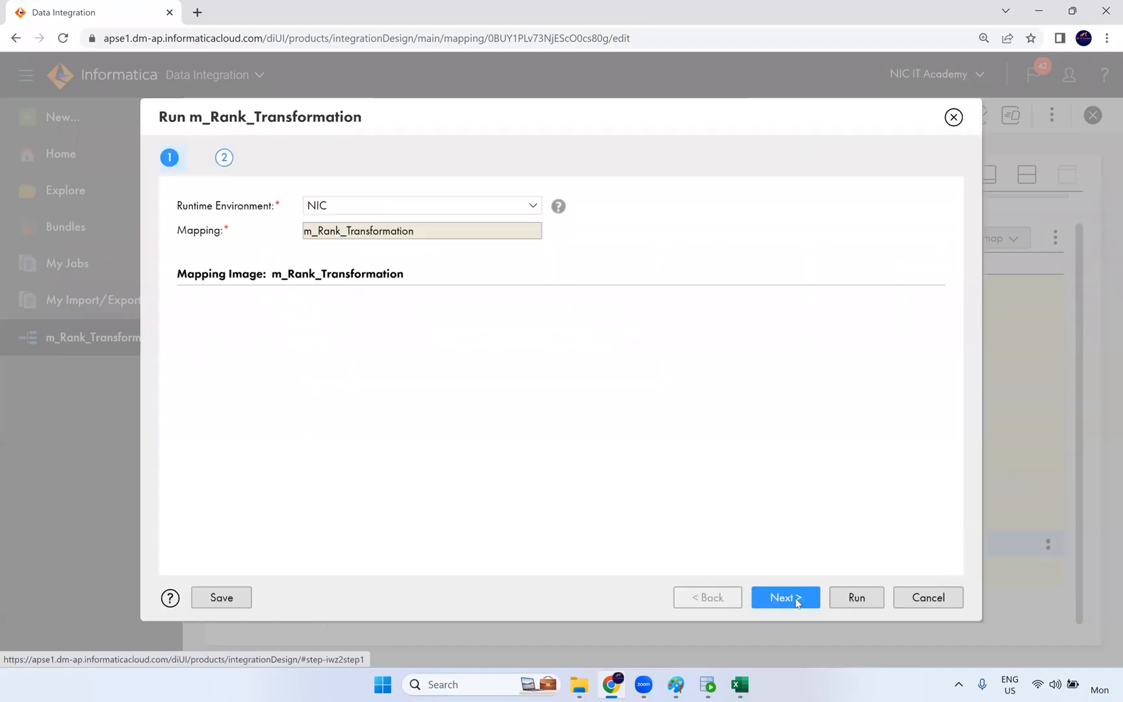
# Run m_Rank_Transformation and refresh My Jobs until m_Rank_Transformation-2 shows Success with 100 rows
pyautogui.click(857, 597)
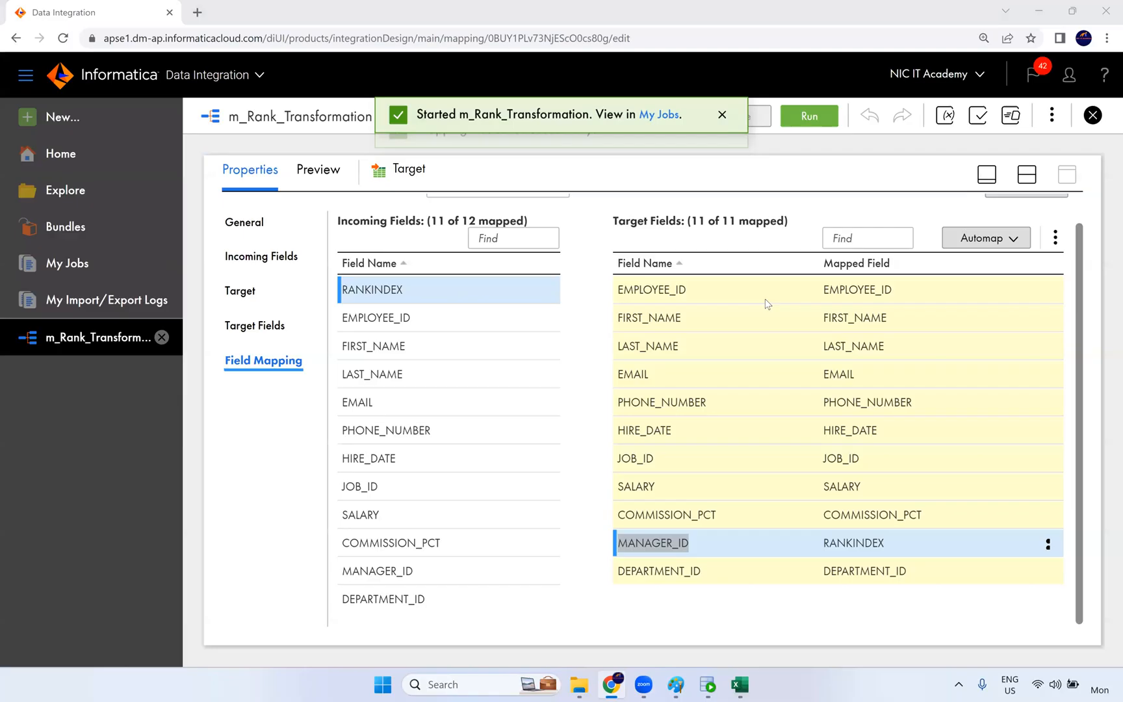
pyautogui.click(661, 117)
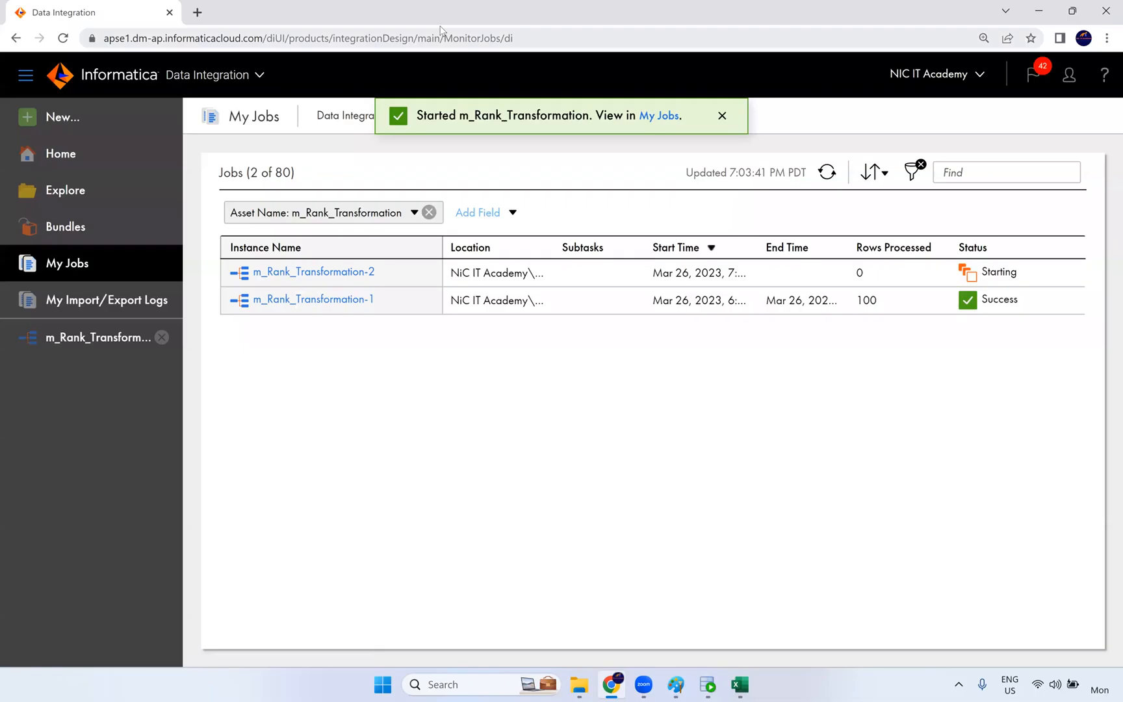
pyautogui.click(826, 178)
pyautogui.click(826, 178)
pyautogui.click(826, 178)
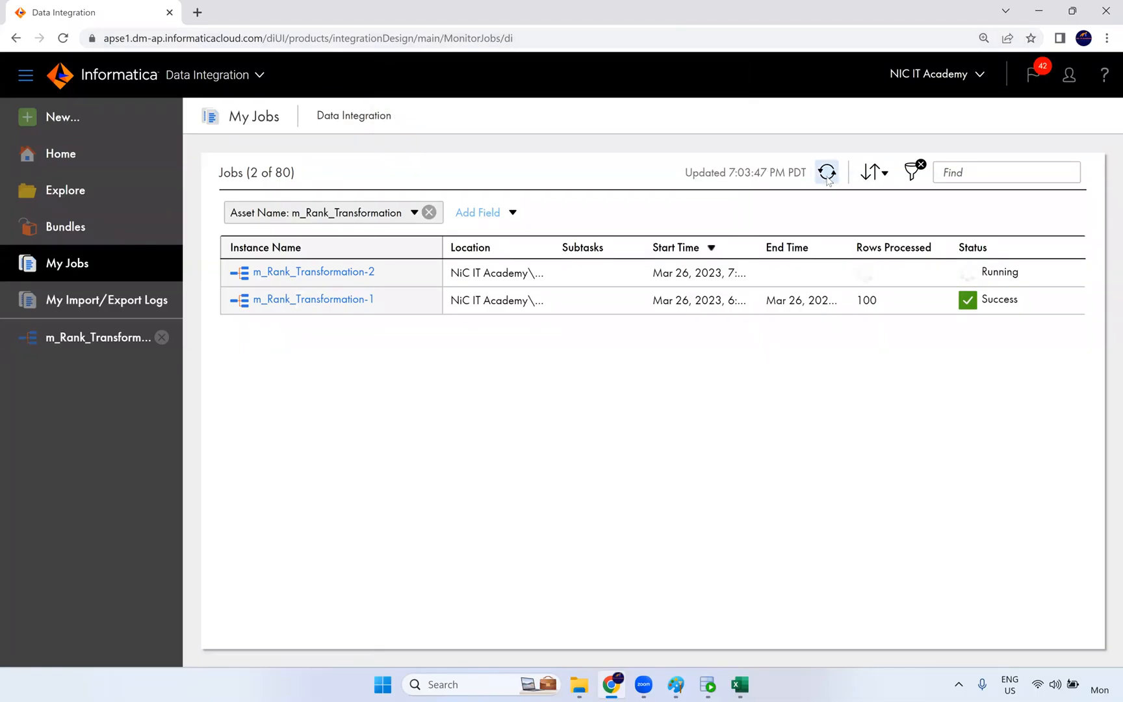
pyautogui.click(826, 172)
pyautogui.click(827, 177)
pyautogui.click(827, 174)
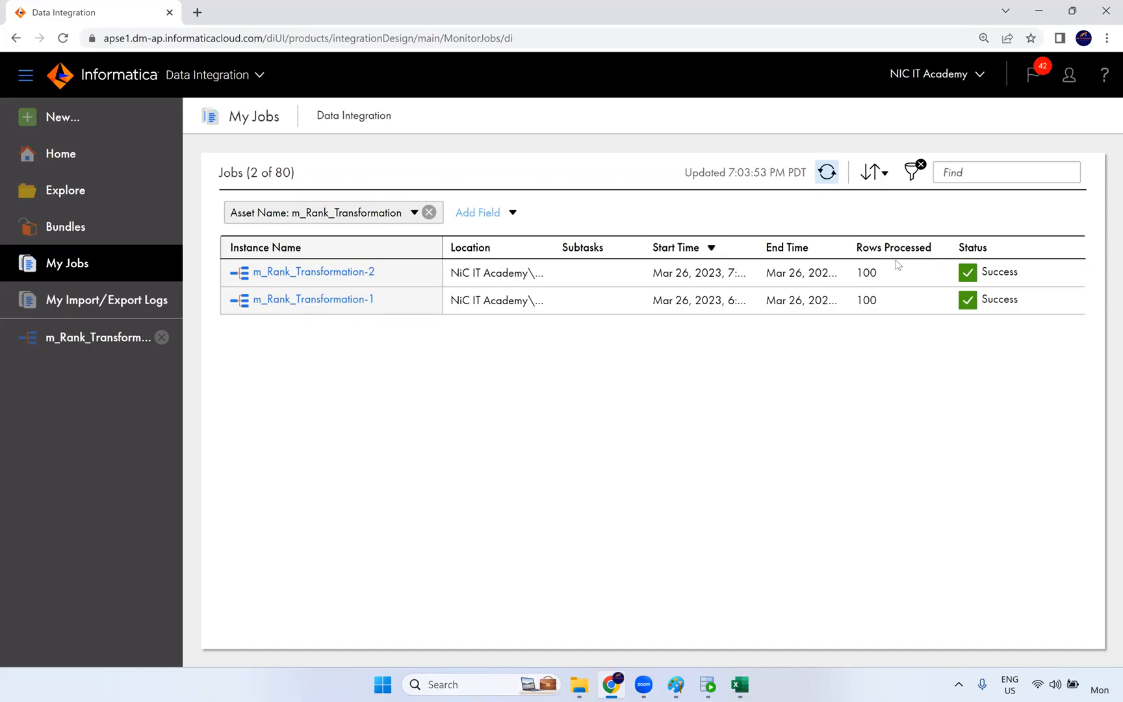
pyautogui.doubleClick(859, 275)
pyautogui.click(708, 684)
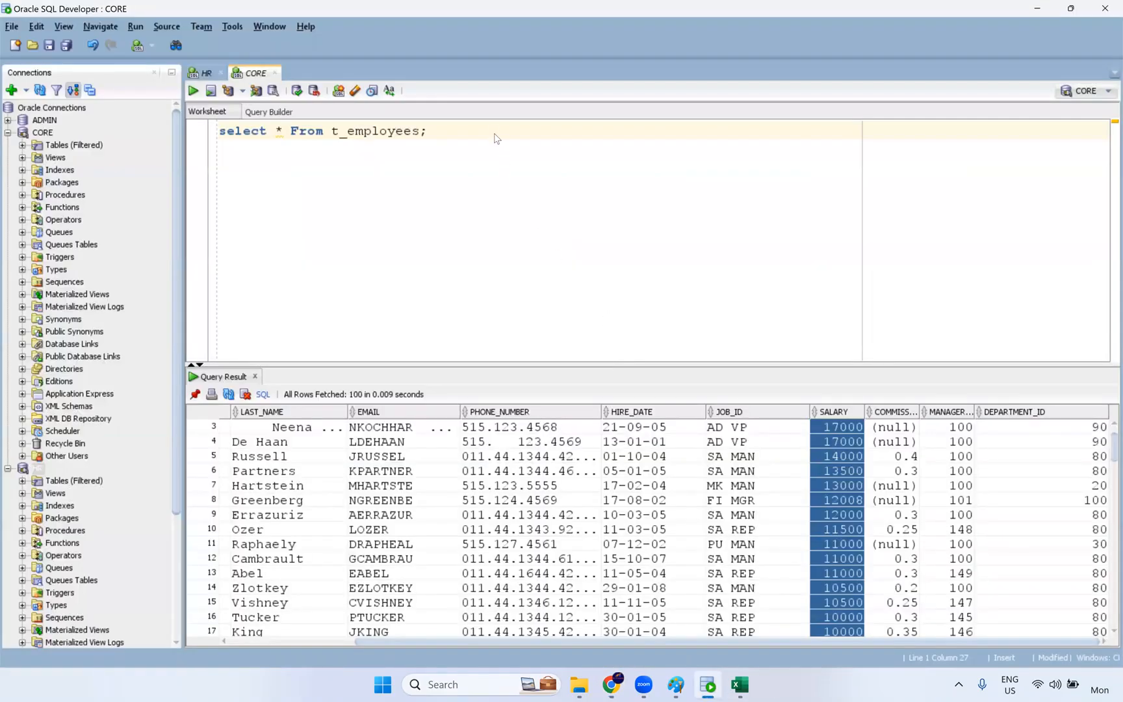
pyautogui.hotkey('ctrl', 'Return')
pyautogui.moveTo(927, 639); pyautogui.dragTo(1073, 644)
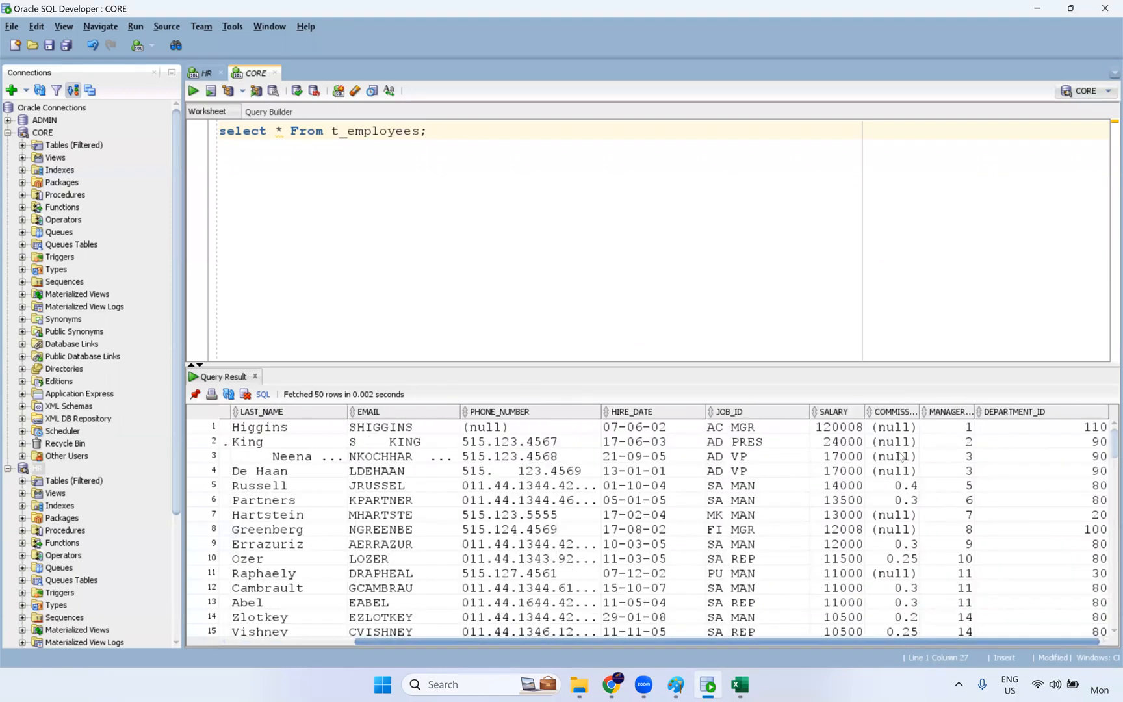
pyautogui.moveTo(947, 427); pyautogui.dragTo(940, 534)
pyautogui.moveTo(842, 428); pyautogui.dragTo(947, 428)
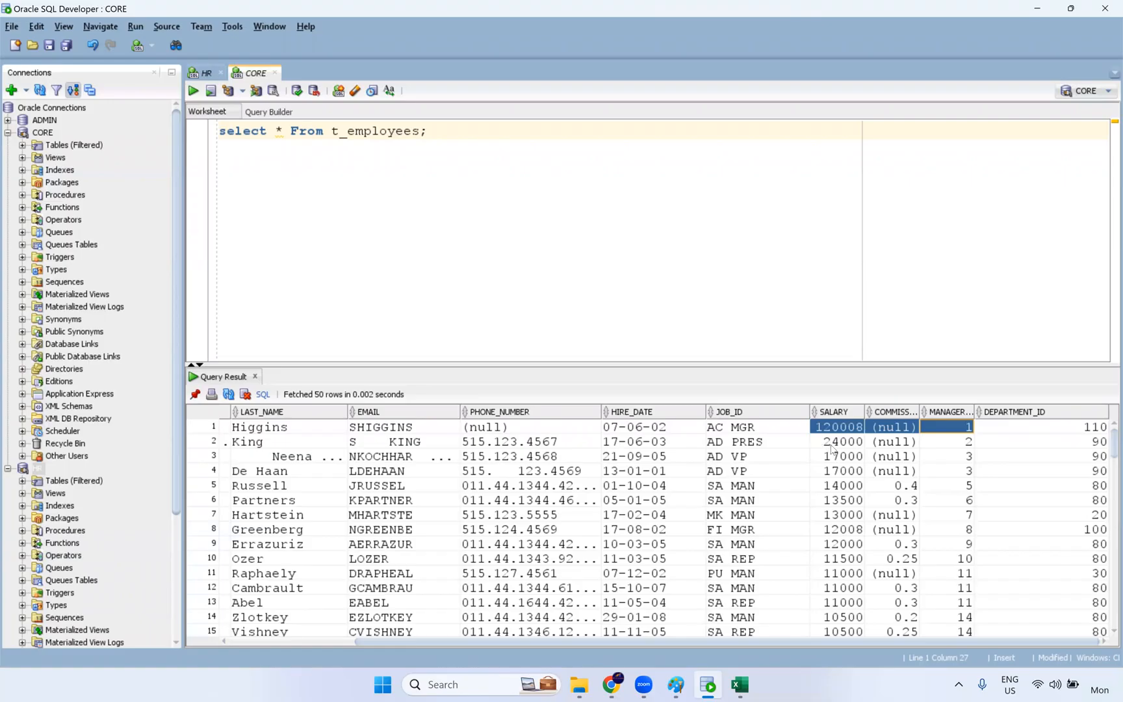
pyautogui.moveTo(831, 445); pyautogui.dragTo(955, 443)
pyautogui.moveTo(845, 456); pyautogui.dragTo(969, 473)
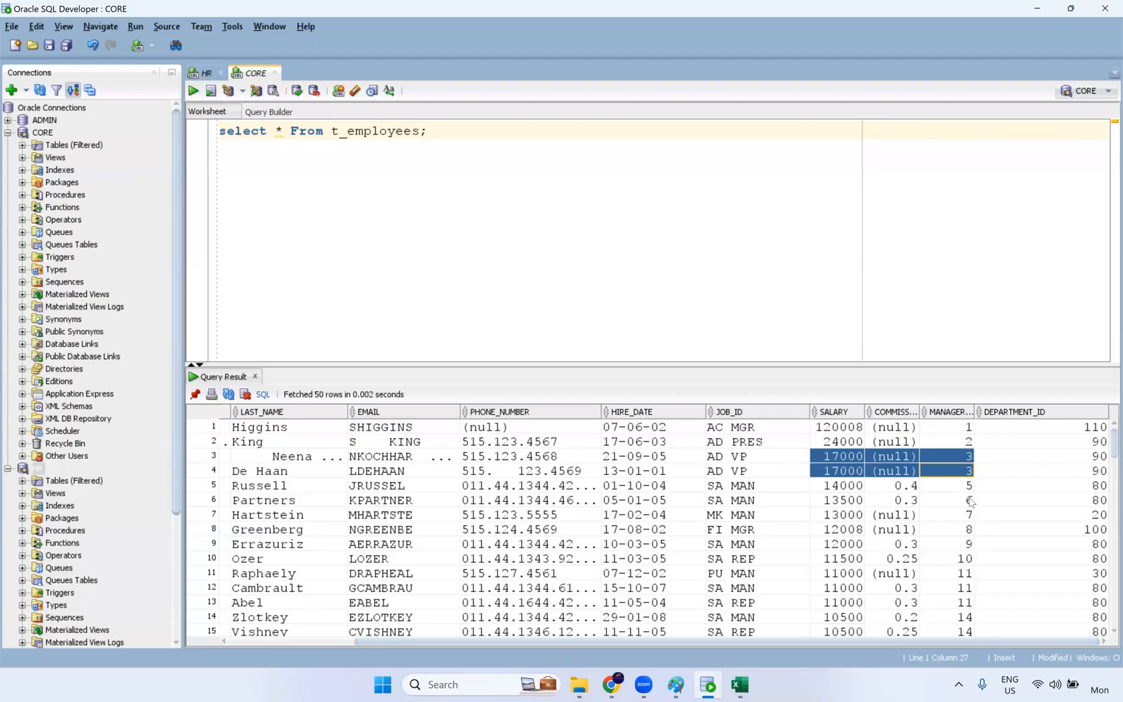
pyautogui.moveTo(968, 488); pyautogui.dragTo(842, 488)
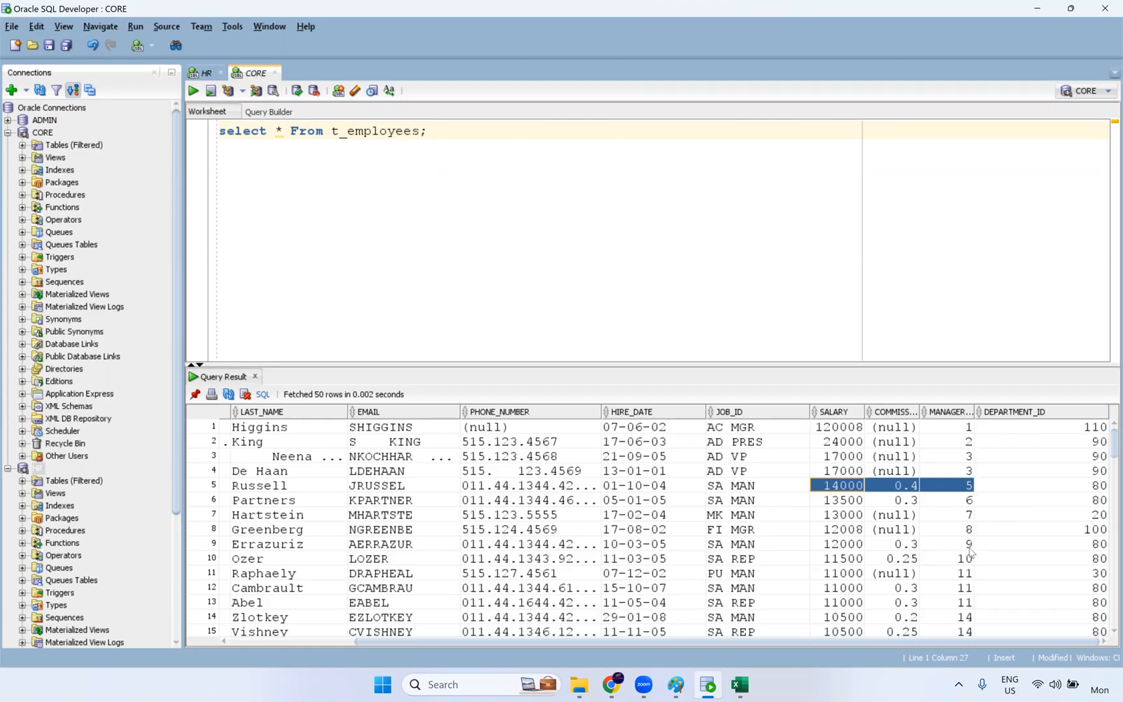
pyautogui.click(968, 560)
pyautogui.moveTo(968, 574); pyautogui.dragTo(842, 604)
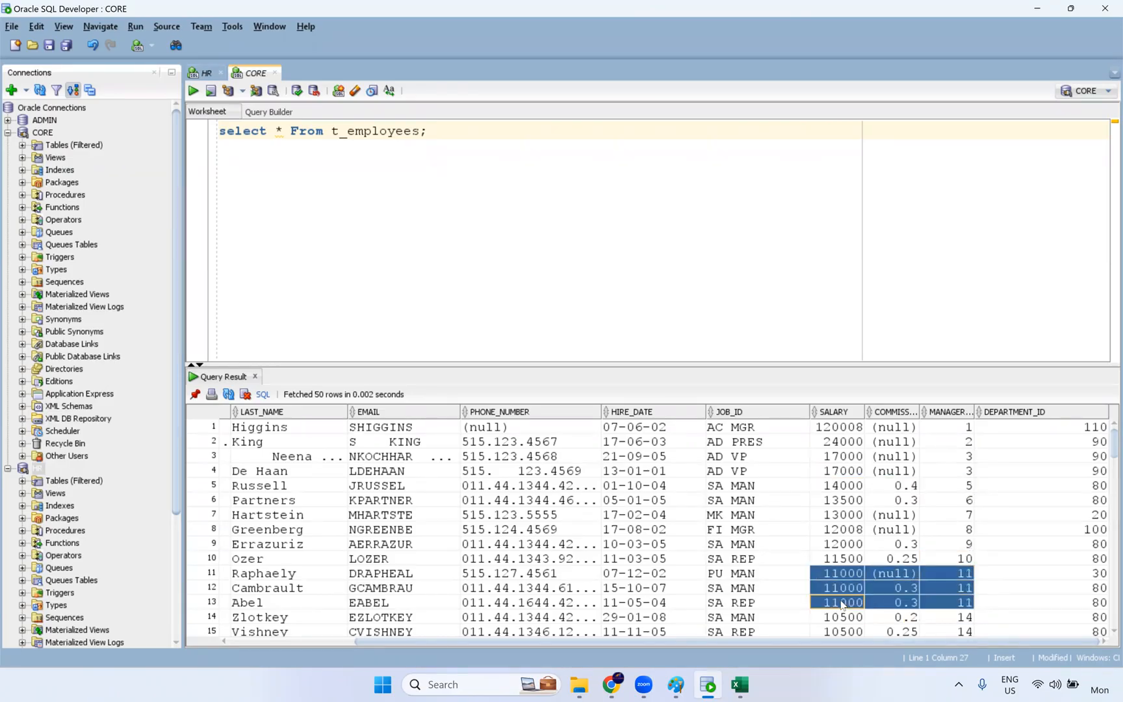
pyautogui.scroll(-2, 834, 588)
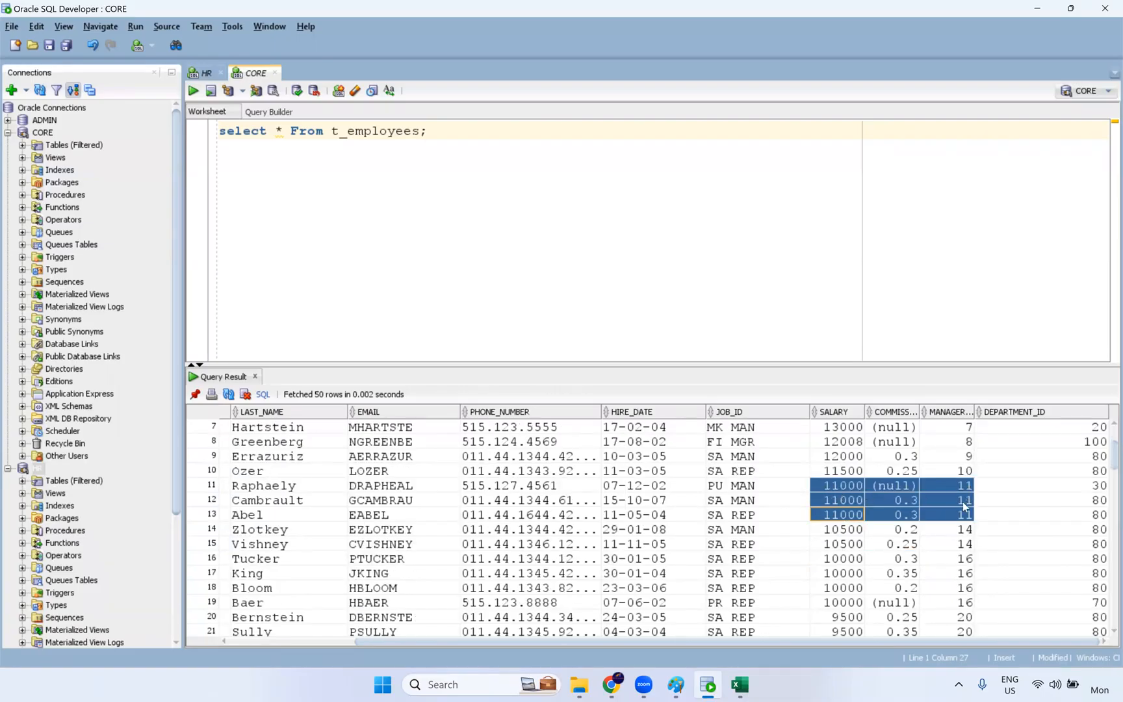
pyautogui.moveTo(965, 529); pyautogui.dragTo(835, 548)
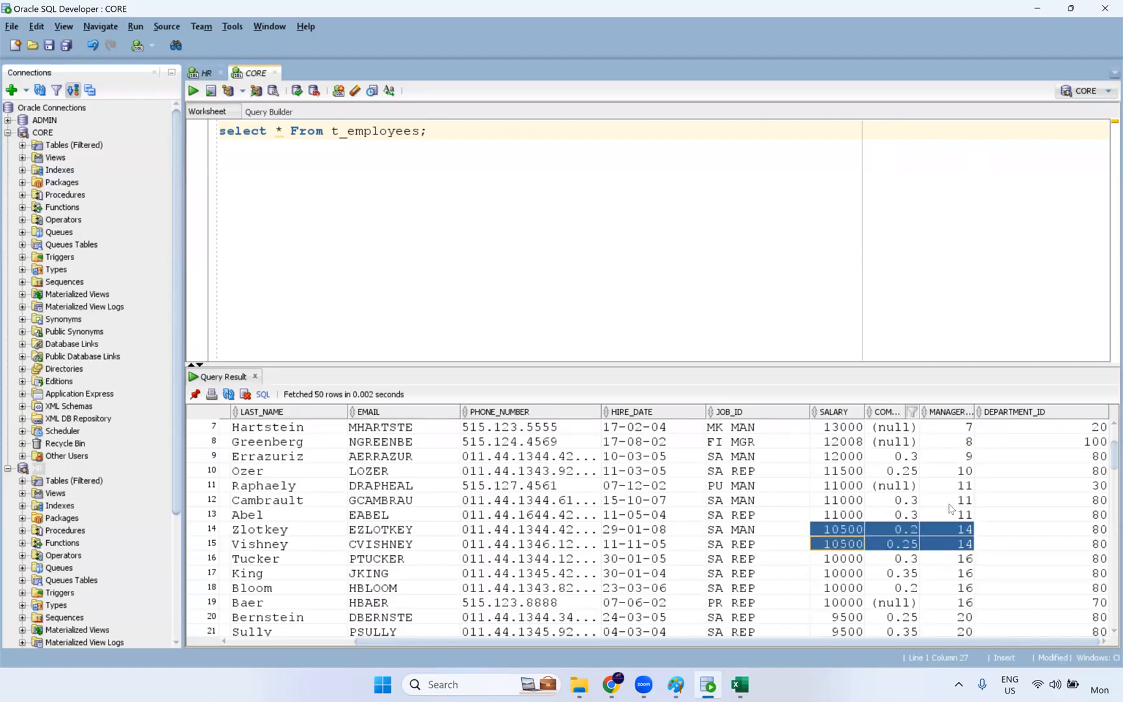
# Open the m_Rank_Transformation-2 job details, then return to the mapping and open the Rank node's properties
pyautogui.hotkey('alt', 'Tab')
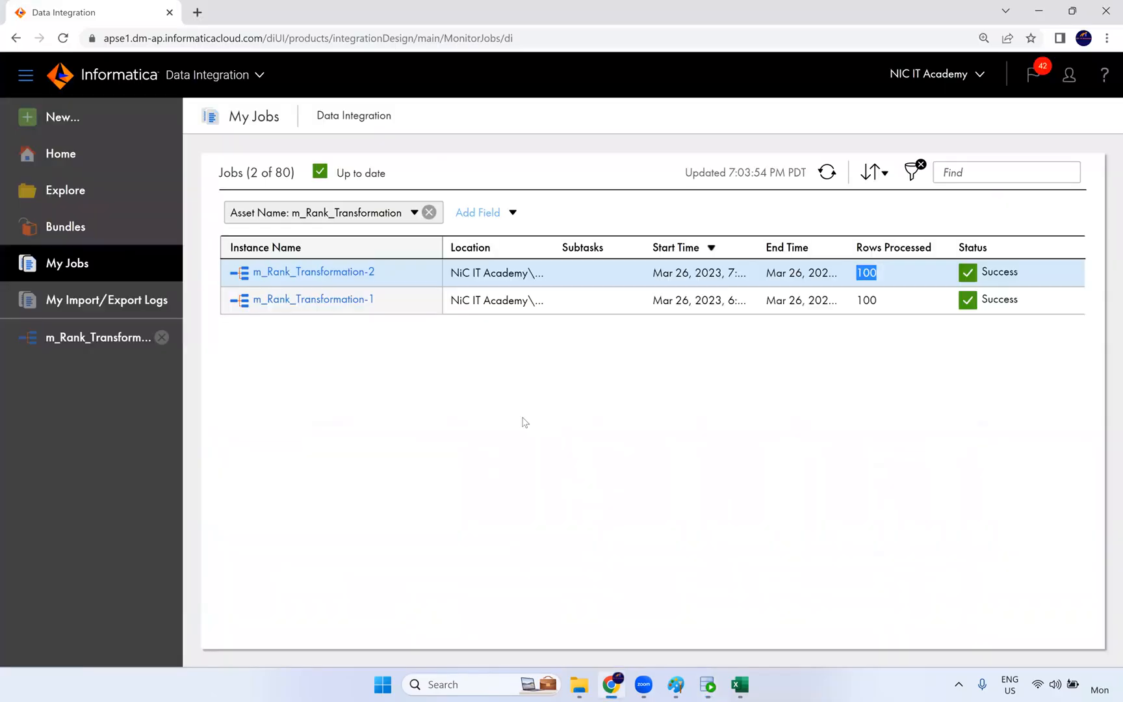
pyautogui.click(327, 272)
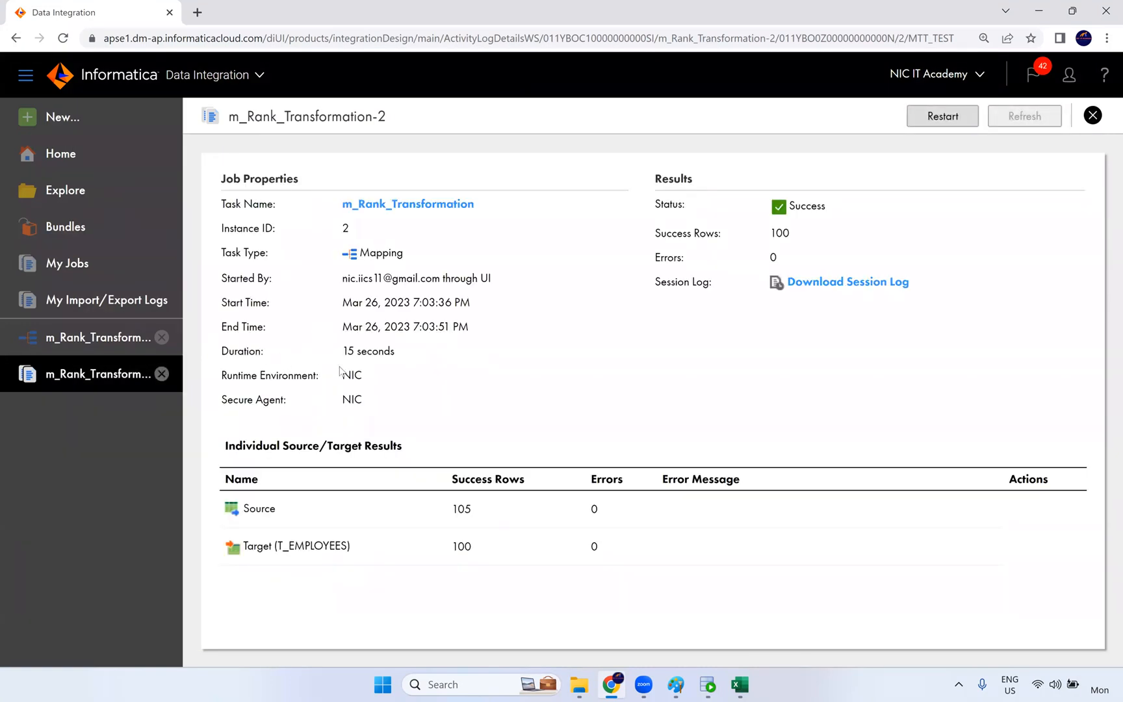
pyautogui.click(110, 343)
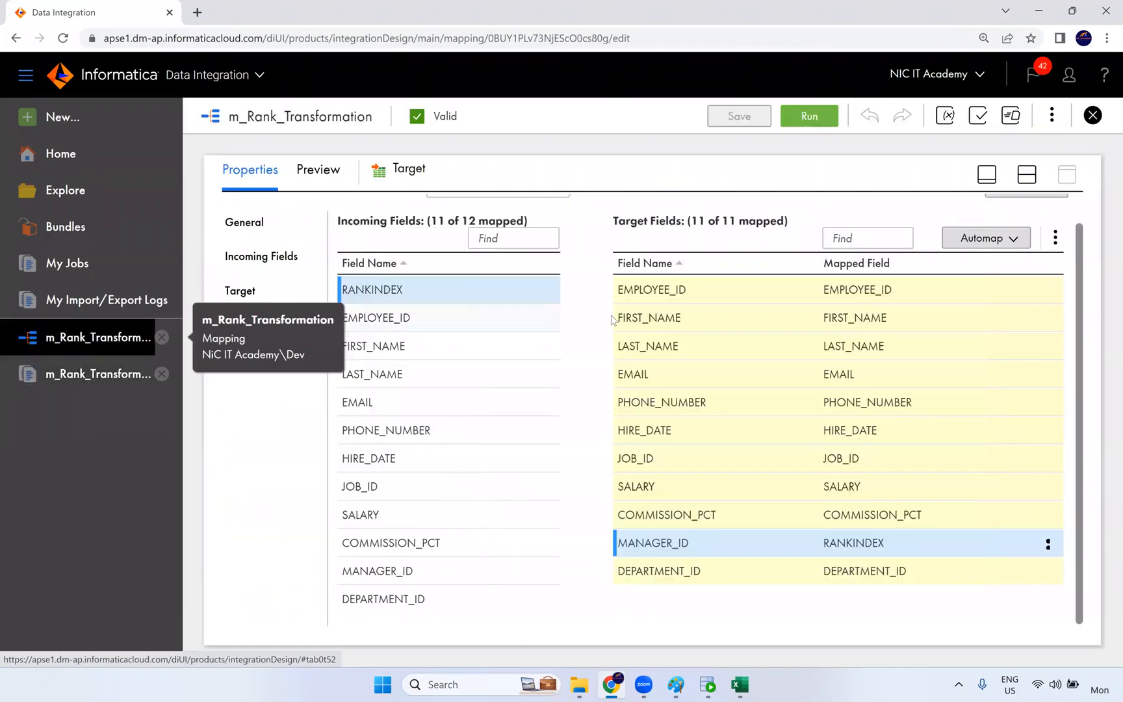
pyautogui.click(1026, 176)
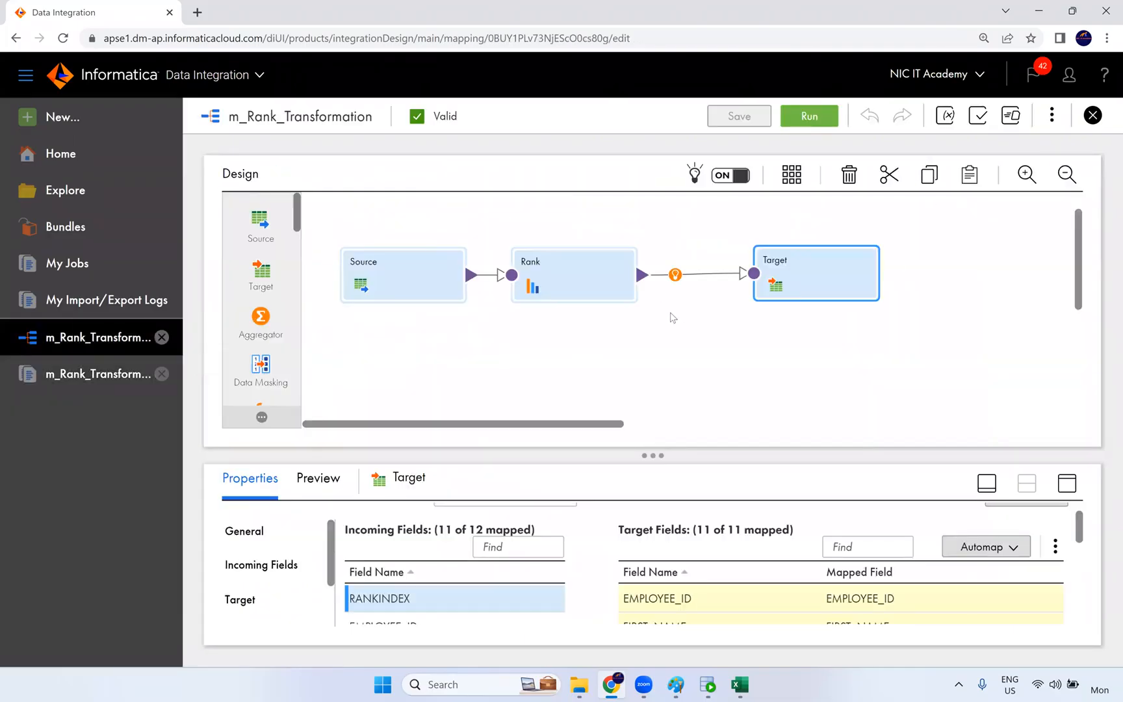
pyautogui.click(611, 285)
pyautogui.click(1071, 484)
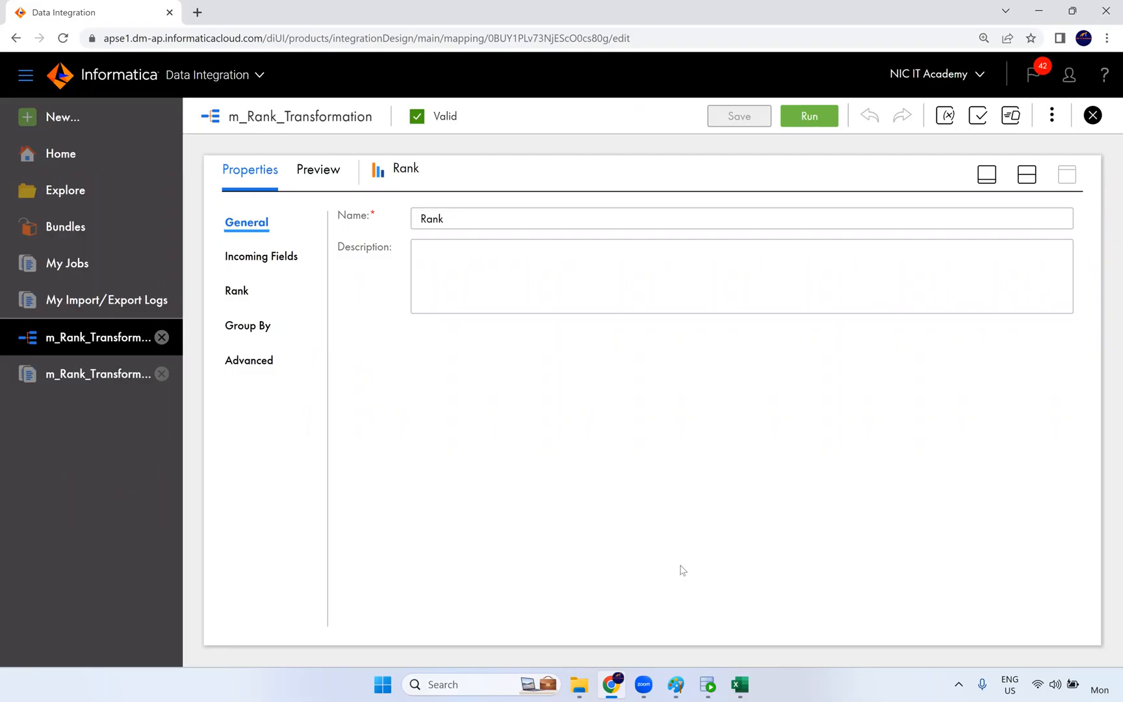
# Set the Rank's Number of Rows to 1, group by DEPARTMENT_ID, and save the mapping
pyautogui.click(245, 291)
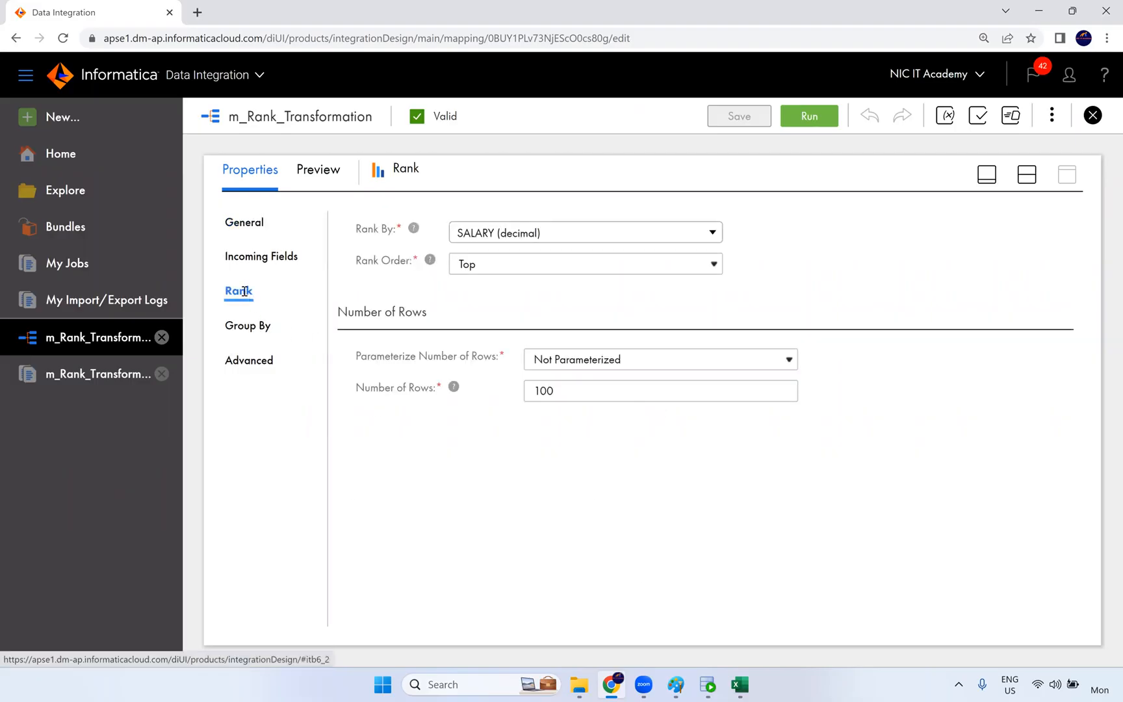
pyautogui.doubleClick(571, 401)
pyautogui.write('1')
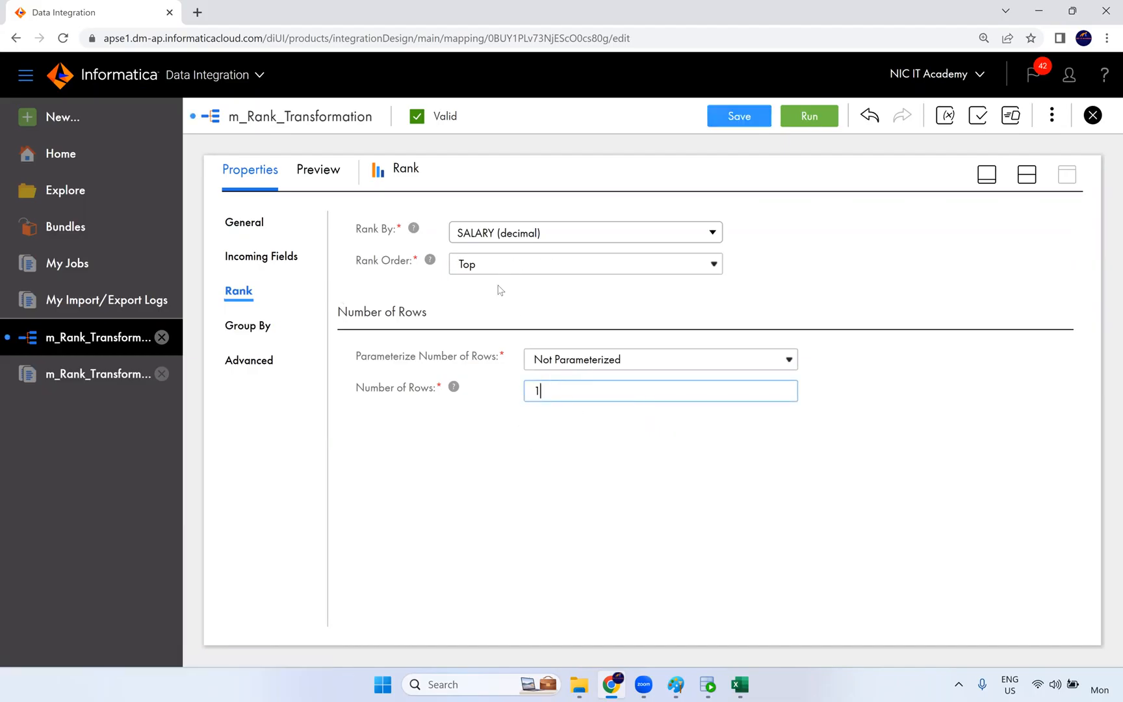
pyautogui.click(253, 327)
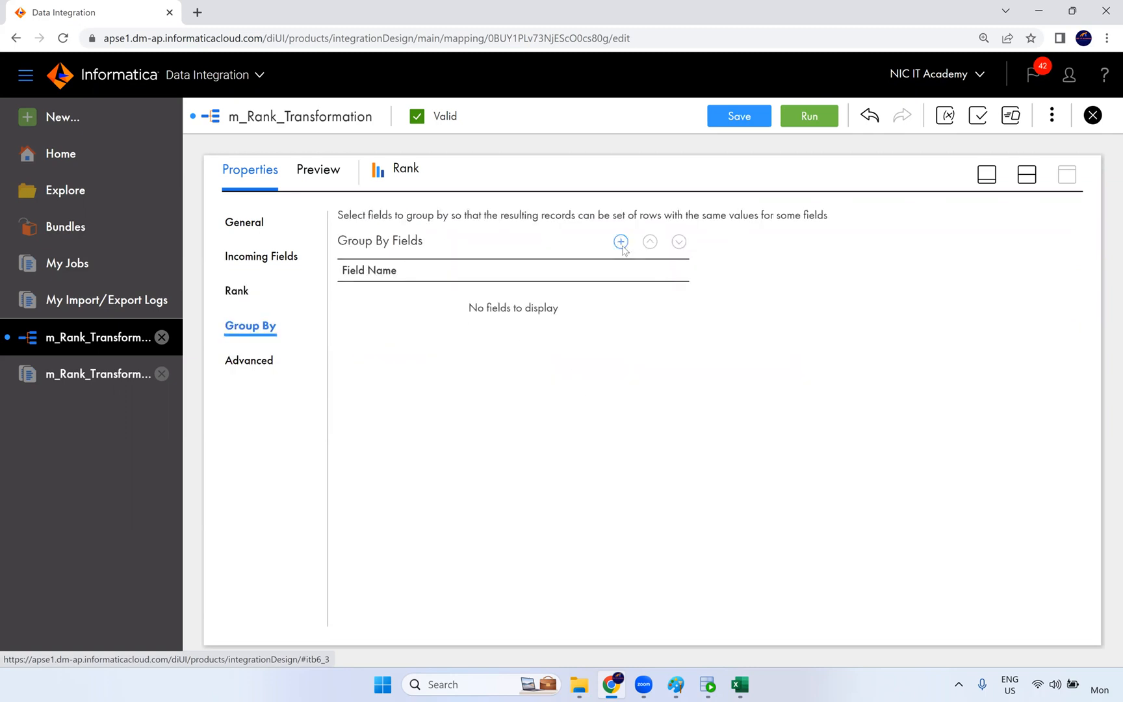
pyautogui.click(620, 242)
pyautogui.click(514, 300)
pyautogui.scroll(-1, 459, 517)
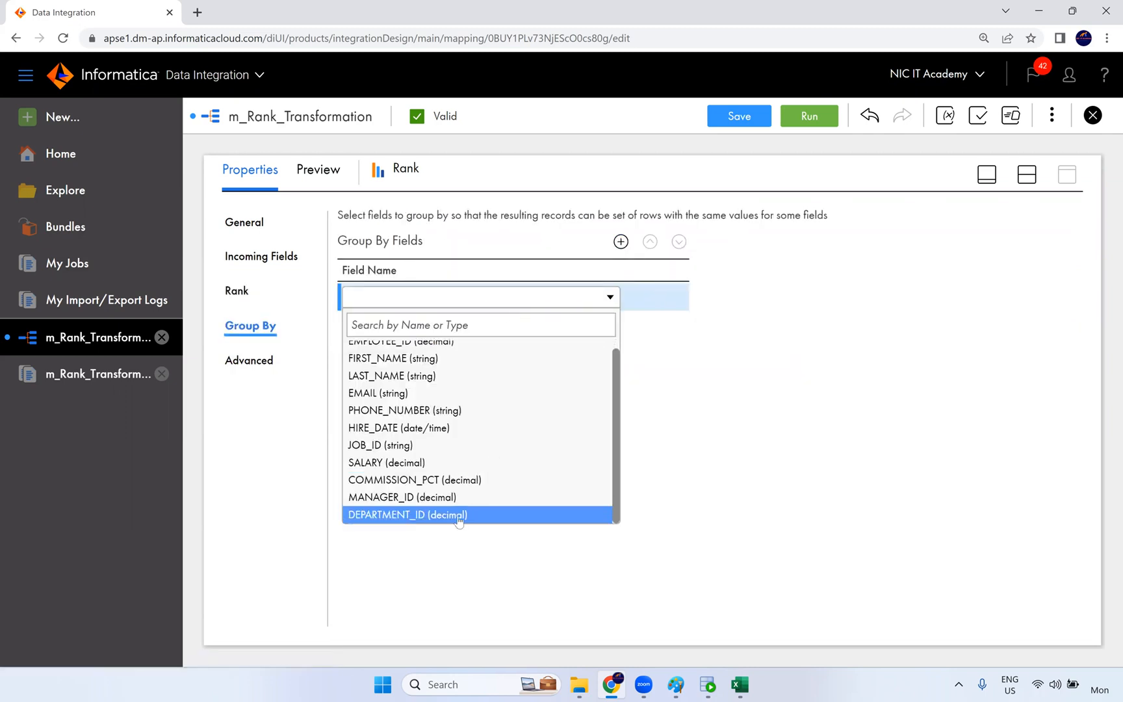
pyautogui.click(459, 516)
pyautogui.click(738, 118)
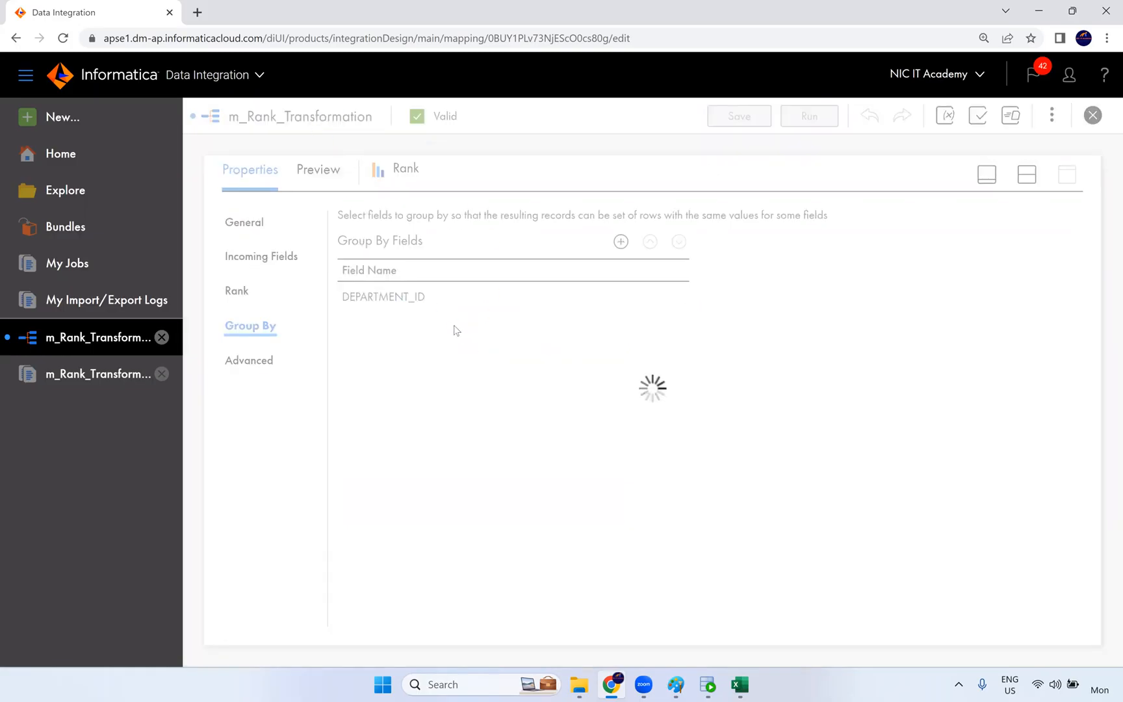
# Launch a new run of m_Rank_Transformation and go to My Jobs
pyautogui.click(805, 117)
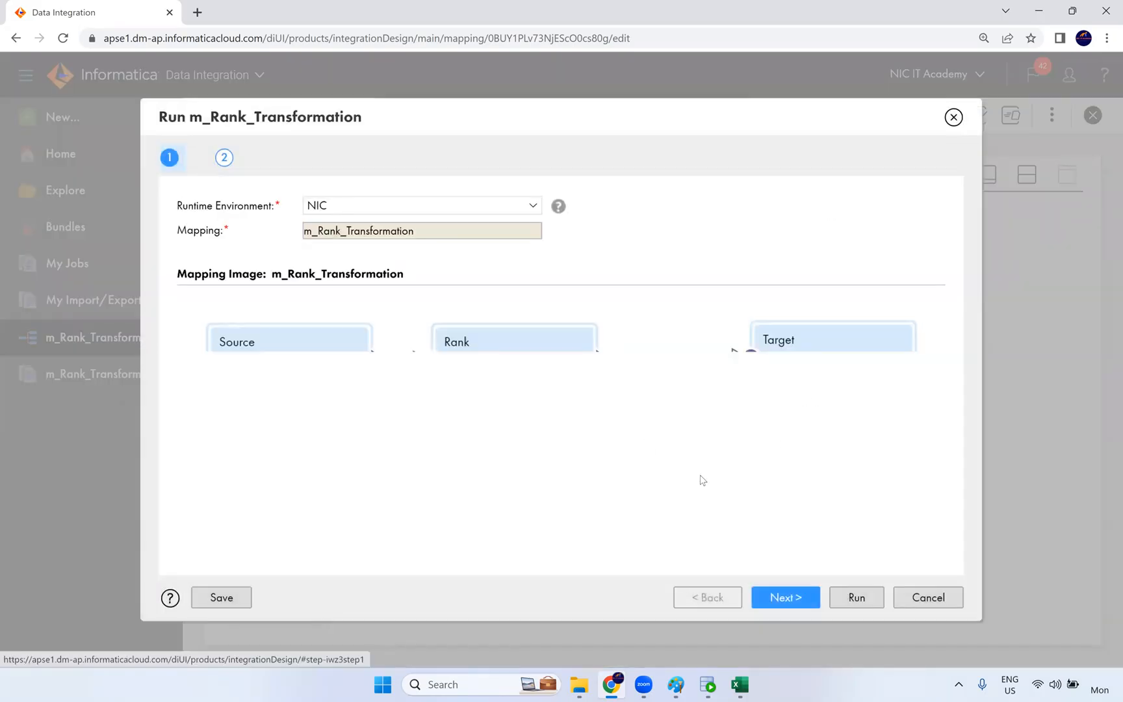
pyautogui.click(855, 602)
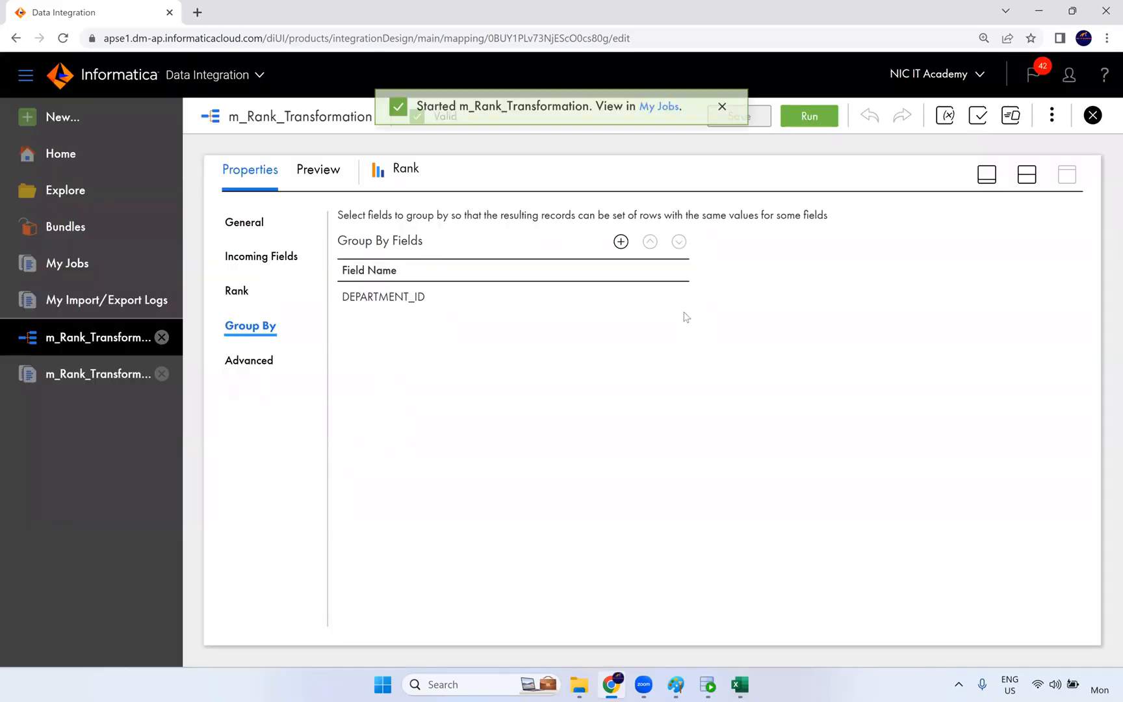
pyautogui.click(656, 115)
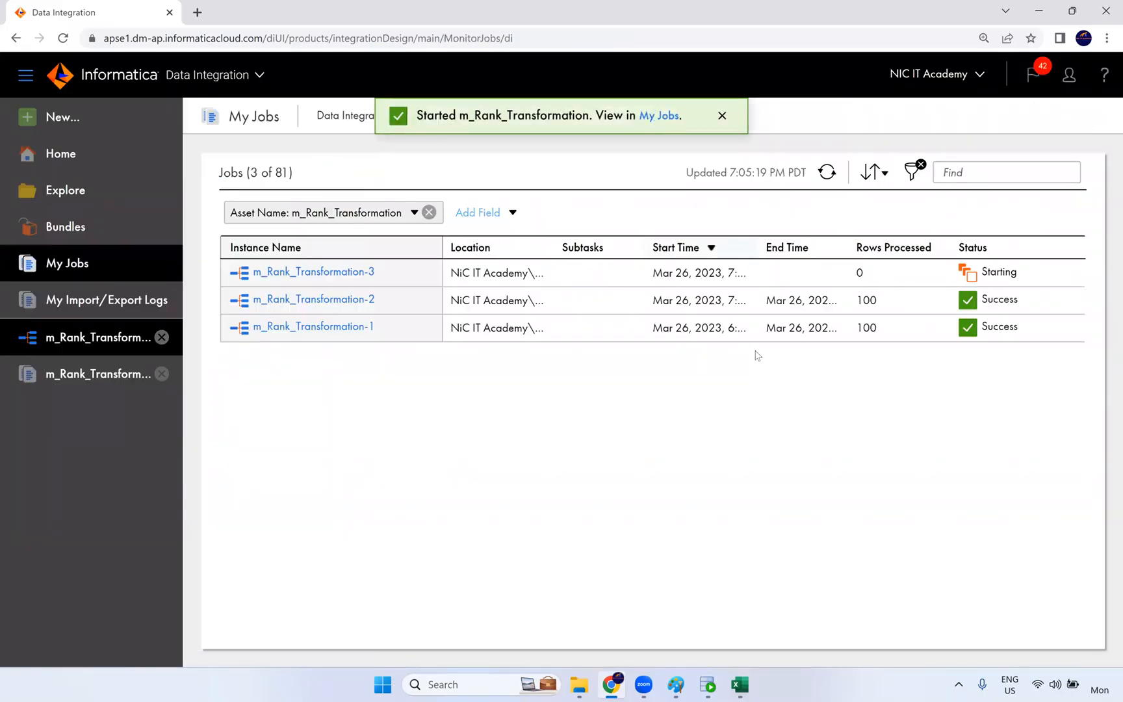
# Refresh the job list until m_Rank_Transformation-3 shows Success with 12 rows processed
pyautogui.click(829, 176)
pyautogui.click(829, 177)
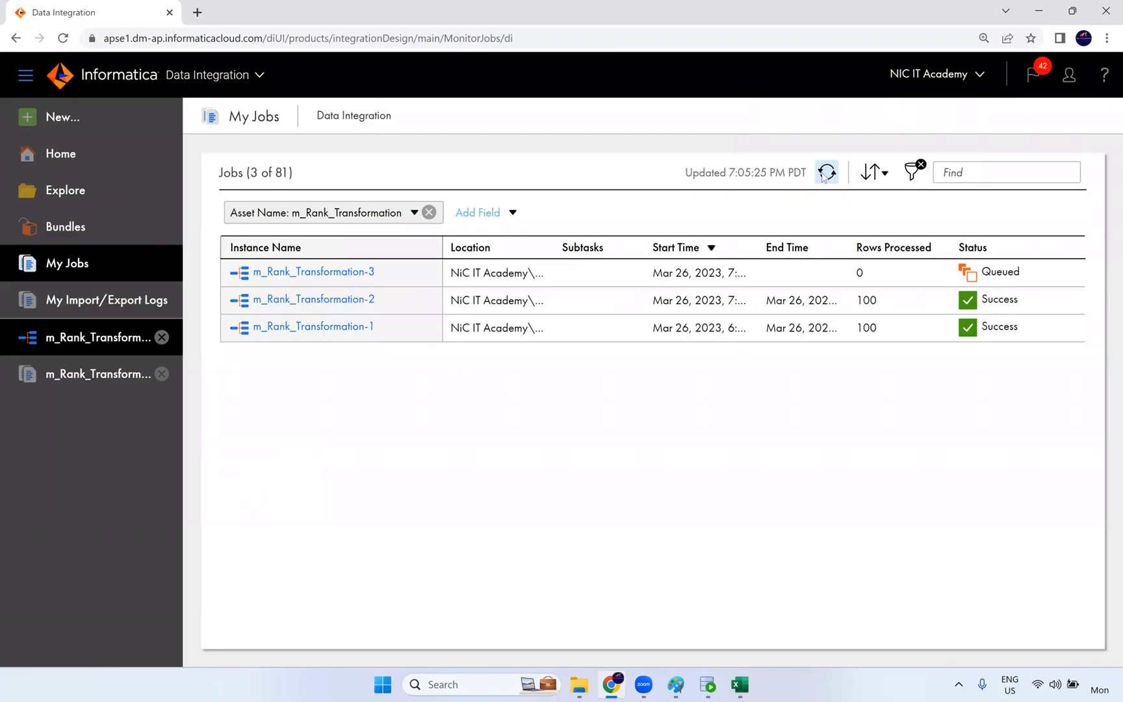
pyautogui.click(828, 174)
pyautogui.click(828, 173)
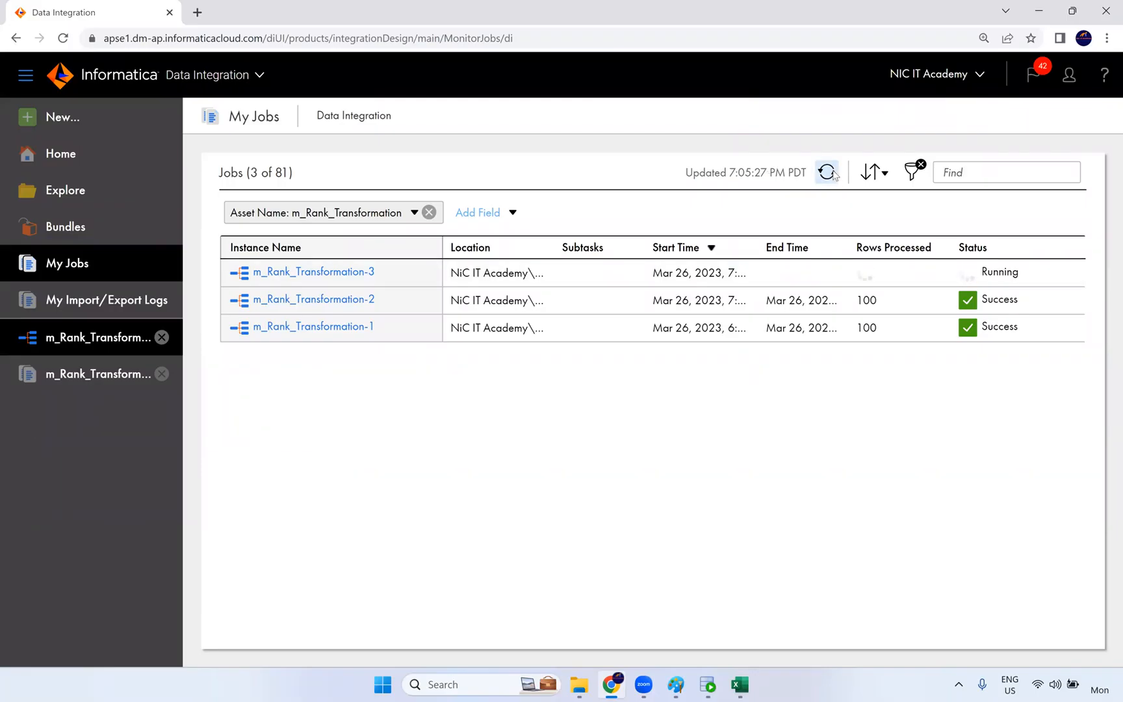
pyautogui.click(832, 174)
pyautogui.click(833, 174)
pyautogui.click(834, 175)
pyautogui.click(834, 176)
pyautogui.click(834, 175)
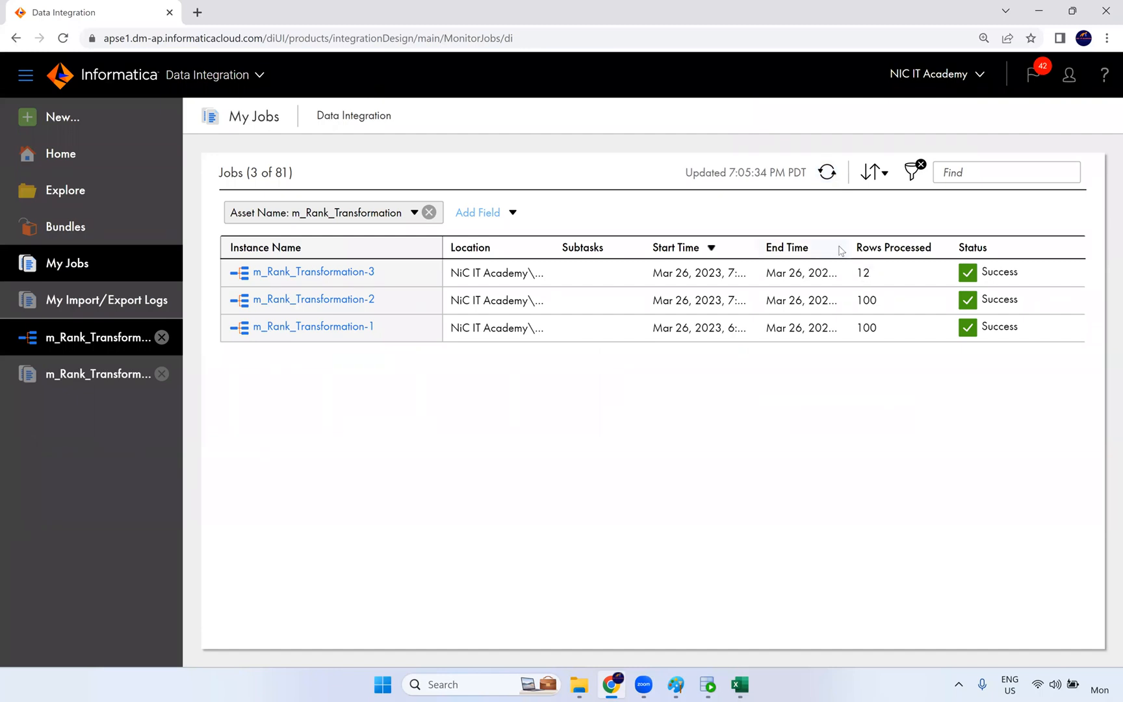
pyautogui.click(859, 280)
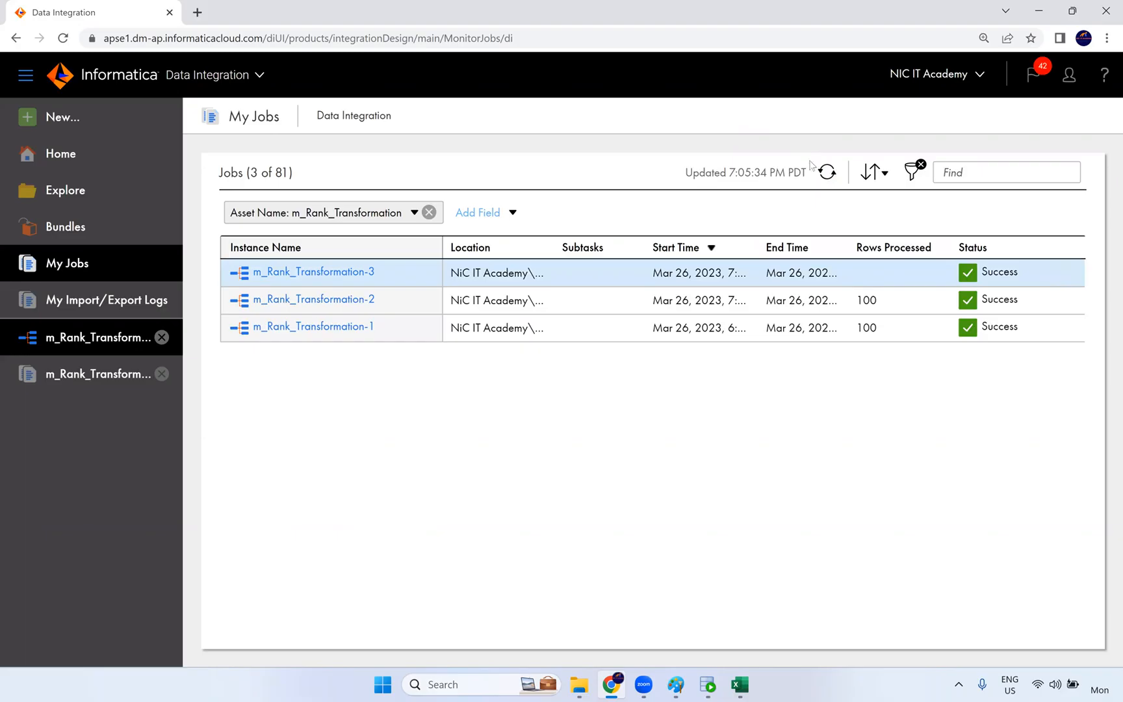
pyautogui.click(821, 177)
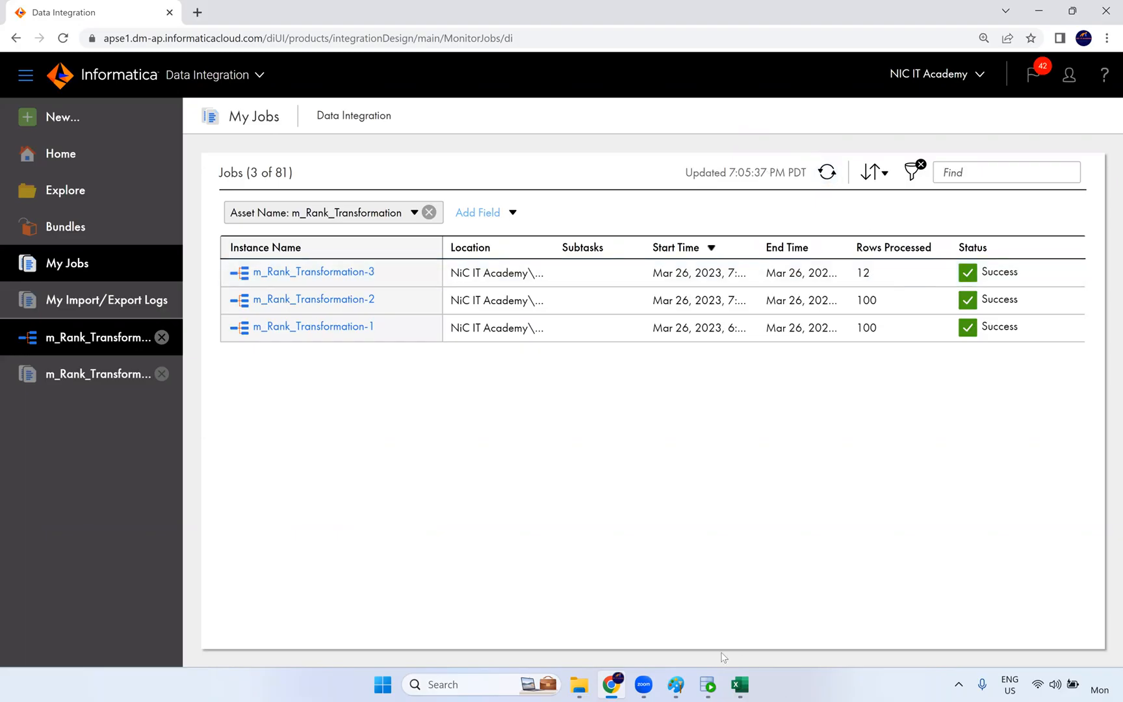
pyautogui.click(708, 684)
# Rerun the t_employees query and inspect the salary, manager and department values of the 12 rows
pyautogui.click(480, 138)
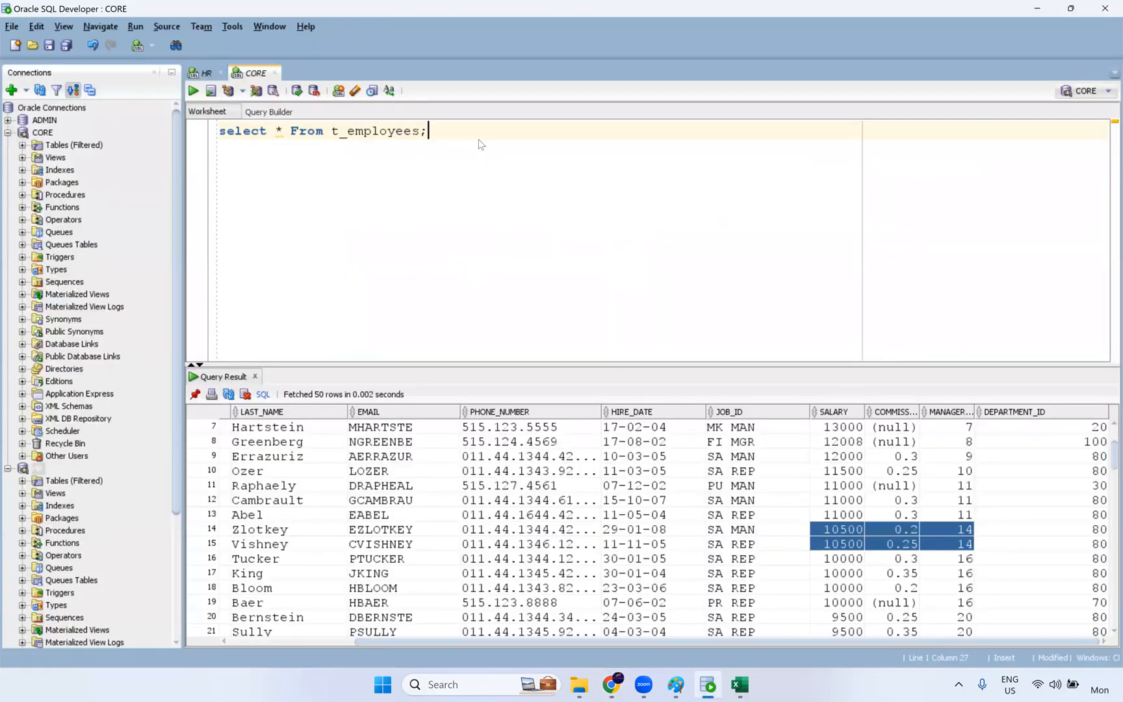
pyautogui.hotkey('ctrl', 'Return')
pyautogui.moveTo(682, 641); pyautogui.dragTo(1048, 654)
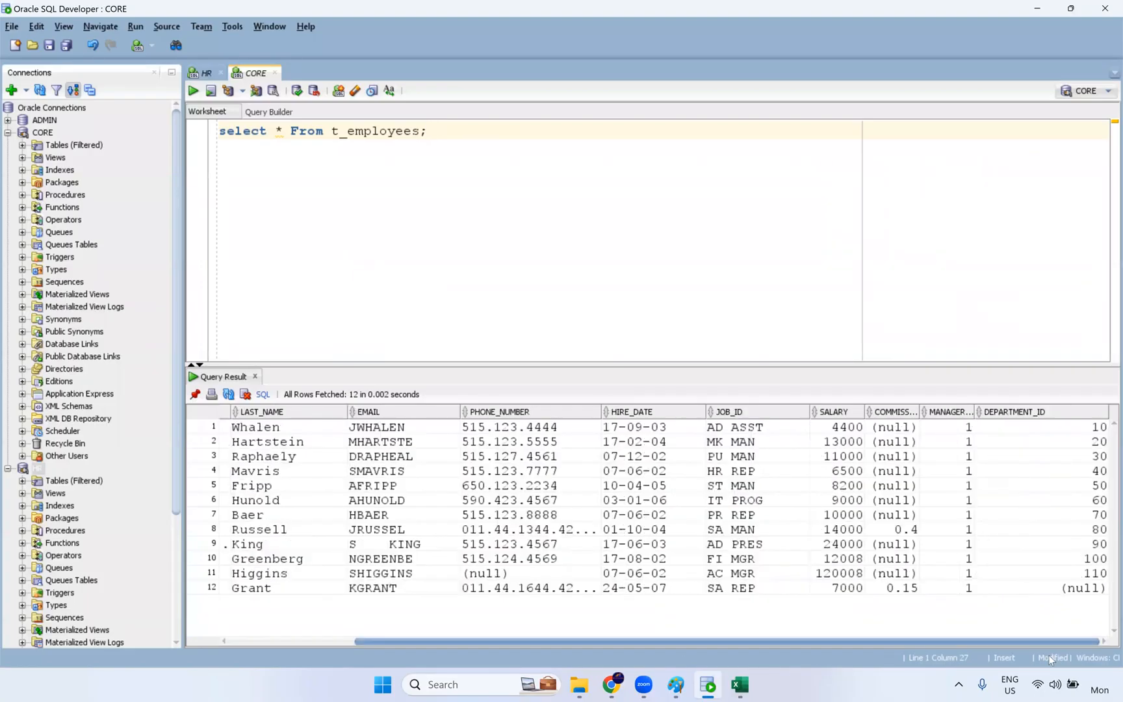
pyautogui.moveTo(1093, 432); pyautogui.dragTo(845, 443)
pyautogui.click(845, 427)
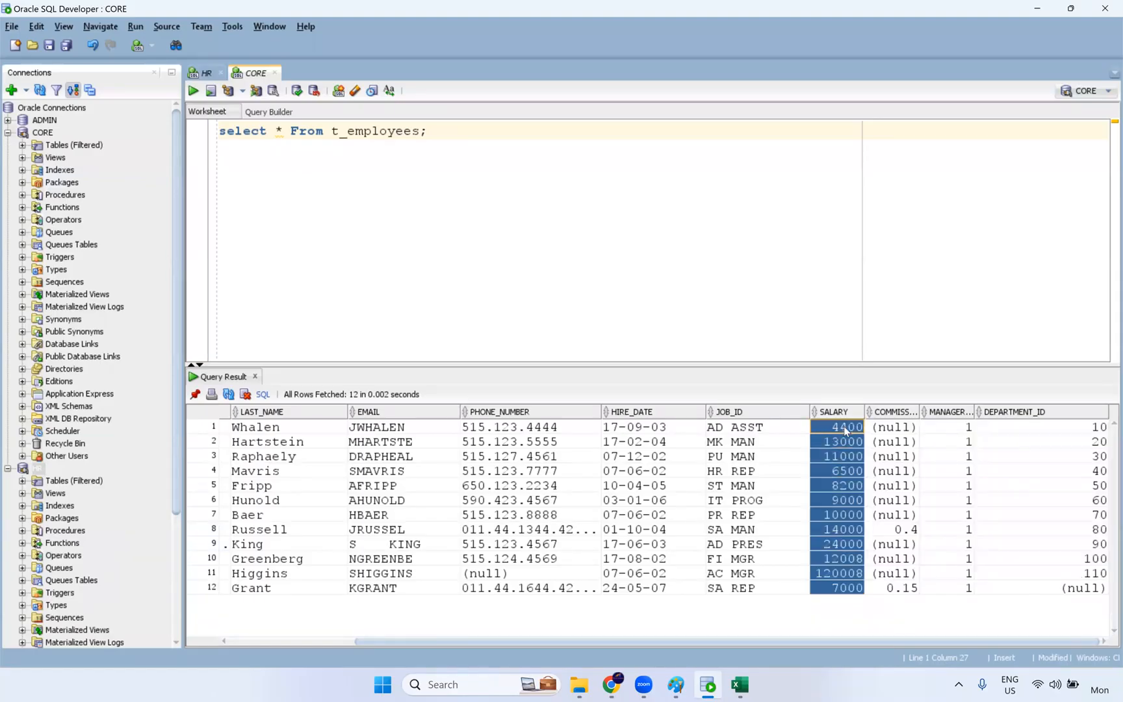
pyautogui.moveTo(707, 685)
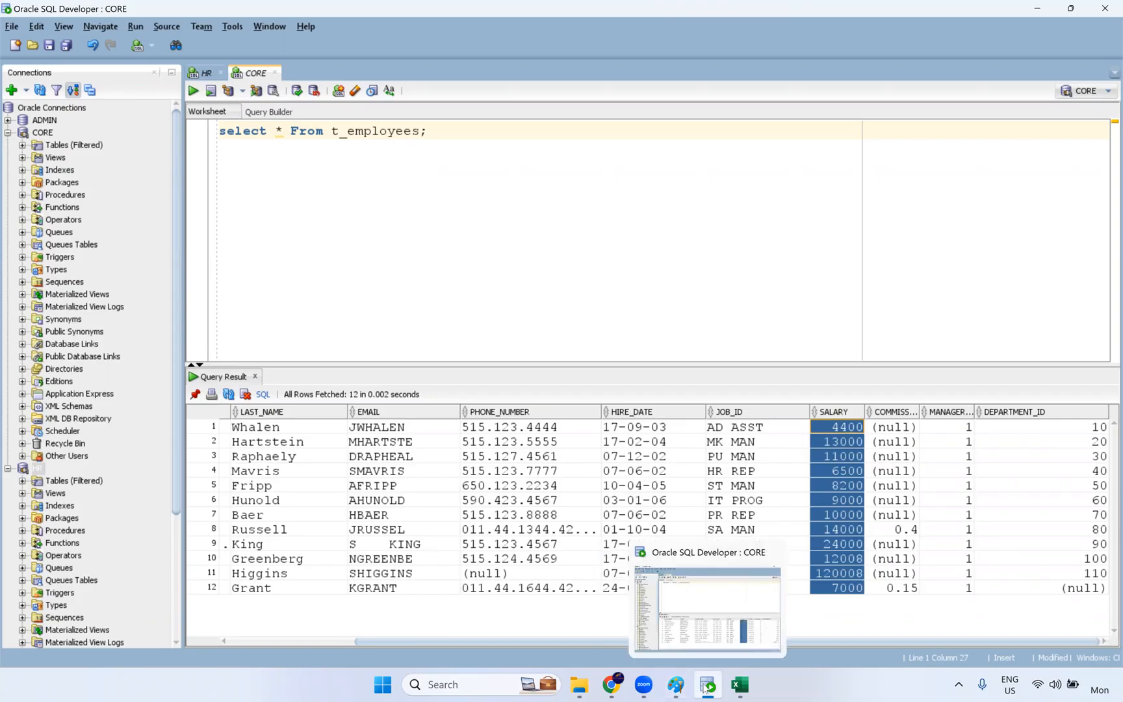
pyautogui.click(206, 73)
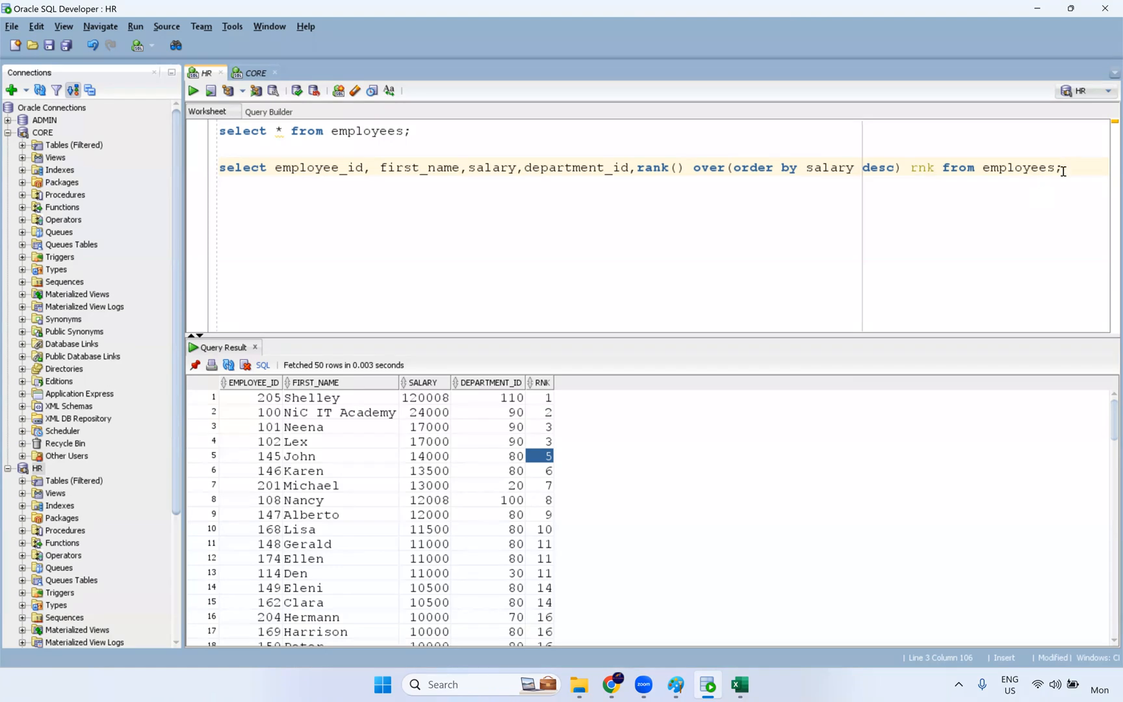
# Wrap the rank() query as select * from ( … ) where rnk=1
pyautogui.tripleClick(646, 164)
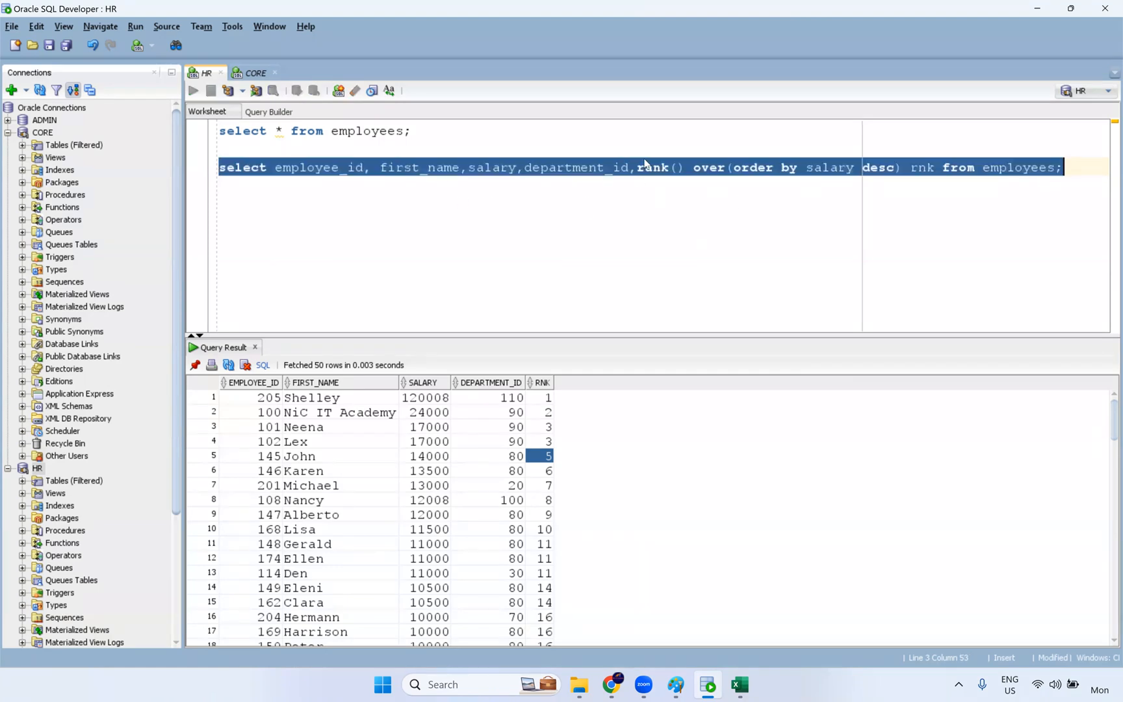
pyautogui.click(645, 163)
pyautogui.click(276, 154)
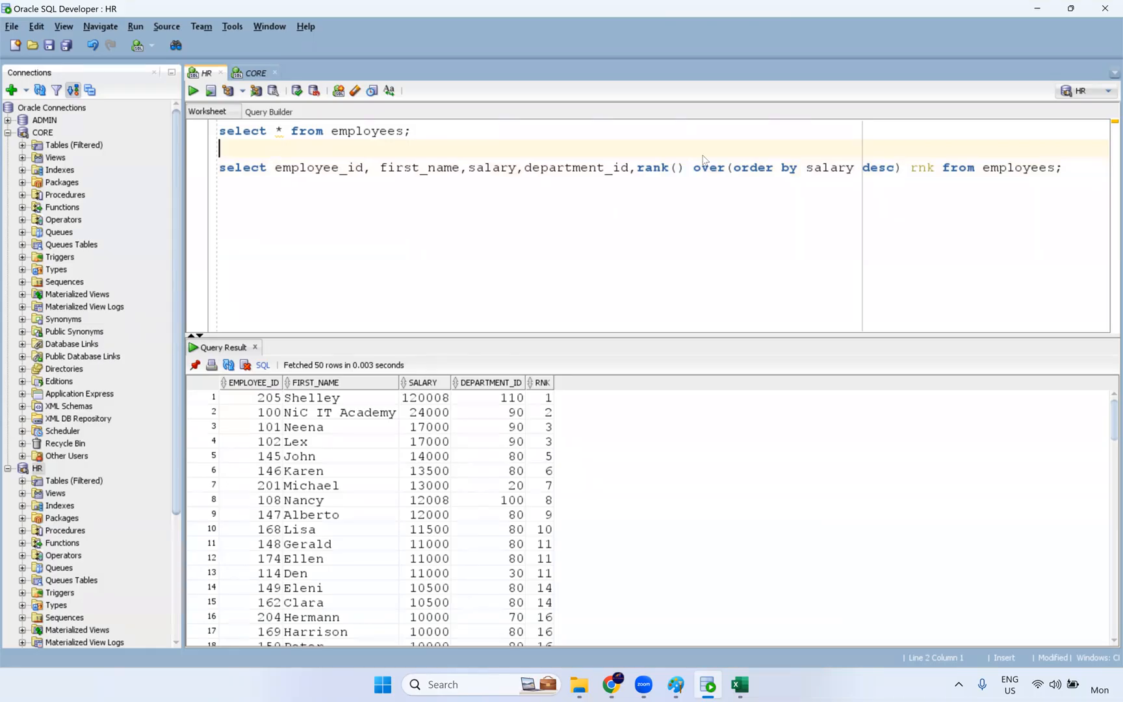
pyautogui.press('Return')
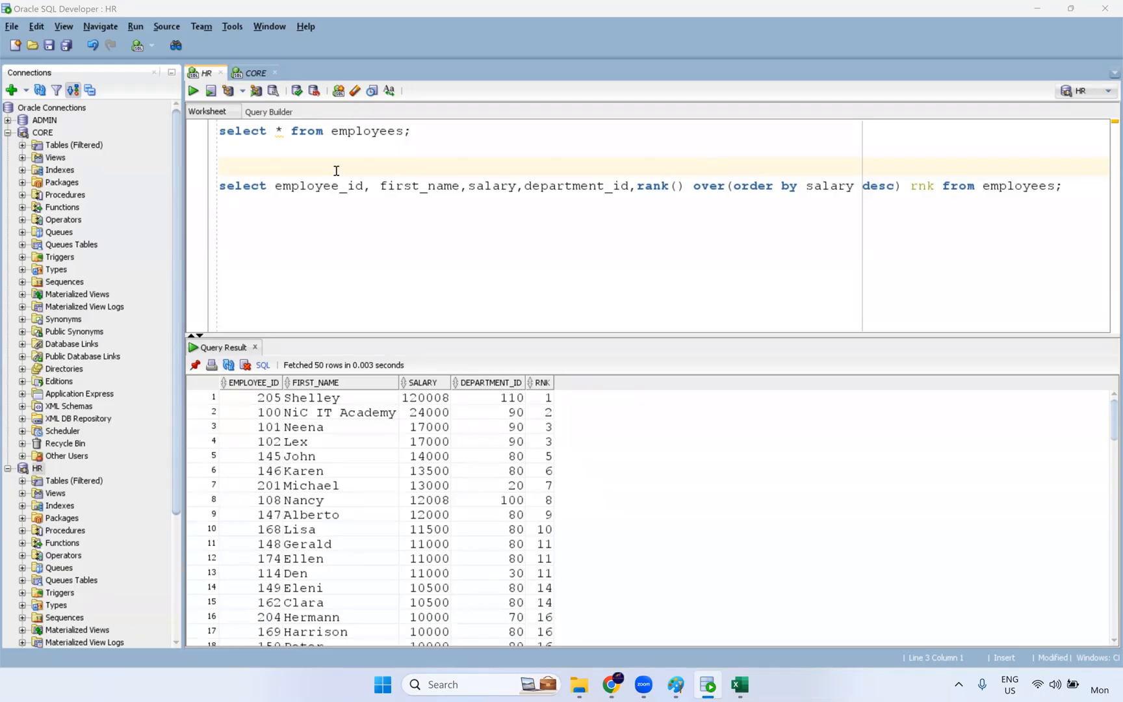
pyautogui.write('select * From ')
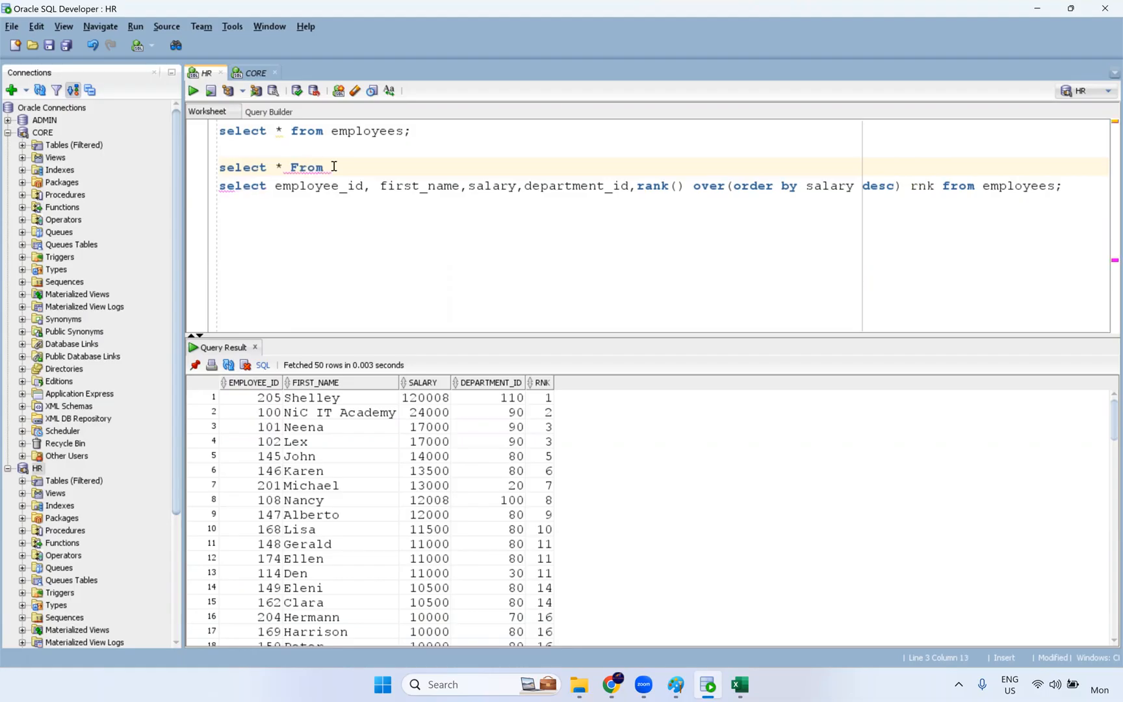
pyautogui.write('Em')
pyautogui.press('BackSpace')
pyautogui.press('BackSpace')
pyautogui.write('(')
pyautogui.click(1055, 187)
pyautogui.write(')')
pyautogui.press('Return')
pyautogui.write('where rnk')
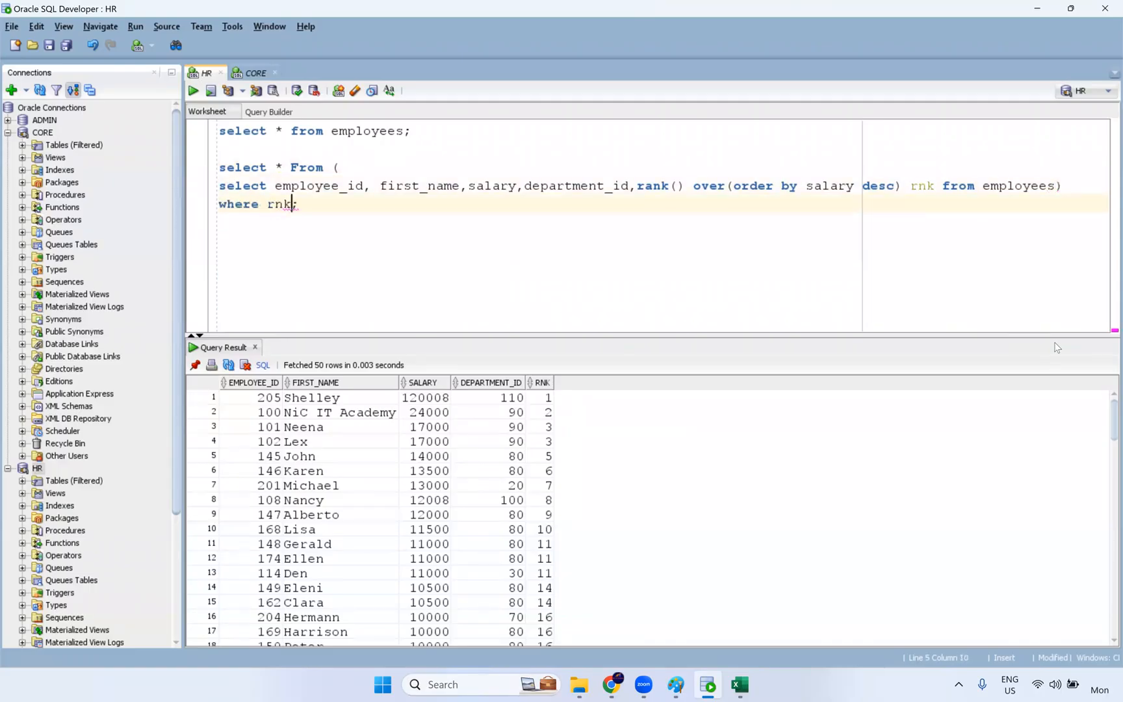
pyautogui.write('=1')
# Add 'partition by department_id' to the OVER() clause and run the query
pyautogui.click(732, 188)
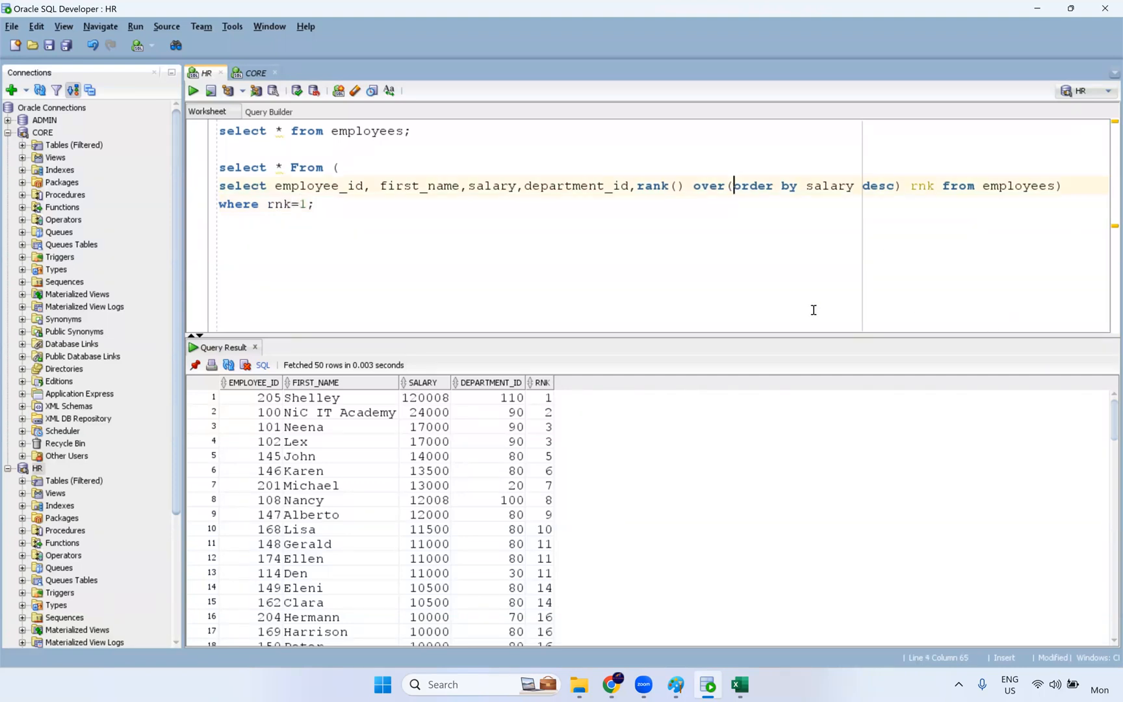
pyautogui.write('partit')
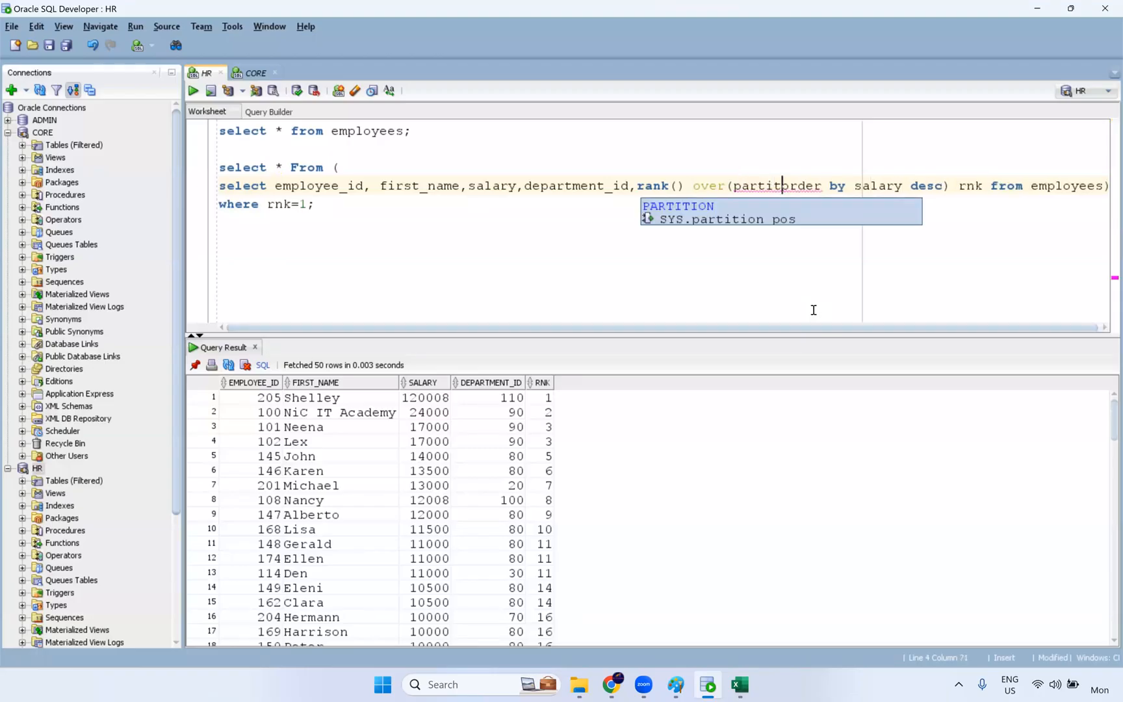
pyautogui.press('Escape')
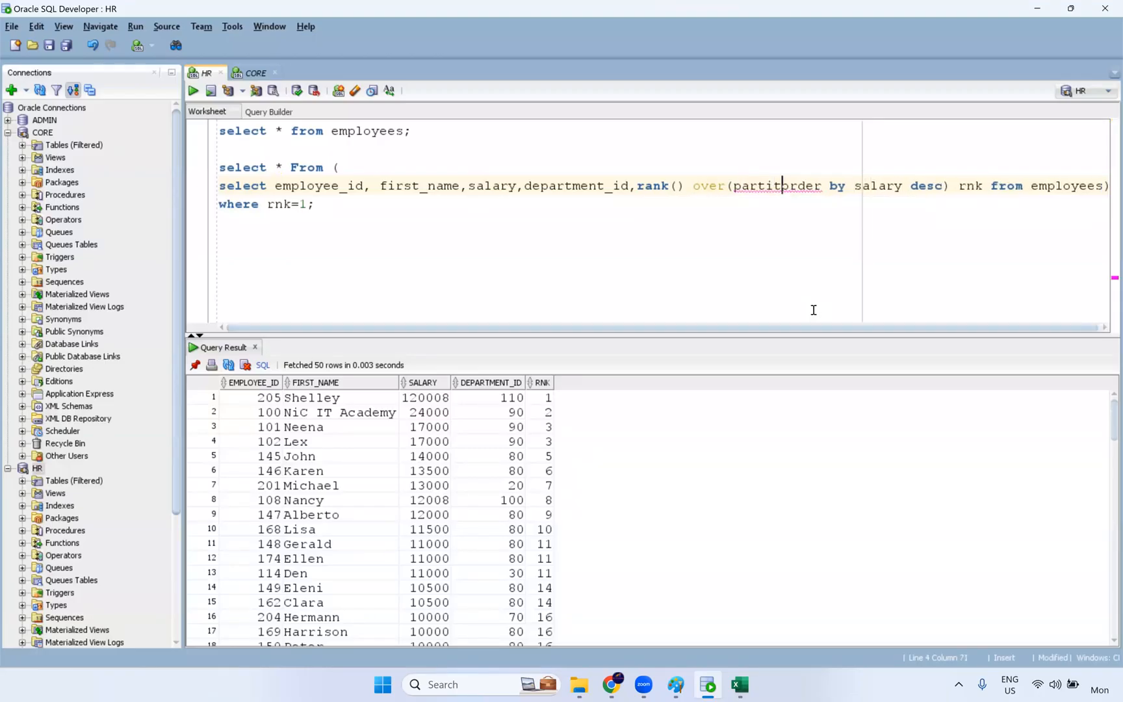
pyautogui.write('ion')
pyautogui.write('by dea')
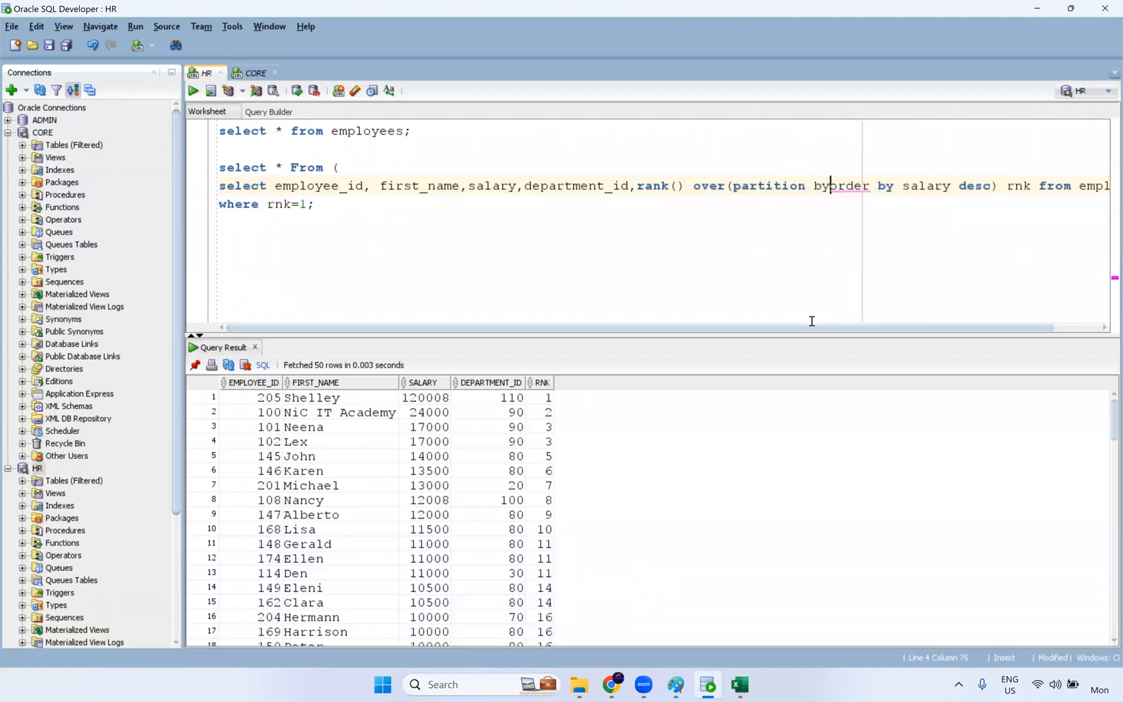
pyautogui.press('BackSpace')
pyautogui.write('partment_i')
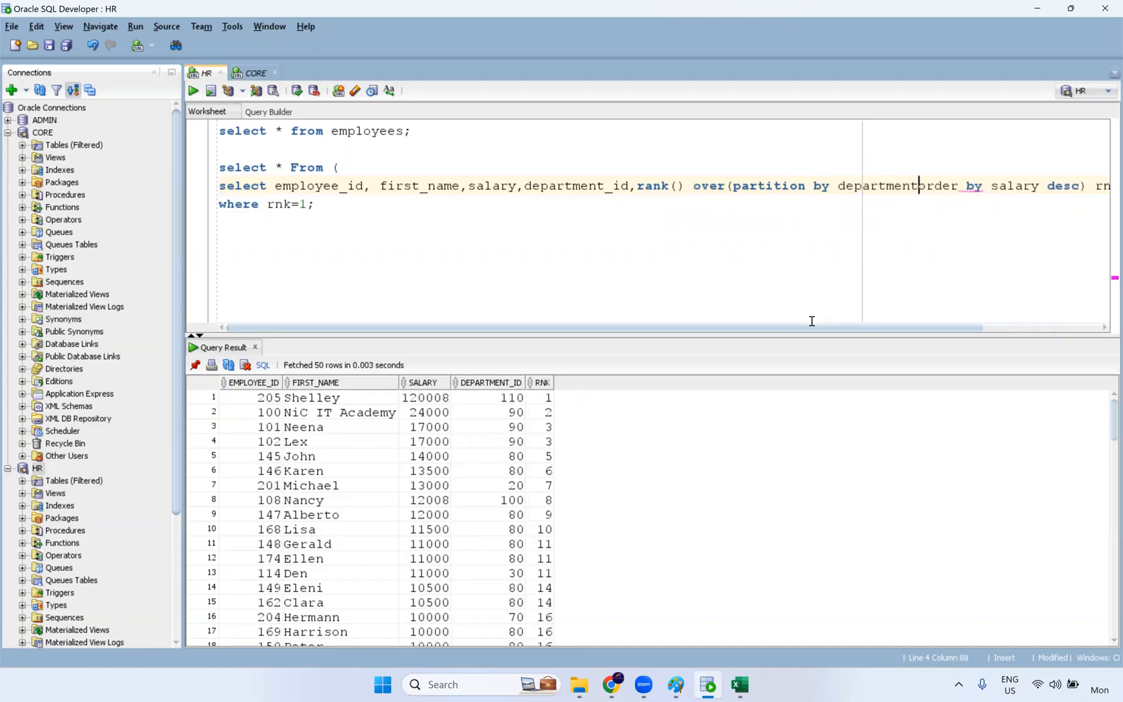
pyautogui.write('d')
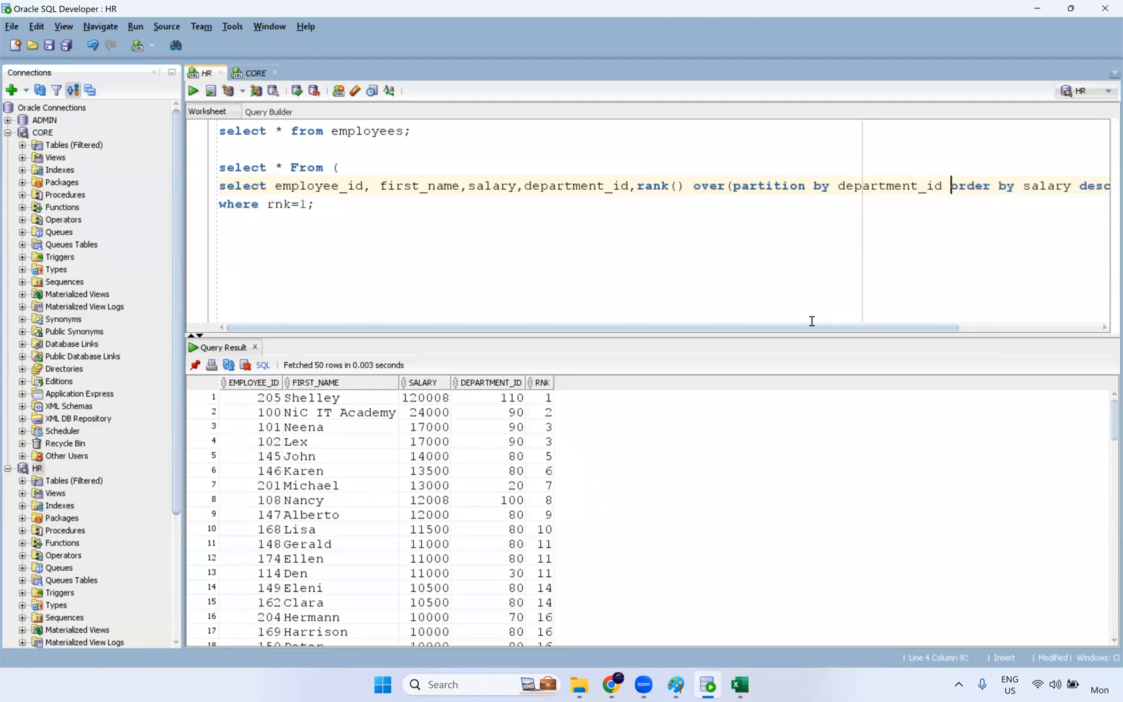
pyautogui.hotkey('ctrl', 'Return')
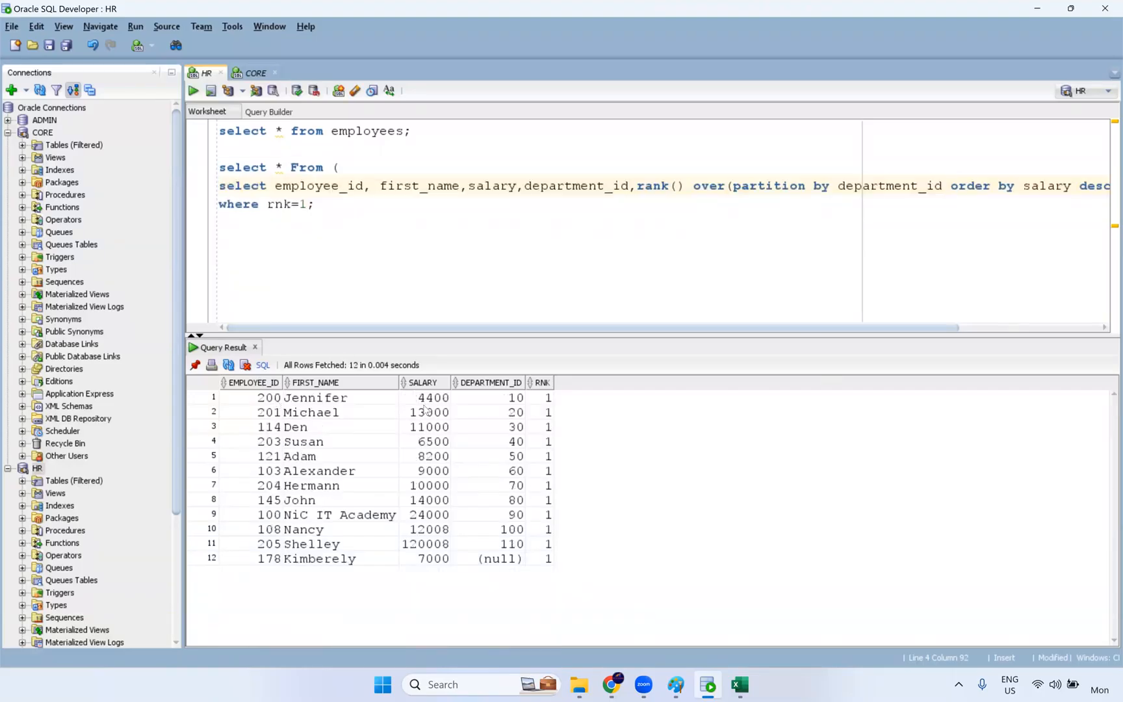
# Review the department id, salary and rank columns of the per-department ranking results
pyautogui.moveTo(519, 404); pyautogui.dragTo(506, 562)
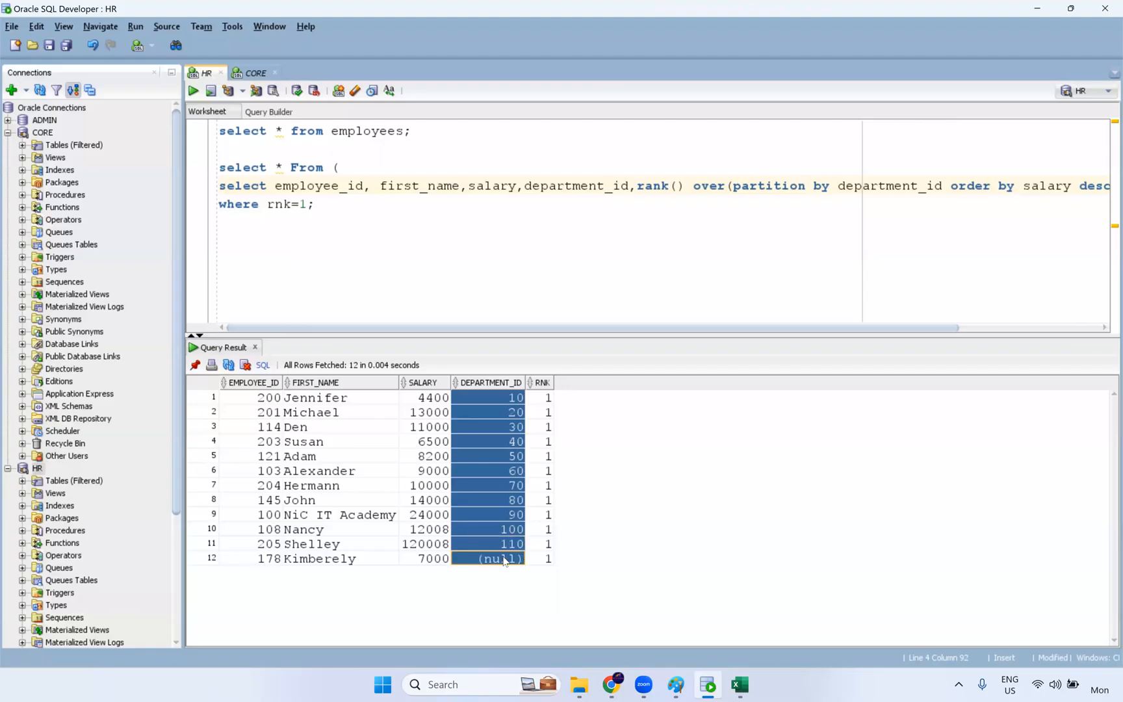
pyautogui.moveTo(445, 402); pyautogui.dragTo(432, 558)
pyautogui.moveTo(550, 401); pyautogui.dragTo(540, 560)
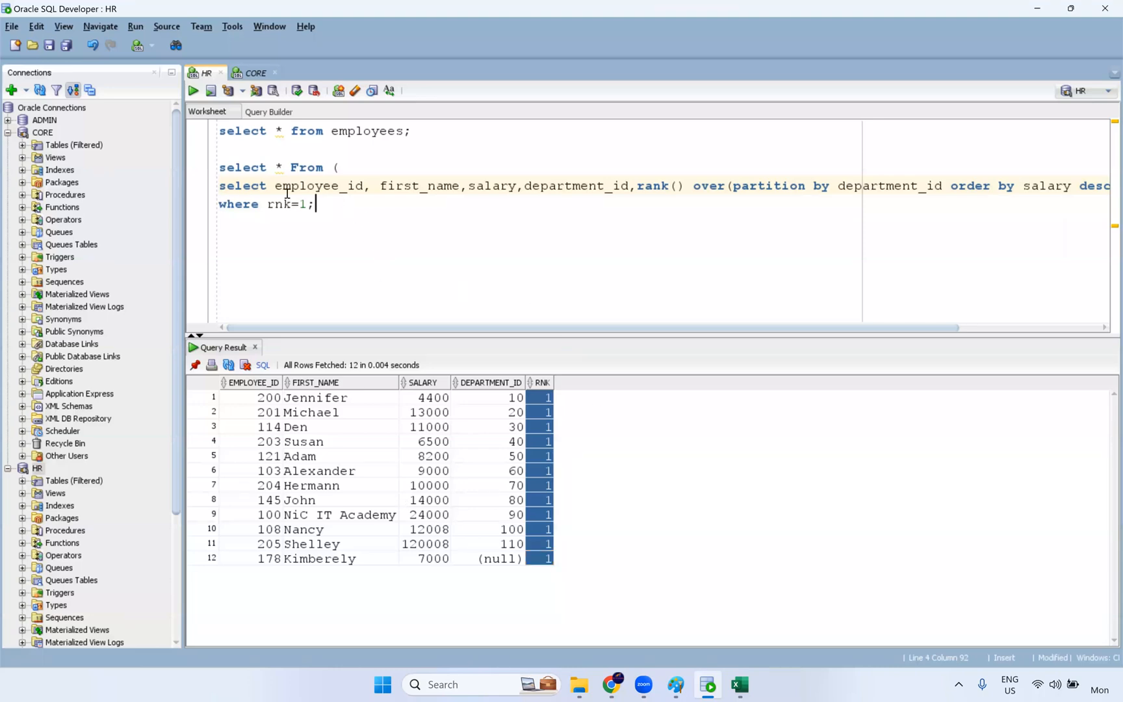
pyautogui.moveTo(315, 203); pyautogui.dragTo(214, 171)
# Write the subquery 'select department_id, max(salary) from employees group by department_id' below the ranking query
pyautogui.click(294, 241)
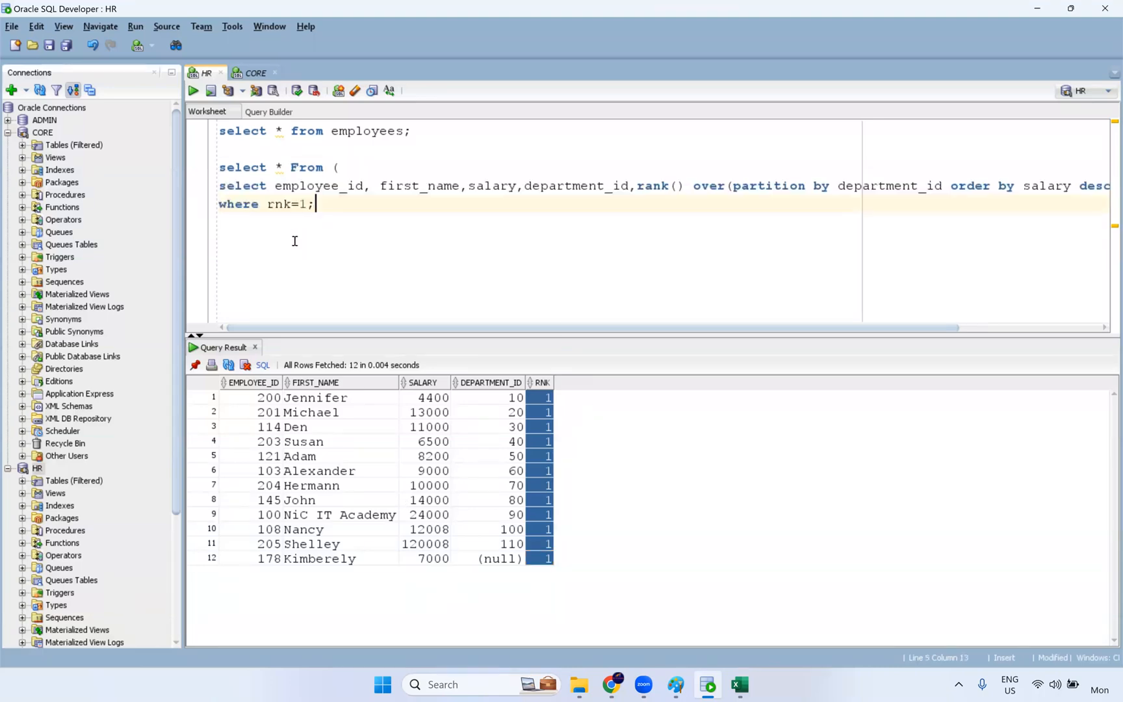
pyautogui.press('Return')
pyautogui.write('s')
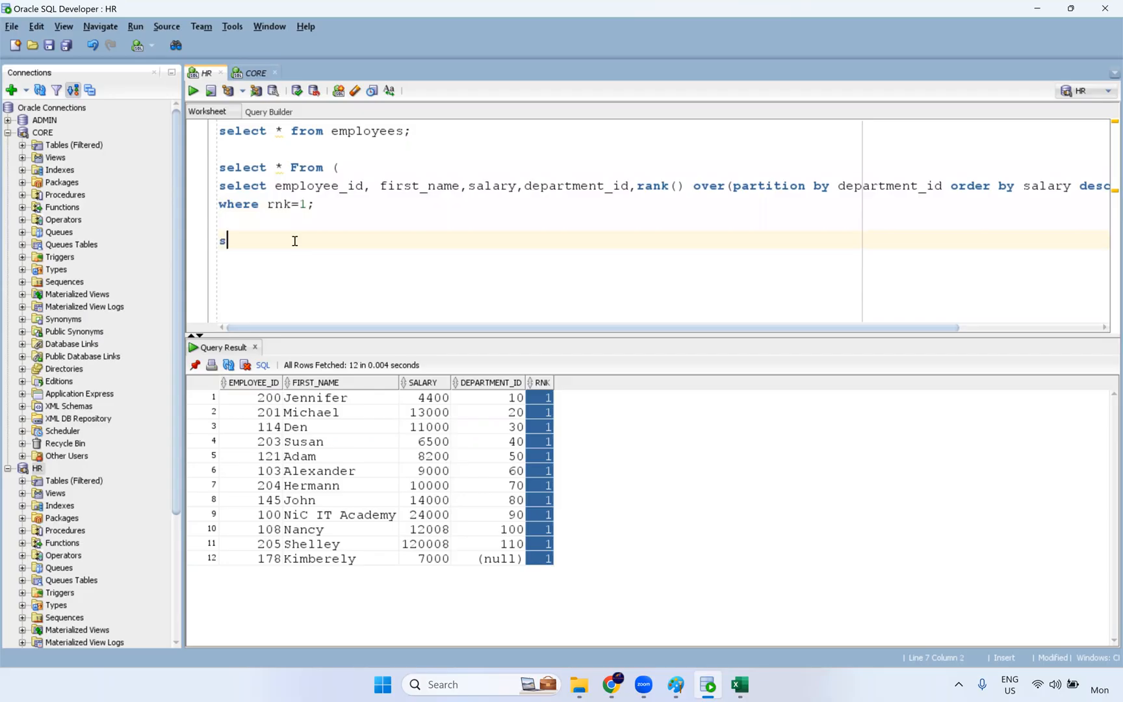
pyautogui.write('elect max(salary) from ')
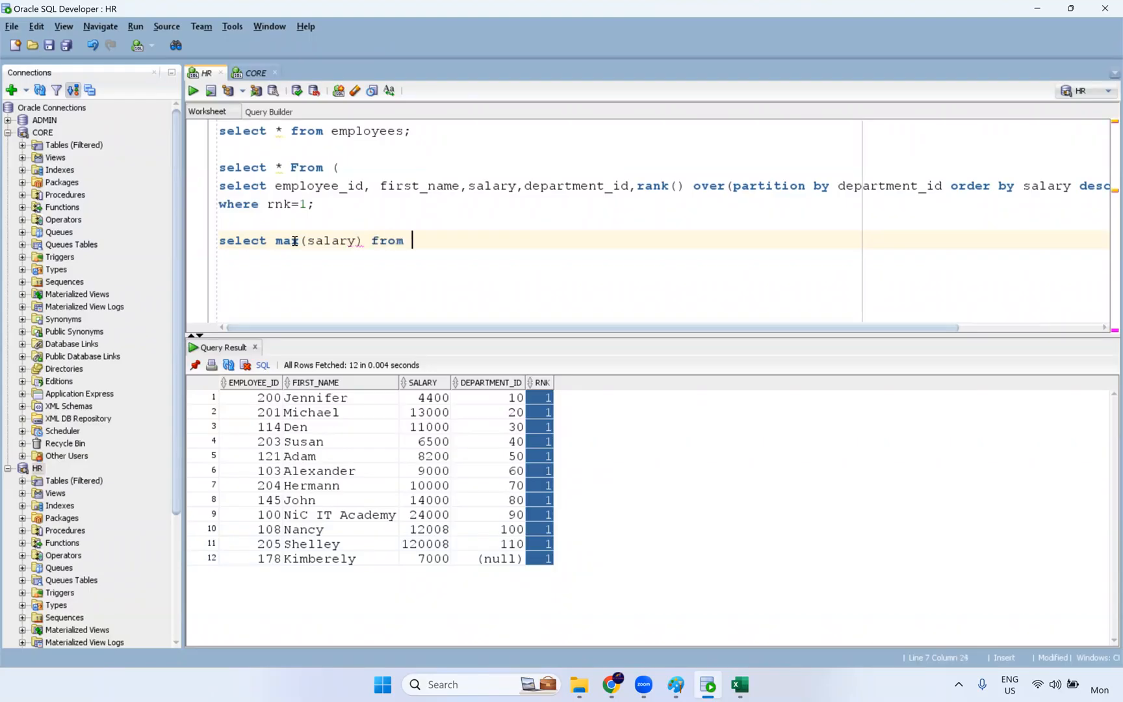
pyautogui.write('employees group ')
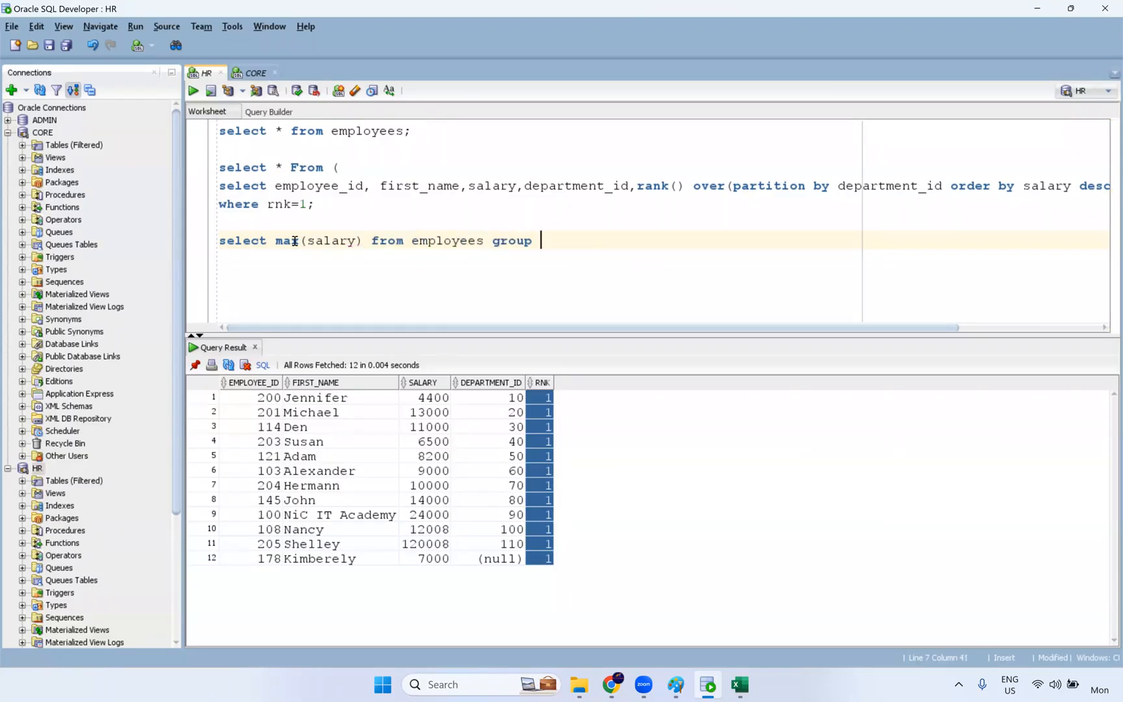
pyautogui.write('by department_id')
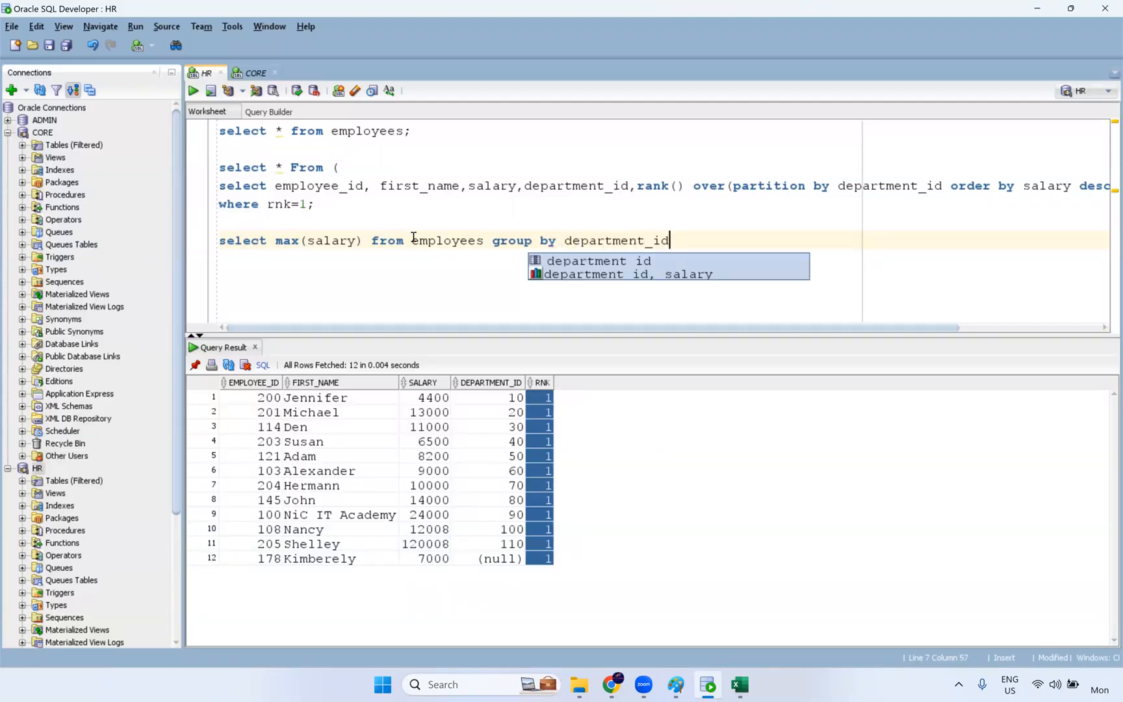
pyautogui.doubleClick(604, 241)
pyautogui.hotkey('ctrl', 'c')
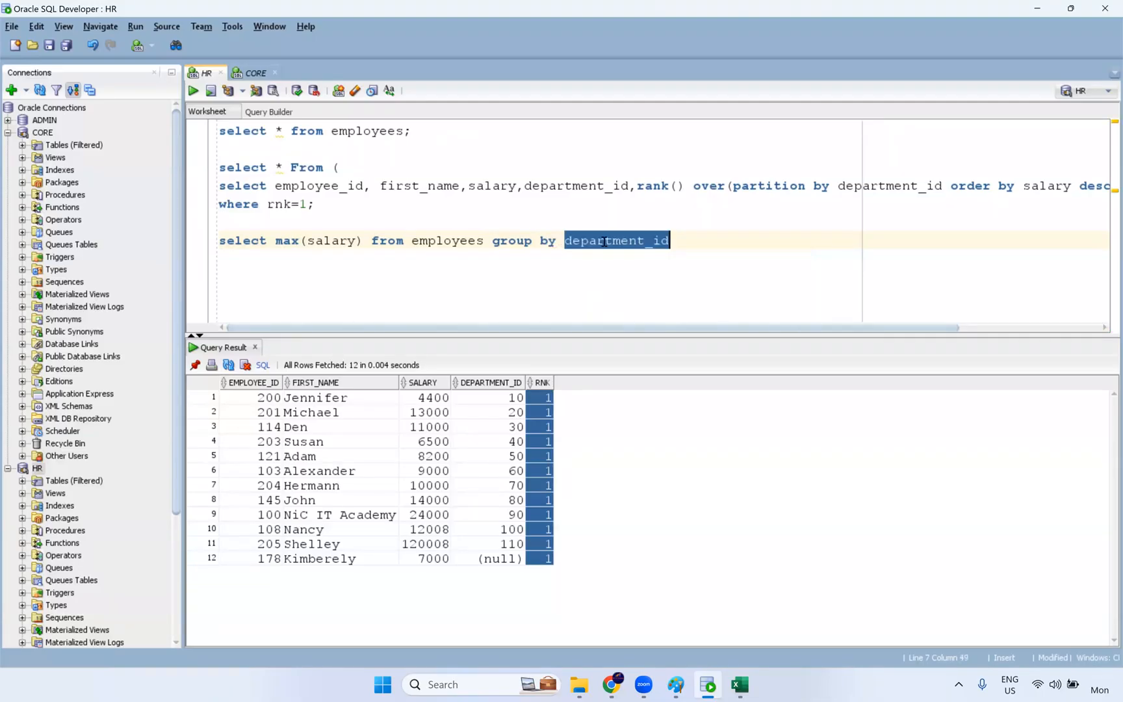
pyautogui.click(277, 241)
pyautogui.hotkey('ctrl', 'v')
pyautogui.write(',')
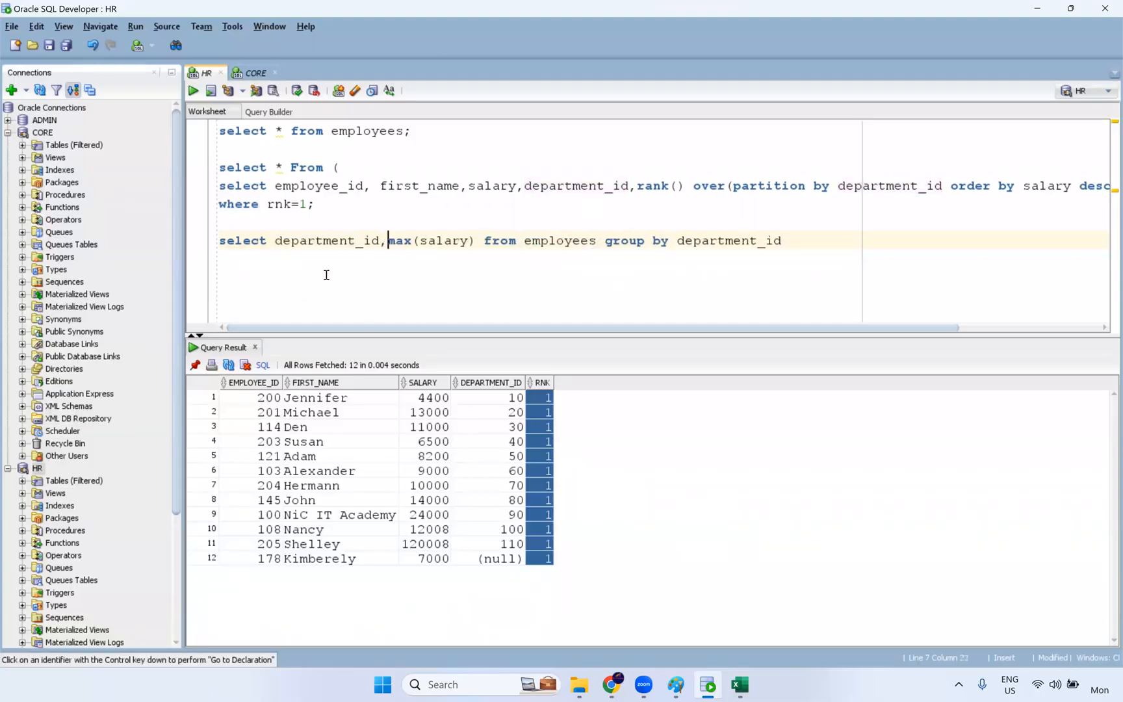
# Prefix it with 'select * from employees where (department_id,salary) in'
pyautogui.click(344, 222)
pyautogui.press('Return')
pyautogui.press('Return')
pyautogui.write('sel')
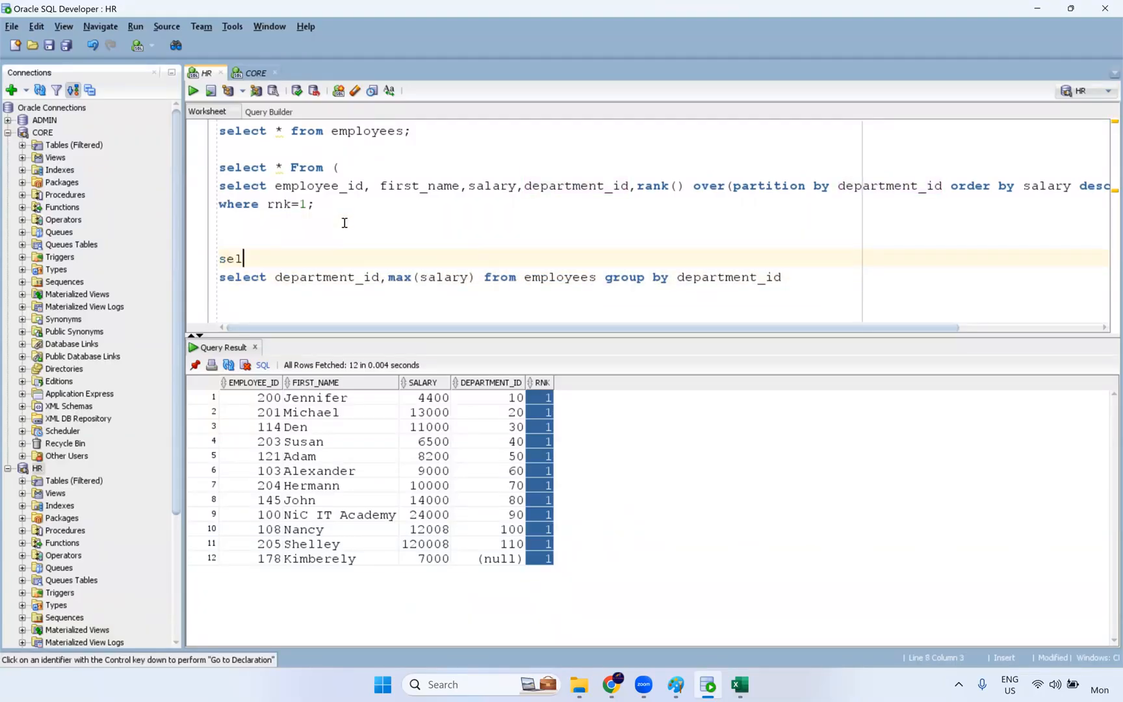
pyautogui.write('ec t* F')
pyautogui.press('BackSpace')
pyautogui.press('BackSpace')
pyautogui.press('BackSpace')
pyautogui.write('t * from emplo')
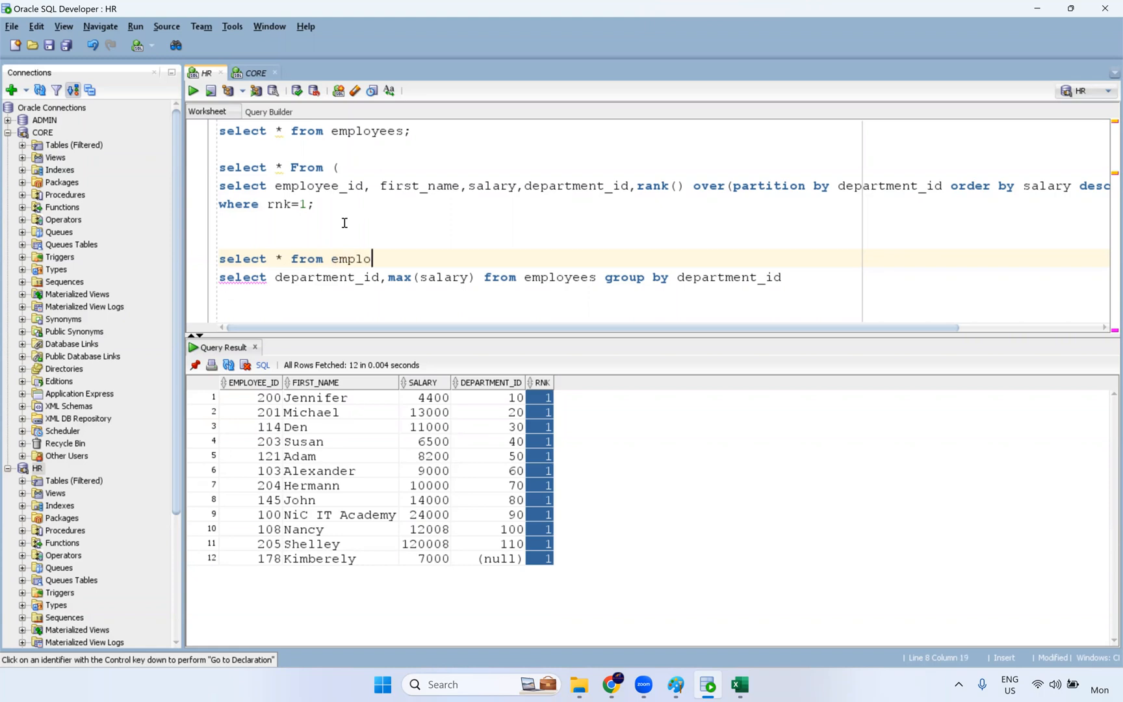
pyautogui.write('yees where')
pyautogui.doubleClick(302, 277)
pyautogui.hotkey('ctrl', 'c')
pyautogui.click(468, 259)
pyautogui.hotkey('ctrl', 'v')
pyautogui.write(',salary in')
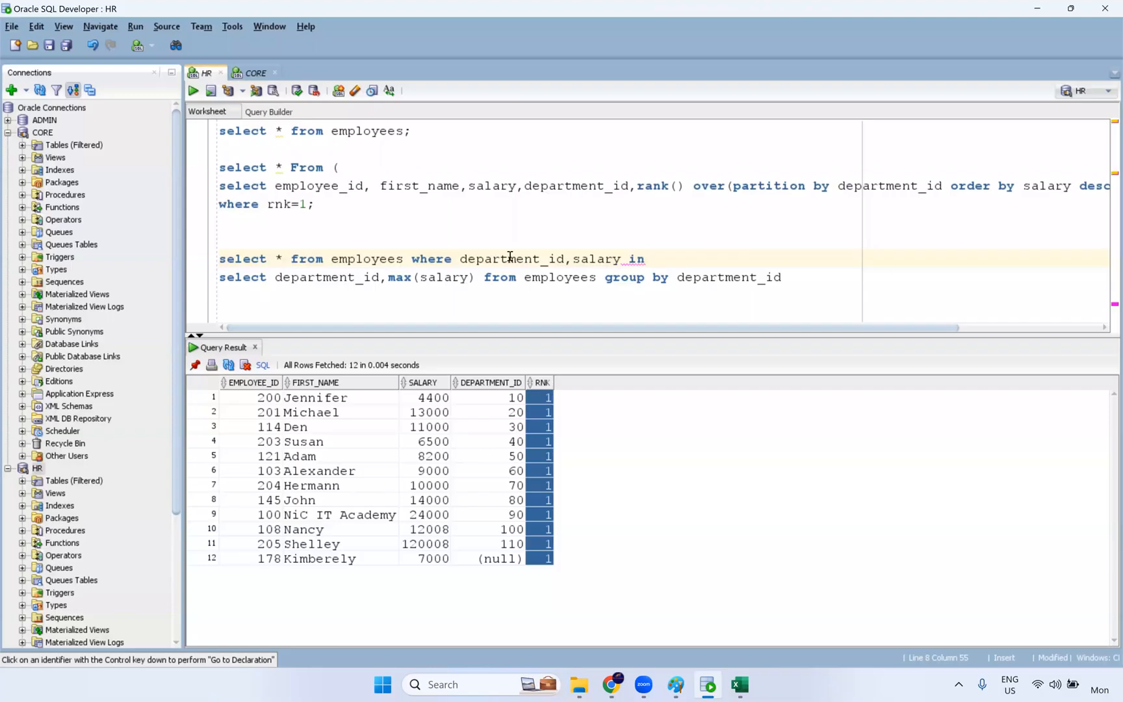
pyautogui.press('Left')
pyautogui.press('Left')
pyautogui.press('Left')
pyautogui.write(')')
pyautogui.press('Left')
pyautogui.press('Left')
pyautogui.press('Left')
pyautogui.press('Left')
pyautogui.press('Left')
pyautogui.press('Left')
pyautogui.press('Left')
pyautogui.press('Left')
pyautogui.press('Left')
pyautogui.press('Left')
pyautogui.press('Left')
pyautogui.press('Left')
pyautogui.press('Left')
pyautogui.press('Left')
pyautogui.press('Left')
pyautogui.press('Left')
pyautogui.press('Left')
pyautogui.press('Left')
pyautogui.press('Left')
pyautogui.press('Left')
pyautogui.press('Left')
pyautogui.write('(')
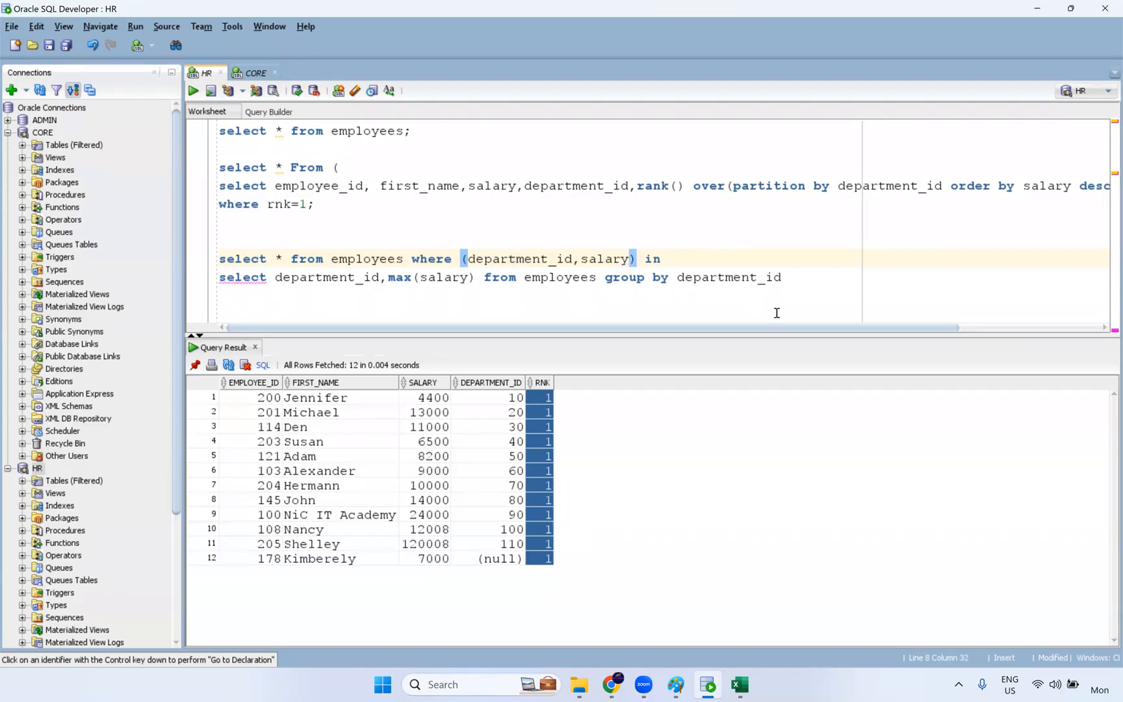
# Enclose the subquery in parentheses, end it with a semicolon, and run the statement
pyautogui.click(788, 278)
pyautogui.write(';')
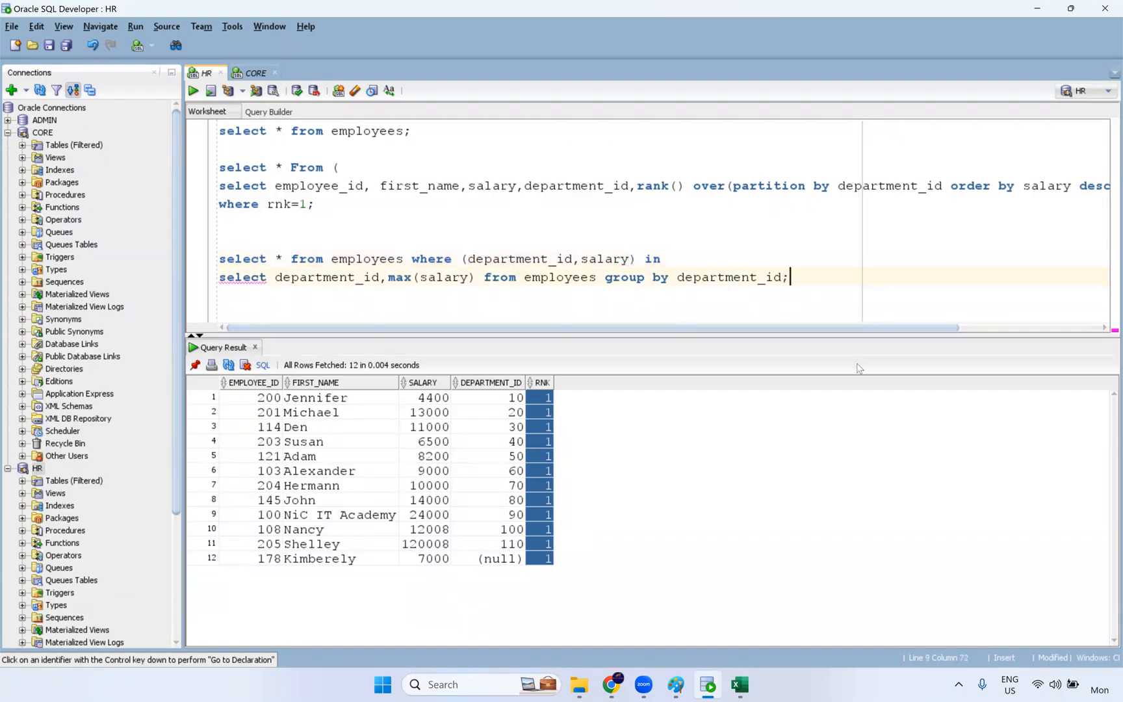
pyautogui.click(222, 279)
pyautogui.write('(')
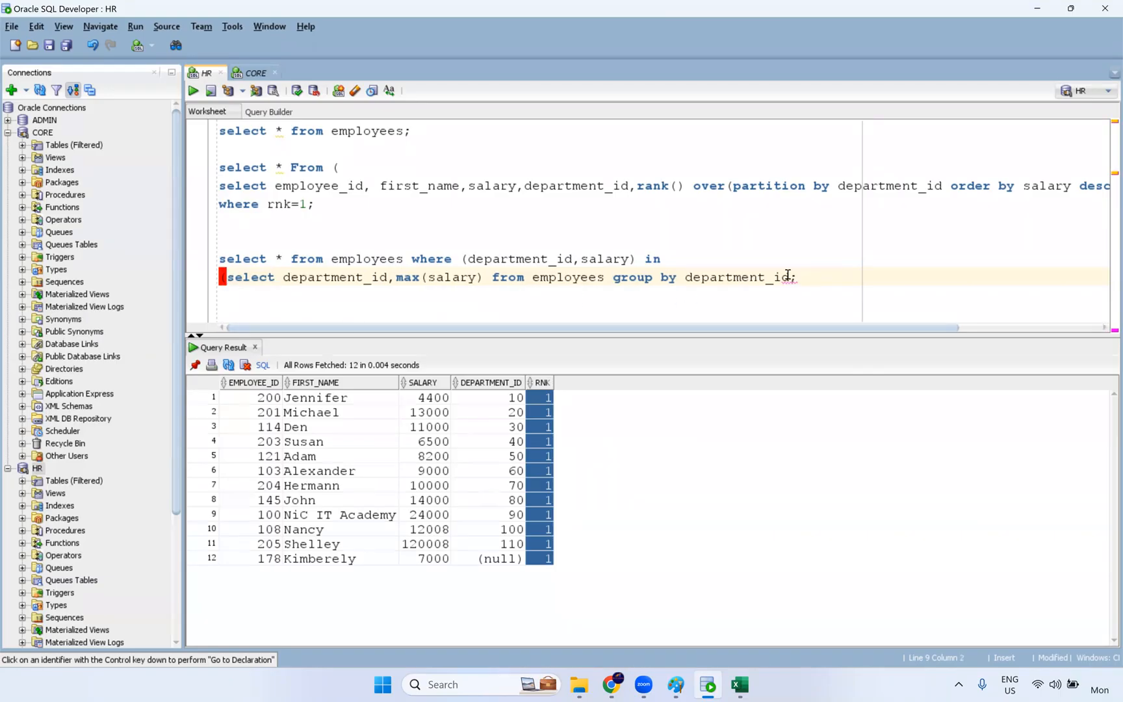
pyautogui.click(789, 276)
pyautogui.hotkey('ctrl', 'Return')
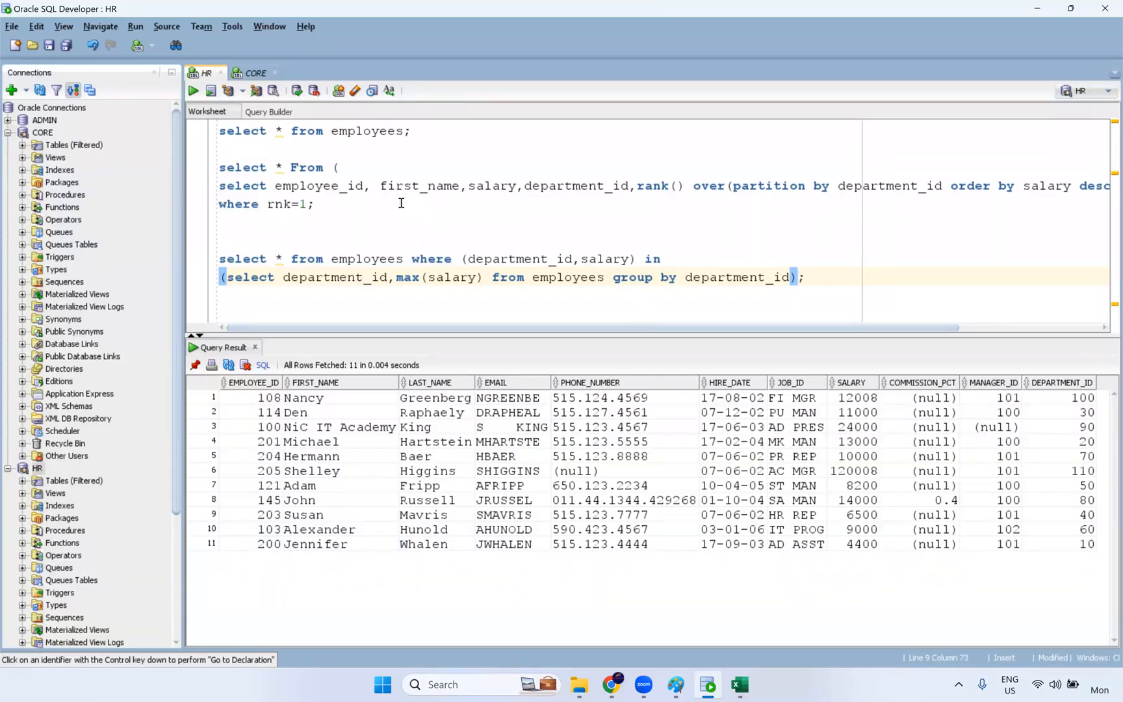
# Compare the 11 rows' employee ids, salaries and departments against the rank query's rnk=1 filter
pyautogui.moveTo(260, 398); pyautogui.dragTo(276, 546)
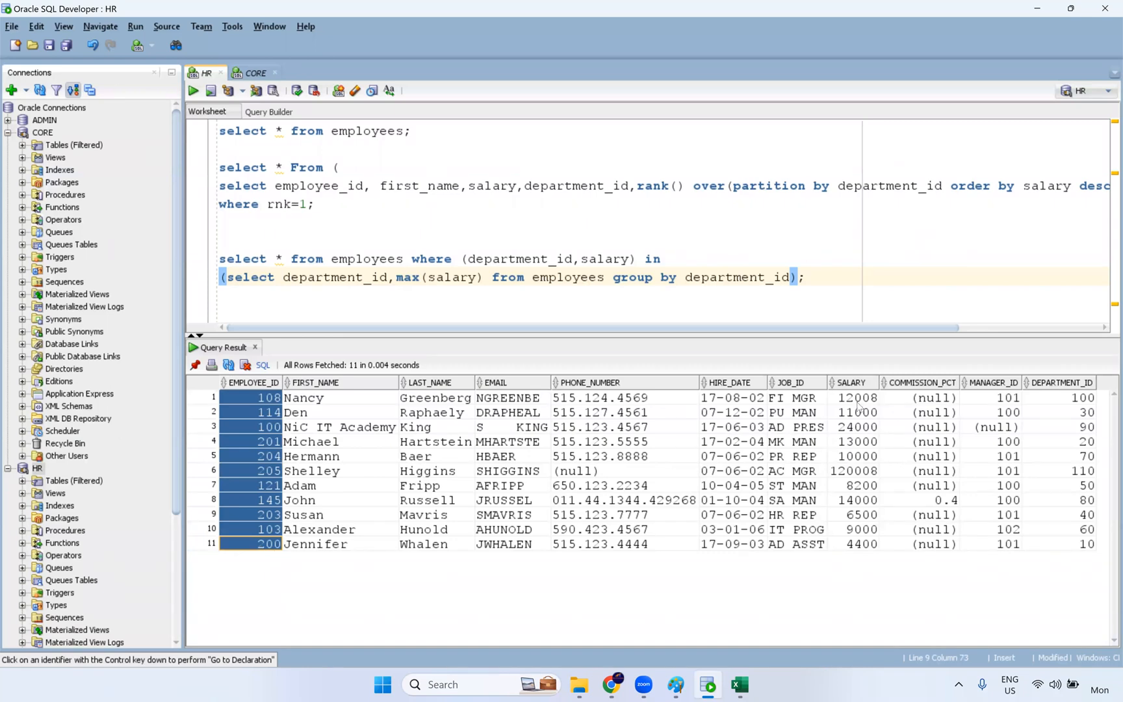
pyautogui.moveTo(853, 398); pyautogui.dragTo(855, 547)
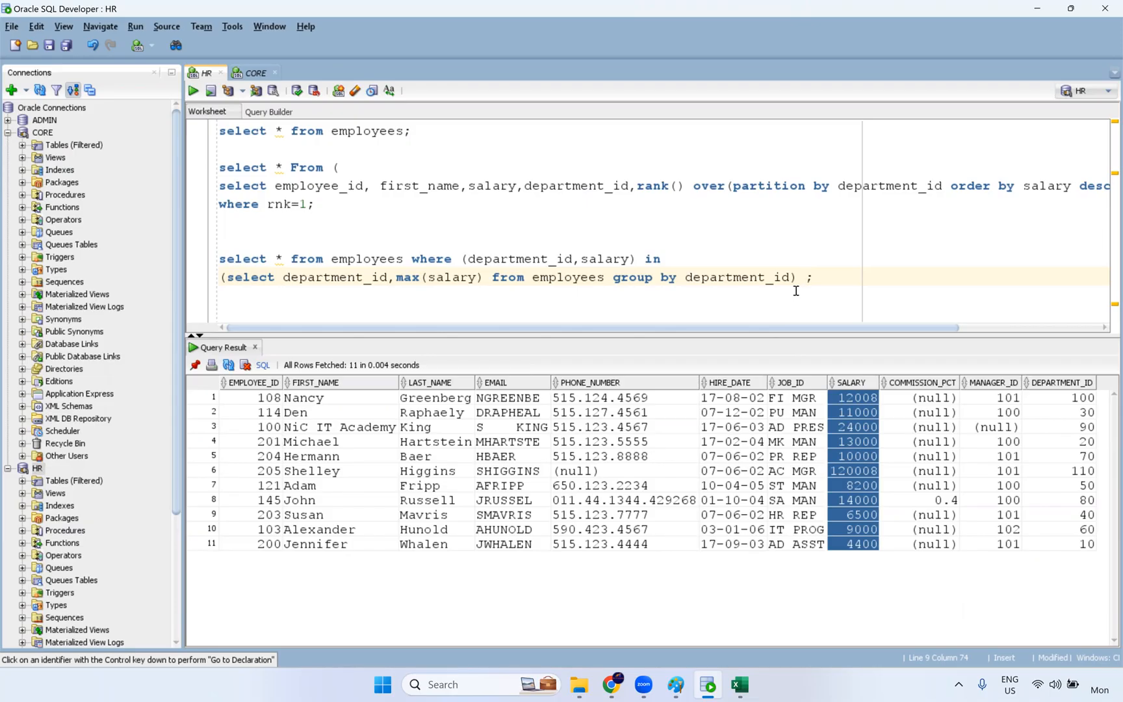
pyautogui.press('BackSpace')
pyautogui.doubleClick(303, 204)
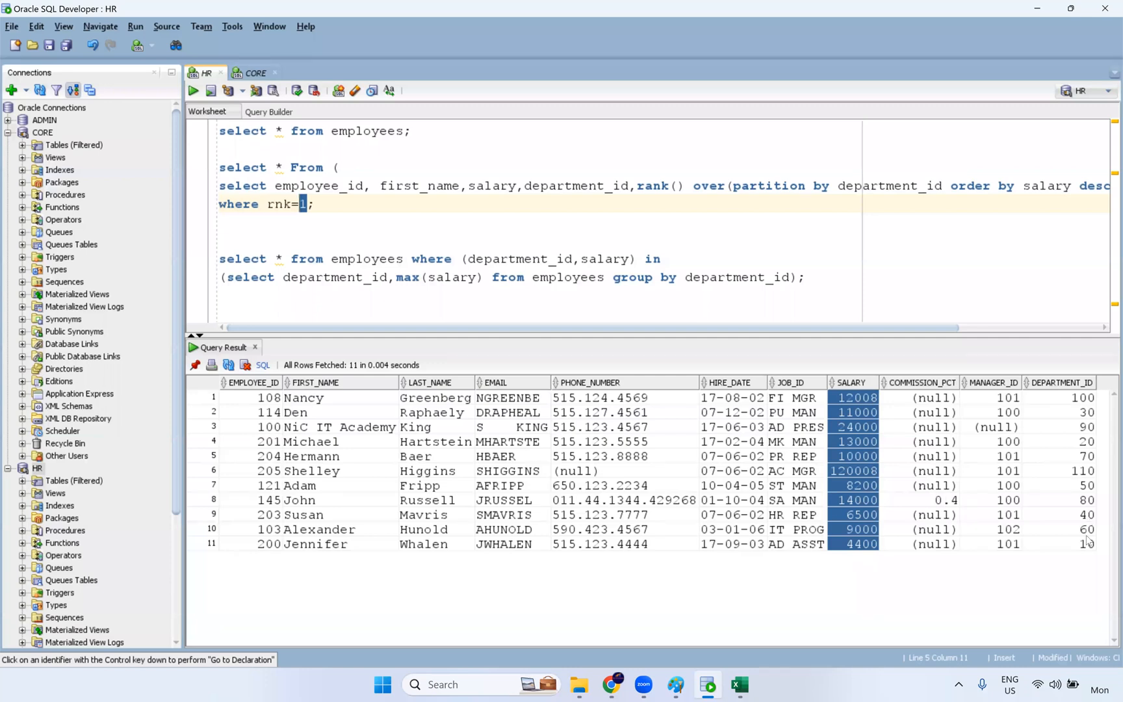
pyautogui.moveTo(1072, 543); pyautogui.dragTo(1059, 398)
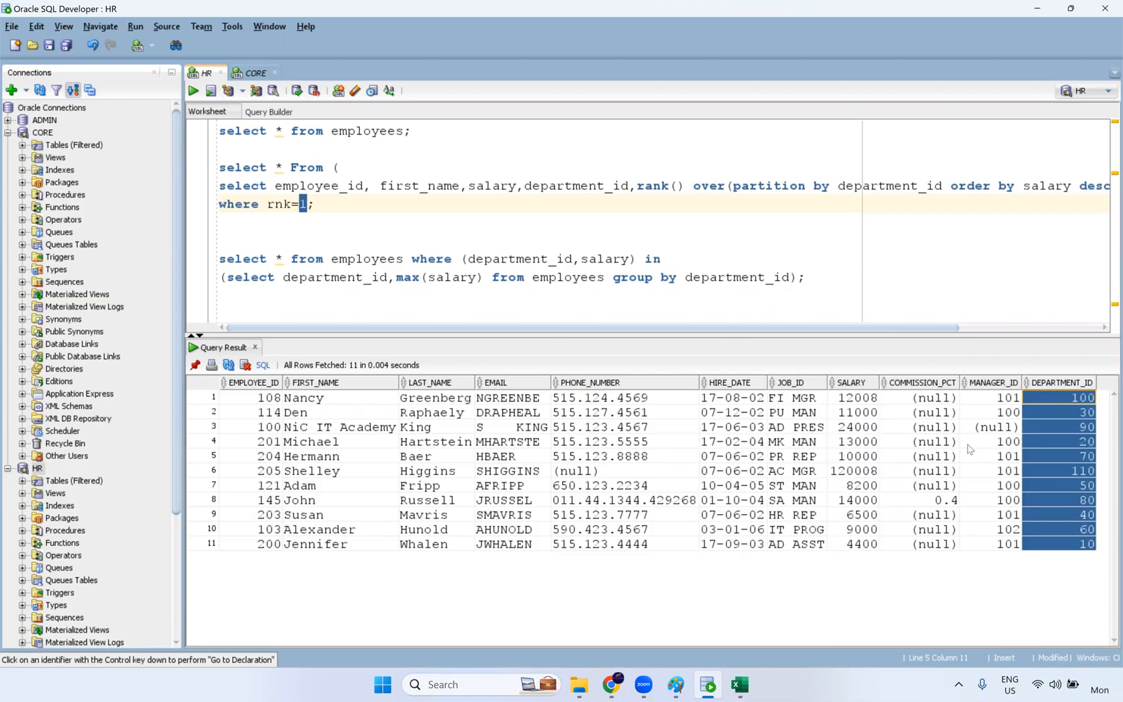
pyautogui.click(1077, 441)
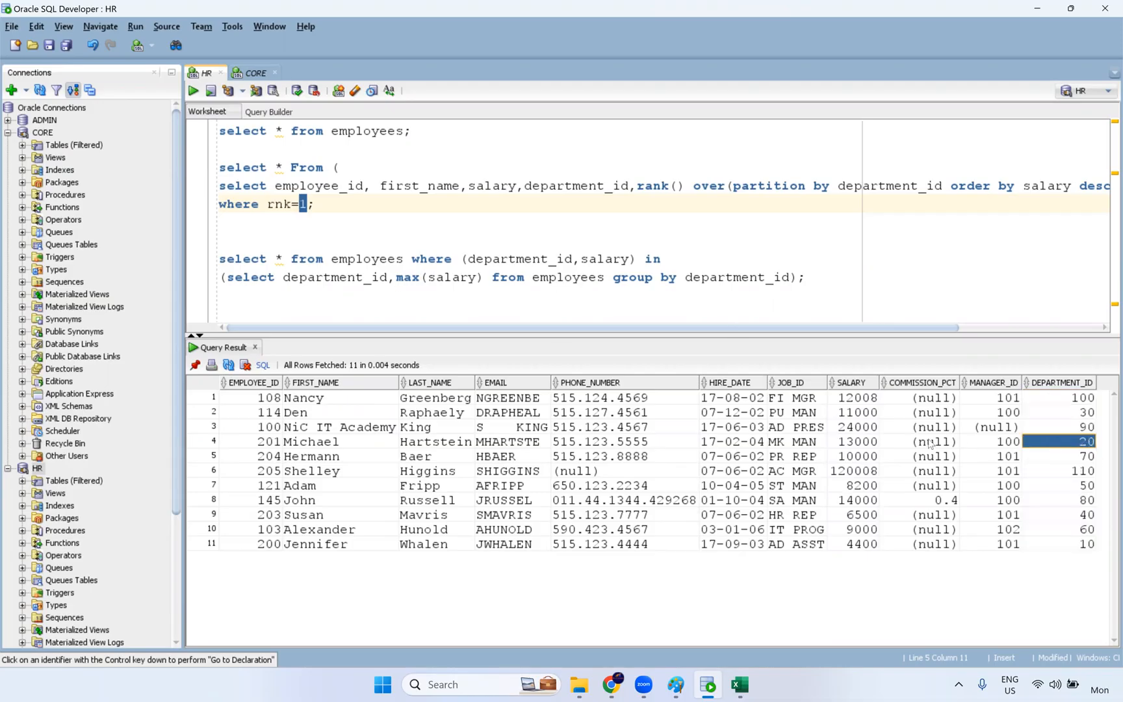
pyautogui.moveTo(857, 441); pyautogui.dragTo(1073, 449)
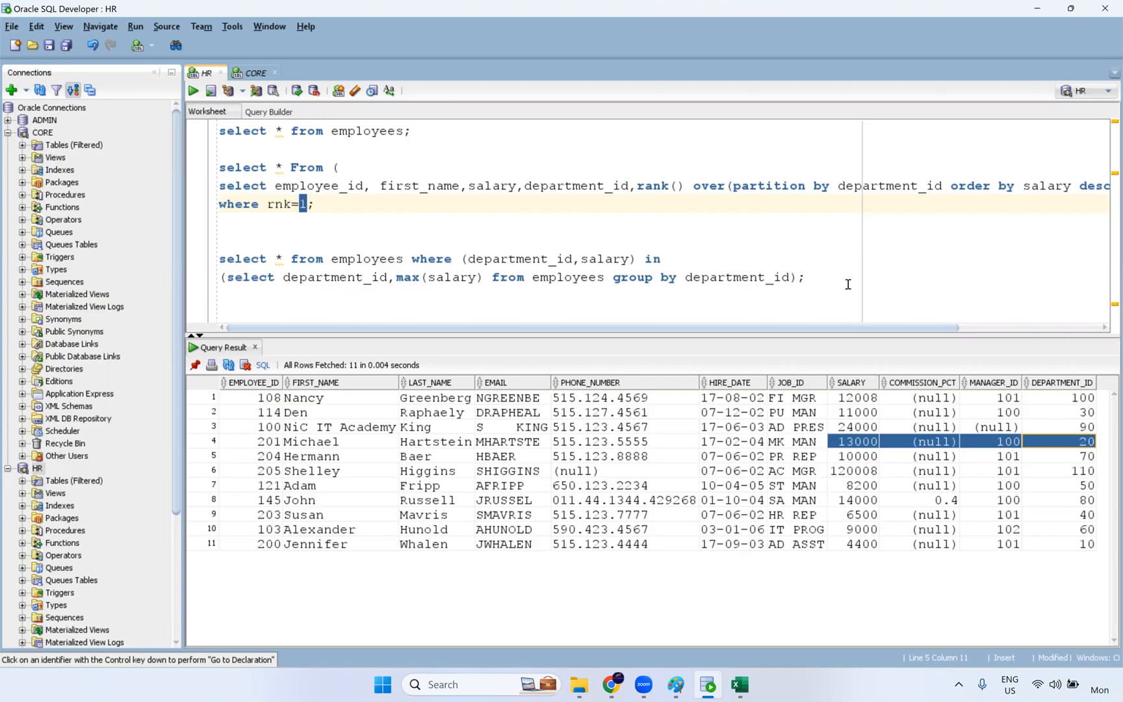
# Tidy the worksheet by removing the blank line between the two queries and adding lines after them
pyautogui.moveTo(806, 277); pyautogui.dragTo(184, 164)
pyautogui.click(258, 230)
pyautogui.press('BackSpace')
pyautogui.press('Down')
pyautogui.press('Down')
pyautogui.press('End')
pyautogui.press('Return')
pyautogui.press('Return')
pyautogui.press('Return')
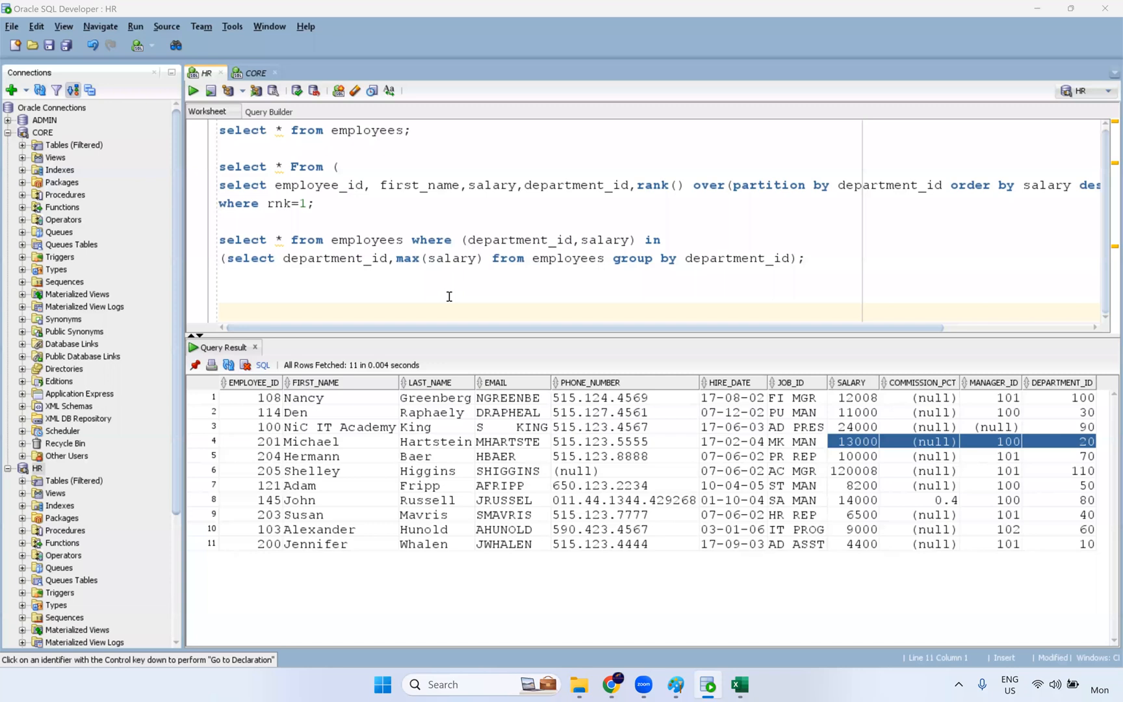
pyautogui.doubleClick(305, 202)
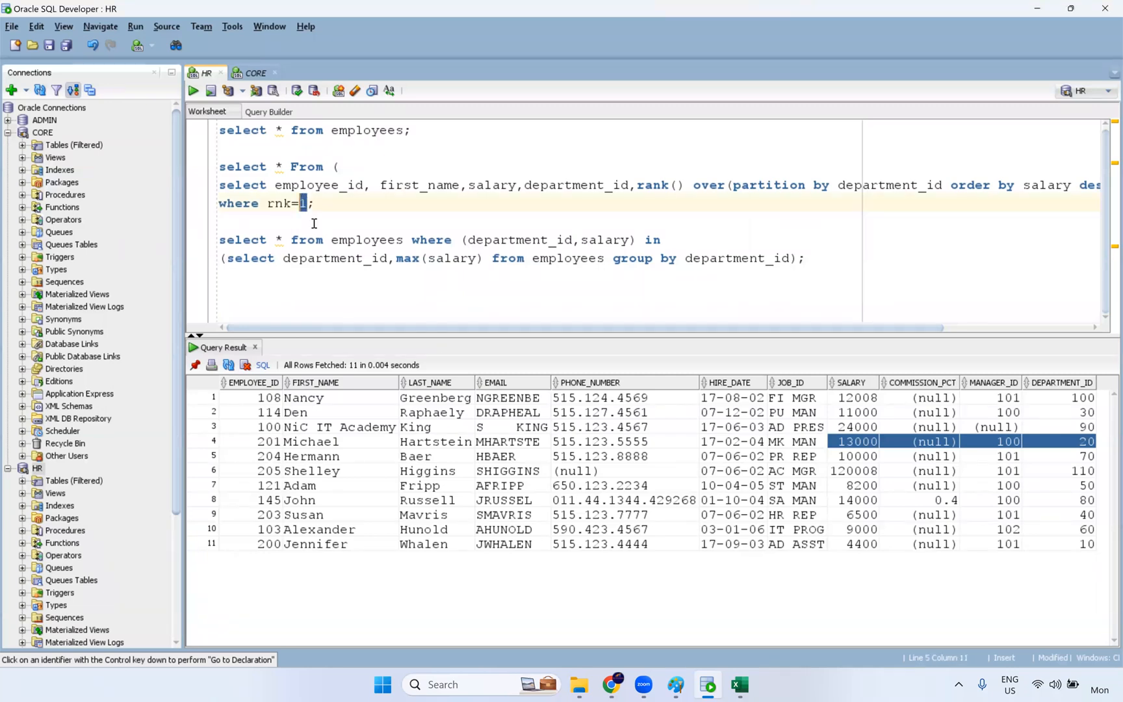
pyautogui.click(288, 288)
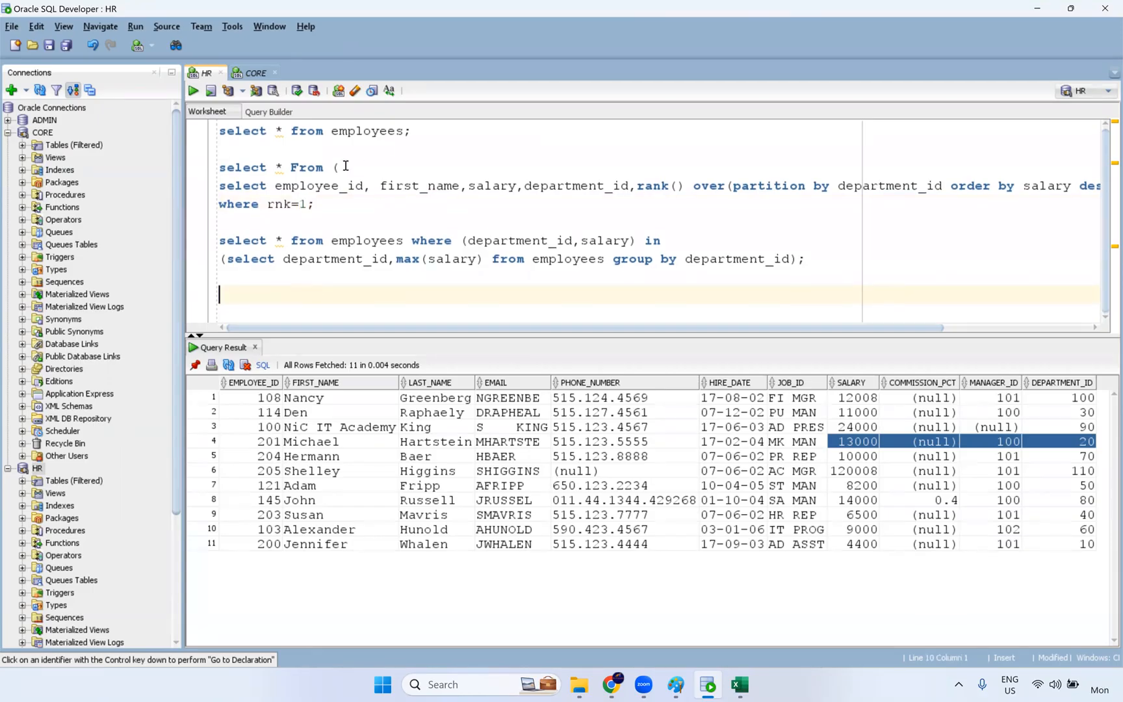
pyautogui.click(807, 260)
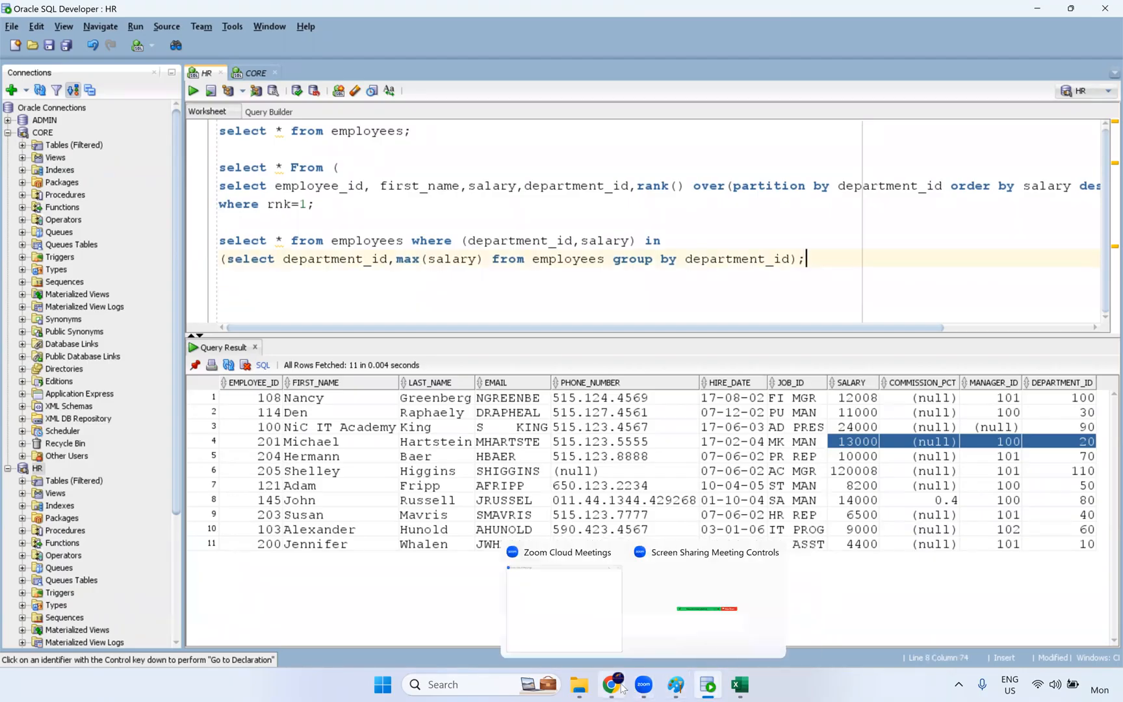
pyautogui.moveTo(619, 687)
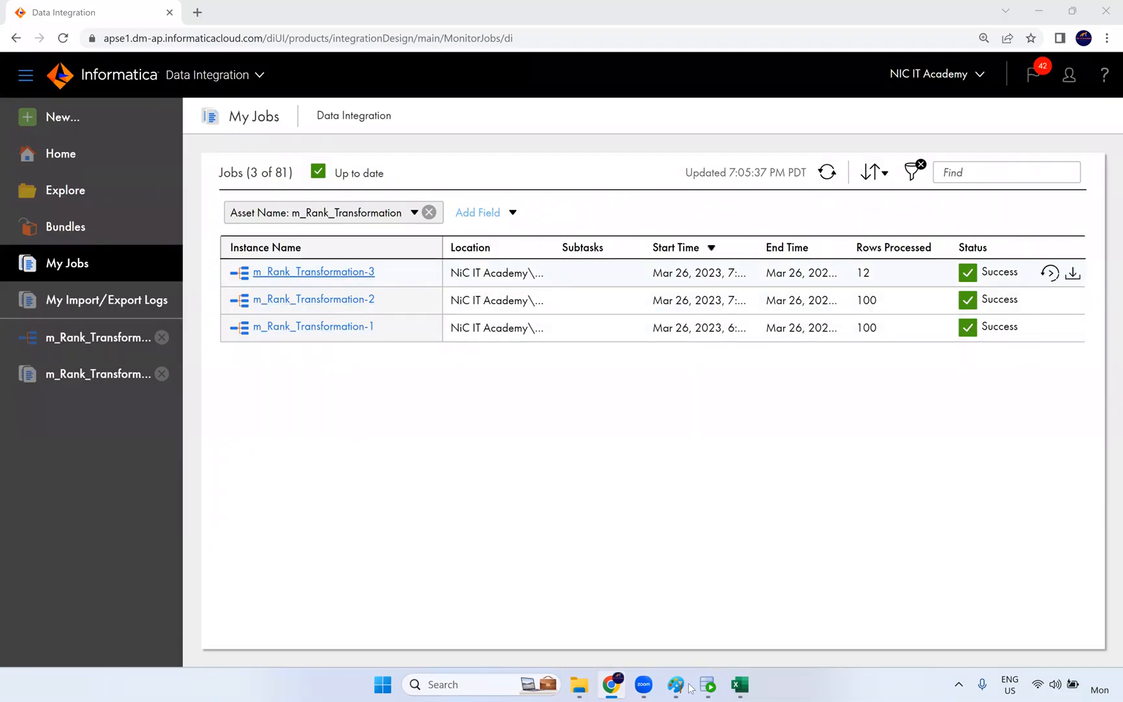
# Check the SALARY values in the Rank workbook, then open m_Rank_Transformation from the m_Rank_Transformation-3 run details
pyautogui.hotkey('alt', 'Tab')
pyautogui.moveTo(240, 247); pyautogui.dragTo(221, 501)
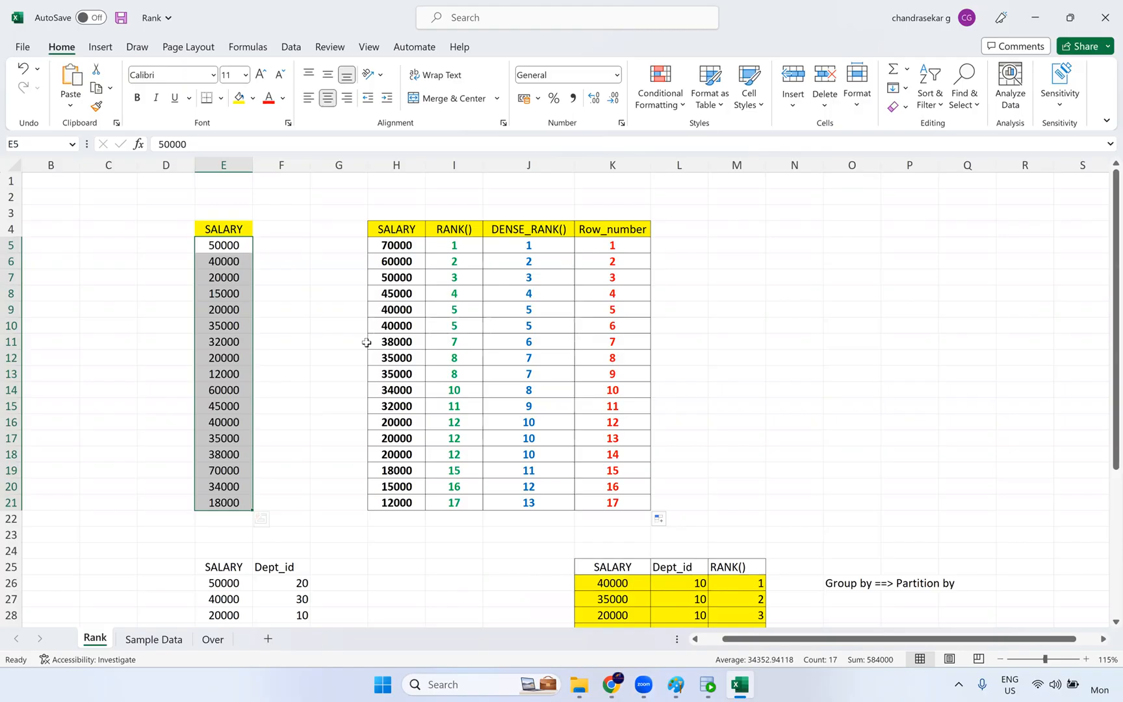
pyautogui.click(611, 685)
pyautogui.click(350, 278)
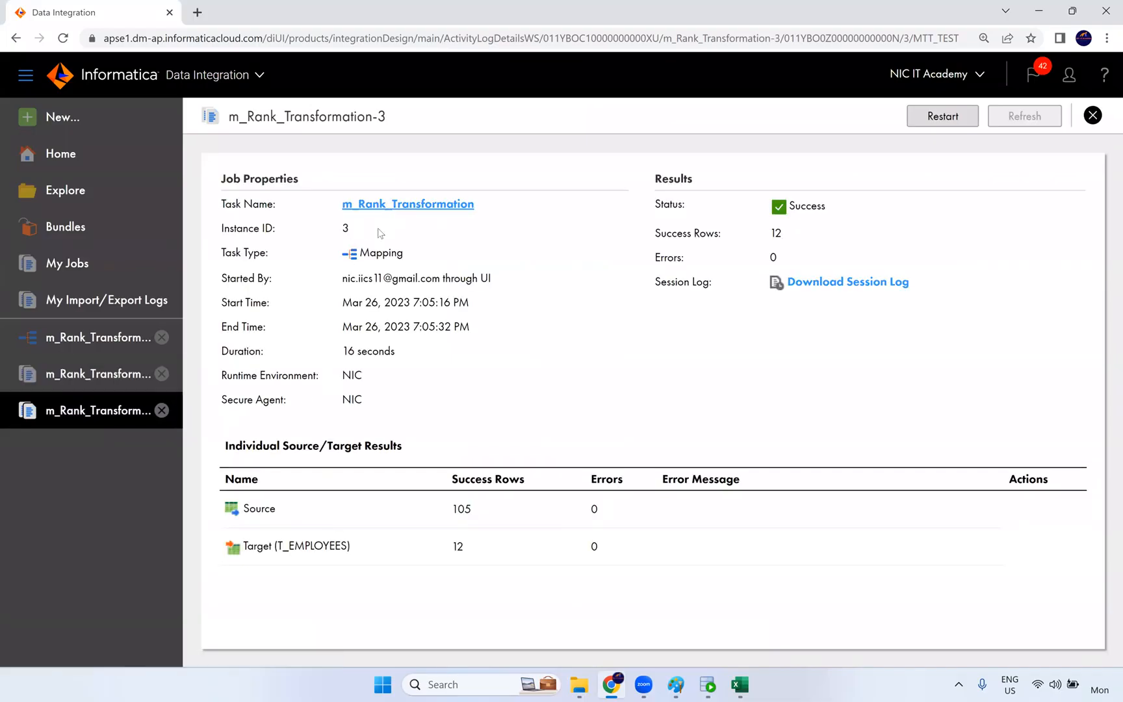
pyautogui.click(411, 207)
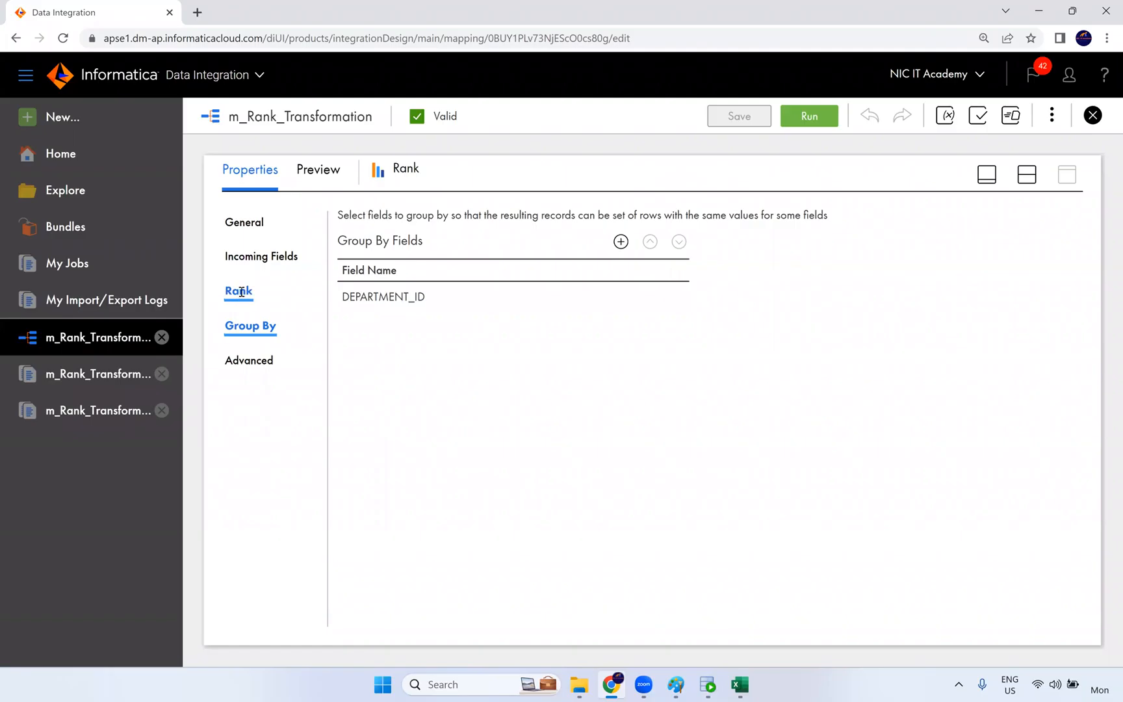
# Confirm the Rank's Advanced Transformation Scope stays at All Input and restore the mapping canvas above the properties
pyautogui.click(240, 292)
pyautogui.click(247, 362)
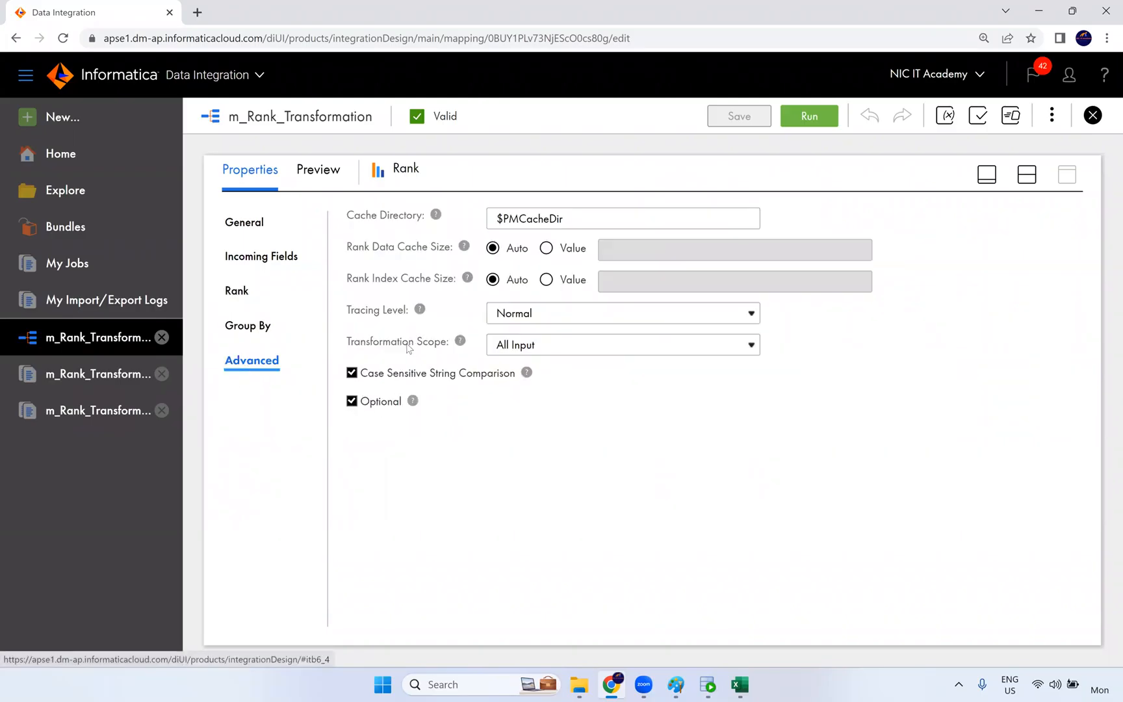
pyautogui.moveTo(347, 342); pyautogui.dragTo(447, 345)
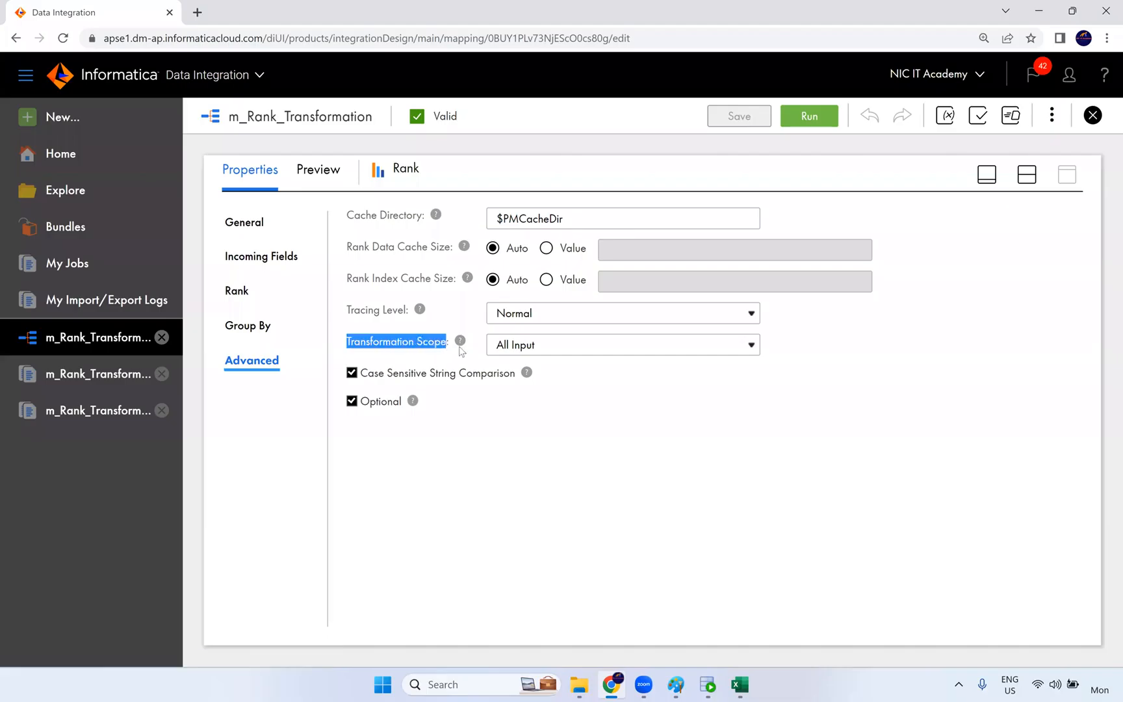
pyautogui.moveTo(463, 350)
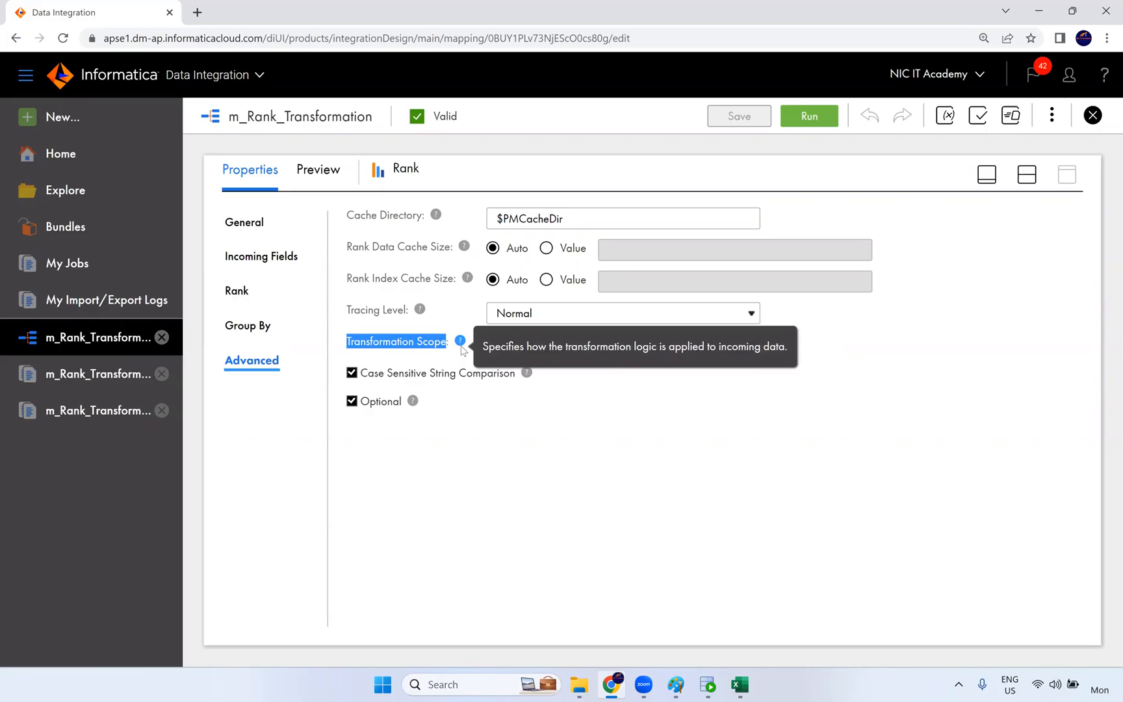
pyautogui.click(522, 528)
pyautogui.click(540, 351)
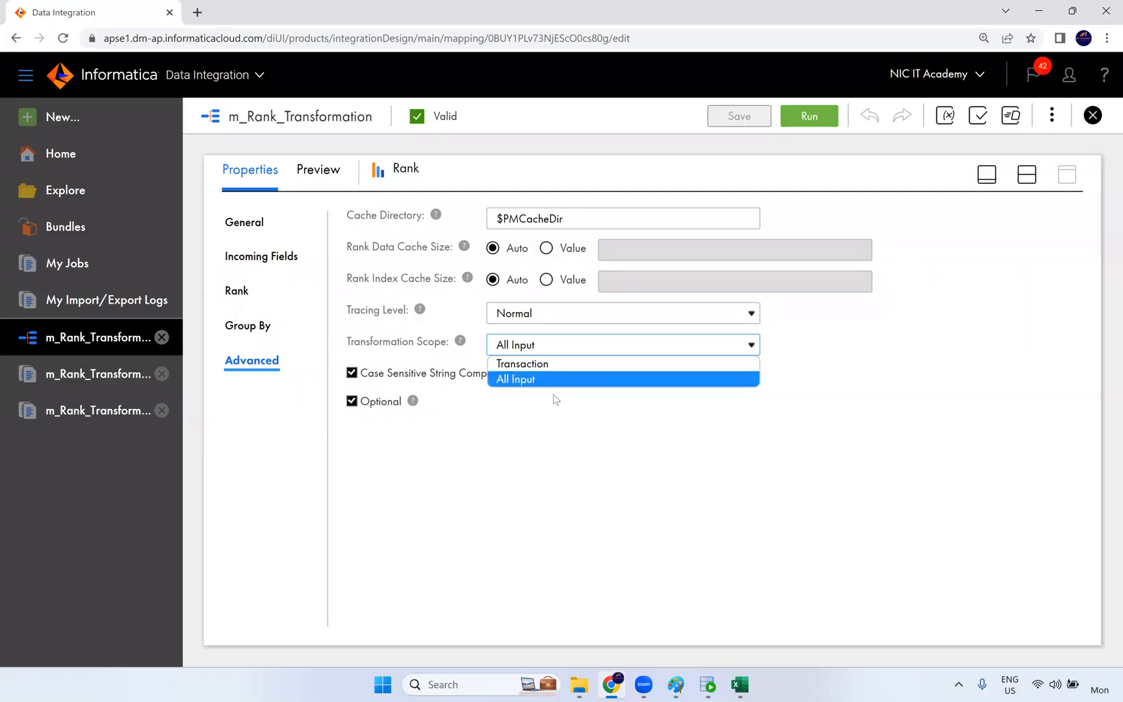
pyautogui.click(550, 418)
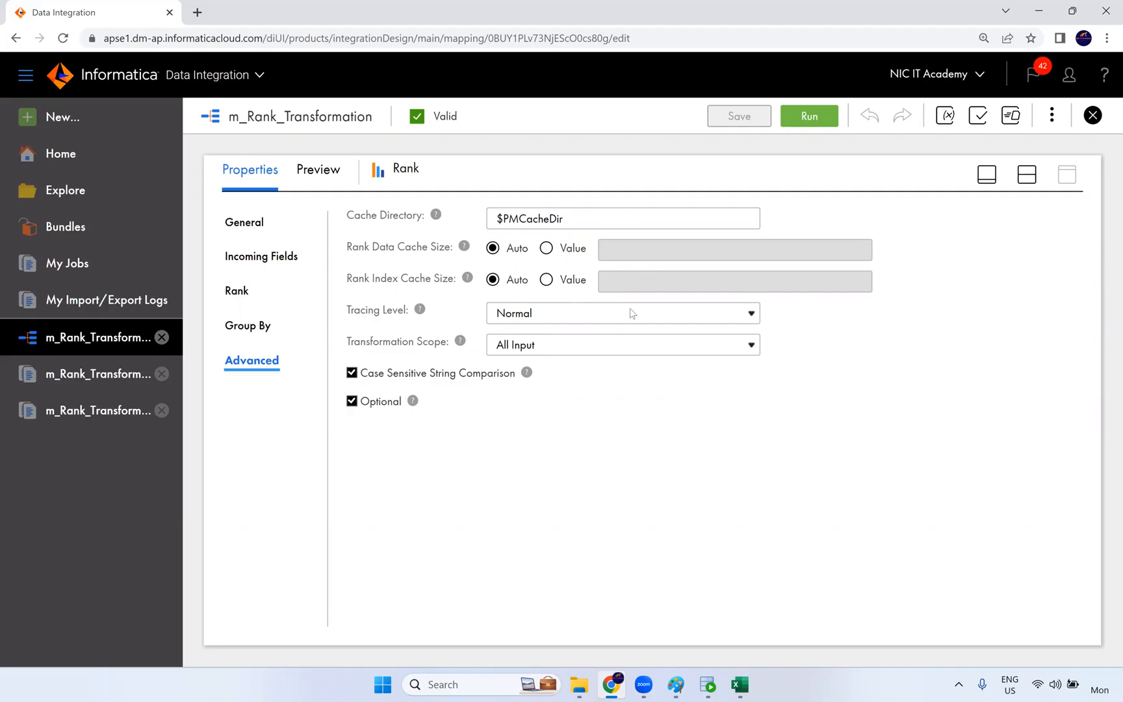
pyautogui.click(1033, 183)
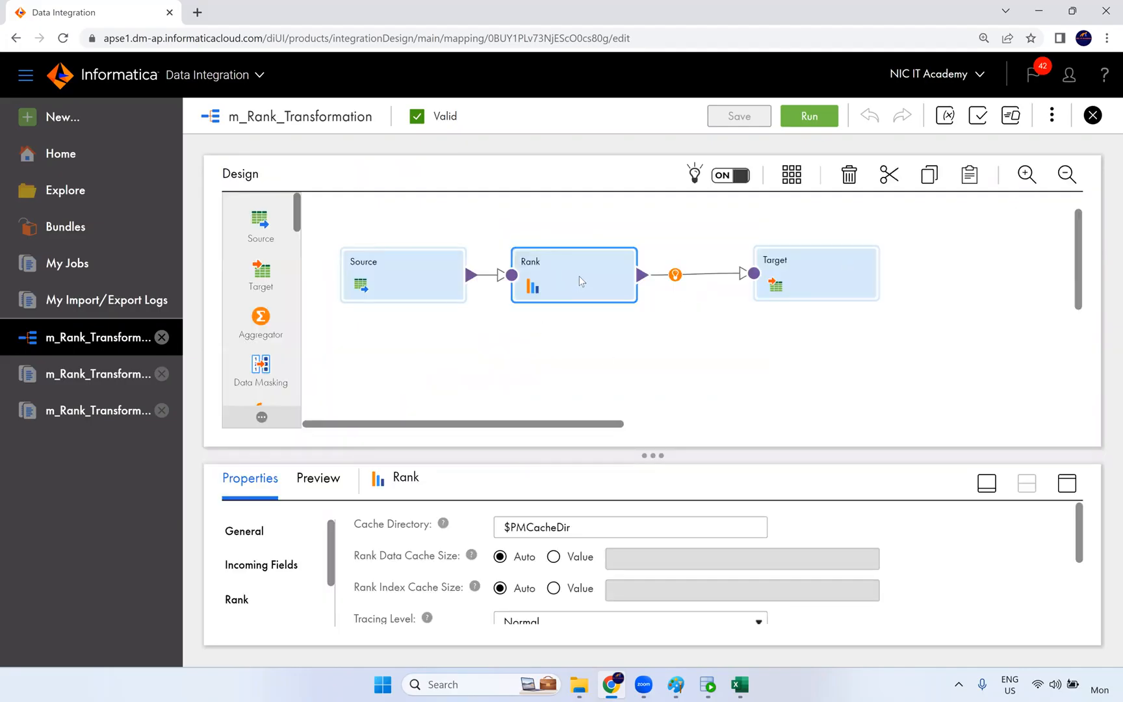
# Add an Aggregator below Rank and inspect its Advanced Transformation Scope setting
pyautogui.moveTo(248, 326); pyautogui.dragTo(484, 354)
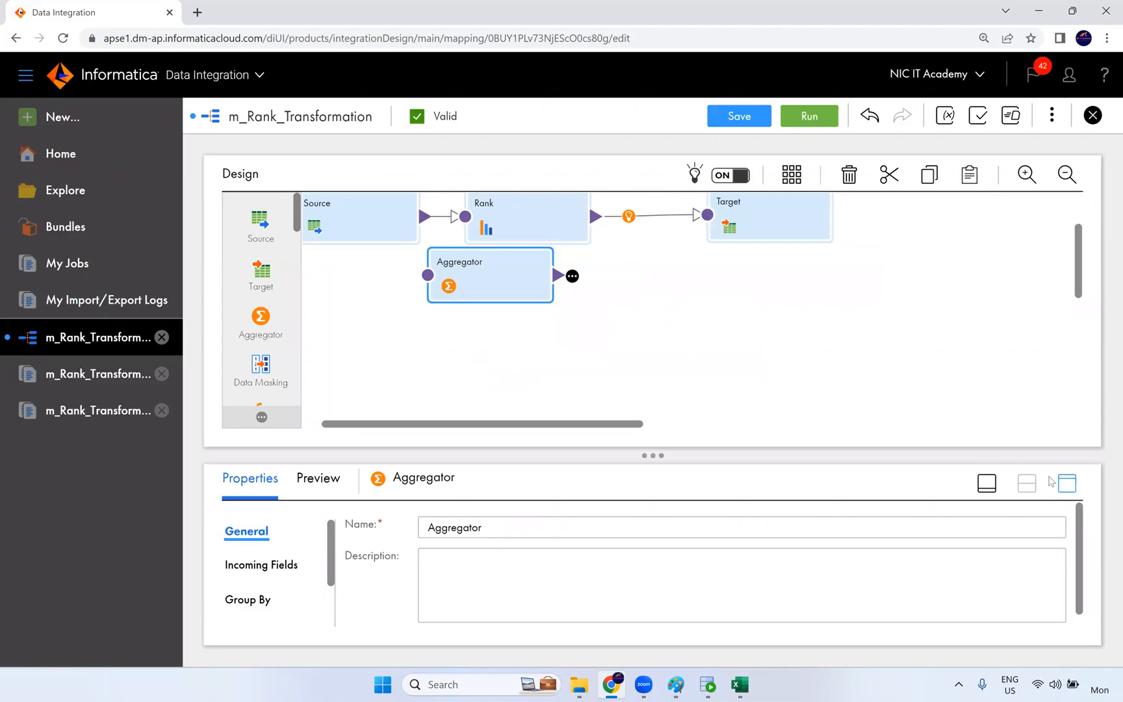
pyautogui.click(1068, 484)
pyautogui.click(245, 361)
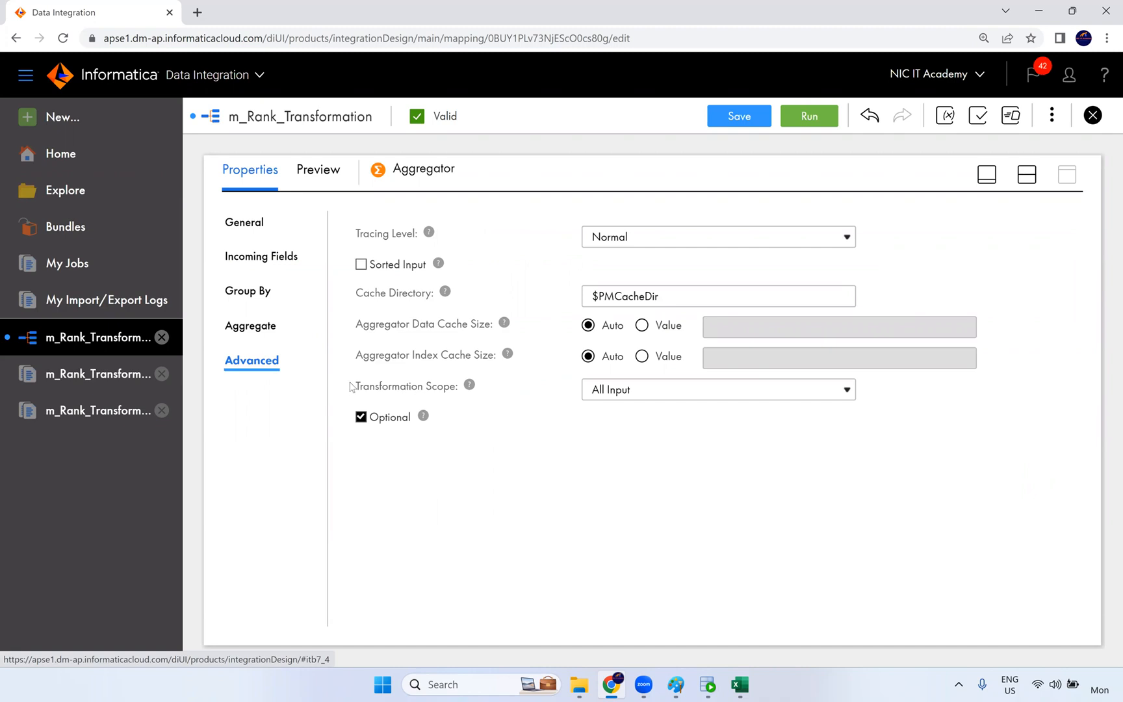
pyautogui.moveTo(356, 386); pyautogui.dragTo(451, 393)
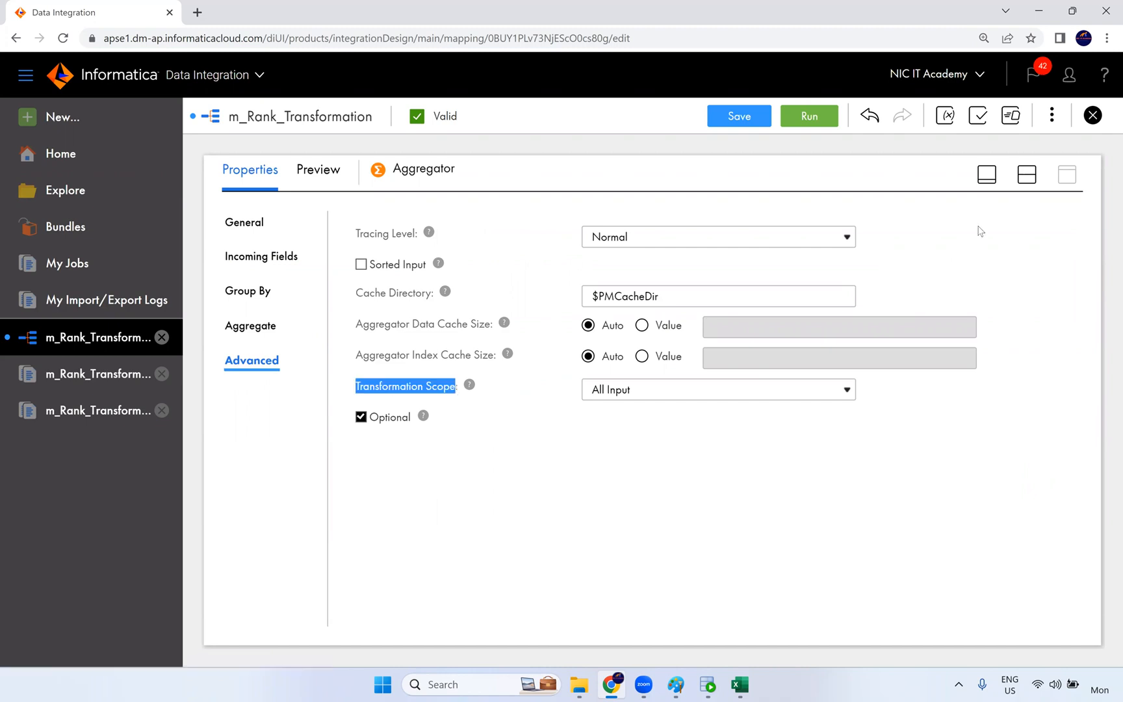
pyautogui.click(1092, 115)
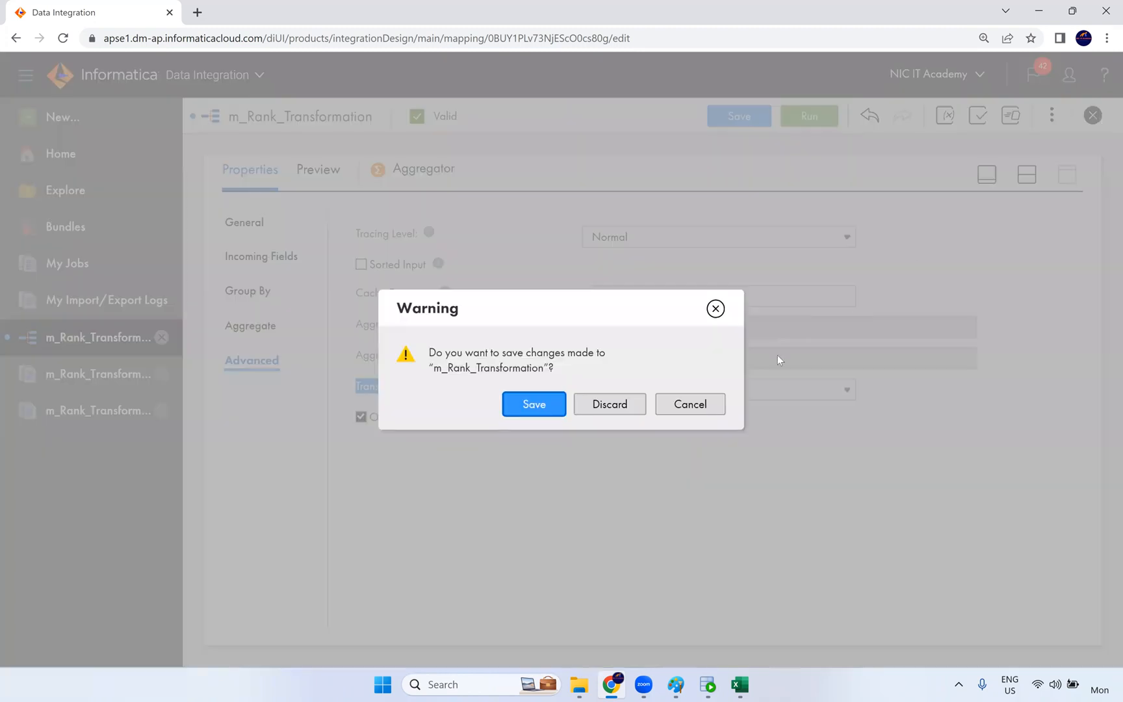
pyautogui.click(690, 404)
pyautogui.click(1026, 175)
# Add a Sorter to the mapping and inspect its Advanced Transformation Scope setting
pyautogui.scroll(-1, 286, 288)
pyautogui.scroll(1, 271, 305)
pyautogui.scroll(-3, 267, 325)
pyautogui.scroll(-4, 265, 354)
pyautogui.scroll(-2, 270, 368)
pyautogui.moveTo(271, 296); pyautogui.dragTo(492, 364)
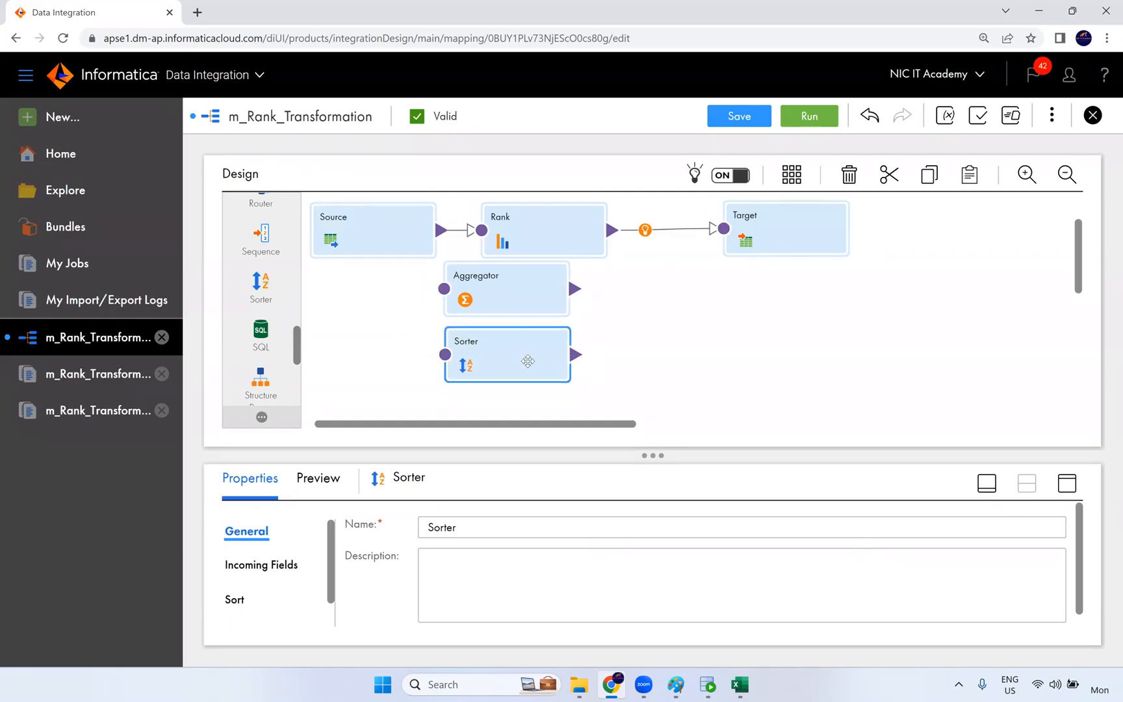
pyautogui.click(1066, 483)
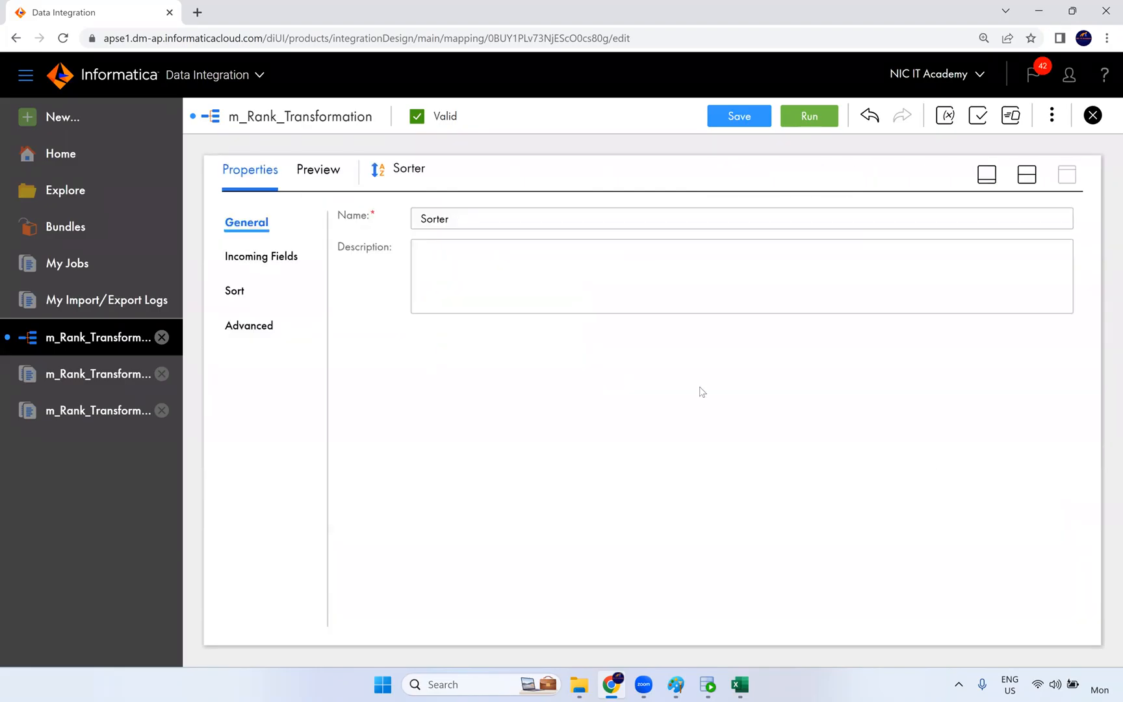
pyautogui.click(260, 323)
pyautogui.moveTo(375, 414); pyautogui.dragTo(458, 412)
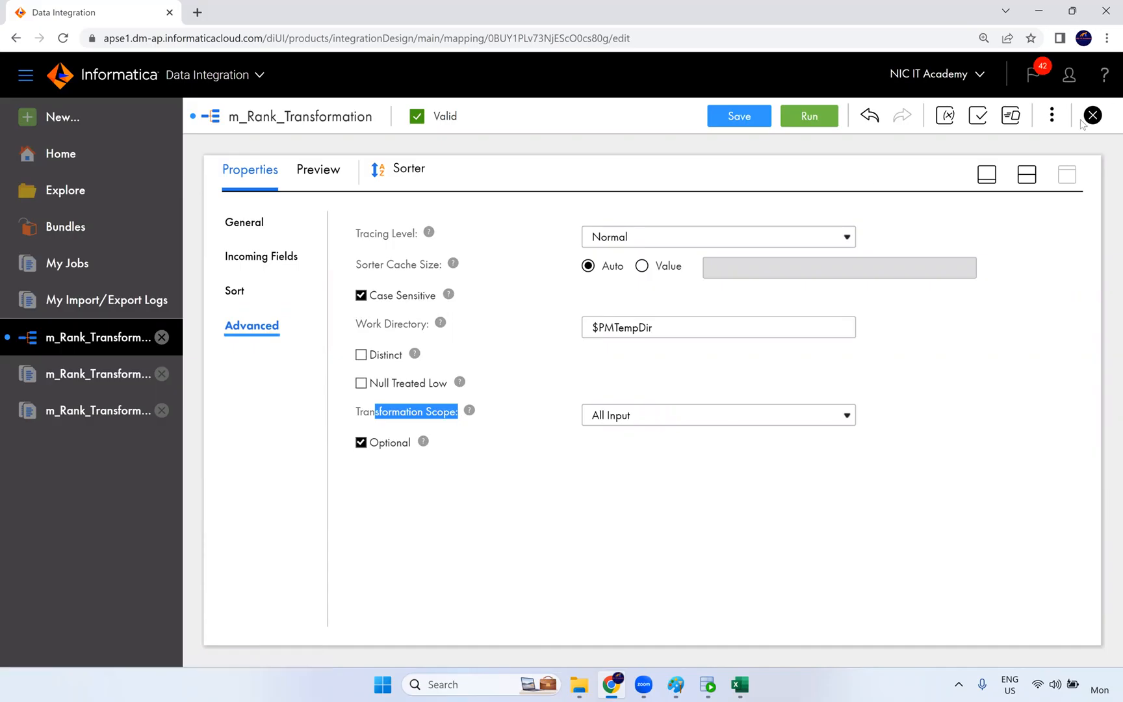
pyautogui.click(1027, 174)
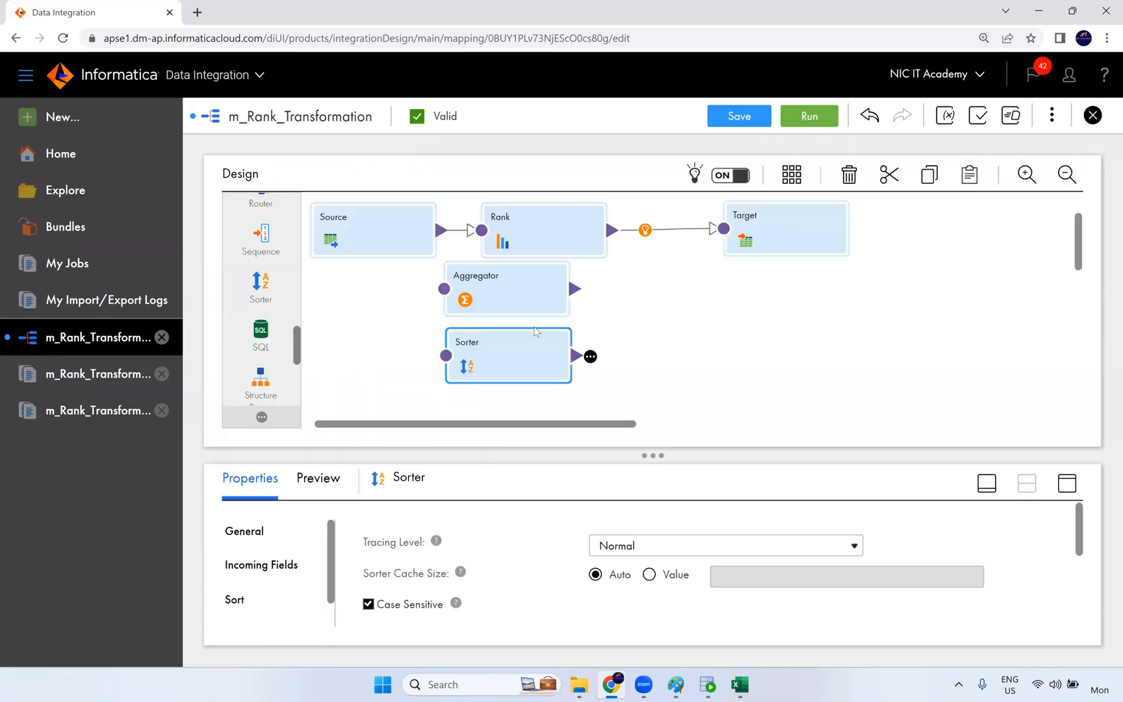
# Delete the Aggregator and Sorter from the mapping, confirming each removal
pyautogui.click(527, 304)
pyautogui.press('Delete')
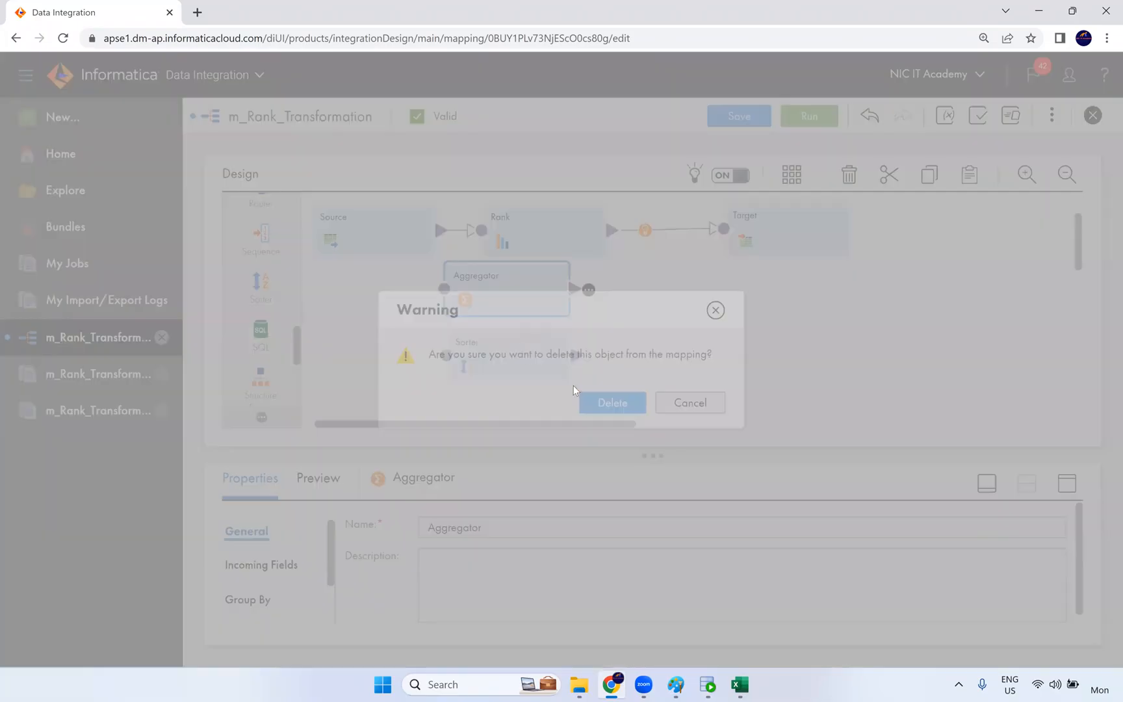
pyautogui.click(609, 401)
pyautogui.click(529, 351)
pyautogui.press('Delete')
pyautogui.click(611, 401)
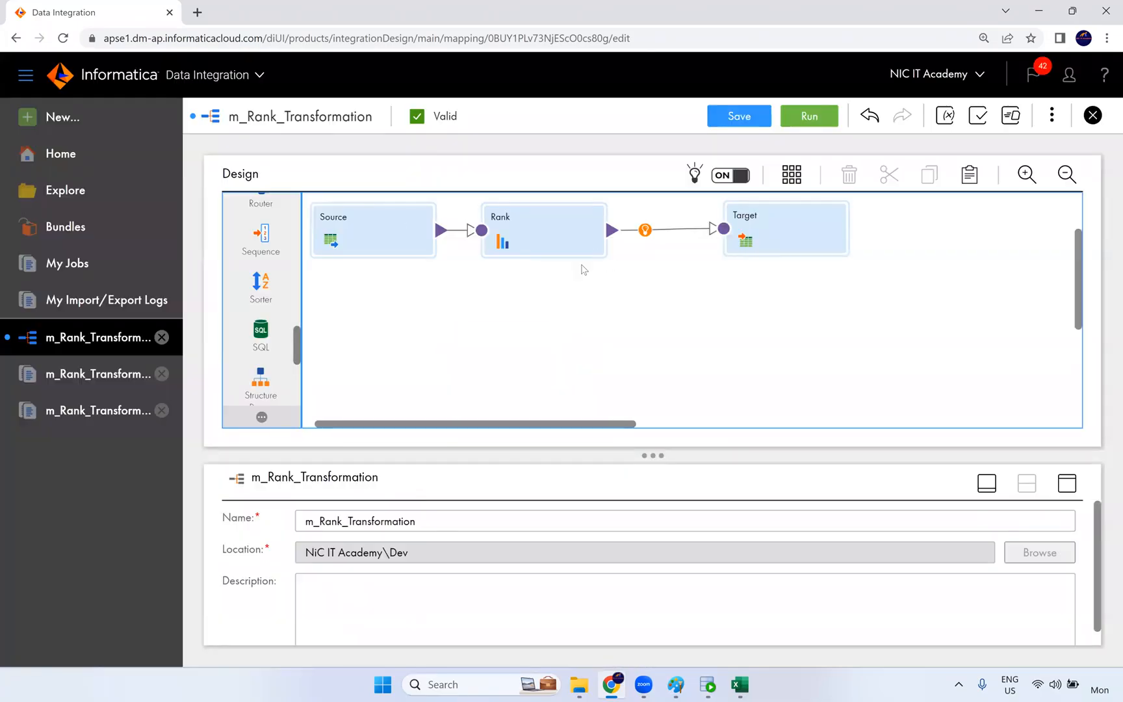
# Close the two extra job pages in the sidebar
pyautogui.click(161, 409)
pyautogui.click(162, 374)
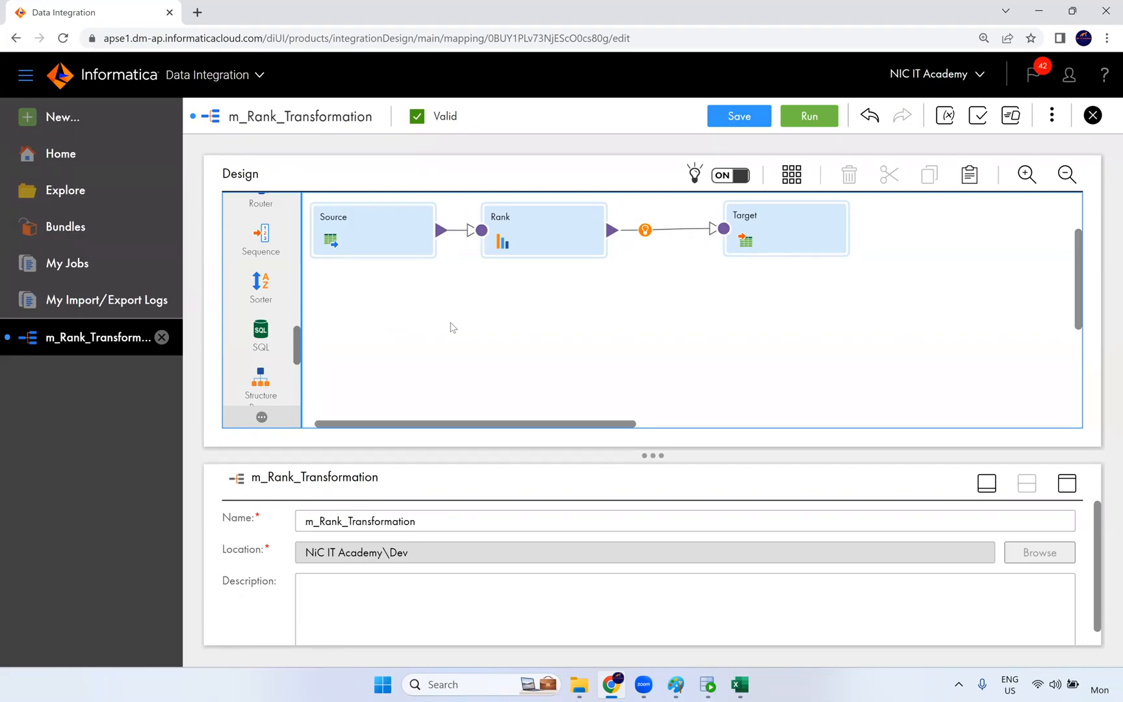
pyautogui.moveTo(421, 424); pyautogui.dragTo(376, 429)
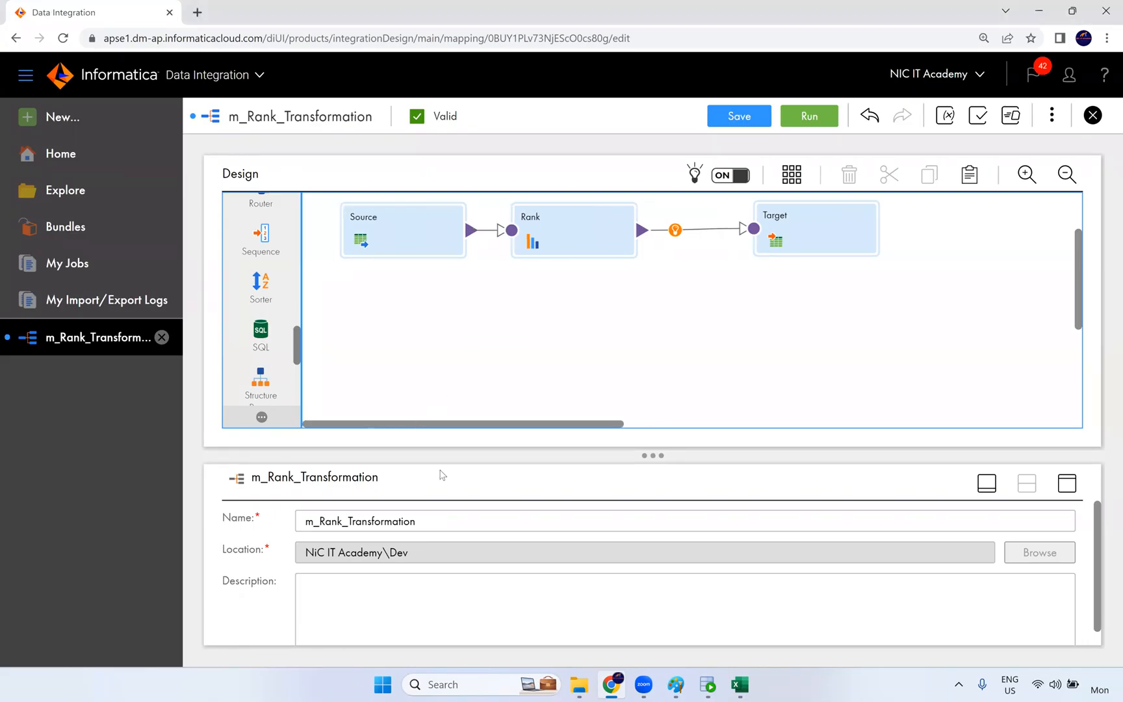
pyautogui.moveTo(673, 682)
# Compare the RANK, DENSE_RANK() and row number values in the Rank worksheet
pyautogui.click(739, 684)
pyautogui.moveTo(529, 213); pyautogui.dragTo(532, 545)
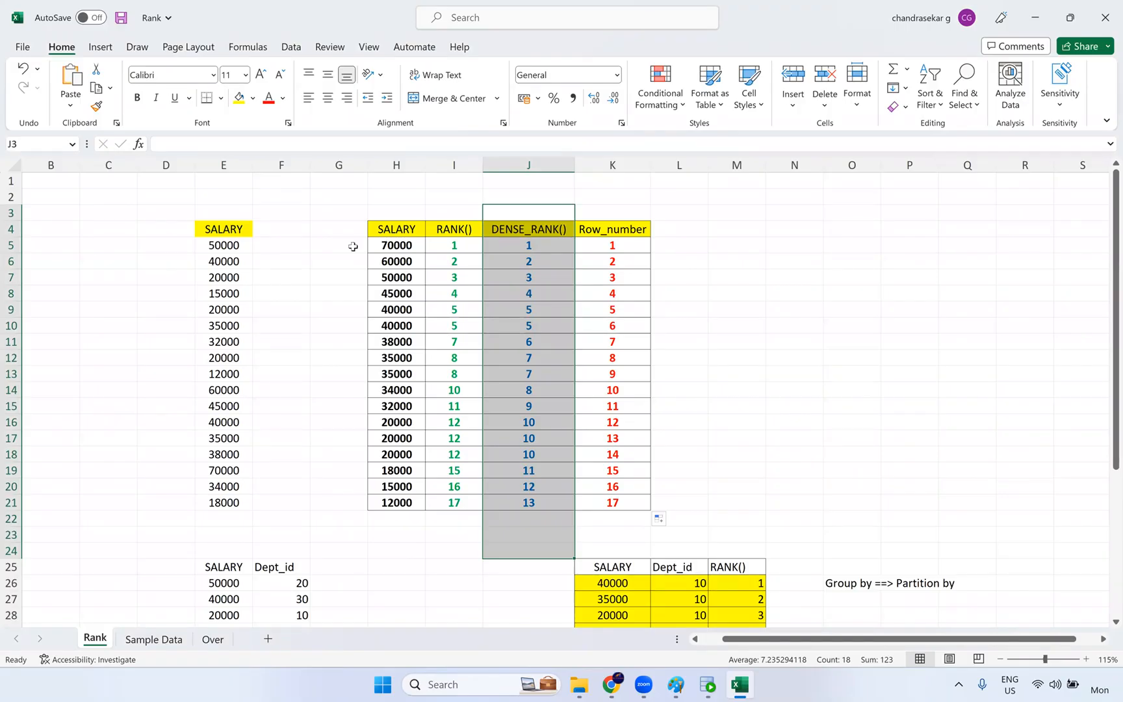
pyautogui.moveTo(354, 247); pyautogui.dragTo(523, 253)
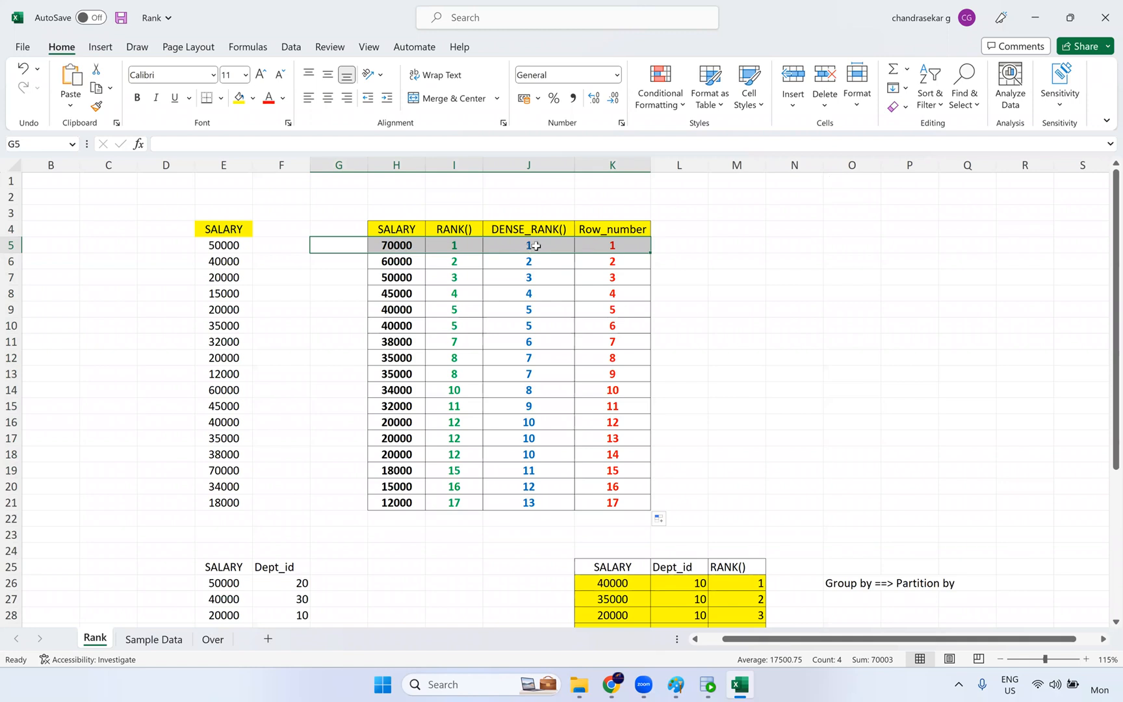
pyautogui.moveTo(530, 506); pyautogui.dragTo(533, 534)
pyautogui.moveTo(319, 245); pyautogui.dragTo(388, 218)
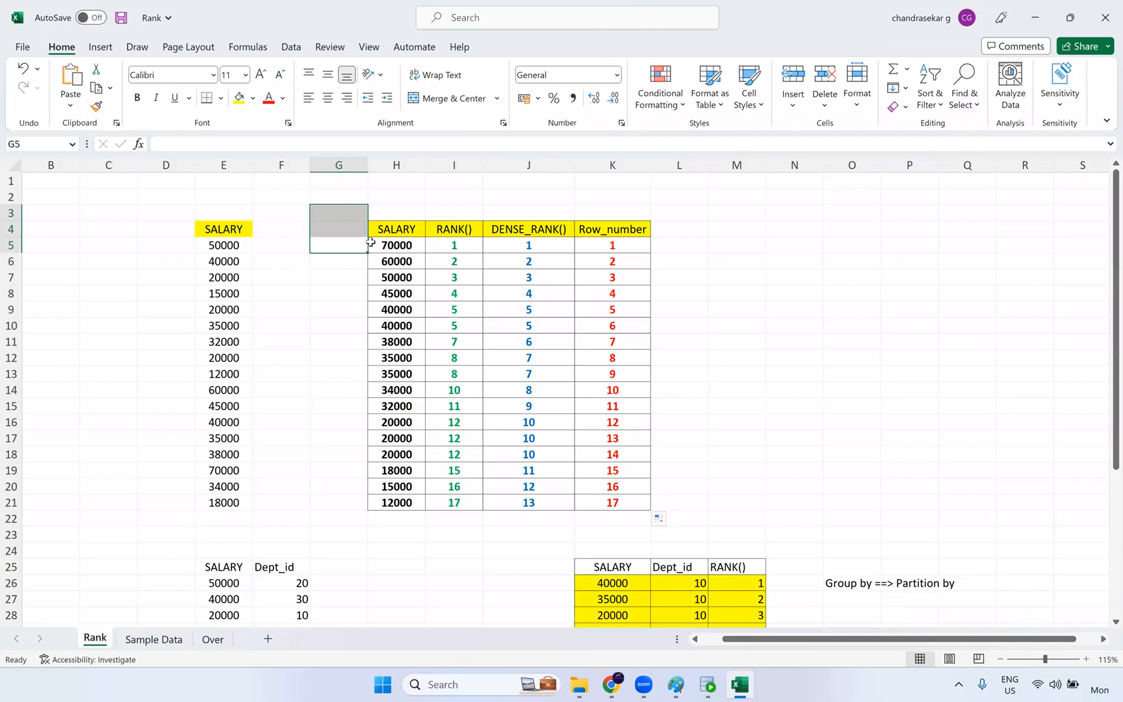
pyautogui.press('Right')
pyautogui.press('Right')
pyautogui.press('Right')
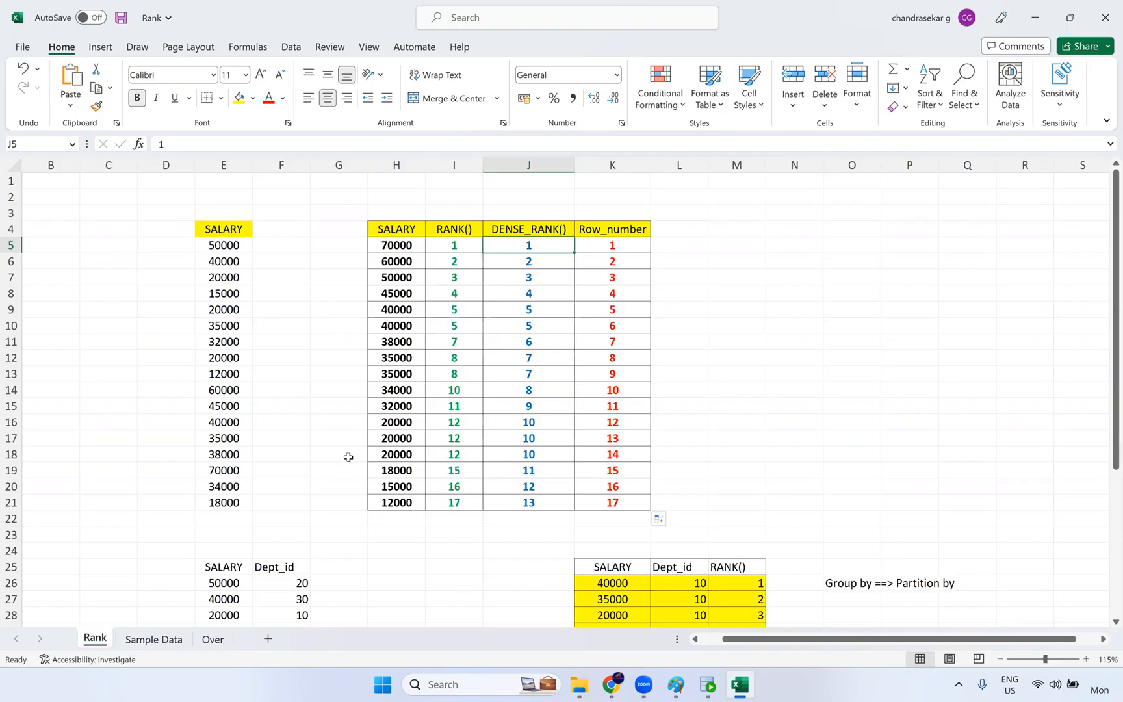
# Close the Rank workbook without saving changes
pyautogui.hotkey('alt', 'Tab')
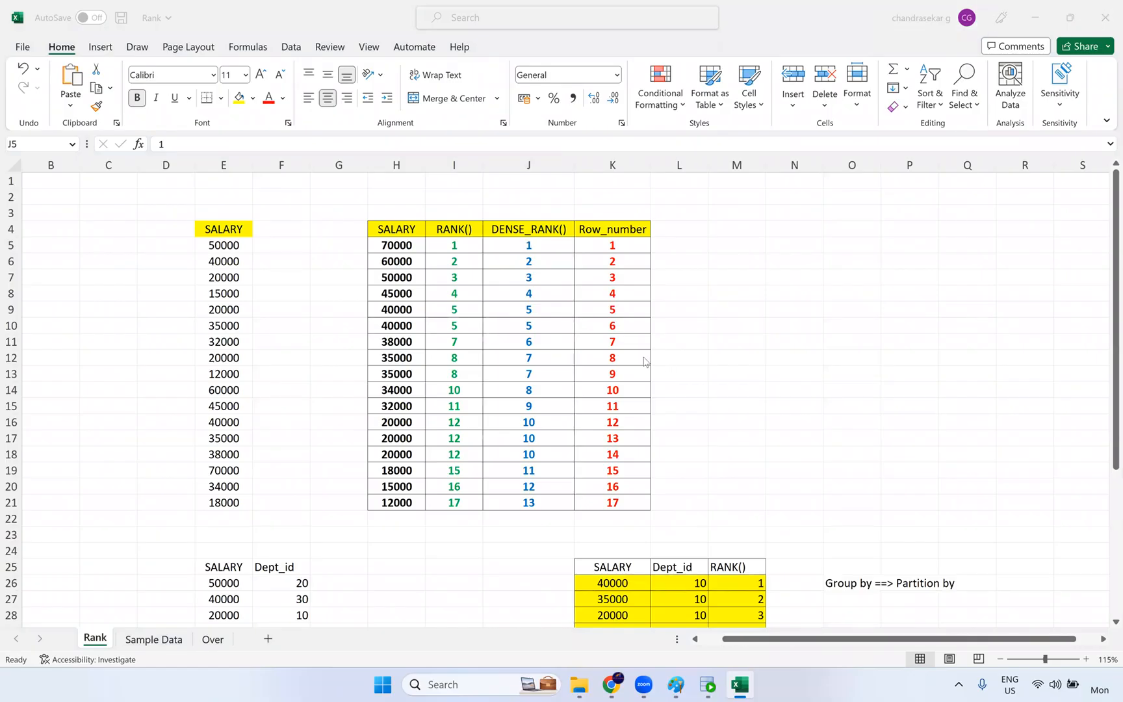
pyautogui.hotkey('alt', 'F4')
pyautogui.click(562, 386)
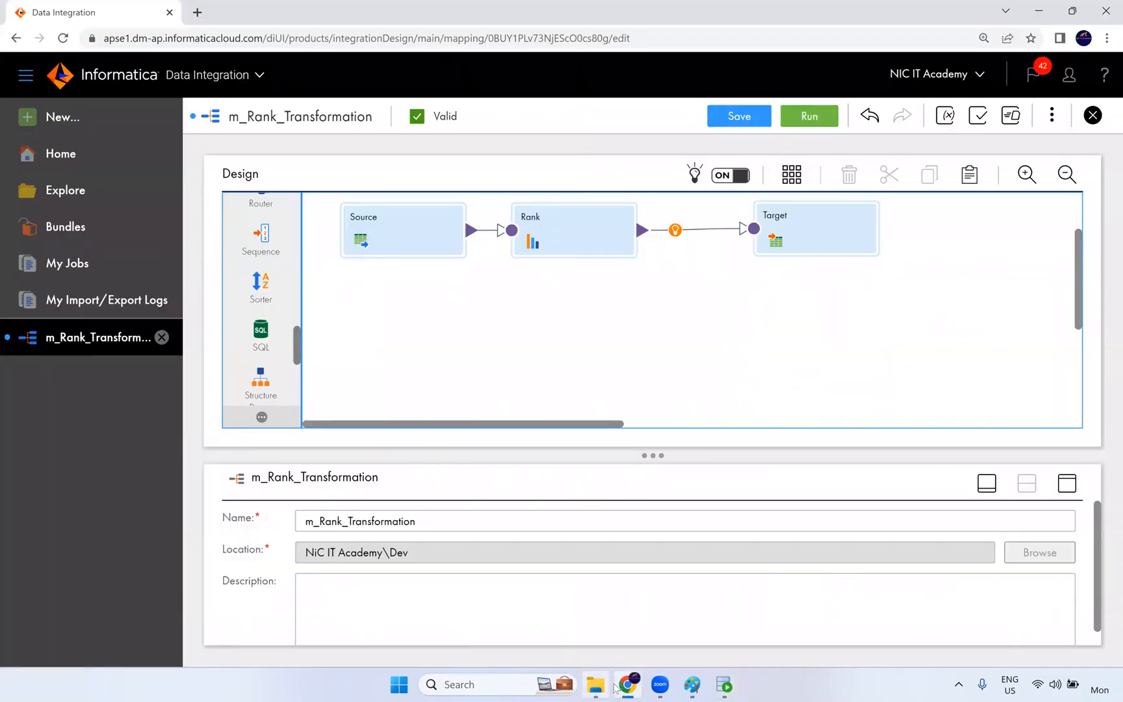
# In File Explorer, go up to Live Training and open IICS > Documents > 10. Lookup Transformation
pyautogui.moveTo(694, 687)
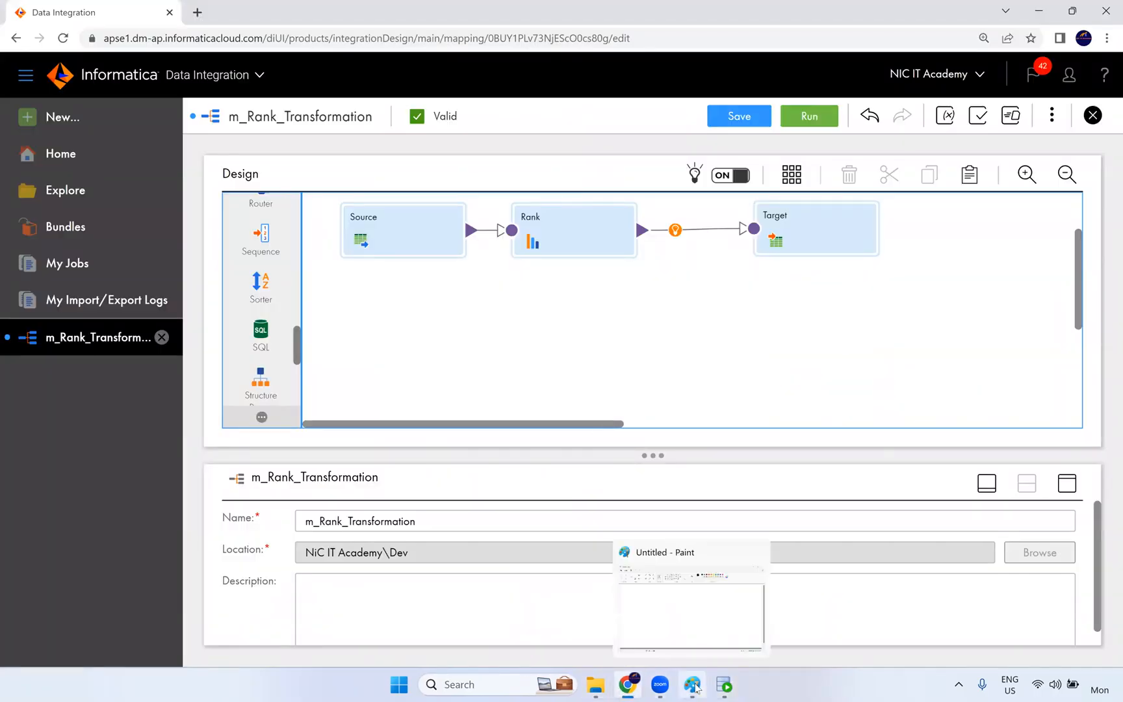
pyautogui.click(596, 683)
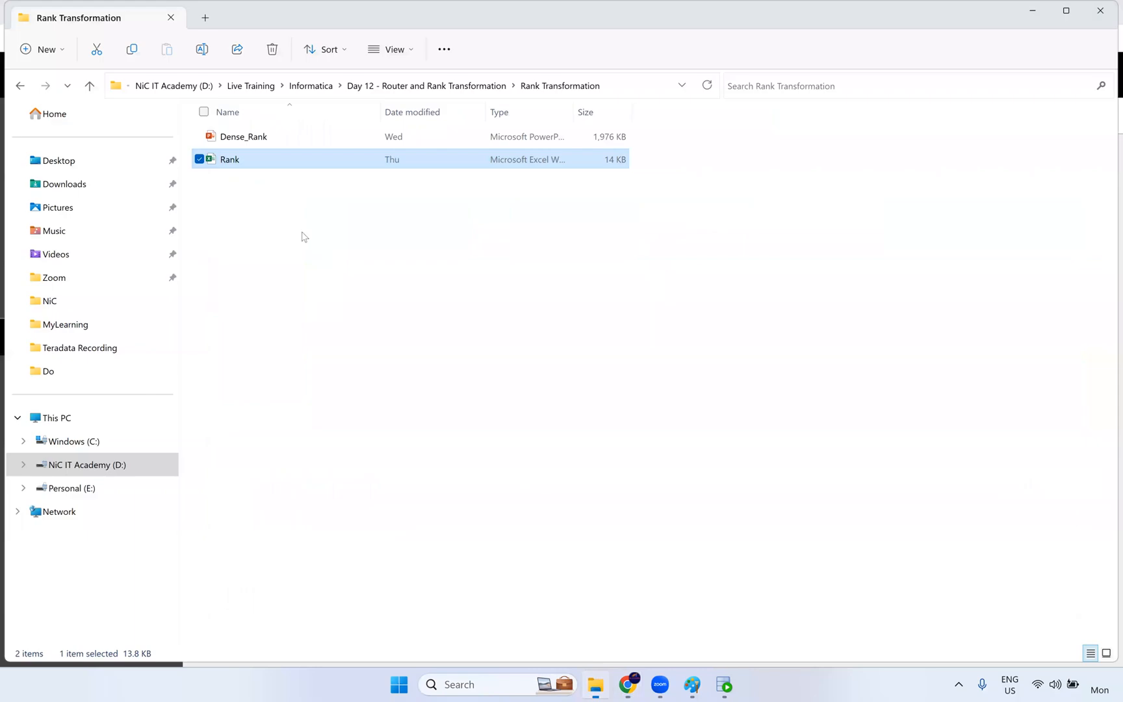
pyautogui.click(445, 88)
pyautogui.click(355, 87)
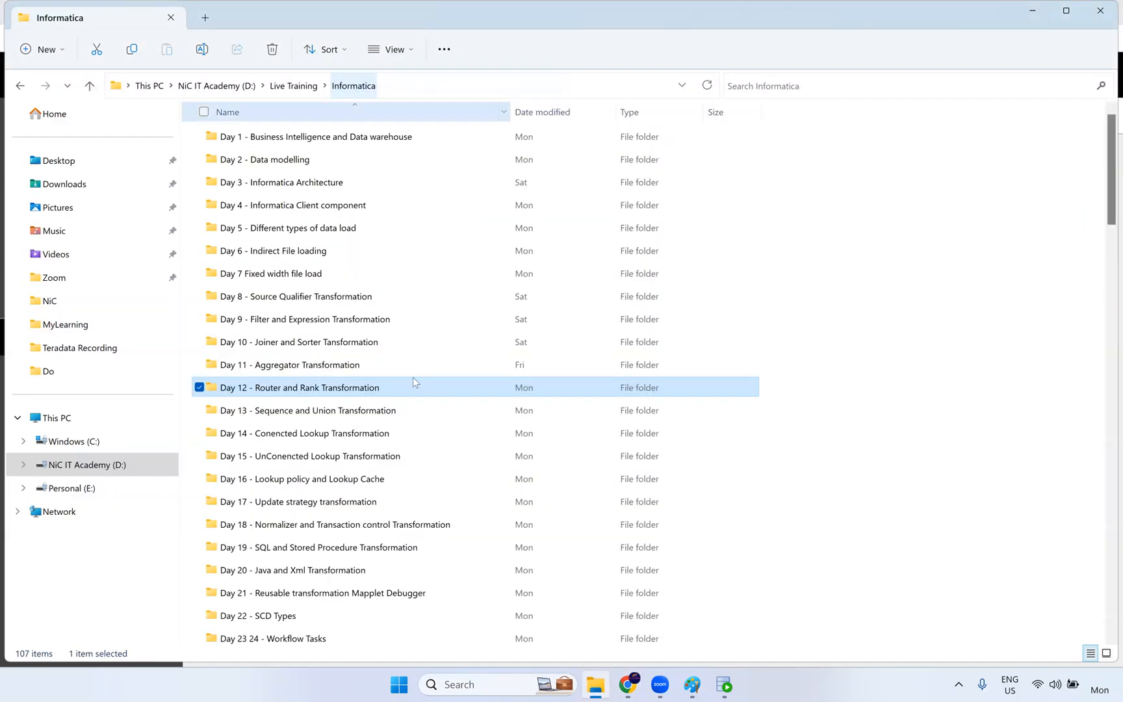
pyautogui.click(286, 87)
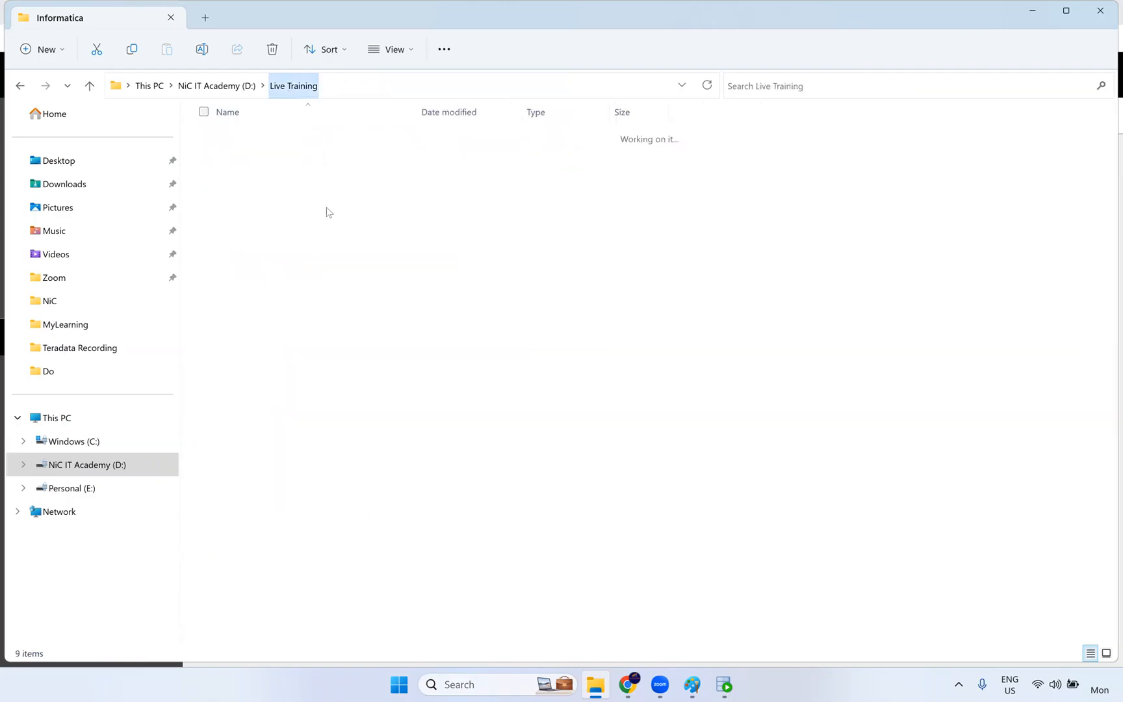
pyautogui.click(272, 215)
pyautogui.doubleClick(273, 214)
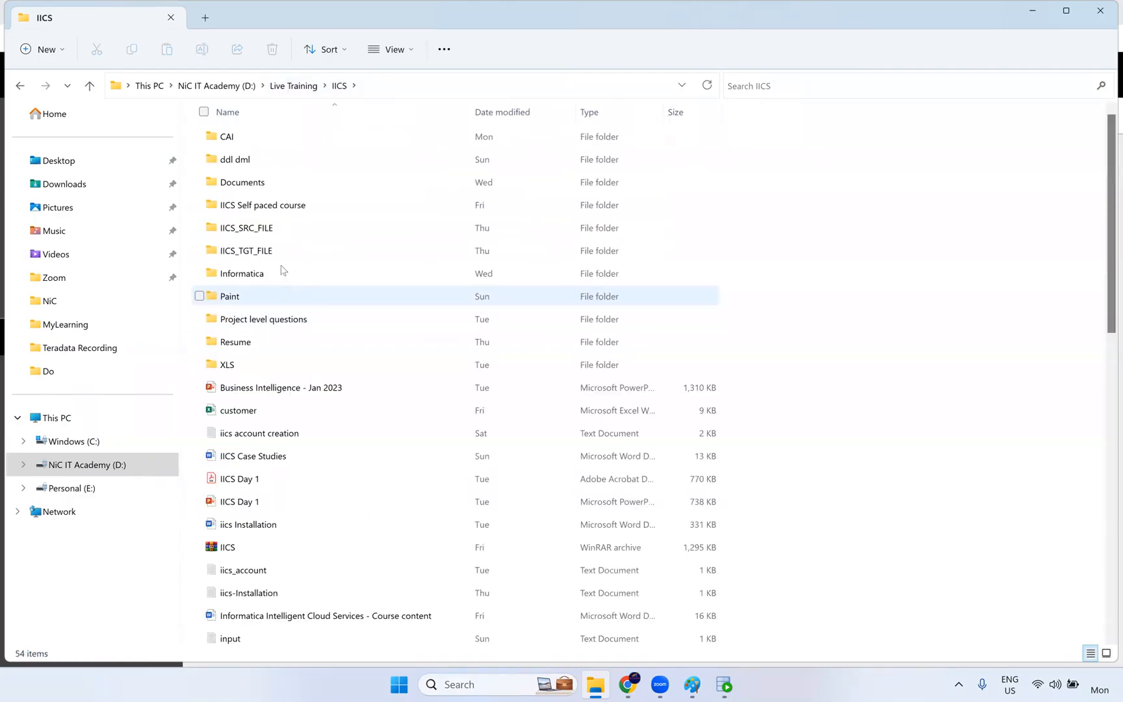
pyautogui.doubleClick(289, 185)
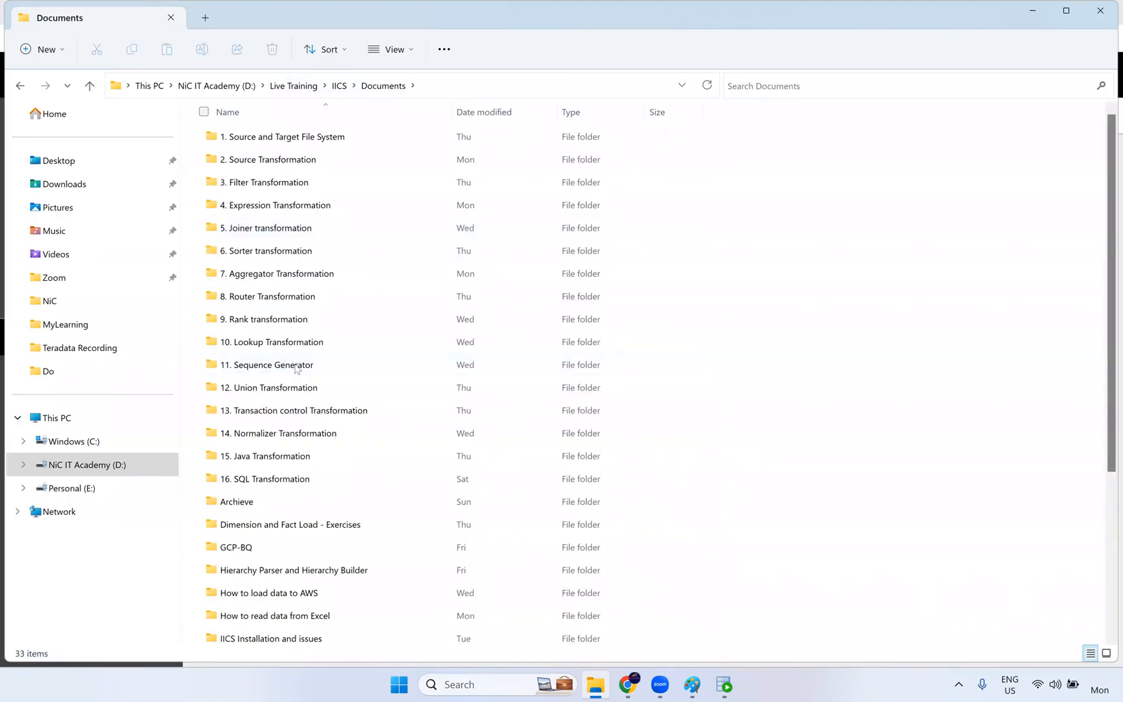
pyautogui.doubleClick(298, 345)
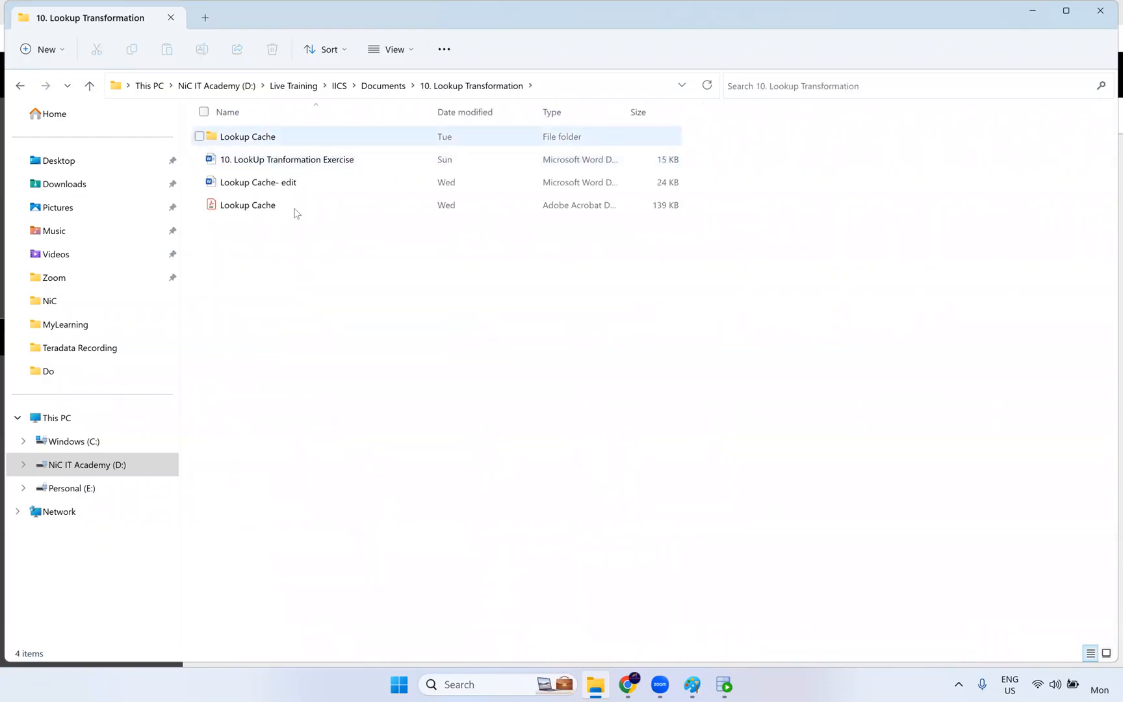
# Dismiss the folder's context menu without creating anything and return to the Informatica mapping
pyautogui.rightClick(282, 263)
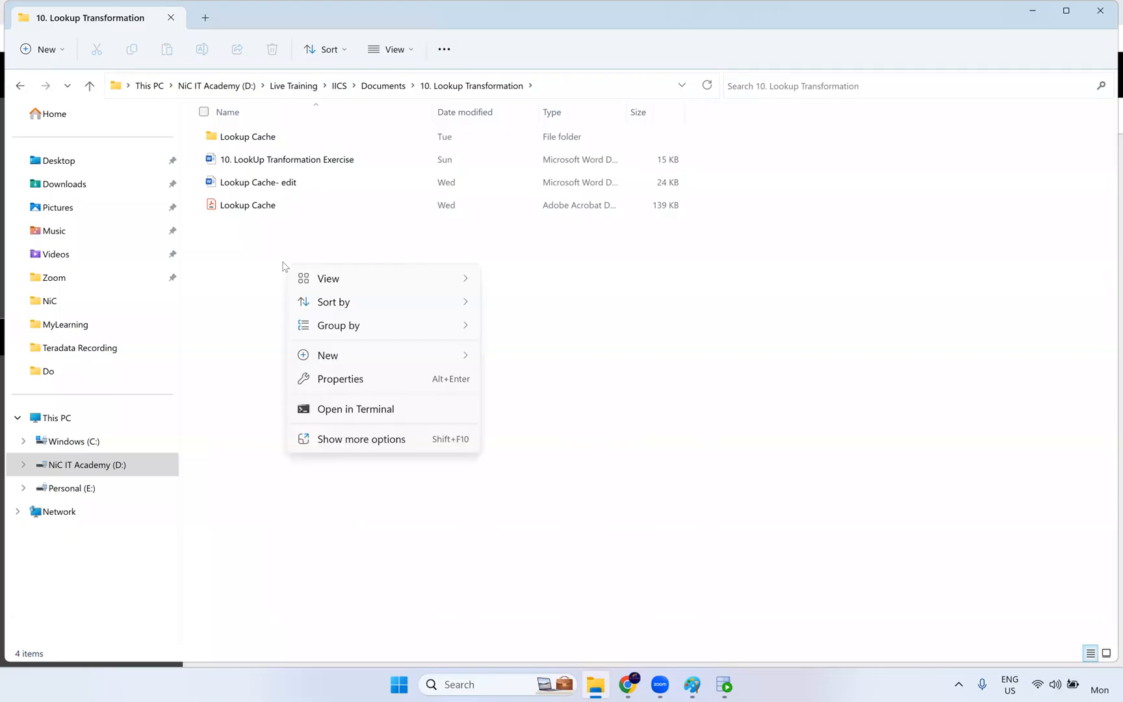
pyautogui.moveTo(348, 366)
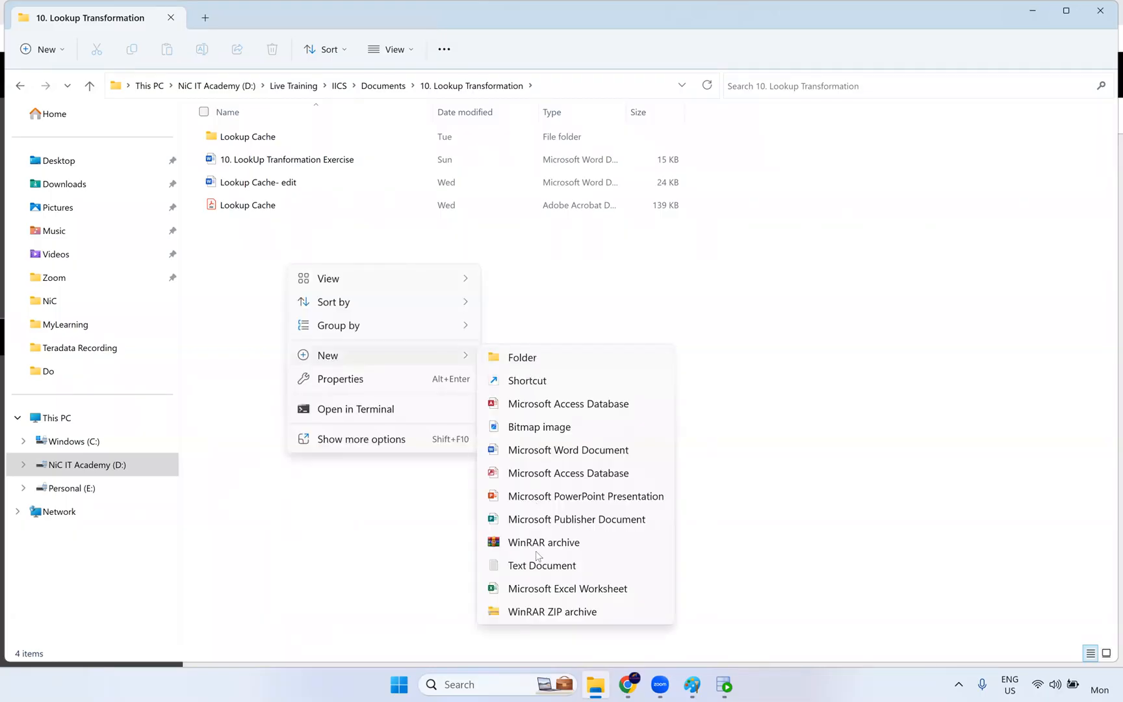
pyautogui.click(291, 458)
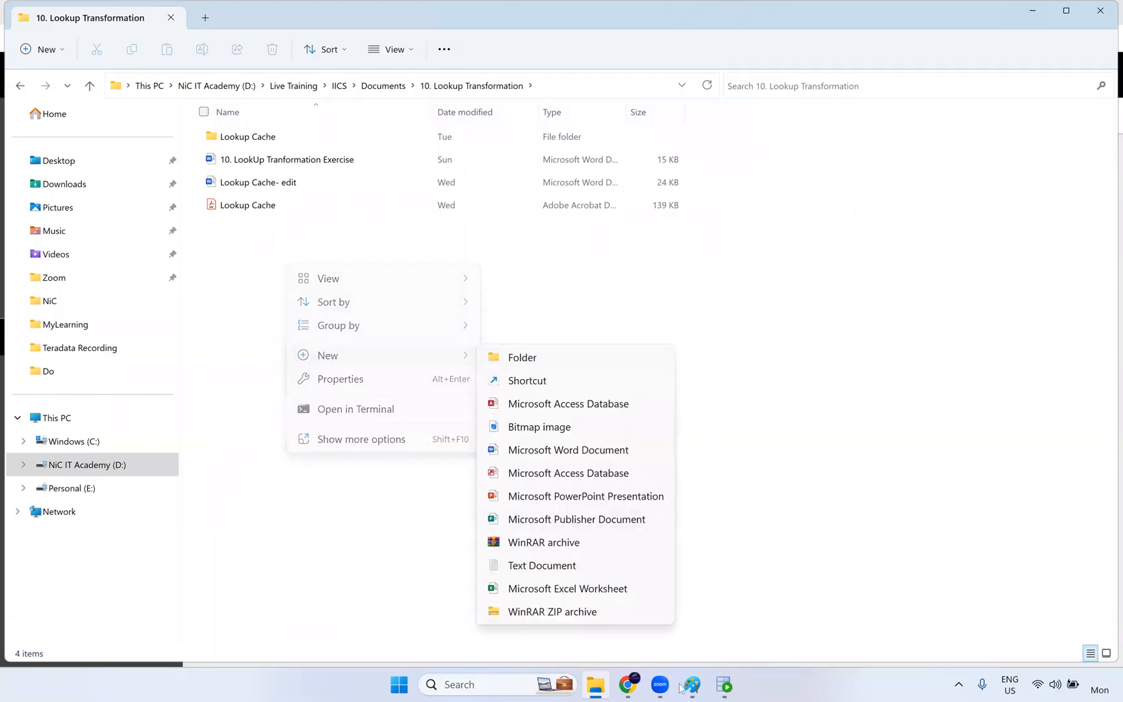
pyautogui.moveTo(626, 686)
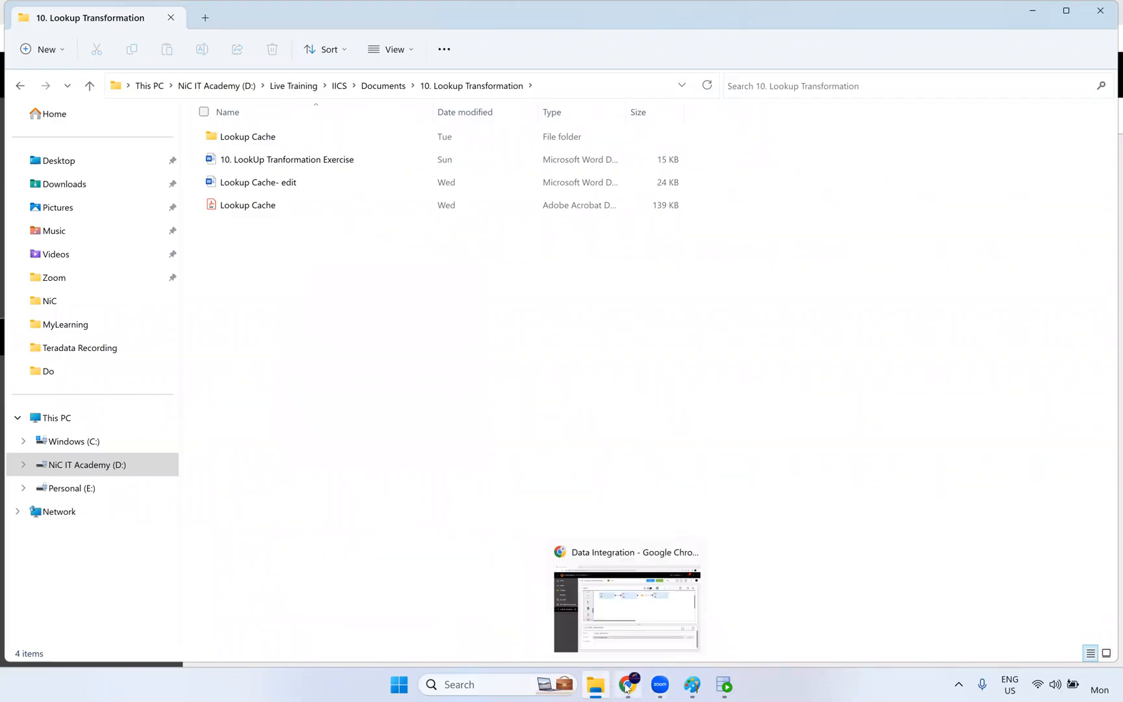
pyautogui.click(631, 623)
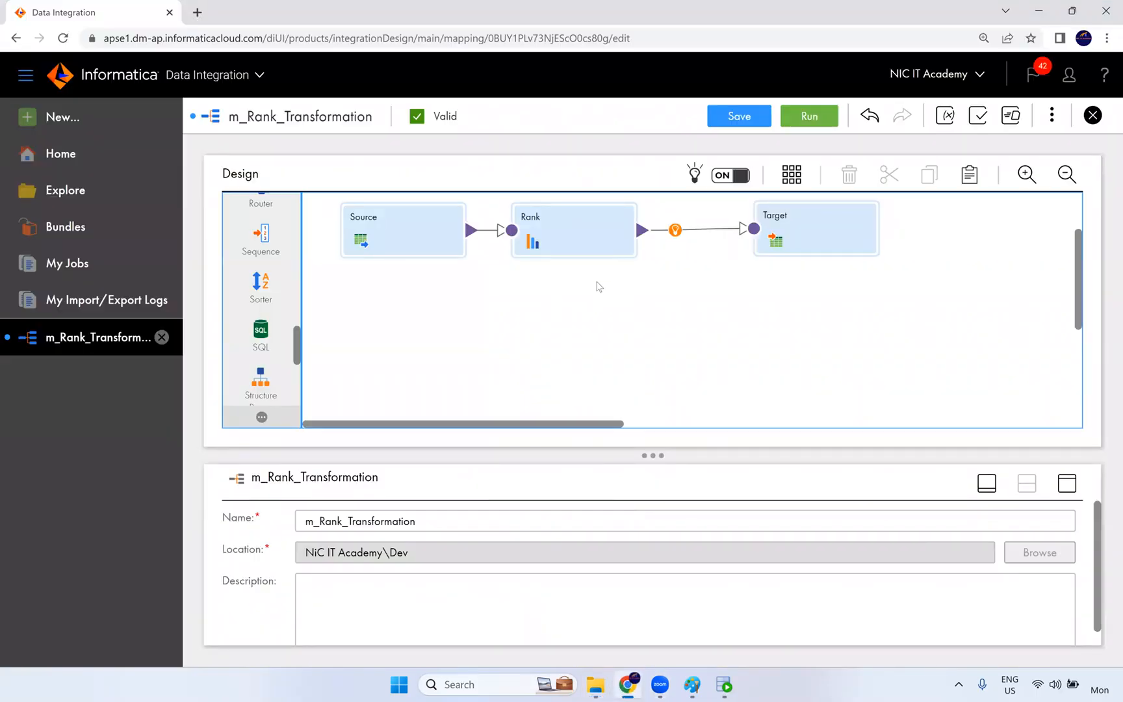
# Select the Rank node on the canvas to show its General properties
pyautogui.click(572, 236)
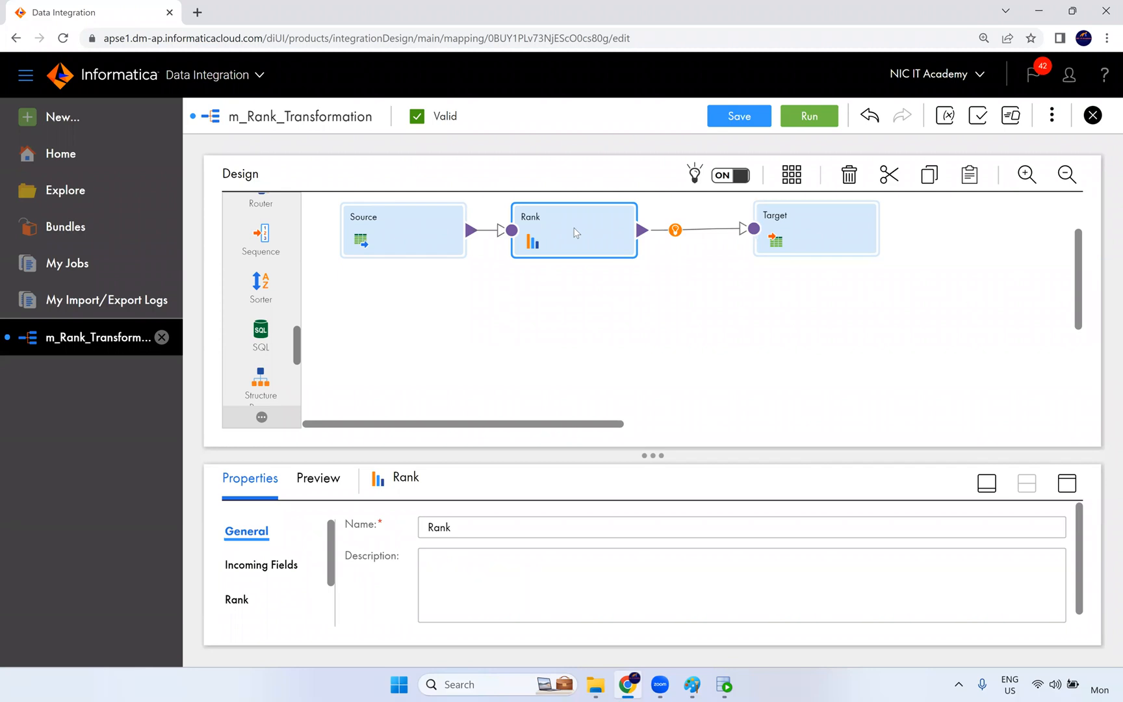
# Place a text box near the top-left of the canvas reading '1. Lookup Transformation'
pyautogui.click(691, 684)
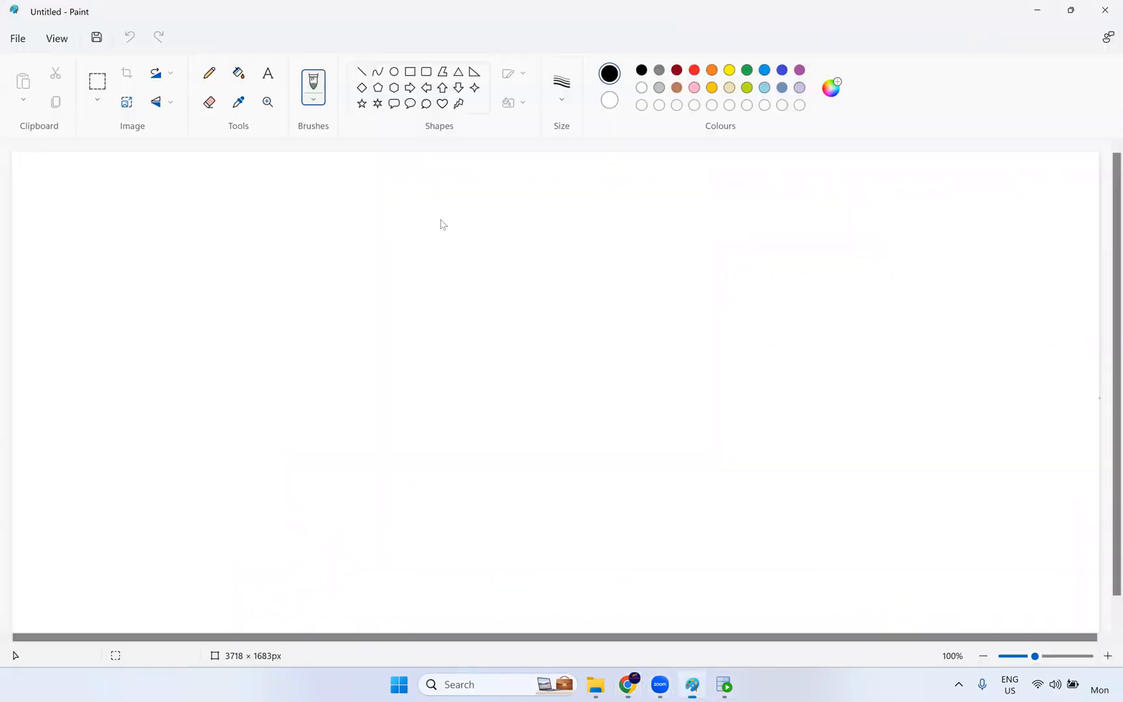
pyautogui.click(267, 73)
pyautogui.click(77, 202)
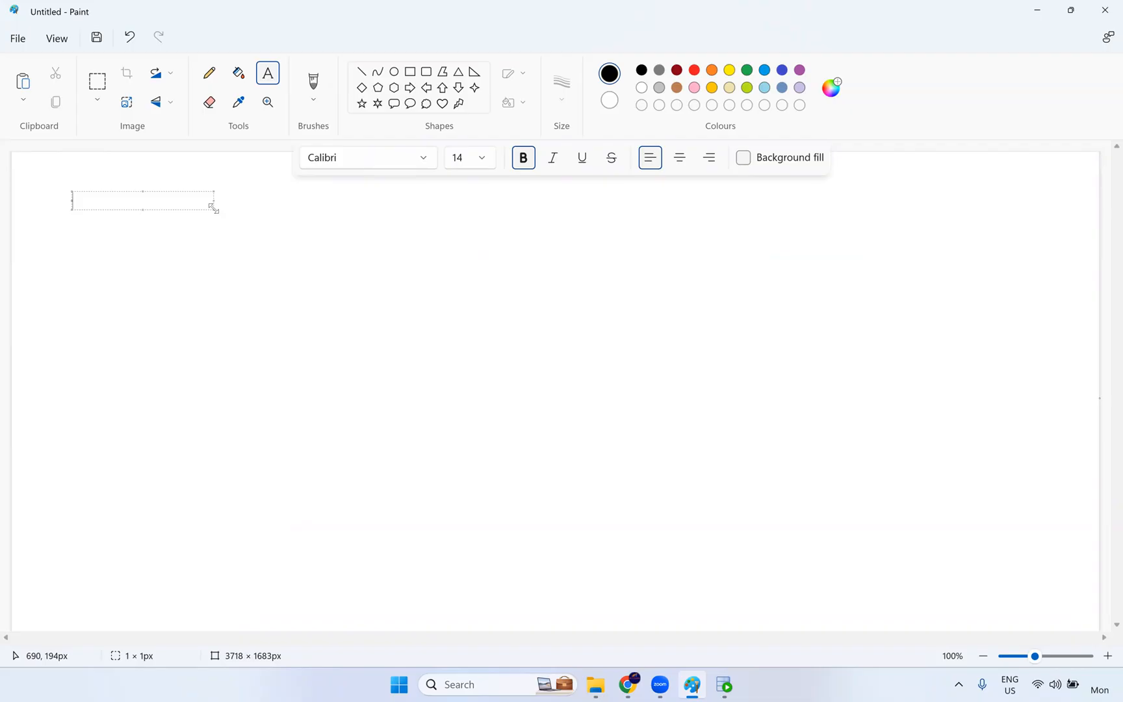
pyautogui.moveTo(214, 208); pyautogui.dragTo(299, 263)
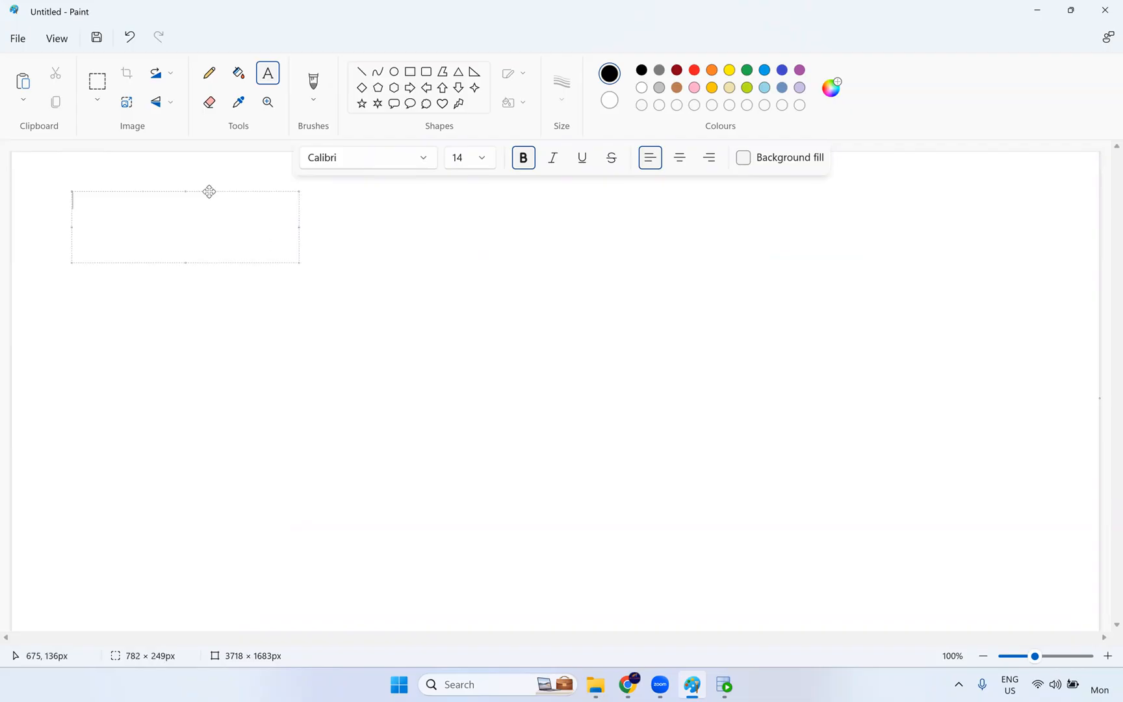
pyautogui.moveTo(209, 190); pyautogui.dragTo(207, 225)
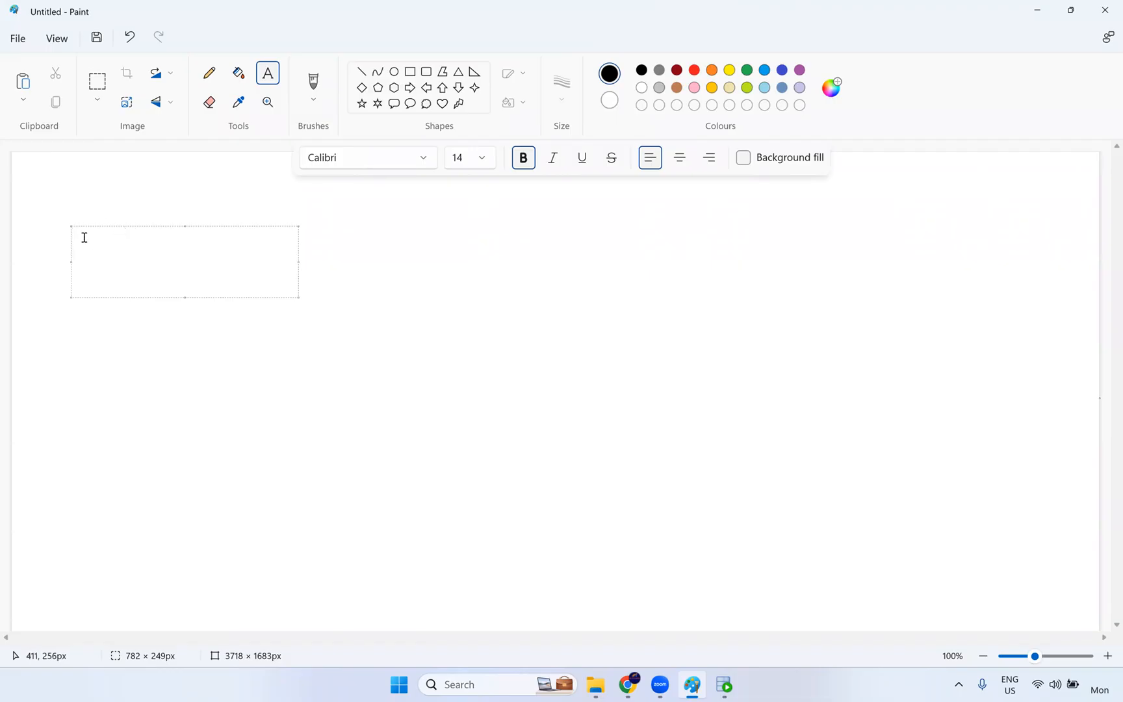
pyautogui.write('1. Lookup Transforamtio')
pyautogui.press('BackSpace')
pyautogui.press('BackSpace')
pyautogui.press('BackSpace')
pyautogui.press('BackSpace')
pyautogui.press('BackSpace')
pyautogui.write('mation')
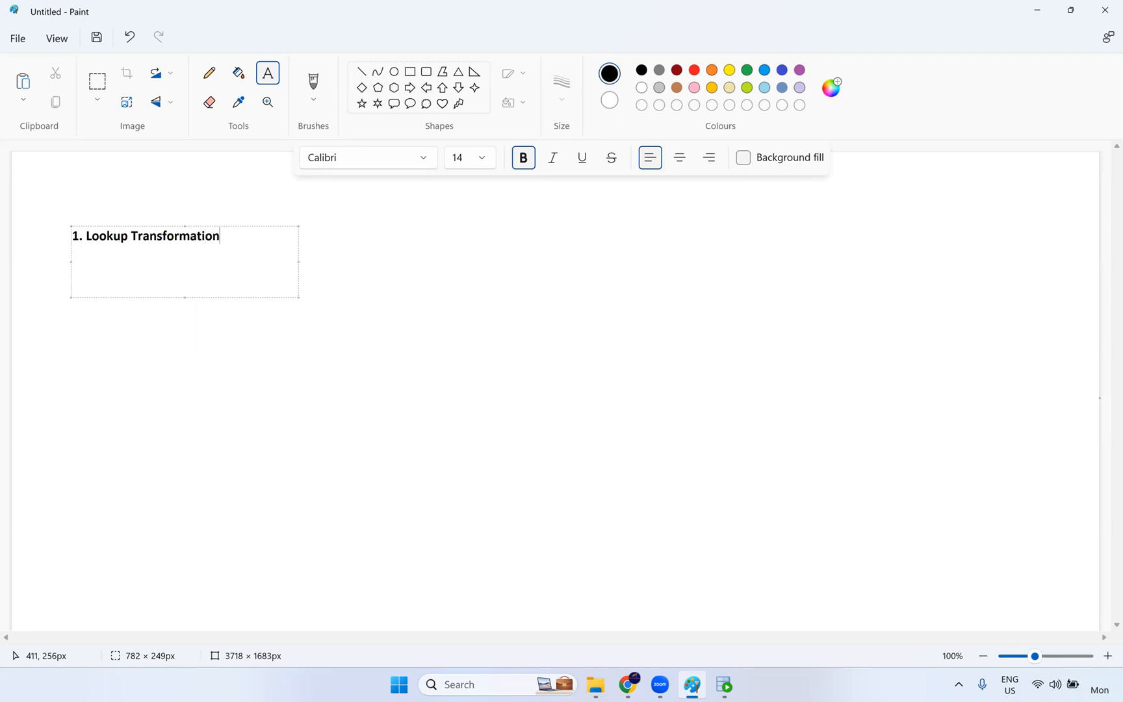
pyautogui.click(234, 220)
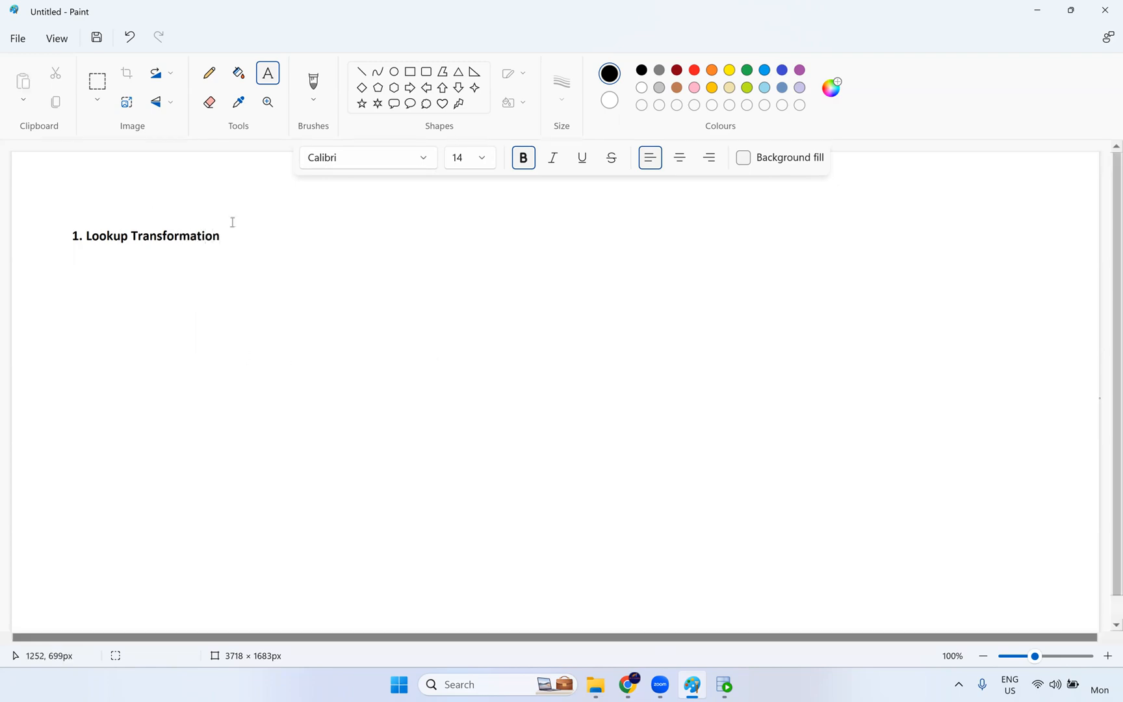
pyautogui.click(208, 73)
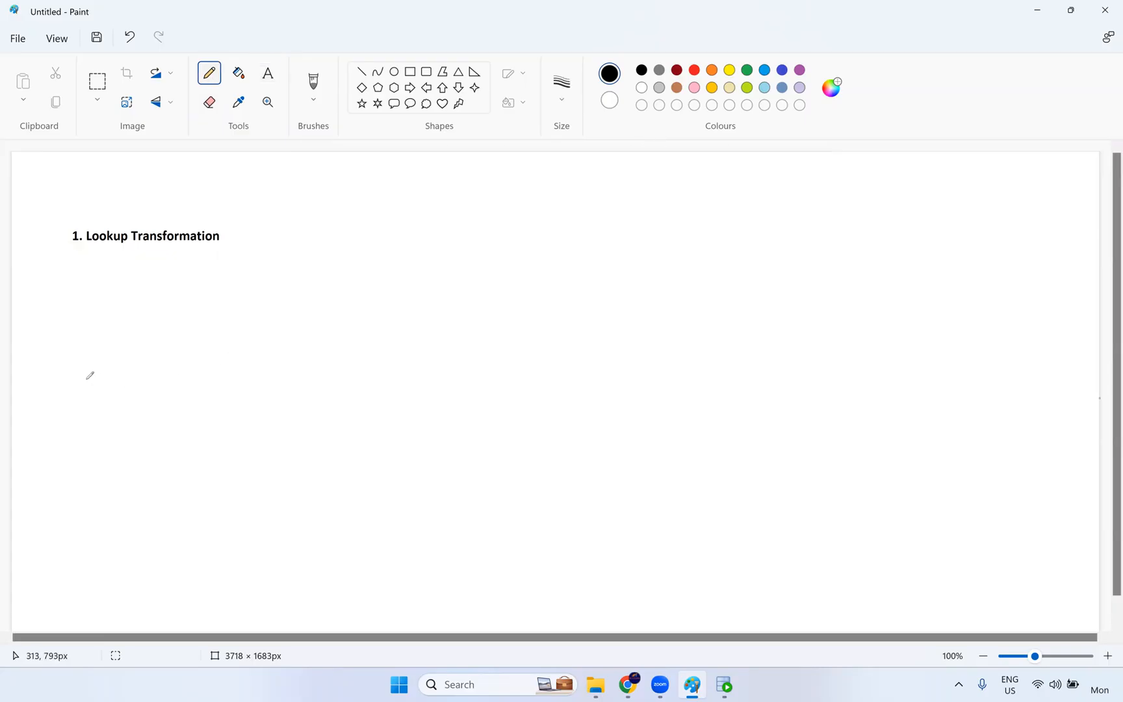
pyautogui.moveTo(99, 356)
pyautogui.mouseDown()
pyautogui.moveTo(86, 361)
pyautogui.moveTo(122, 374)
pyautogui.mouseUp()
pyautogui.hotkey('ctrl', 'z')
pyautogui.click(562, 104)
pyautogui.click(597, 195)
pyautogui.moveTo(95, 349); pyautogui.dragTo(97, 349)
pyautogui.moveTo(119, 331); pyautogui.dragTo(127, 362)
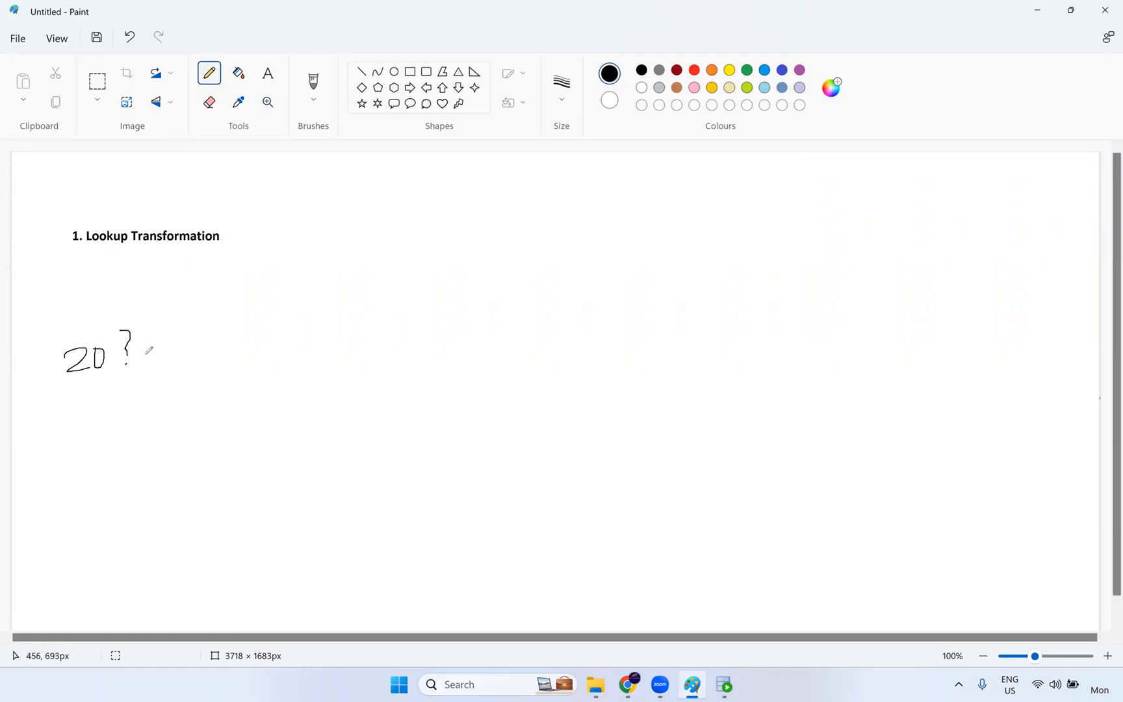
pyautogui.hotkey('ctrl', 'z')
pyautogui.hotkey('ctrl', 'z')
pyautogui.hotkey('ctrl', 'z')
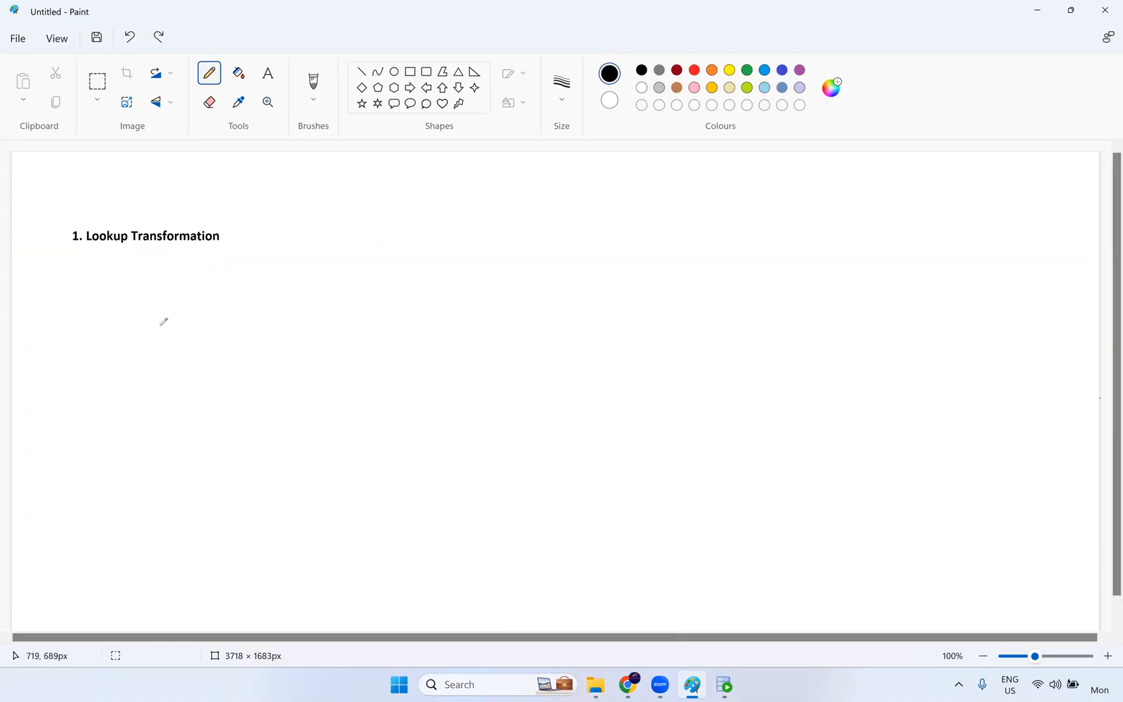
# In black, sketch a source box holding 20 linked to a prod_id/prod_nm lookup table
pyautogui.moveTo(142, 442)
pyautogui.mouseDown()
pyautogui.moveTo(252, 460)
pyautogui.moveTo(270, 317)
pyautogui.moveTo(137, 301)
pyautogui.mouseUp()
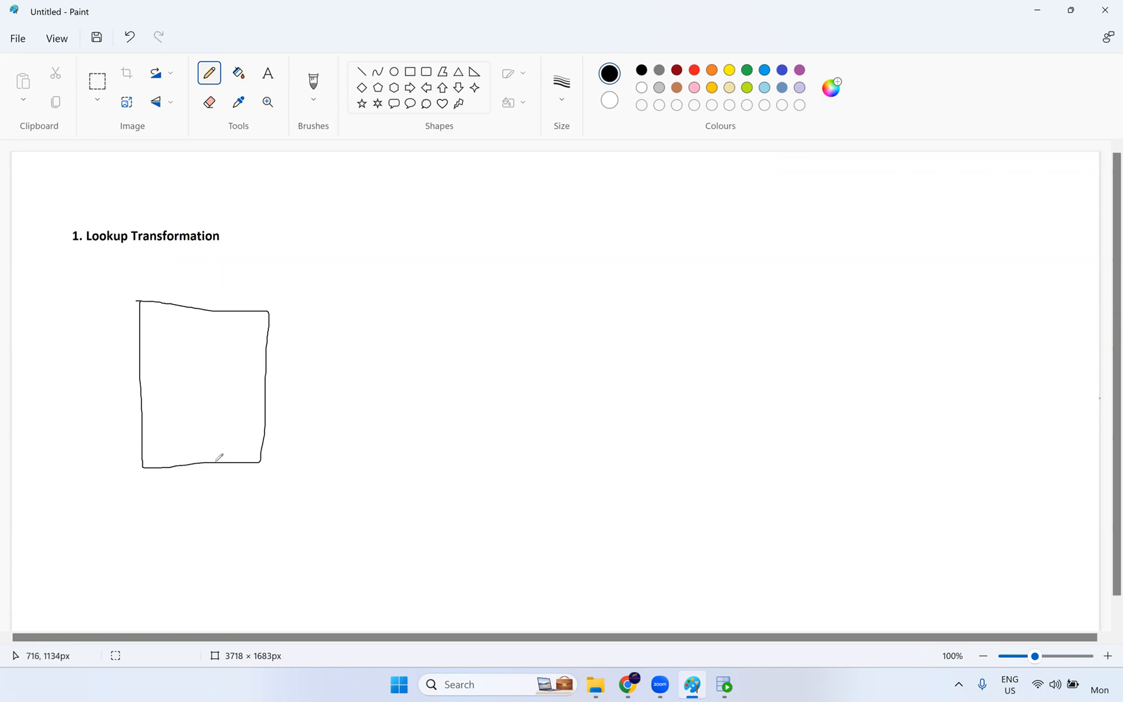
pyautogui.moveTo(195, 432)
pyautogui.mouseDown()
pyautogui.moveTo(192, 454)
pyautogui.moveTo(218, 445)
pyautogui.mouseUp()
pyautogui.moveTo(463, 175)
pyautogui.mouseDown()
pyautogui.moveTo(539, 243)
pyautogui.moveTo(582, 207)
pyautogui.moveTo(582, 182)
pyautogui.moveTo(463, 174)
pyautogui.mouseUp()
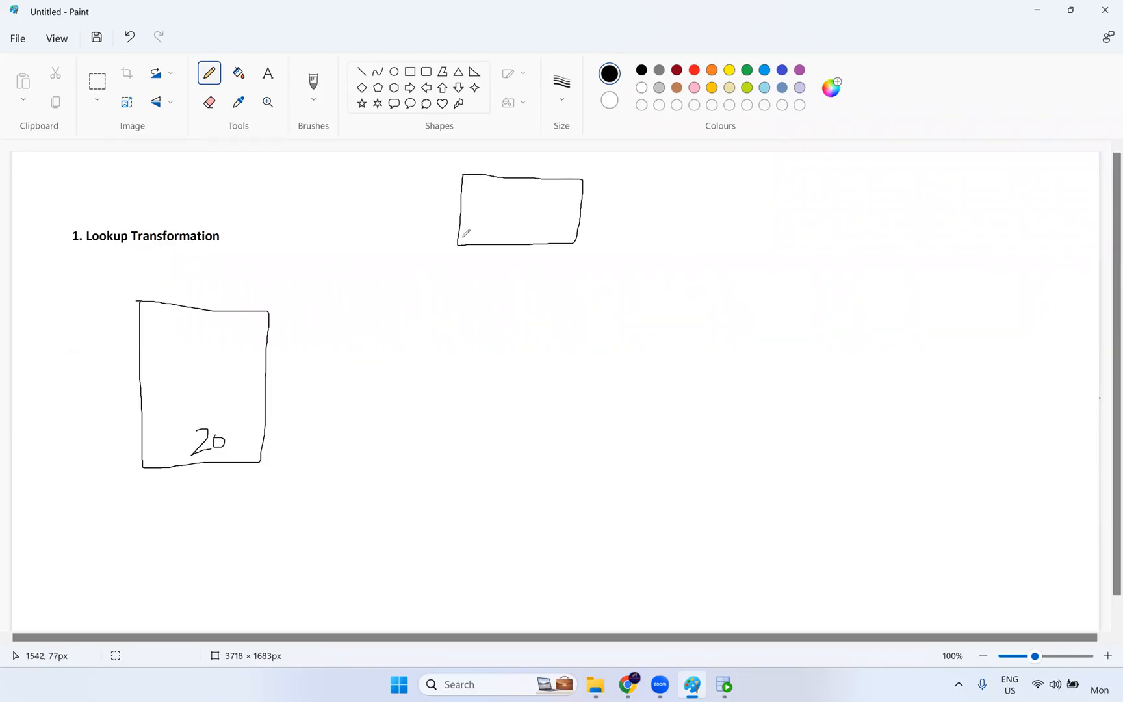
pyautogui.moveTo(469, 201)
pyautogui.mouseDown()
pyautogui.moveTo(493, 183)
pyautogui.moveTo(518, 188)
pyautogui.moveTo(529, 194)
pyautogui.moveTo(473, 221)
pyautogui.moveTo(512, 207)
pyautogui.moveTo(529, 218)
pyautogui.mouseUp()
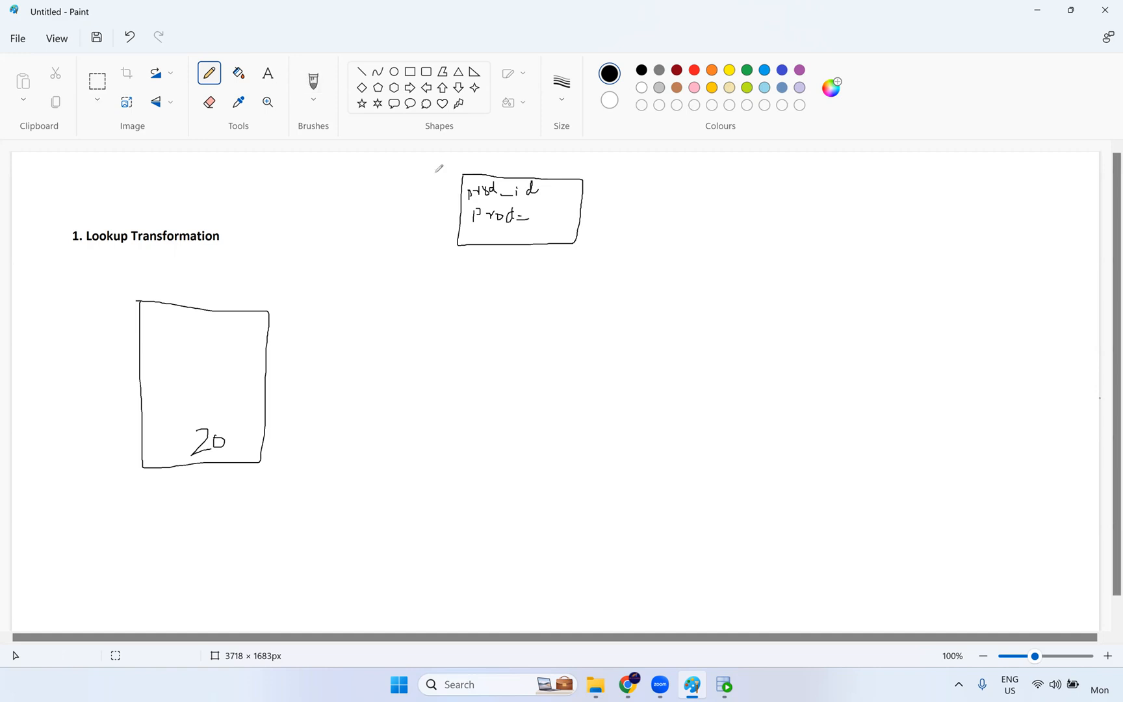
pyautogui.moveTo(533, 211); pyautogui.dragTo(542, 221)
pyautogui.moveTo(228, 441)
pyautogui.mouseDown()
pyautogui.moveTo(258, 446)
pyautogui.moveTo(381, 334)
pyautogui.moveTo(460, 236)
pyautogui.moveTo(447, 256)
pyautogui.mouseUp()
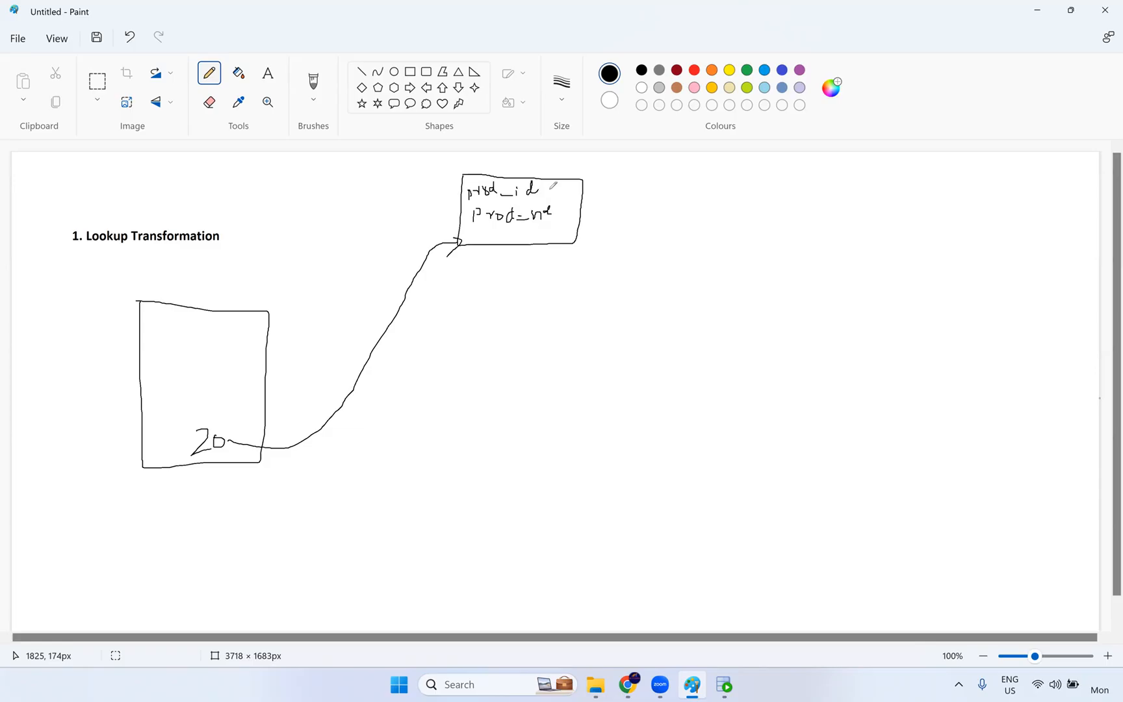
# In red, mark 20 in the lookup table and draw an output box with arrows in and out
pyautogui.click(694, 70)
pyautogui.moveTo(472, 233); pyautogui.dragTo(484, 240)
pyautogui.moveTo(548, 185)
pyautogui.mouseDown()
pyautogui.moveTo(565, 185)
pyautogui.moveTo(572, 224)
pyautogui.moveTo(469, 245)
pyautogui.mouseUp()
pyautogui.moveTo(545, 213); pyautogui.dragTo(592, 213)
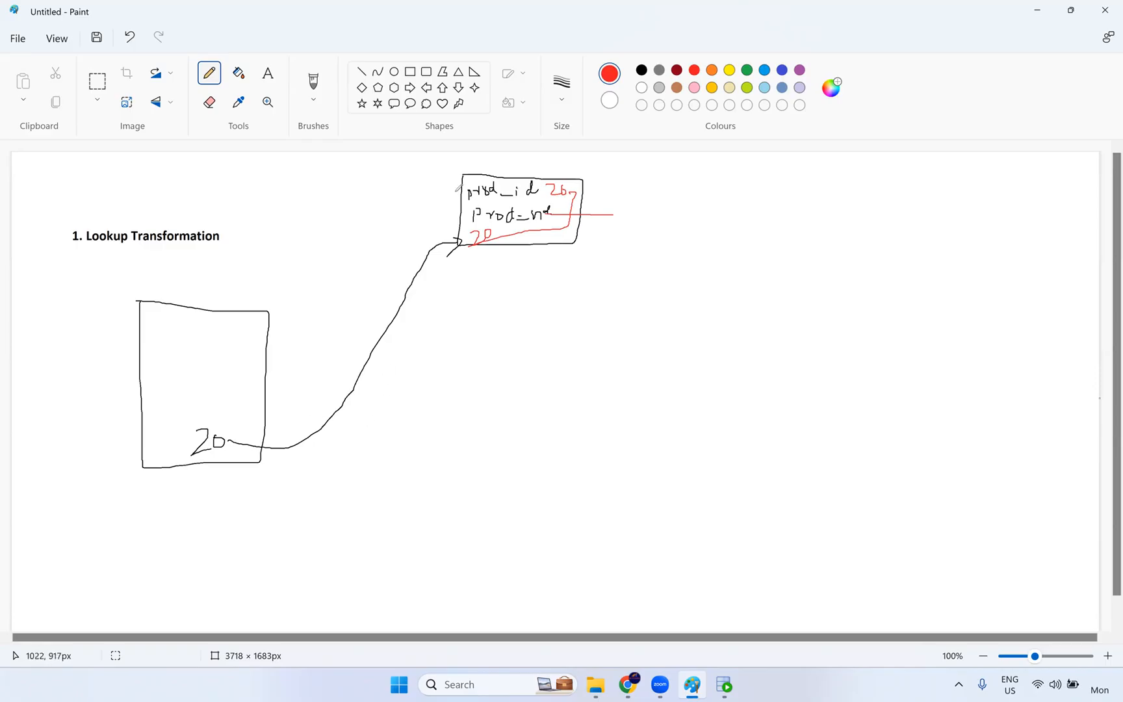
pyautogui.moveTo(431, 312)
pyautogui.mouseDown()
pyautogui.moveTo(430, 439)
pyautogui.moveTo(444, 459)
pyautogui.moveTo(563, 361)
pyautogui.moveTo(556, 317)
pyautogui.moveTo(430, 306)
pyautogui.mouseUp()
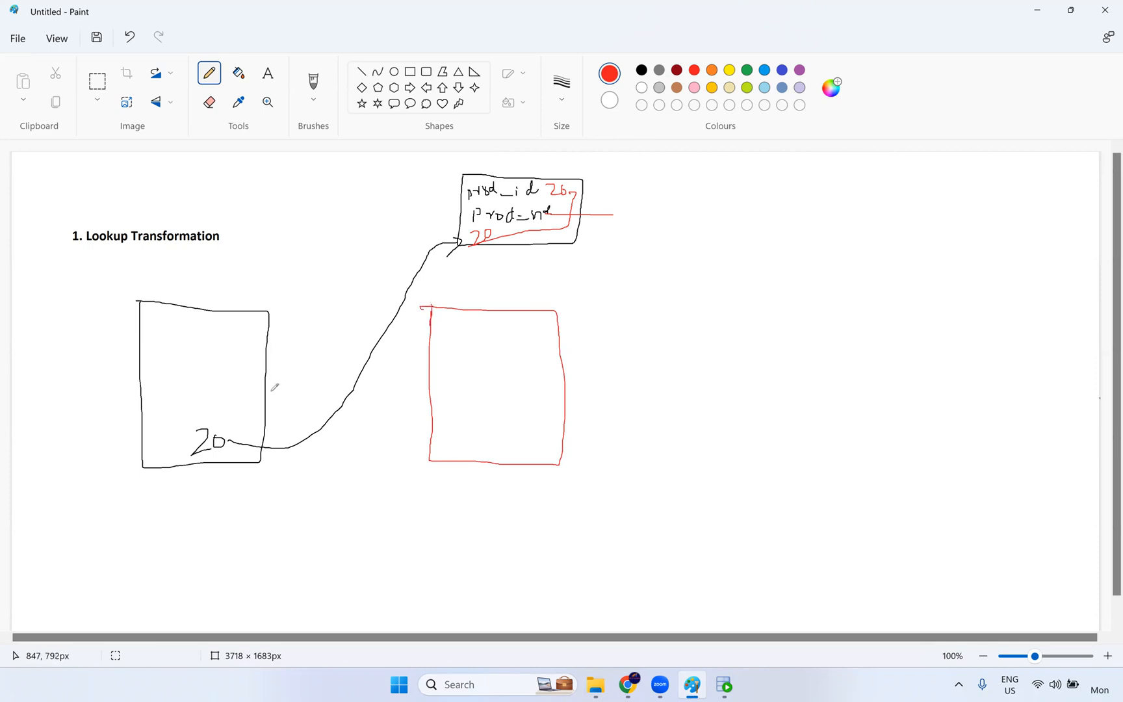
pyautogui.moveTo(263, 386)
pyautogui.mouseDown()
pyautogui.moveTo(375, 388)
pyautogui.moveTo(423, 369)
pyautogui.moveTo(415, 397)
pyautogui.mouseUp()
pyautogui.moveTo(567, 376)
pyautogui.mouseDown()
pyautogui.moveTo(682, 364)
pyautogui.moveTo(663, 398)
pyautogui.mouseUp()
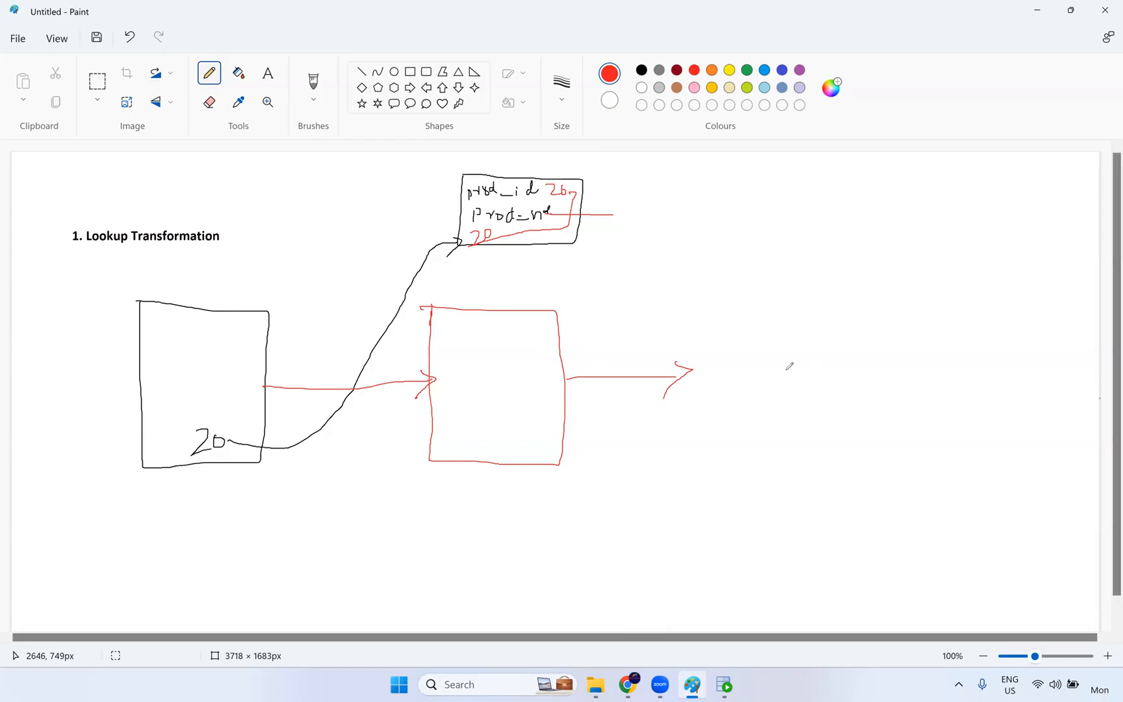
# Rerun the employees query and highlight the department 100 employees in the results
pyautogui.click(724, 684)
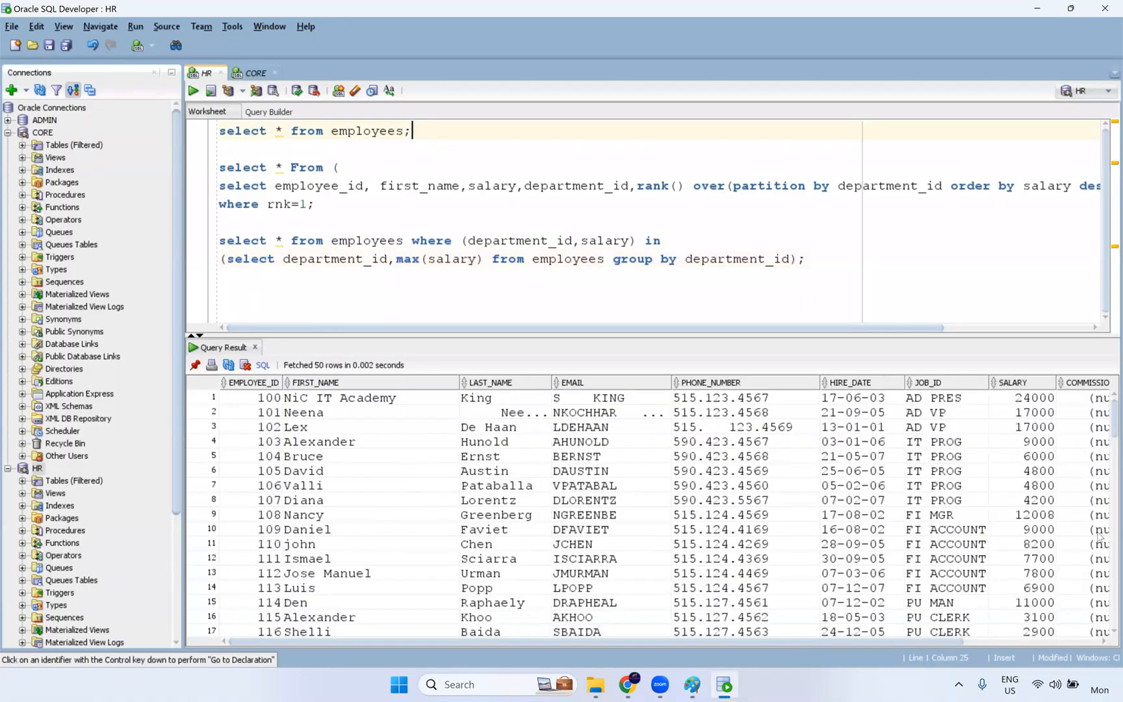
pyautogui.click(1099, 532)
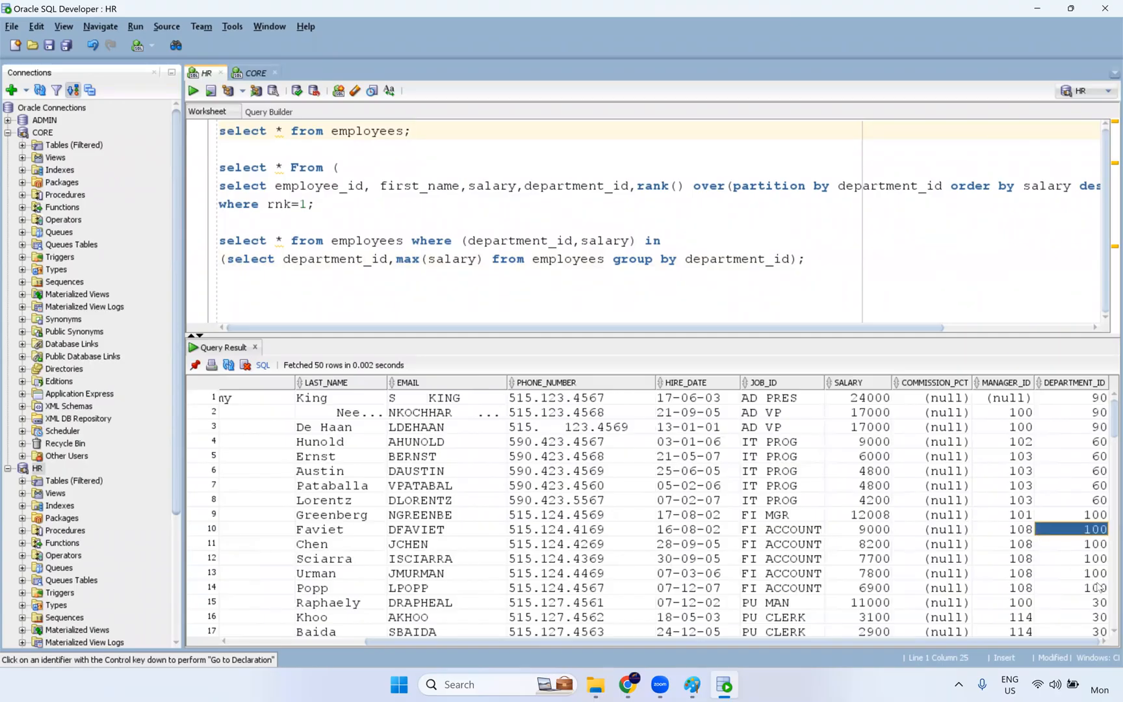
pyautogui.moveTo(1098, 588); pyautogui.dragTo(1097, 516)
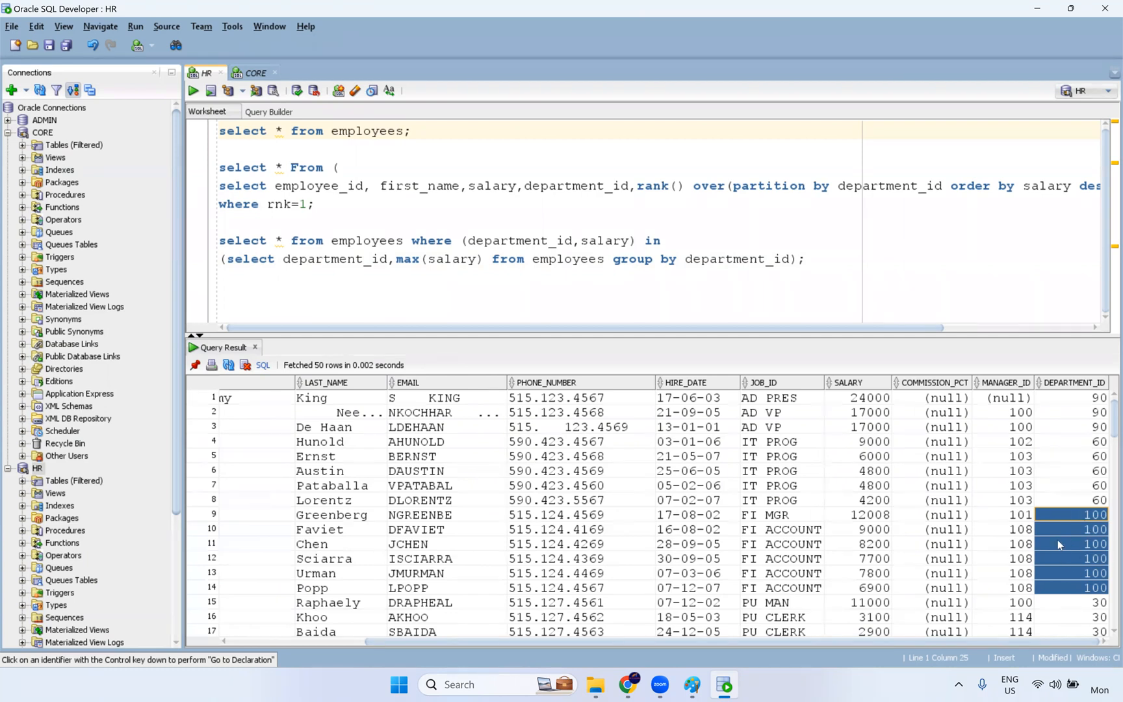
pyautogui.click(1092, 528)
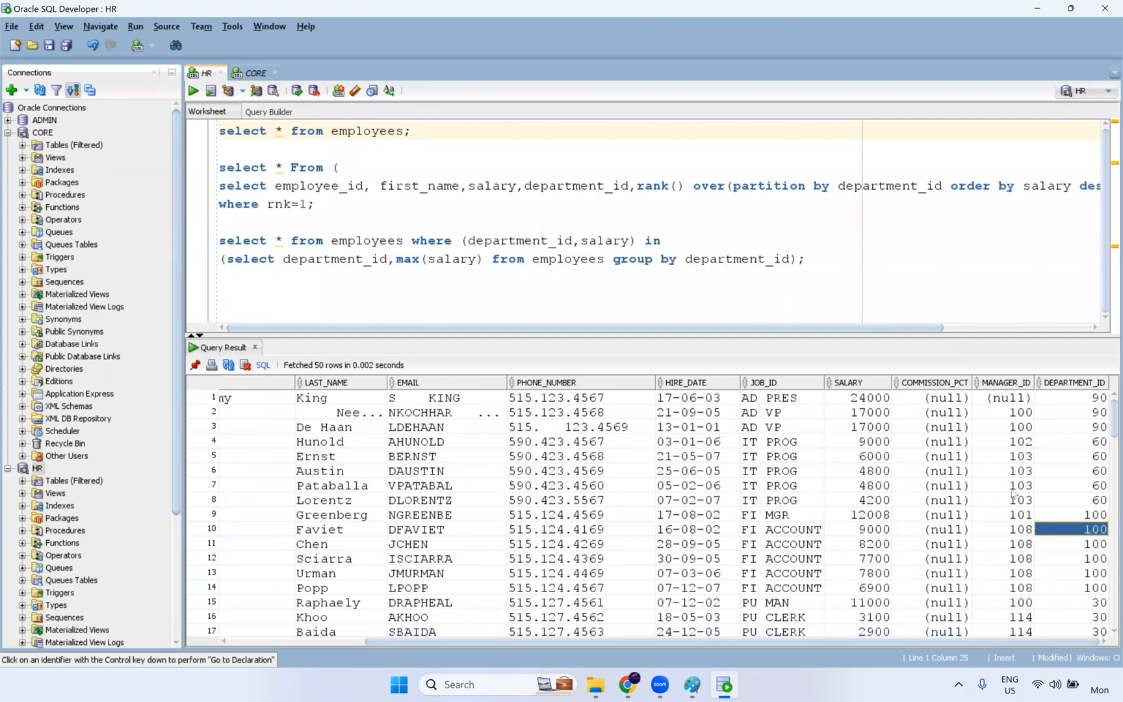
# Start a new line below the first query typing 'select * from departments;'
pyautogui.click(426, 134)
pyautogui.press('Return')
pyautogui.press('Return')
pyautogui.write('select * from ')
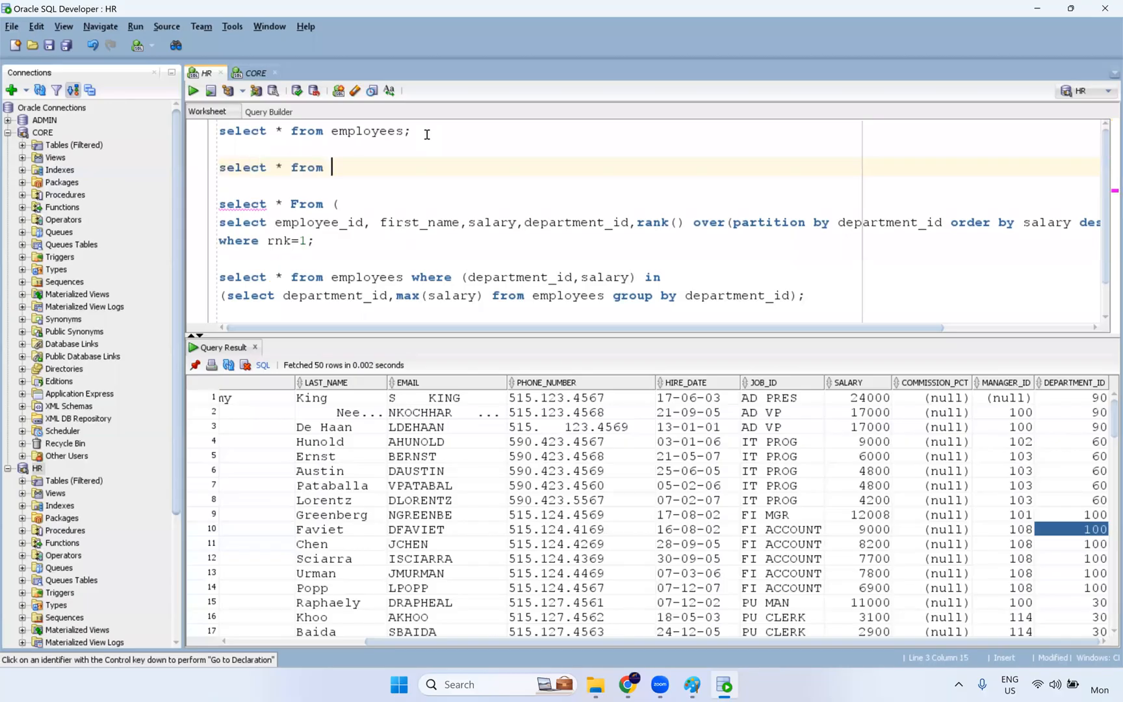
pyautogui.write('departments;')
# Run the departments query and highlight the Finance row: department 100, location 1700
pyautogui.hotkey('ctrl', 'Return')
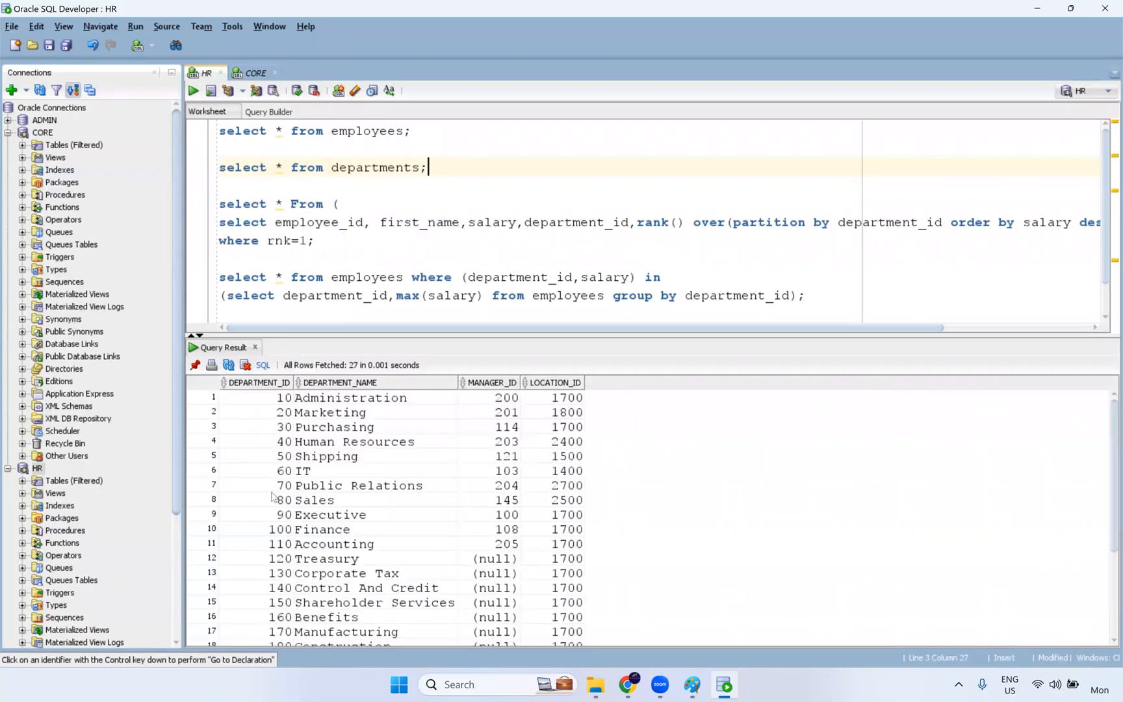
pyautogui.moveTo(280, 535); pyautogui.dragTo(414, 534)
pyautogui.moveTo(555, 527); pyautogui.dragTo(584, 527)
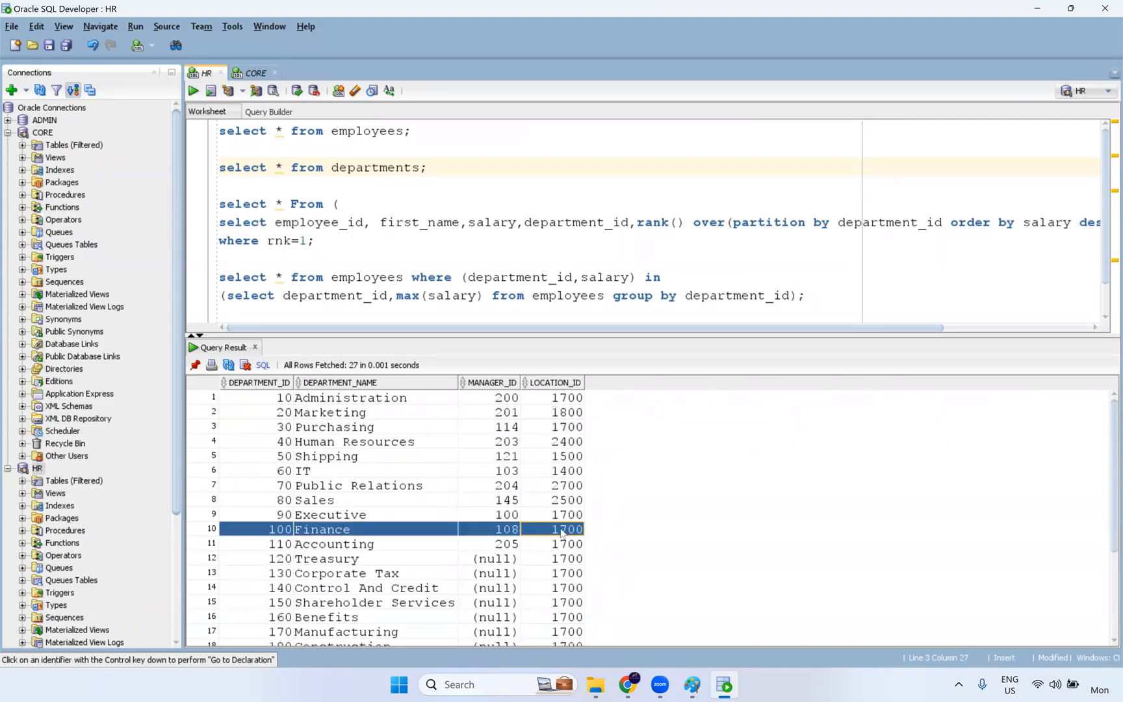
pyautogui.click(563, 533)
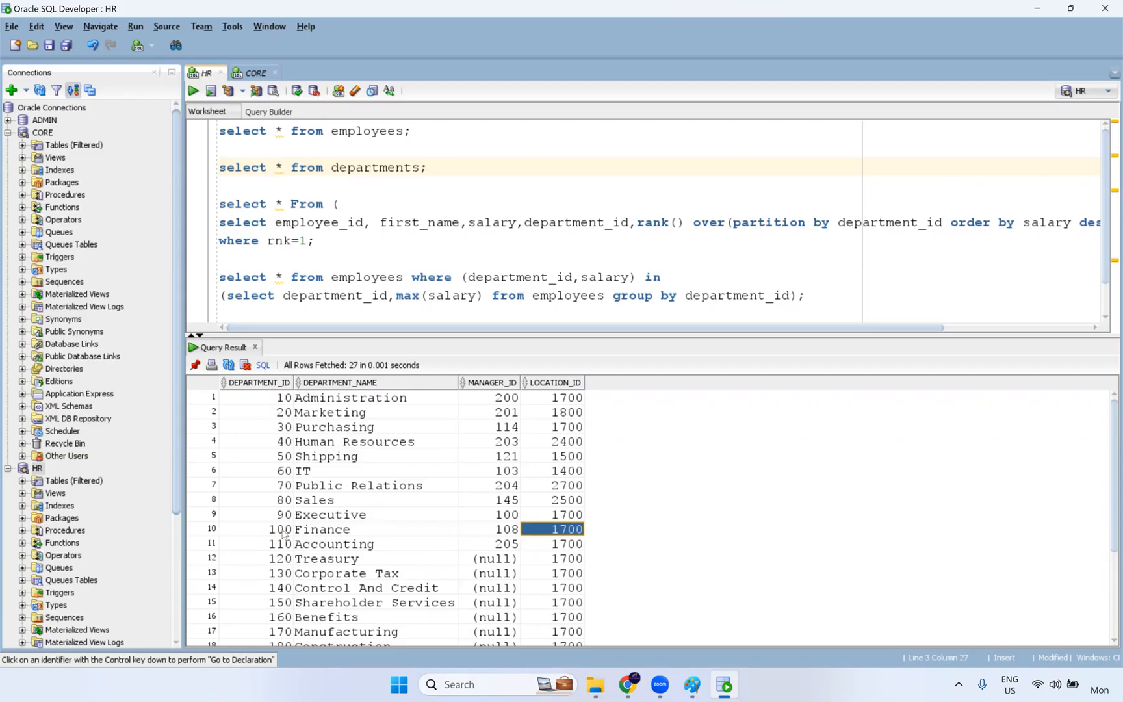
pyautogui.moveTo(284, 534); pyautogui.dragTo(560, 534)
pyautogui.doubleClick(574, 531)
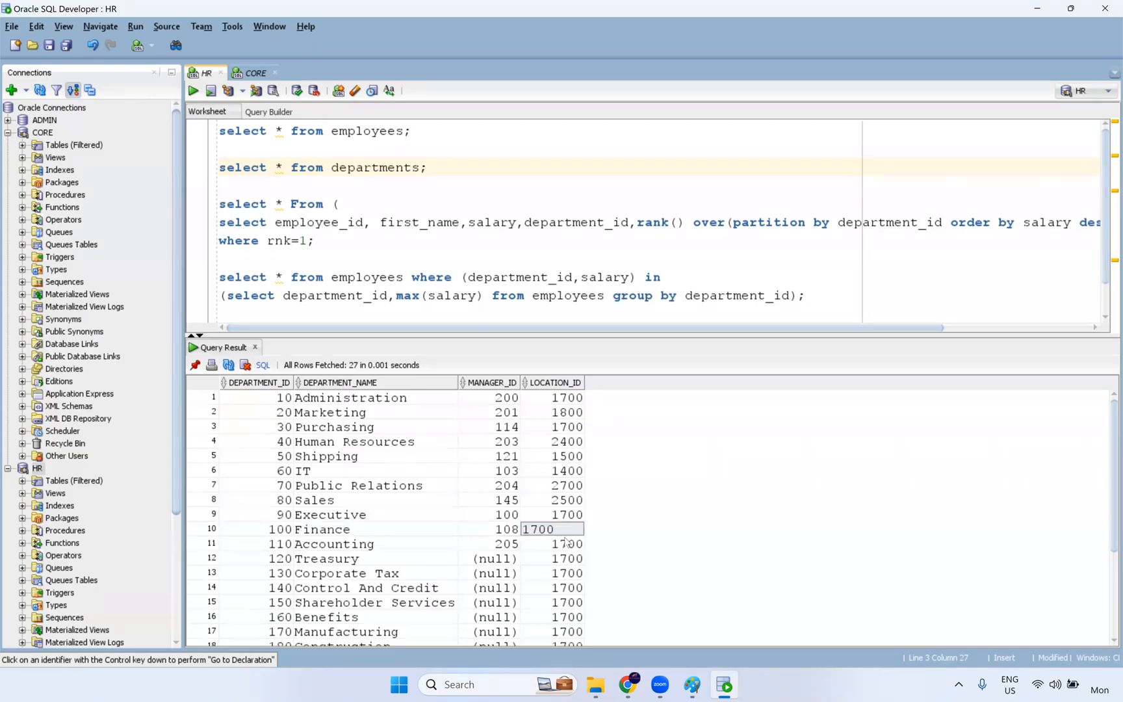
pyautogui.click(568, 548)
pyautogui.click(556, 531)
pyautogui.moveTo(286, 529); pyautogui.dragTo(579, 533)
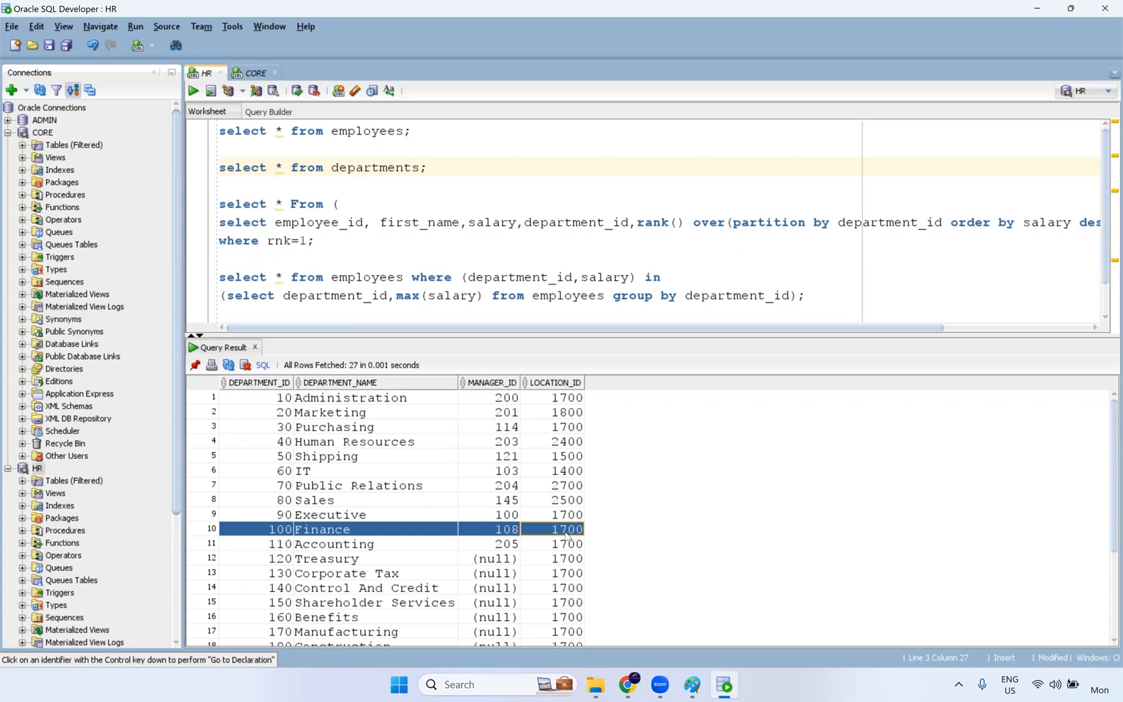
pyautogui.click(566, 532)
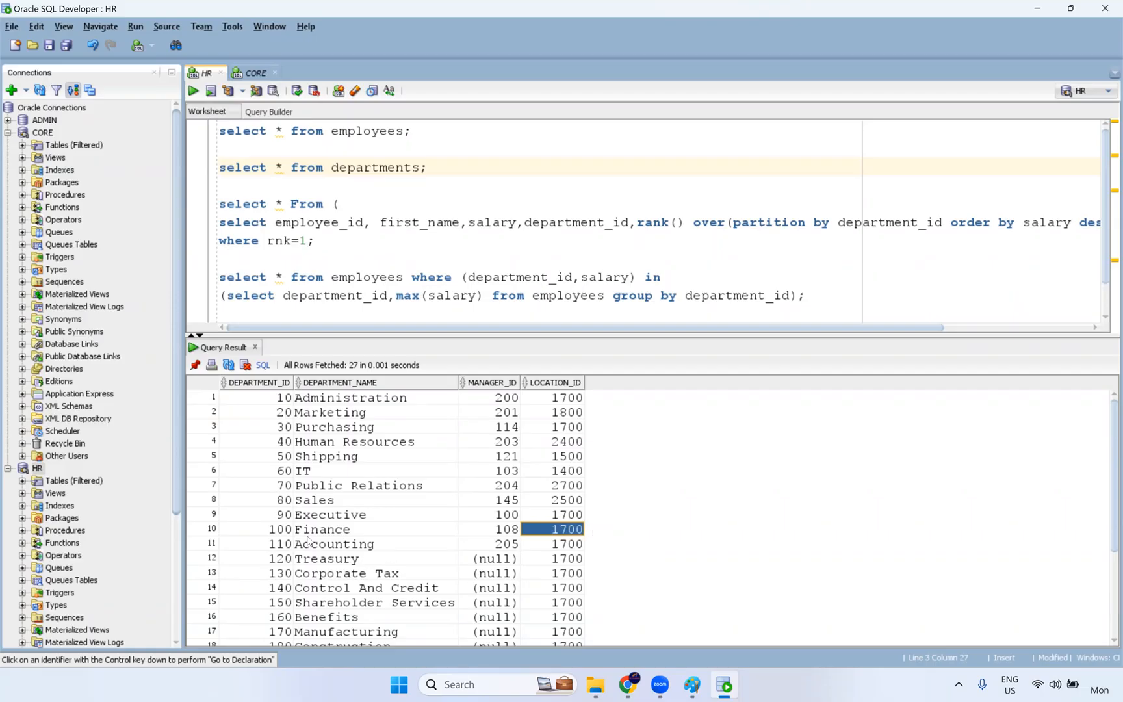
pyautogui.moveTo(293, 534); pyautogui.dragTo(593, 536)
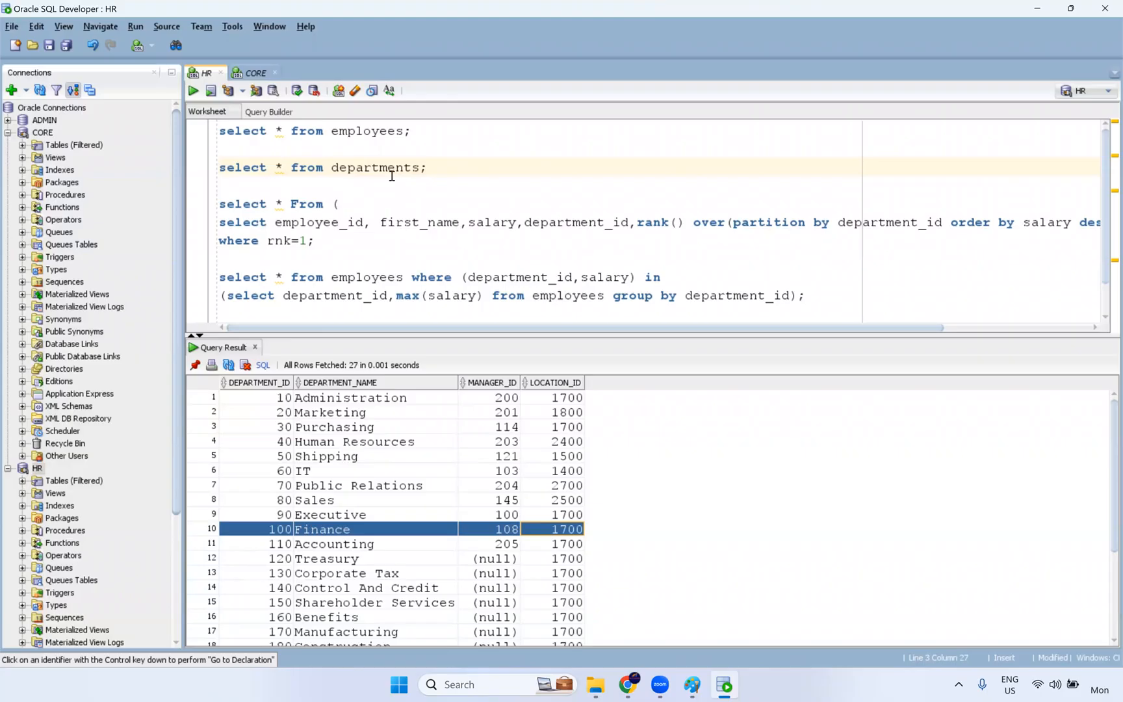
# Create a new blank mapping, Mapping5, in Informatica, then bring the Paint sketch back up
pyautogui.hotkey('alt', 'Tab')
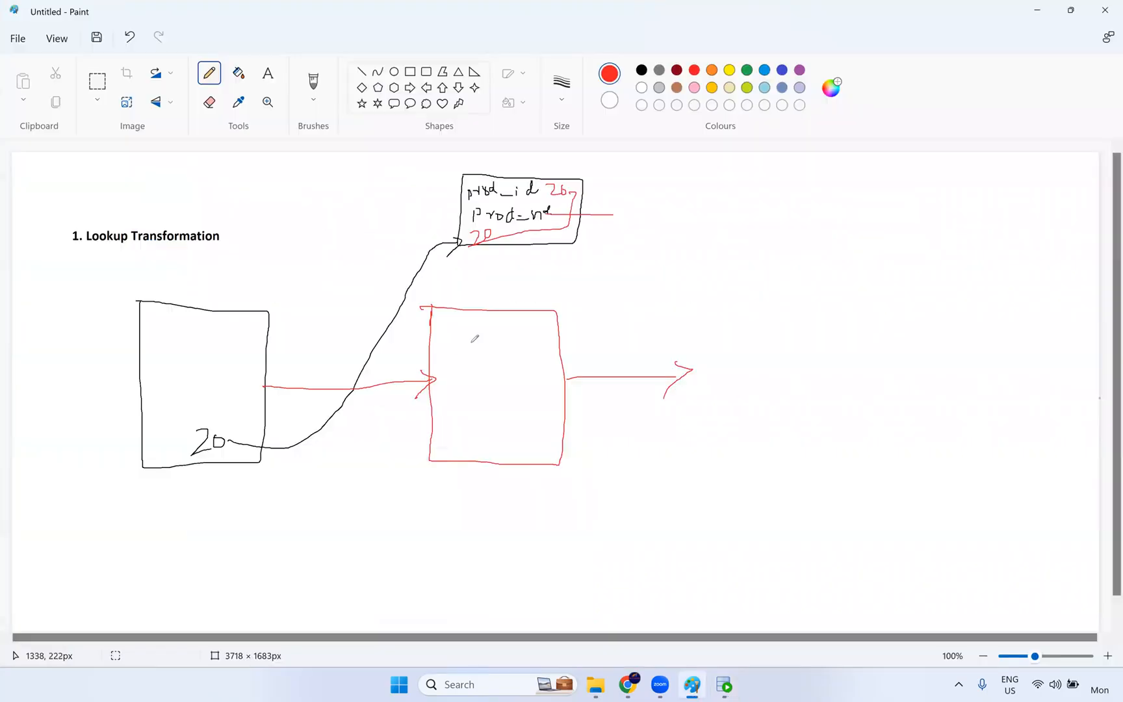
pyautogui.click(626, 686)
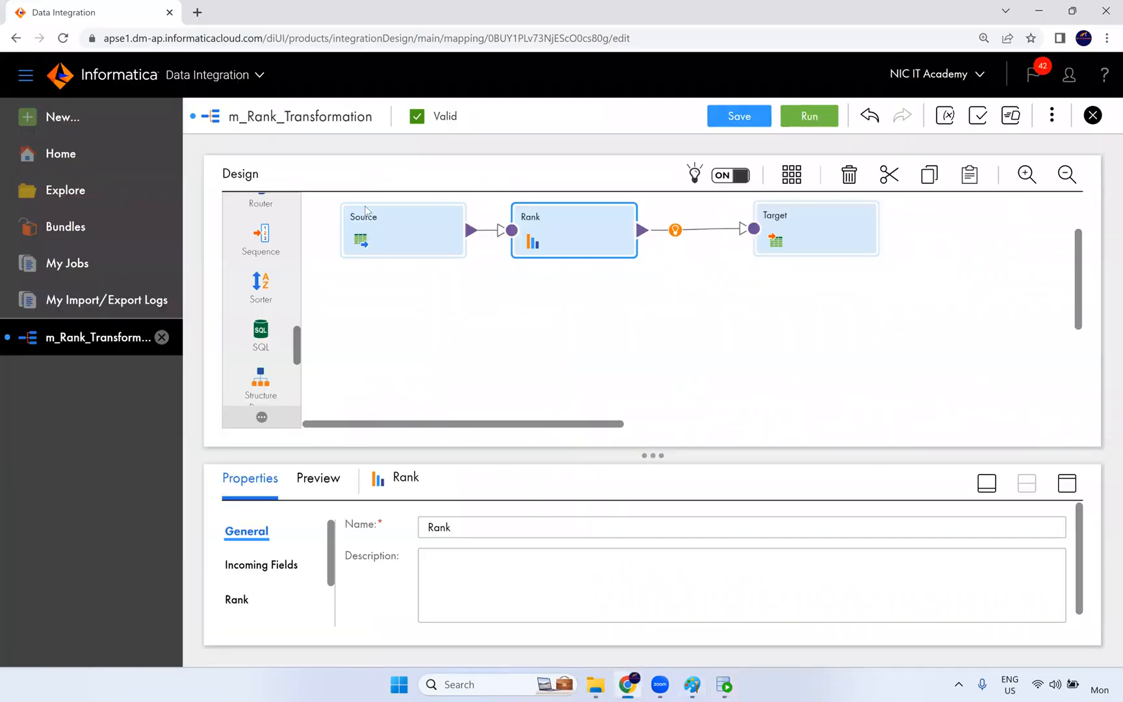
pyautogui.click(79, 120)
pyautogui.click(230, 252)
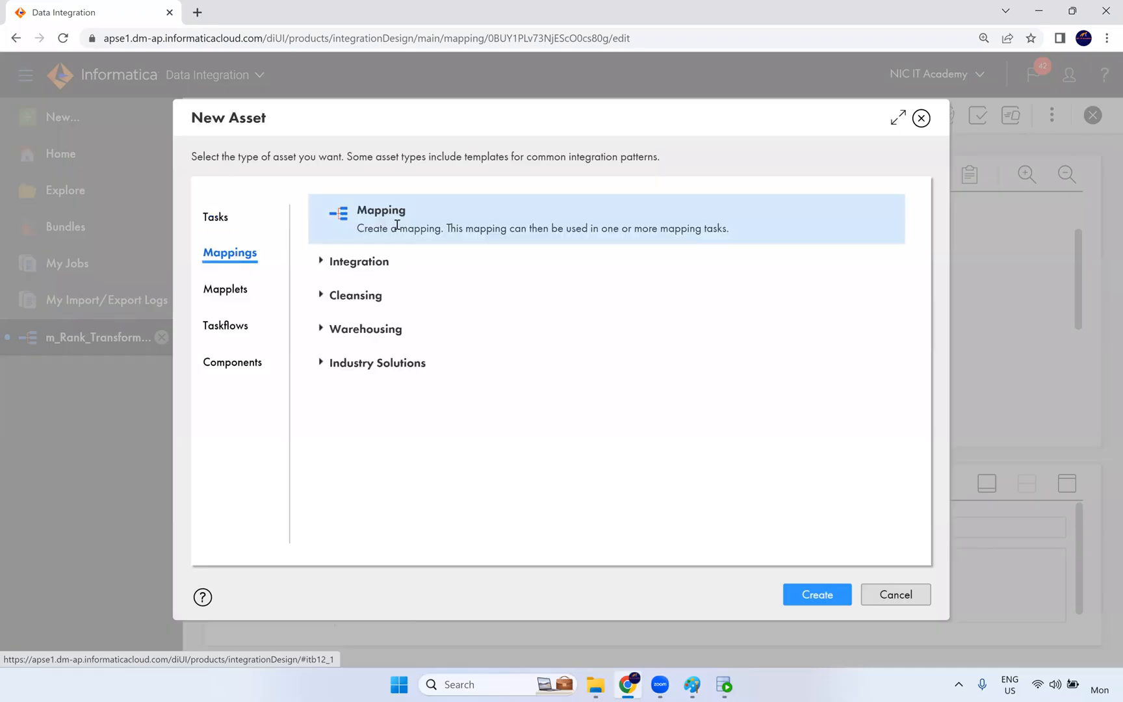
pyautogui.click(817, 594)
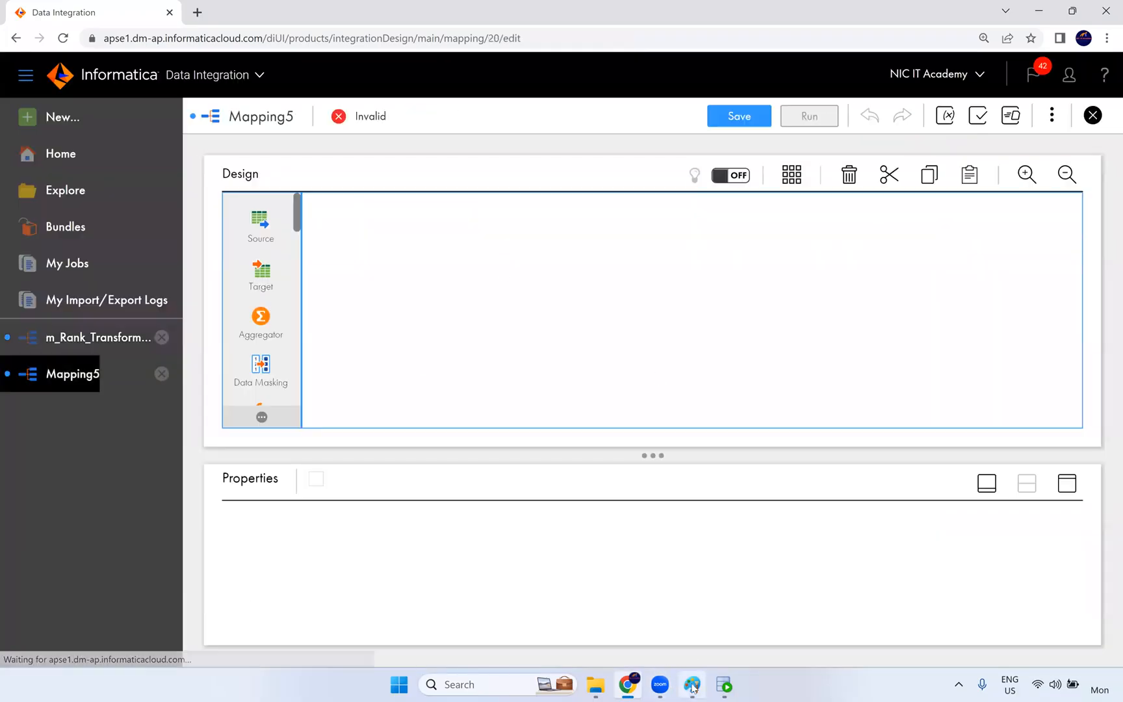
pyautogui.click(692, 686)
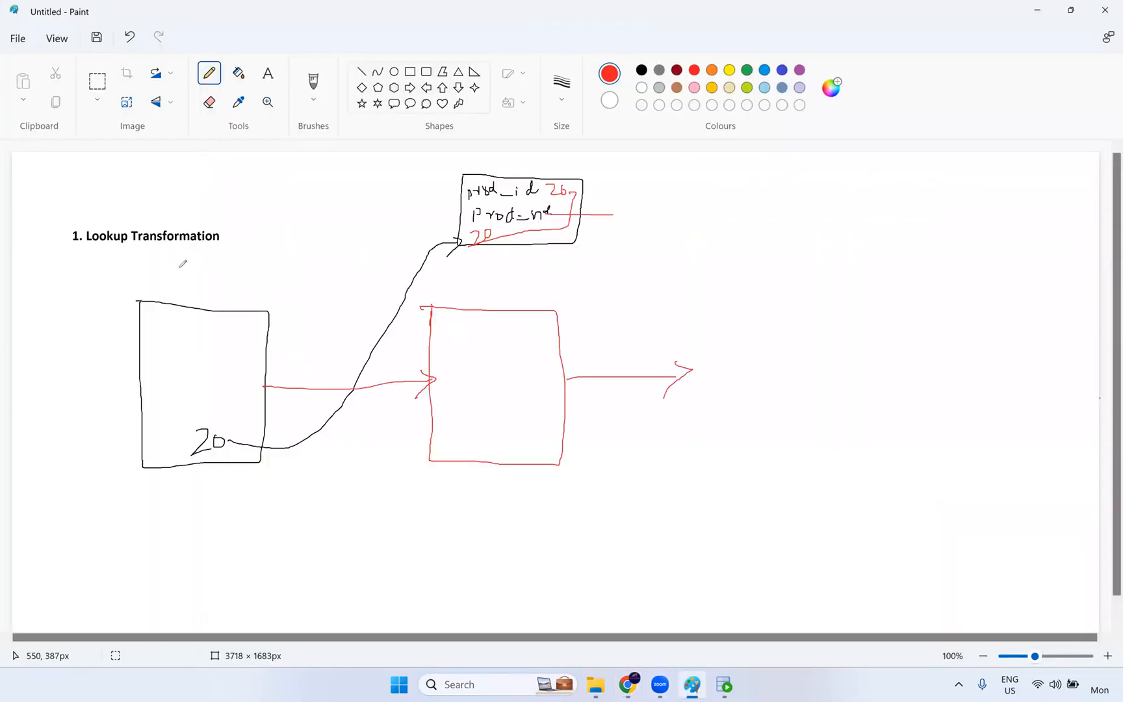
# Add green text 'Connected, Unconnected' beneath the Lookup Transformation heading in Paint, then return to the mapping
pyautogui.click(267, 73)
pyautogui.click(745, 70)
pyautogui.click(102, 257)
pyautogui.write('Connected , Unco')
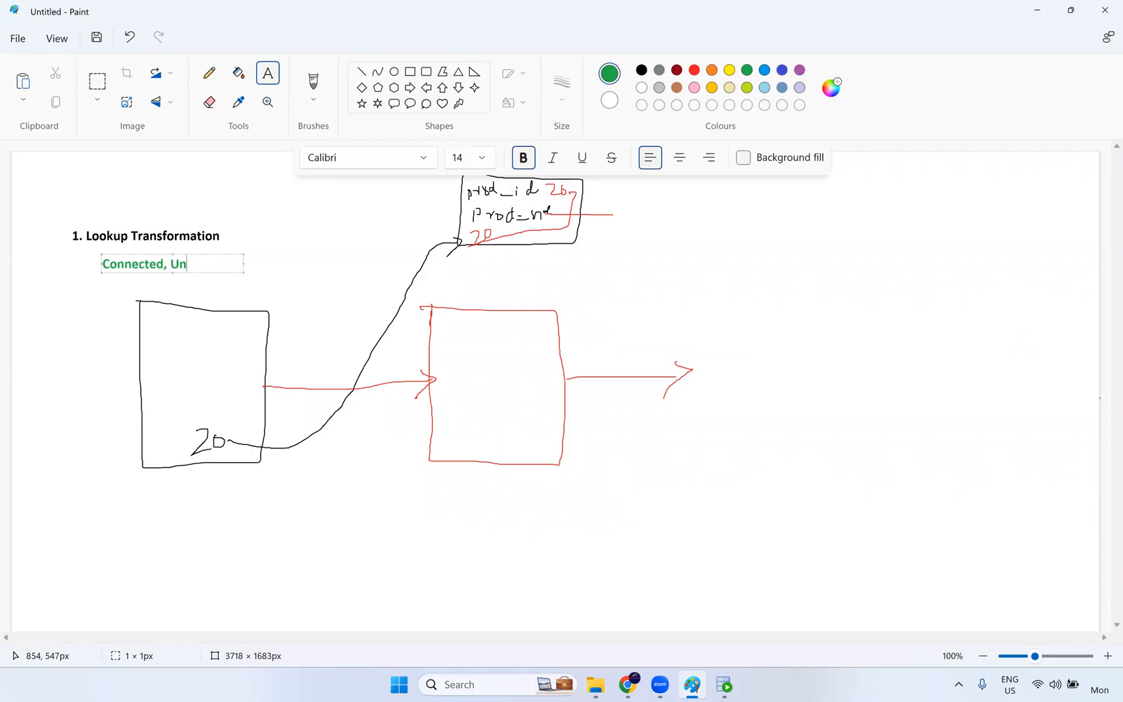
pyautogui.write('ted')
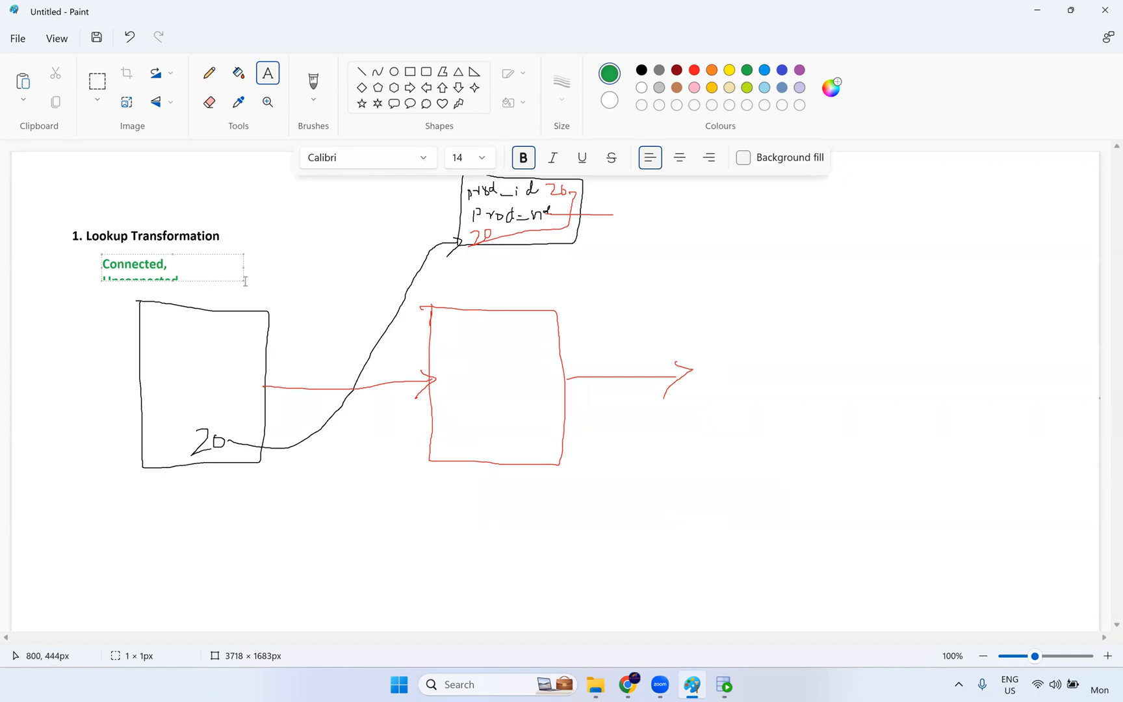
pyautogui.moveTo(242, 280); pyautogui.dragTo(334, 274)
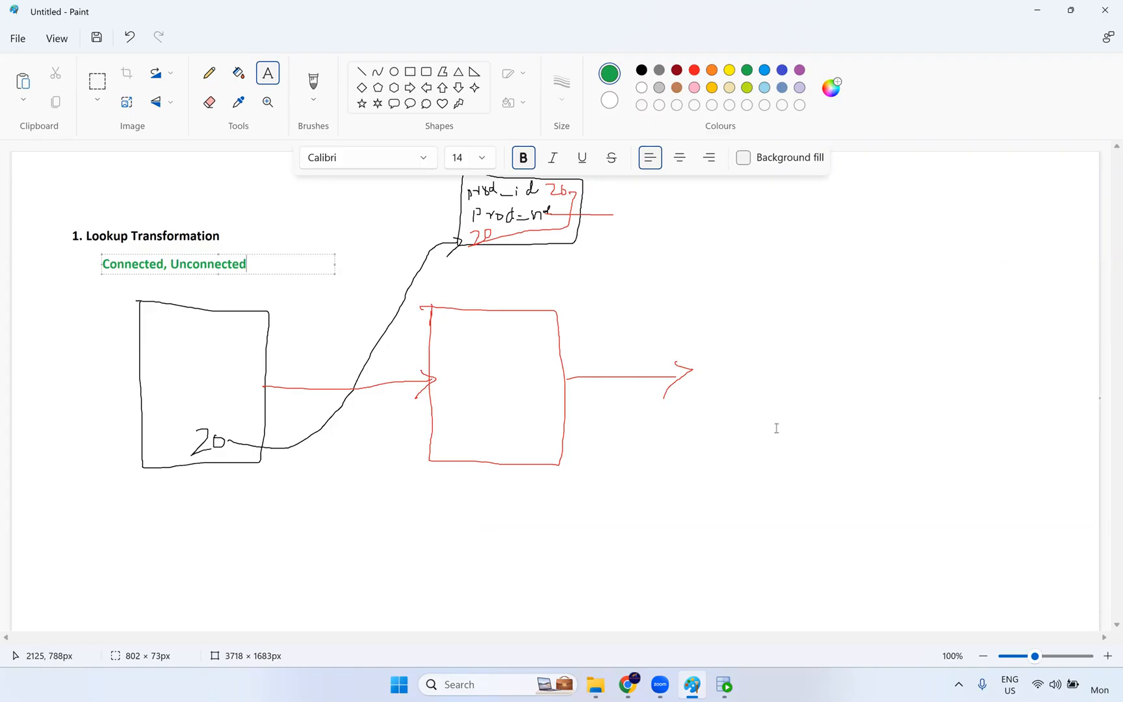
pyautogui.click(497, 257)
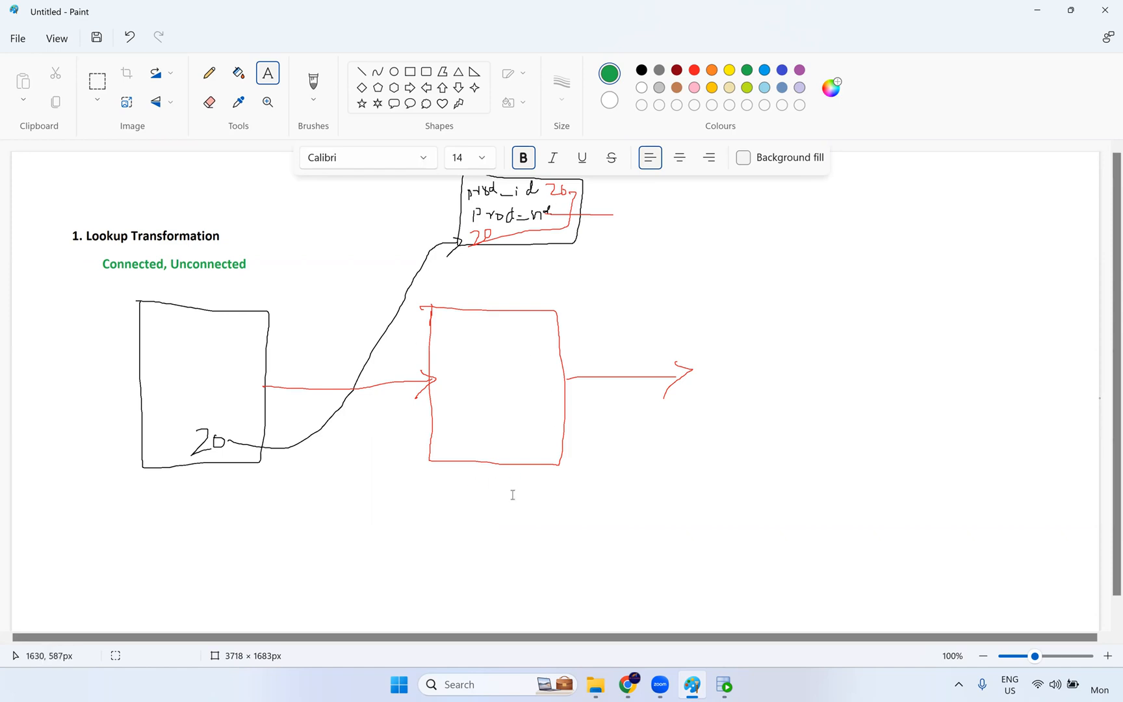
pyautogui.click(627, 684)
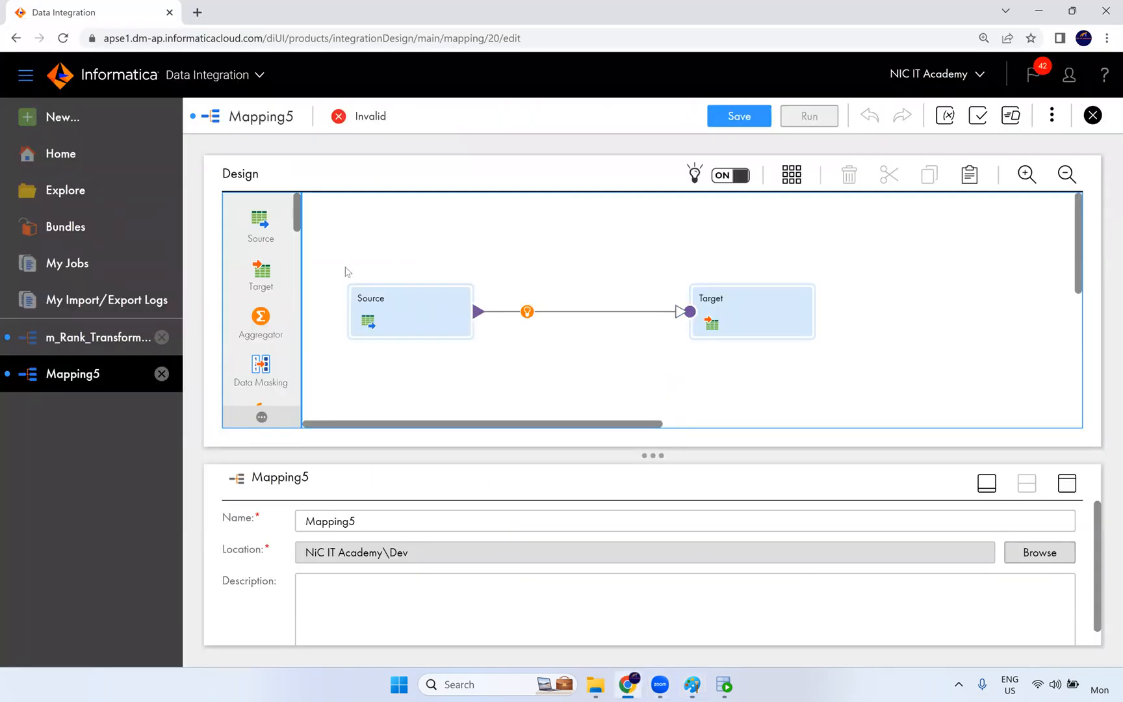
# Rename the mapping to m_Connected_lookup_Transformation and select the Source node
pyautogui.moveTo(358, 522); pyautogui.dragTo(244, 529)
pyautogui.write('m_Connected_lookup')
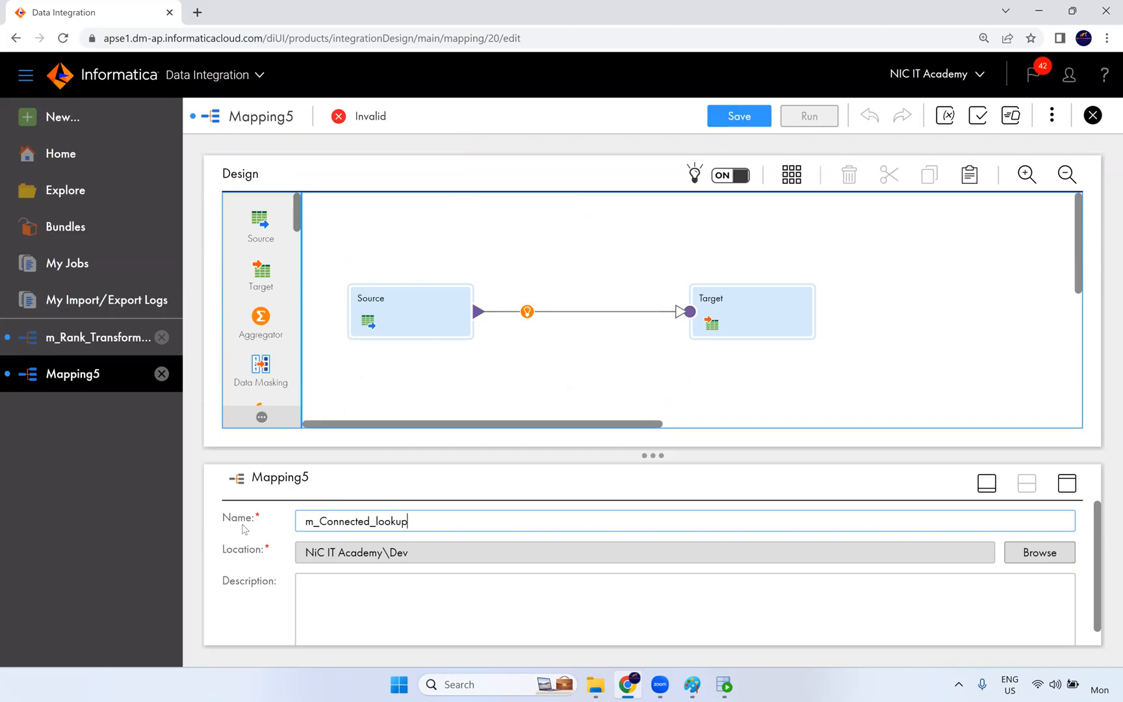
pyautogui.write('_Transforamtionmation')
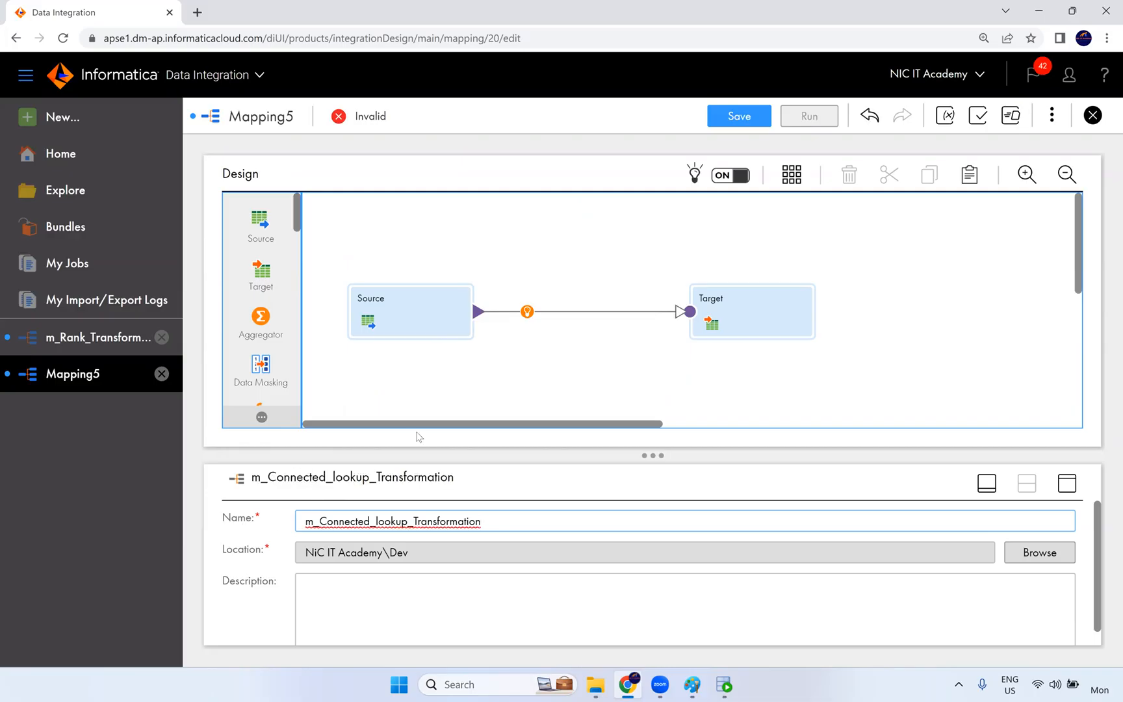
pyautogui.click(464, 594)
pyautogui.click(435, 324)
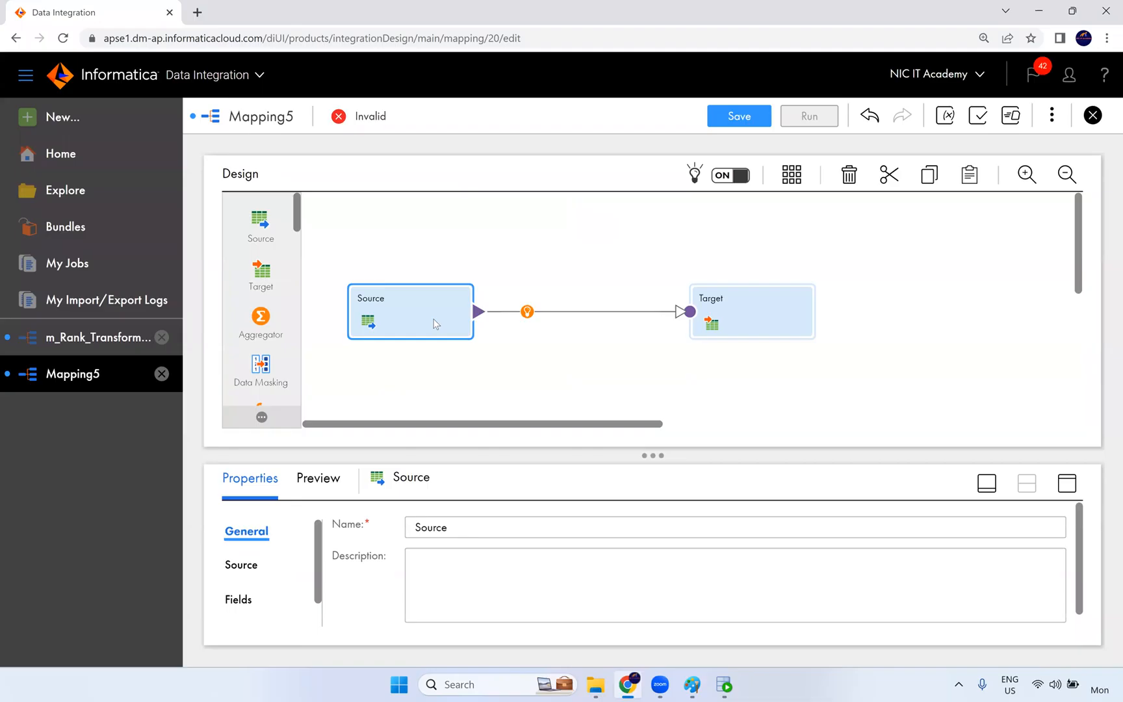
# Set the Source to read the EMPLOYEES table through the Oracle_Src connection
pyautogui.click(1067, 482)
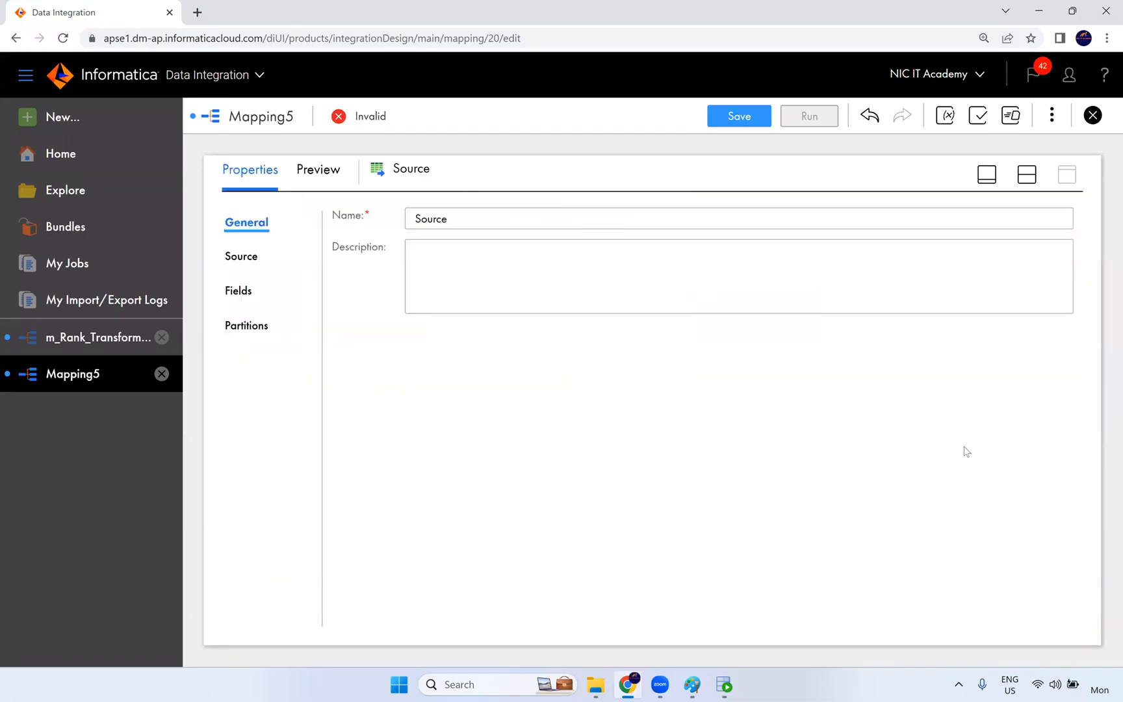
pyautogui.click(257, 260)
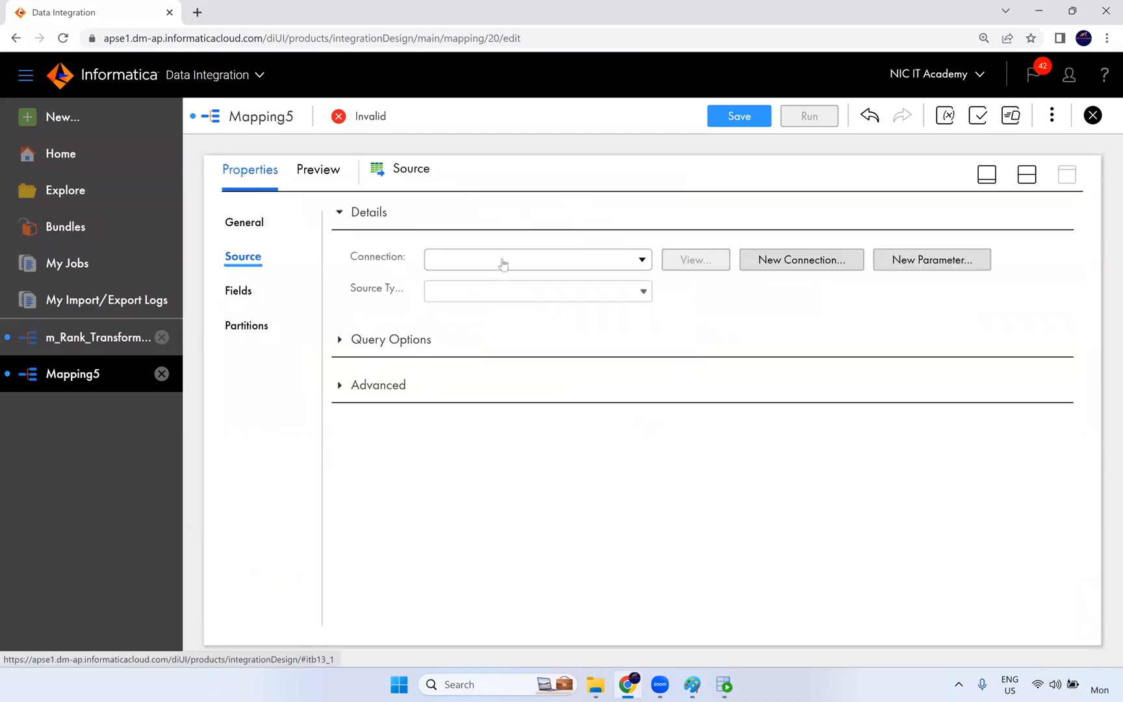
pyautogui.click(503, 263)
pyautogui.click(495, 381)
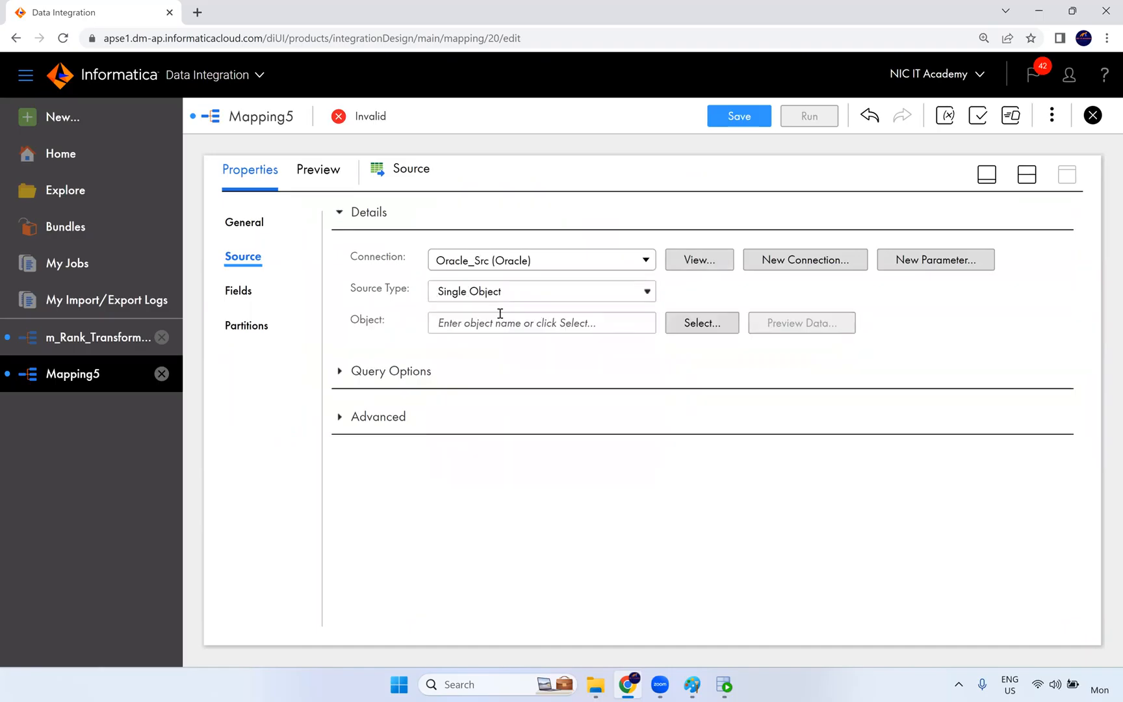
pyautogui.click(696, 325)
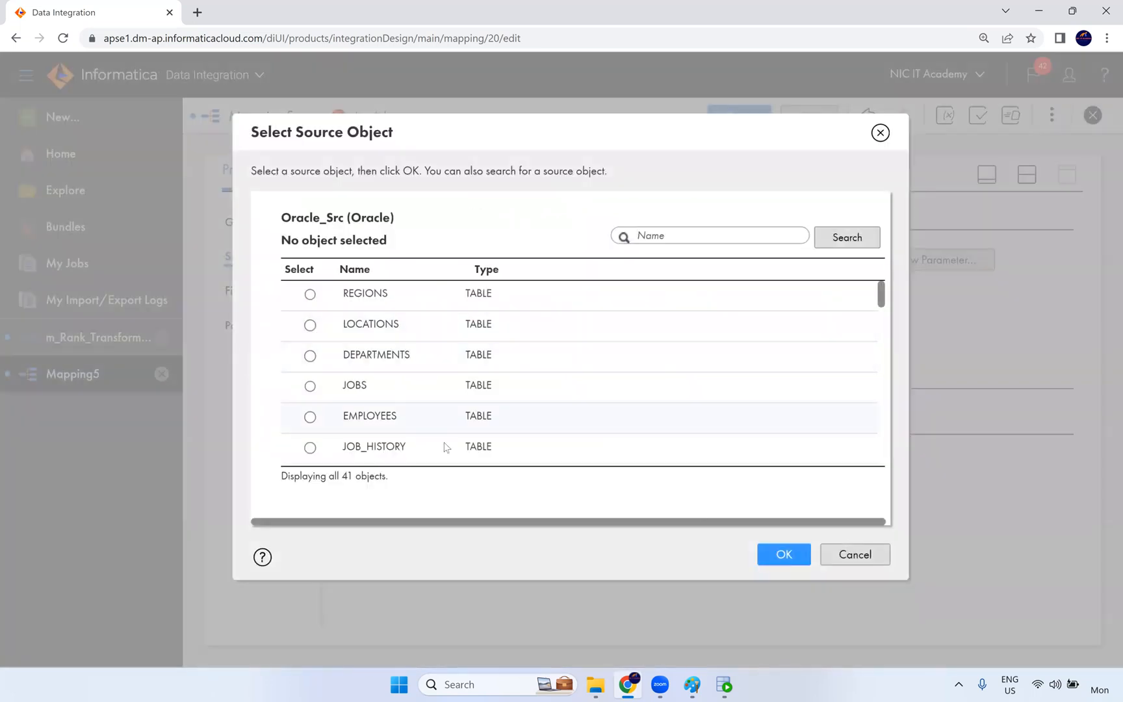
pyautogui.click(442, 417)
pyautogui.click(773, 553)
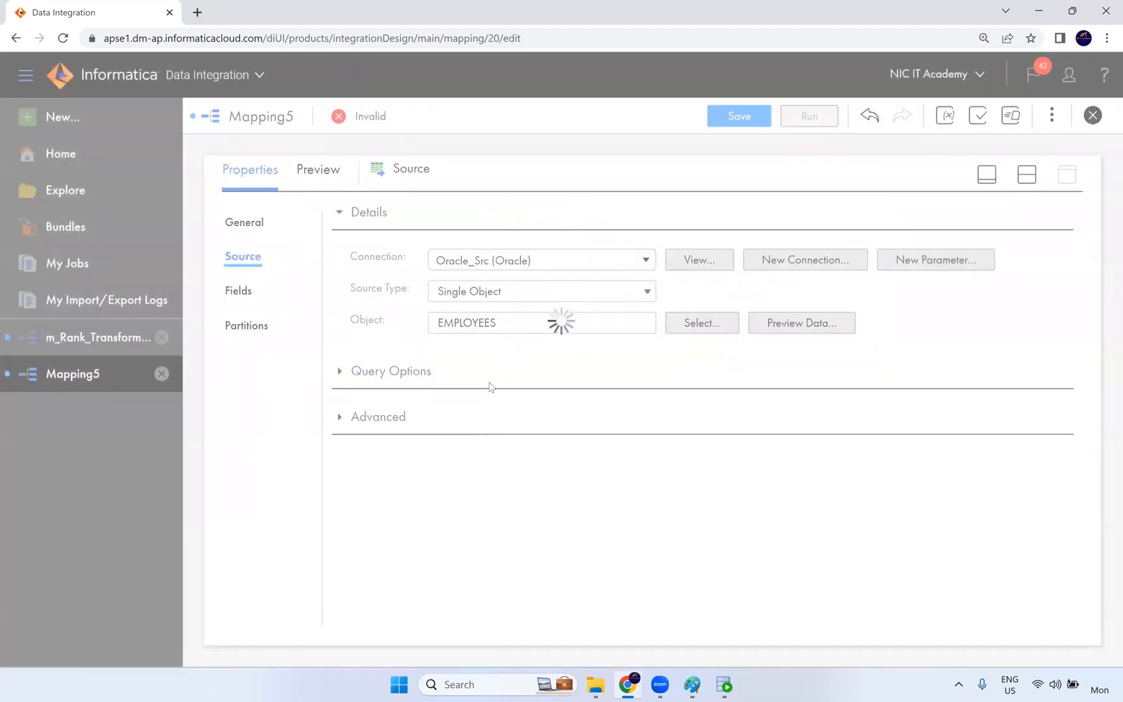
pyautogui.click(1027, 174)
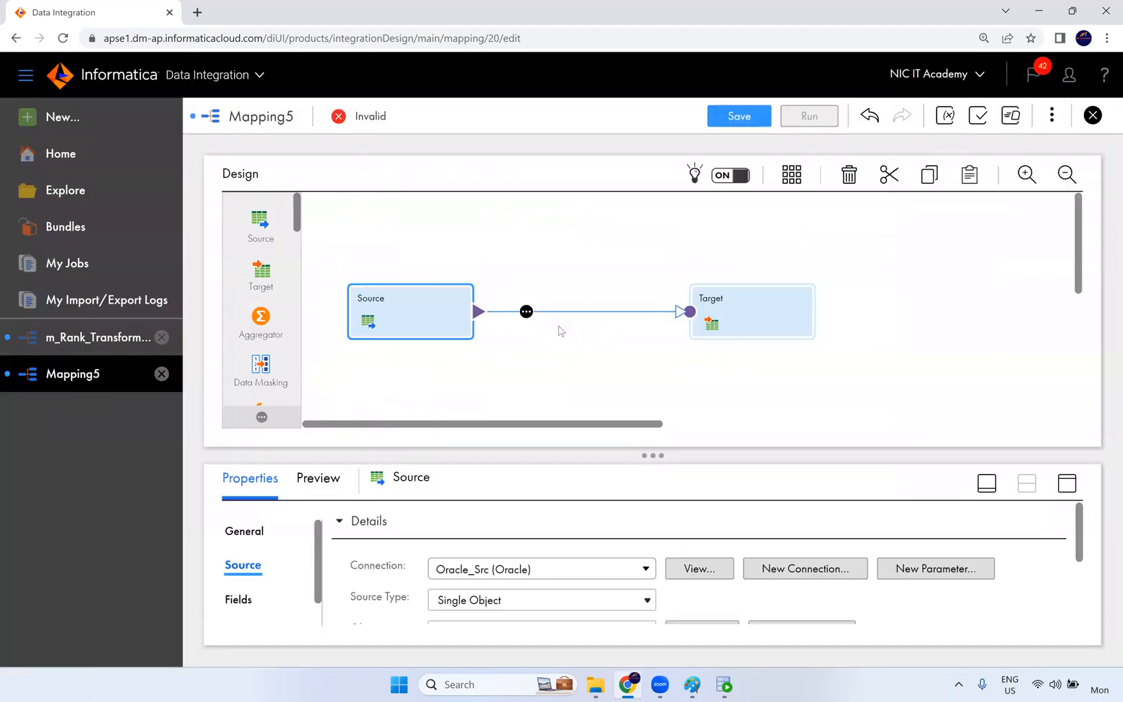
pyautogui.click(527, 312)
# Insert a Lookup transformation between Source and Target and enlarge its properties panel
pyautogui.scroll(-3, 553, 396)
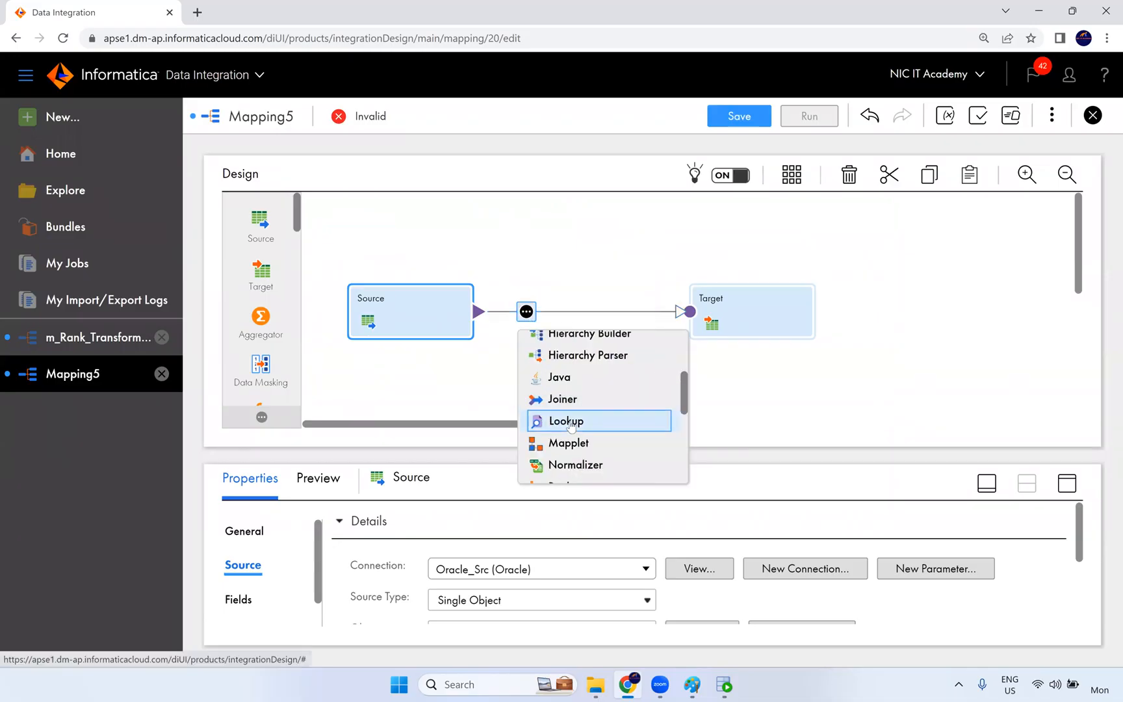
pyautogui.click(570, 421)
pyautogui.click(727, 284)
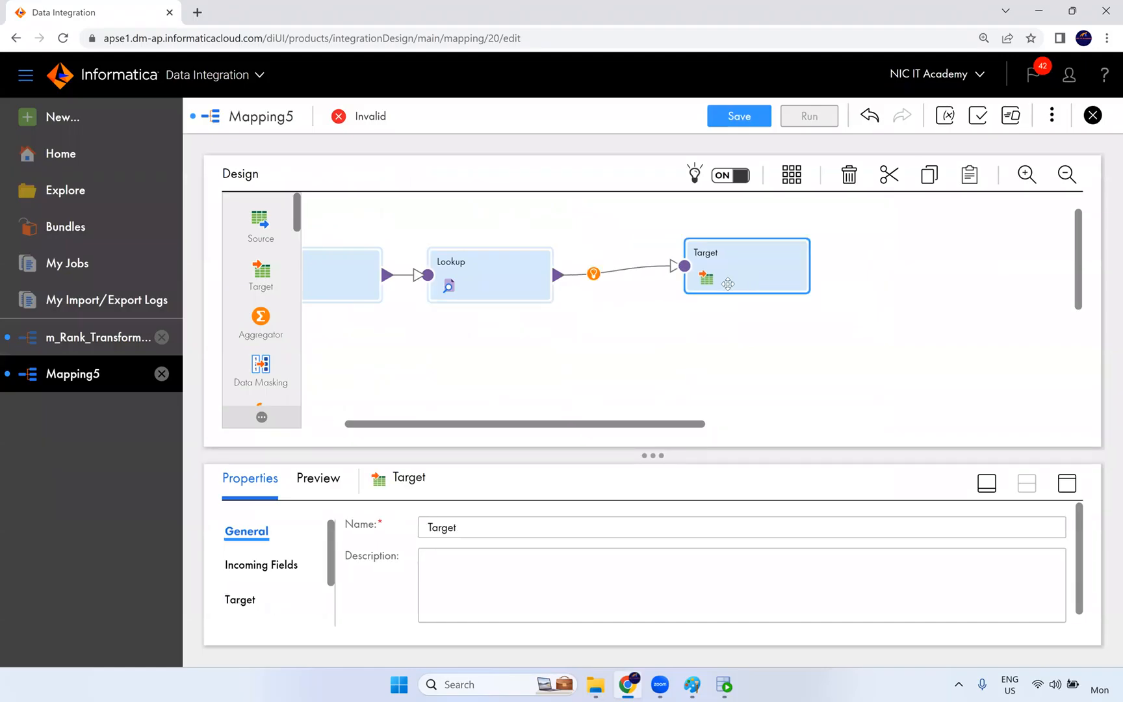
pyautogui.moveTo(511, 284); pyautogui.dragTo(529, 274)
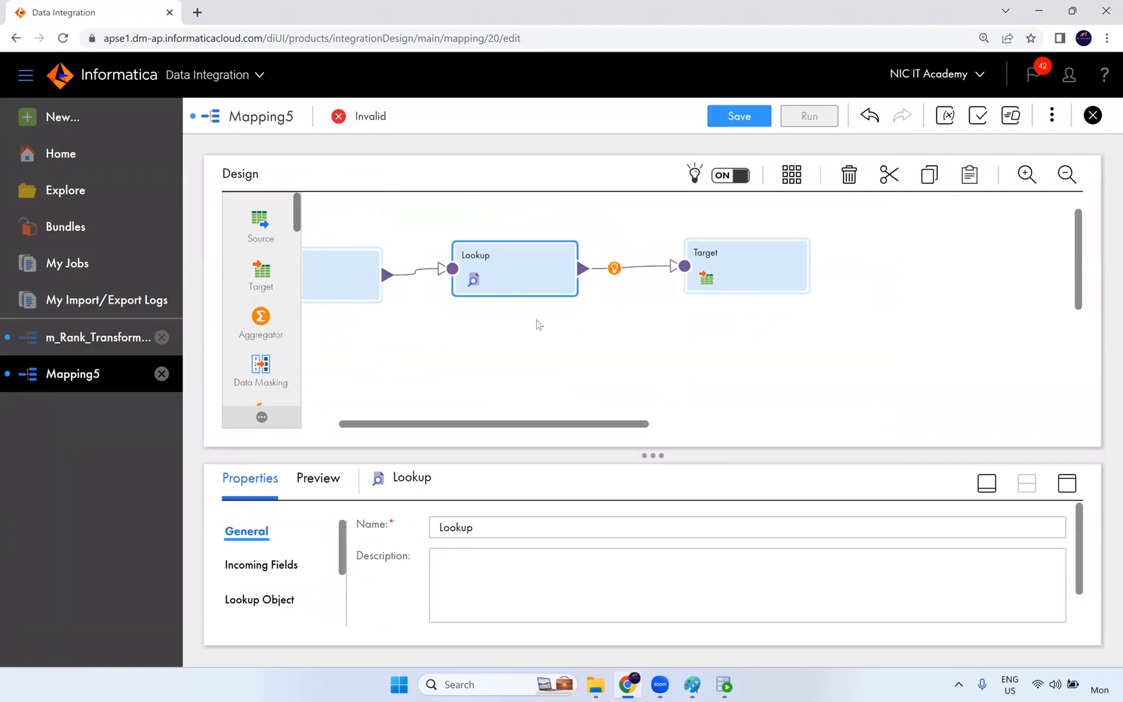
pyautogui.click(1066, 481)
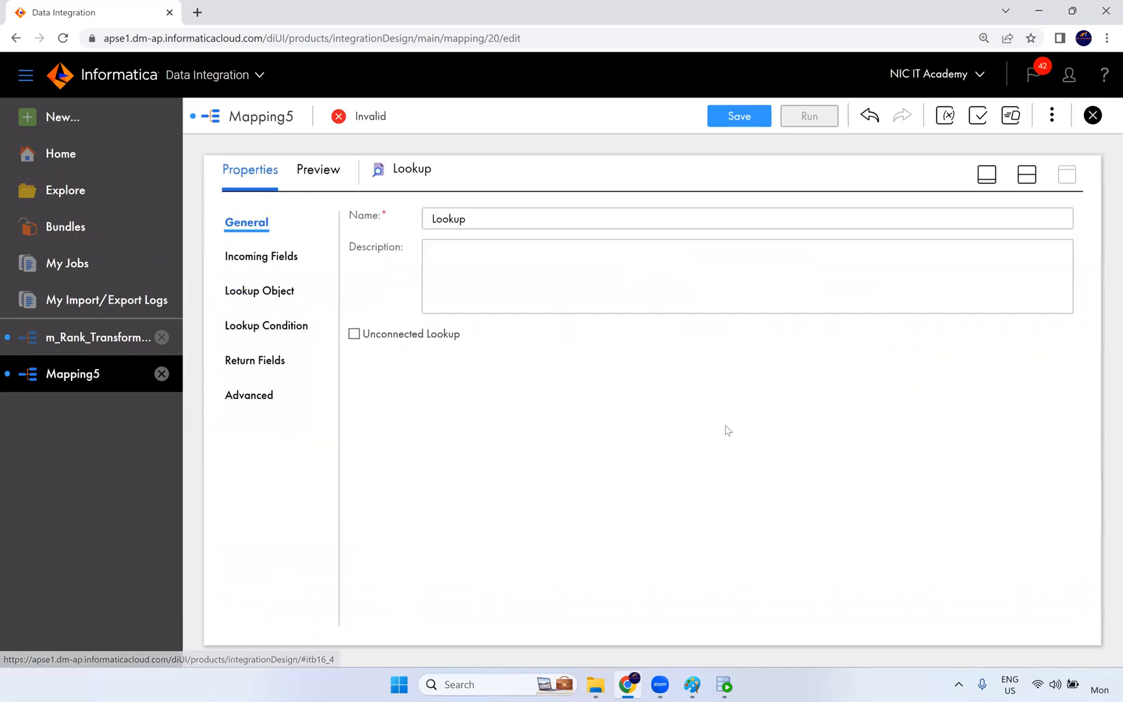
# Point the Lookup at the DEPARTMENTS table on the Oracle_Src connection
pyautogui.click(261, 290)
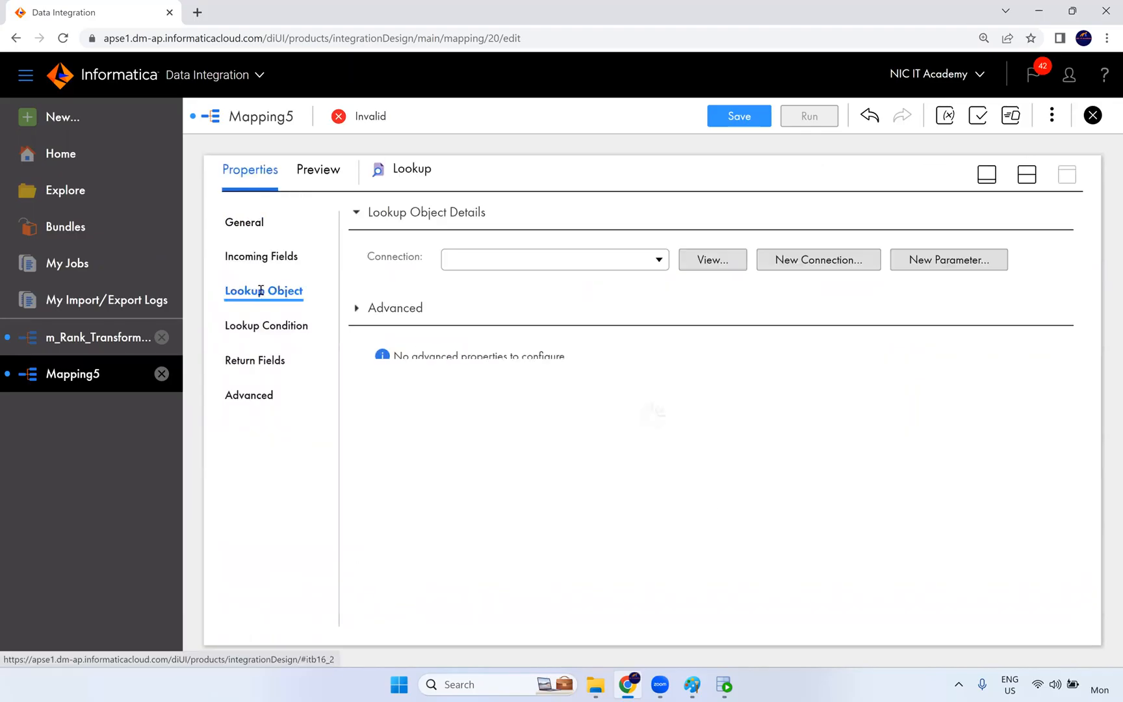
pyautogui.click(488, 260)
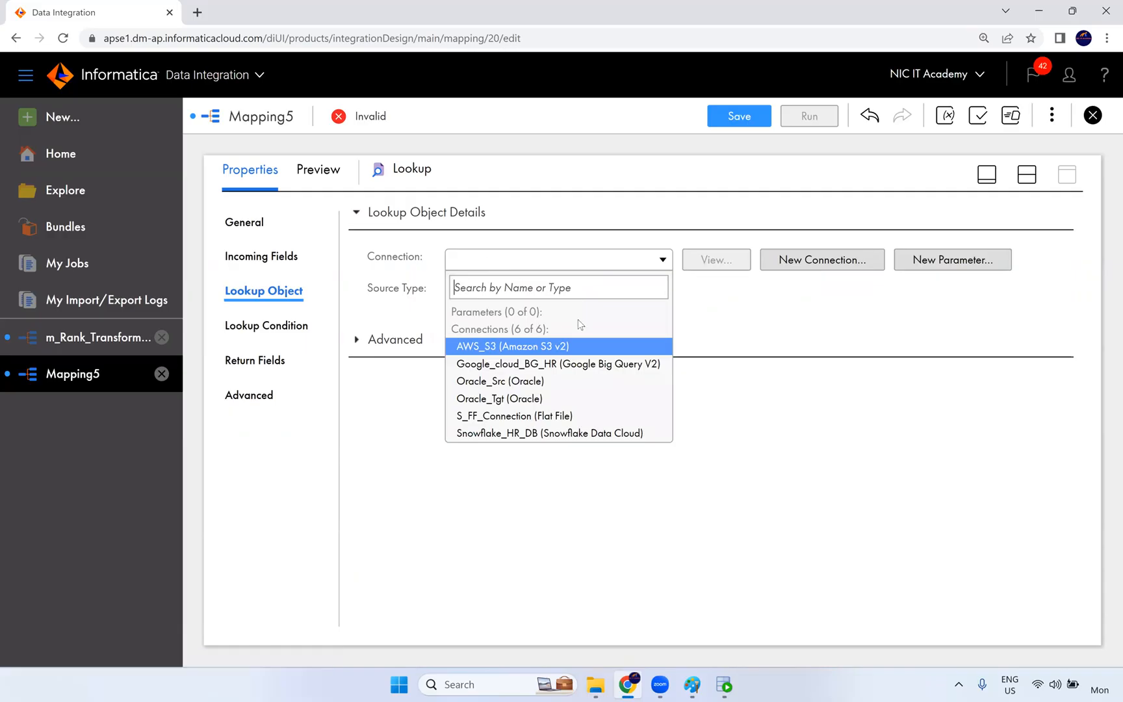
pyautogui.click(528, 386)
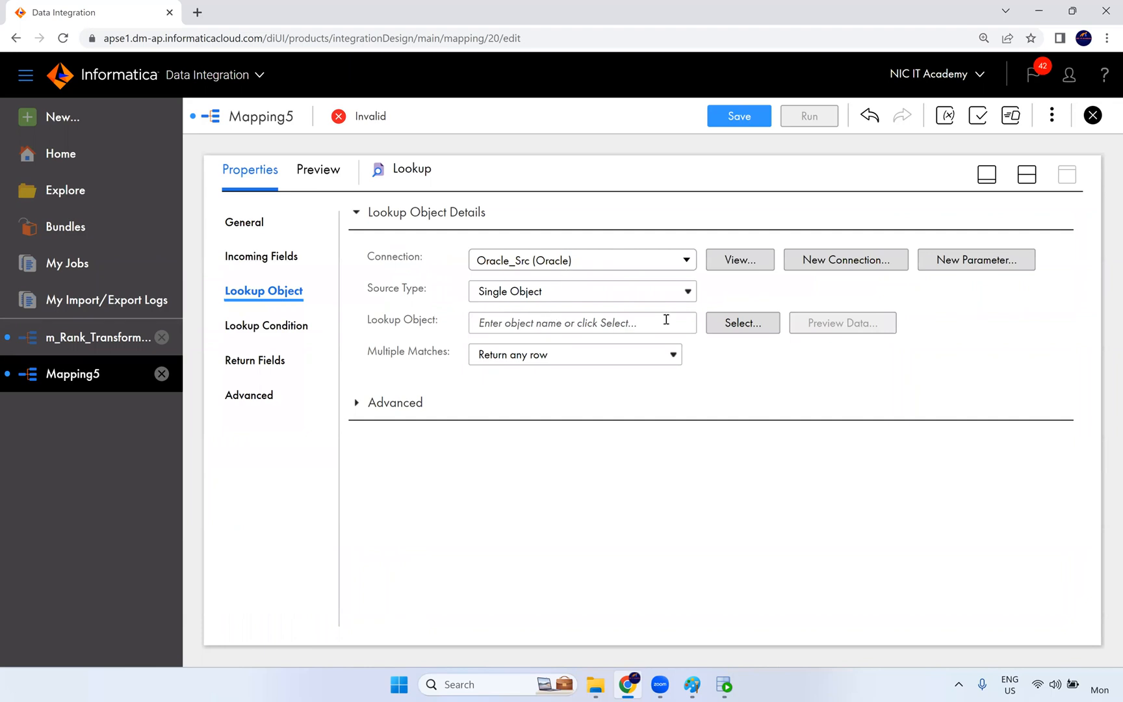
pyautogui.click(727, 328)
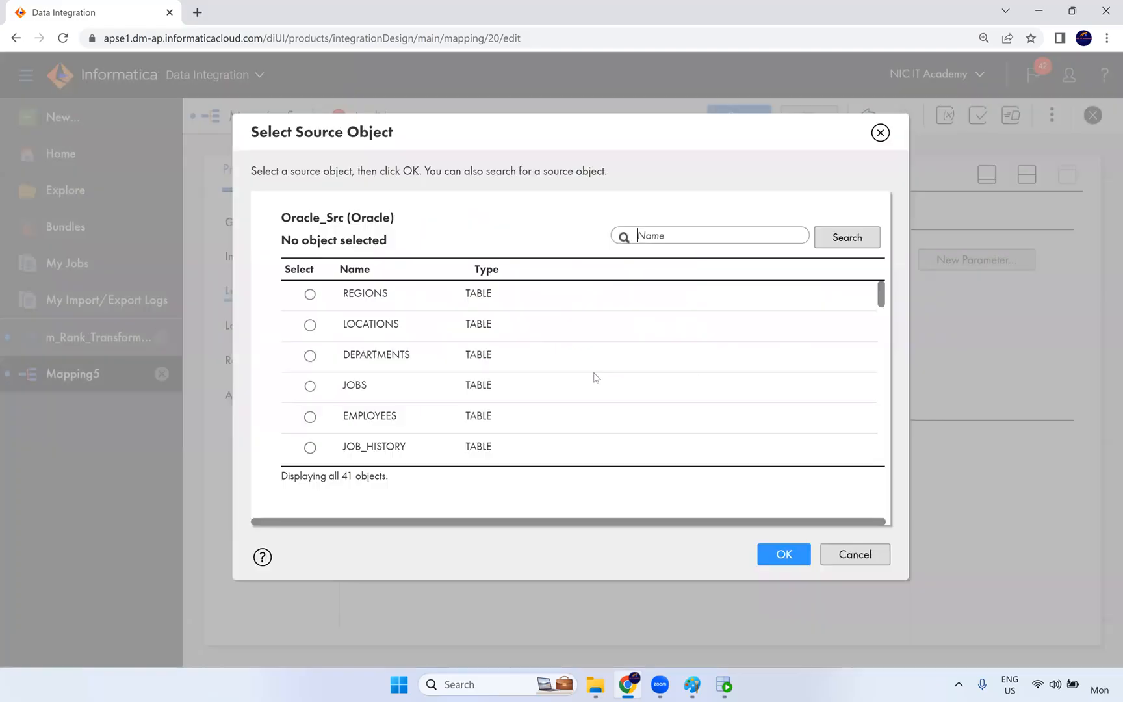
pyautogui.click(411, 359)
pyautogui.click(788, 557)
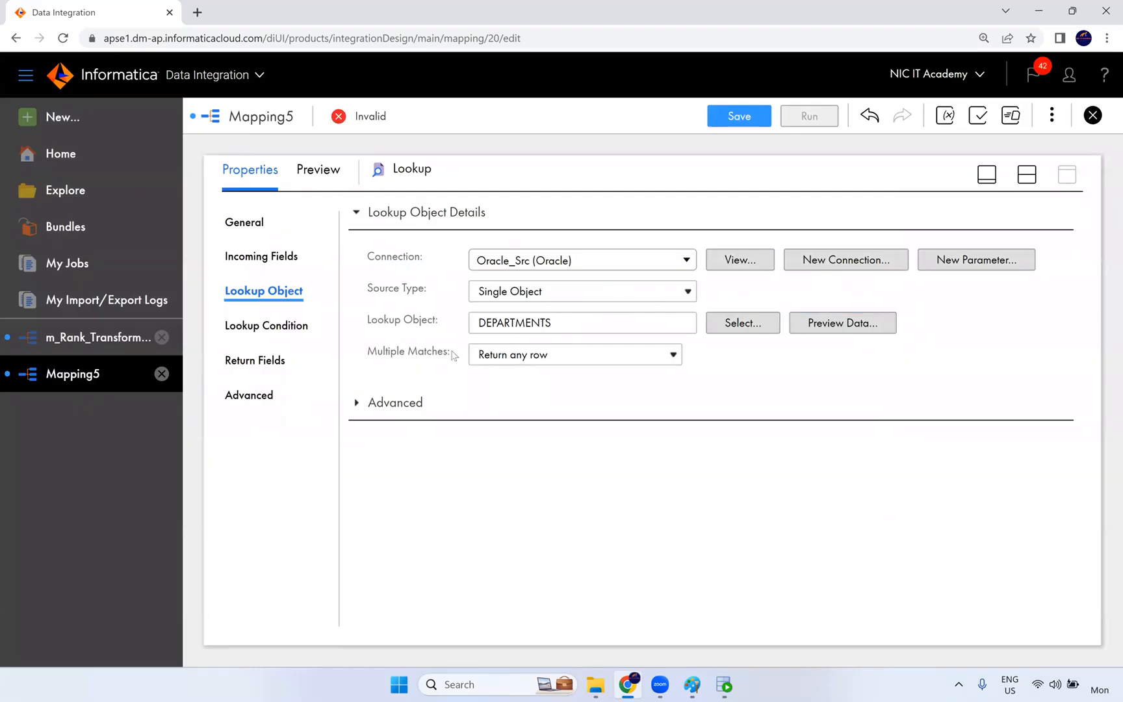
# Keep Multiple Matches as 'Return any row' and expand the advanced options to Lookup SQL Override
pyautogui.moveTo(457, 354); pyautogui.dragTo(347, 345)
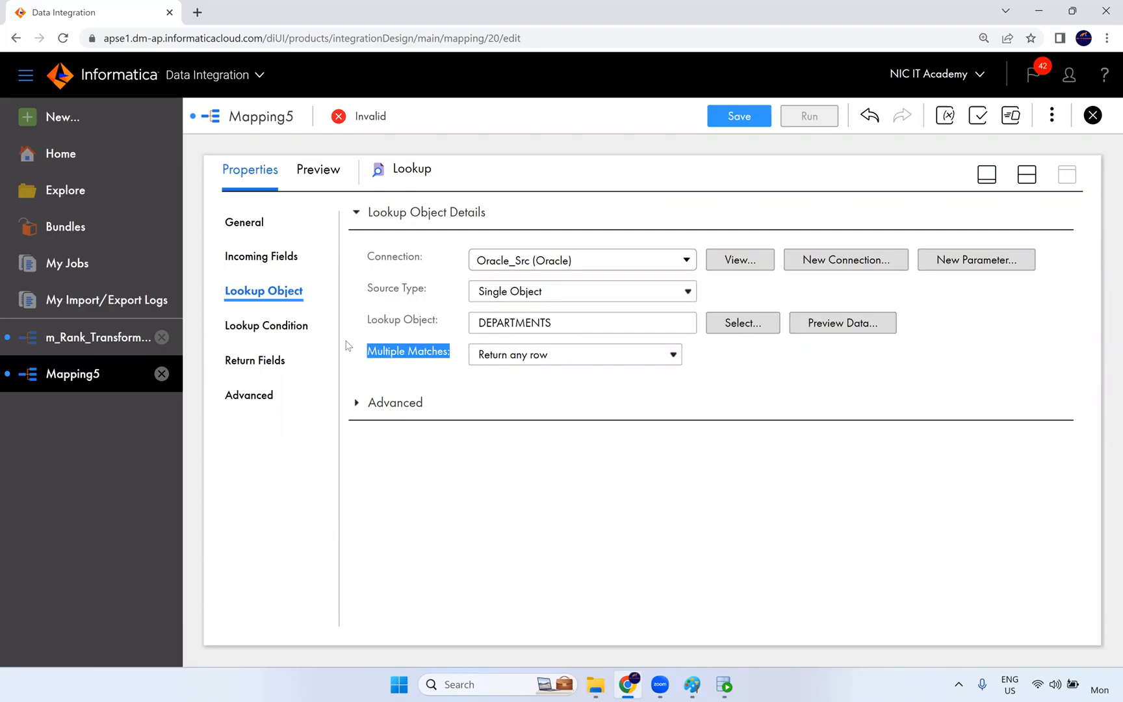
pyautogui.click(520, 359)
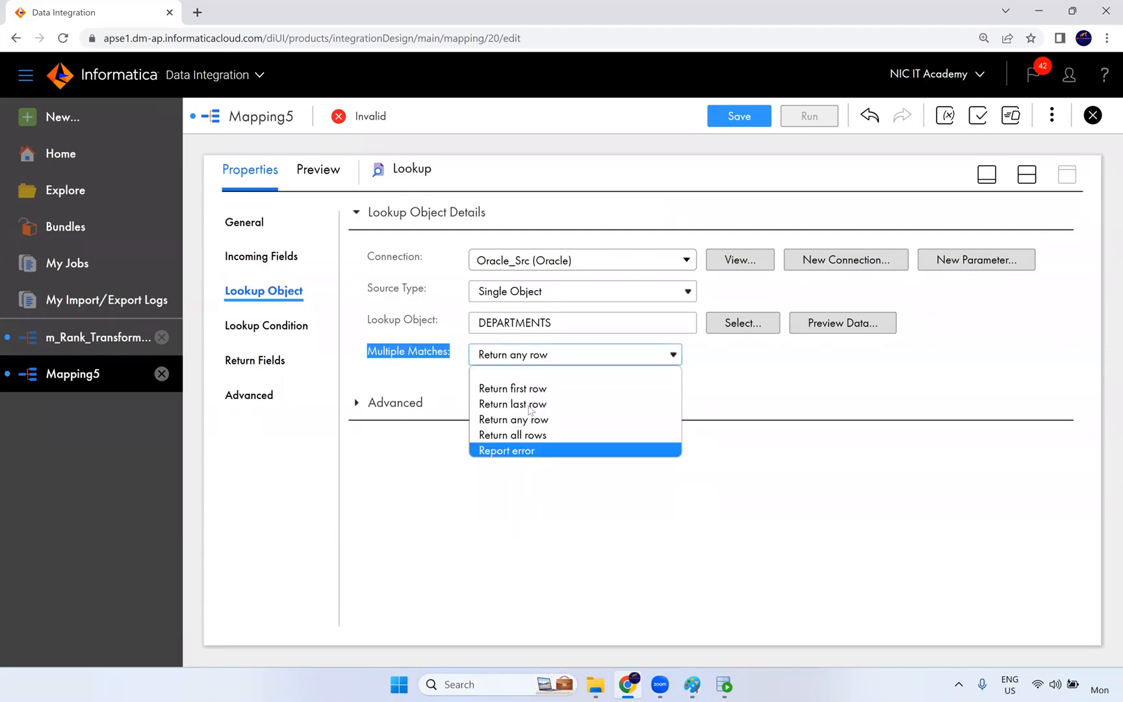
pyautogui.click(723, 406)
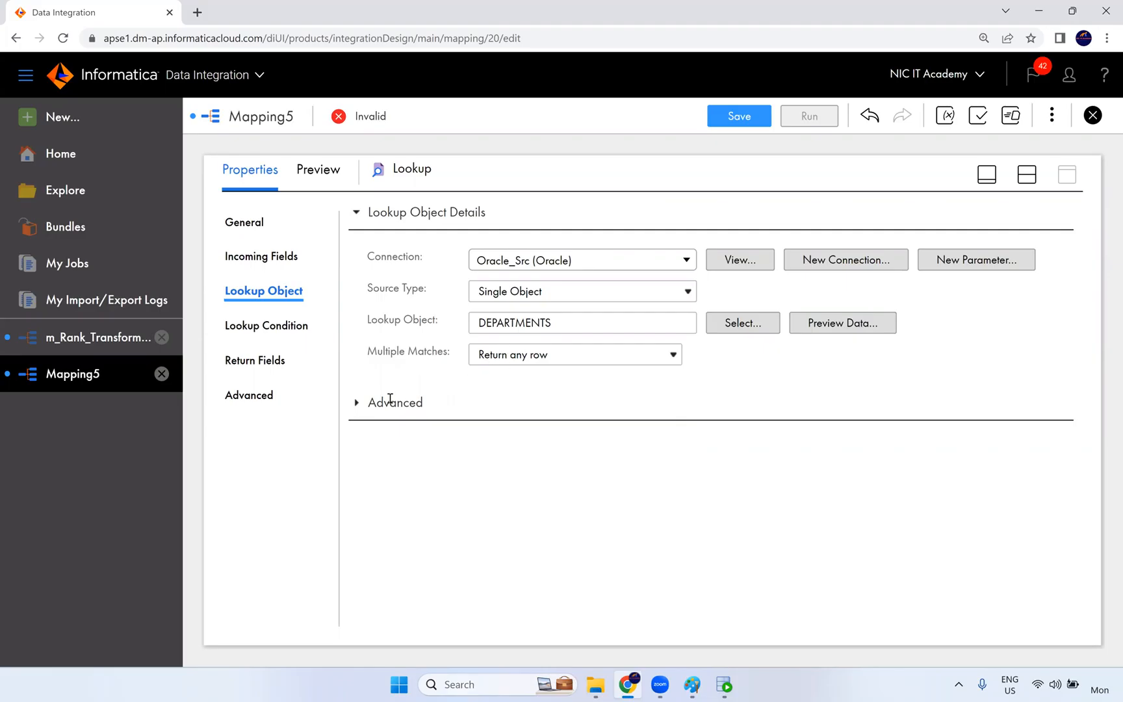
pyautogui.click(356, 403)
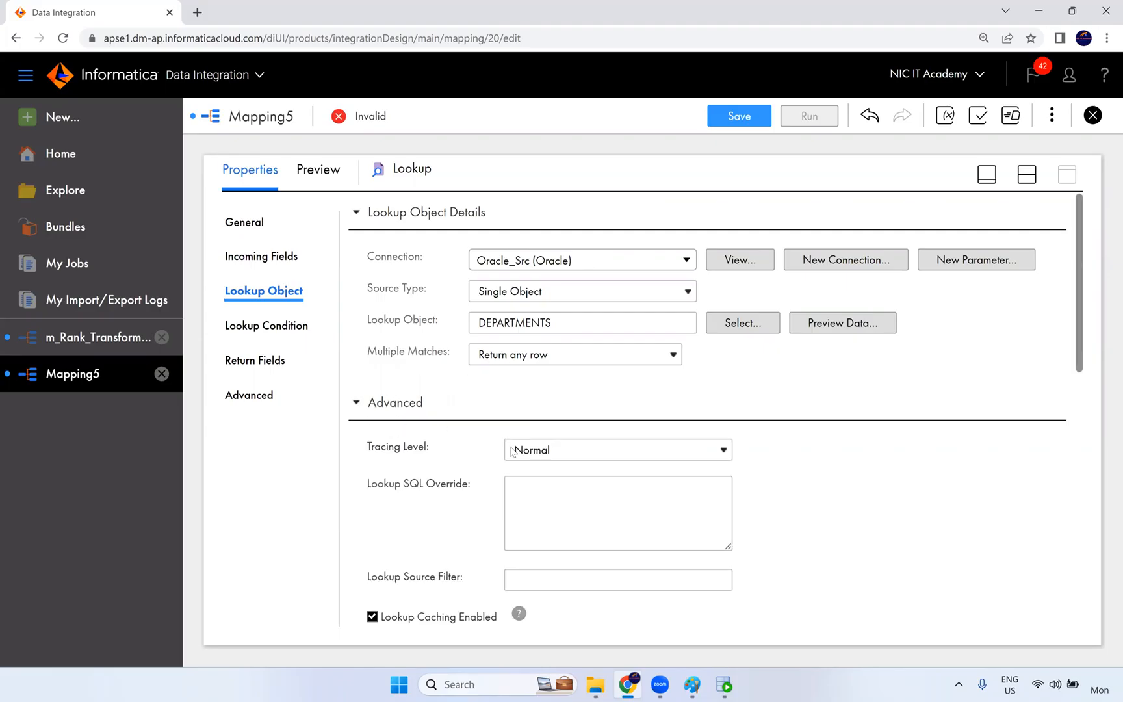
pyautogui.scroll(-1, 475, 461)
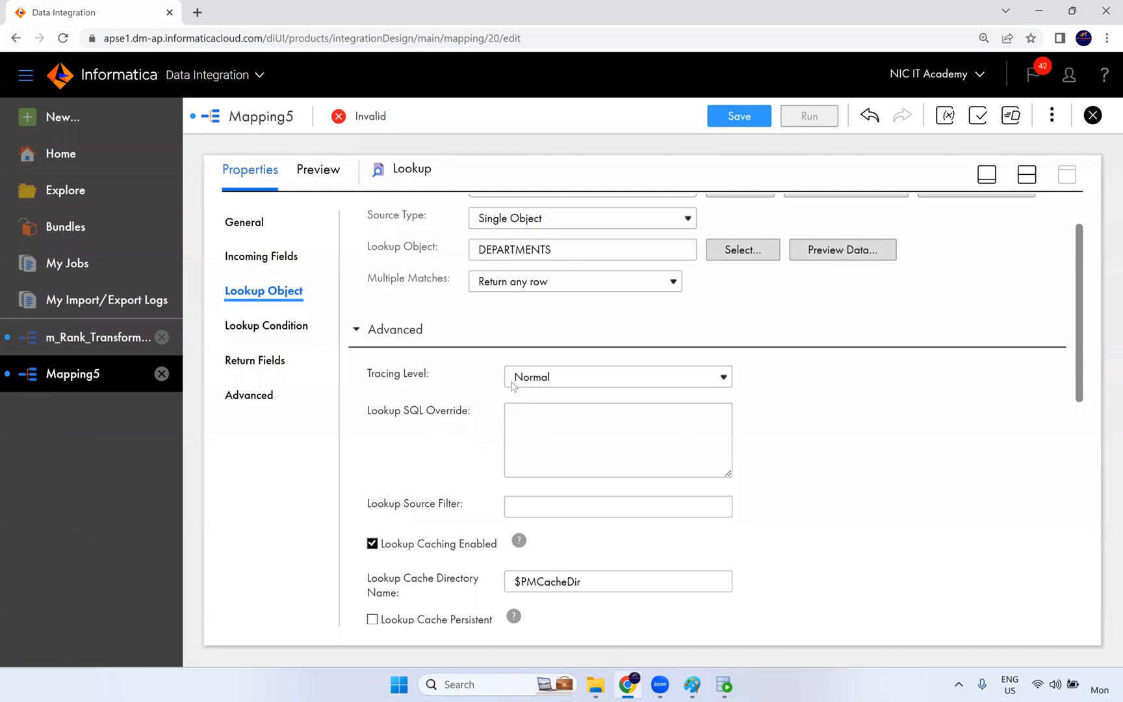
pyautogui.moveTo(475, 416); pyautogui.dragTo(366, 408)
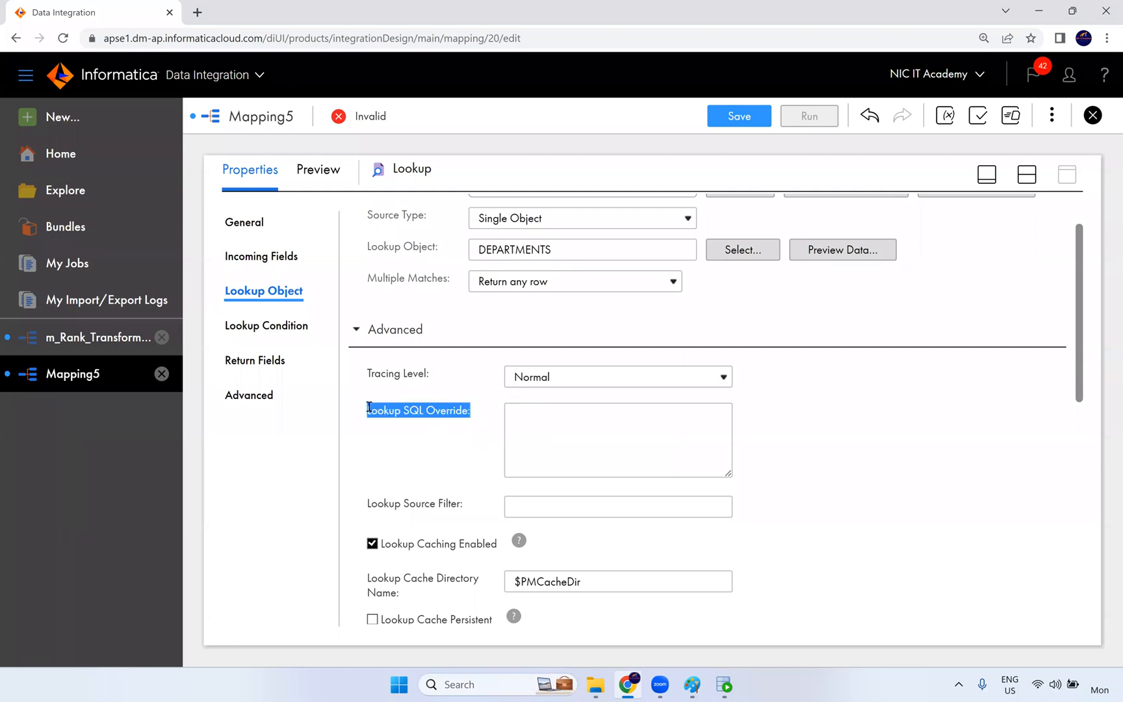
pyautogui.click(726, 685)
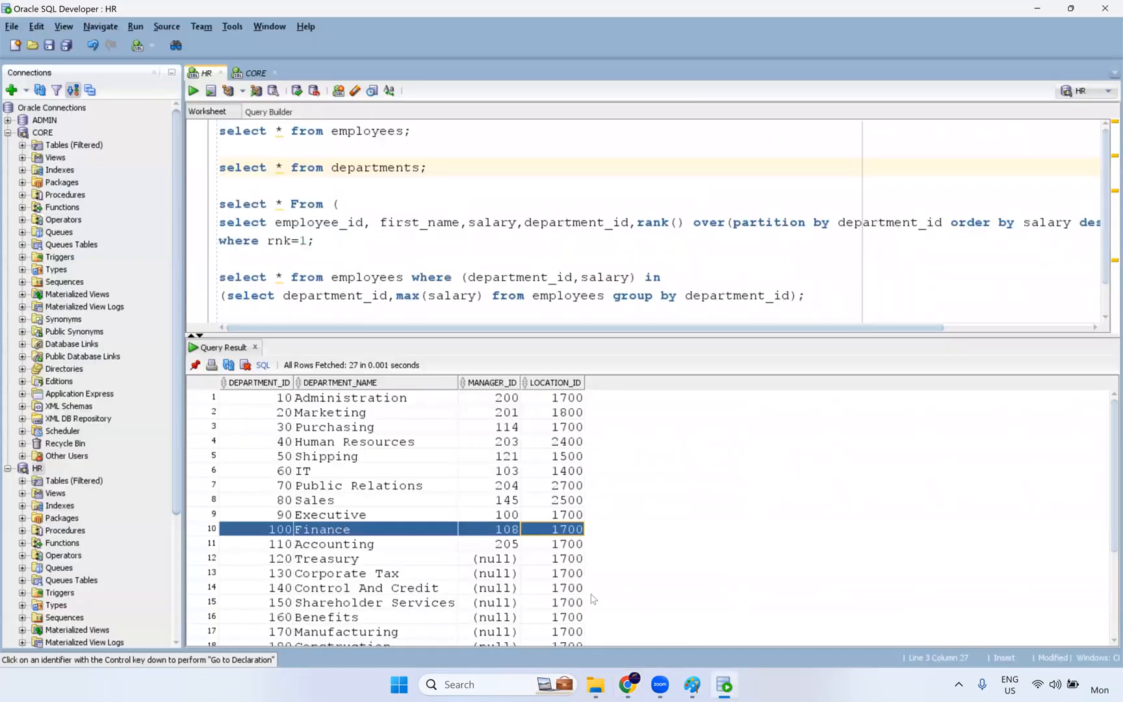
# Leave the departments query results in SQL Developer and bring up the Paint lookup diagram
pyautogui.click(692, 684)
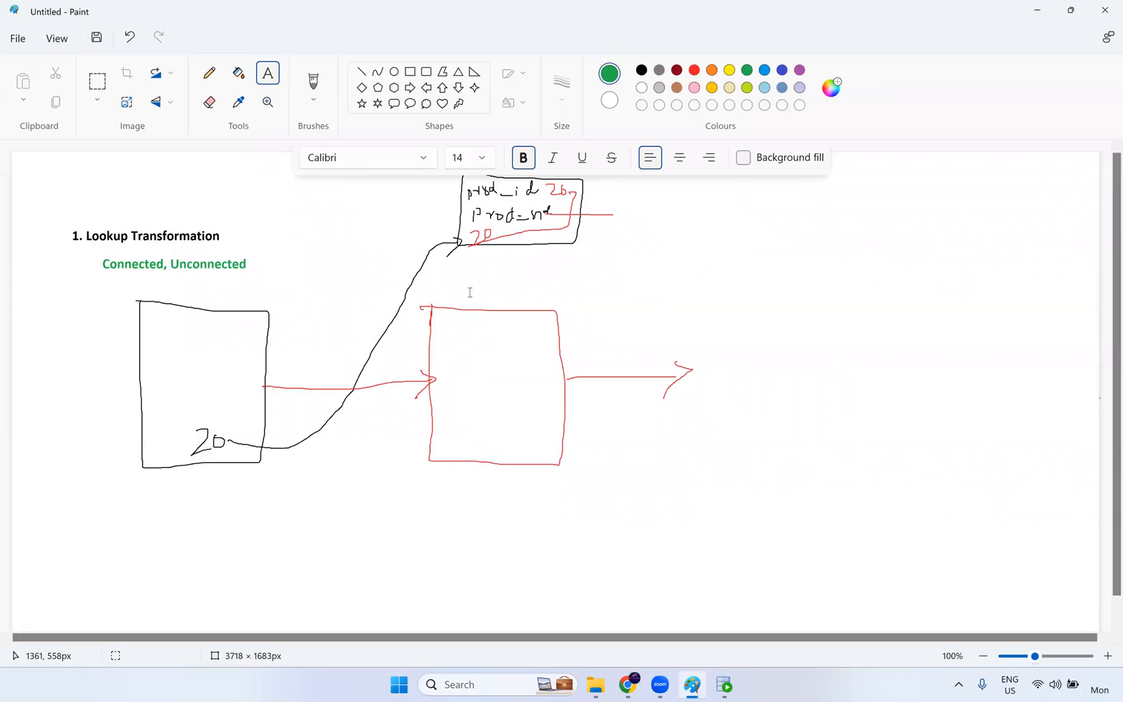
# Start a 'select' note beside the product box, discard it, and return to the Lookup properties
pyautogui.click(606, 200)
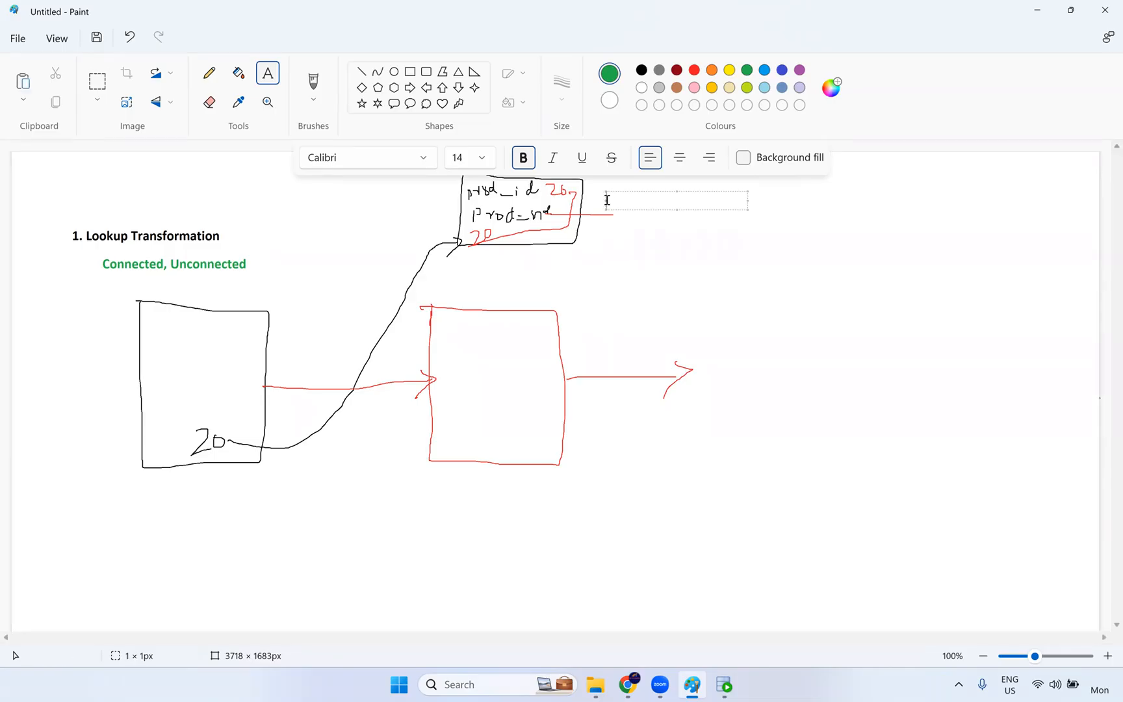
pyautogui.write('select')
pyautogui.press('BackSpace')
pyautogui.press('BackSpace')
pyautogui.press('BackSpace')
pyautogui.press('BackSpace')
pyautogui.press('BackSpace')
pyautogui.press('BackSpace')
pyautogui.hotkey('alt', 'Tab')
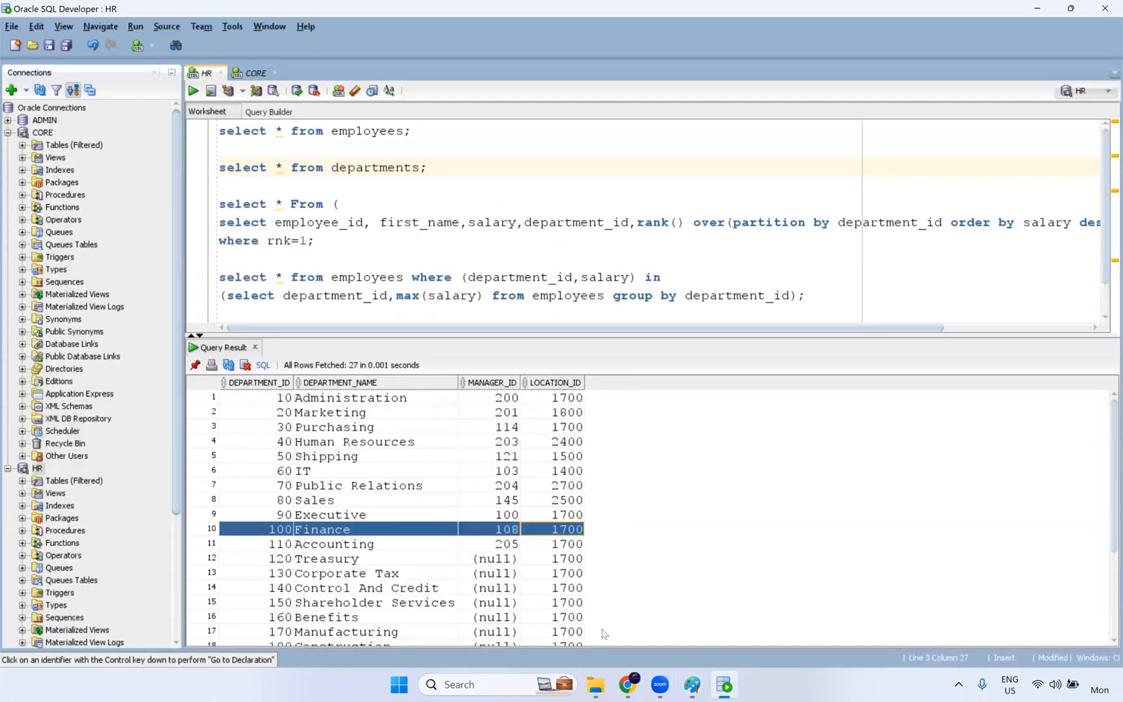
pyautogui.hotkey('alt', 'Tab')
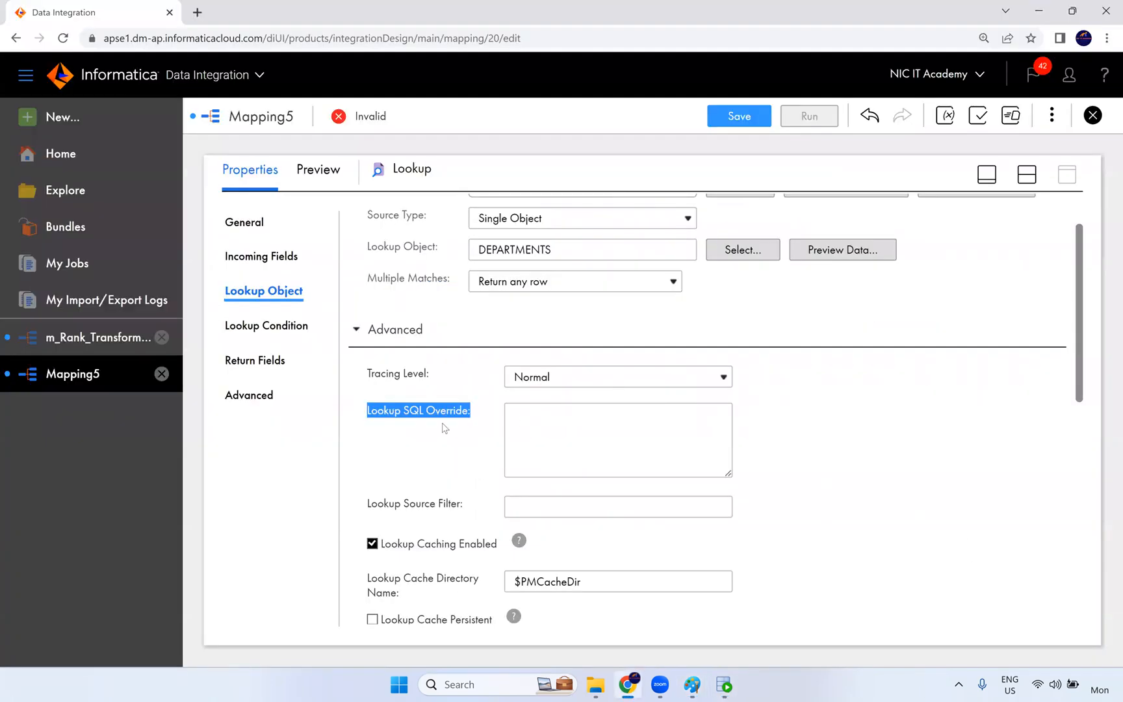
# Leave the Lookup SQL Override and Lookup Source Filter empty, then switch to Paint
pyautogui.click(476, 443)
pyautogui.click(530, 411)
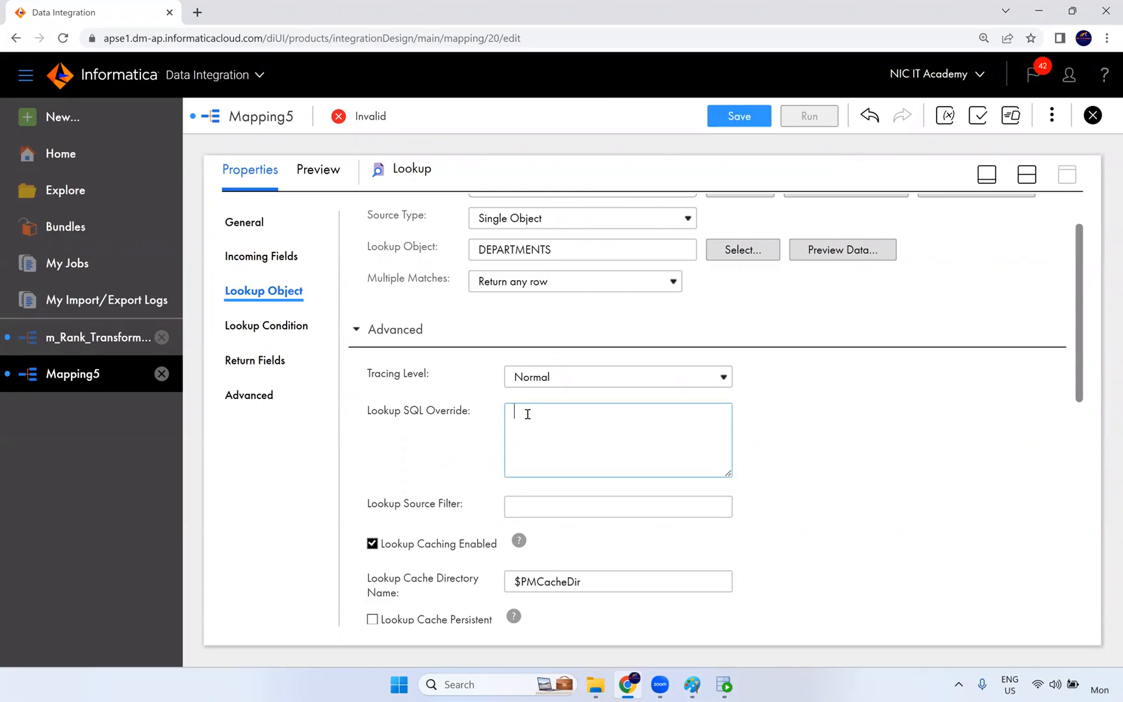
pyautogui.click(516, 506)
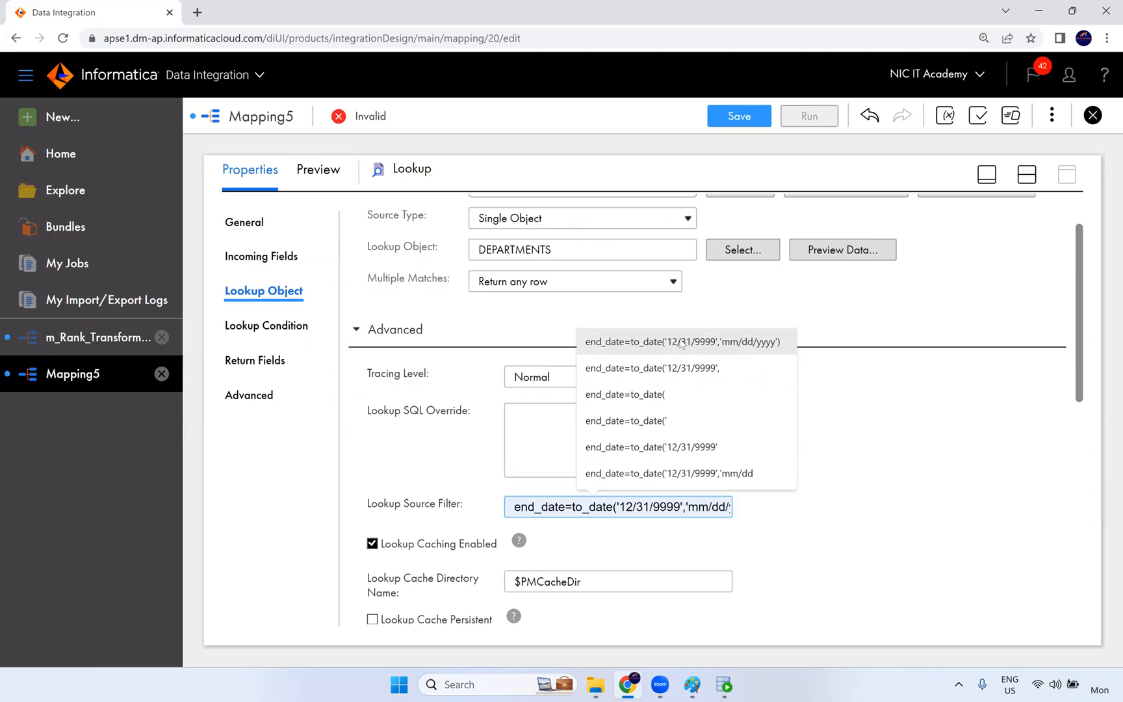
pyautogui.click(655, 543)
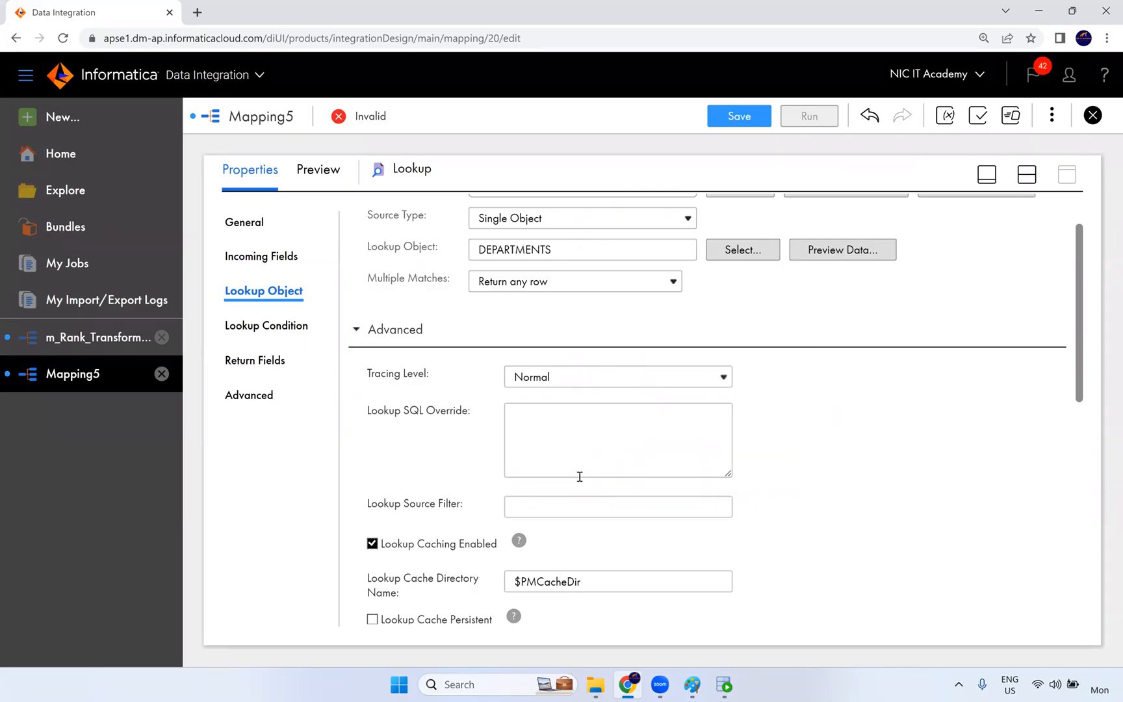
pyautogui.click(691, 685)
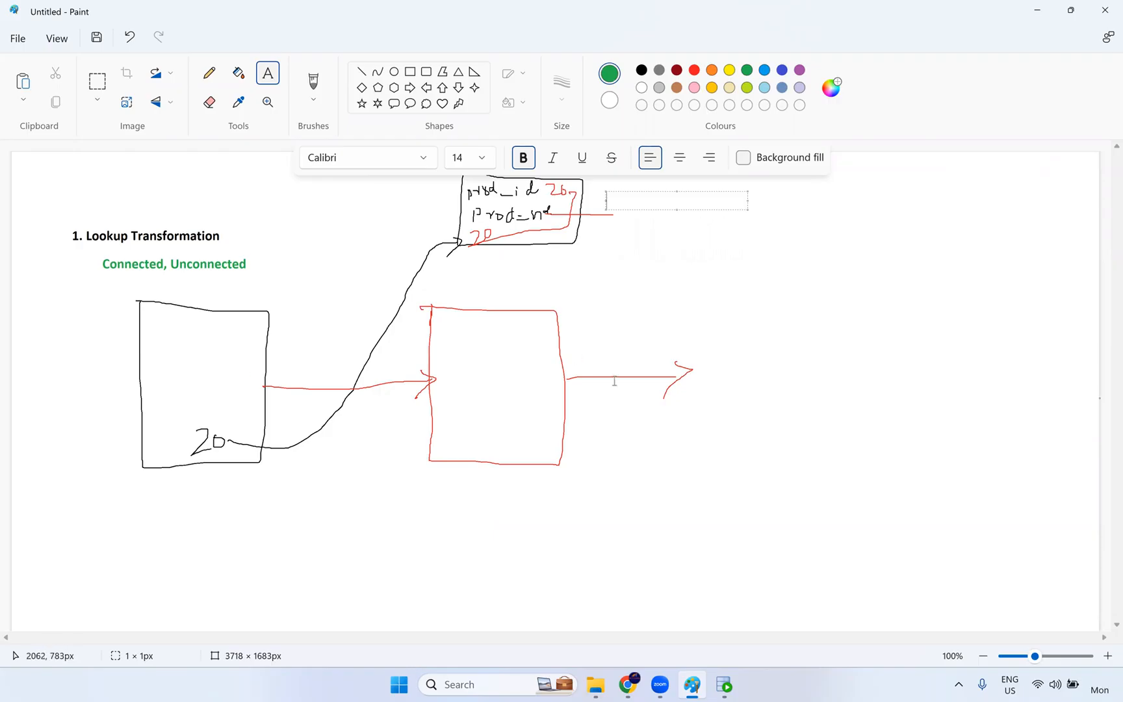
# Highlight the Lookup Caching Enabled option and the $PMCacheDir cache directory in the lookup properties
pyautogui.hotkey('alt', 'Tab')
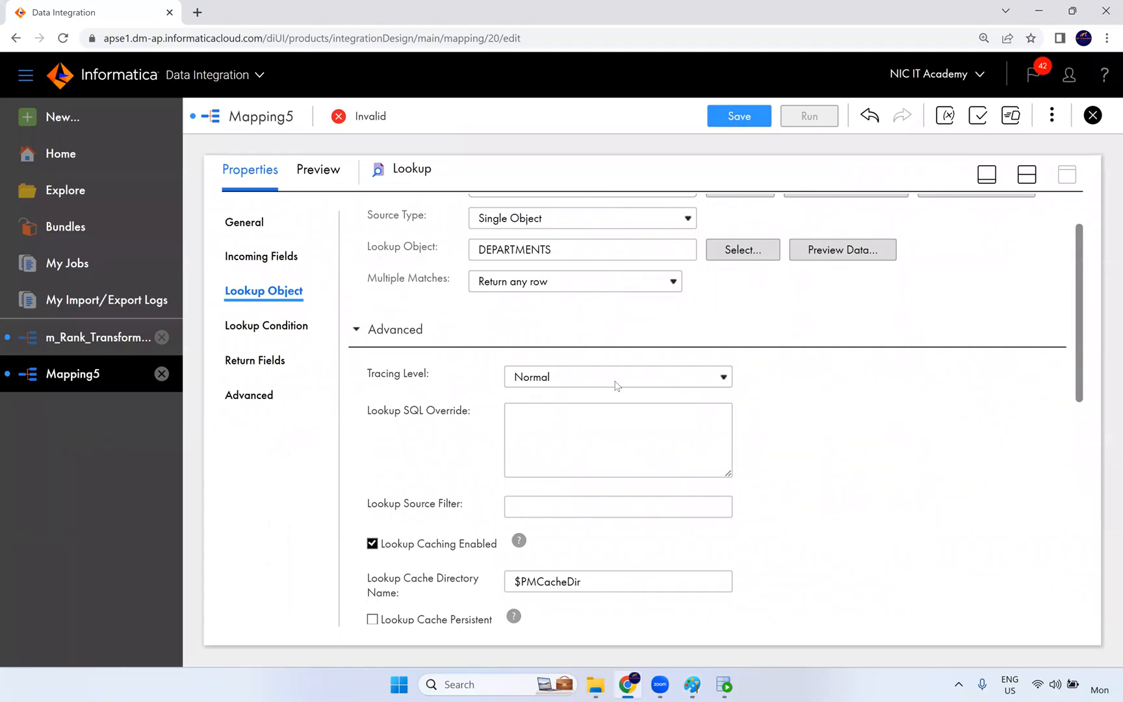
pyautogui.scroll(-1, 607, 432)
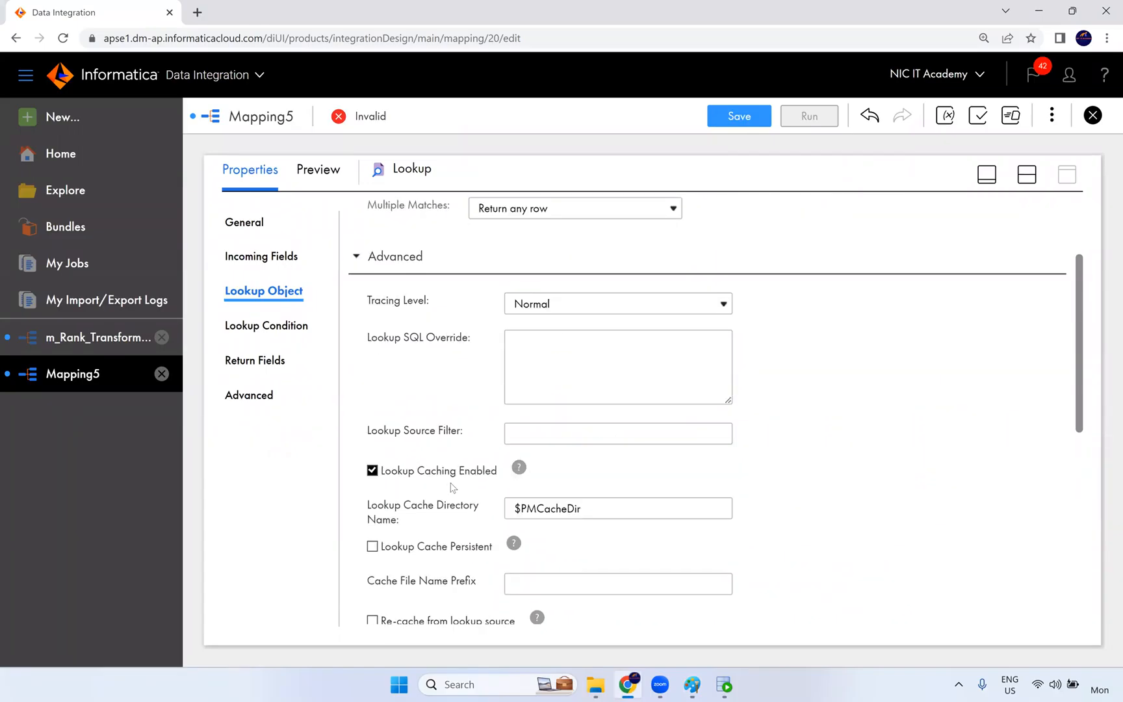
pyautogui.moveTo(498, 471); pyautogui.dragTo(380, 478)
pyautogui.moveTo(521, 467)
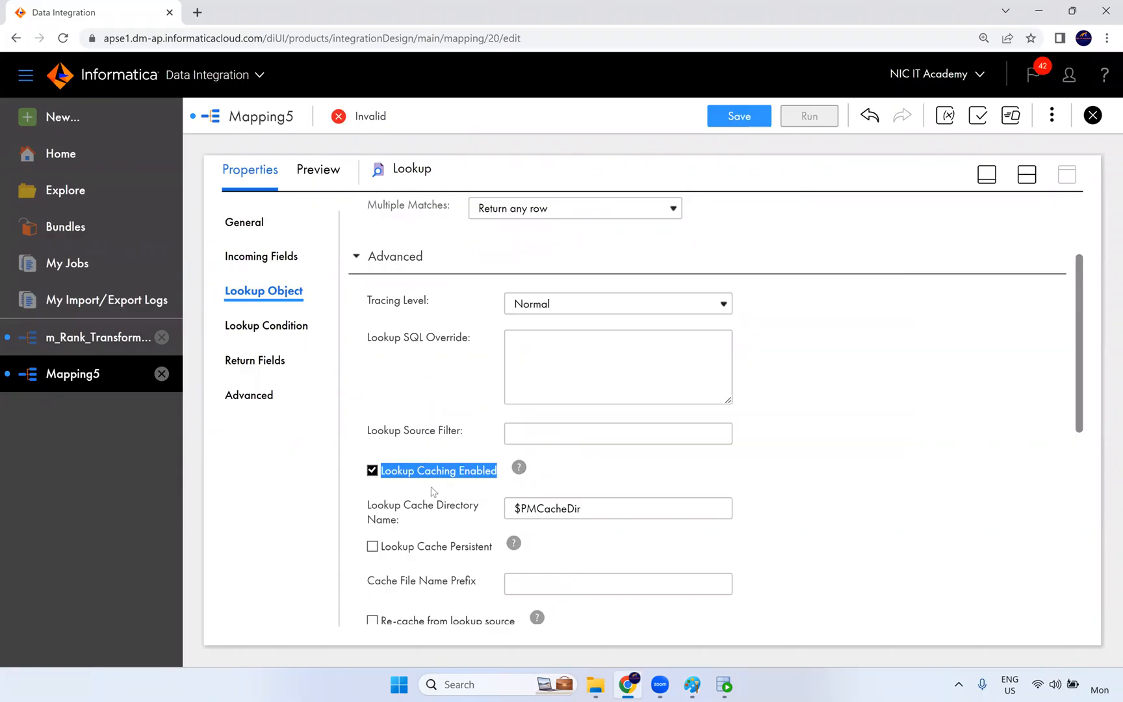
pyautogui.click(431, 491)
pyautogui.scroll(-2, 497, 471)
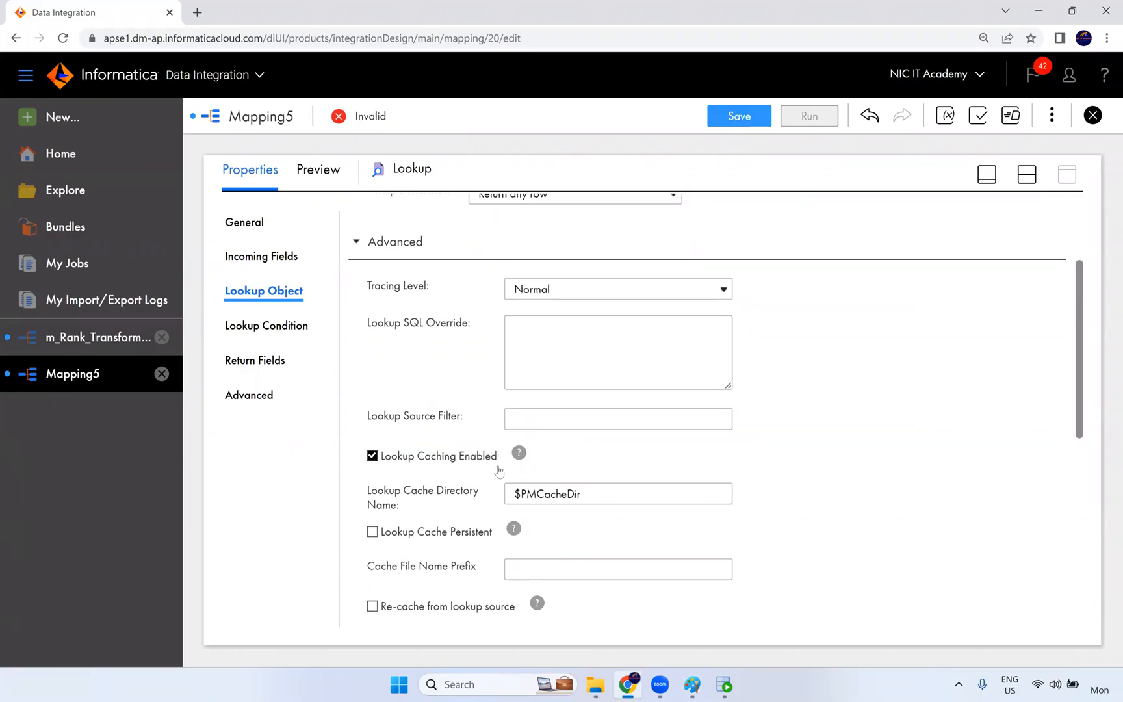
pyautogui.moveTo(588, 365); pyautogui.dragTo(514, 368)
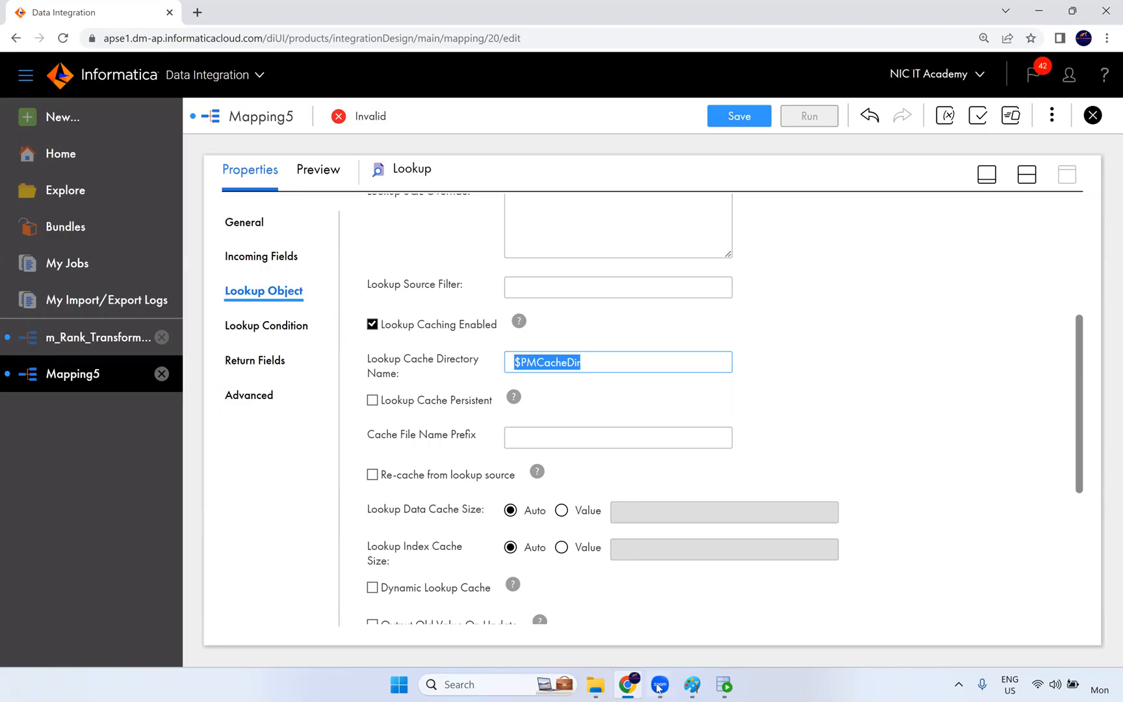
# In Paint, add an 'Employees' label to the left of the first diagram box
pyautogui.hotkey('alt', 'Tab')
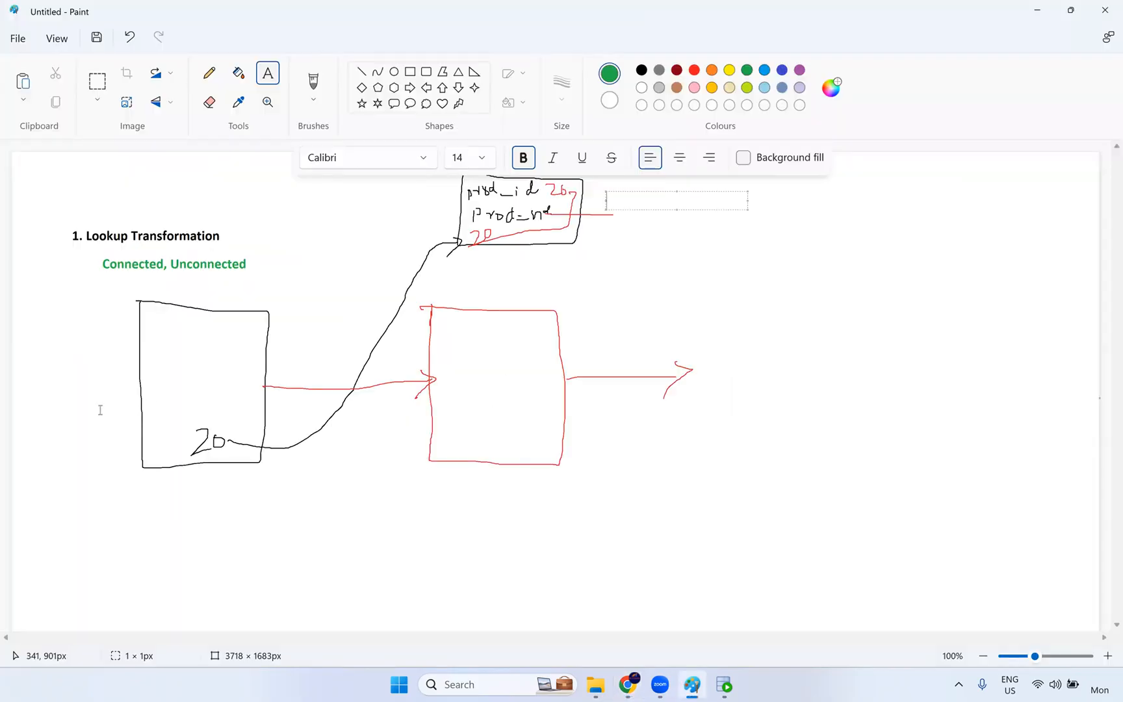
pyautogui.click(91, 373)
pyautogui.write('Employees')
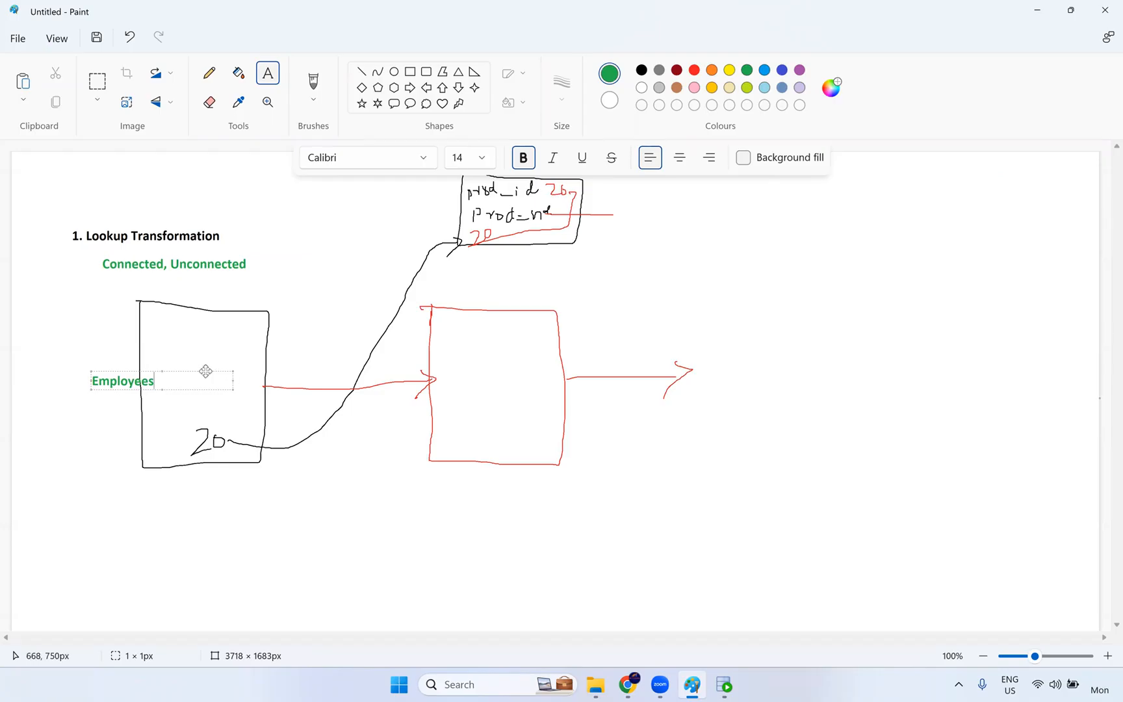
pyautogui.moveTo(205, 371); pyautogui.dragTo(156, 371)
pyautogui.click(574, 253)
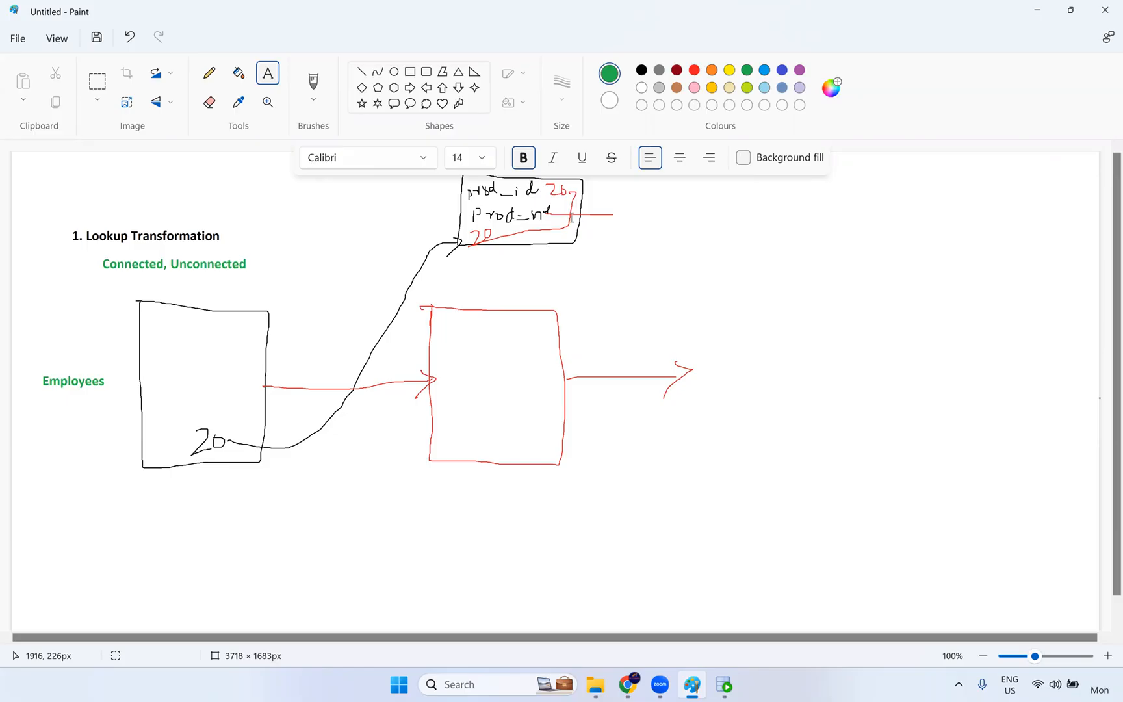
pyautogui.hotkey('alt', 'Tab')
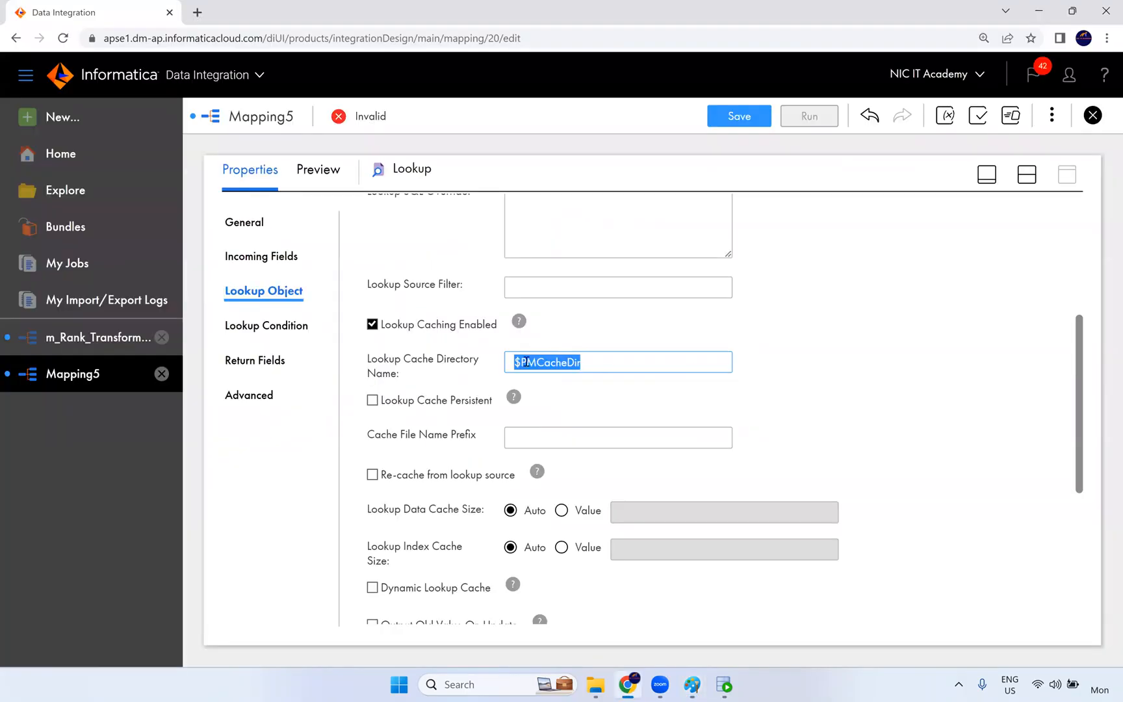
# Scroll through the Lookup Object properties, then show the Lookup Condition settings
pyautogui.scroll(-3, 473, 495)
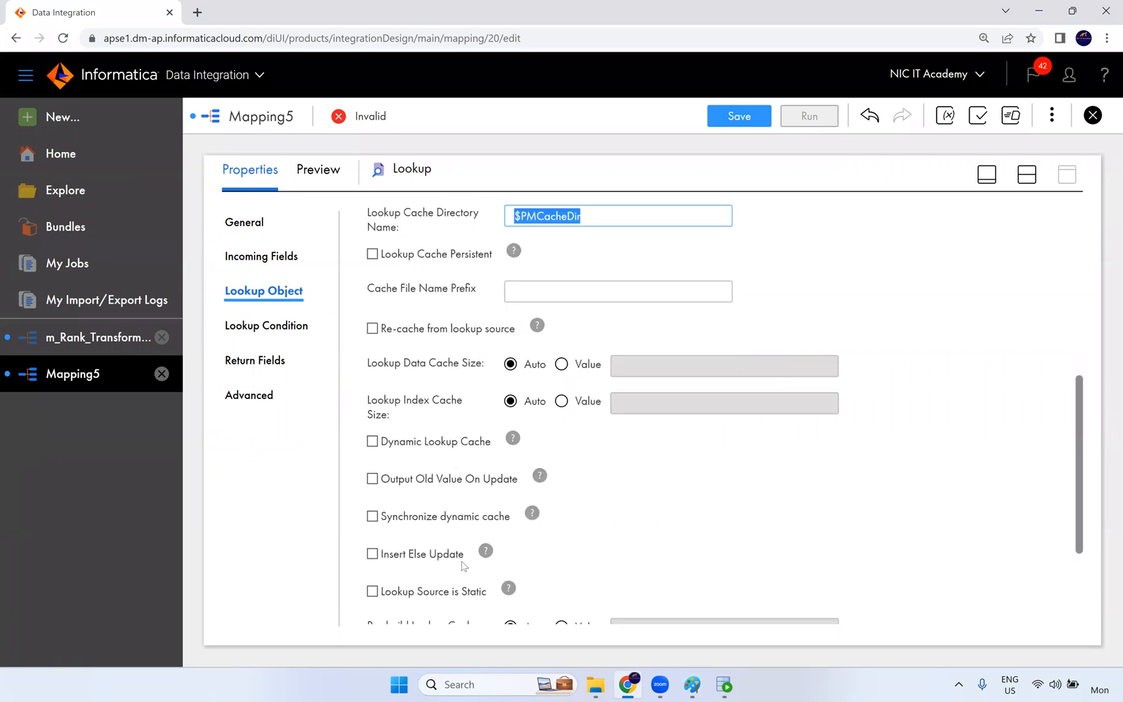
pyautogui.scroll(-3, 462, 359)
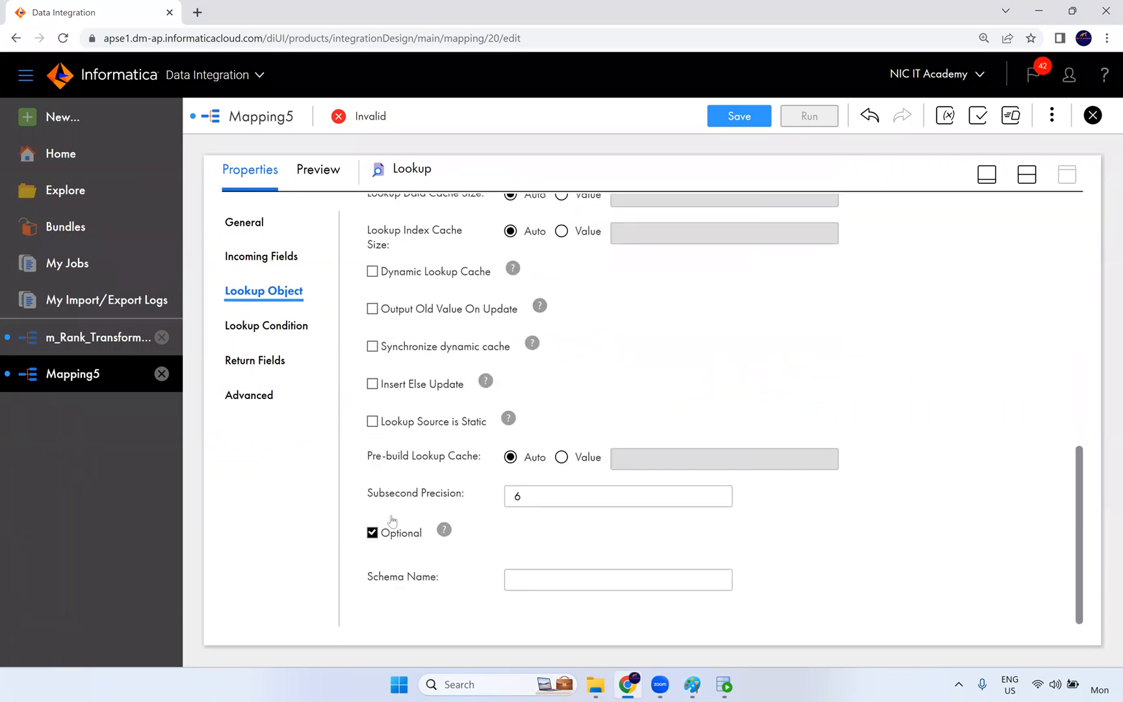
pyautogui.scroll(6, 382, 351)
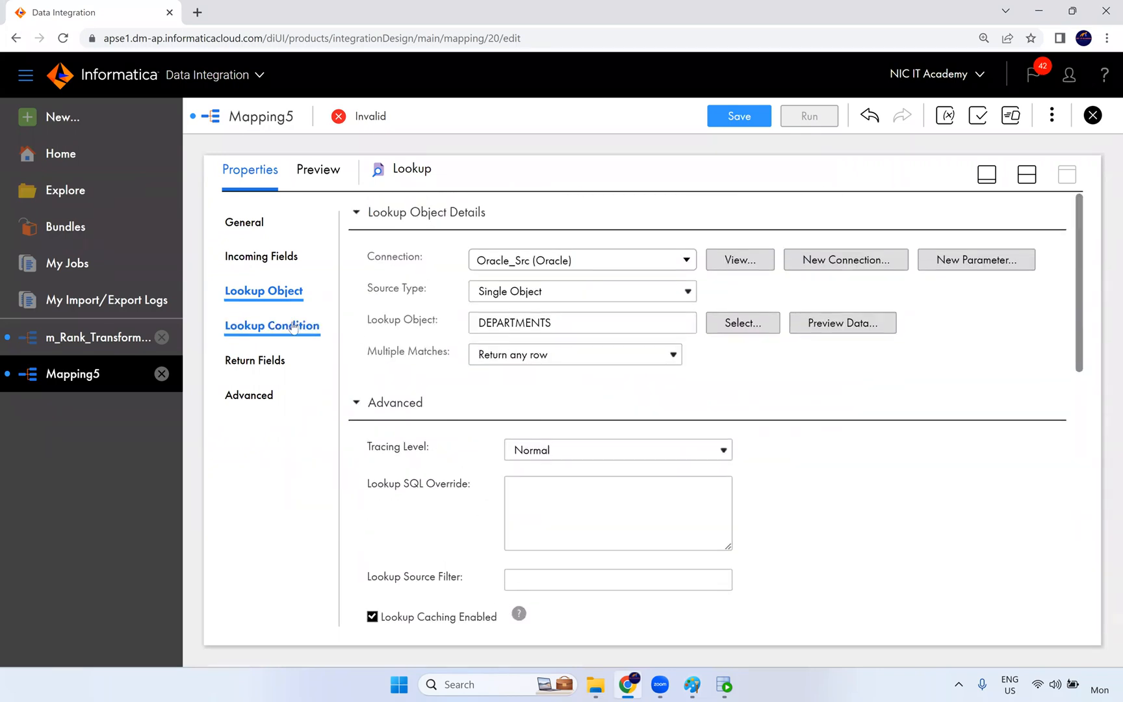
pyautogui.click(293, 327)
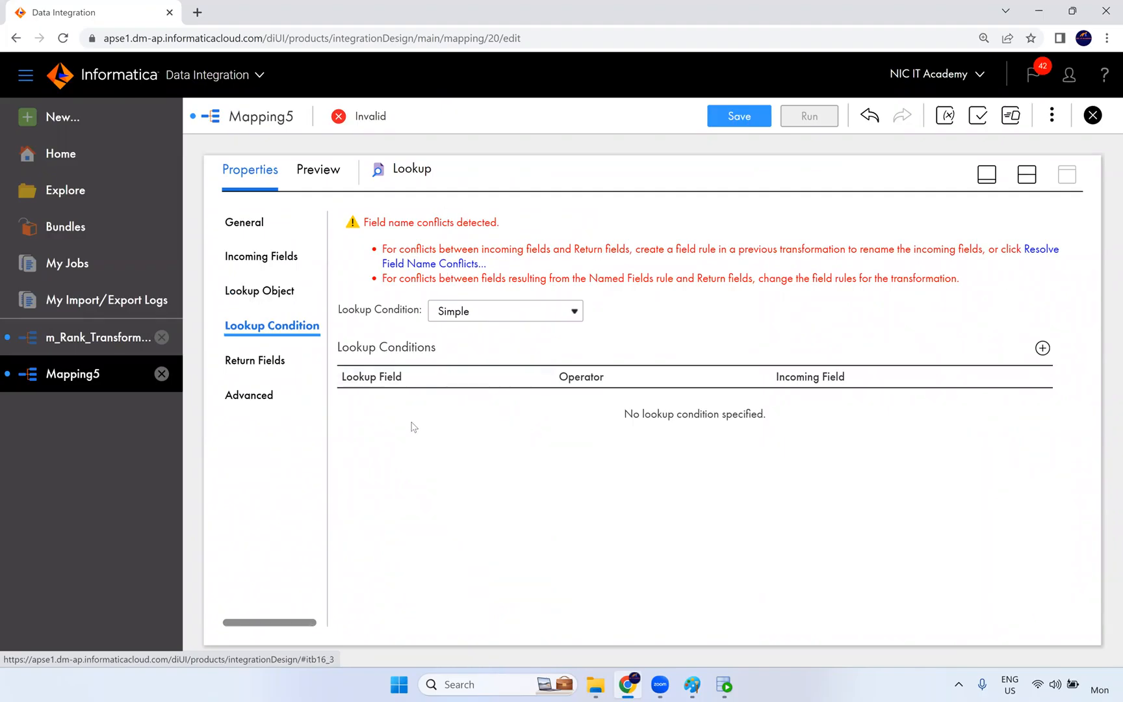
# In SQL Developer, point out the employees and departments queries and the Finance row's DEPARTMENT_ID 100
pyautogui.click(724, 684)
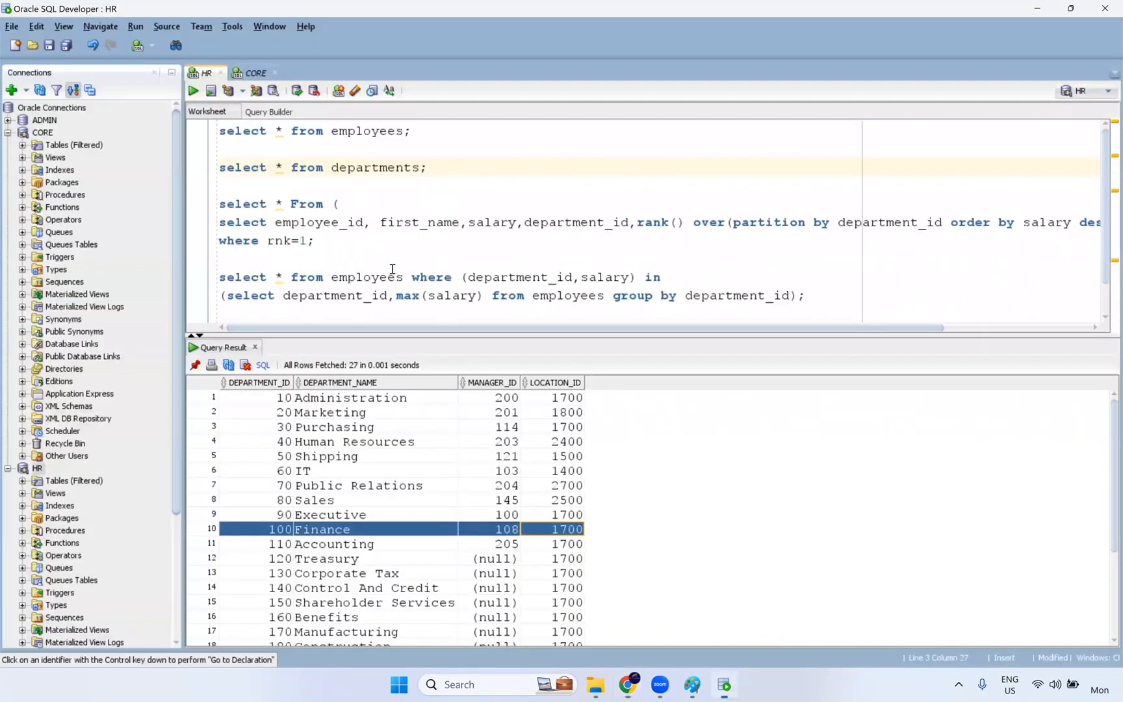
pyautogui.click(371, 130)
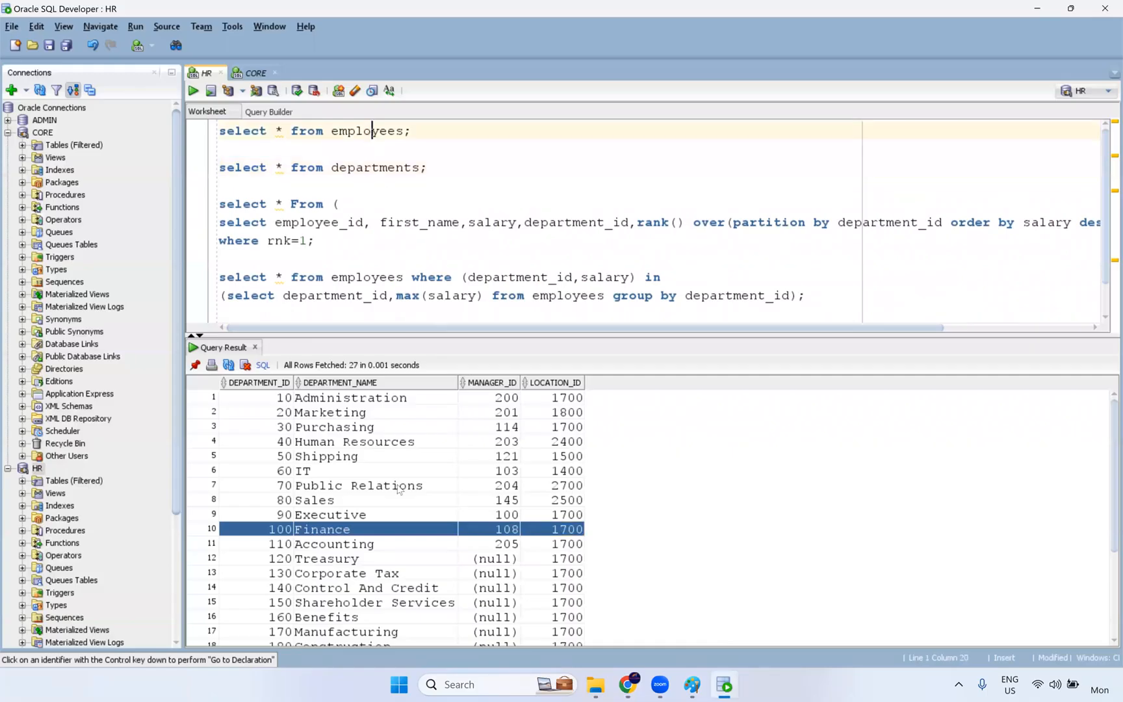
pyautogui.click(268, 529)
pyautogui.click(356, 167)
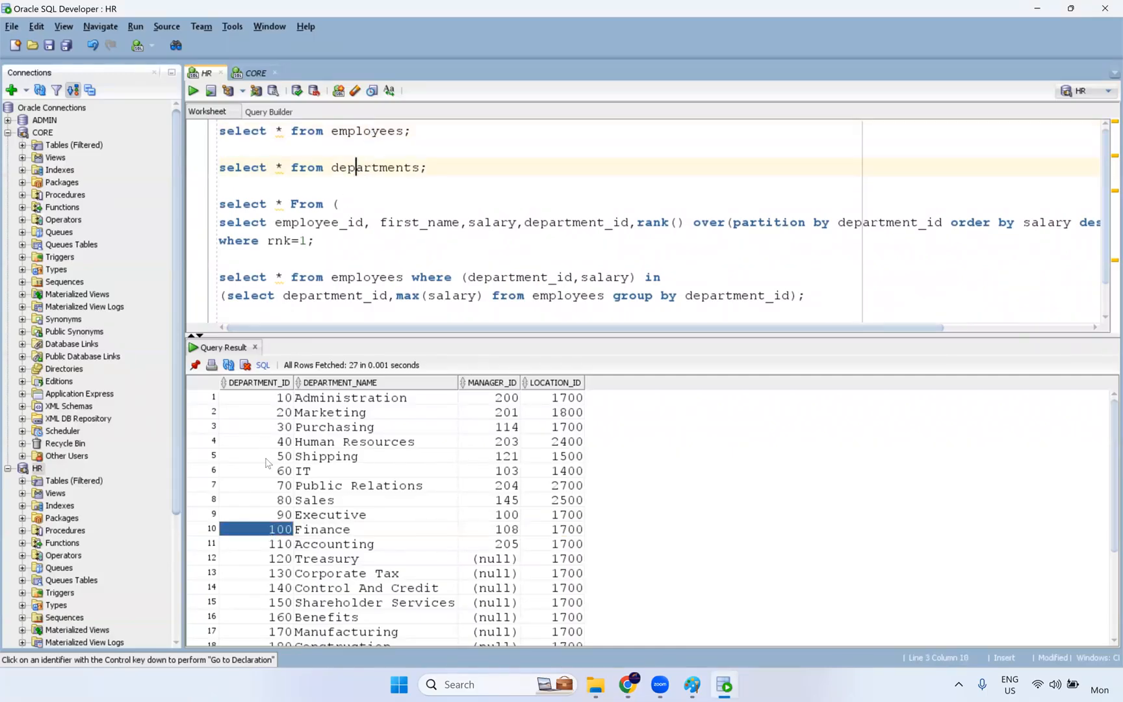
pyautogui.click(271, 533)
pyautogui.hotkey('alt', 'Tab')
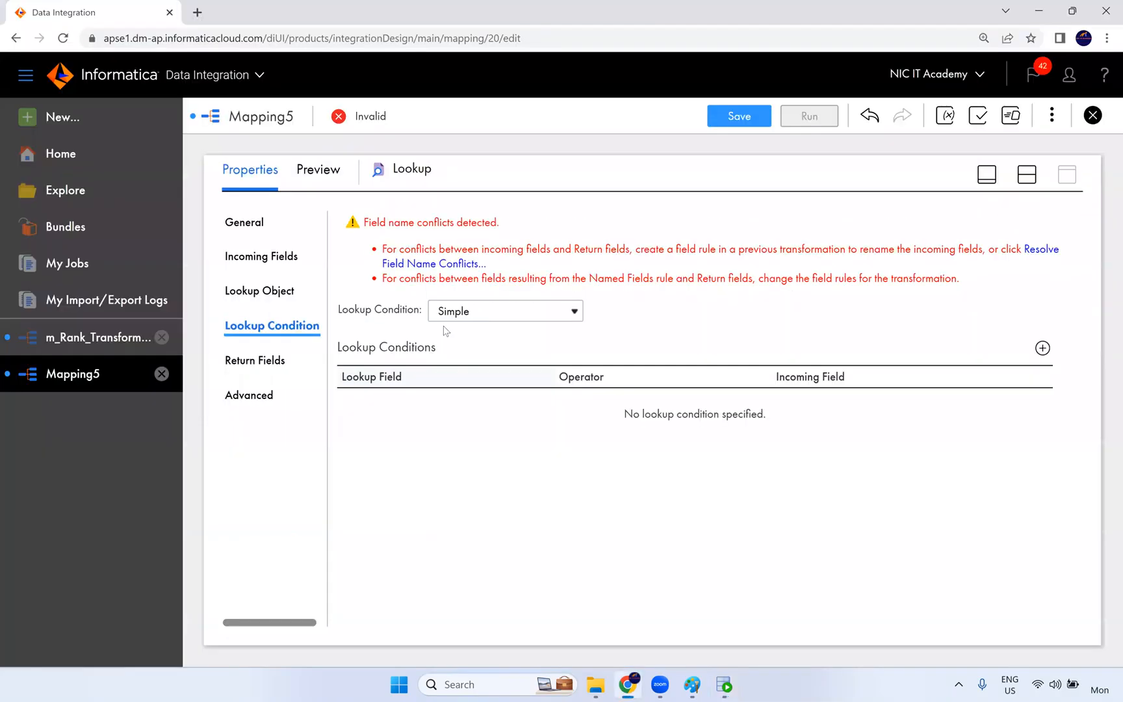
# Resolve the field name conflict by prefixing source fields with 'emp_'
pyautogui.click(453, 265)
pyautogui.click(552, 345)
pyautogui.click(540, 377)
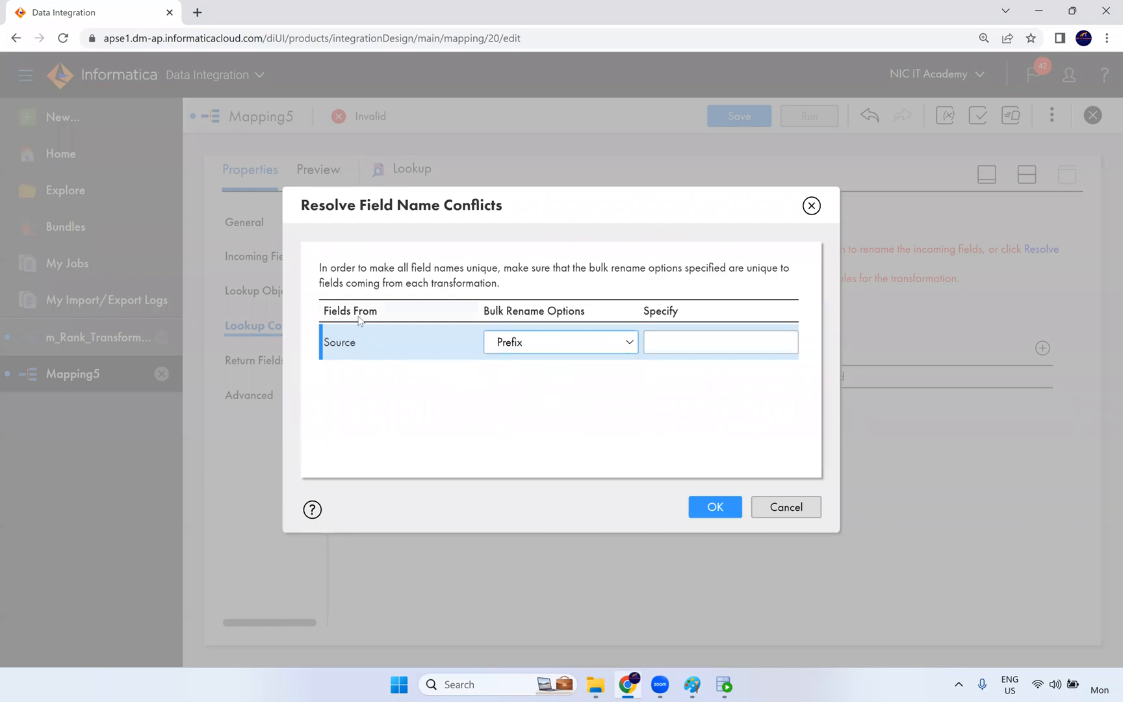
pyautogui.moveTo(353, 349); pyautogui.dragTo(324, 348)
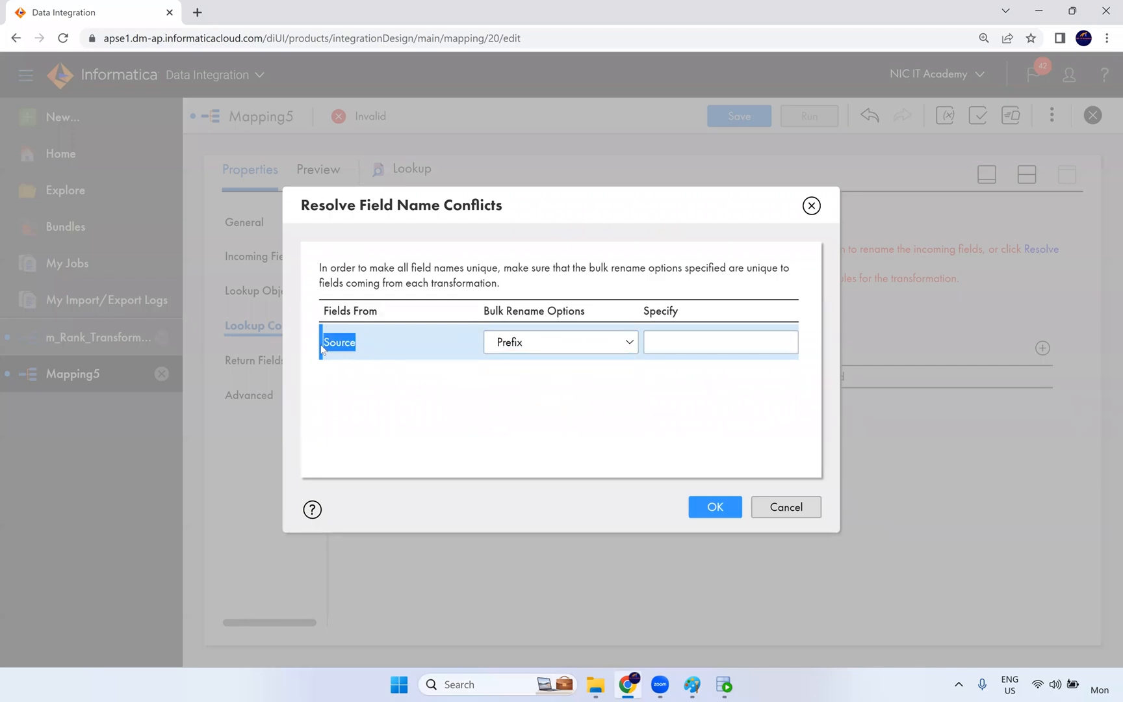
pyautogui.click(664, 339)
pyautogui.write('emp_')
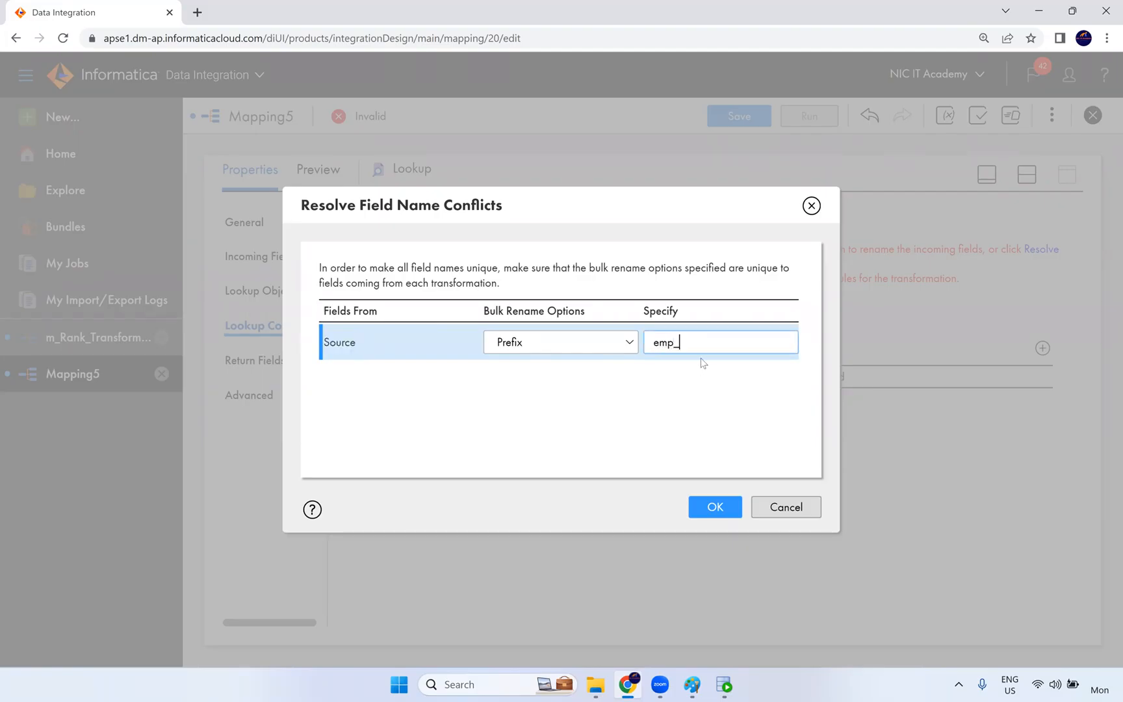
pyautogui.click(724, 513)
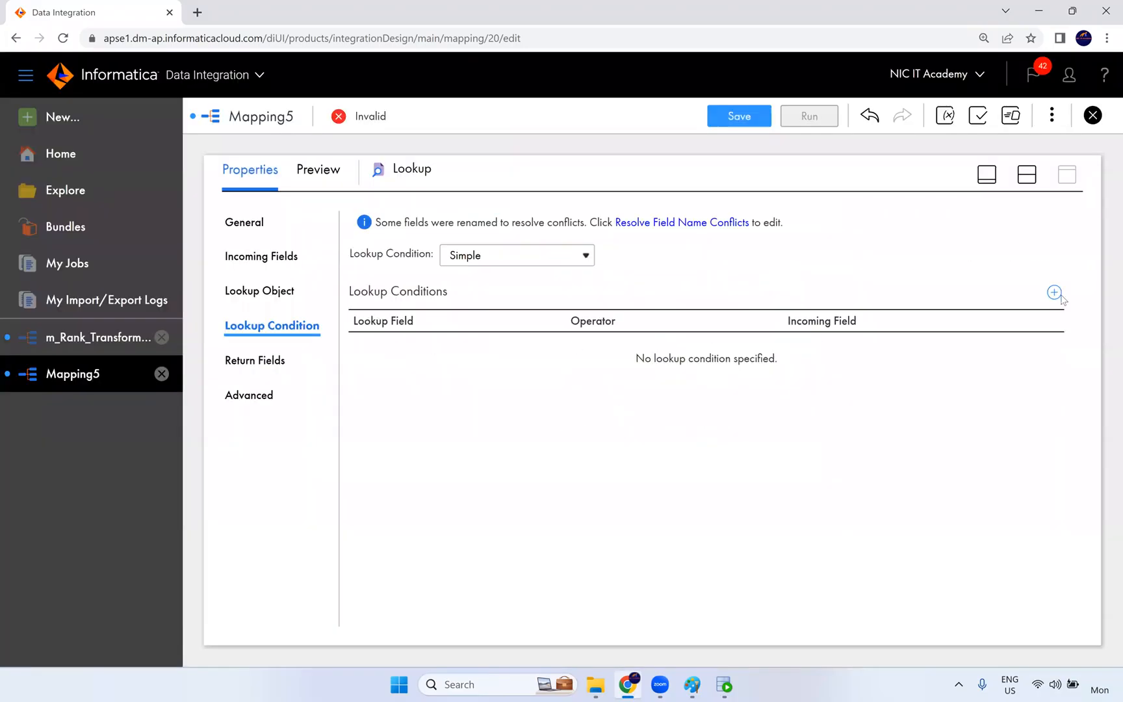
# Add the lookup condition DEPARTMENT_ID = emp_DEPARTMENT_ID
pyautogui.click(1057, 295)
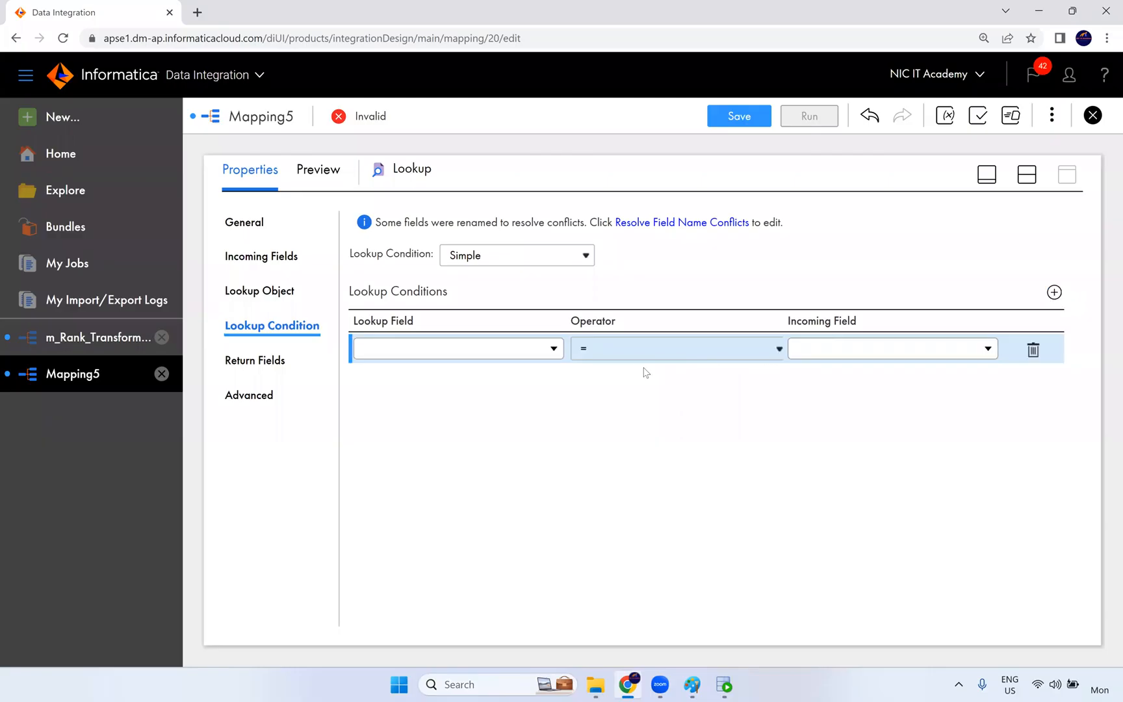
pyautogui.click(487, 354)
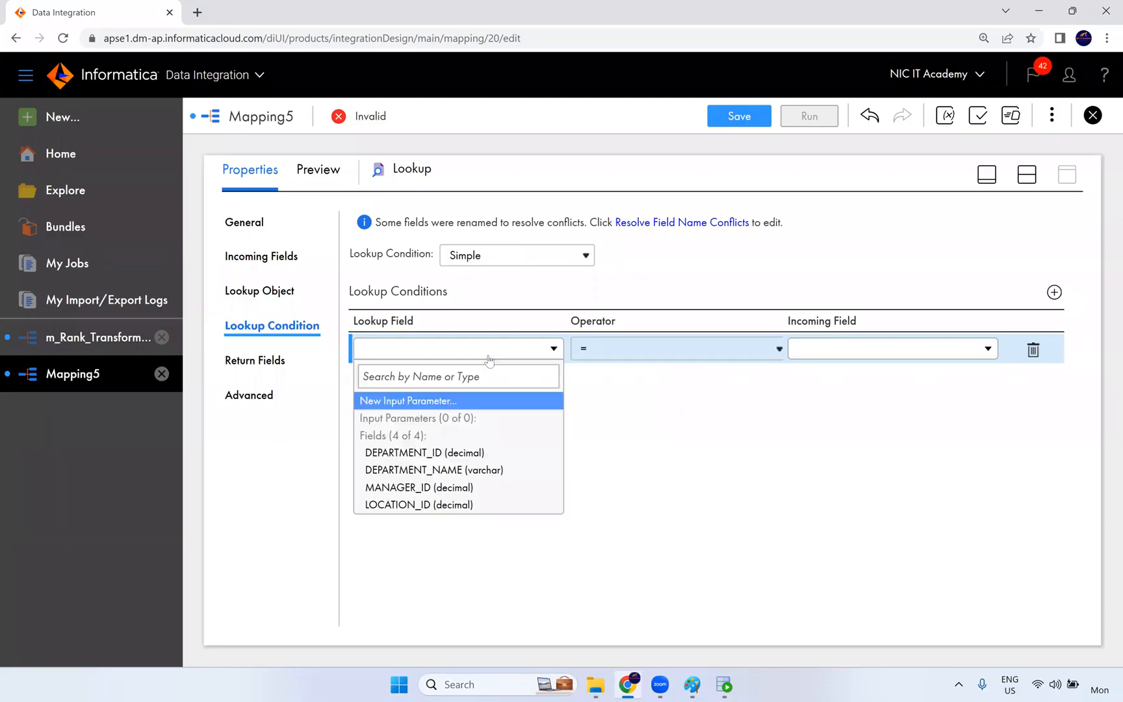
pyautogui.click(460, 452)
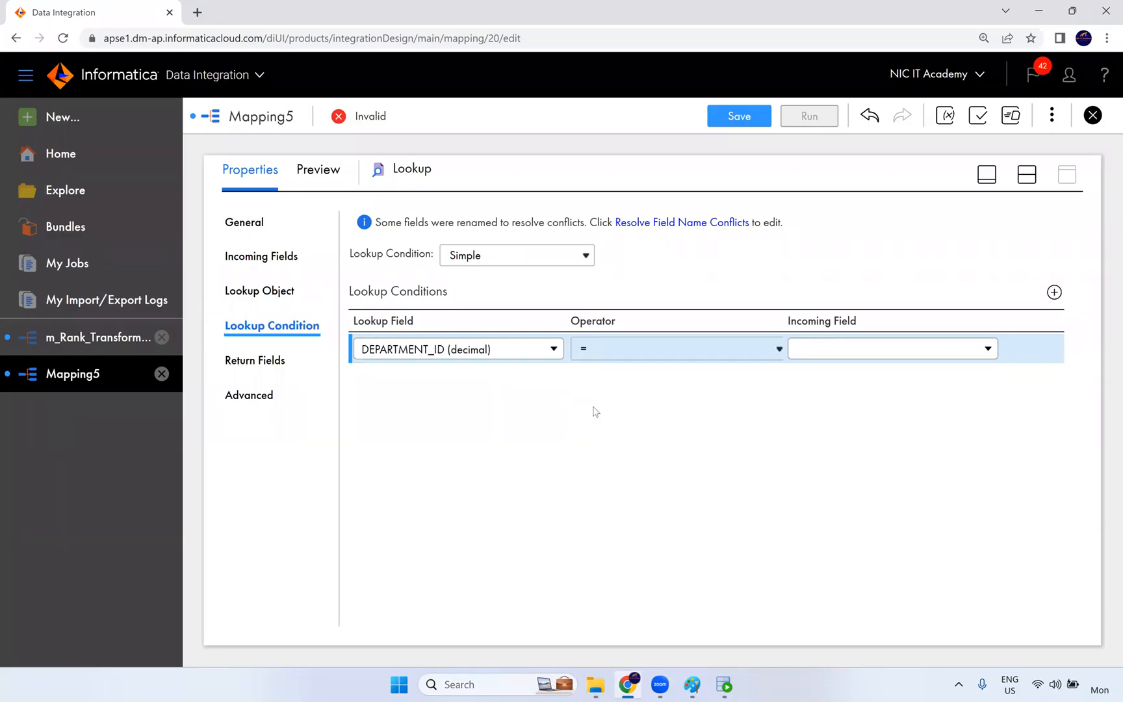
pyautogui.click(840, 349)
pyautogui.scroll(-2, 845, 468)
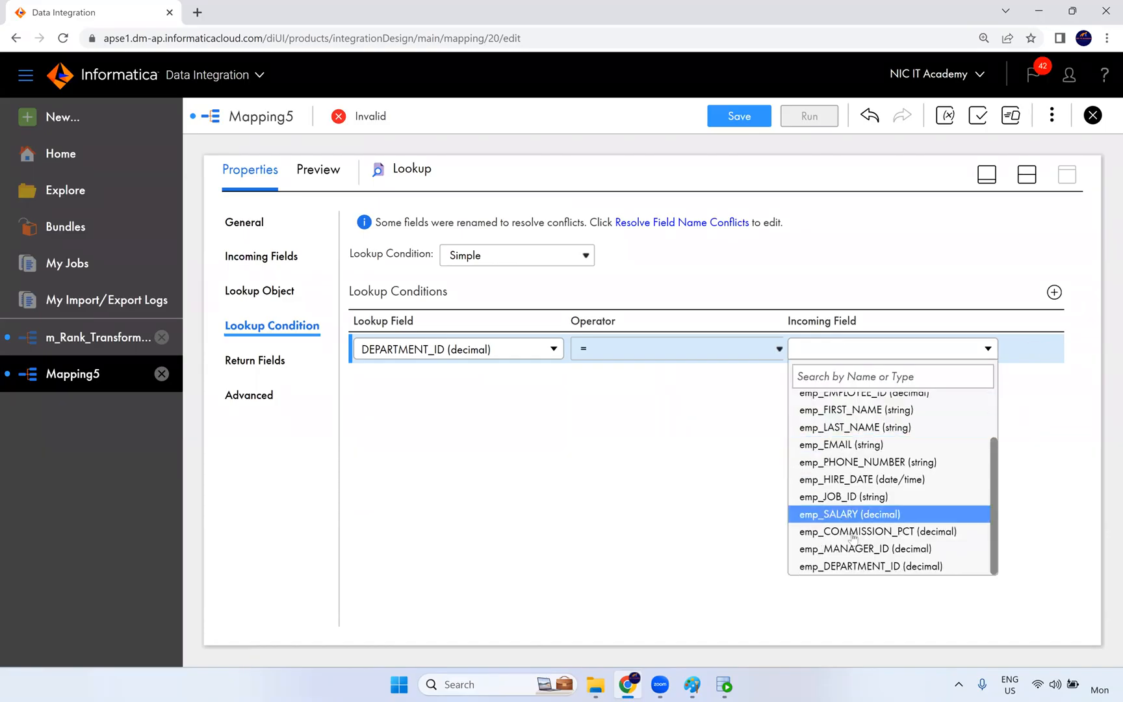
pyautogui.click(860, 566)
pyautogui.click(687, 425)
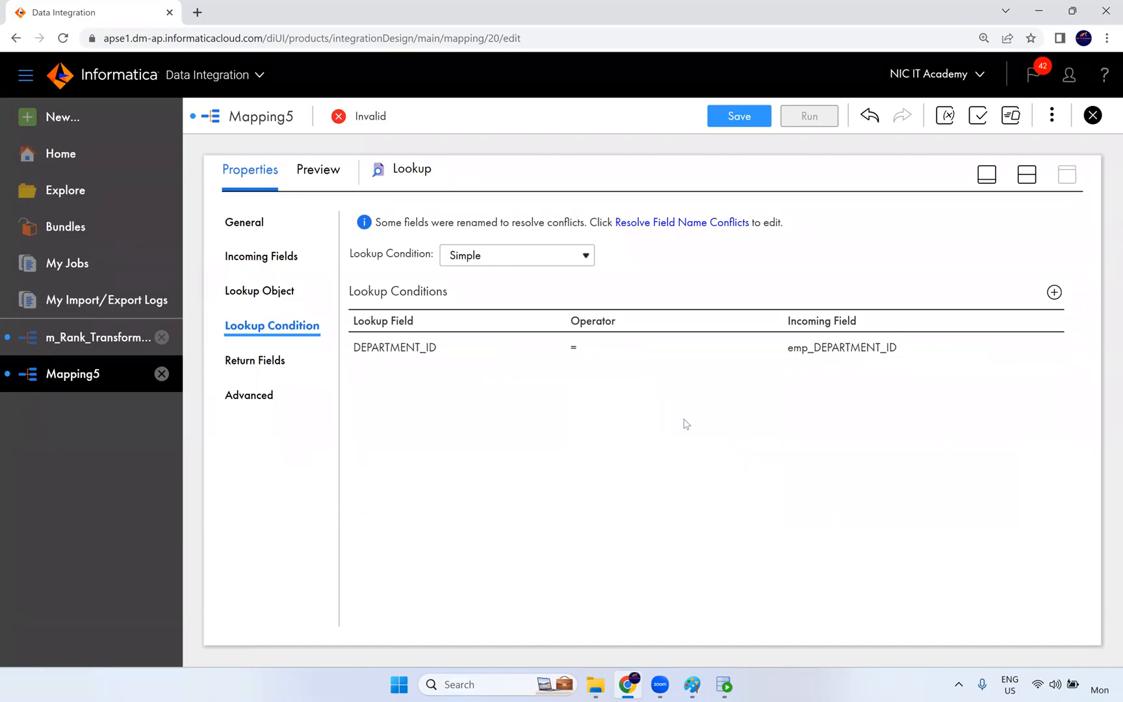
pyautogui.click(608, 341)
pyautogui.click(624, 345)
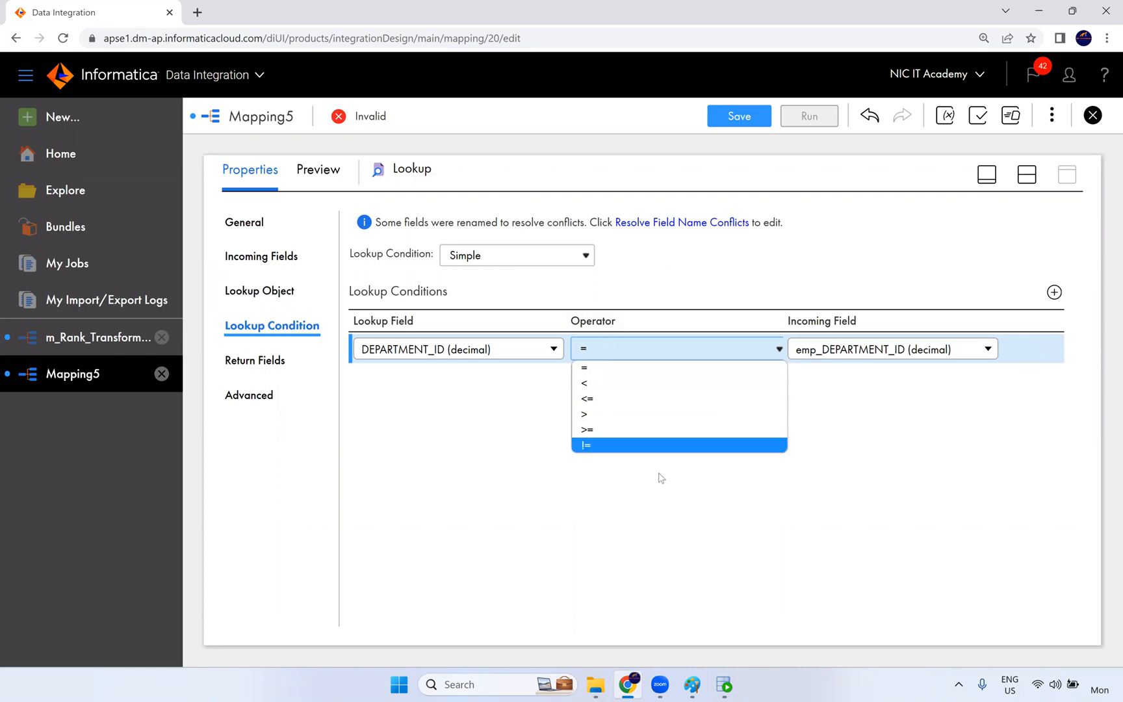
pyautogui.click(664, 493)
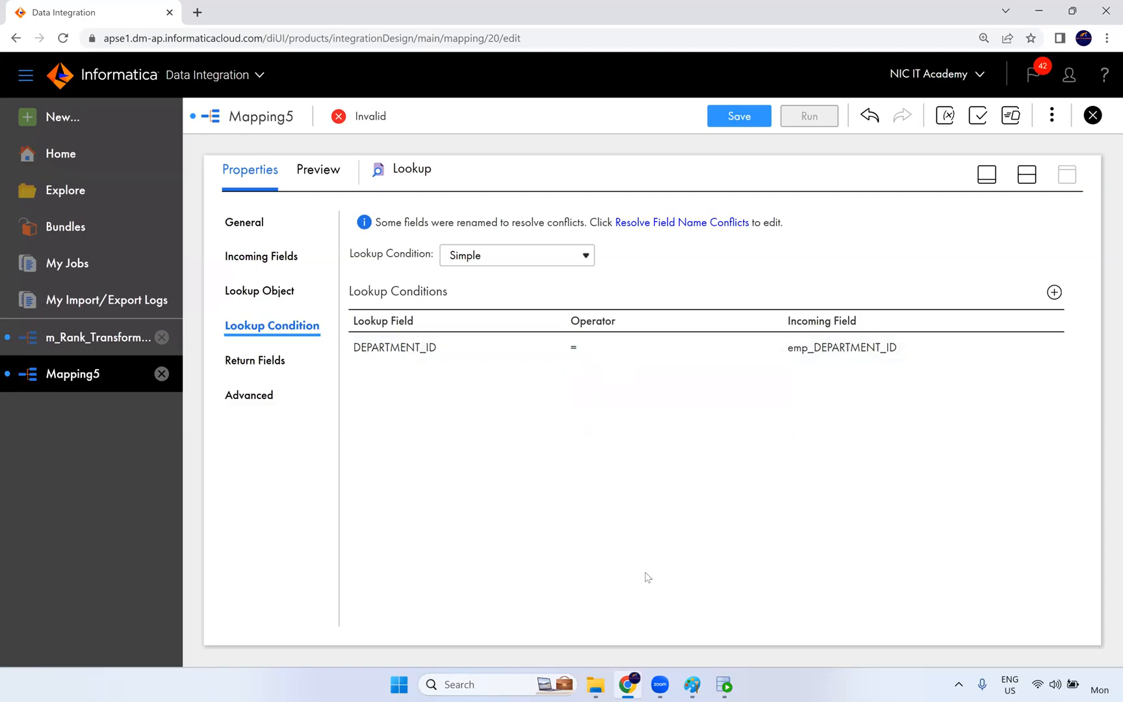
# In the Paint diagram, write 1000 below the Employees box
pyautogui.click(691, 684)
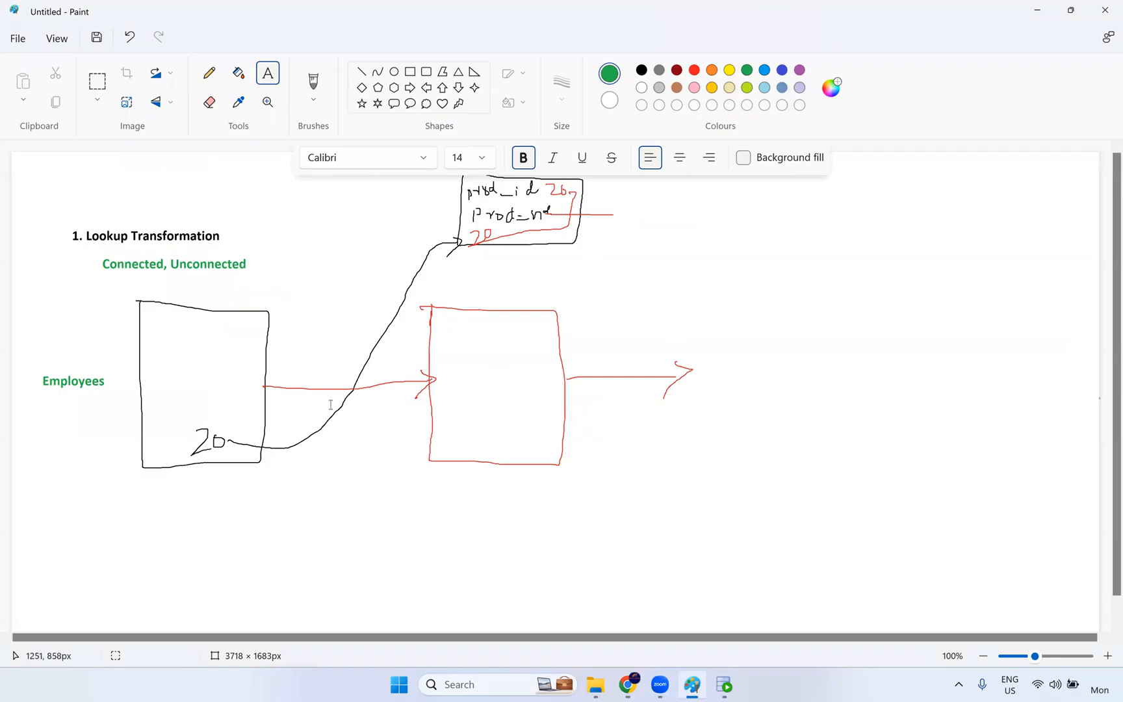
pyautogui.click(173, 492)
pyautogui.write('1000')
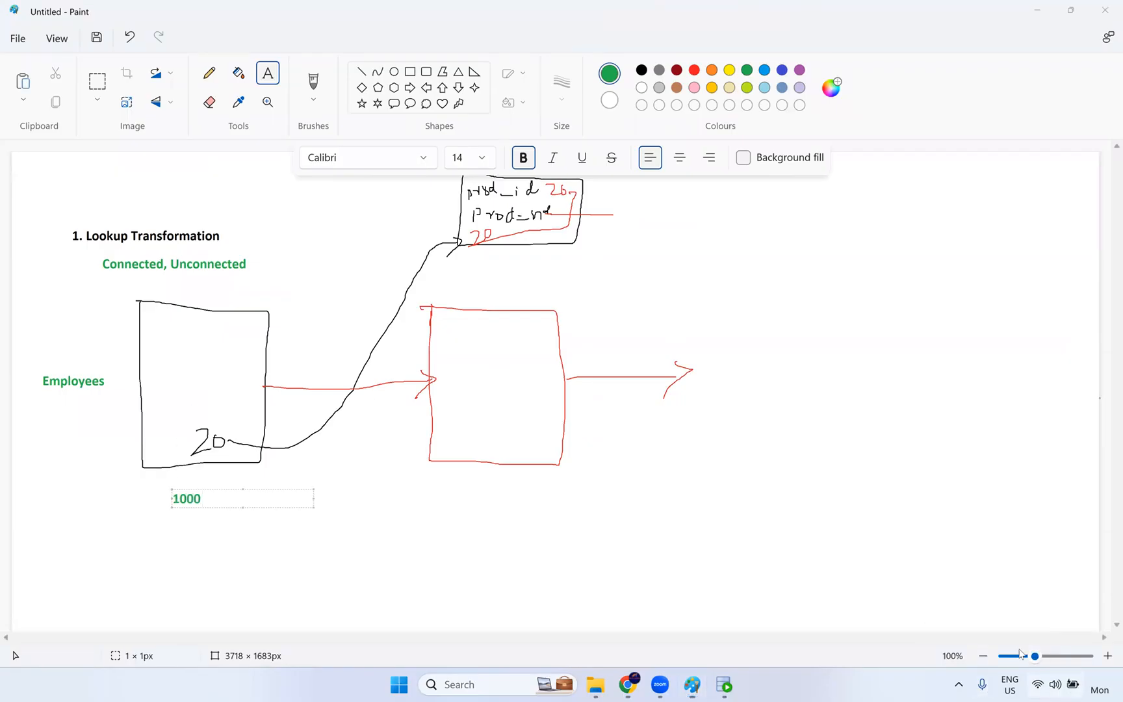
pyautogui.click(676, 419)
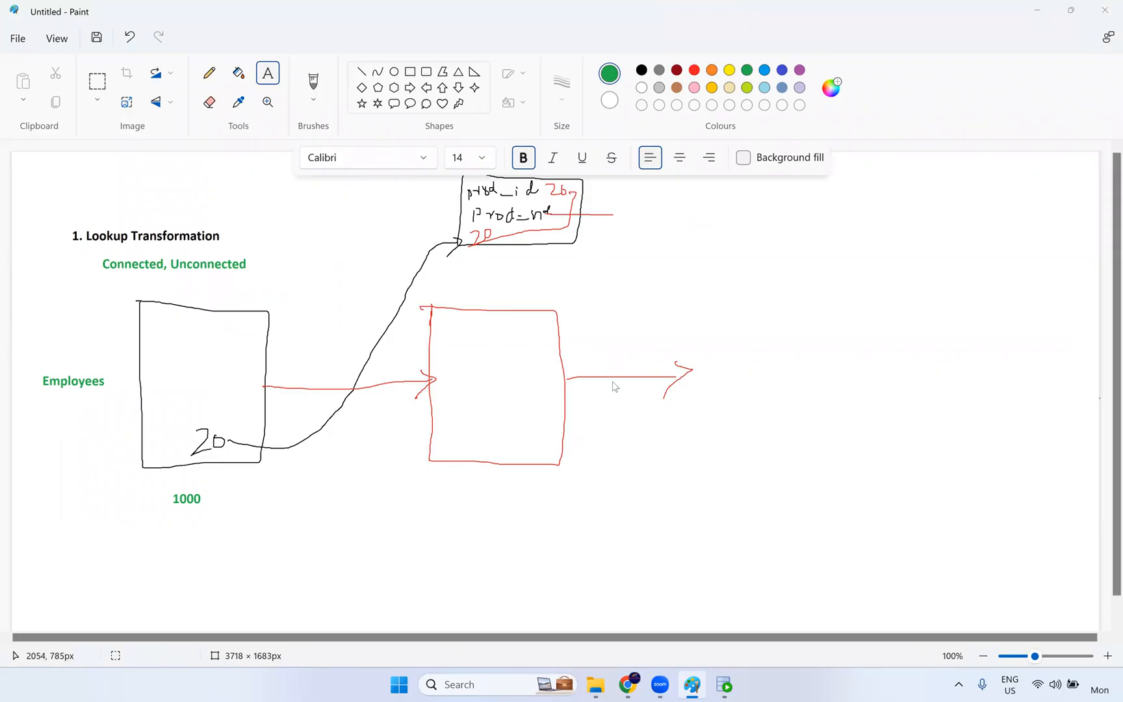
pyautogui.hotkey('alt', 'Tab')
pyautogui.hotkey('alt', 'Tab')
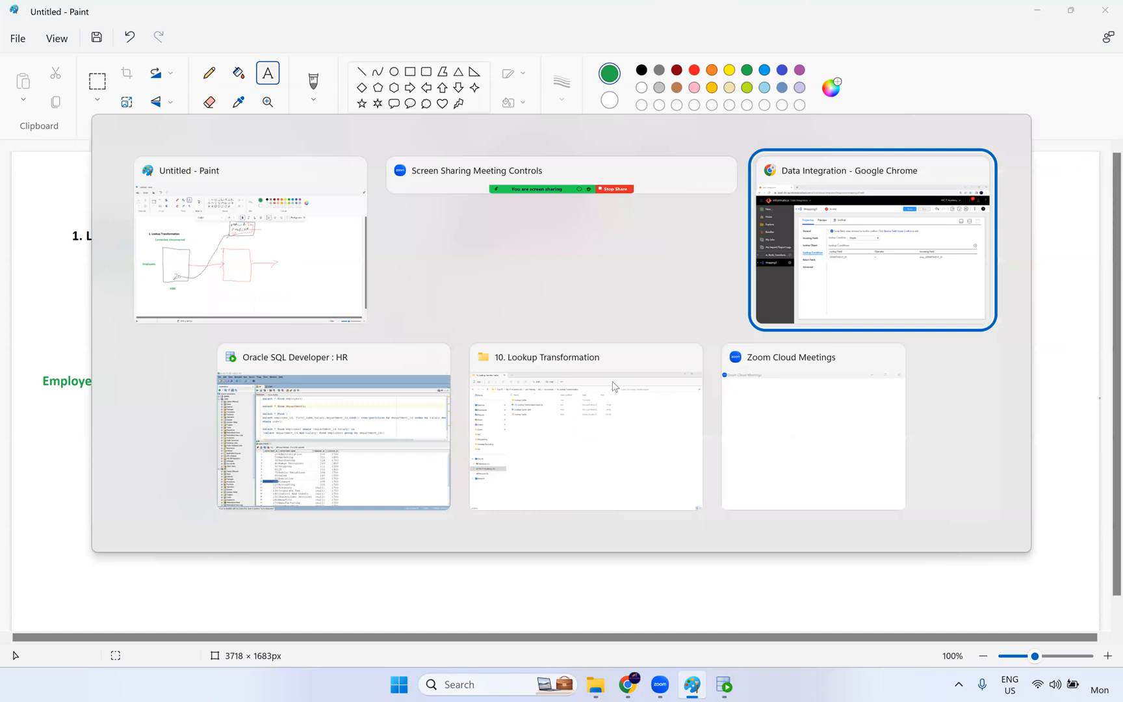
pyautogui.hotkey('alt', 'Tab')
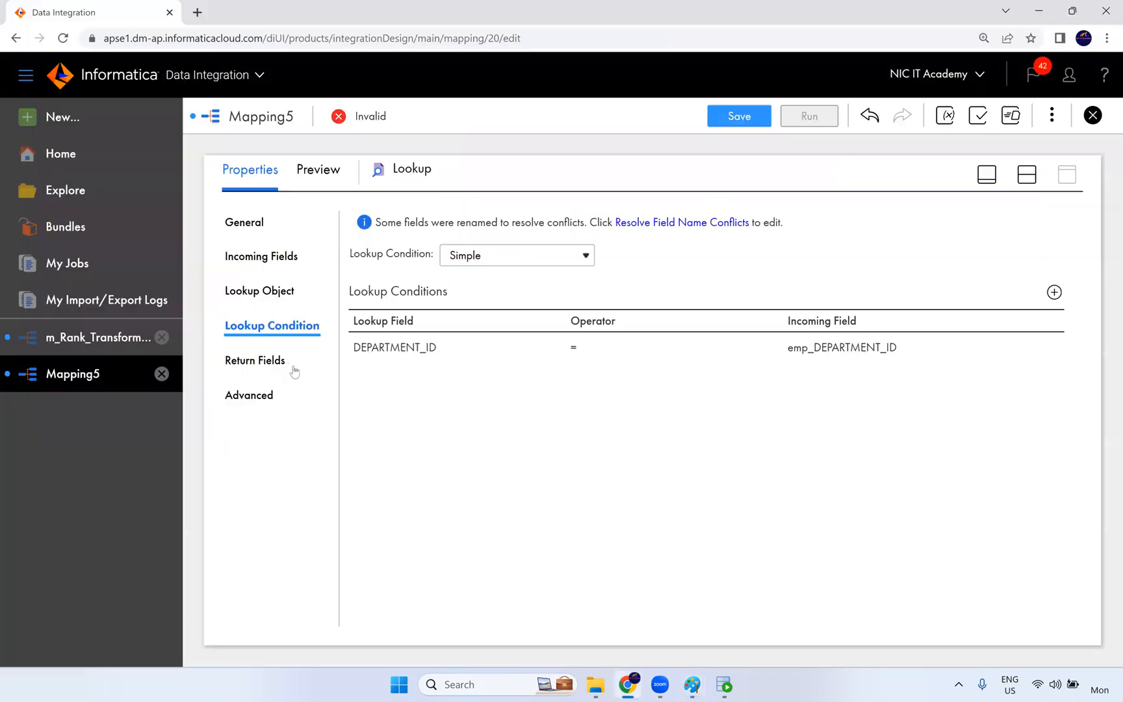
# In the DEPARTMENTS lookup object settings, browse the Multiple Matches options
pyautogui.click(265, 298)
pyautogui.click(523, 356)
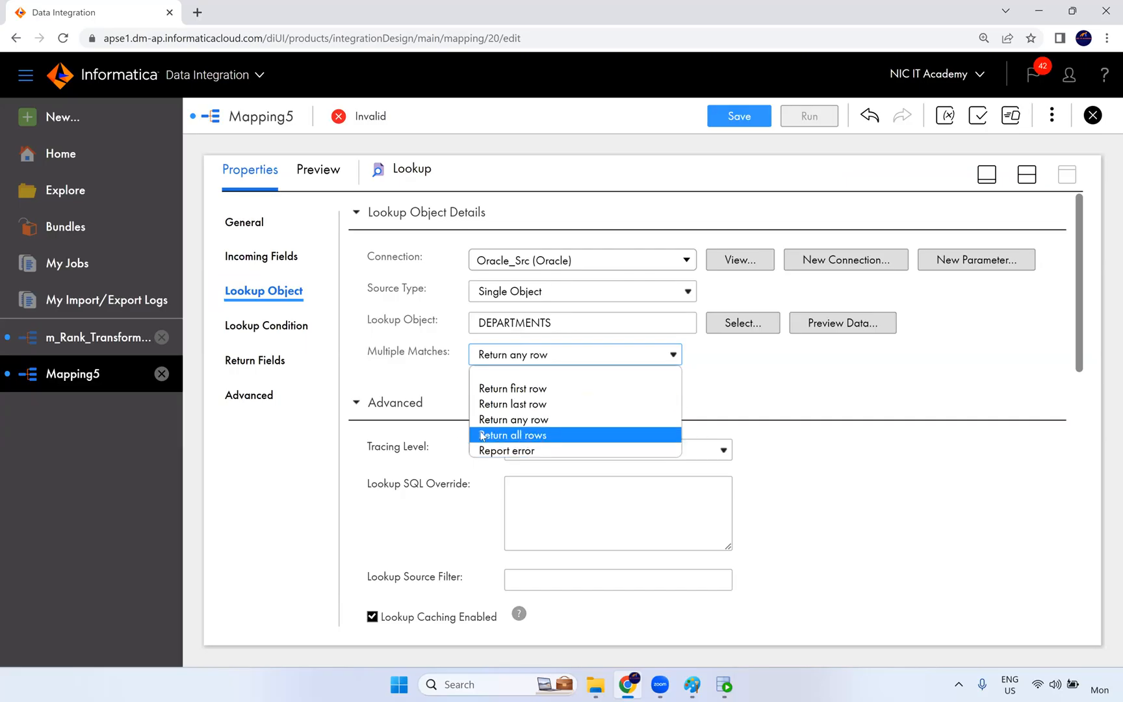
pyautogui.press('Down')
pyautogui.press('Up')
pyautogui.press('Up')
# Keep Return any row and show the four DEPARTMENTS return fields with a wider Name column
pyautogui.press('Return')
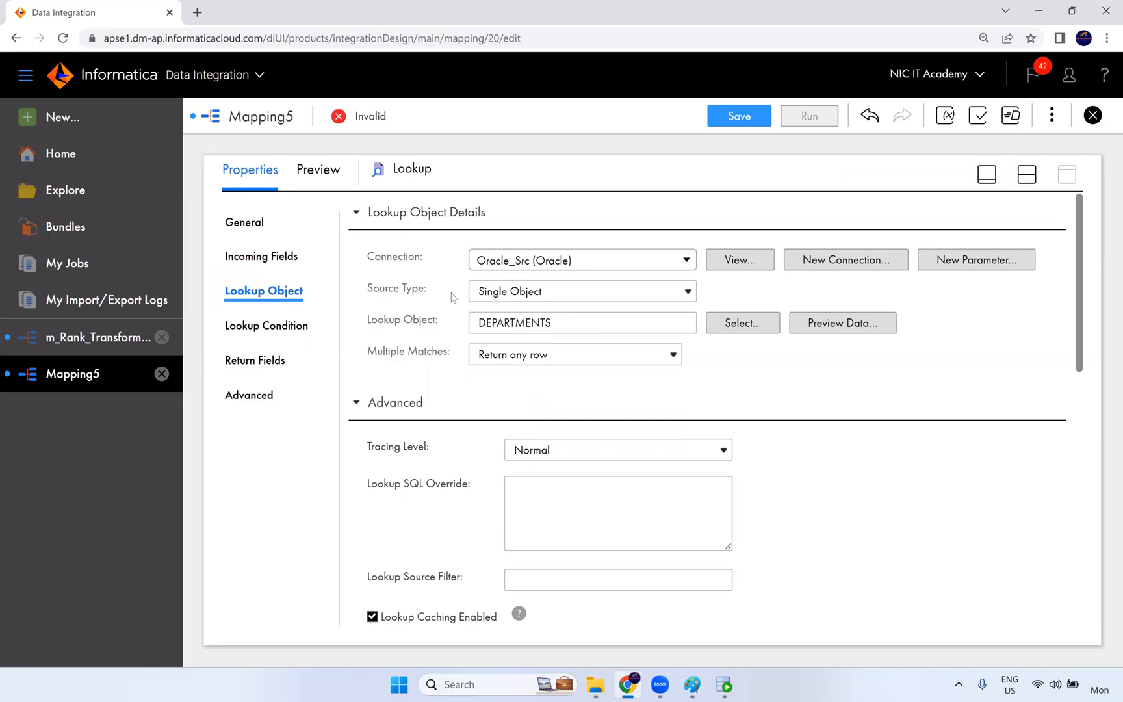
pyautogui.click(281, 338)
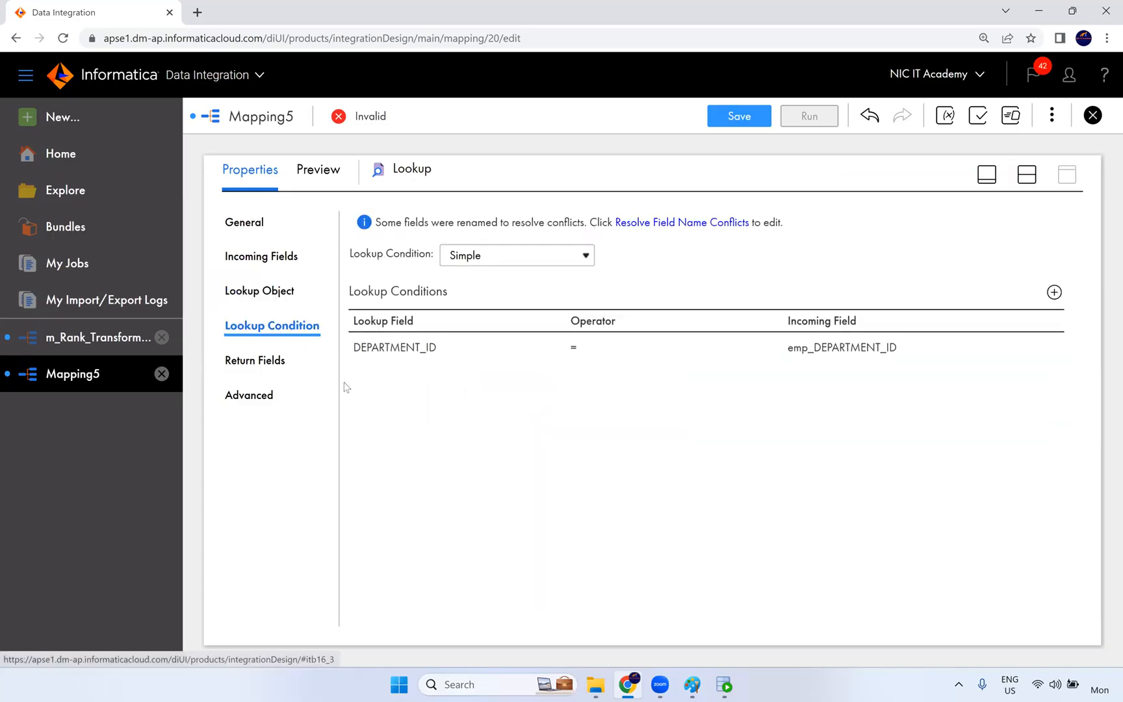
pyautogui.click(271, 365)
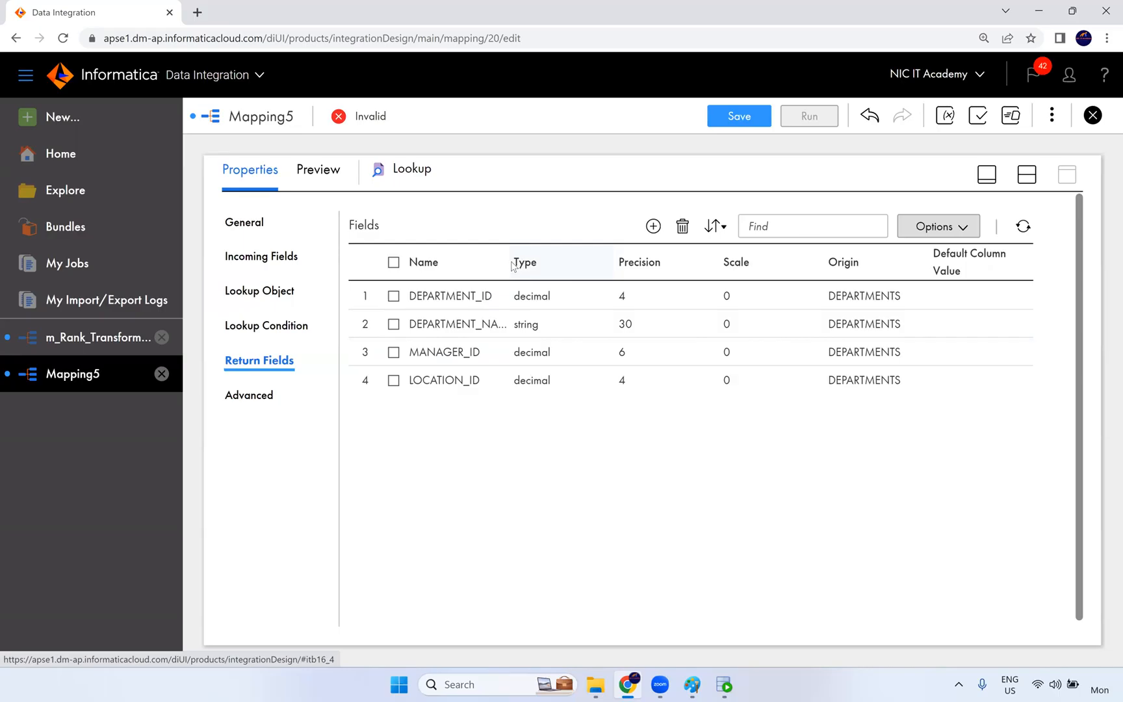
pyautogui.moveTo(518, 262); pyautogui.dragTo(560, 261)
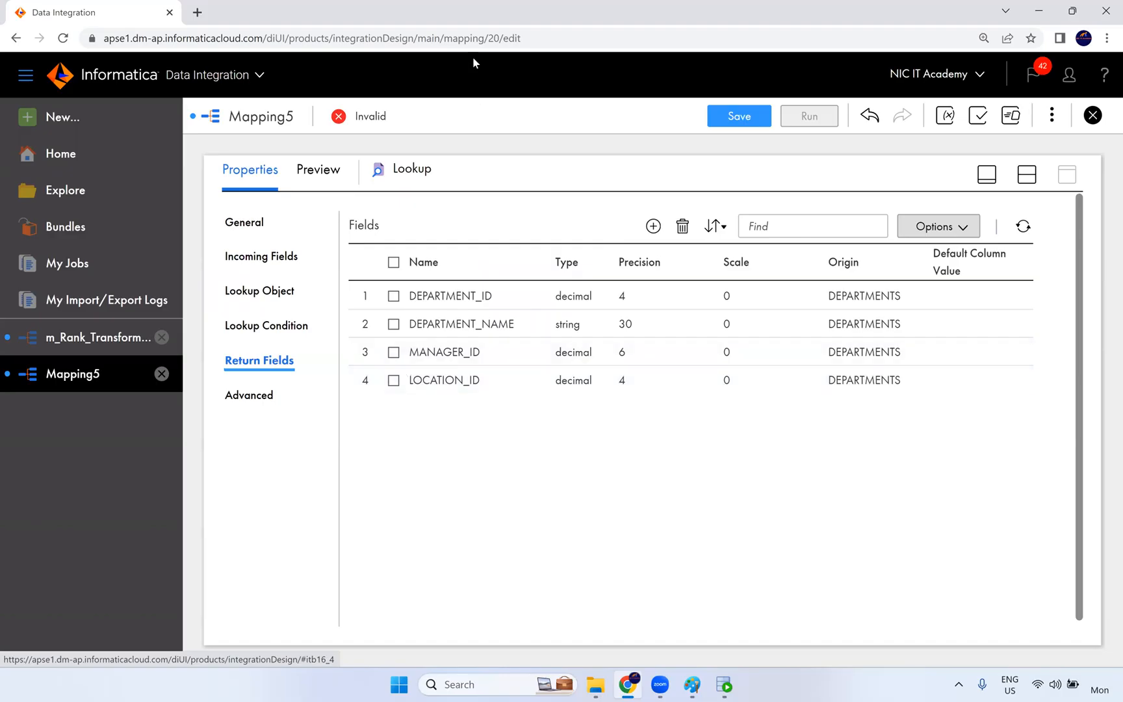
# Delete MANAGER_ID from the return fields and widen the Name column
pyautogui.click(394, 352)
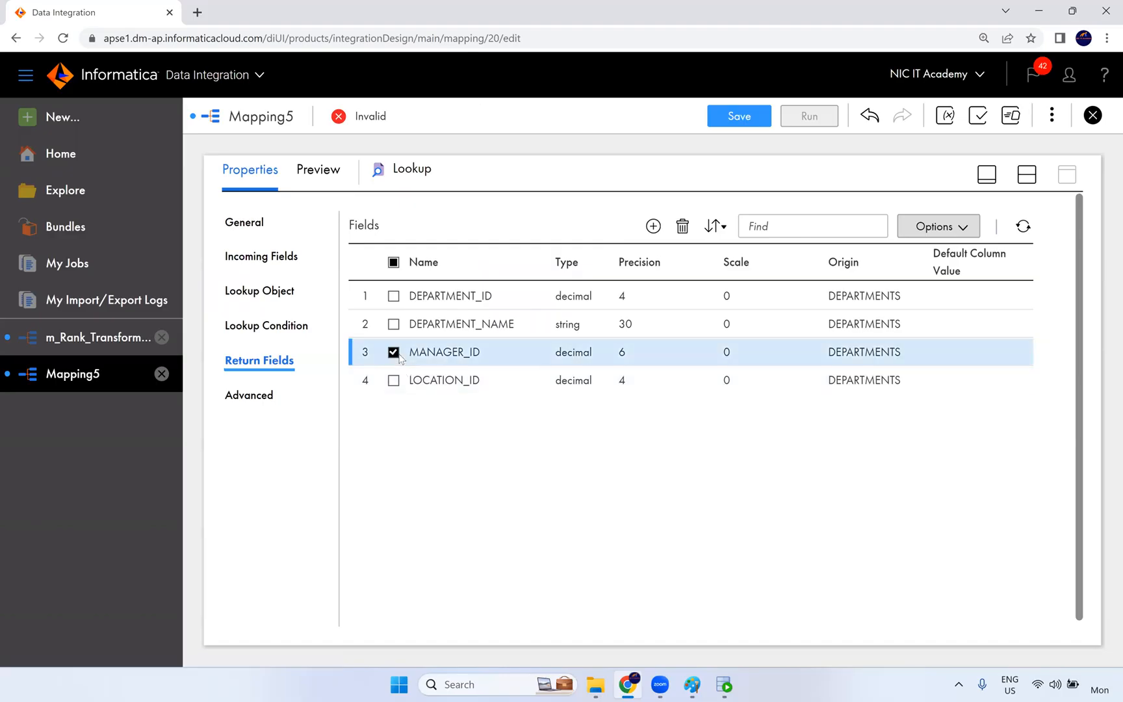
pyautogui.click(684, 226)
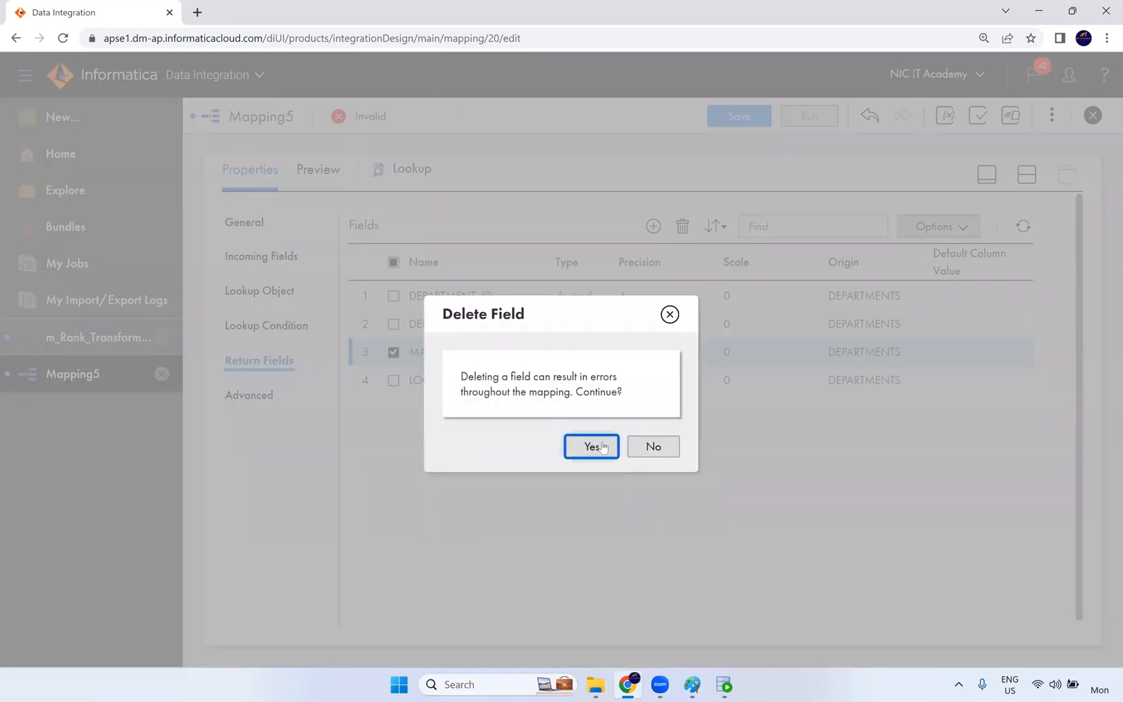
pyautogui.click(603, 447)
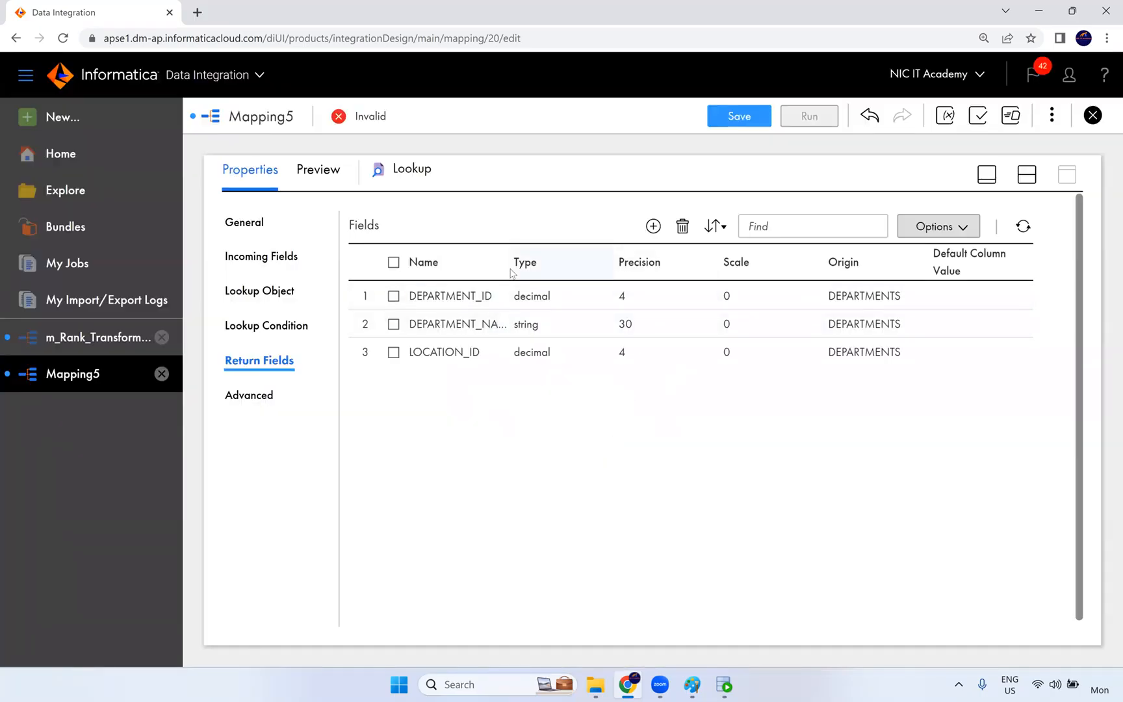
pyautogui.moveTo(511, 262); pyautogui.dragTo(536, 263)
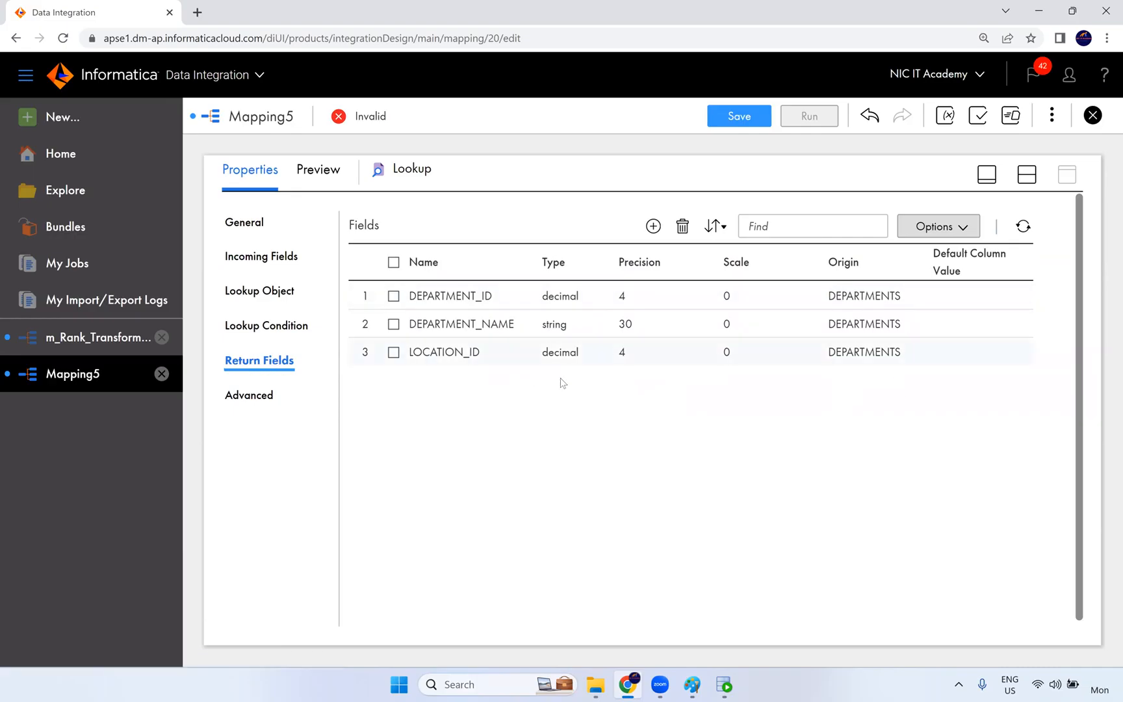
# Review the lookup's Advanced properties and its Lookup Object settings
pyautogui.click(267, 398)
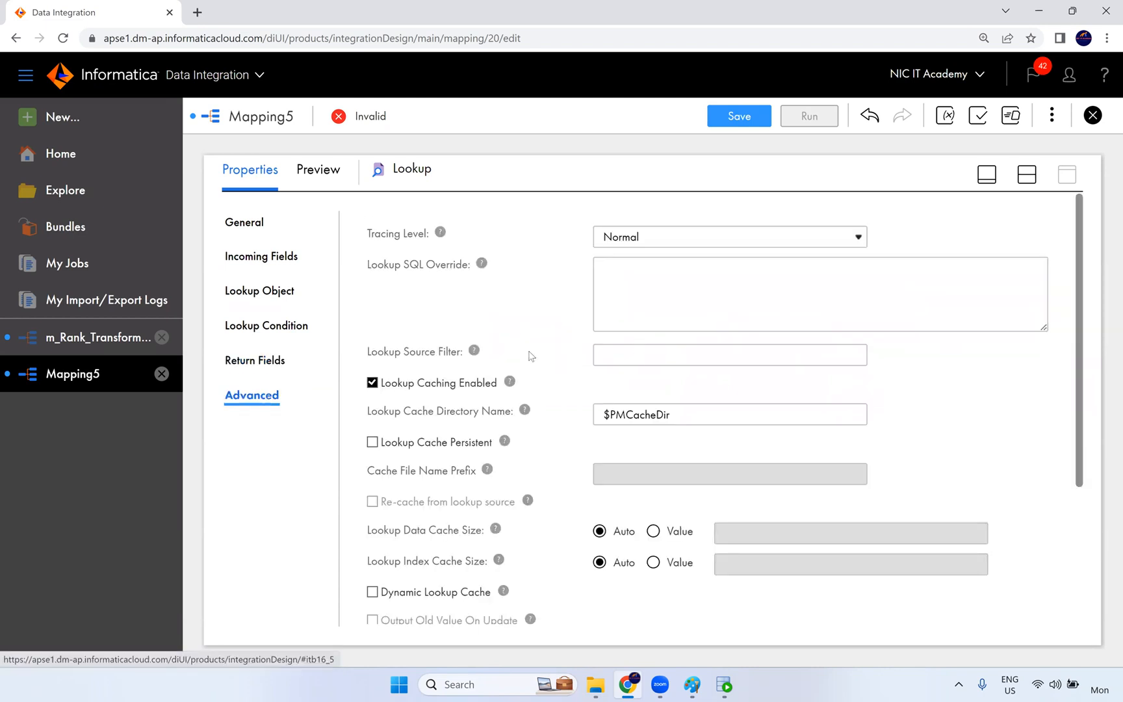
pyautogui.click(271, 289)
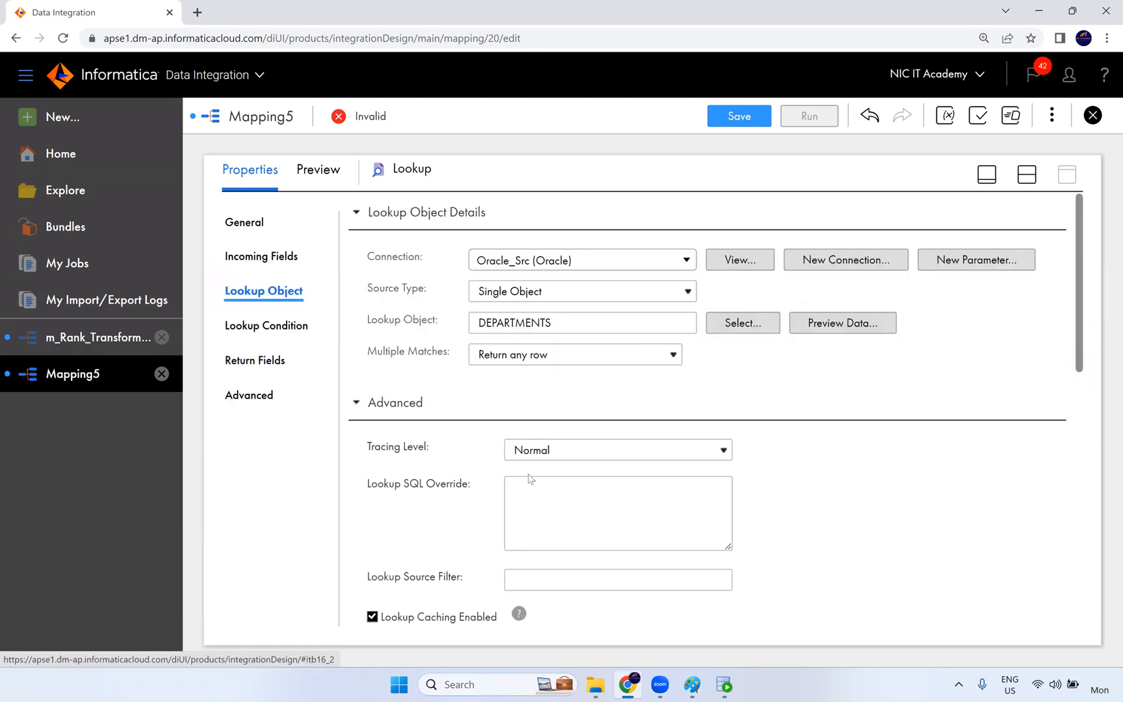
pyautogui.click(257, 397)
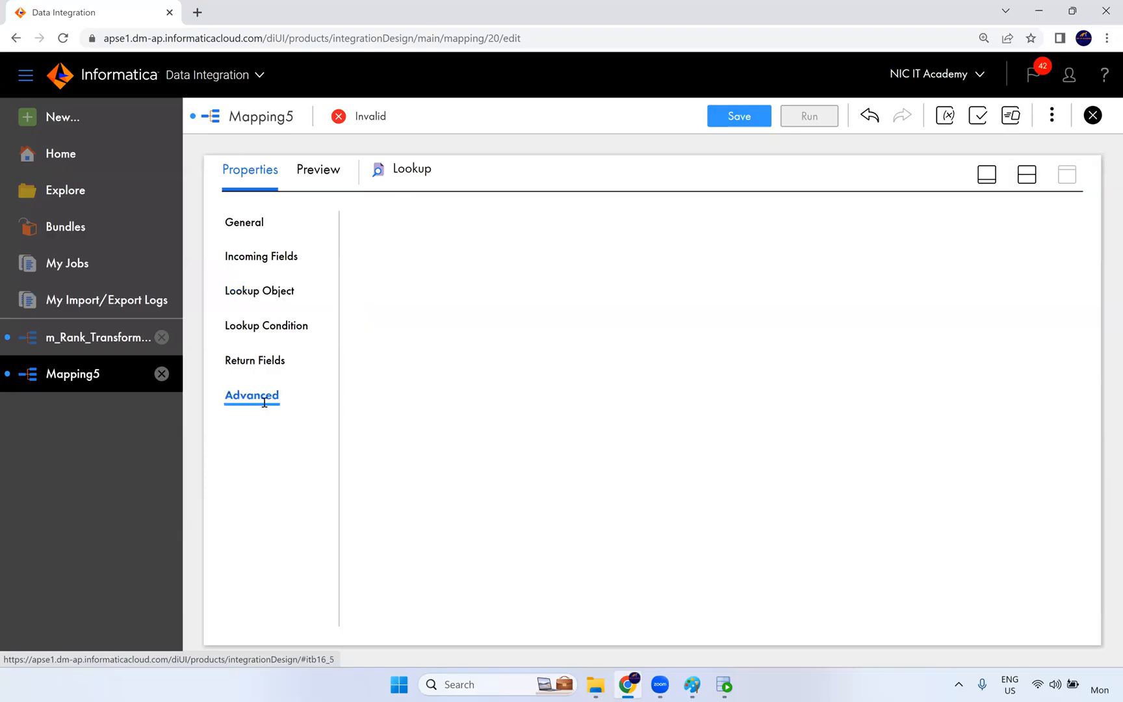
pyautogui.scroll(-3, 467, 337)
pyautogui.scroll(3, 464, 455)
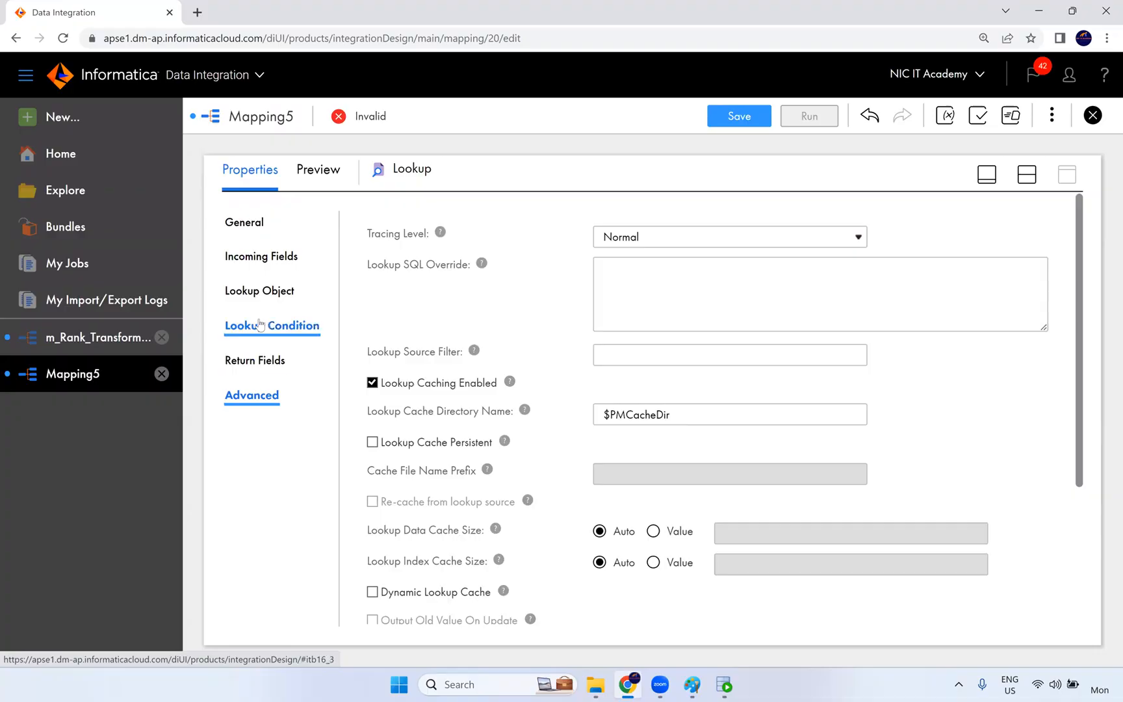
pyautogui.click(269, 291)
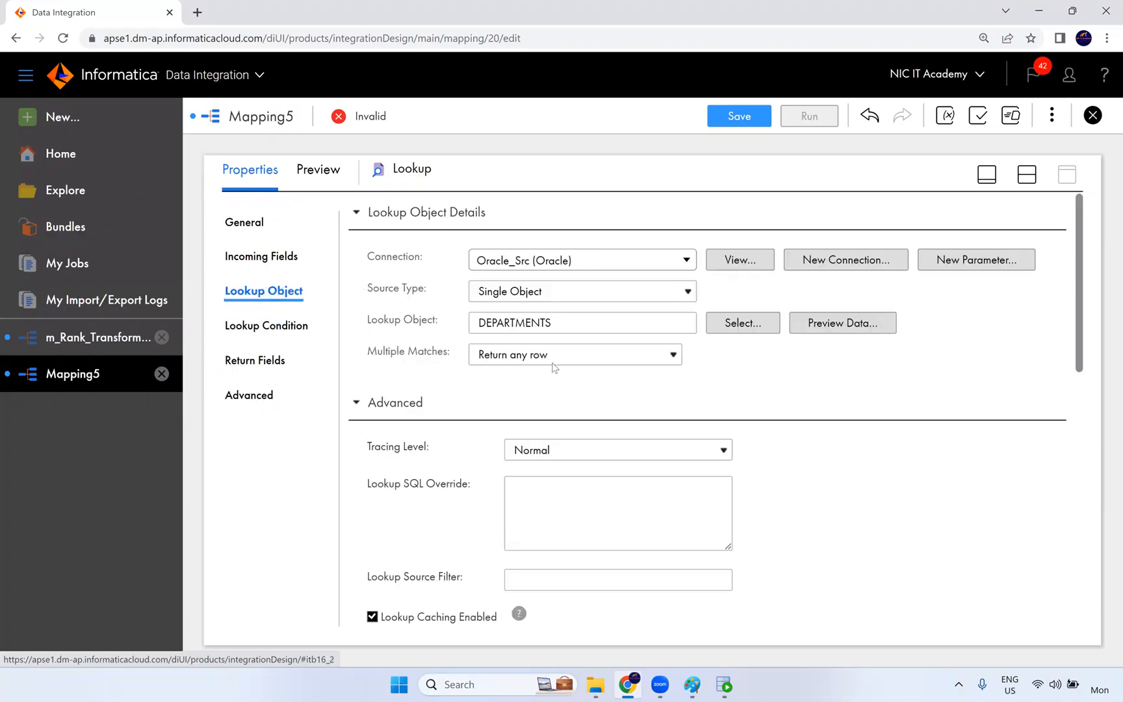
# Select the Target and set its connection to Oracle_Tgt
pyautogui.click(1026, 174)
pyautogui.click(743, 251)
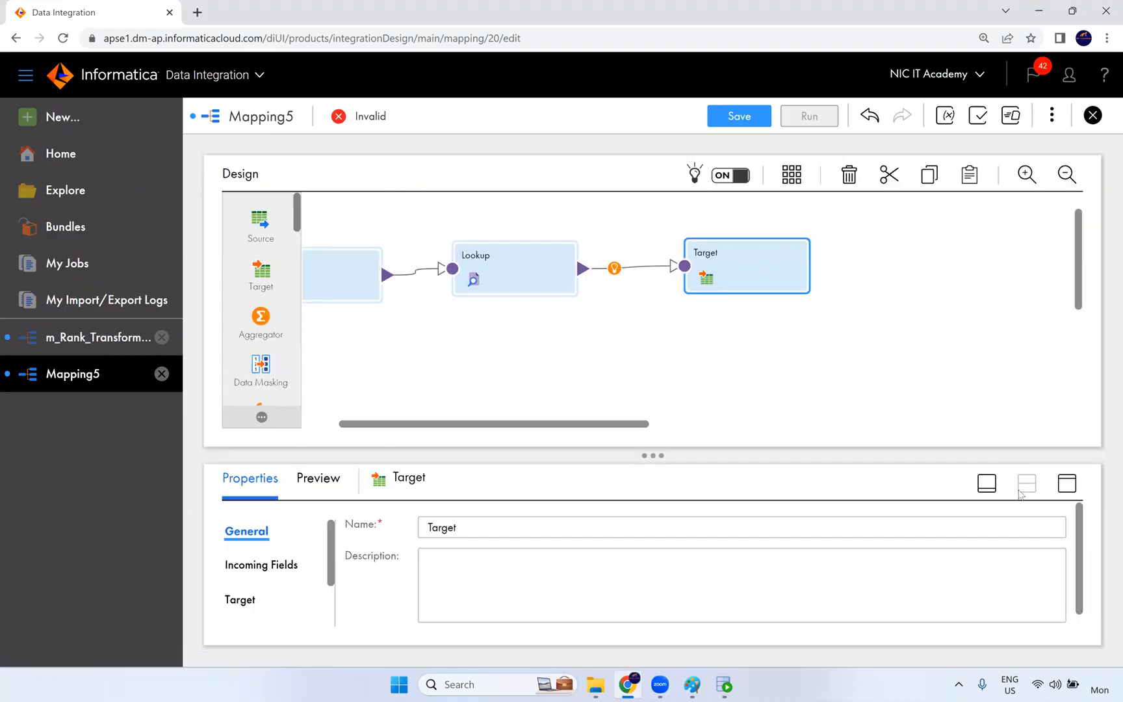
pyautogui.click(1067, 482)
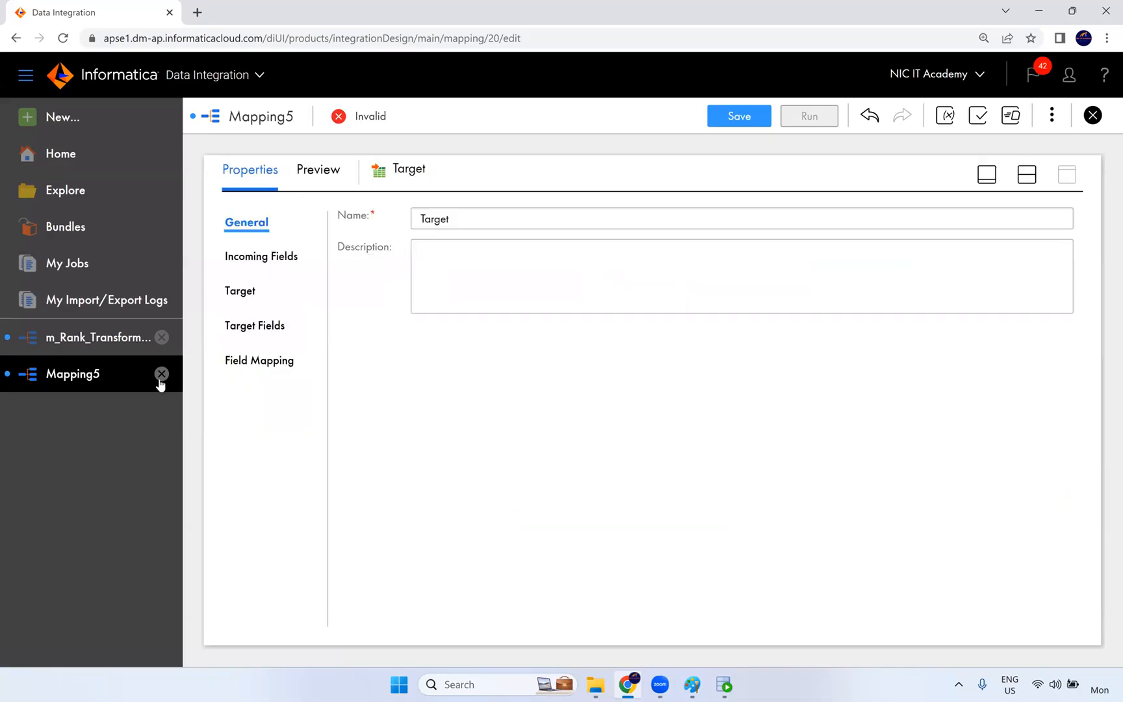
pyautogui.click(240, 290)
pyautogui.click(510, 272)
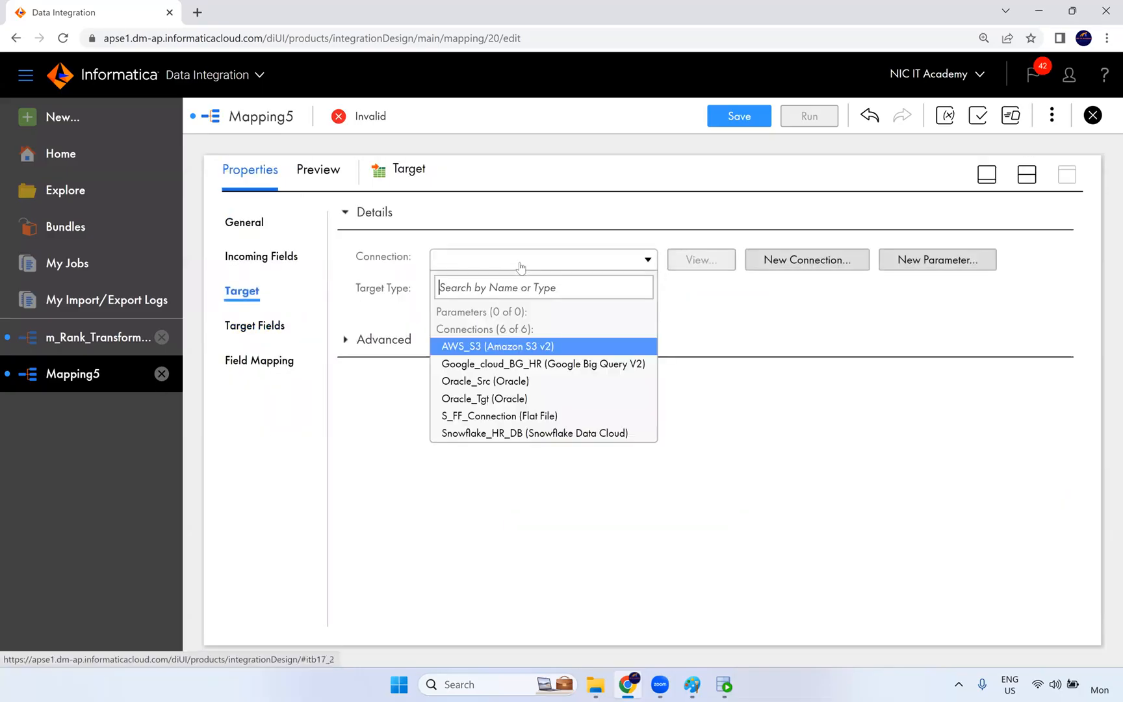
pyautogui.click(520, 396)
pyautogui.click(694, 326)
# In SQL Developer, query t_employees_dept and inspect its DEPARTMENT_ID values
pyautogui.click(725, 686)
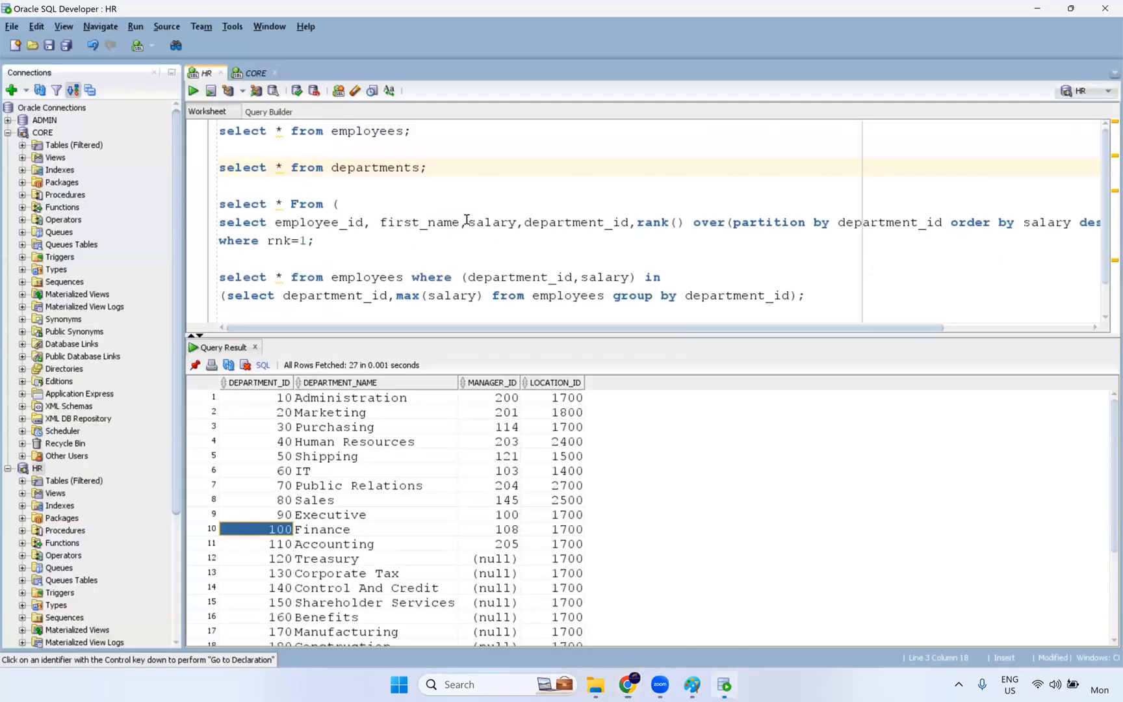
pyautogui.click(256, 73)
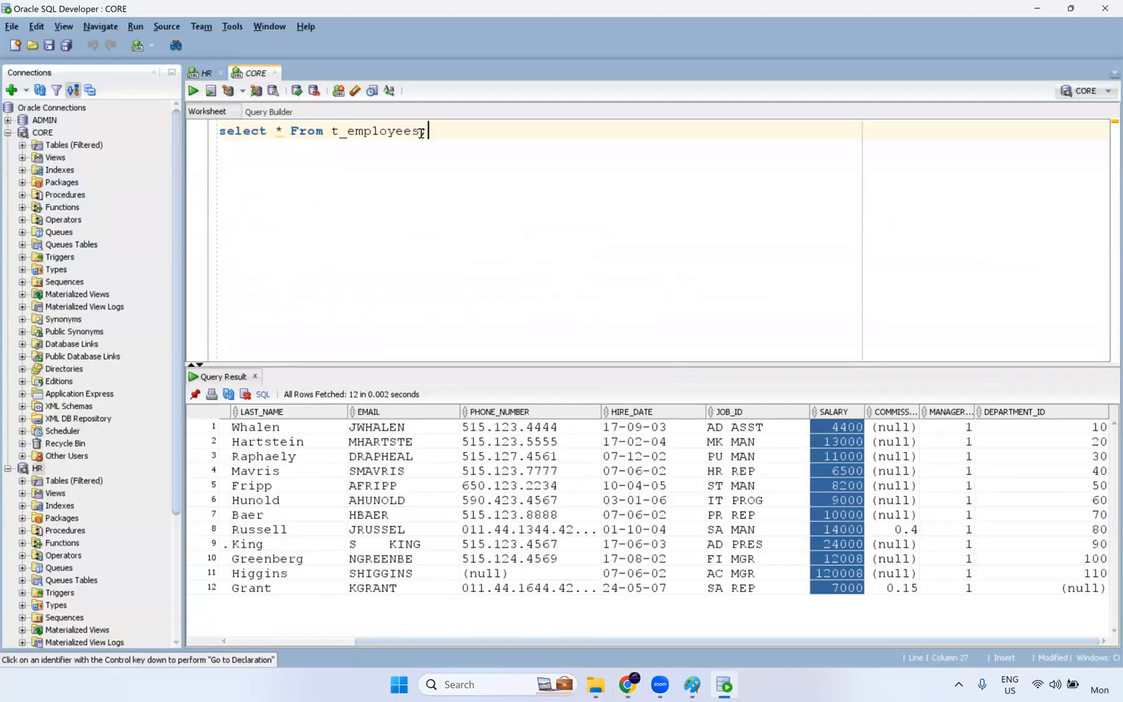
pyautogui.write('dept')
pyautogui.hotkey('ctrl', 'a')
pyautogui.hotkey('ctrl', 'Return')
pyautogui.moveTo(900, 640); pyautogui.dragTo(1078, 638)
pyautogui.moveTo(947, 428); pyautogui.dragTo(955, 544)
pyautogui.moveTo(1019, 449); pyautogui.dragTo(987, 639)
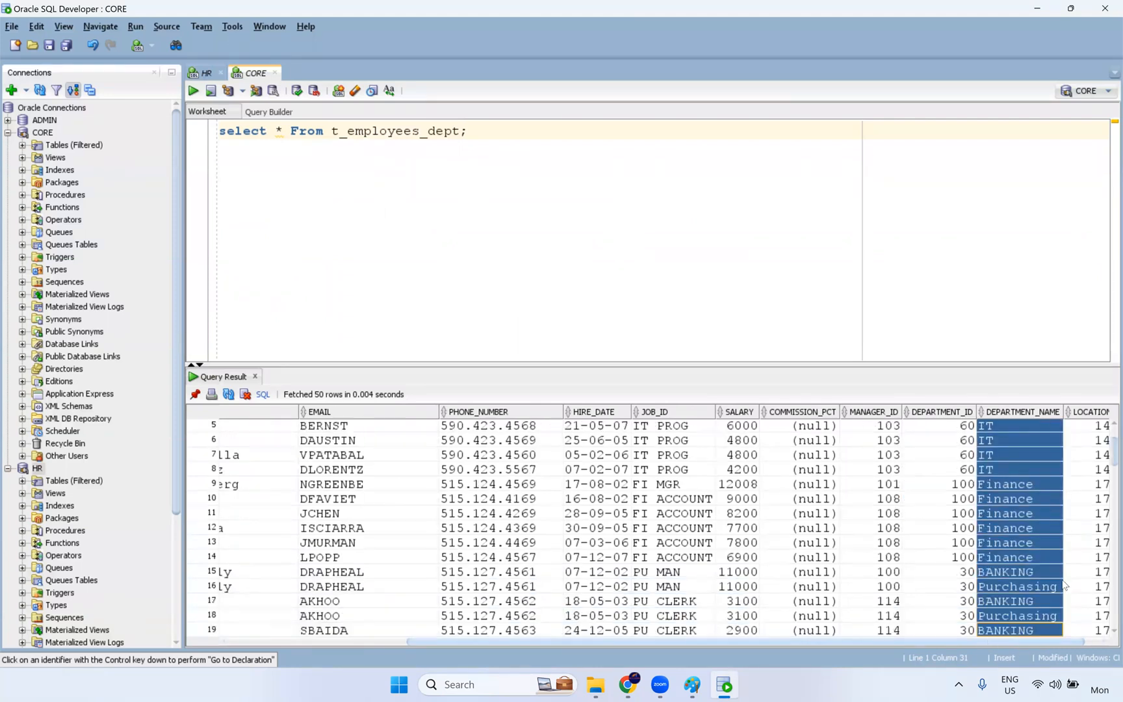
pyautogui.hscroll(1, 1062, 582)
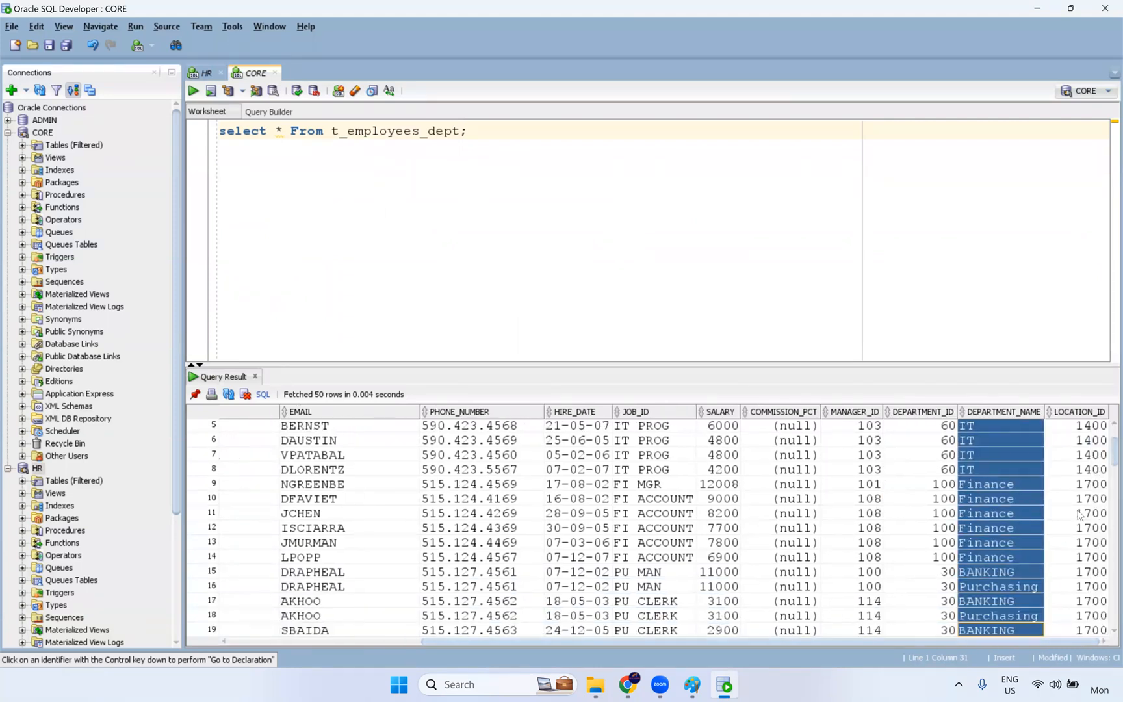
pyautogui.doubleClick(444, 131)
pyautogui.click(489, 139)
# Run 'truncate table t_employees_dept;' and rerun the select to confirm zero rows
pyautogui.press('Return')
pyautogui.write('trucnate')
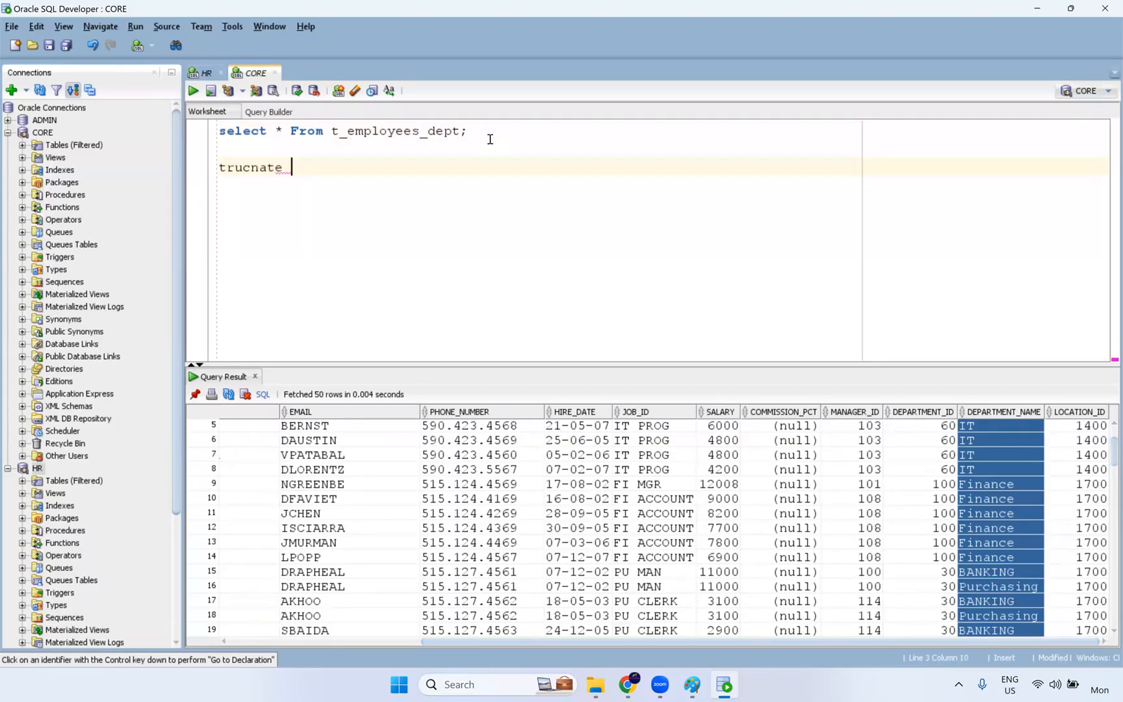
pyautogui.press('BackSpace')
pyautogui.press('BackSpace')
pyautogui.press('BackSpace')
pyautogui.press('BackSpace')
pyautogui.press('BackSpace')
pyautogui.press('BackSpace')
pyautogui.write('ncate table t_employees_dept;')
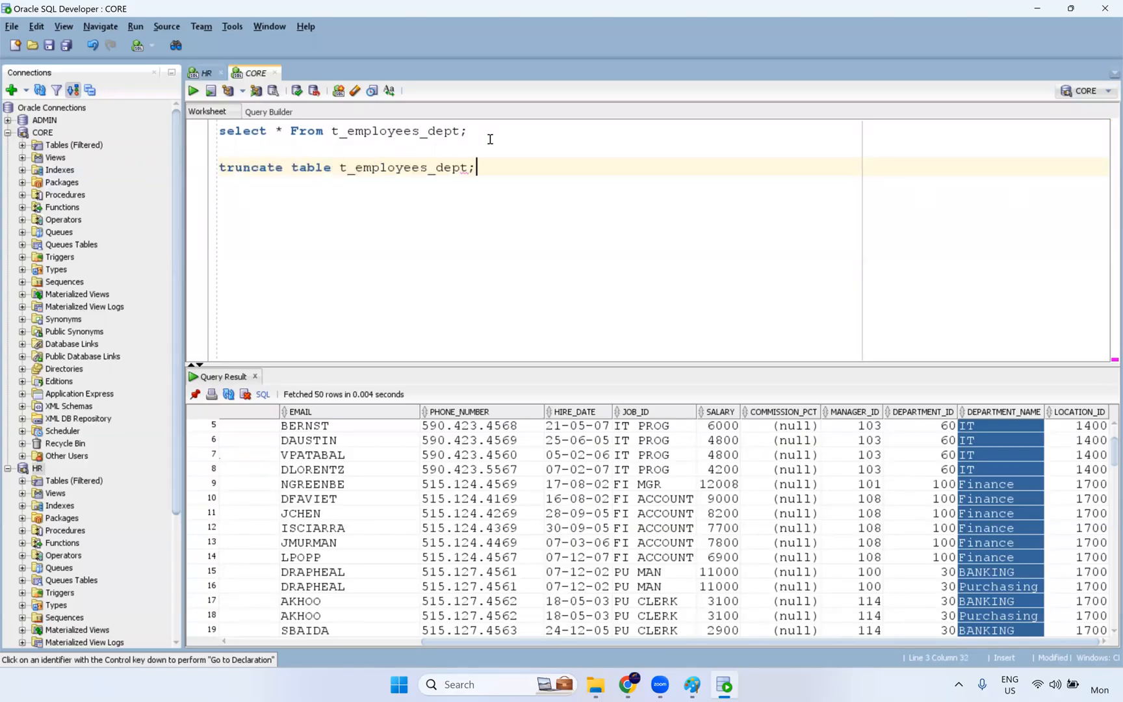
pyautogui.hotkey('ctrl', 'Return')
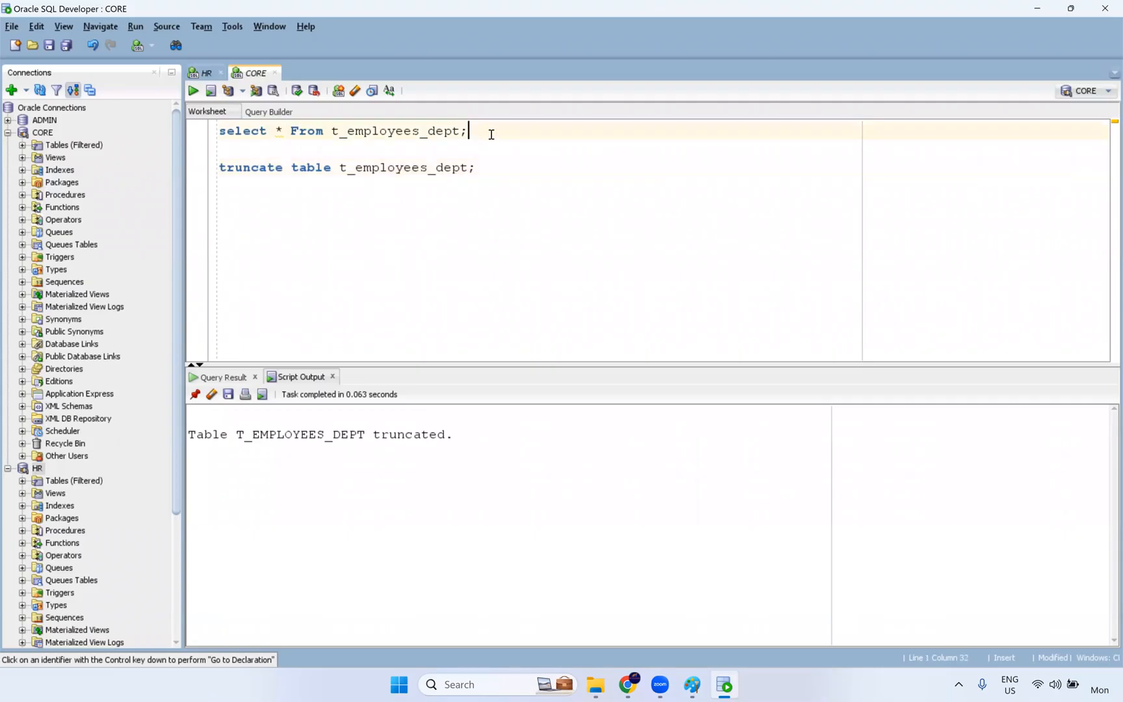
pyautogui.hotkey('ctrl', 'Return')
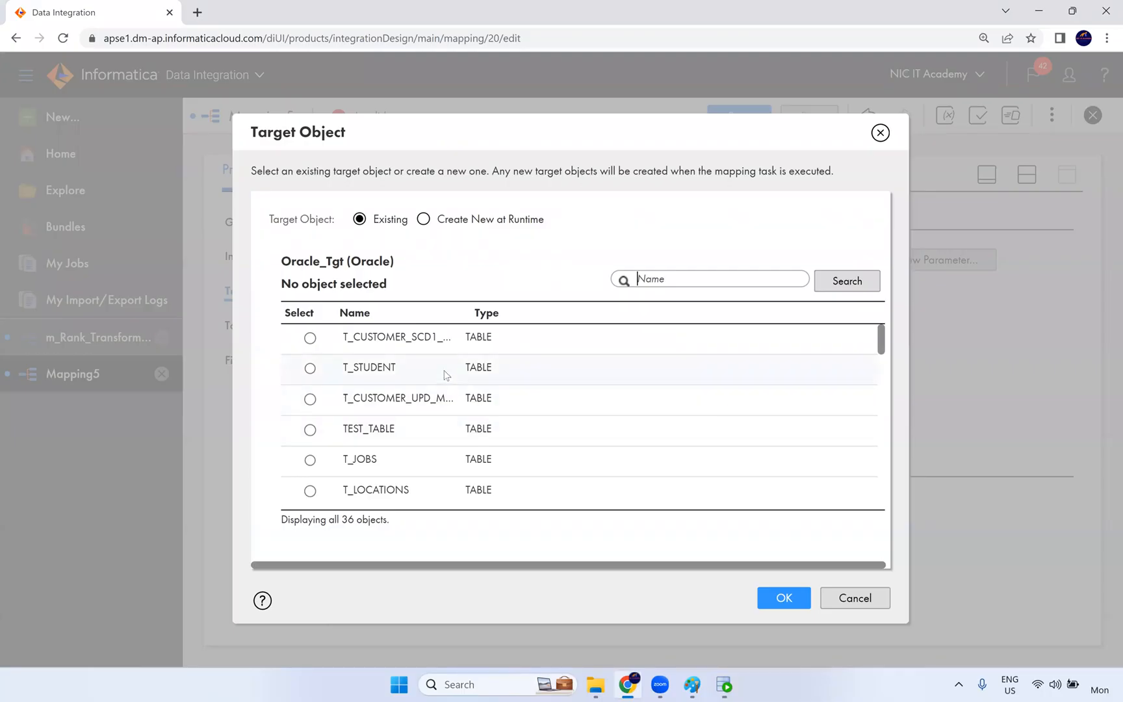
# Search 'employees_' and make T_EMPLOYEES_DEPT the target with Truncate target enabled, then show Field Mapping
pyautogui.scroll(-2, 453, 409)
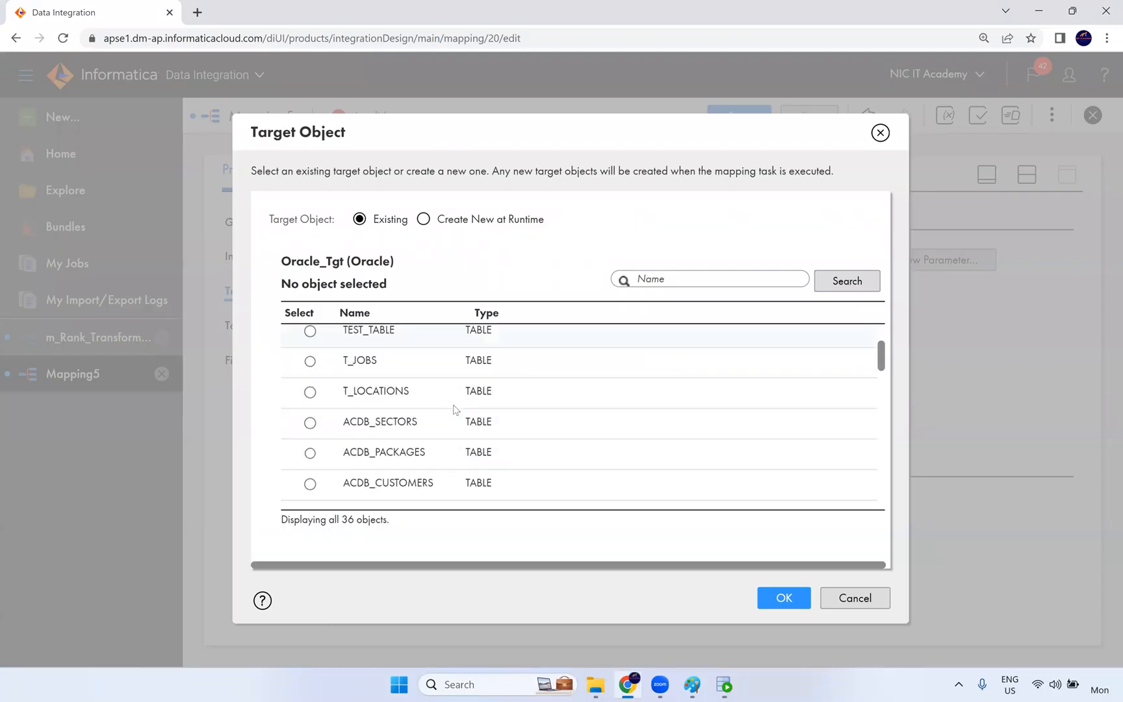
pyautogui.scroll(-2, 453, 409)
pyautogui.write('dept')
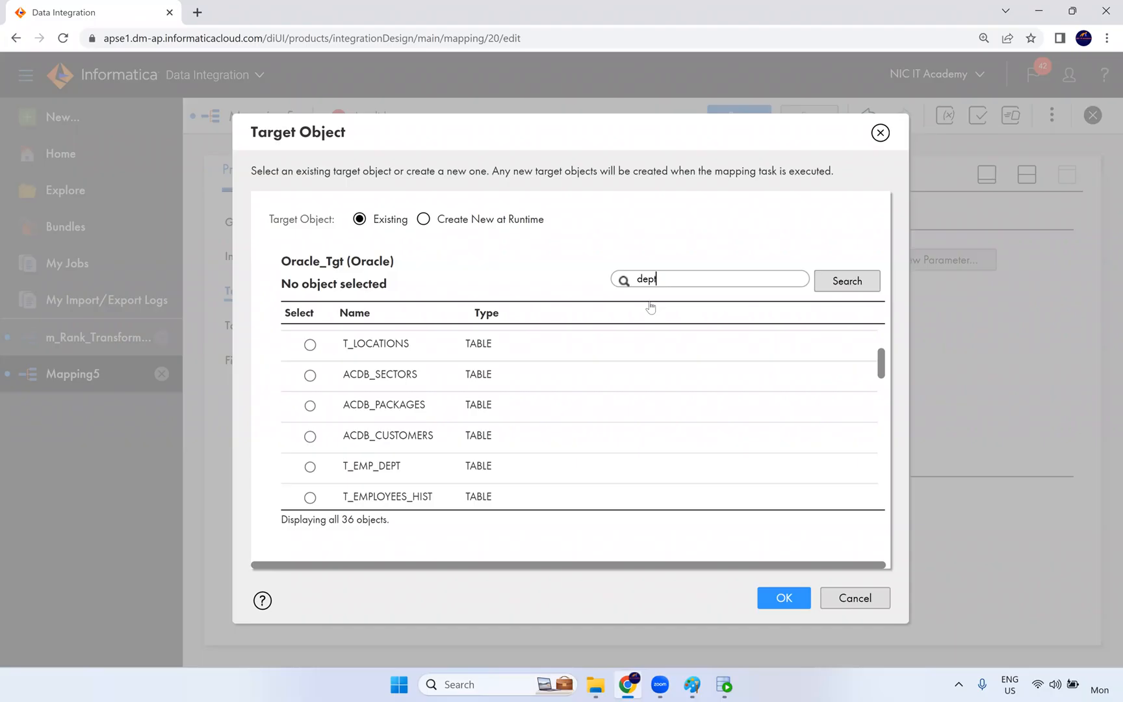
pyautogui.write('employees_')
pyautogui.press('Return')
pyautogui.click(473, 369)
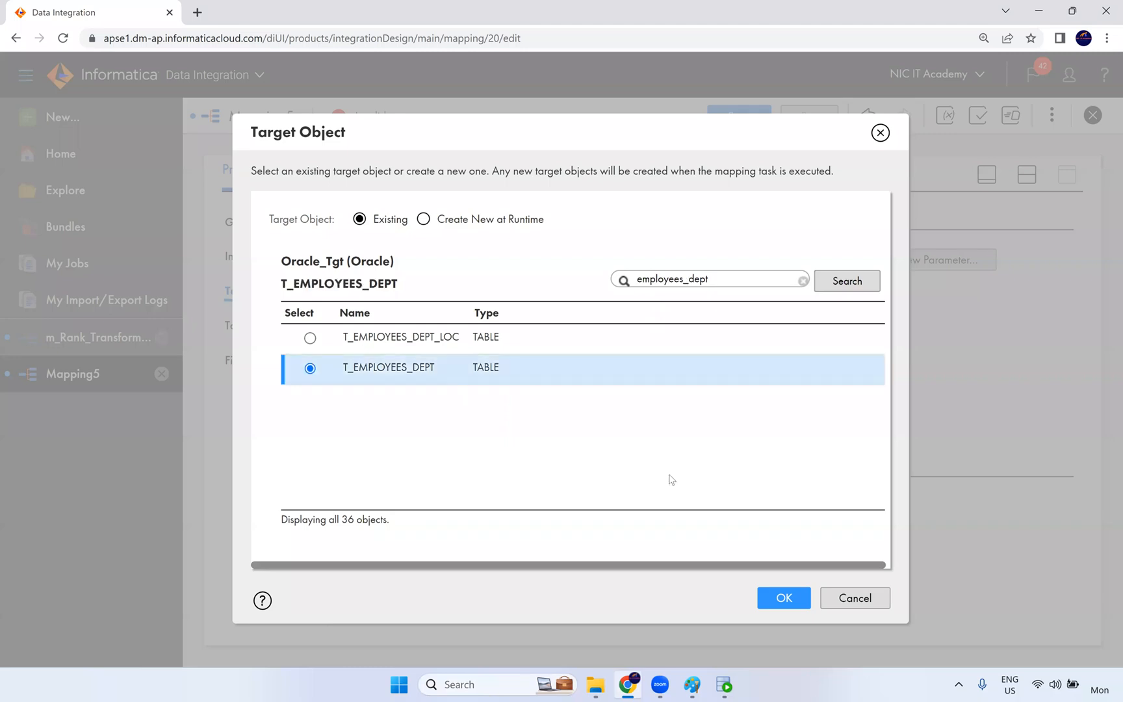
pyautogui.click(779, 597)
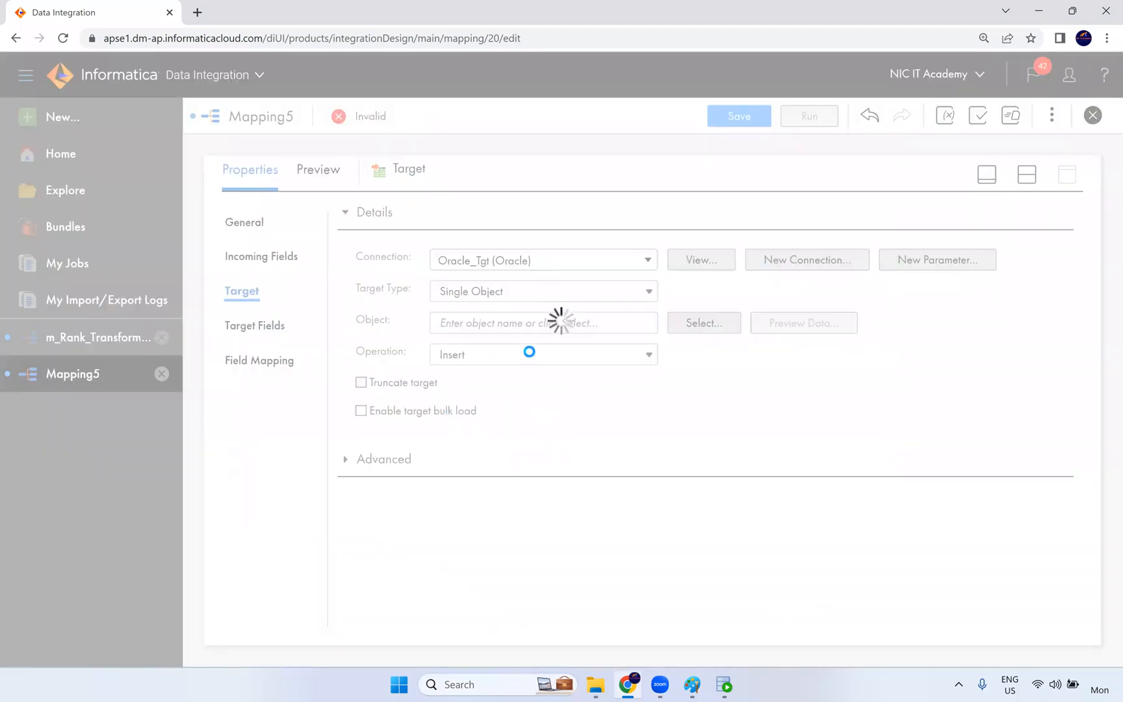
pyautogui.click(419, 382)
pyautogui.click(267, 363)
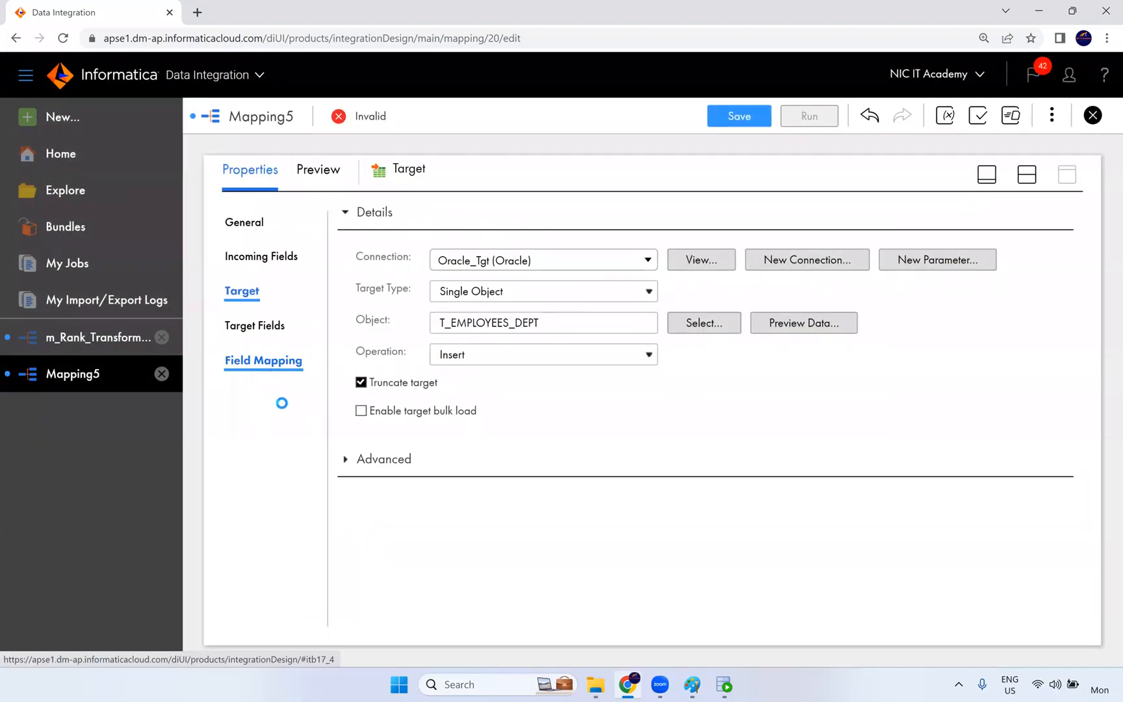
# Automap all target fields using Smart Map
pyautogui.click(985, 269)
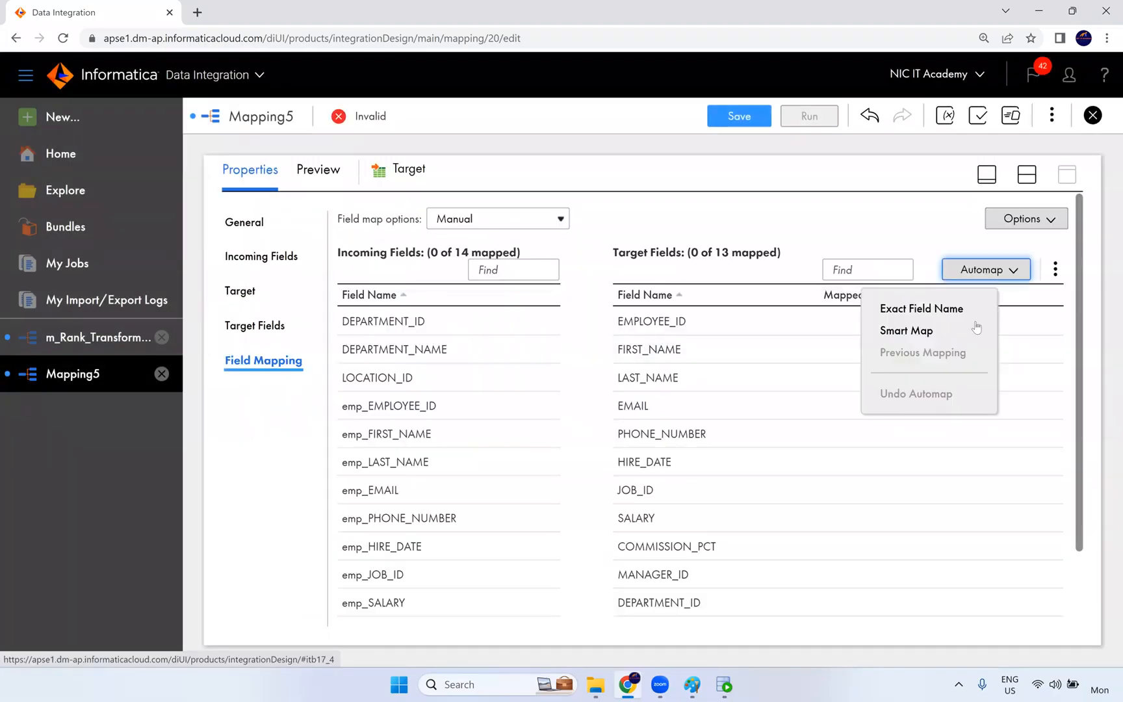
pyautogui.click(938, 330)
pyautogui.scroll(-2, 923, 455)
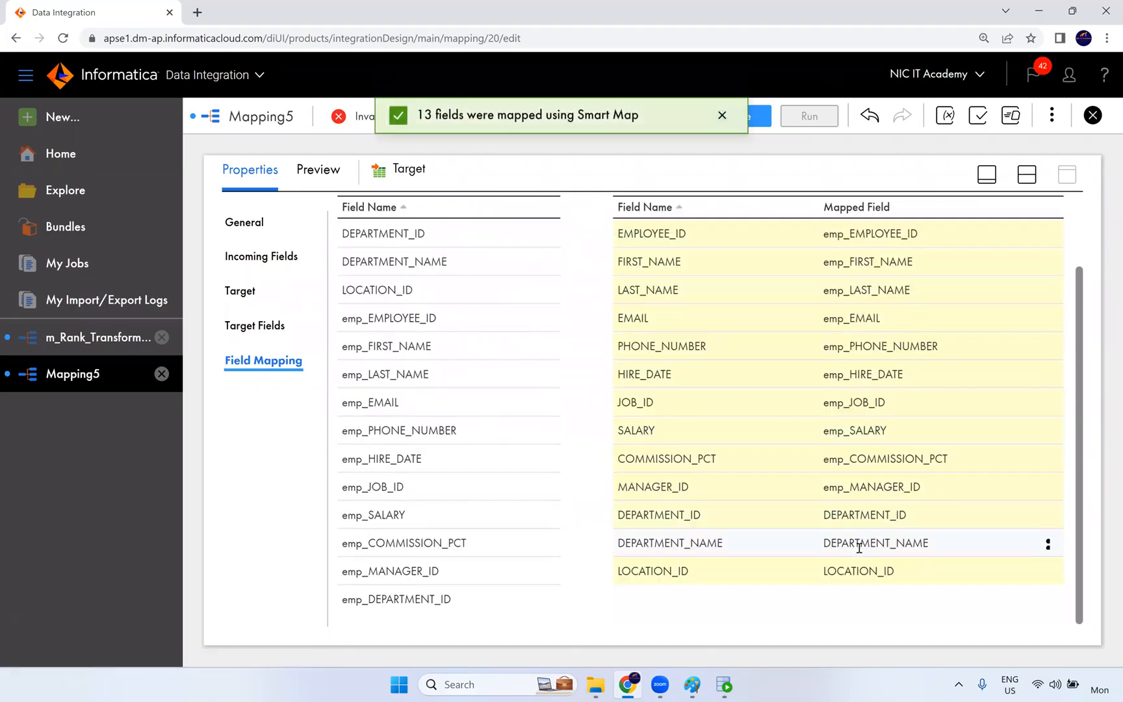
# Unmap DEPARTMENT_ID and map emp_DEPARTMENT_ID onto it instead
pyautogui.moveTo(913, 515); pyautogui.dragTo(824, 514)
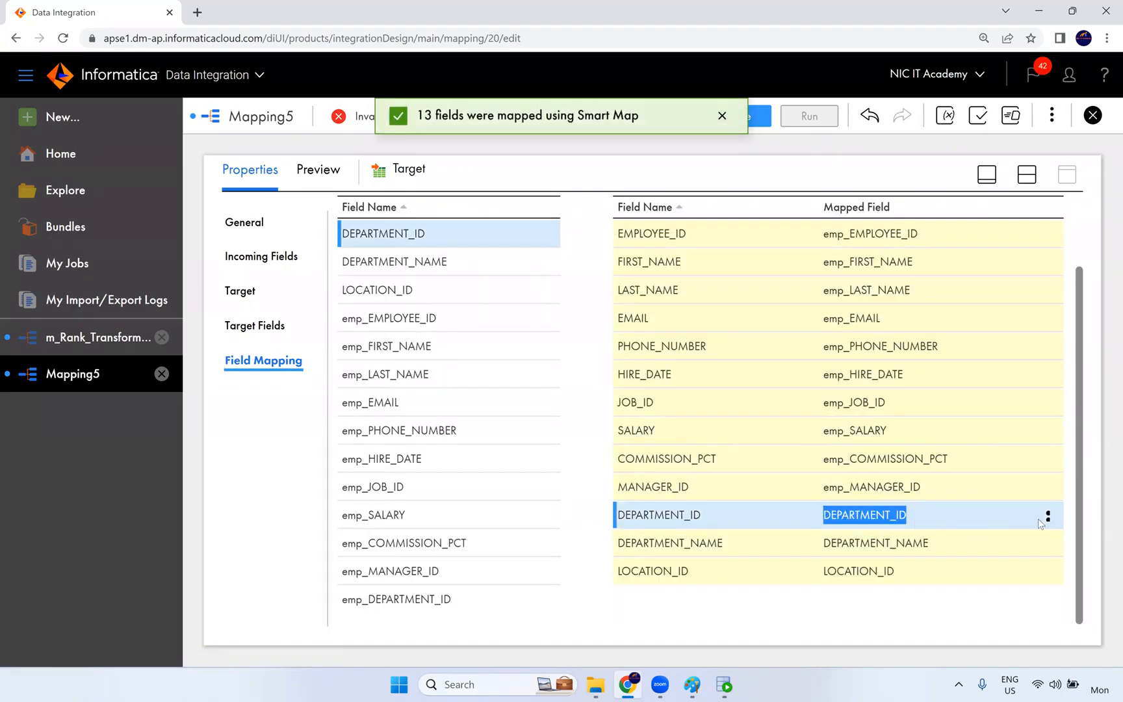
pyautogui.click(1047, 515)
pyautogui.click(962, 553)
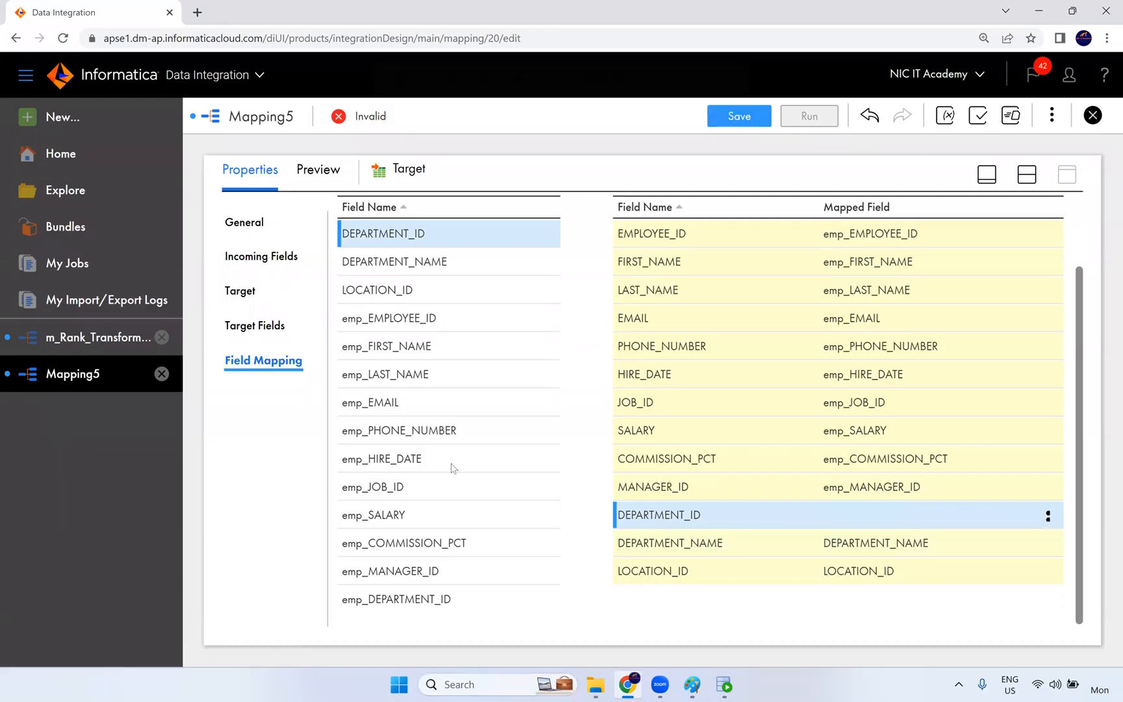
pyautogui.moveTo(419, 598); pyautogui.dragTo(776, 514)
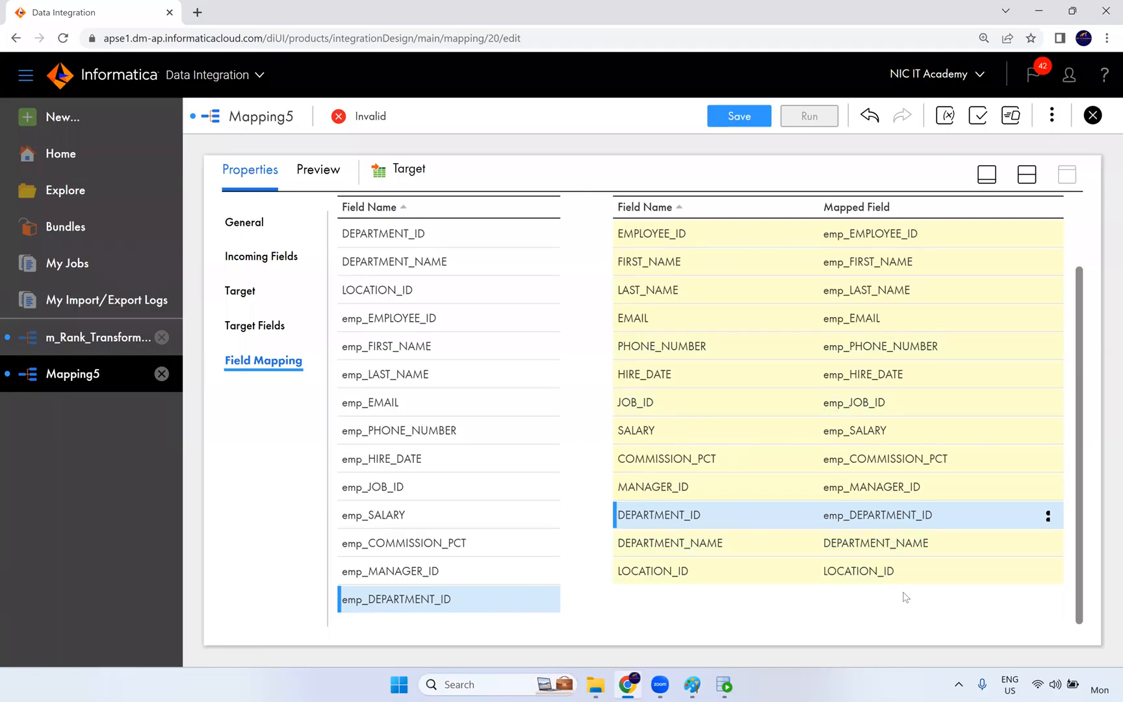
pyautogui.scroll(3, 721, 465)
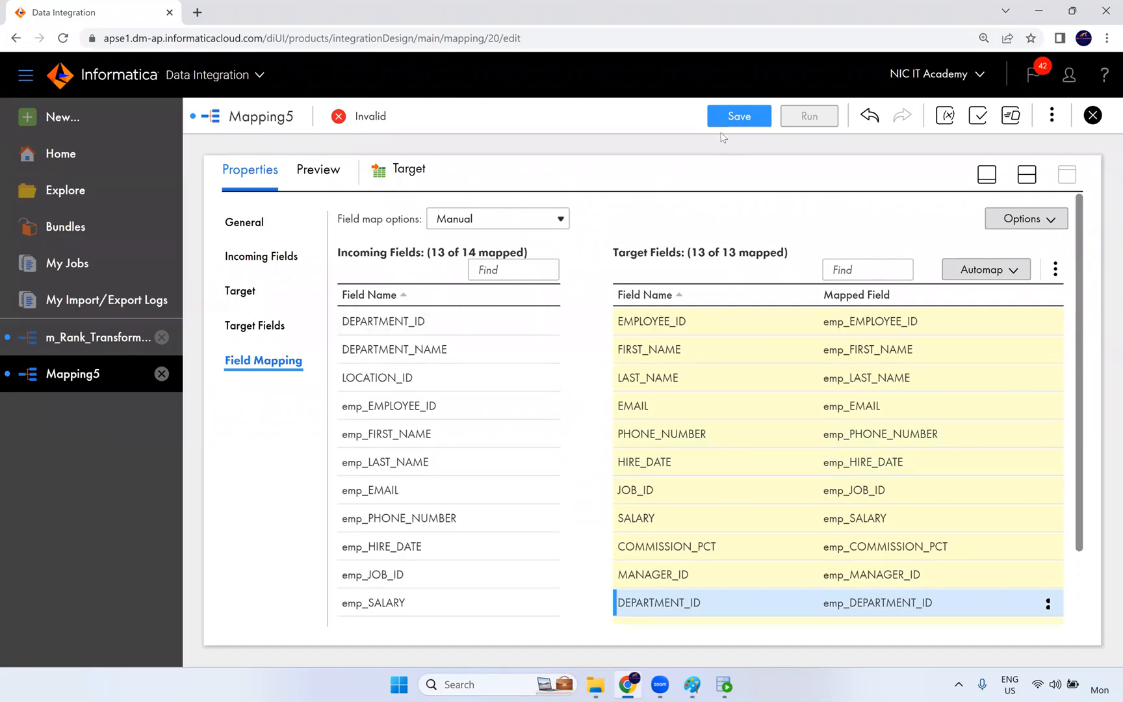
# Save m_Connected_lookup_Transformation, run it on the NIC runtime, and open My Jobs
pyautogui.click(736, 119)
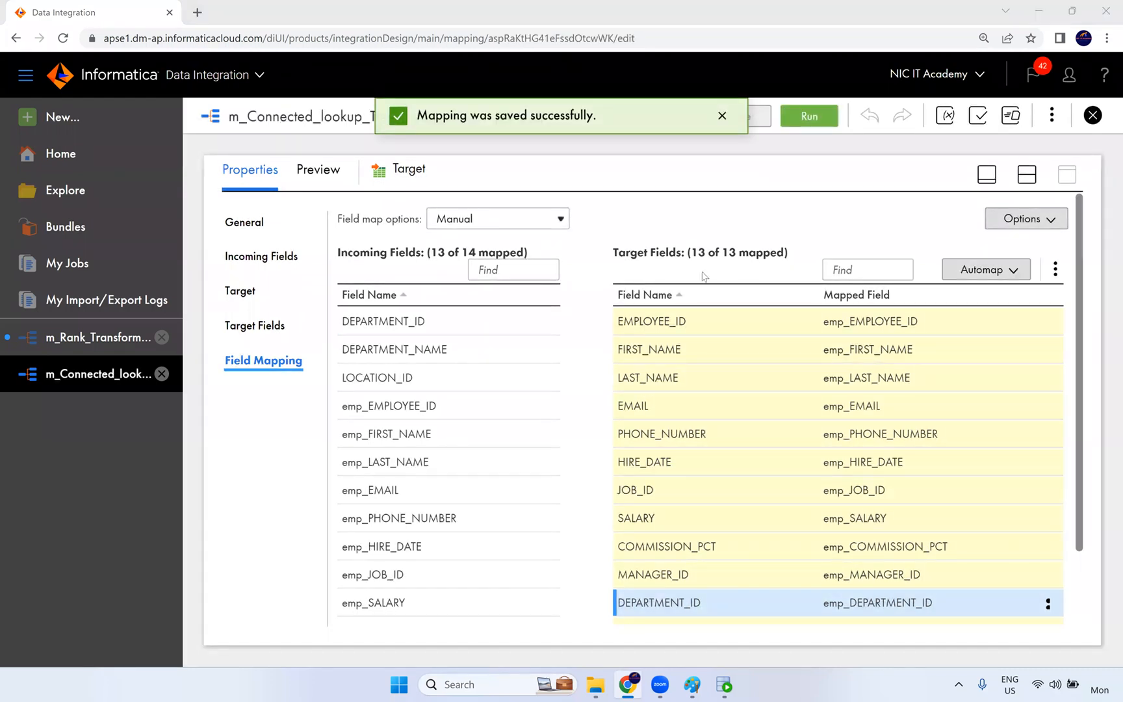
pyautogui.click(1028, 177)
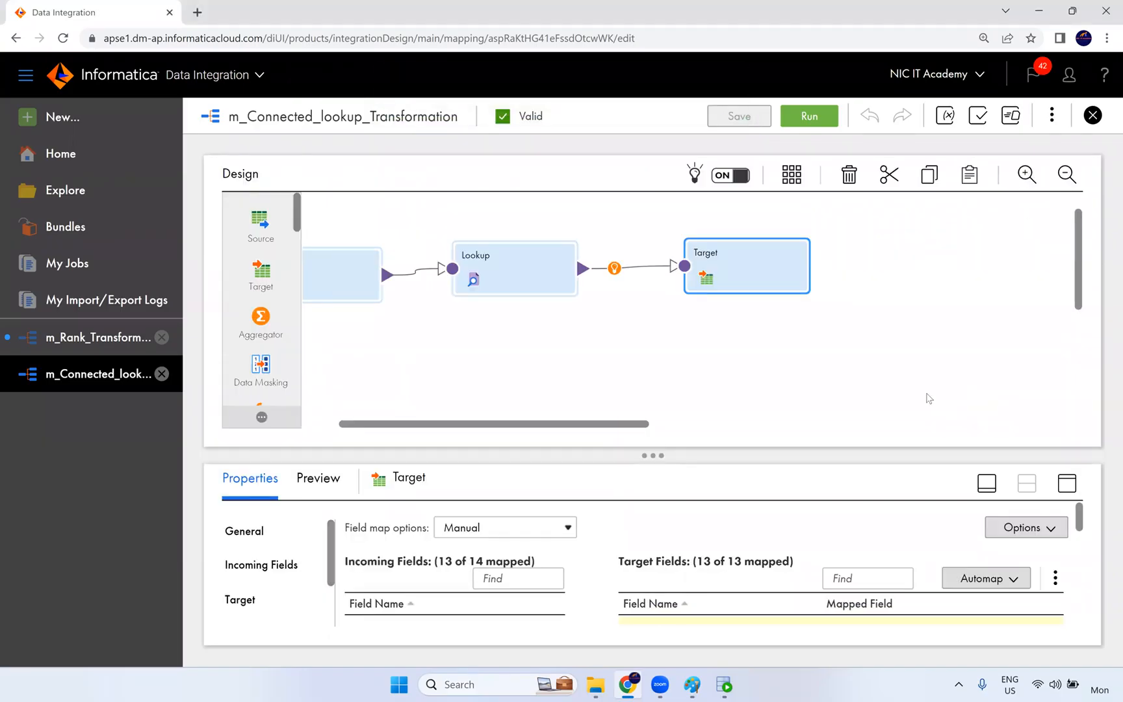
pyautogui.click(811, 115)
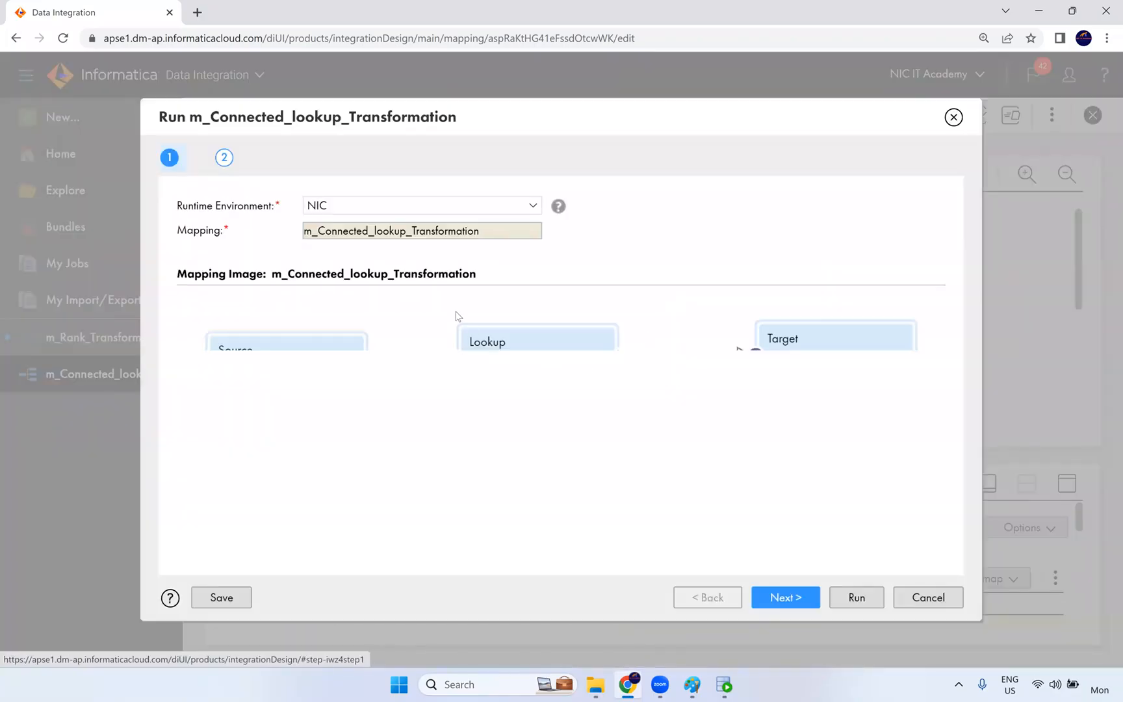
pyautogui.click(852, 598)
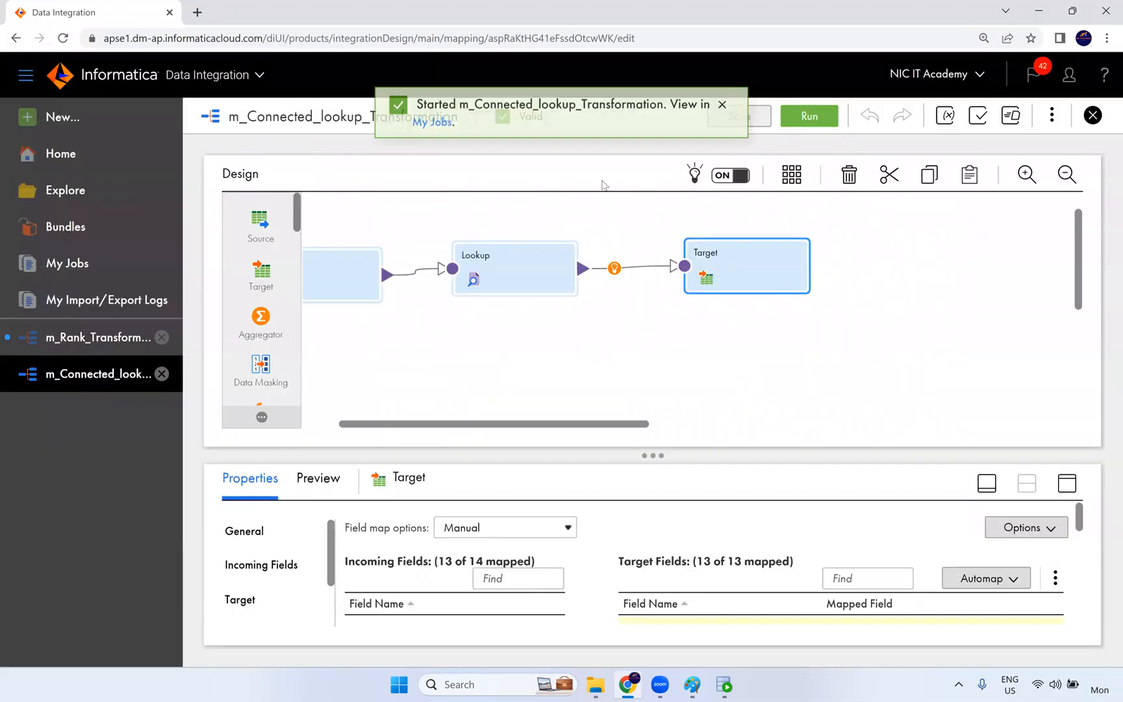
pyautogui.click(433, 133)
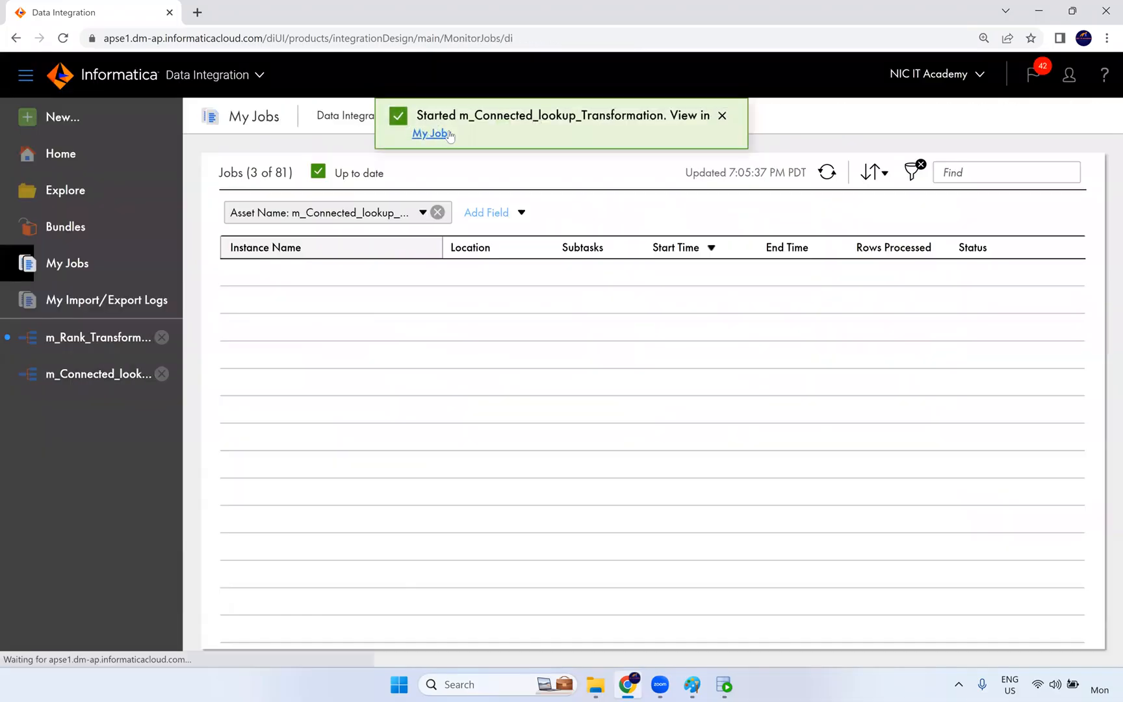
# Refresh My Jobs until the run shows Success with 105 rows, then switch to SQL Developer
pyautogui.click(822, 182)
pyautogui.click(822, 183)
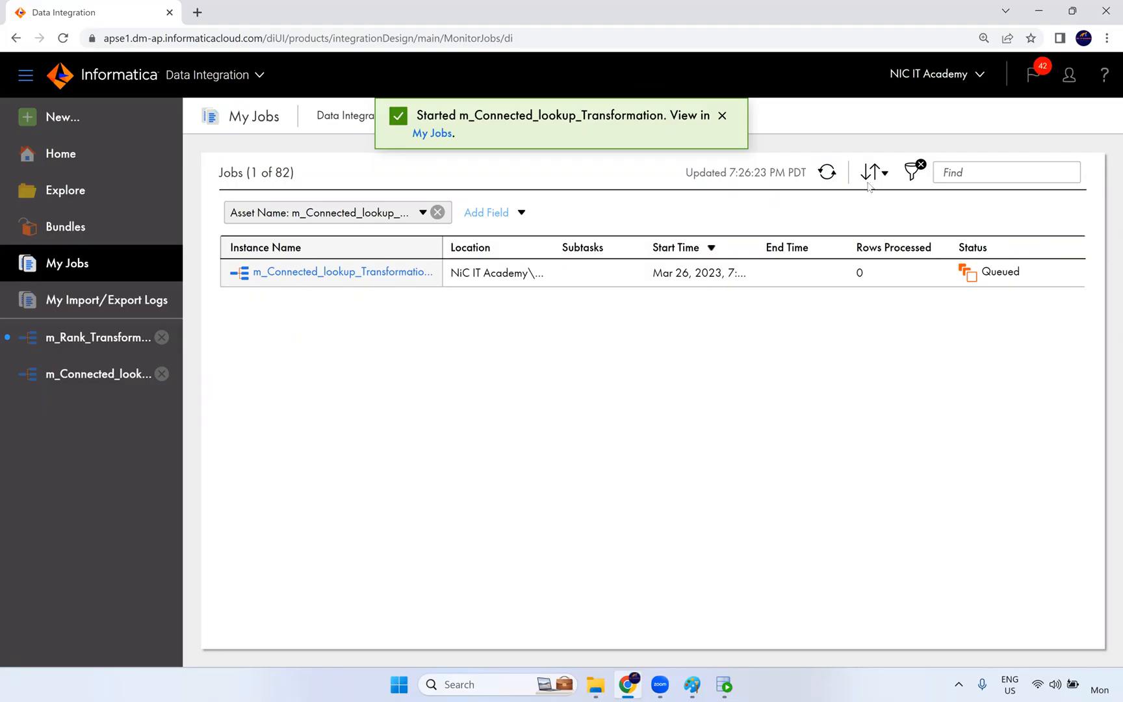
pyautogui.click(828, 175)
pyautogui.click(827, 173)
pyautogui.click(827, 173)
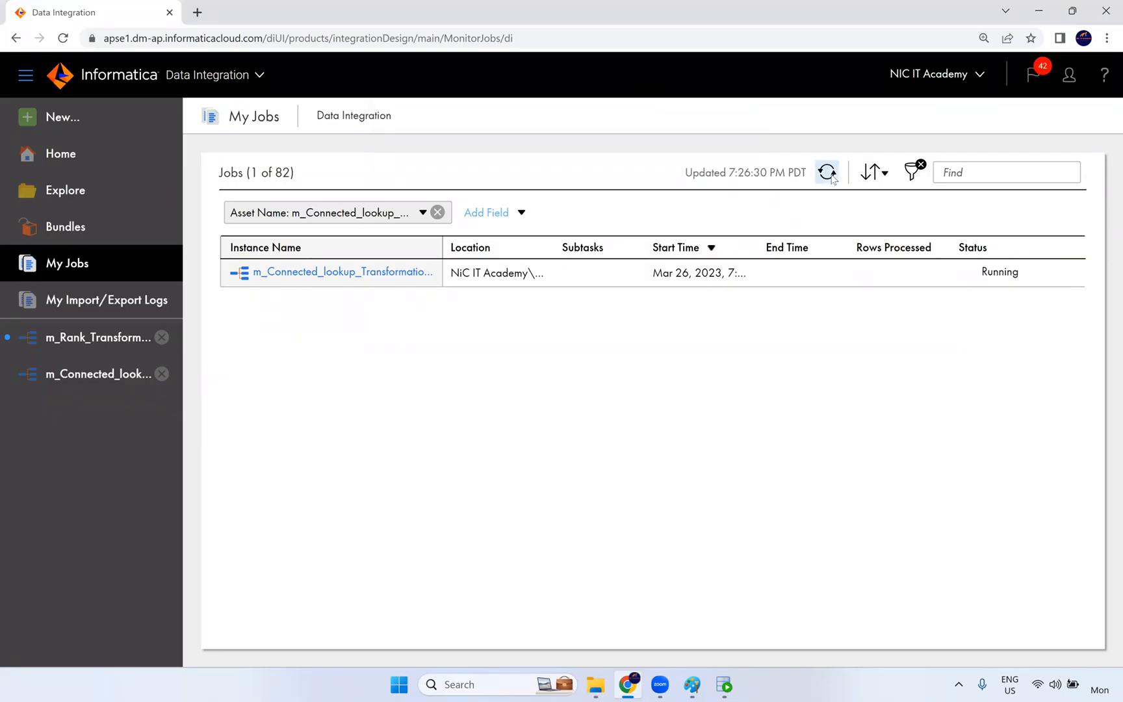
pyautogui.click(827, 173)
pyautogui.click(827, 173)
pyautogui.click(828, 173)
pyautogui.click(827, 172)
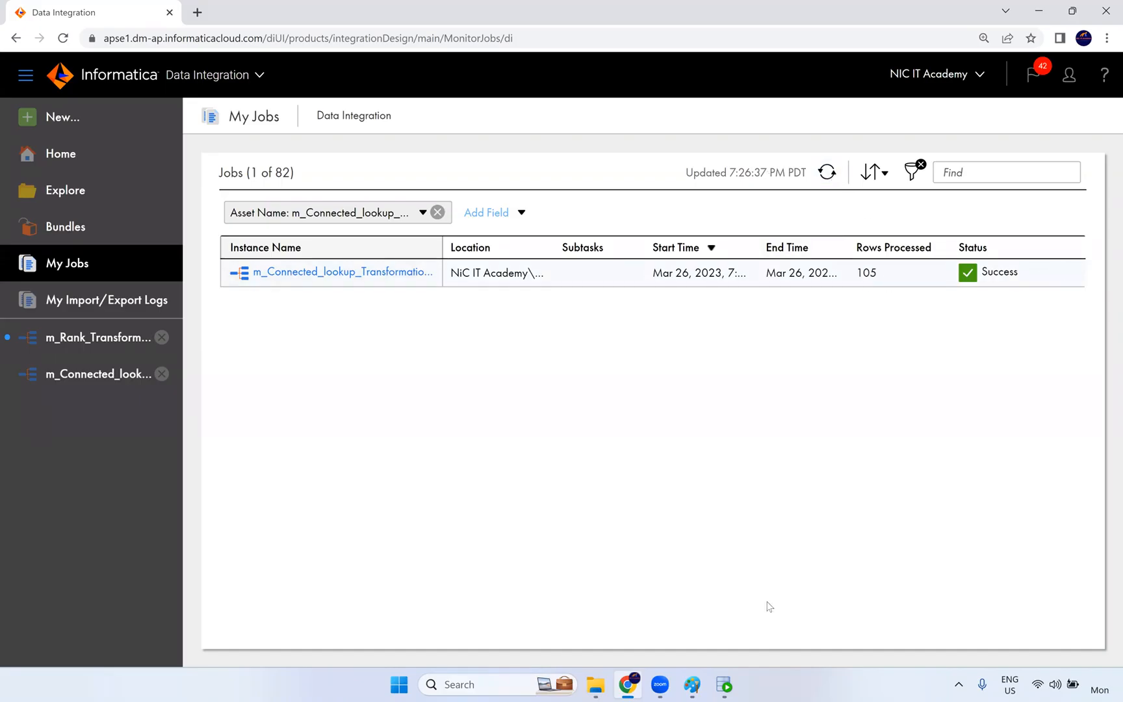
pyautogui.click(724, 684)
# Rerun the query on the loaded table and widen DEPARTMENT_NAME to browse the rows
pyautogui.hotkey('ctrl', 'Return')
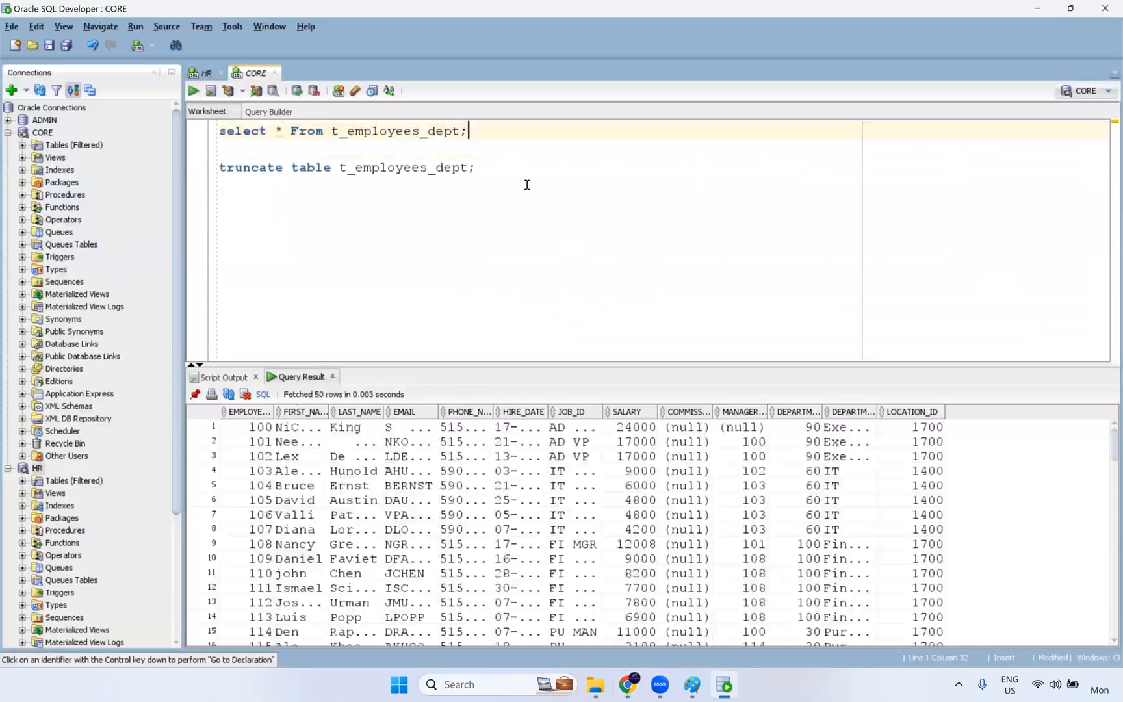
pyautogui.doubleClick(871, 411)
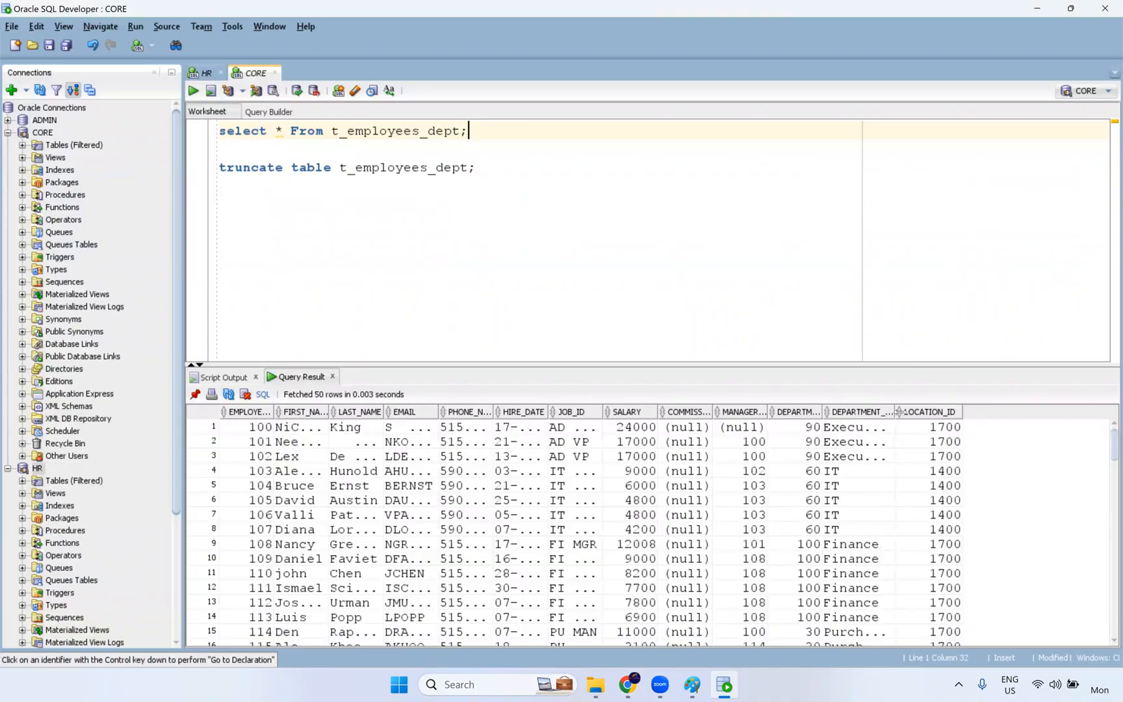
pyautogui.moveTo(872, 430); pyautogui.dragTo(873, 615)
pyautogui.scroll(-3, 933, 510)
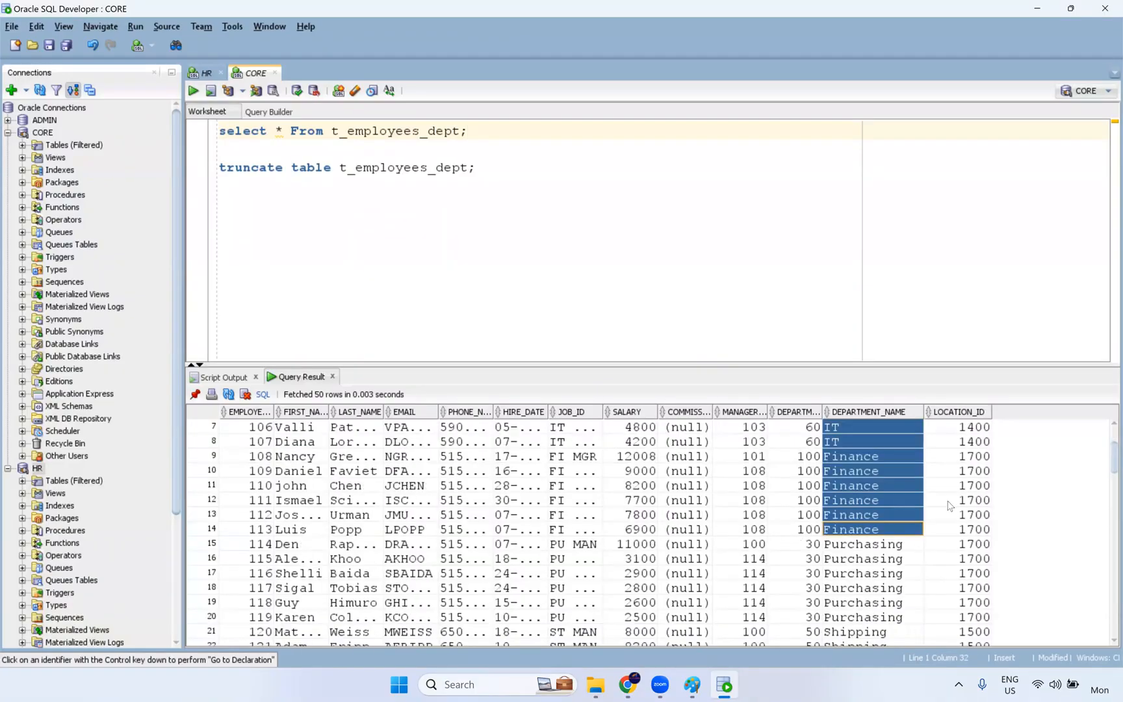
pyautogui.moveTo(974, 457); pyautogui.dragTo(972, 576)
pyautogui.scroll(-18, 930, 557)
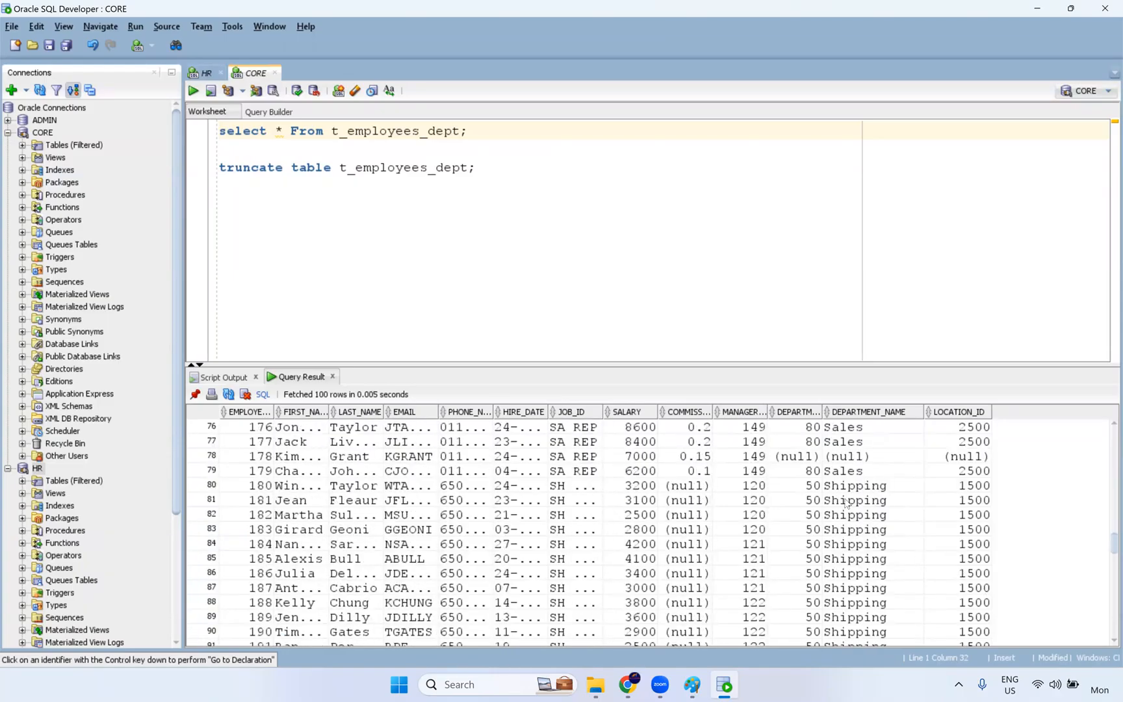
pyautogui.scroll(2, 847, 504)
pyautogui.moveTo(802, 545); pyautogui.dragTo(962, 547)
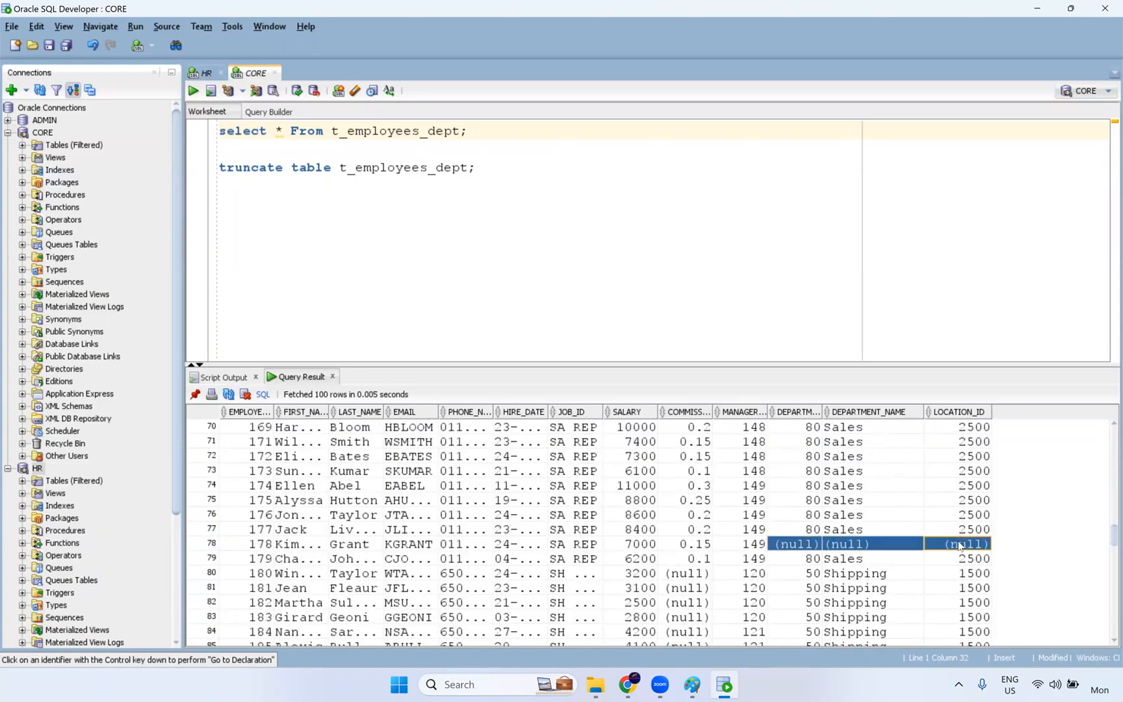
# Highlight row 78's null DEPARTMENT_ID and DEPARTMENT_NAME, then return to the Paint diagram
pyautogui.click(786, 546)
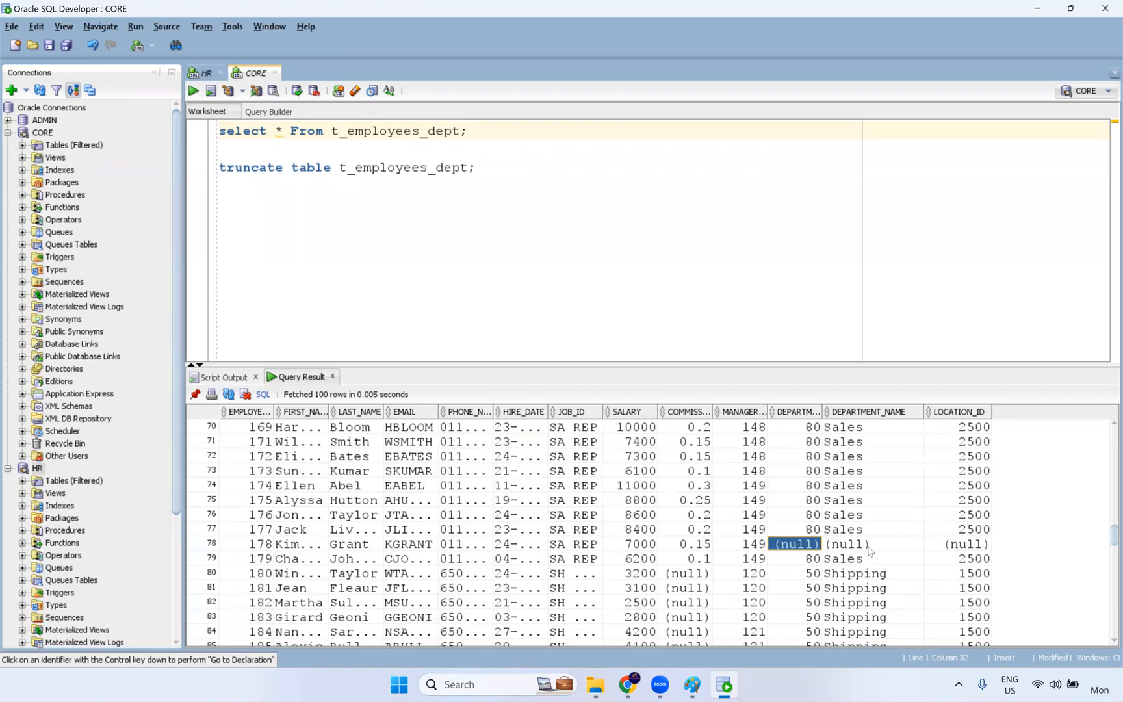
pyautogui.click(837, 549)
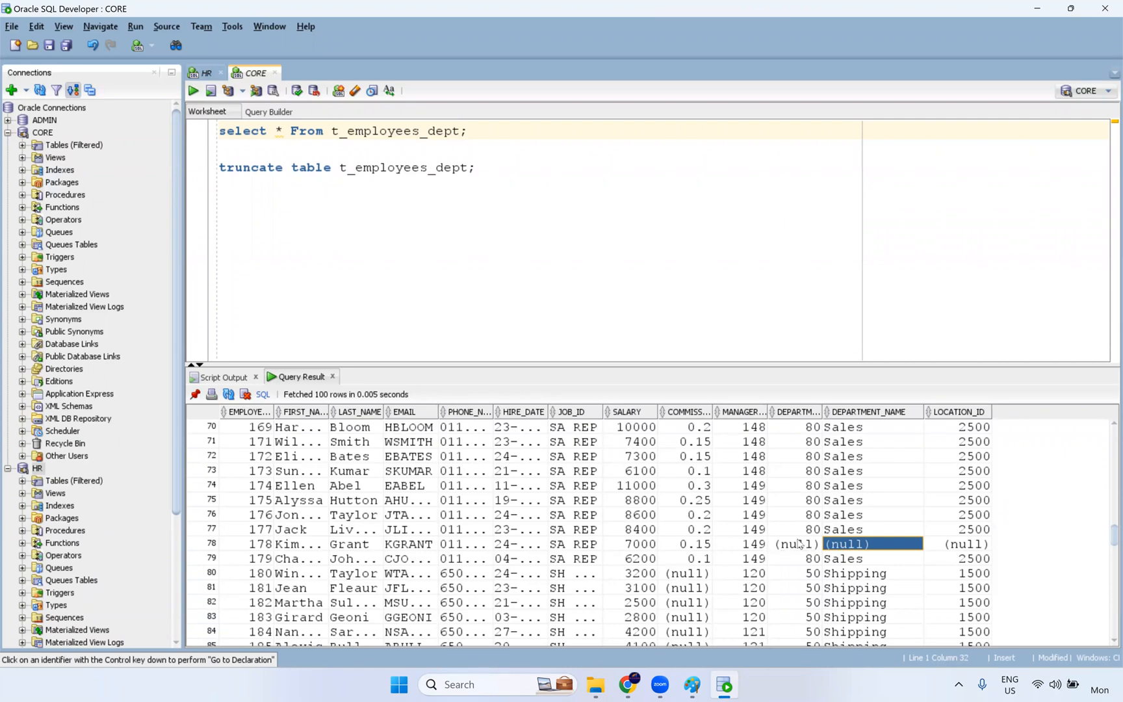
pyautogui.click(804, 545)
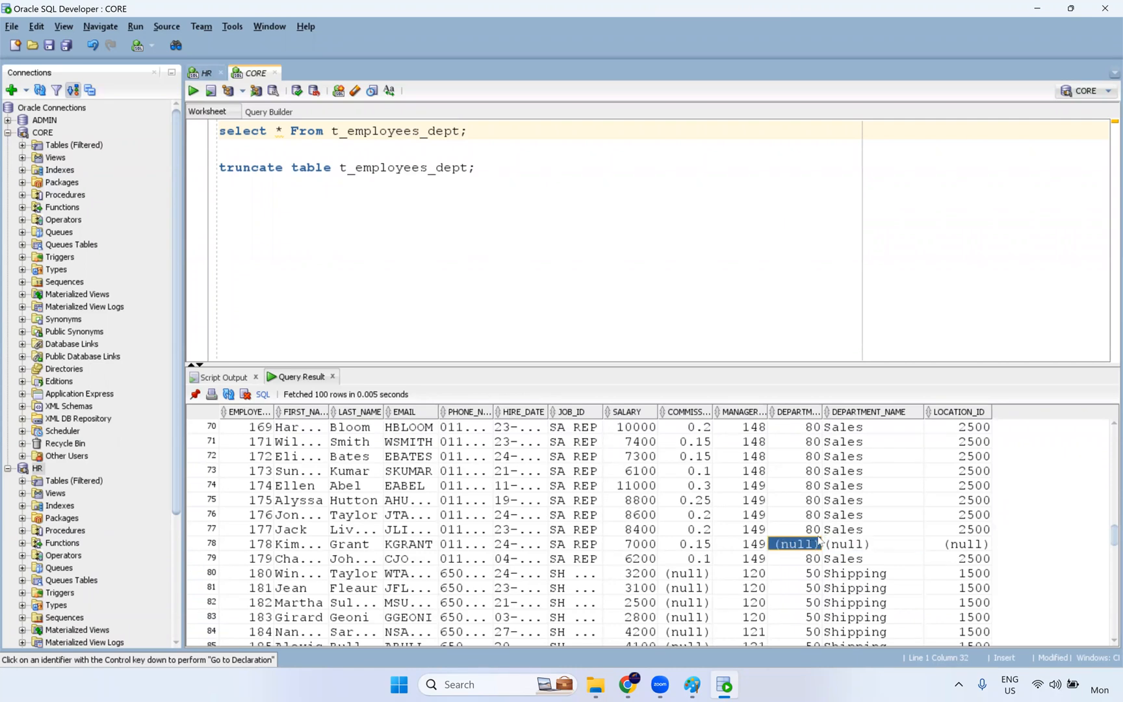
pyautogui.click(693, 687)
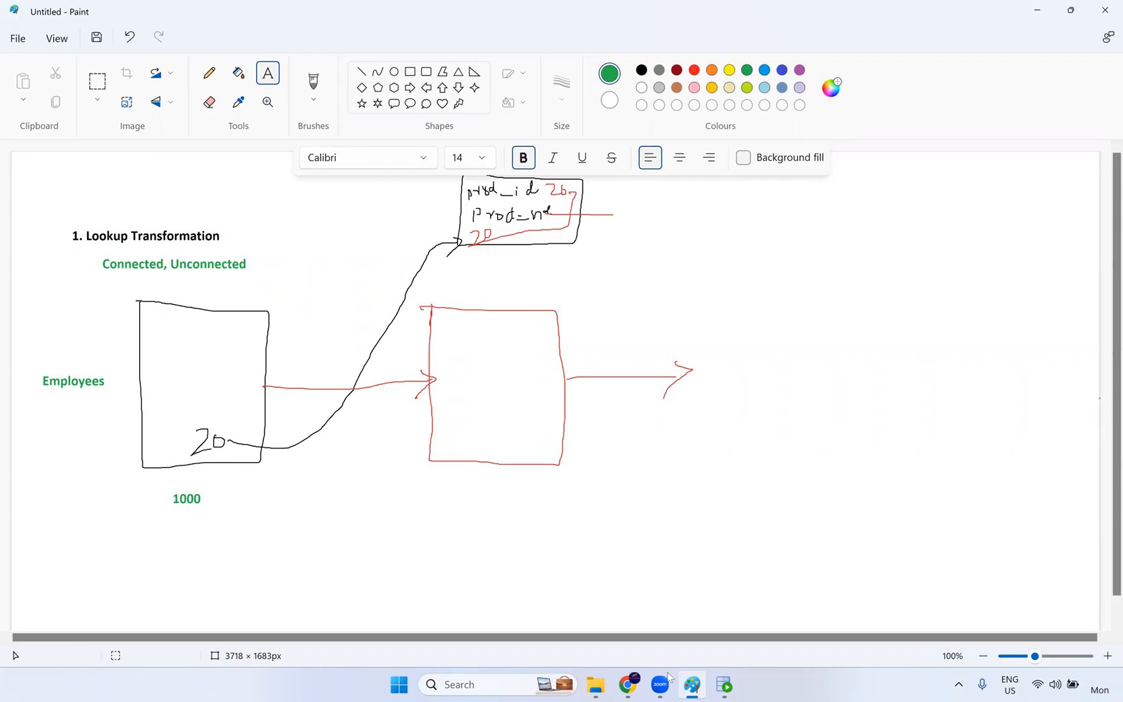
# Switch from the Paint diagram back to the Informatica My Jobs page in Chrome
pyautogui.click(628, 685)
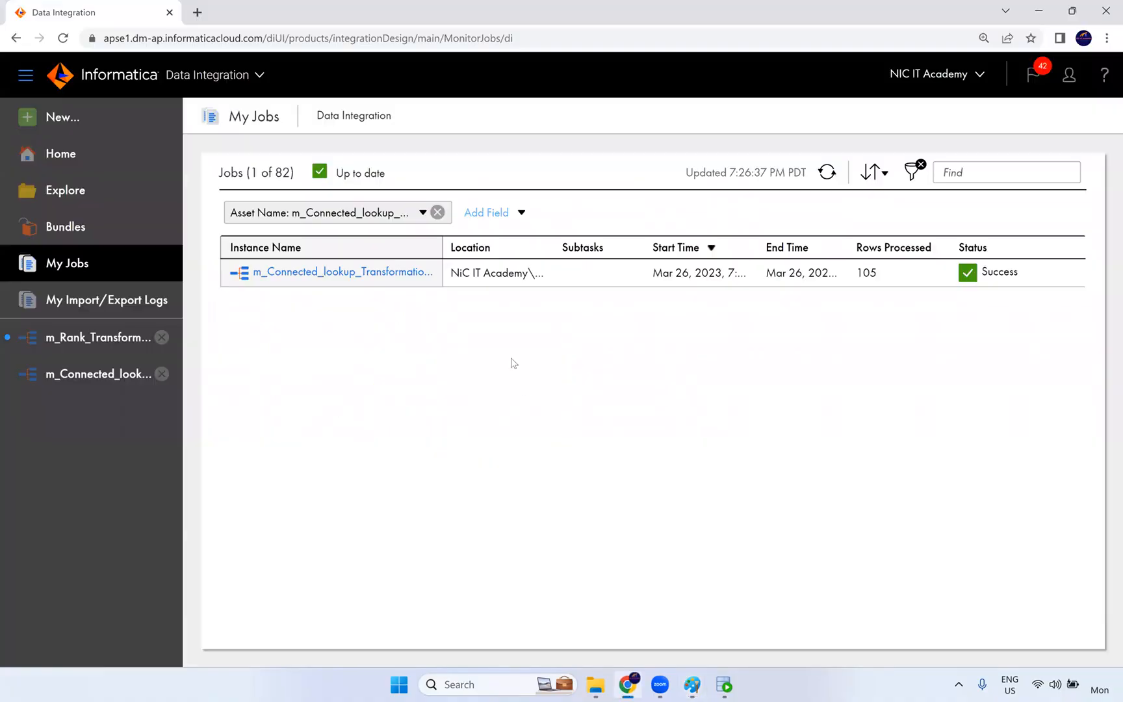
# Open m_Connected_lookup_Transformation and insert a Filter between the Lookup and the Target
pyautogui.click(391, 270)
pyautogui.click(118, 381)
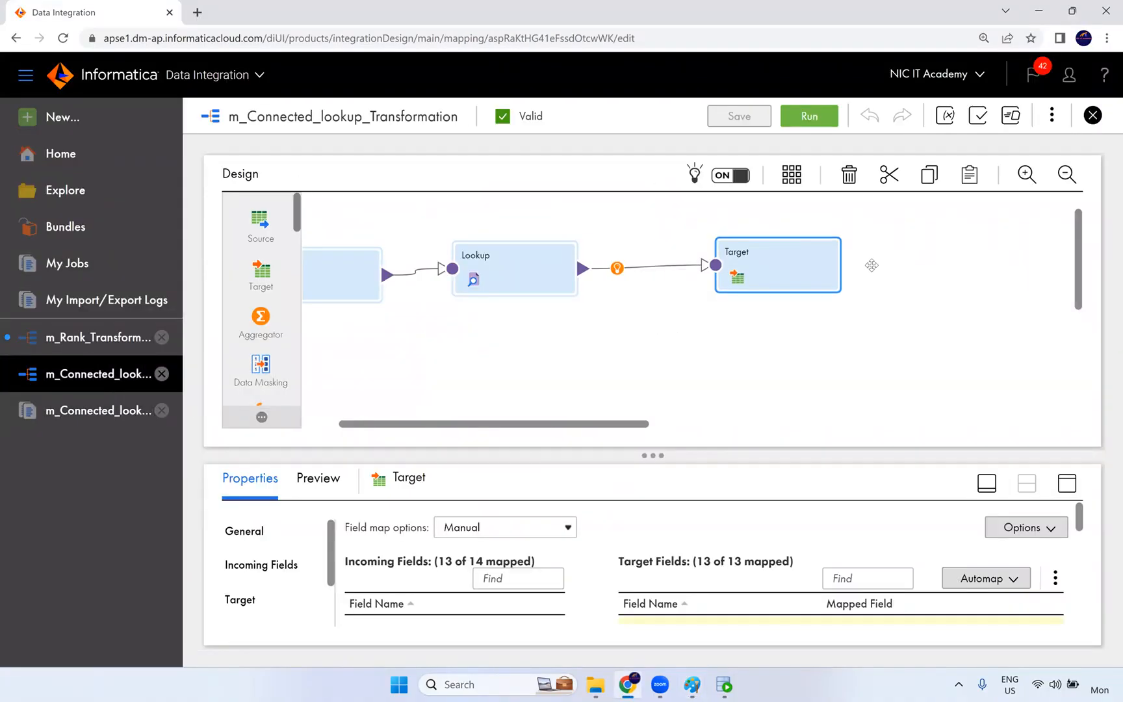
pyautogui.moveTo(871, 265); pyautogui.dragTo(871, 260)
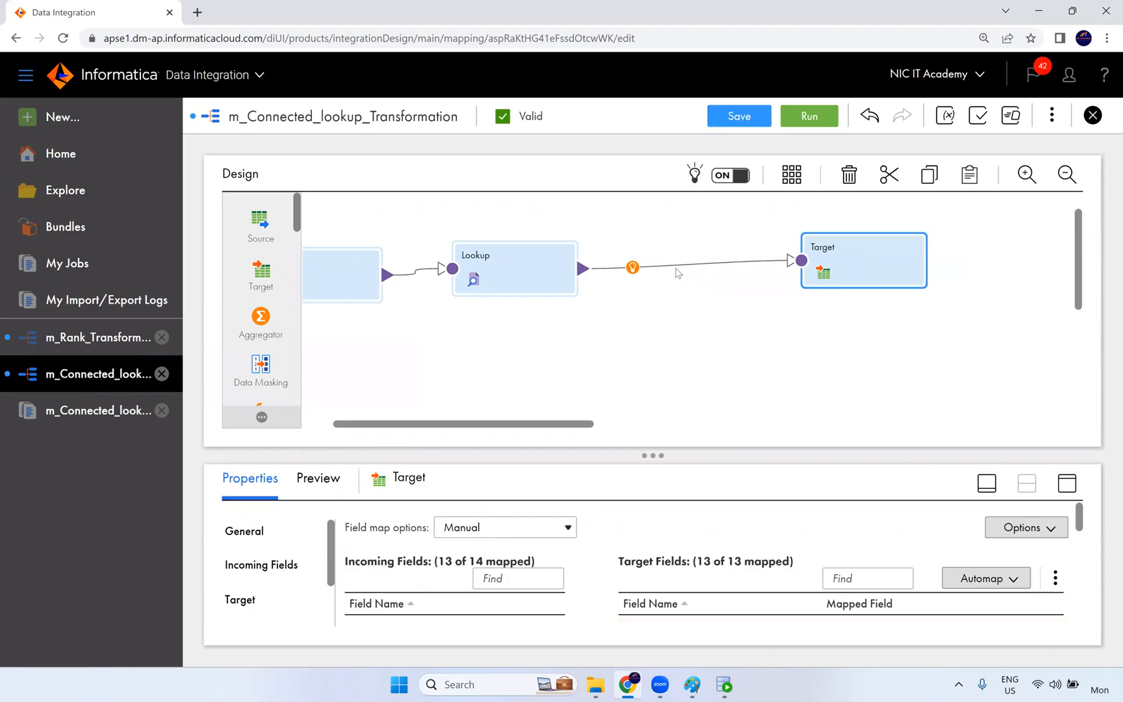
pyautogui.click(632, 268)
pyautogui.click(670, 326)
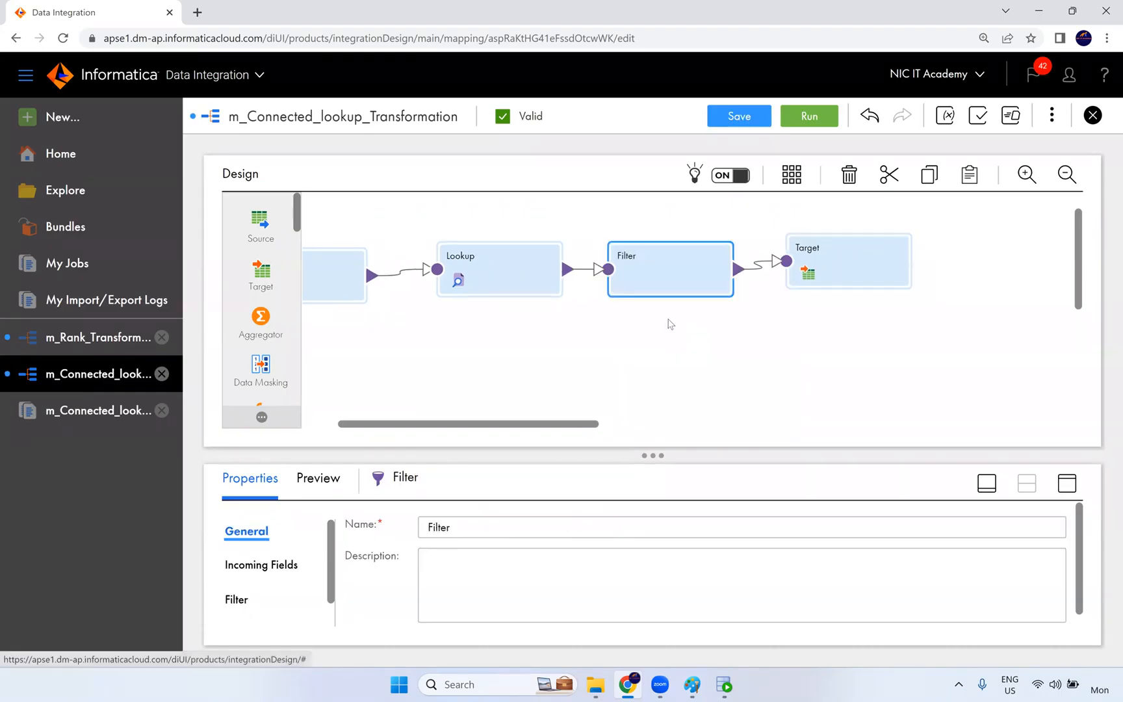
pyautogui.moveTo(679, 272); pyautogui.dragTo(742, 272)
pyautogui.click(540, 276)
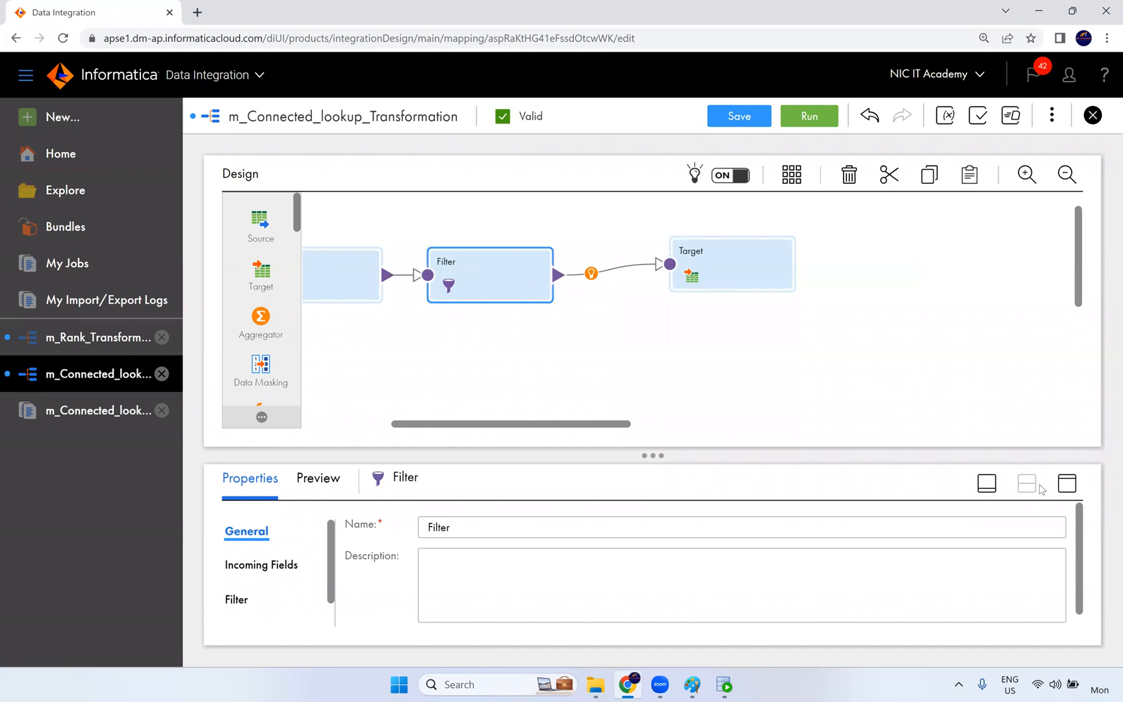
# Set the Filter's Advanced condition to NOT ISNULL(DEPARTMENT_NAME), validate it, and save the mapping
pyautogui.click(1066, 484)
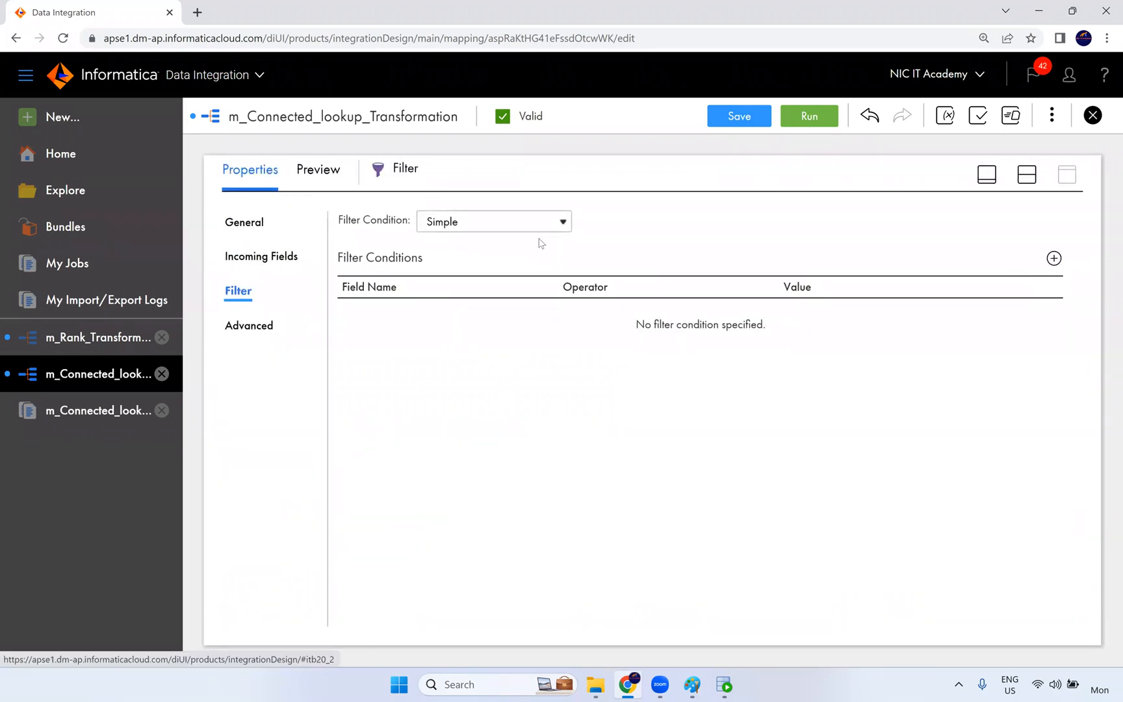
pyautogui.click(534, 222)
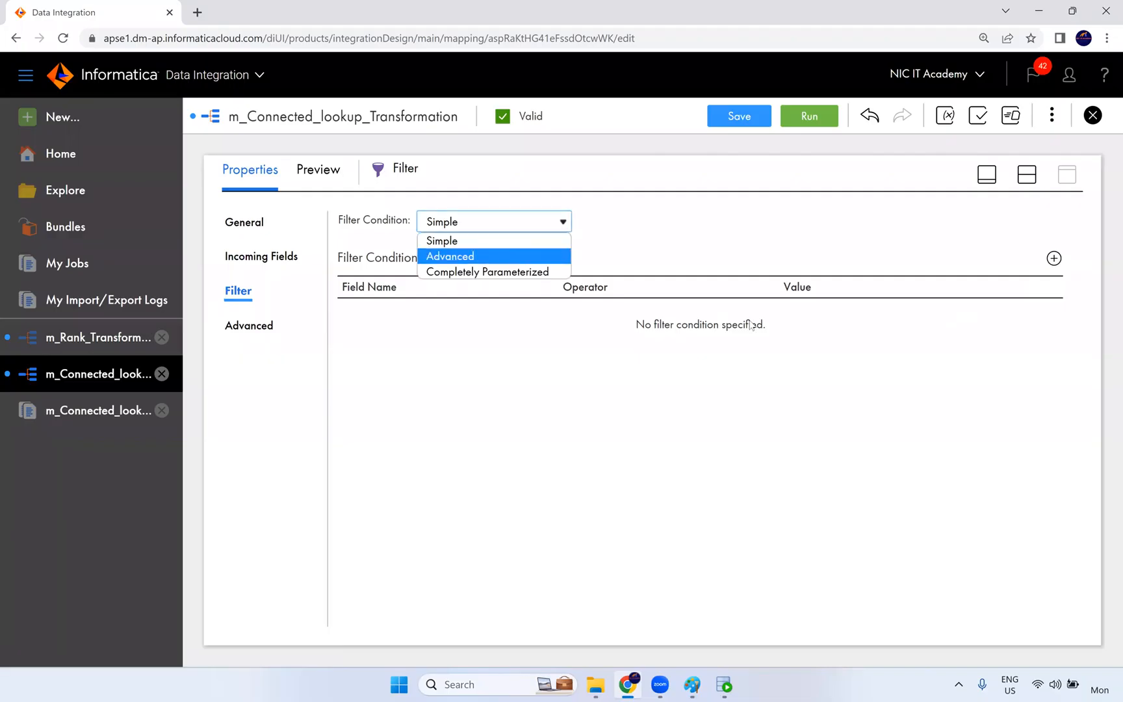
pyautogui.press('Return')
pyautogui.click(876, 223)
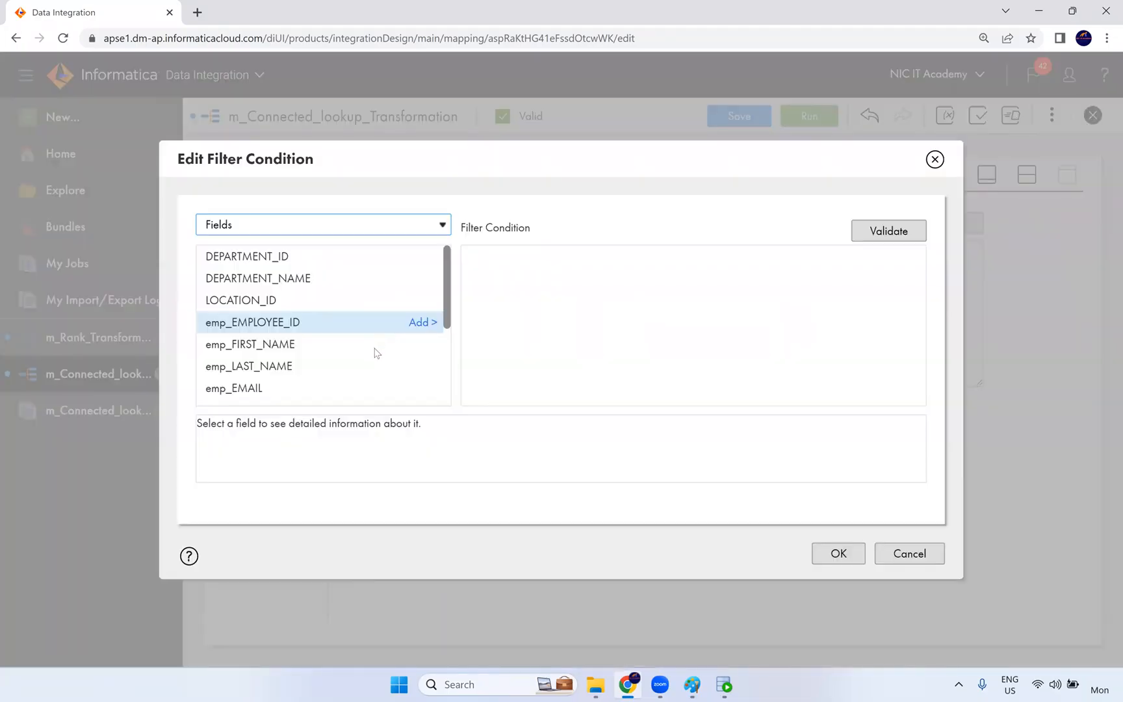
pyautogui.click(498, 262)
pyautogui.write('NOT ISNULL(')
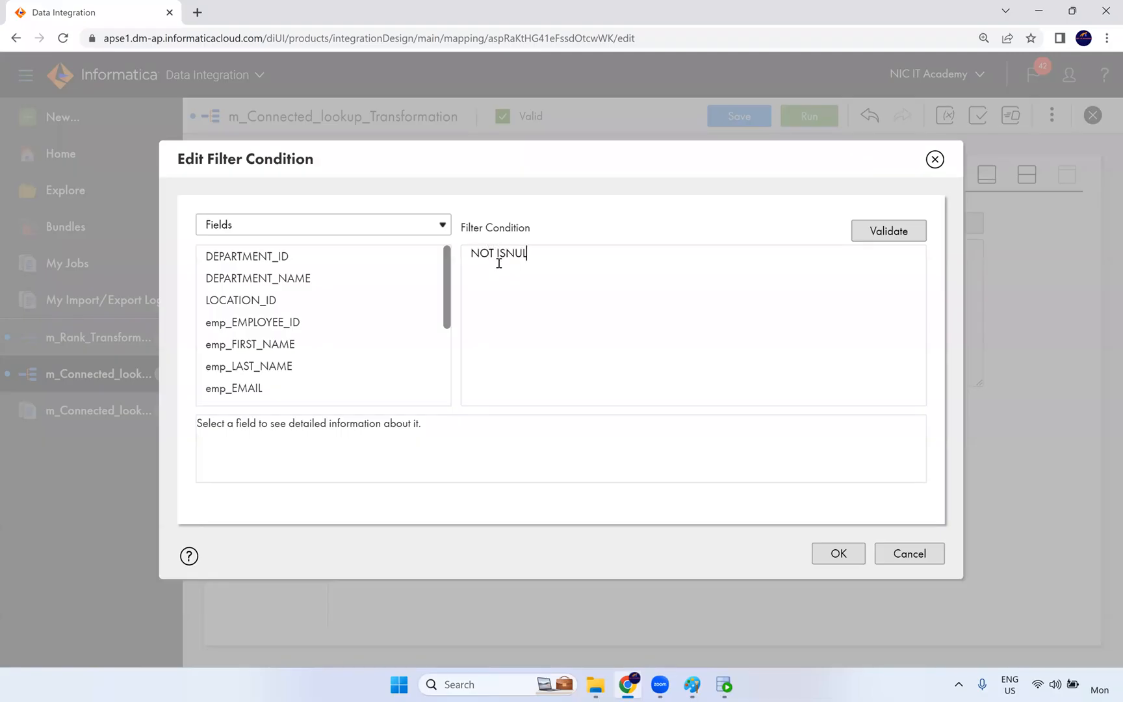
pyautogui.moveTo(307, 278)
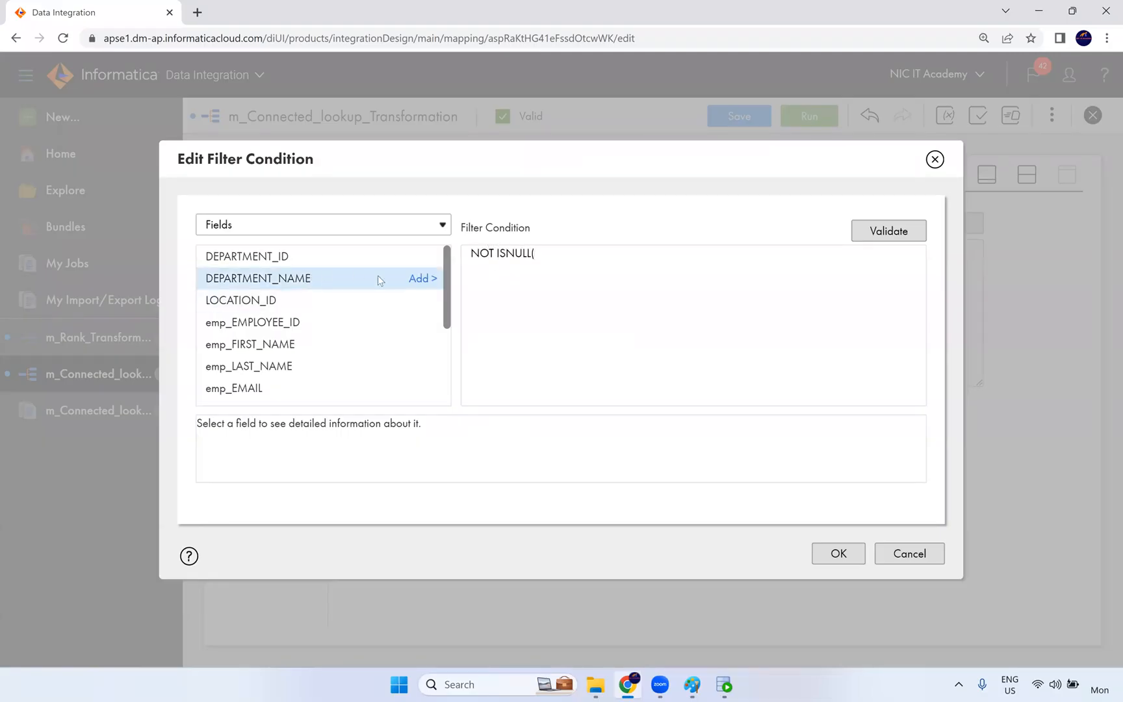
pyautogui.click(430, 278)
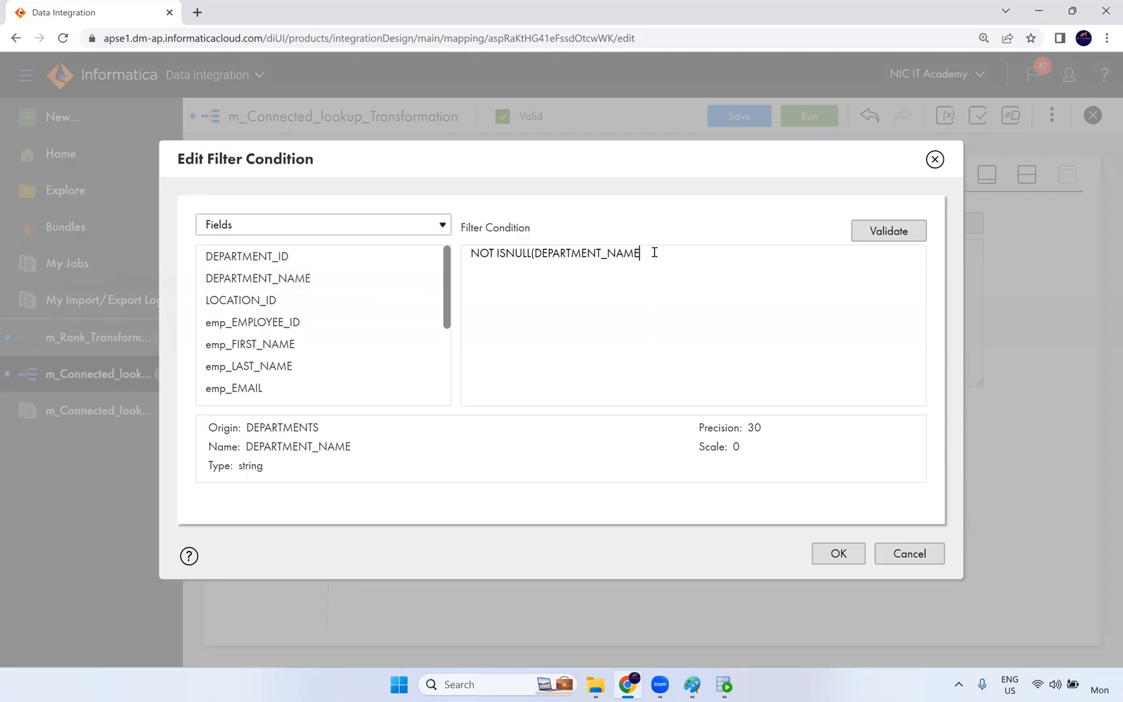
pyautogui.click(901, 232)
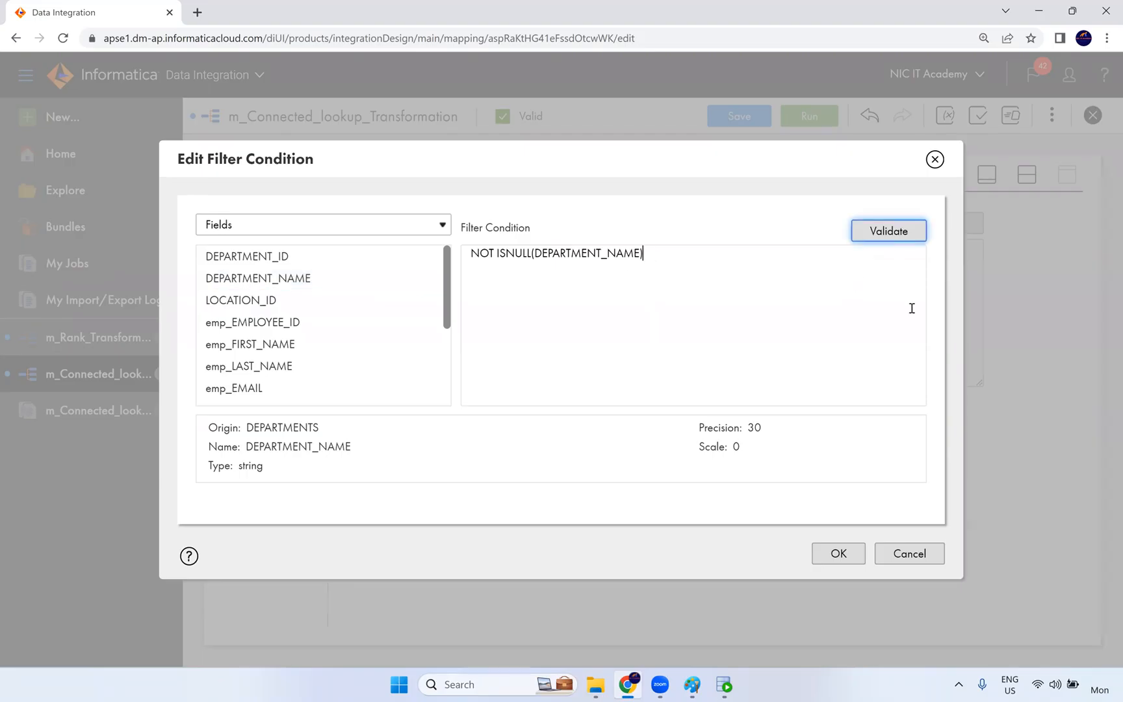
pyautogui.click(838, 553)
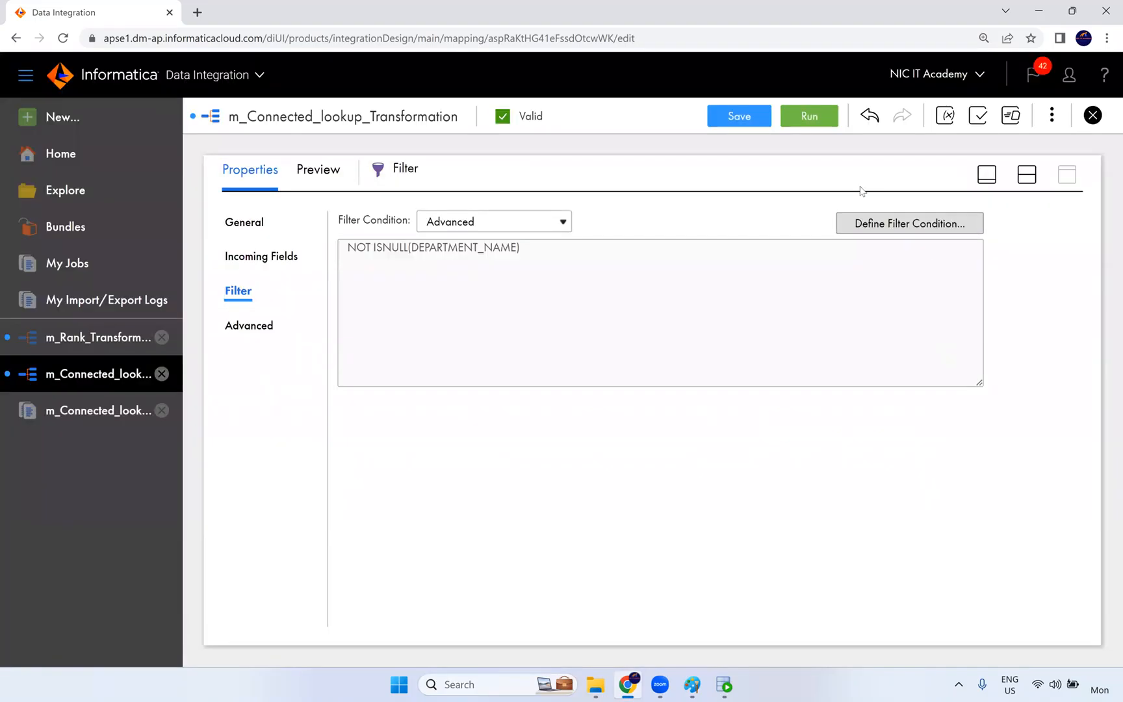
pyautogui.click(752, 122)
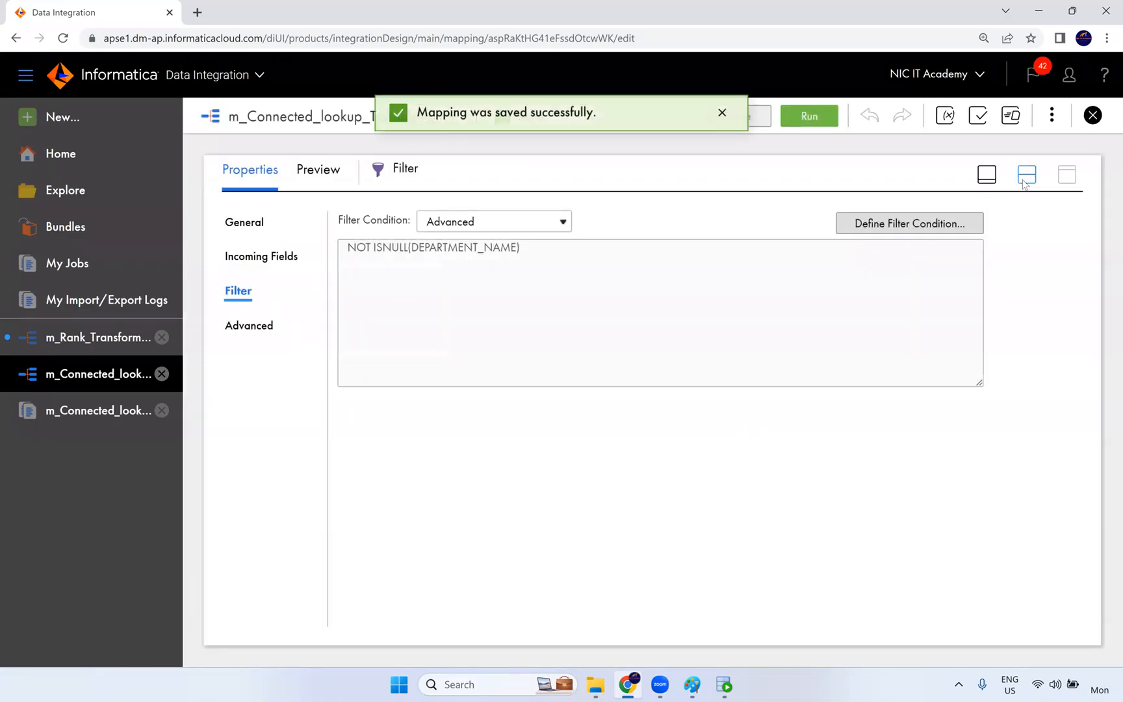
# Run the mapping on the NIC runtime environment and open My Jobs to monitor it
pyautogui.click(1024, 180)
pyautogui.click(820, 122)
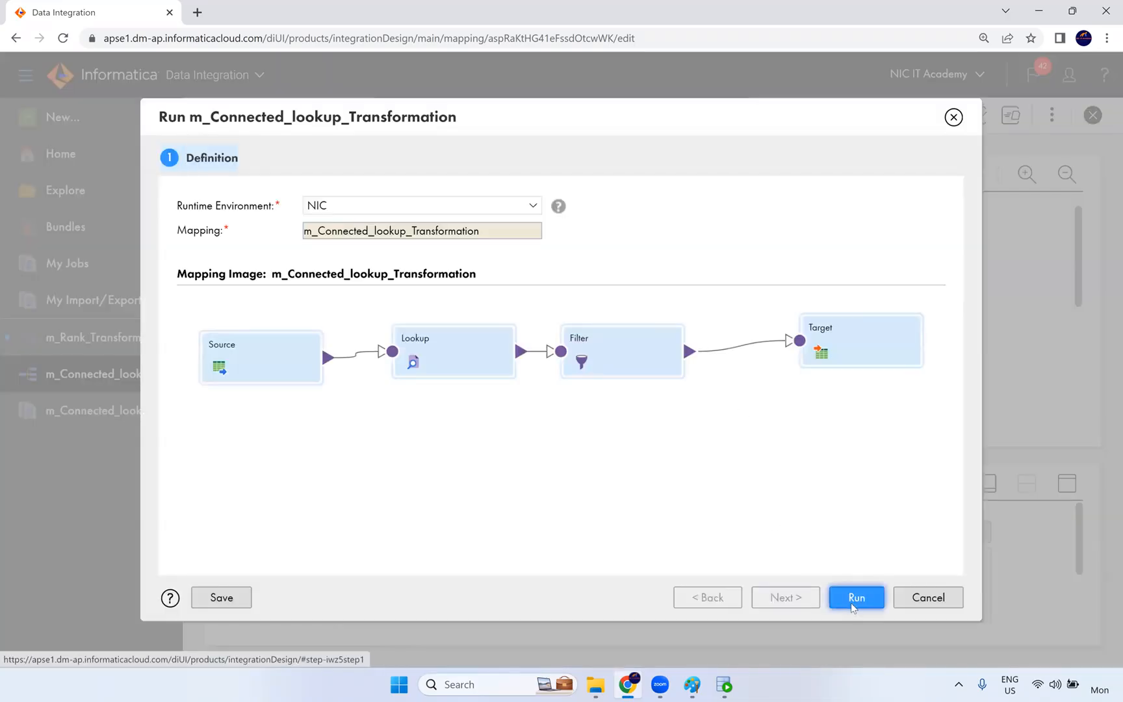
pyautogui.click(856, 603)
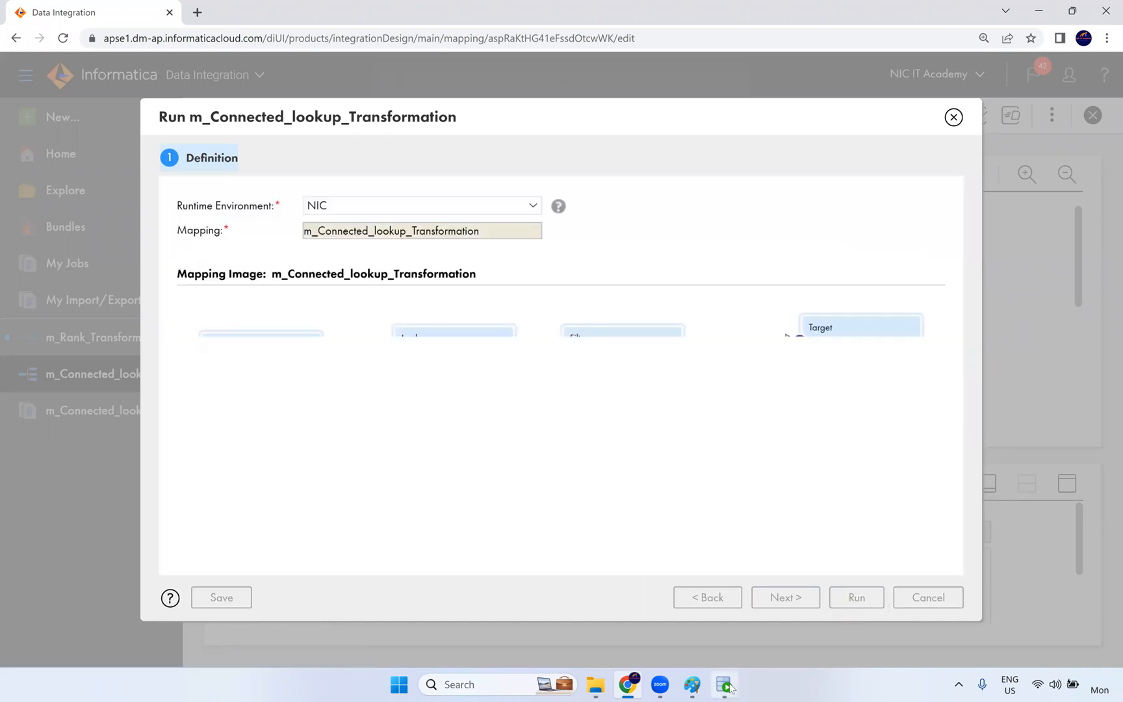
pyautogui.moveTo(726, 686)
pyautogui.click(432, 133)
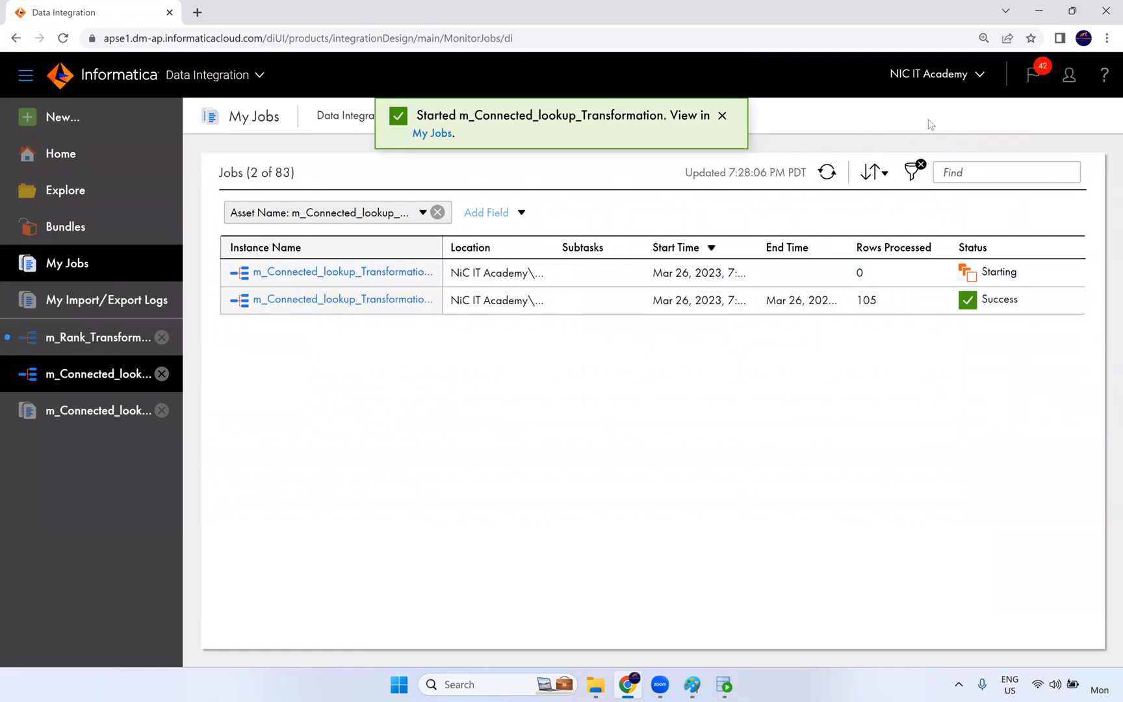
# Refresh My Jobs until the new run shows Success with 104 rows processed
pyautogui.click(828, 174)
pyautogui.click(827, 174)
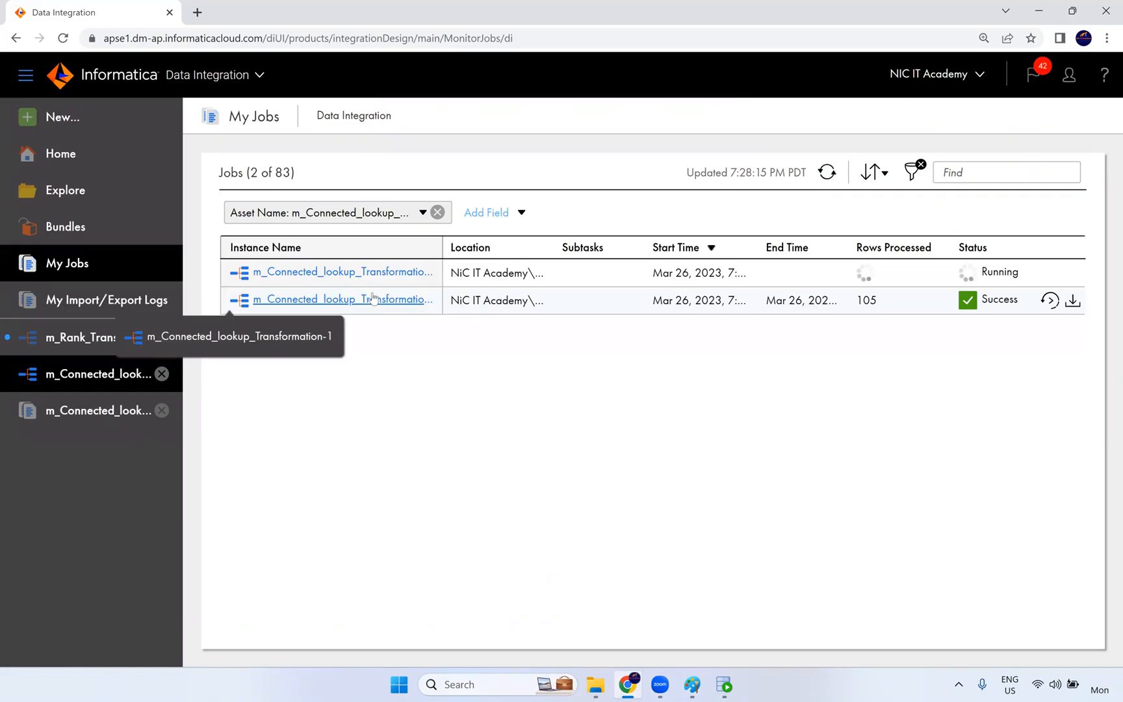
pyautogui.click(827, 173)
pyautogui.click(827, 173)
pyautogui.click(826, 174)
pyautogui.click(827, 174)
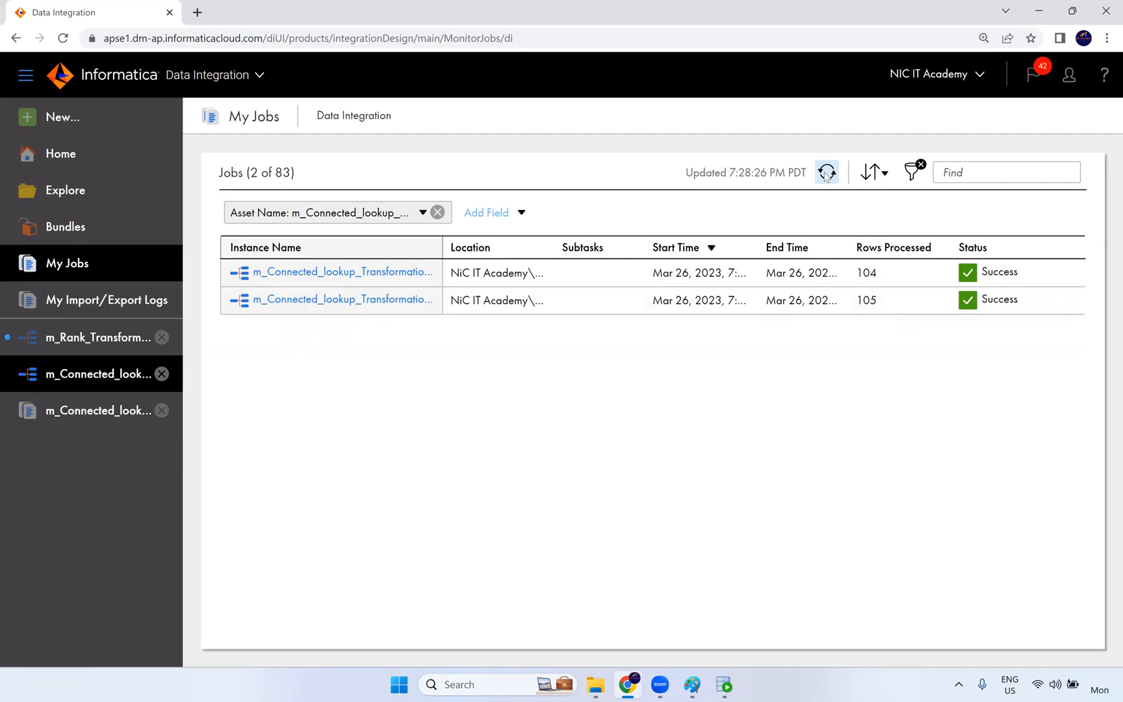
pyautogui.click(831, 174)
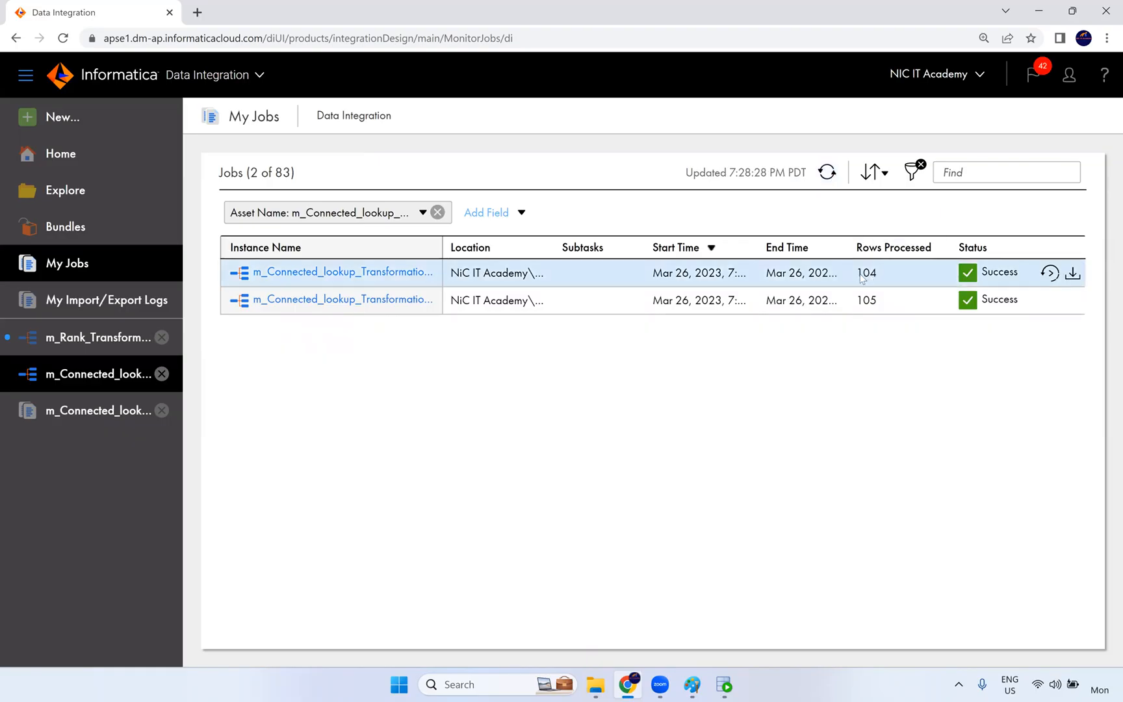
# Rerun the t_employees_dept query, review the 104 rows' department names, then return to Chrome
pyautogui.click(725, 684)
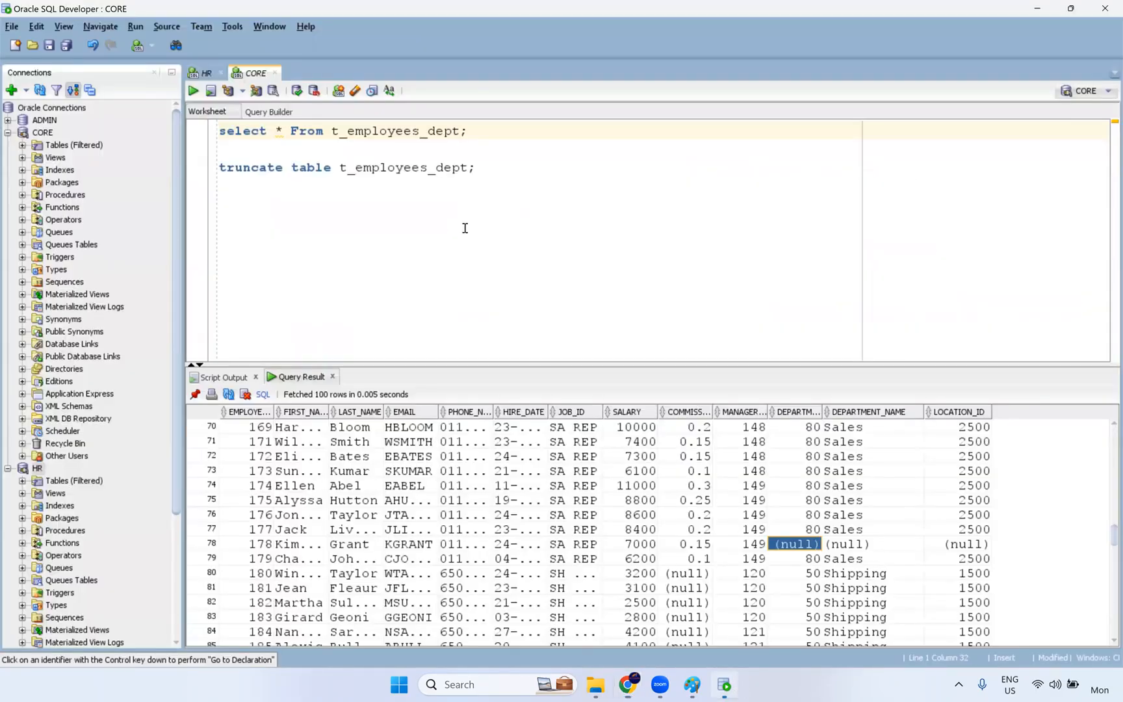
pyautogui.hotkey('ctrl', 'Return')
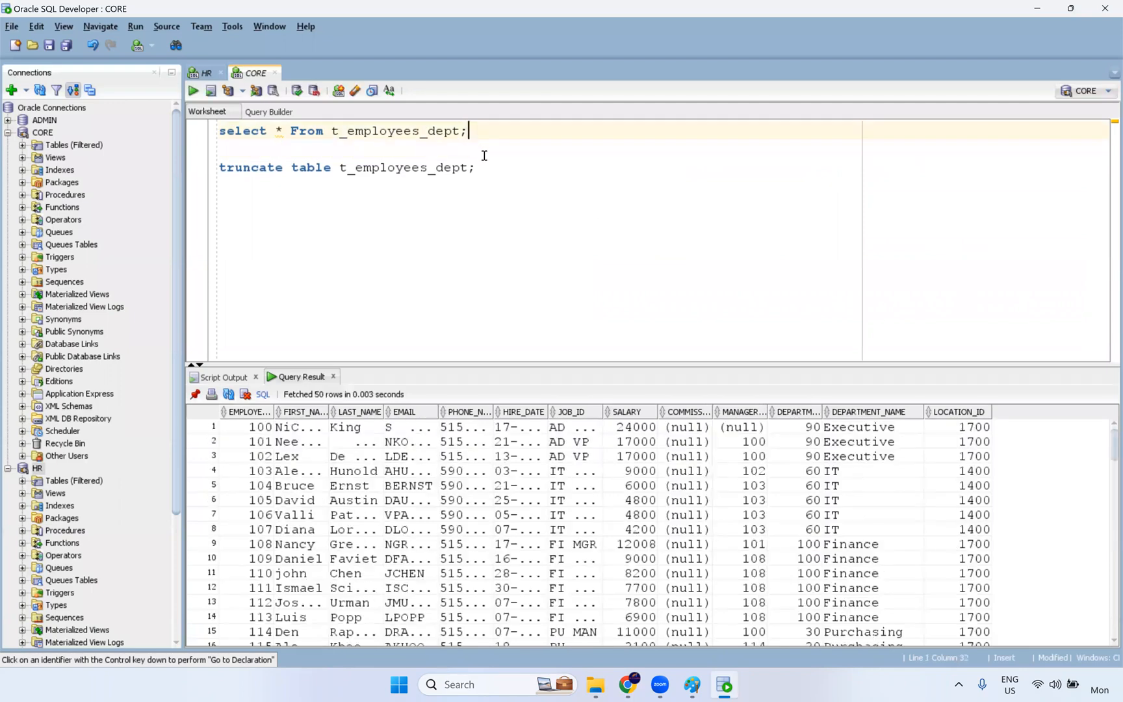
pyautogui.scroll(-20, 961, 465)
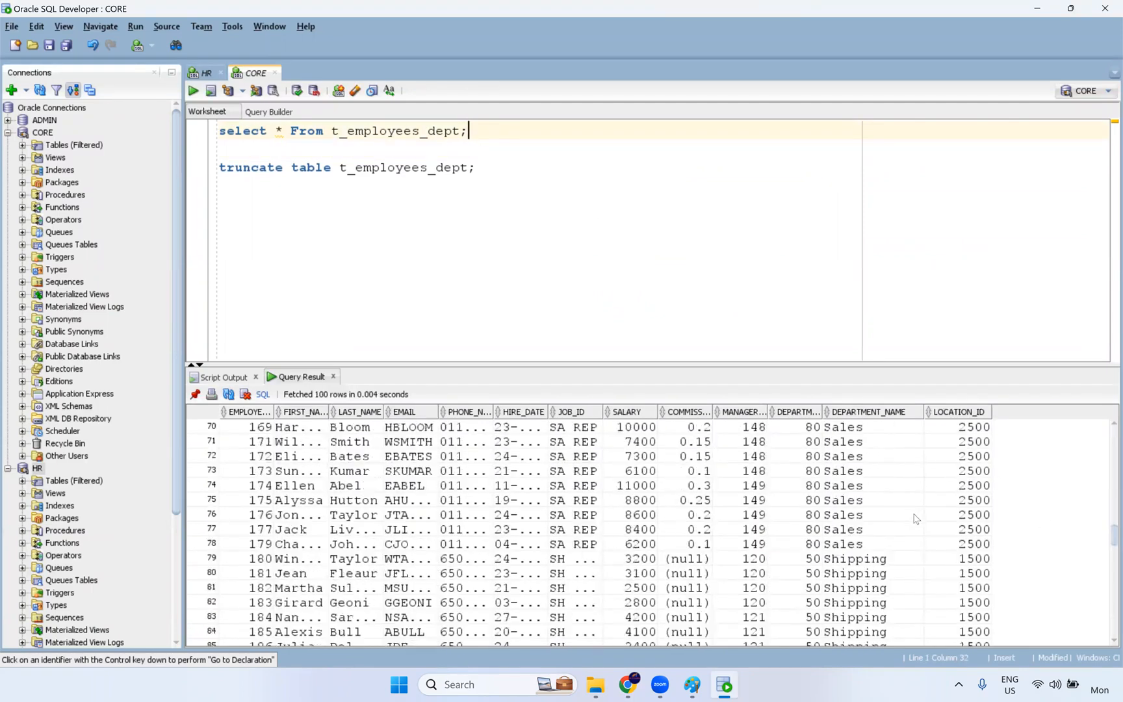
pyautogui.scroll(-3, 908, 522)
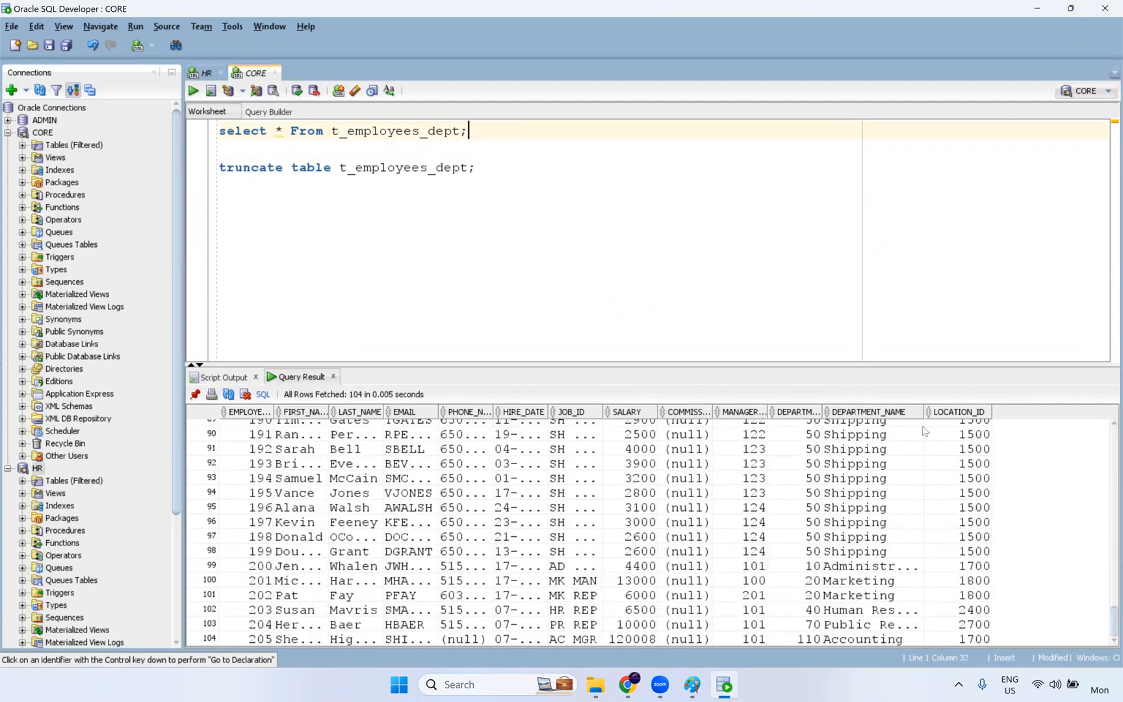
pyautogui.moveTo(921, 412); pyautogui.dragTo(967, 413)
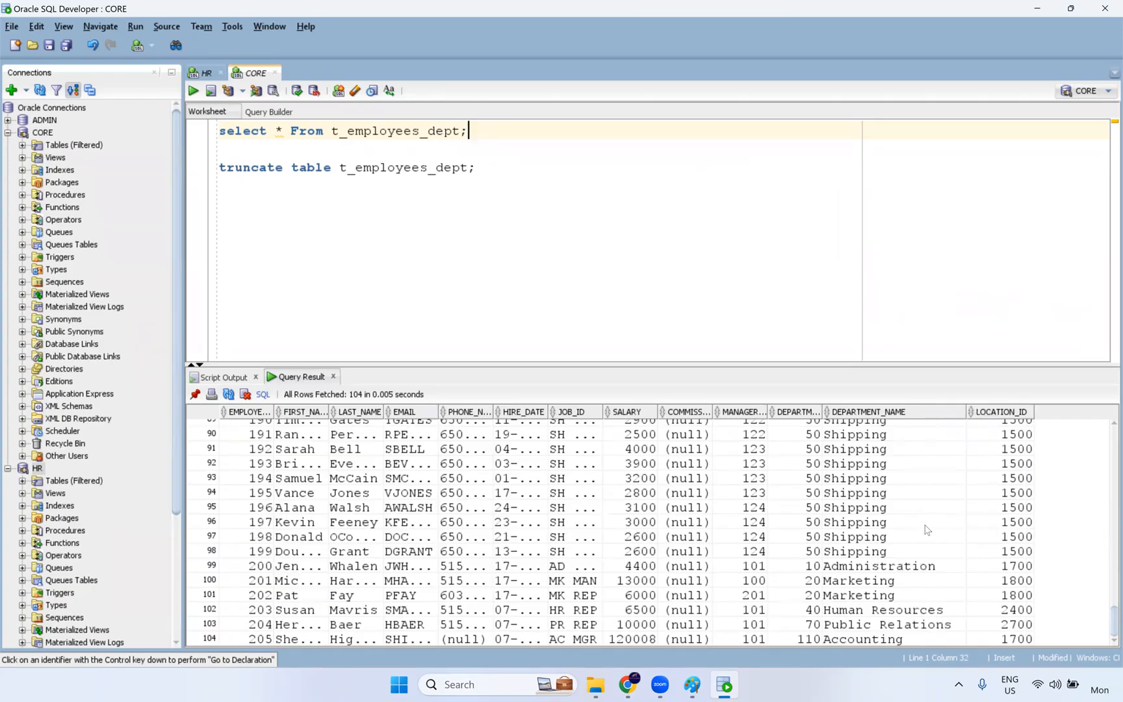
pyautogui.scroll(8, 919, 542)
pyautogui.scroll(20, 916, 547)
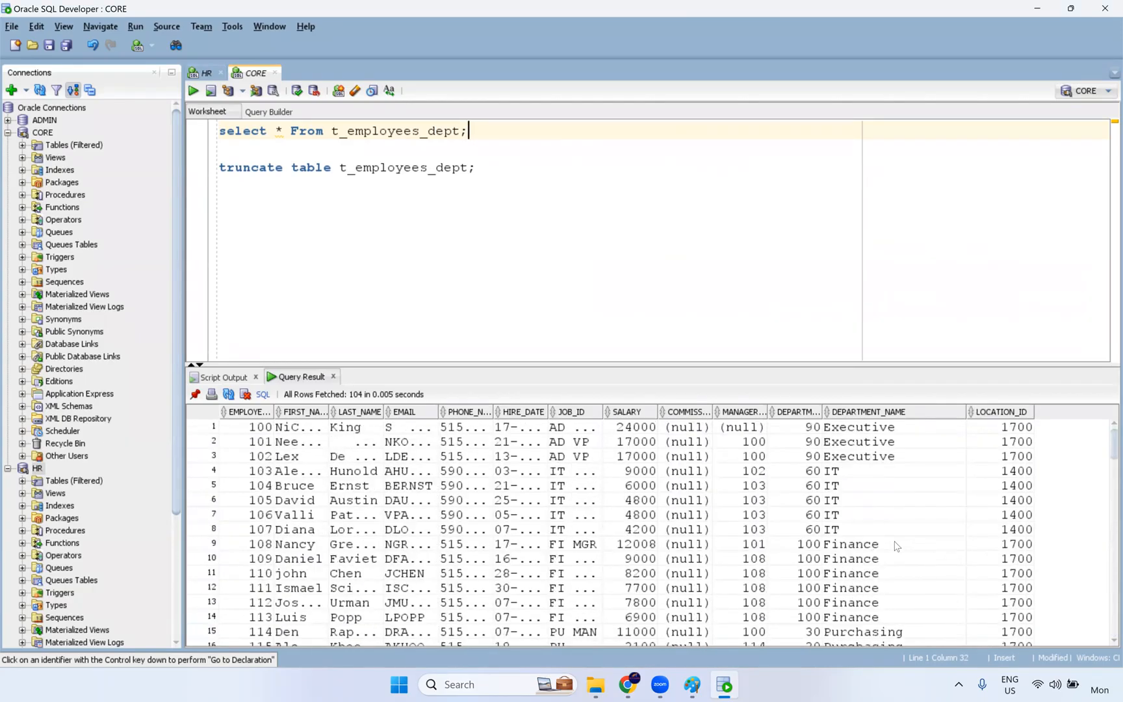
pyautogui.moveTo(886, 471); pyautogui.dragTo(869, 639)
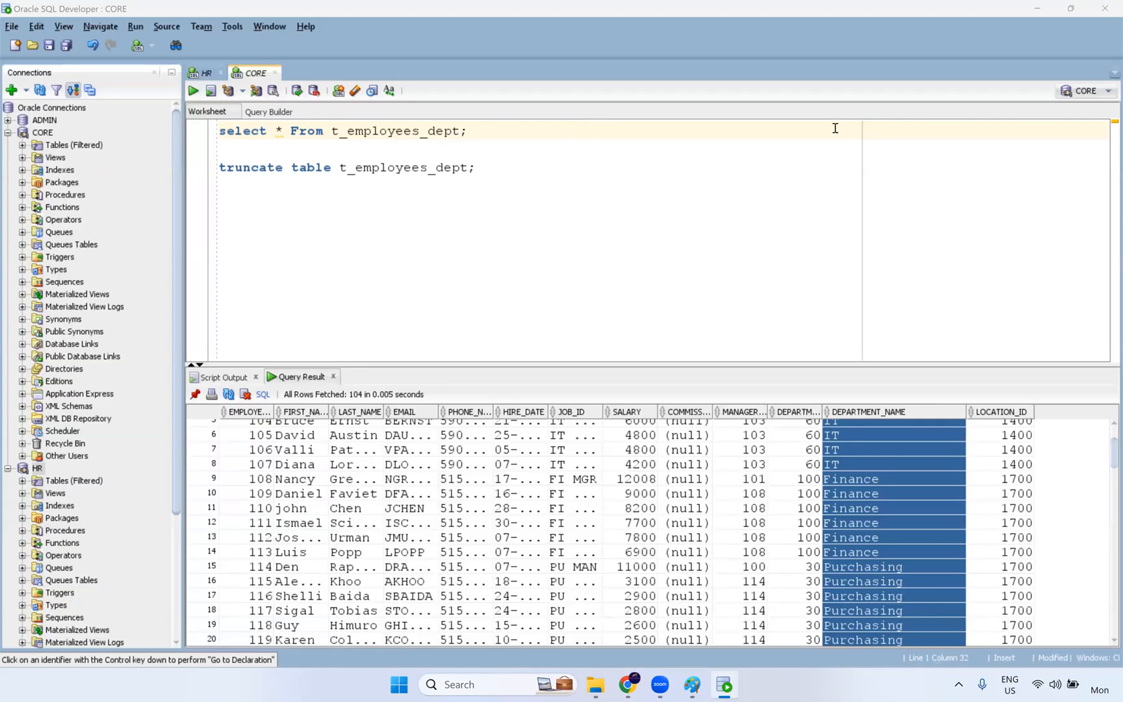
pyautogui.click(628, 684)
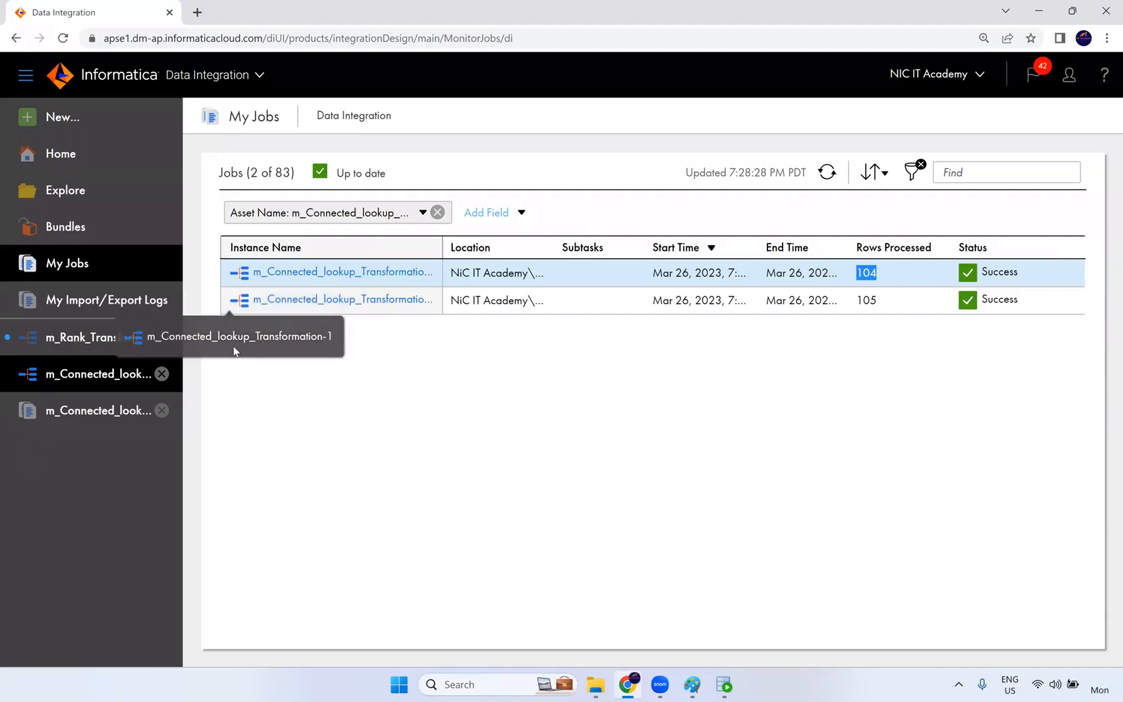
# Open the latest m_Connected_lookup_Transformation run's details (104 target rows), then open its mapping
pyautogui.click(341, 276)
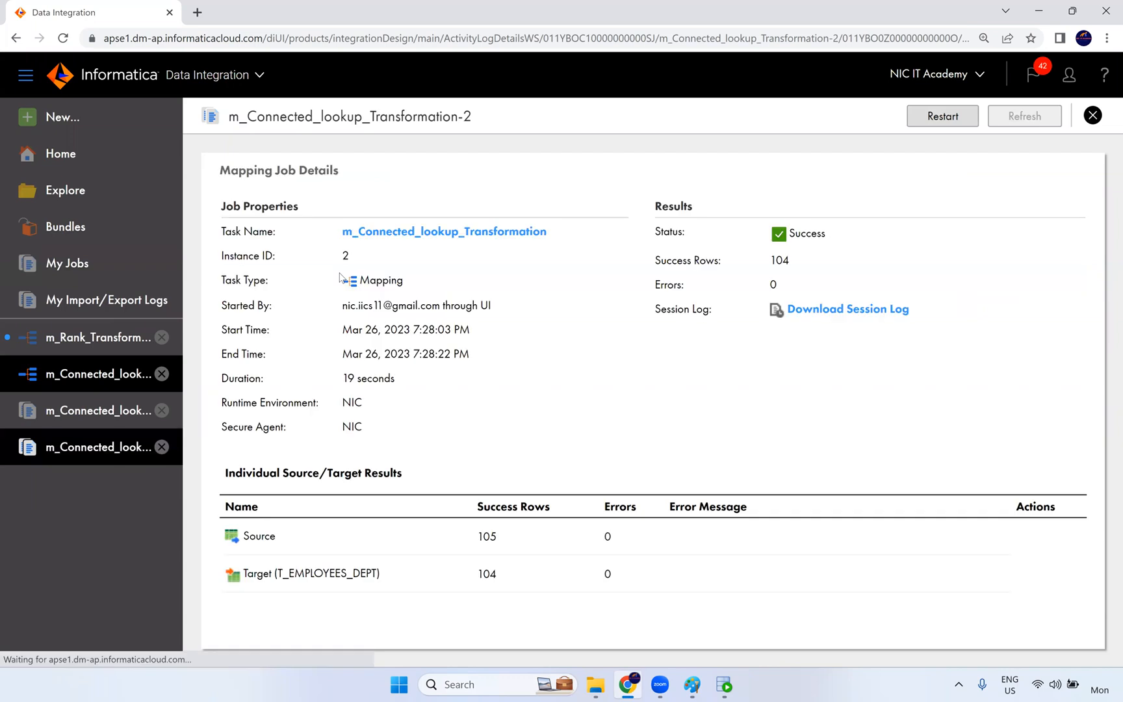
pyautogui.click(406, 205)
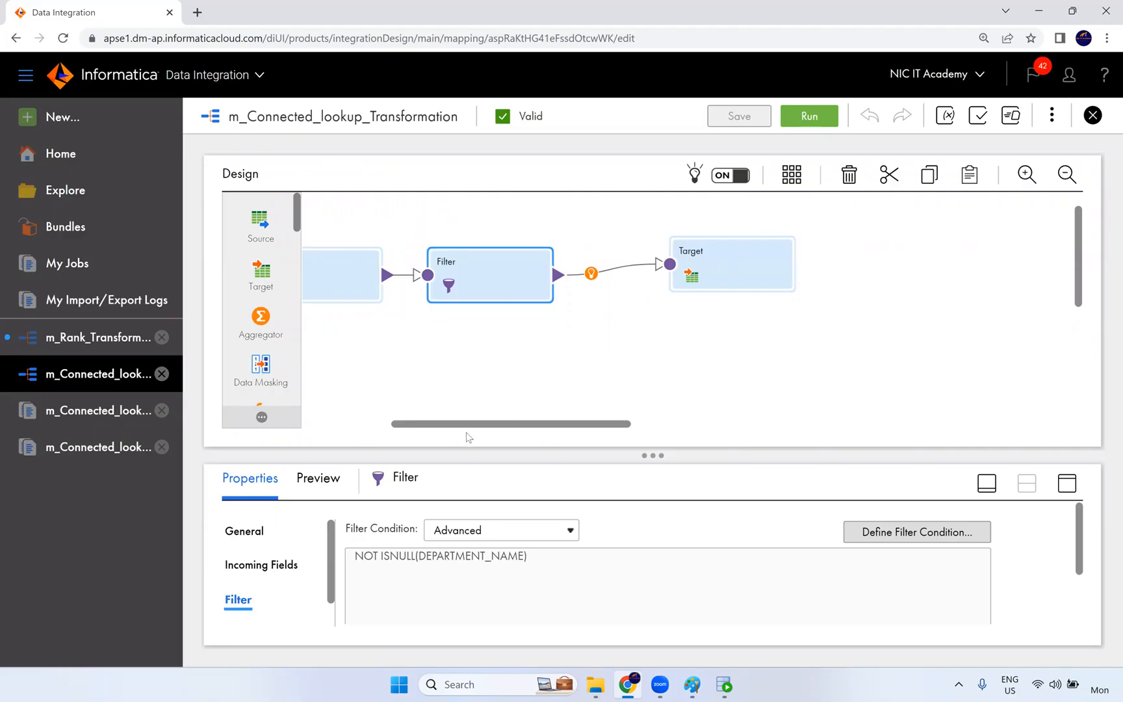
# Move the Source and Lookup nodes into line with Filter and Target on the mapping canvas
pyautogui.moveTo(412, 425); pyautogui.dragTo(351, 427)
pyautogui.click(578, 285)
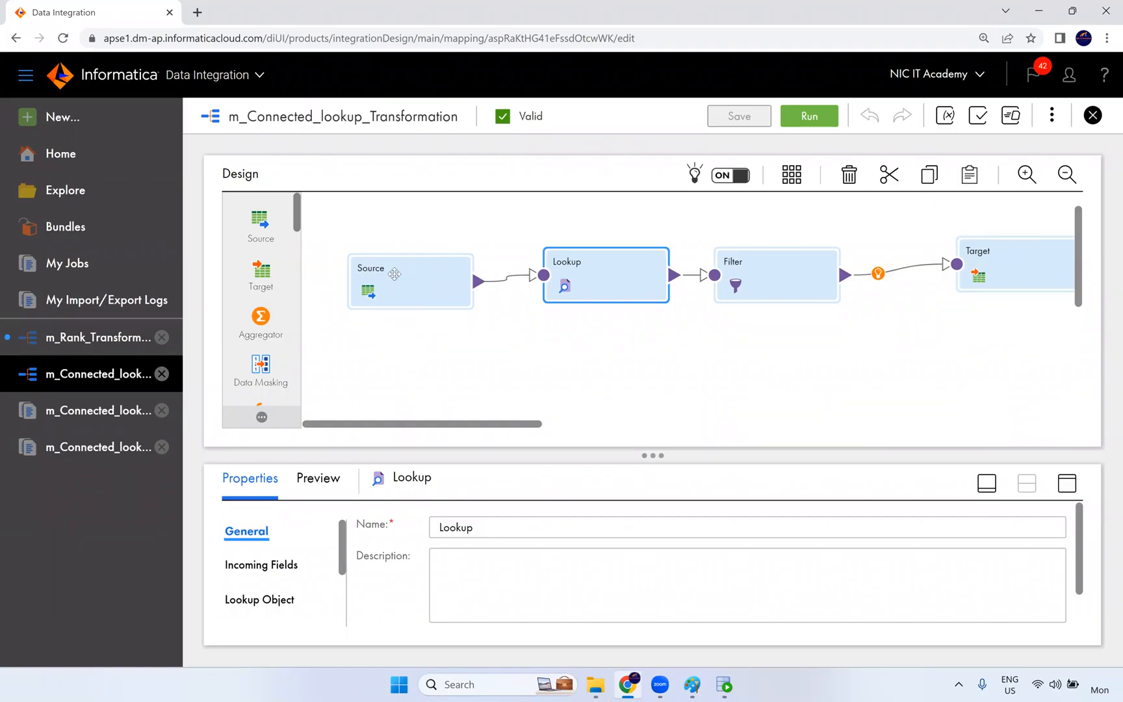
pyautogui.moveTo(409, 289); pyautogui.dragTo(388, 280)
pyautogui.moveTo(614, 247); pyautogui.dragTo(598, 247)
pyautogui.moveTo(565, 204); pyautogui.dragTo(640, 239)
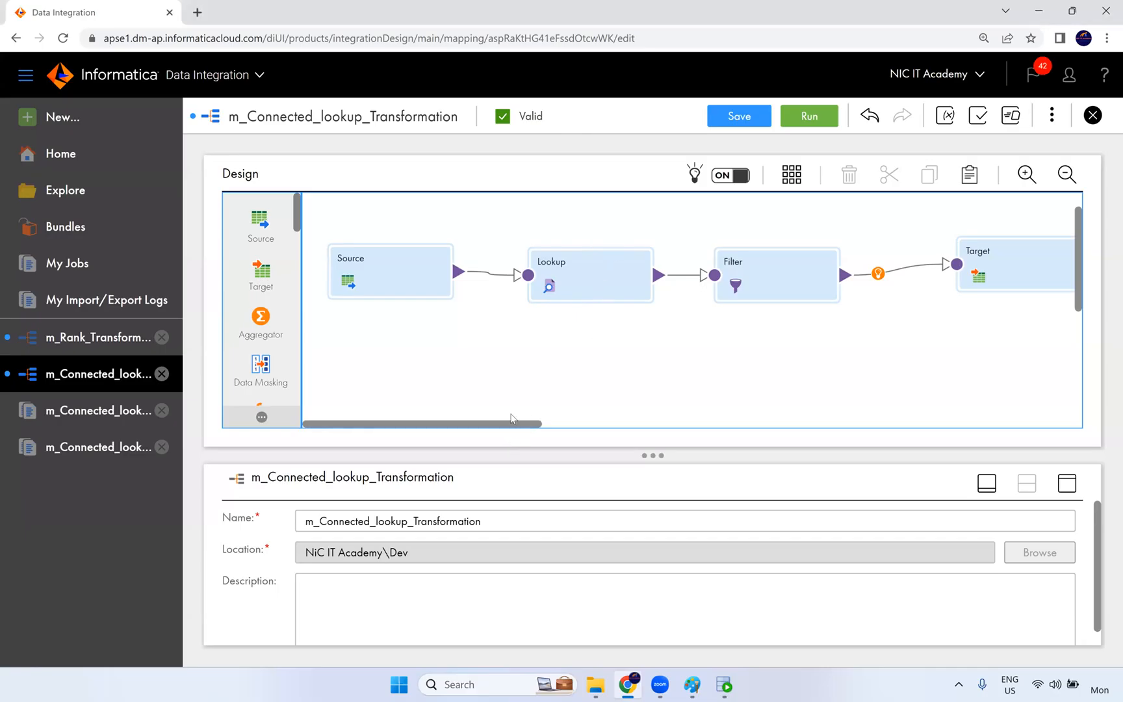
pyautogui.moveTo(508, 424); pyautogui.dragTo(458, 423)
pyautogui.hotkey('alt', 'Tab')
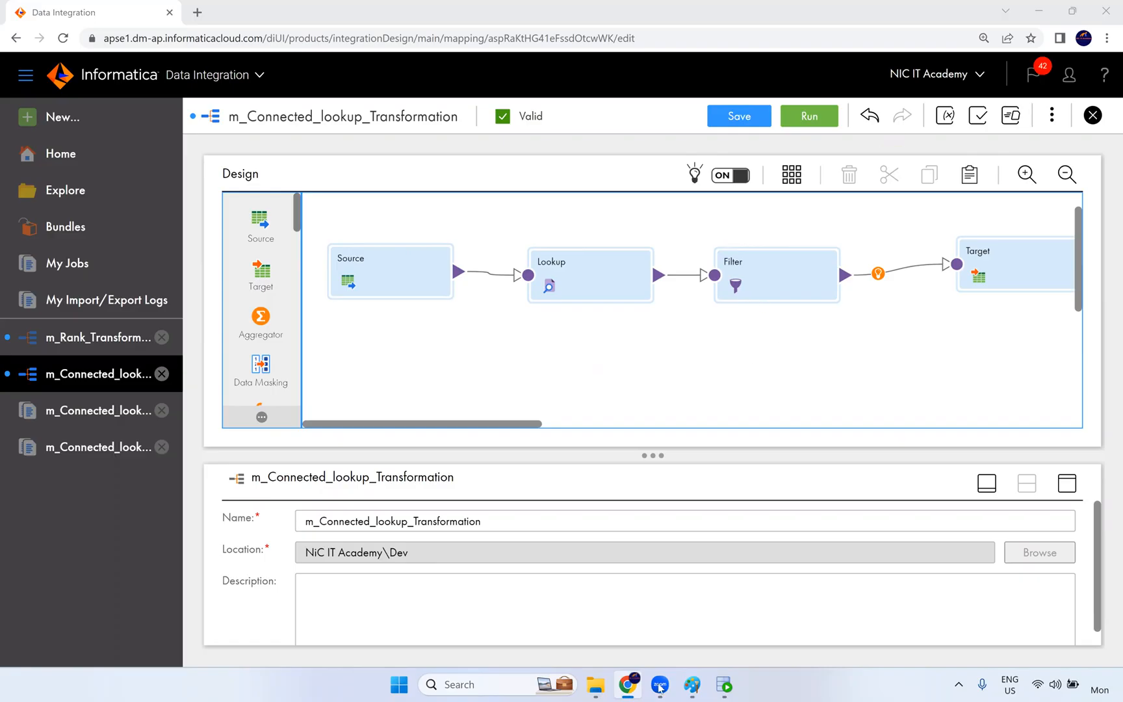
pyautogui.moveTo(693, 685)
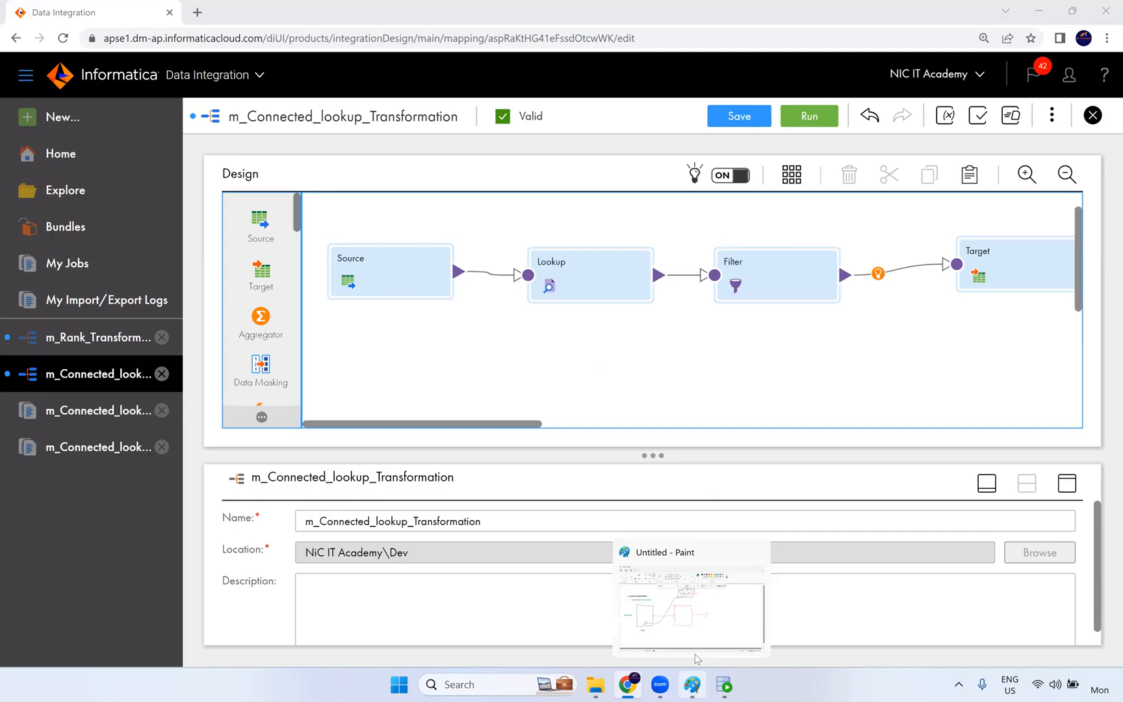
# Bring the Paint lookup whiteboard forward and switch to the Pencil for freehand drawing
pyautogui.click(701, 618)
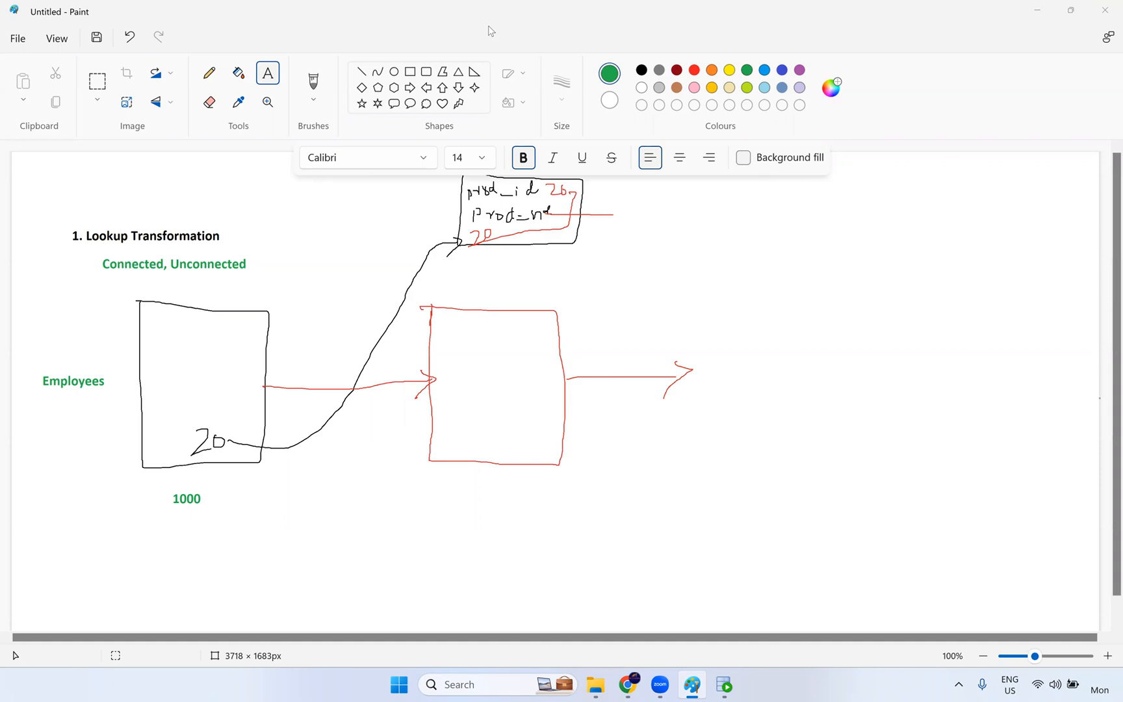
pyautogui.click(211, 74)
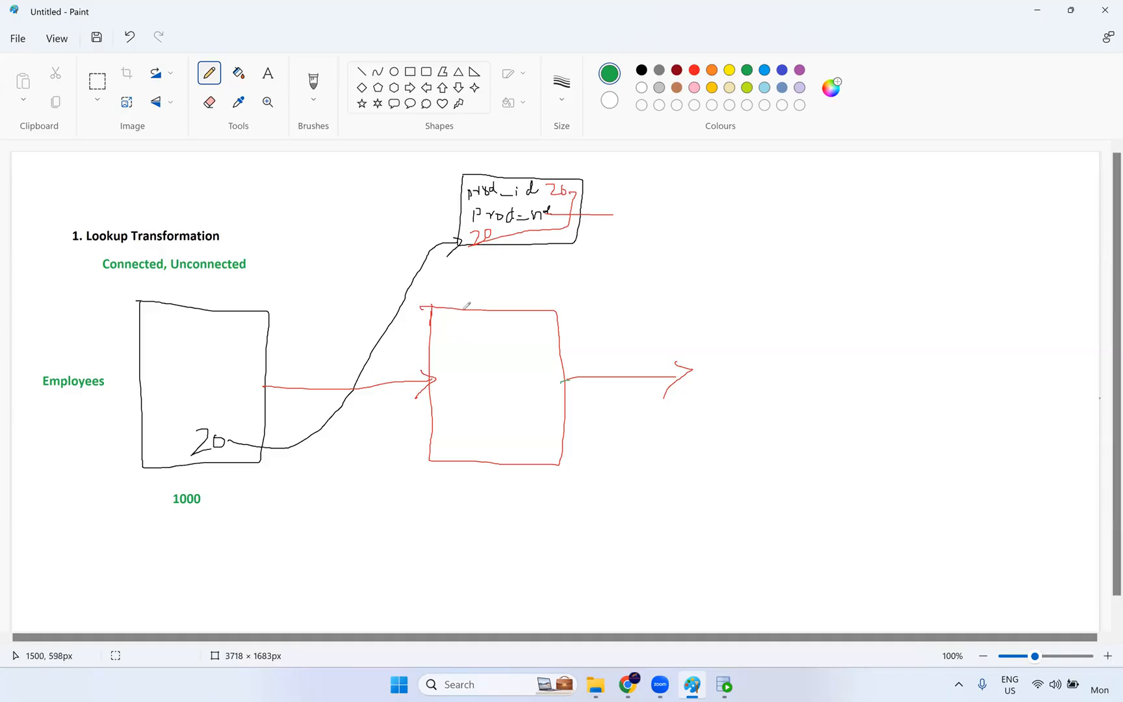
pyautogui.click(533, 69)
pyautogui.moveTo(604, 684)
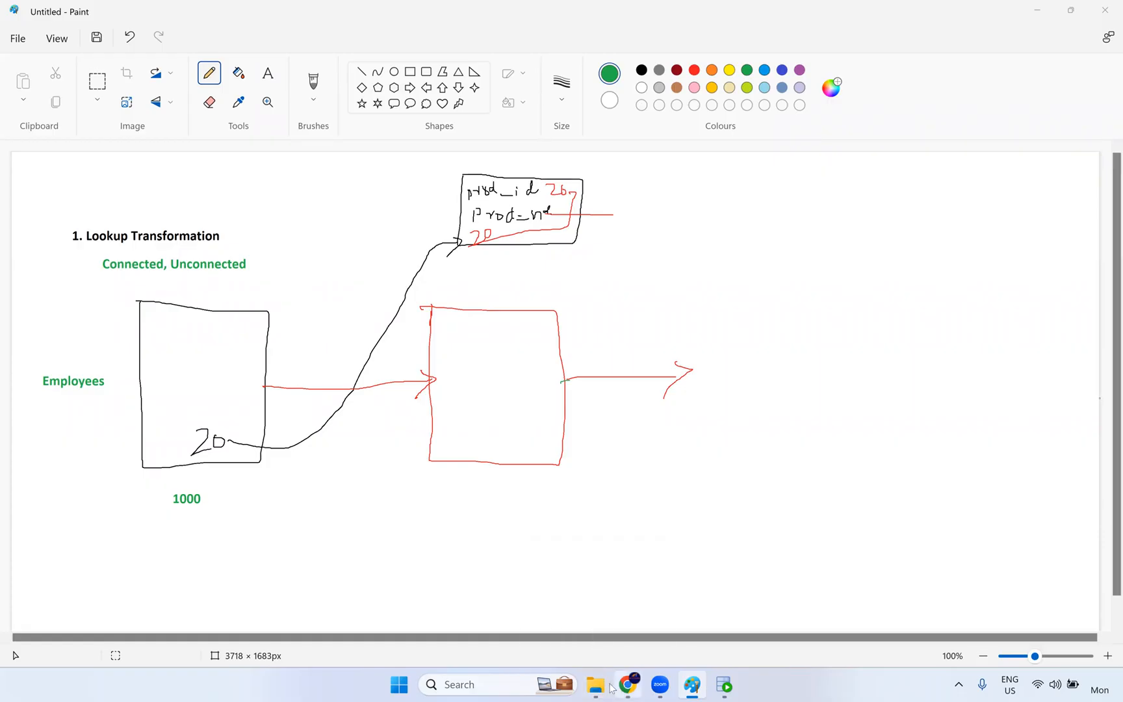
# Open '9. Rank Tranformation Exercise' from the Documents\9. Rank transformation folder
pyautogui.click(595, 685)
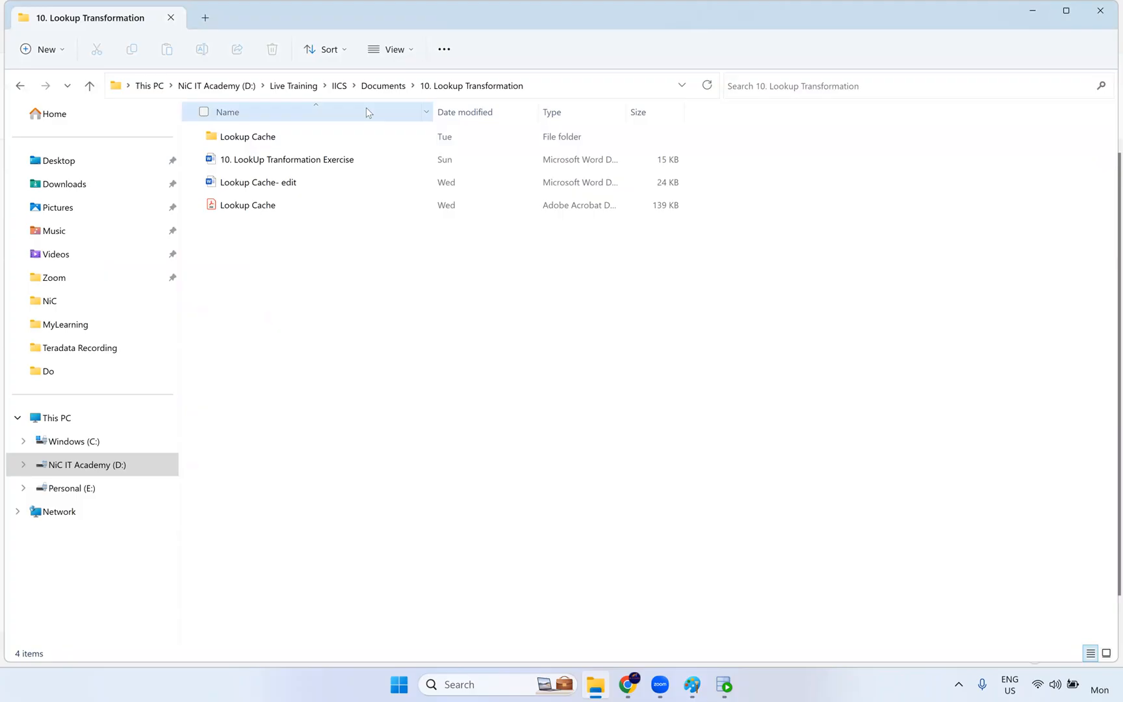
pyautogui.click(382, 86)
pyautogui.doubleClick(273, 319)
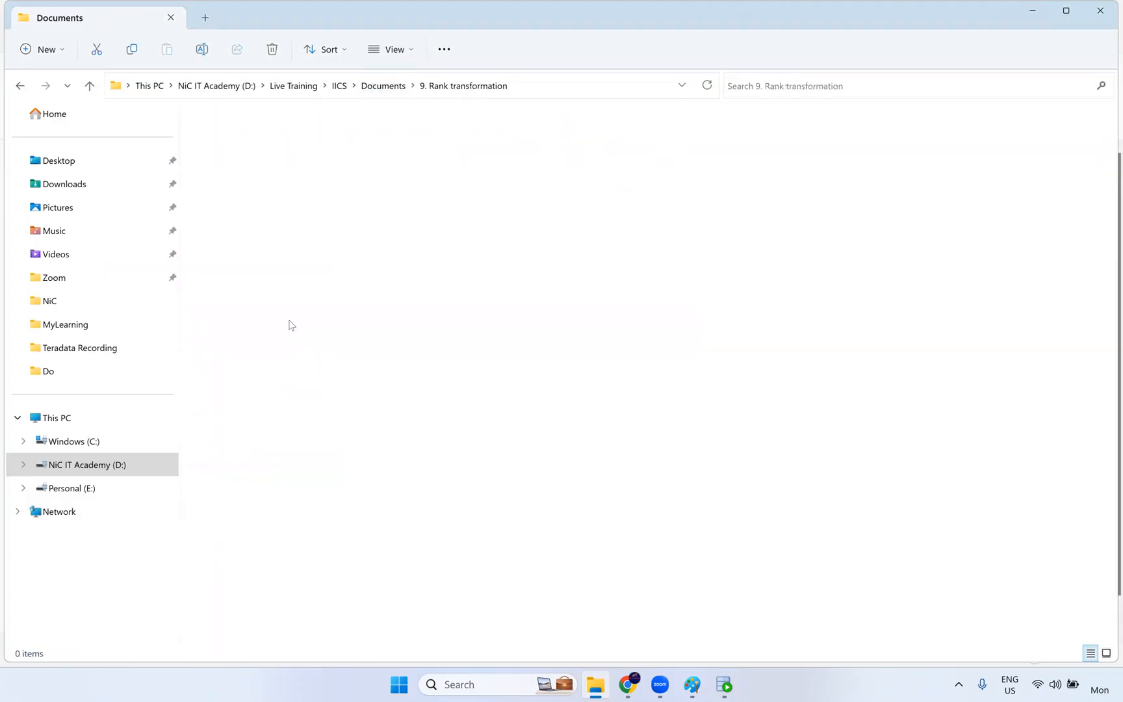
pyautogui.click(294, 143)
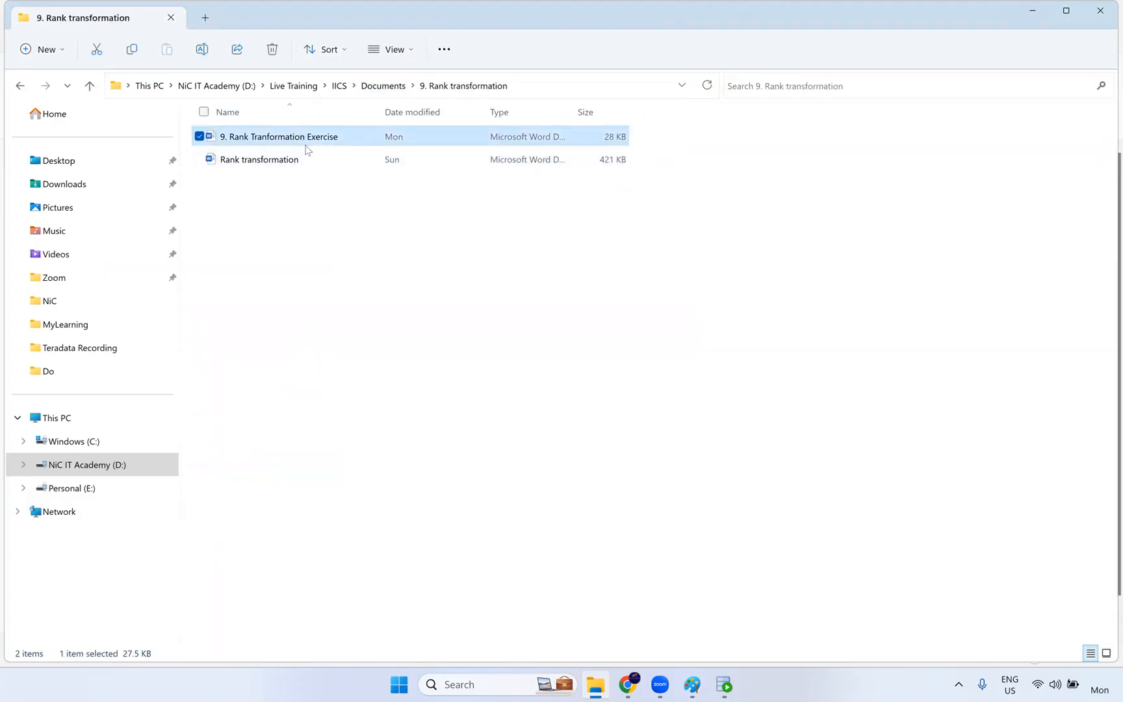
pyautogui.doubleClick(305, 146)
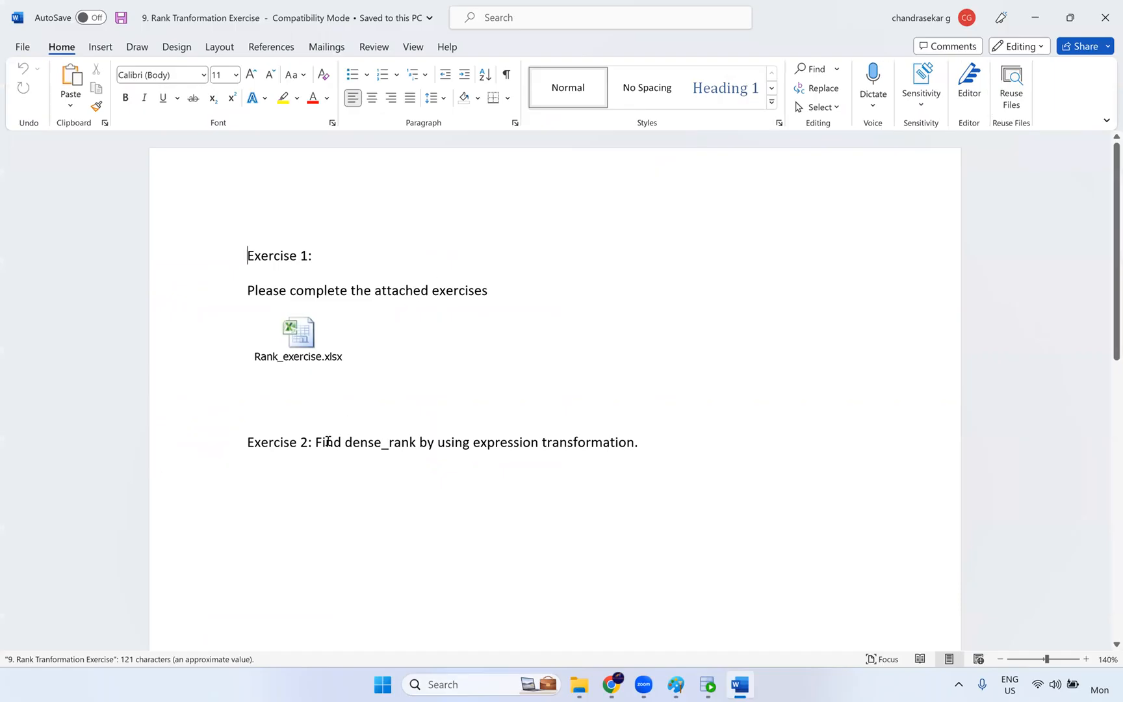
# Highlight the Exercise 2 wording and open the embedded Rank_exercise.xlsx worksheet in Excel
pyautogui.moveTo(316, 444); pyautogui.dragTo(513, 457)
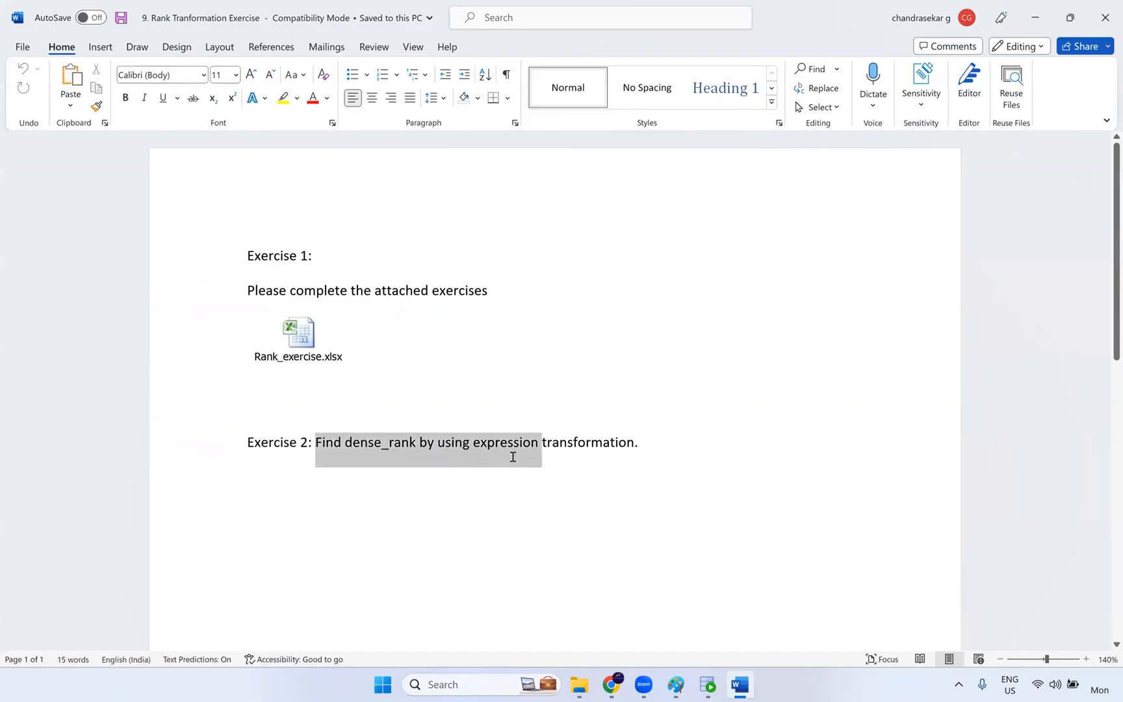
pyautogui.click(303, 343)
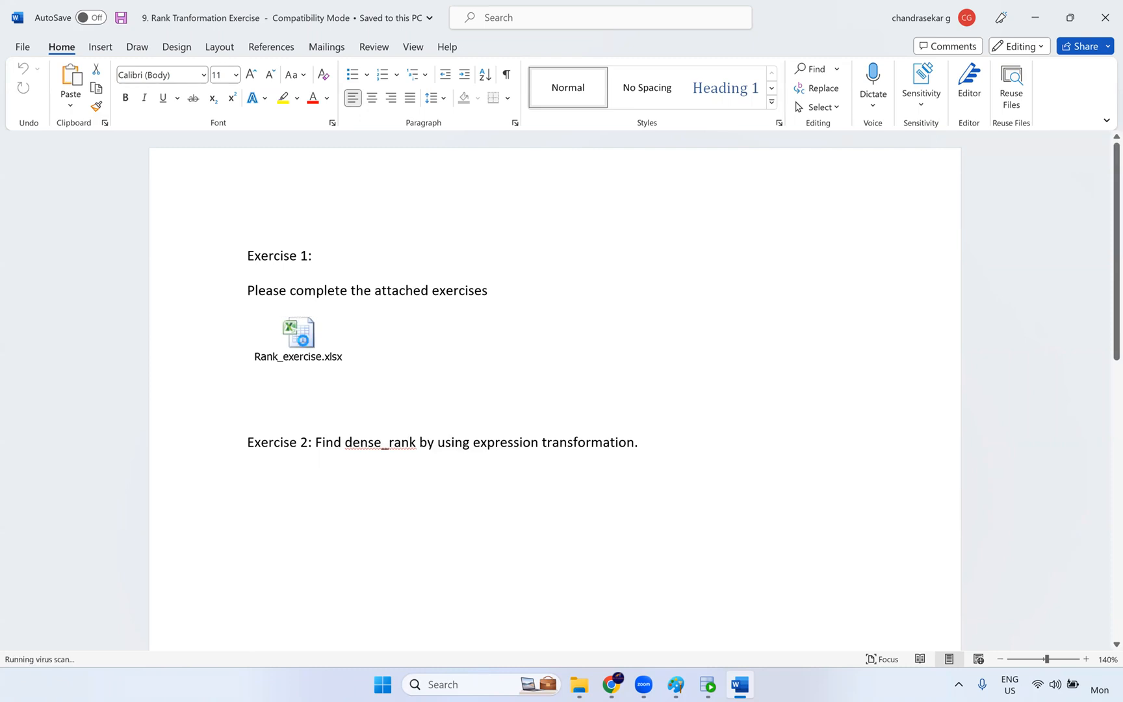
pyautogui.doubleClick(304, 342)
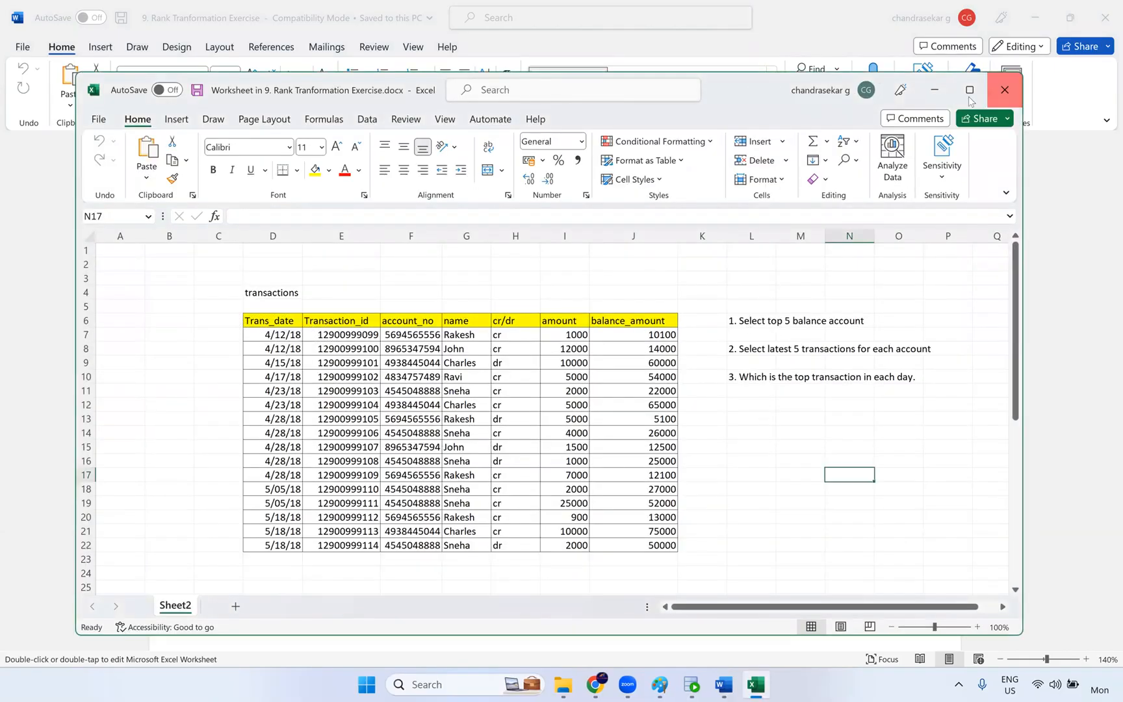
# Close the embedded Excel worksheet and return to the Paint lookup diagram
pyautogui.click(1004, 89)
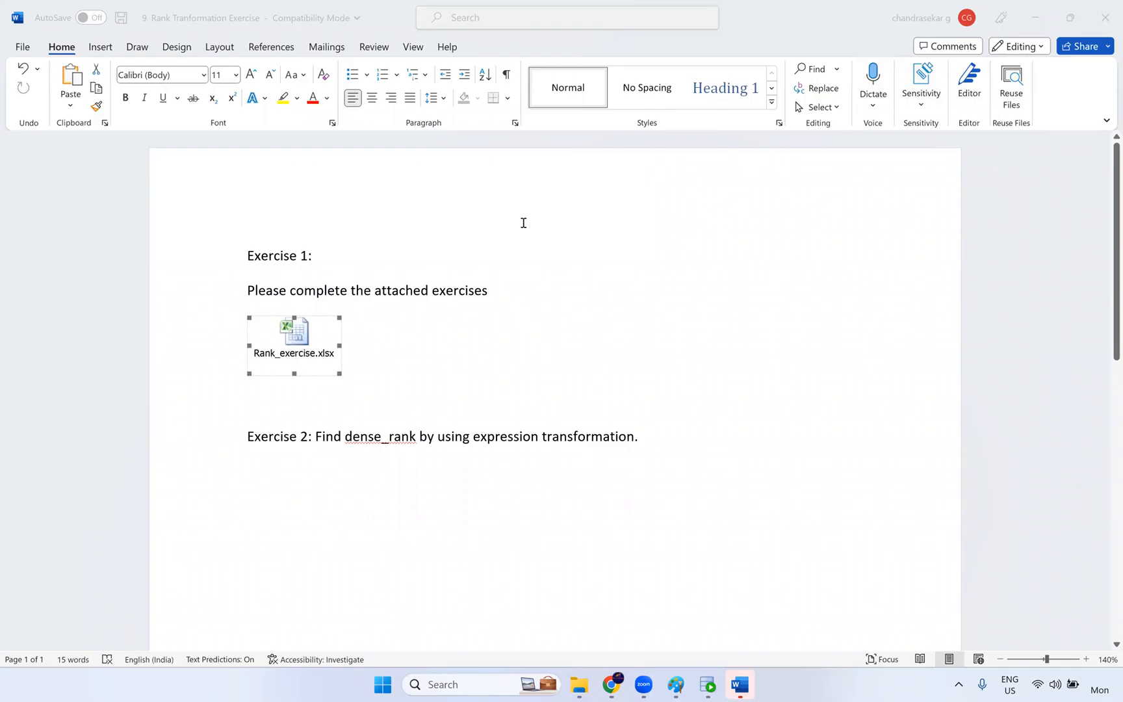
pyautogui.click(675, 684)
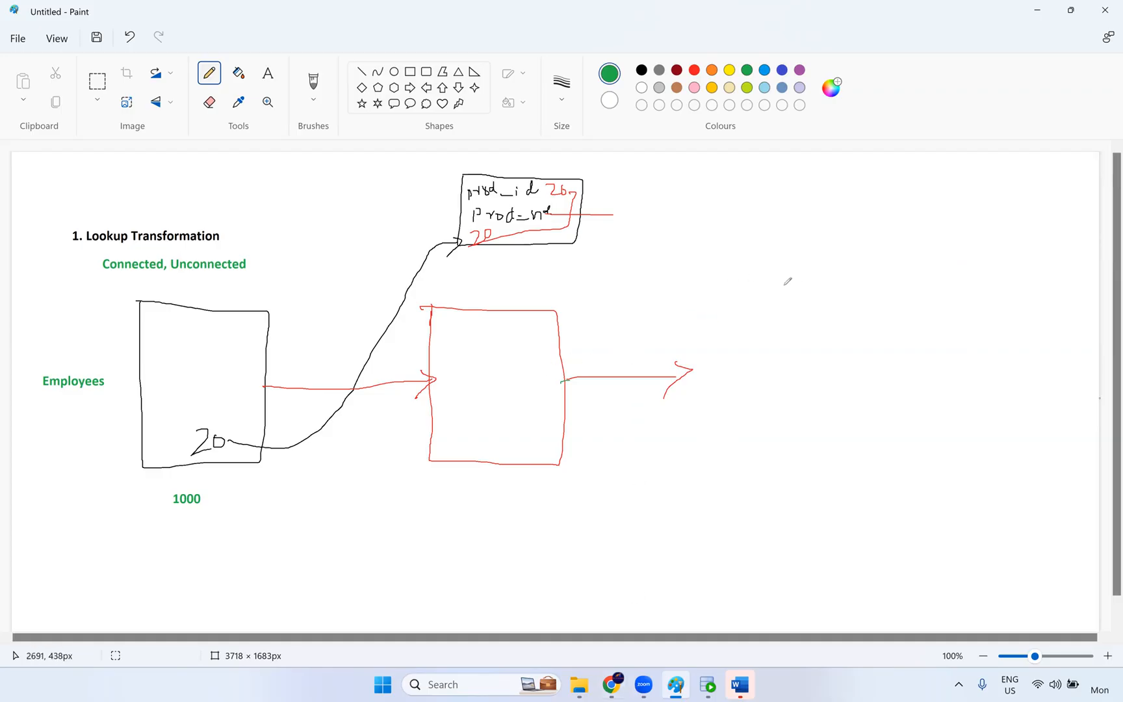
# Sketch green '=' and '<=' comparison symbols to the right of the lookup diagram
pyautogui.moveTo(790, 286)
pyautogui.mouseDown()
pyautogui.moveTo(830, 284)
pyautogui.moveTo(827, 302)
pyautogui.mouseUp()
pyautogui.moveTo(983, 272)
pyautogui.mouseDown()
pyautogui.moveTo(961, 283)
pyautogui.moveTo(981, 291)
pyautogui.moveTo(1025, 277)
pyautogui.moveTo(1012, 288)
pyautogui.mouseUp()
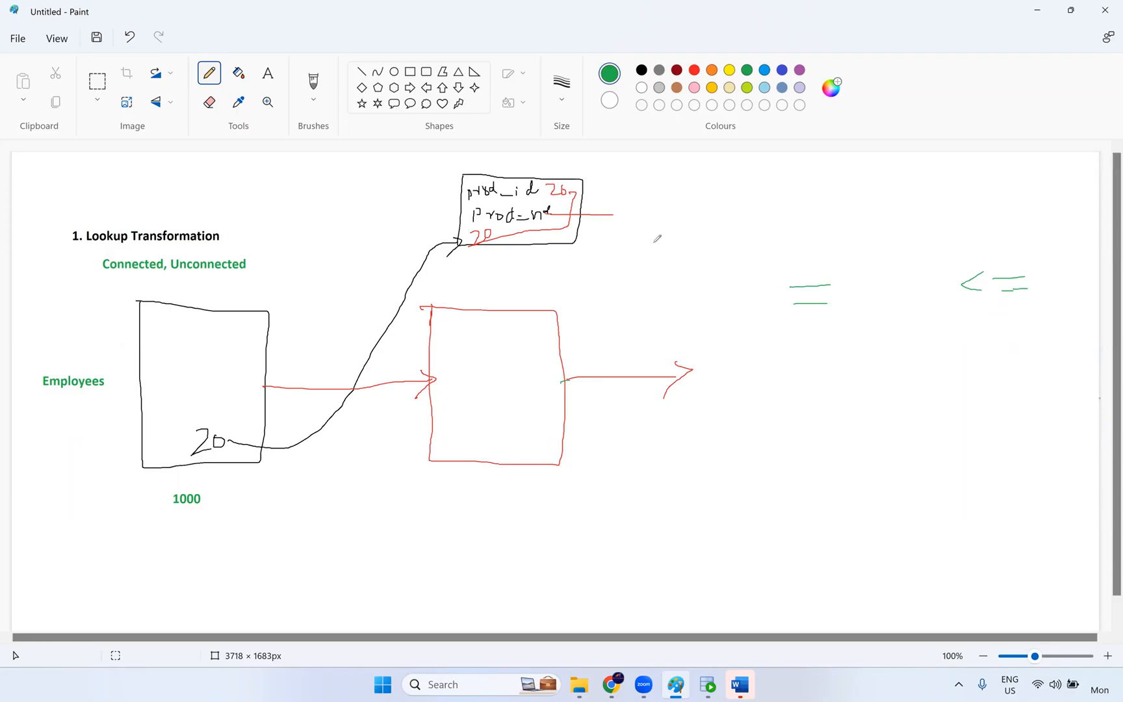
# Undo the green comparison marks, then mark the output arrow and red box corner in green
pyautogui.hotkey('ctrl', 'z')
pyautogui.hotkey('ctrl', 'z')
pyautogui.hotkey('ctrl', 'z')
pyautogui.hotkey('ctrl', 'z')
pyautogui.hotkey('ctrl', 'z')
pyautogui.hotkey('ctrl', 'z')
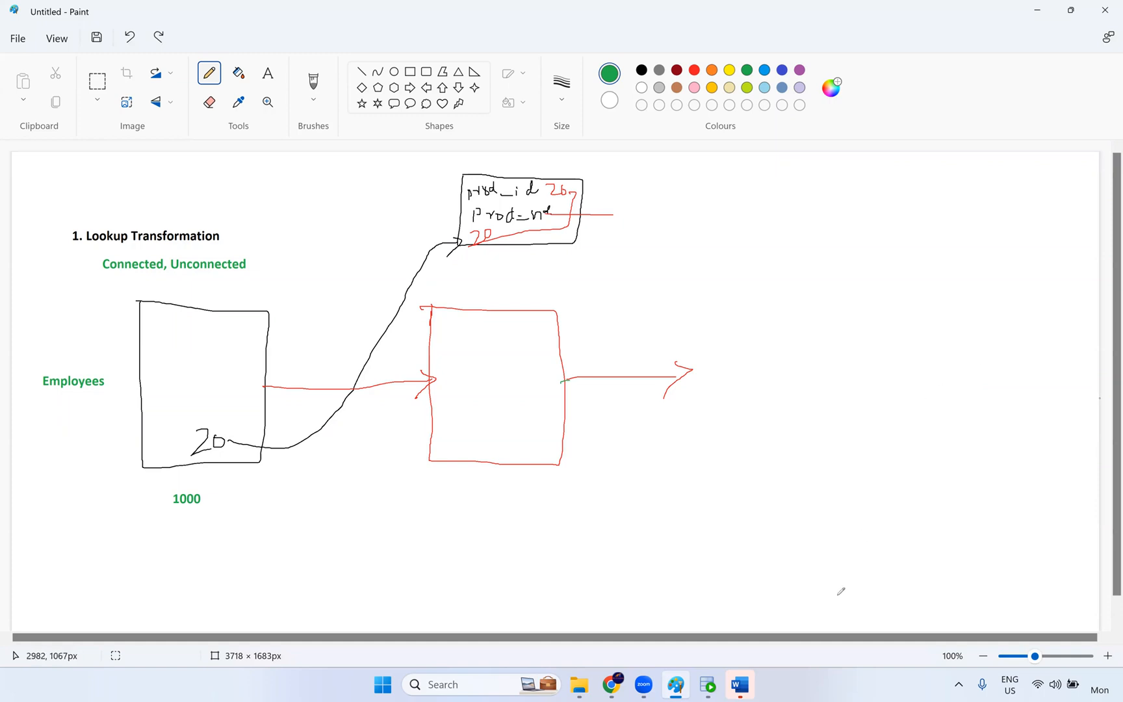
pyautogui.moveTo(661, 354); pyautogui.dragTo(680, 364)
pyautogui.moveTo(431, 294); pyautogui.dragTo(432, 311)
pyautogui.moveTo(421, 307); pyautogui.dragTo(431, 297)
# Return to the browser tab showing the valid m_Connected_lookup_Transformation mapping
pyautogui.click(611, 684)
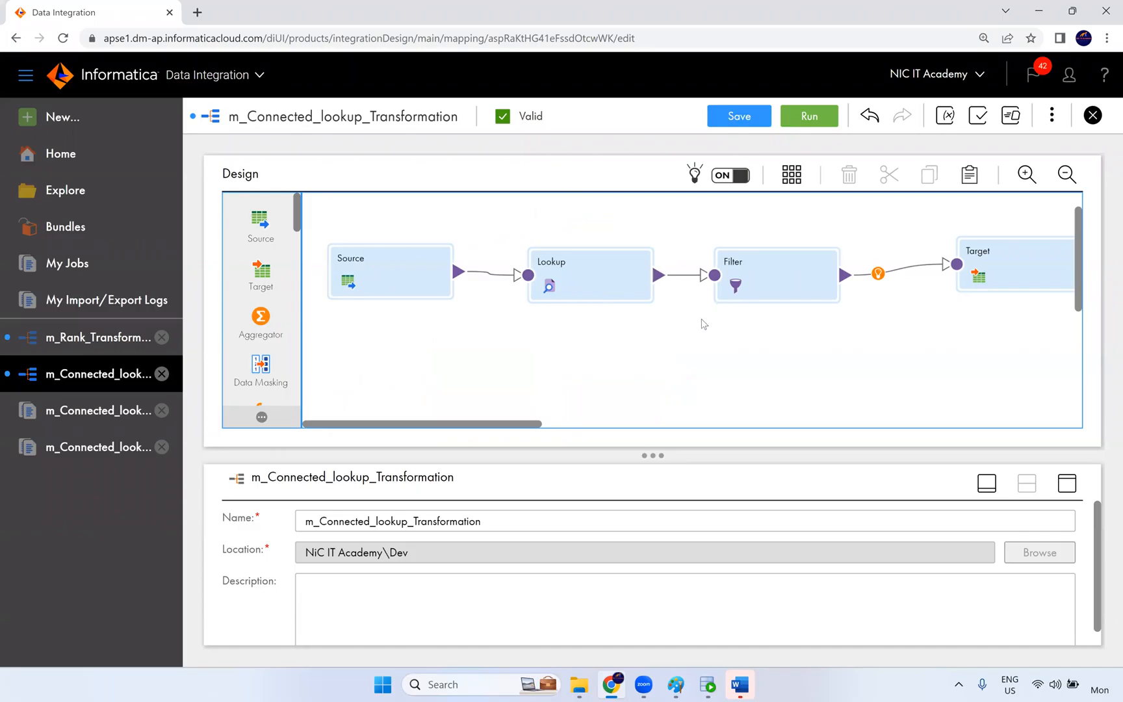
pyautogui.click(453, 24)
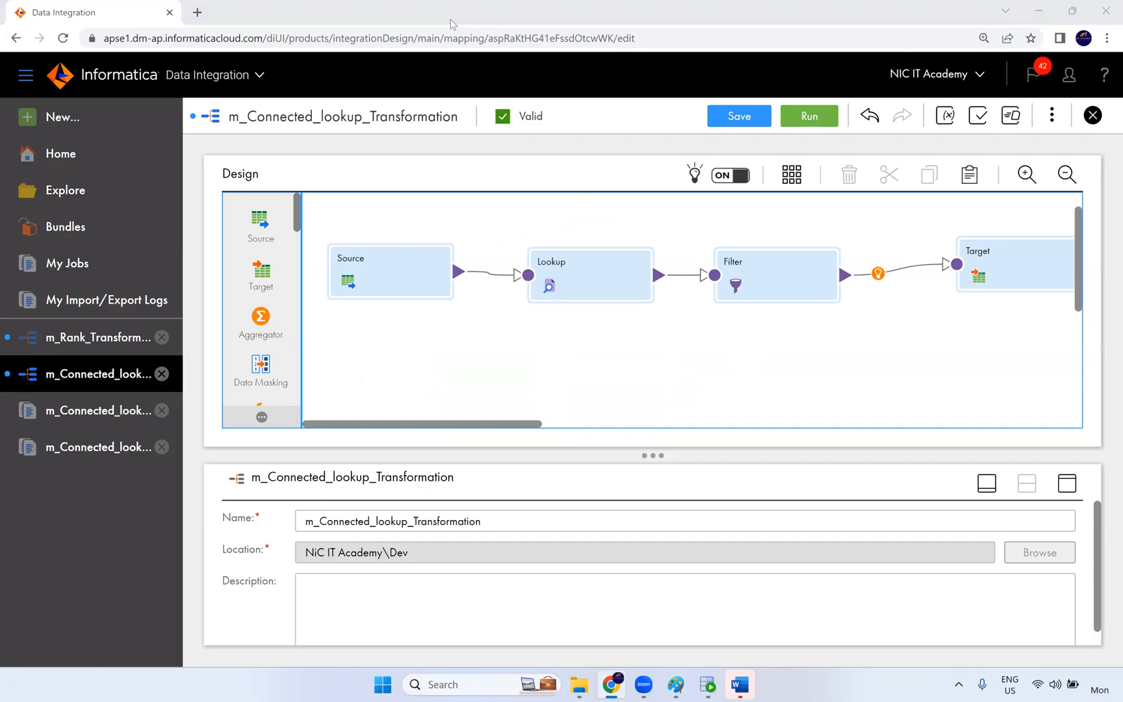